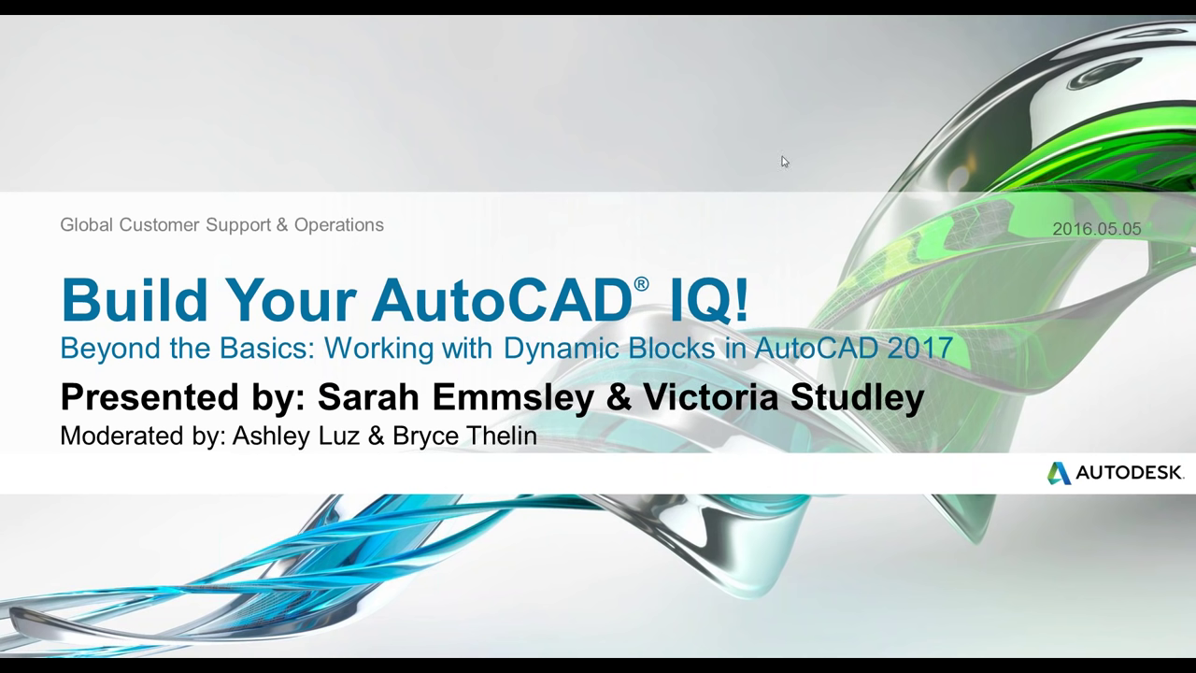
Advance from the title slide to the About Us slide introducing the four support specialists
{"action": "key", "text": "Right"}
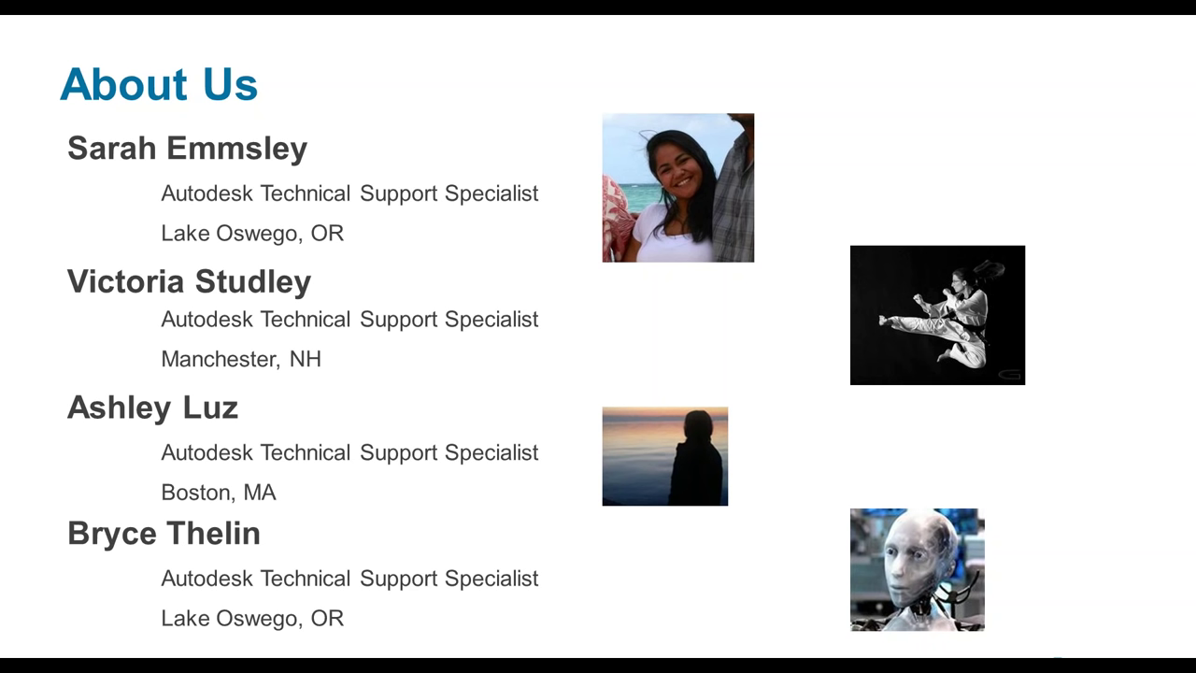
Move on to the 'Before We Get Started…' slide covering chat questions, recording and links
{"action": "left_click", "coordinate": [485, 156]}
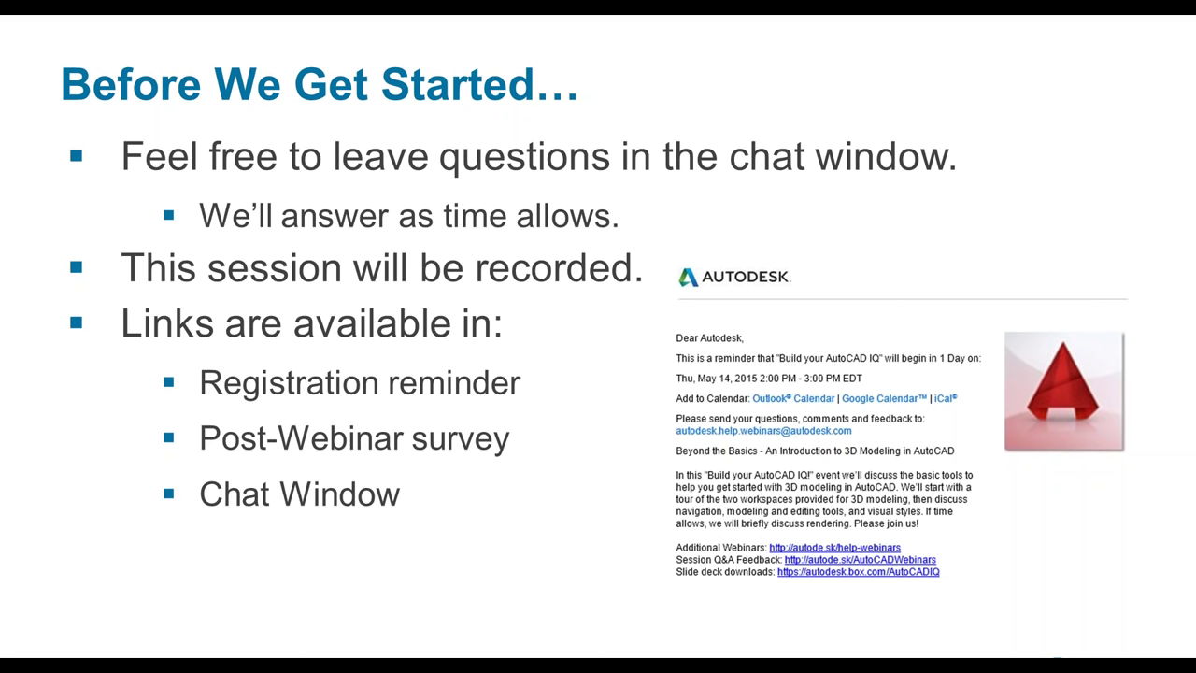
Go to the next slide, 'Autodesk Answer Day – Coming Soon!'
{"action": "key", "text": "Right"}
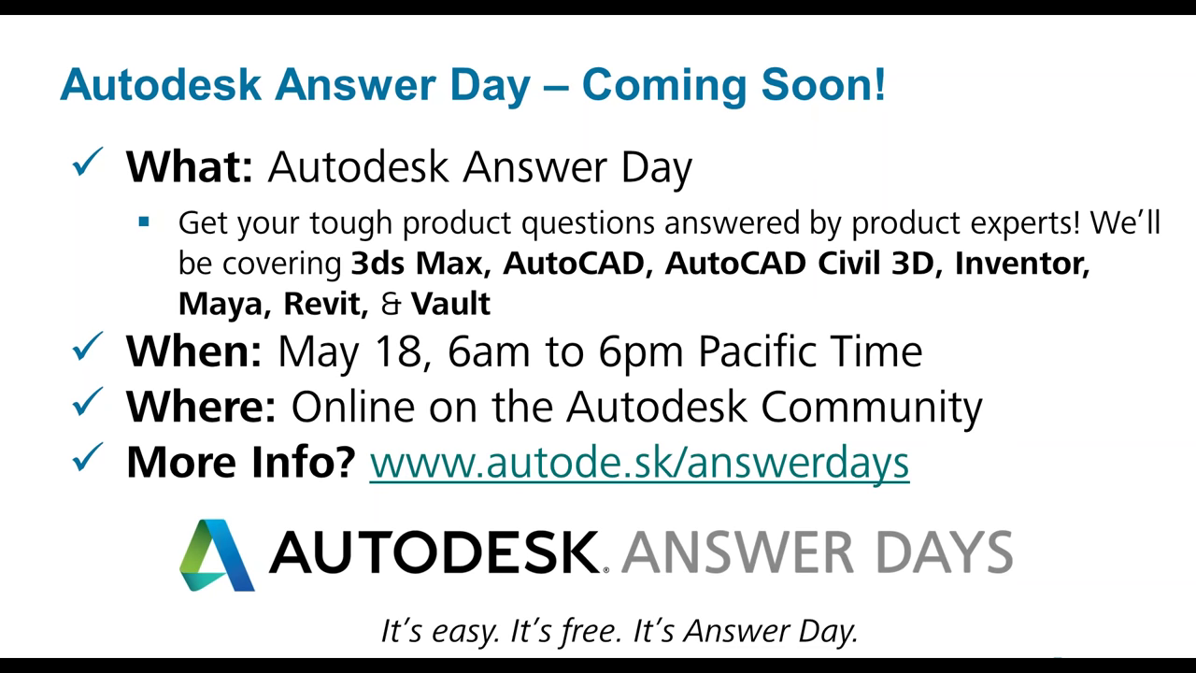
Show the 'Welcome to the Autodesk Help Webinar Series!' slide about live sessions and resources
{"action": "key", "text": "Right"}
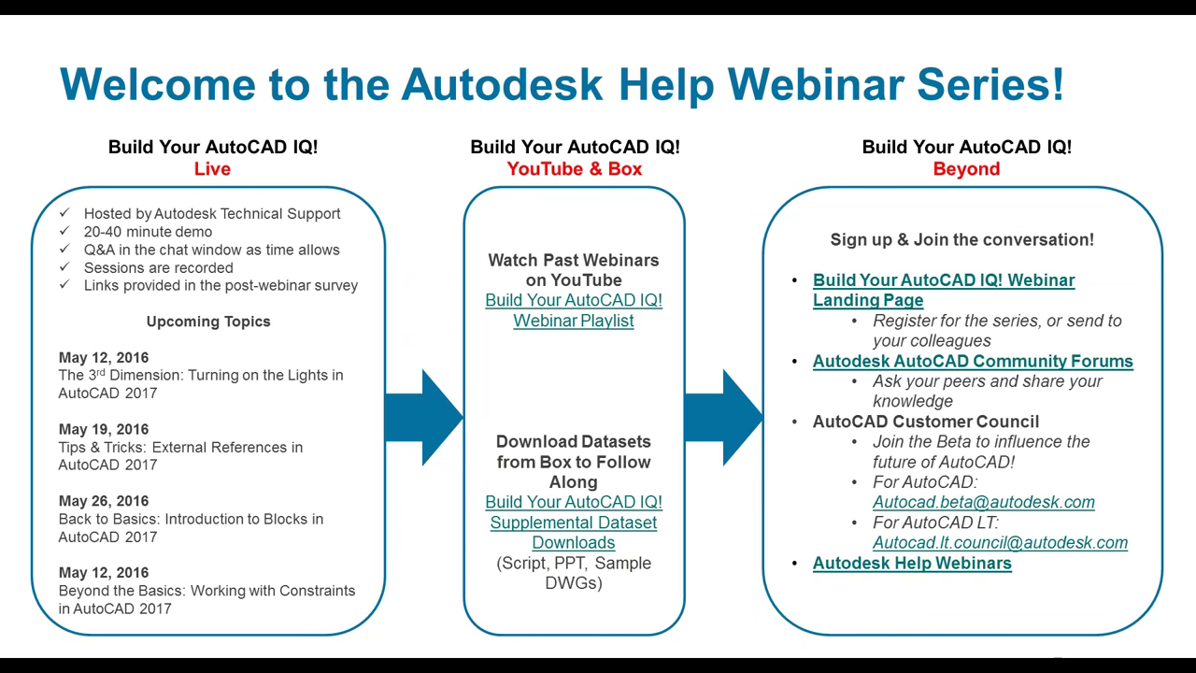
Pass the Autodesk Knowledge Network slide and reach 'This Week's Agenda Includes…' for Dynamic Blocks
{"action": "key", "text": "Right"}
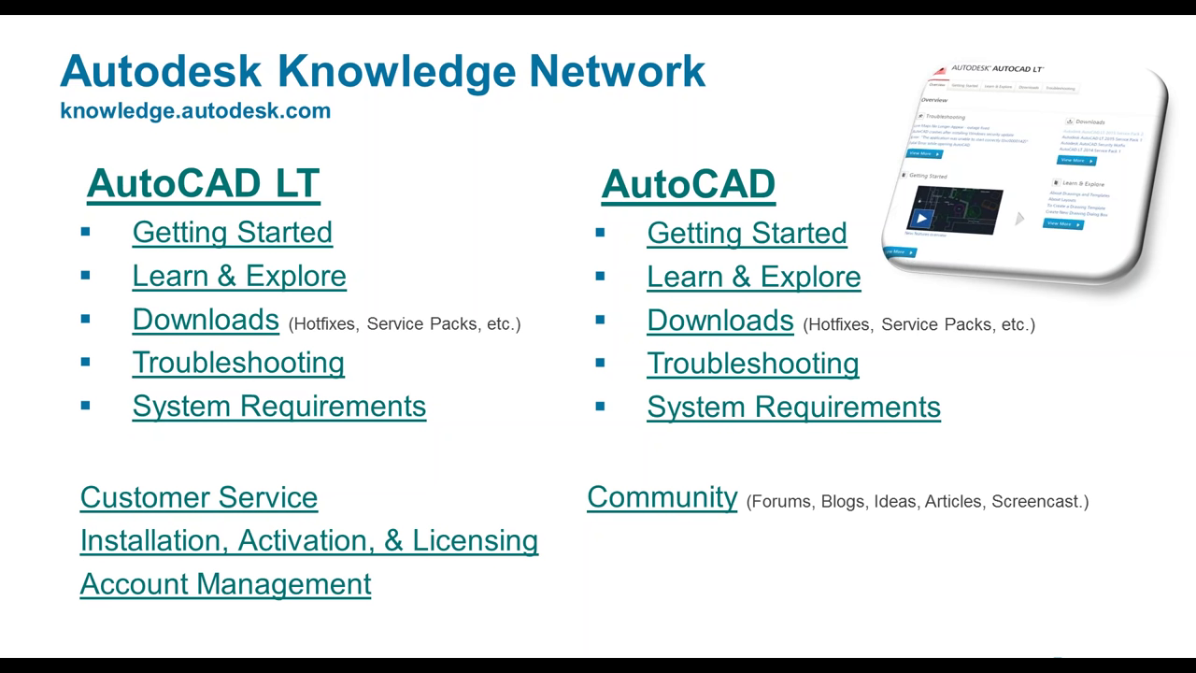
{"action": "key", "text": "Right"}
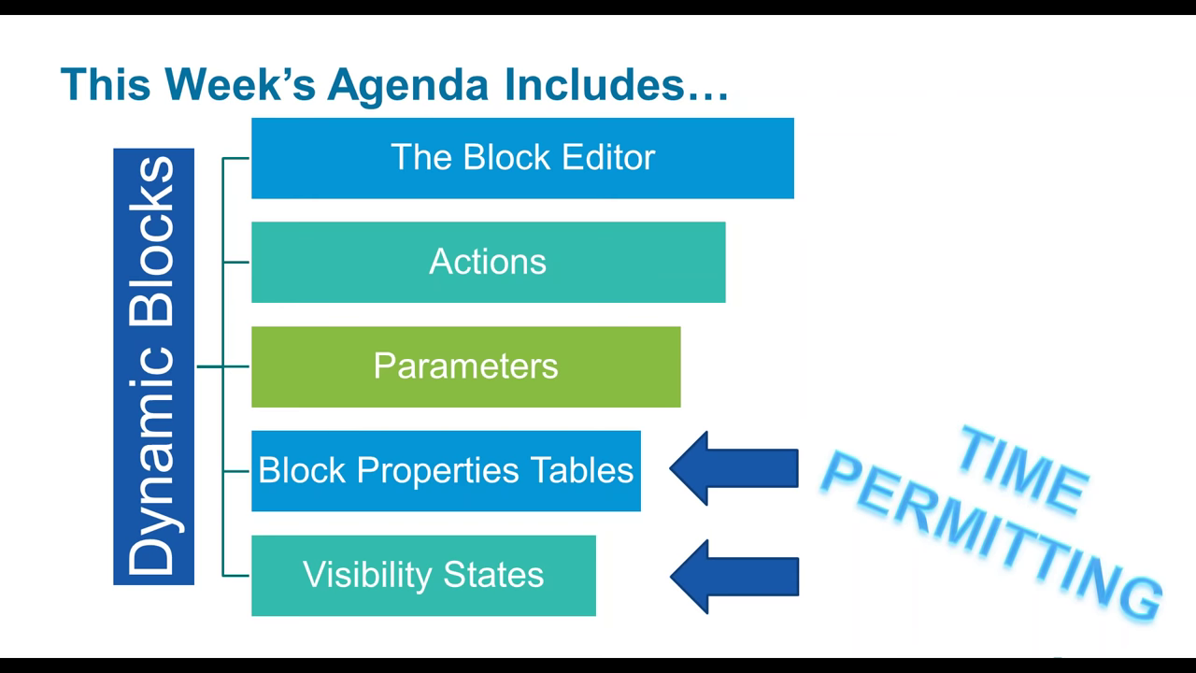
Show the 'Let's see this in AutoCAD…' transition slide
{"action": "key", "text": "Right"}
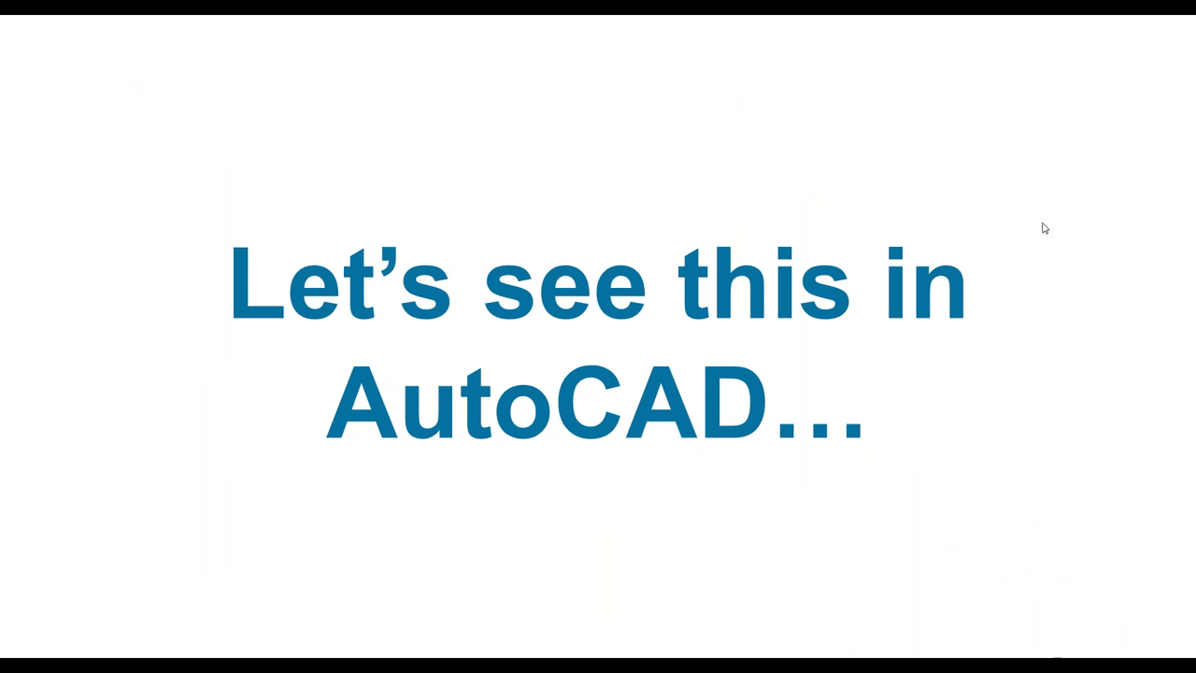
Open and close the webinar poll question list, leaving the 'Do you use dynamic blocks?' poll
{"action": "left_click", "coordinate": [997, 248]}
{"action": "left_click", "coordinate": [997, 248]}
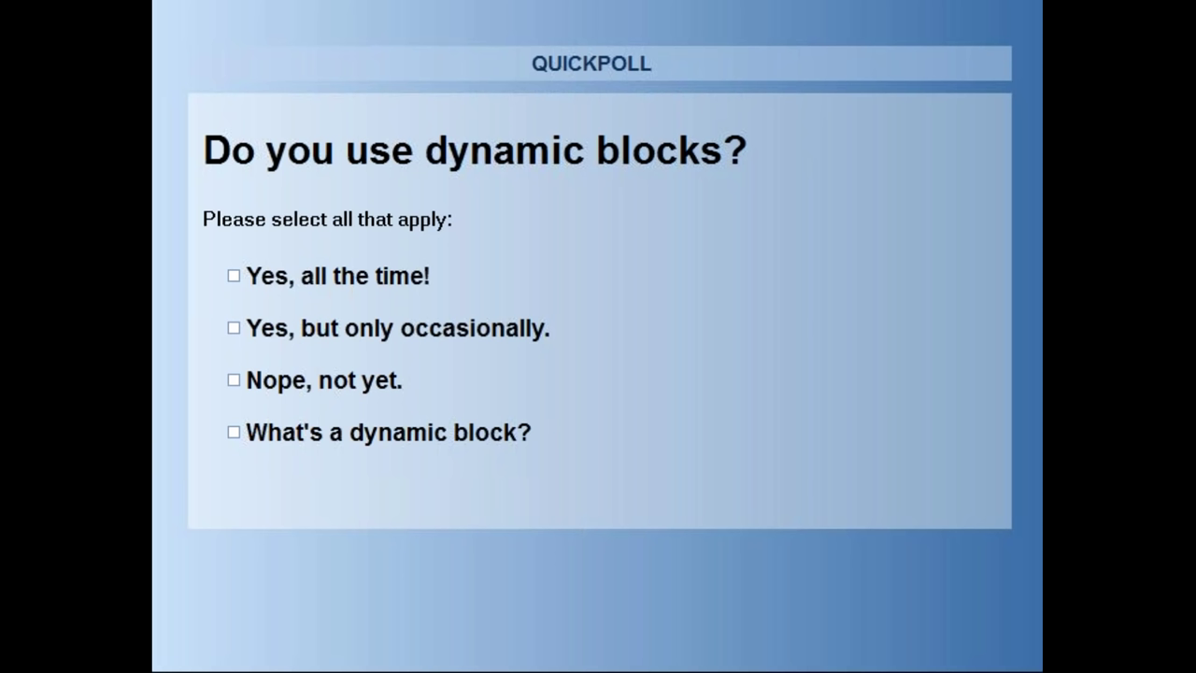
Show the dynamic-blocks poll results as percentage bars
{"action": "key", "text": "Right"}
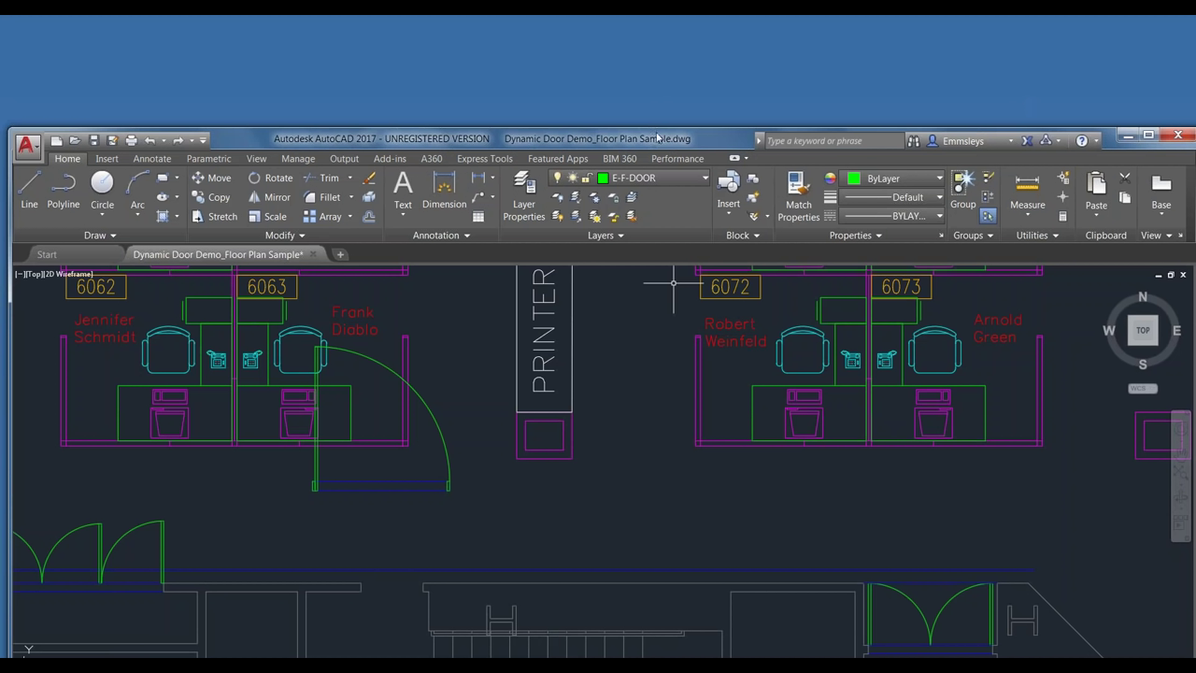
Move the AutoCAD window up and maximize it so the command line and status bar show
{"action": "left_click_drag", "start_coordinate": [647, 135], "coordinate": [661, 43]}
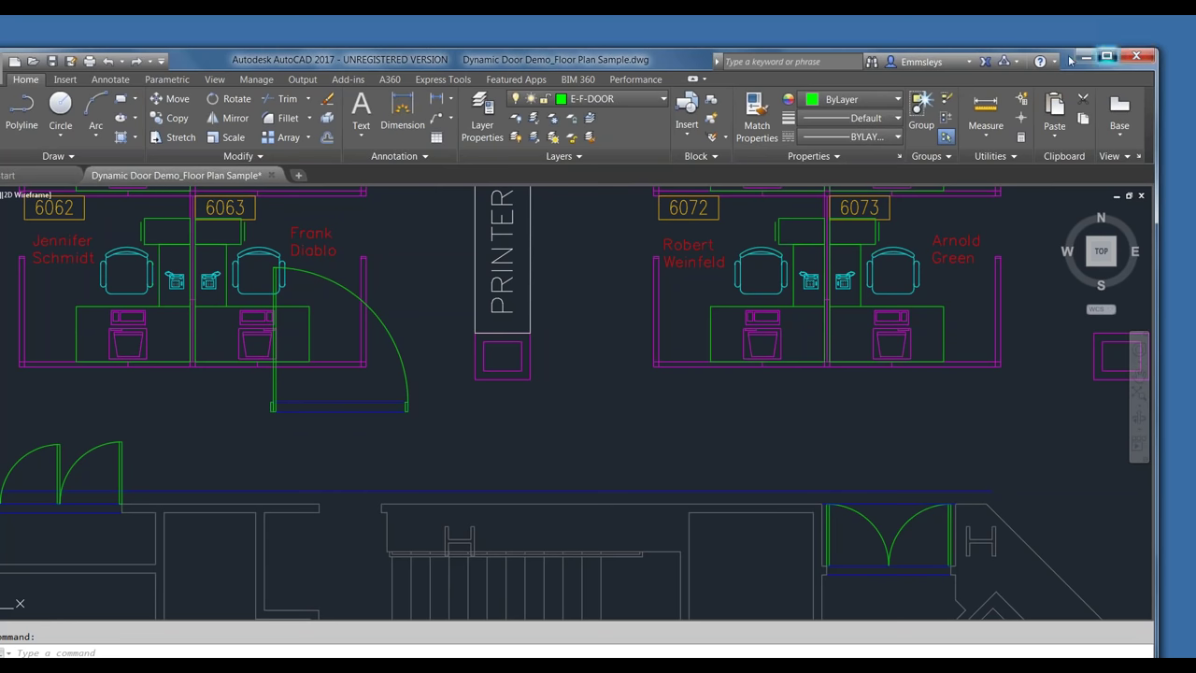
{"action": "left_click", "coordinate": [1107, 57]}
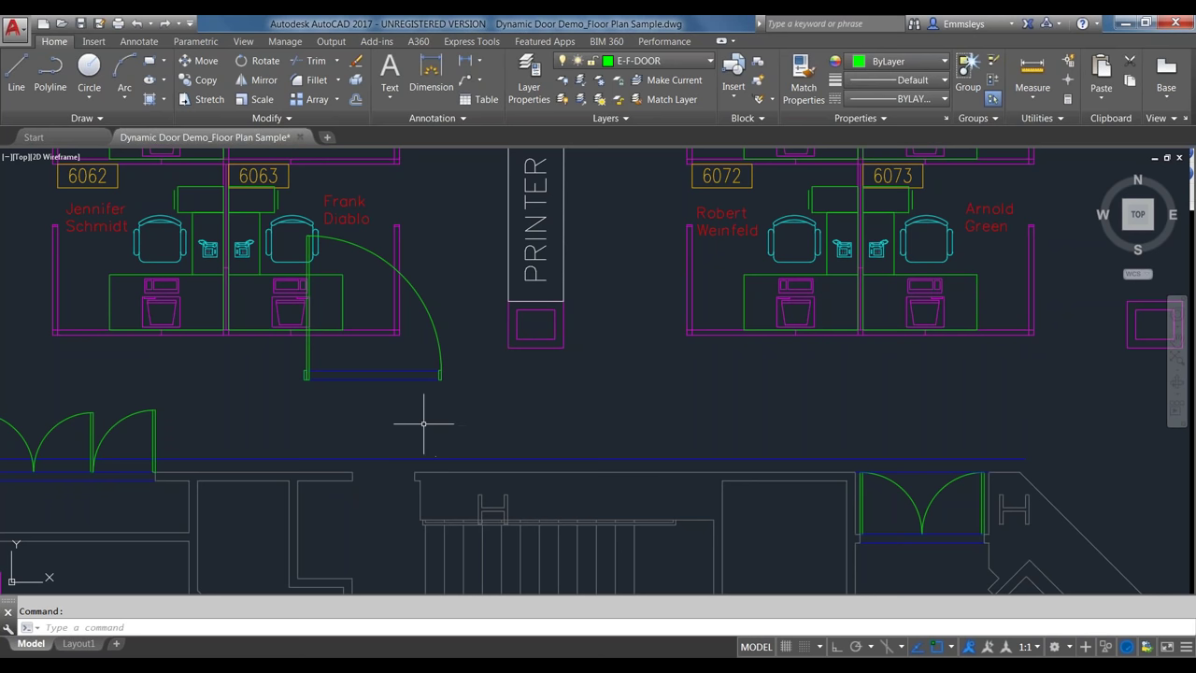
Select the door block below office 6063, shrink its width by grip, and flip its swing downward
{"action": "left_click", "coordinate": [437, 377]}
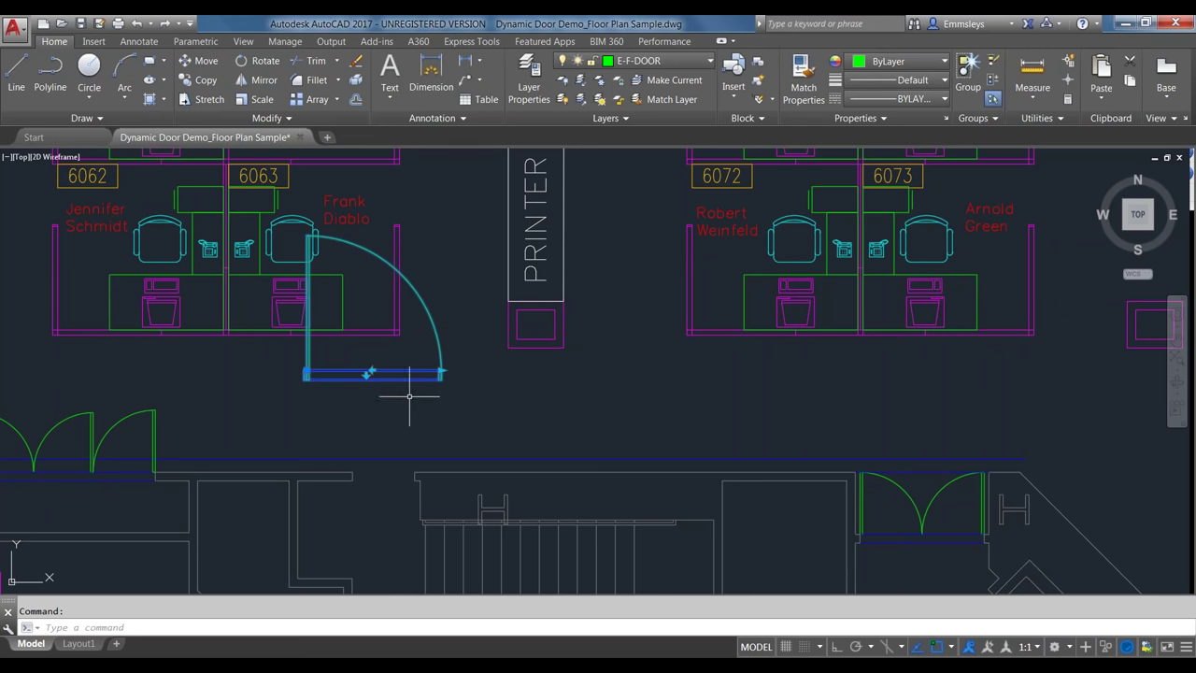
{"action": "key", "text": "Escape"}
{"action": "left_click", "coordinate": [441, 370]}
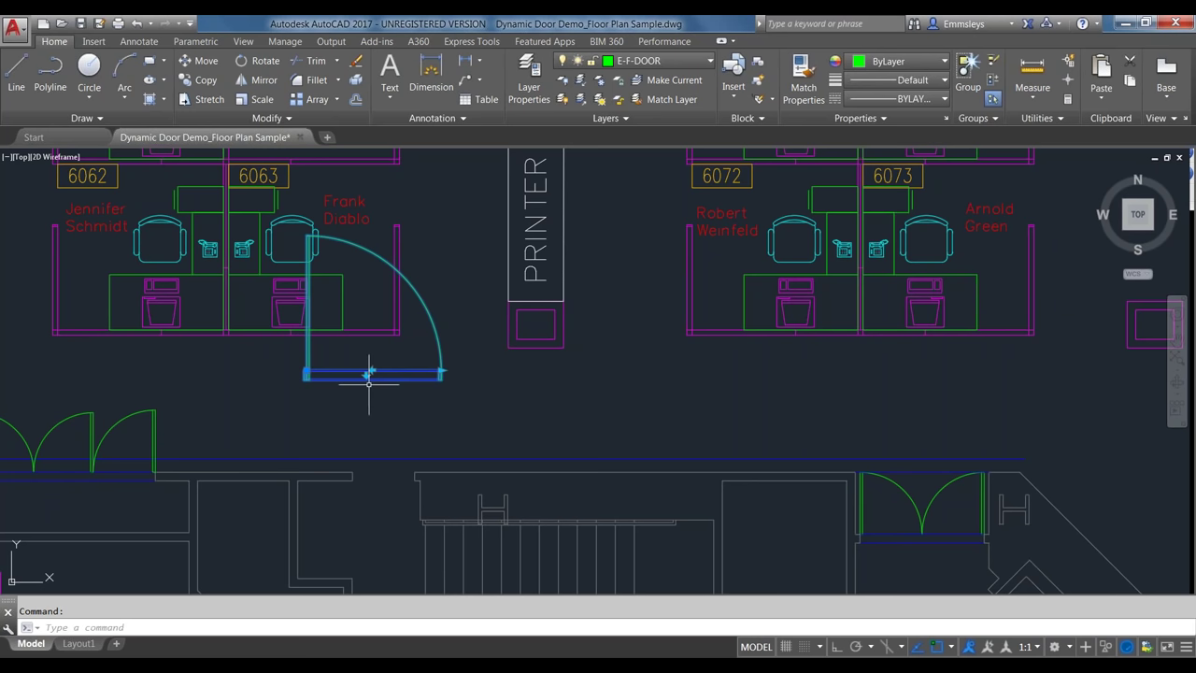
{"action": "left_click", "coordinate": [441, 371]}
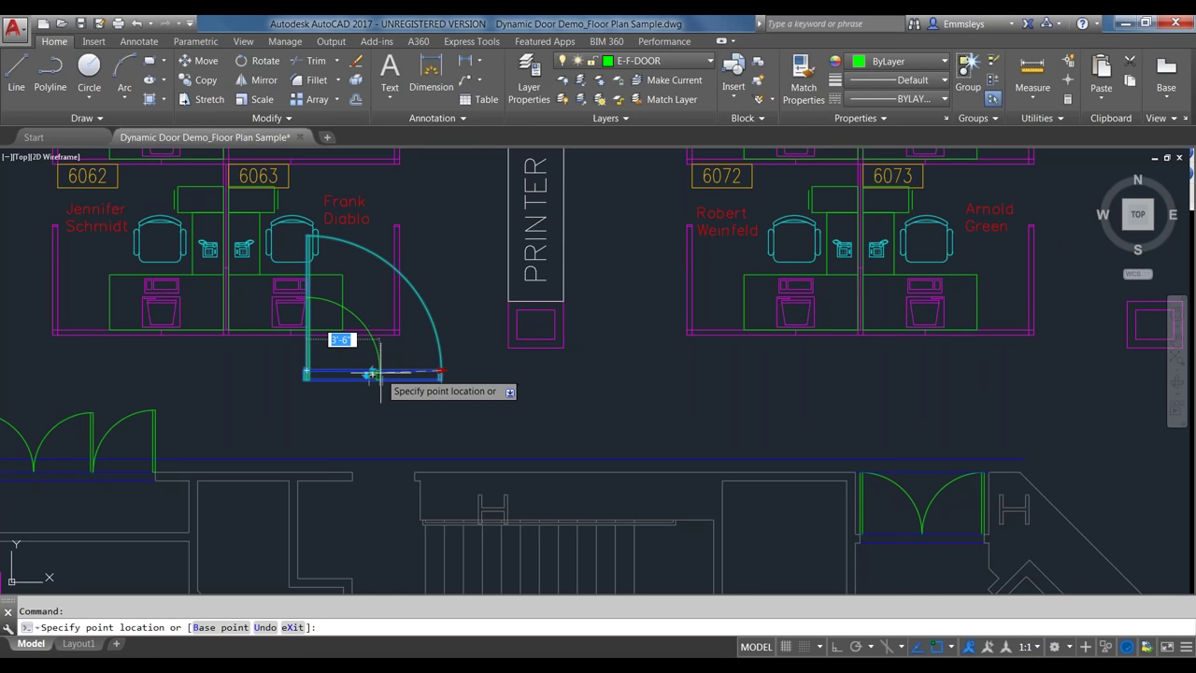
{"action": "left_click", "coordinate": [374, 374]}
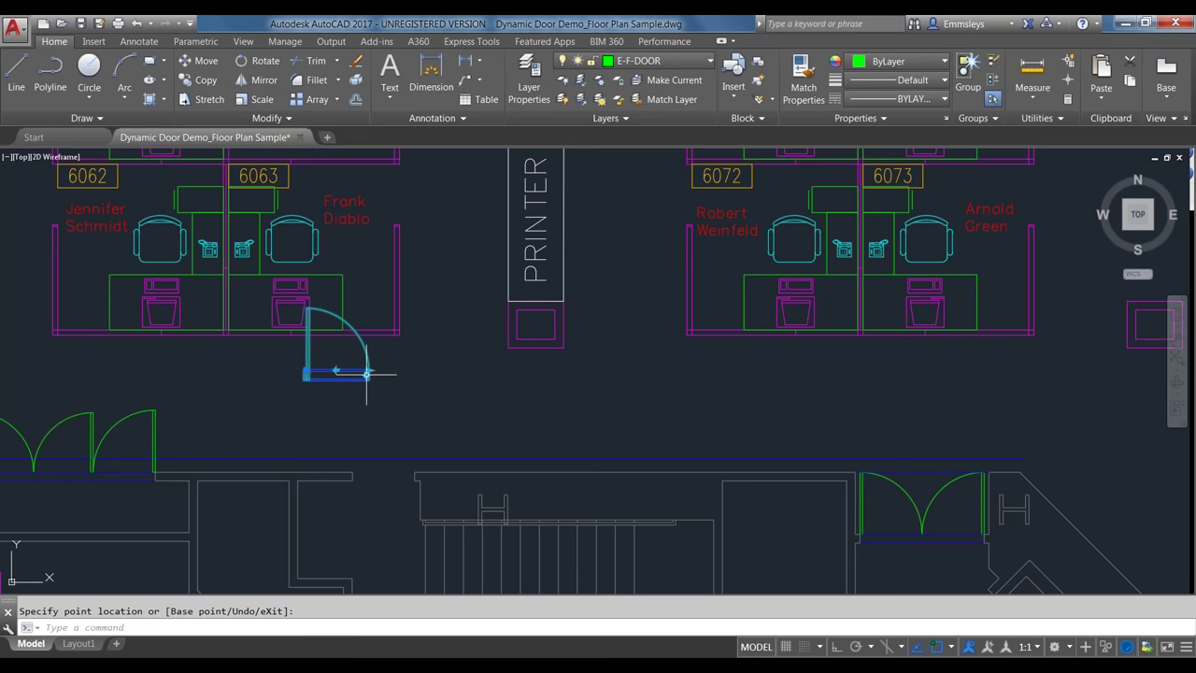
{"action": "left_click", "coordinate": [336, 371]}
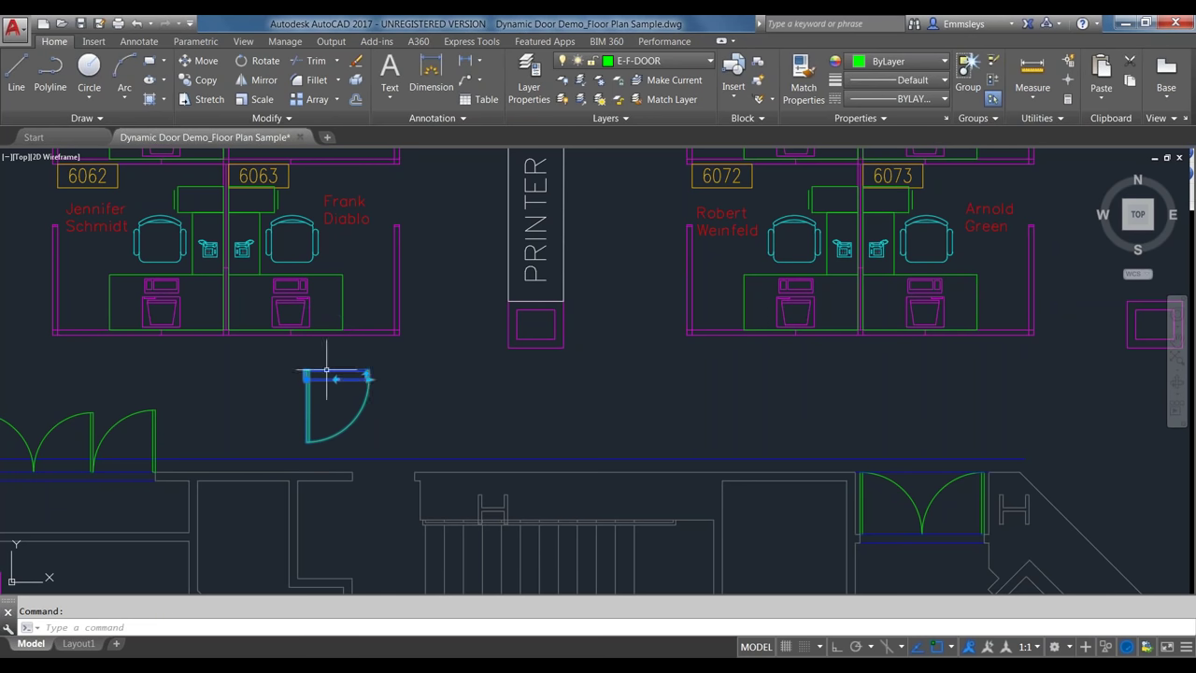
Move the door block down into the wall opening with MOVE
{"action": "key", "text": "Escape"}
{"action": "type", "text": "m"}
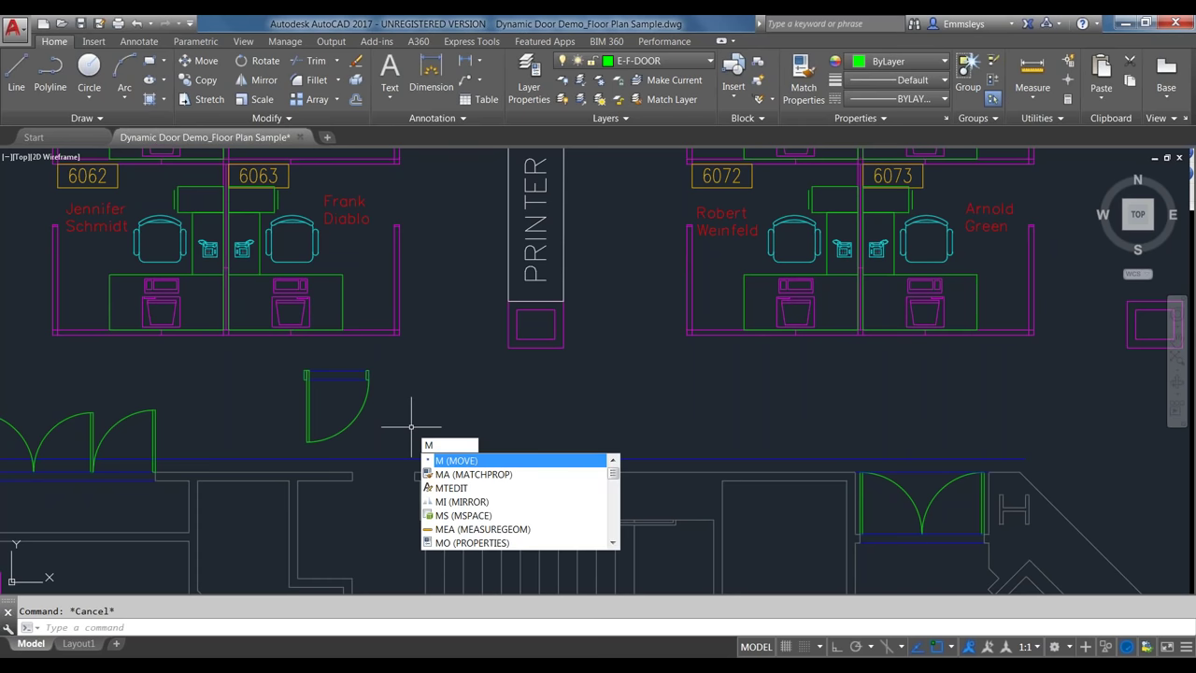
{"action": "key", "text": "Return"}
{"action": "left_click", "coordinate": [309, 375]}
{"action": "key", "text": "Return"}
{"action": "left_click", "coordinate": [306, 376]}
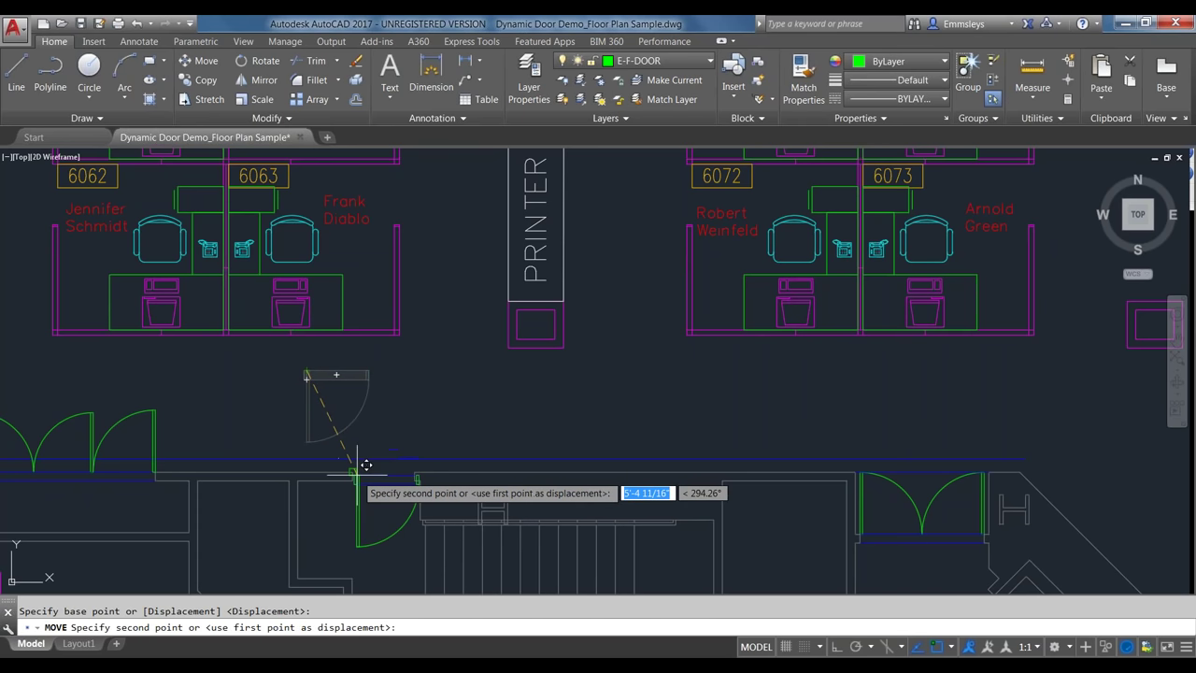
{"action": "left_click", "coordinate": [352, 473]}
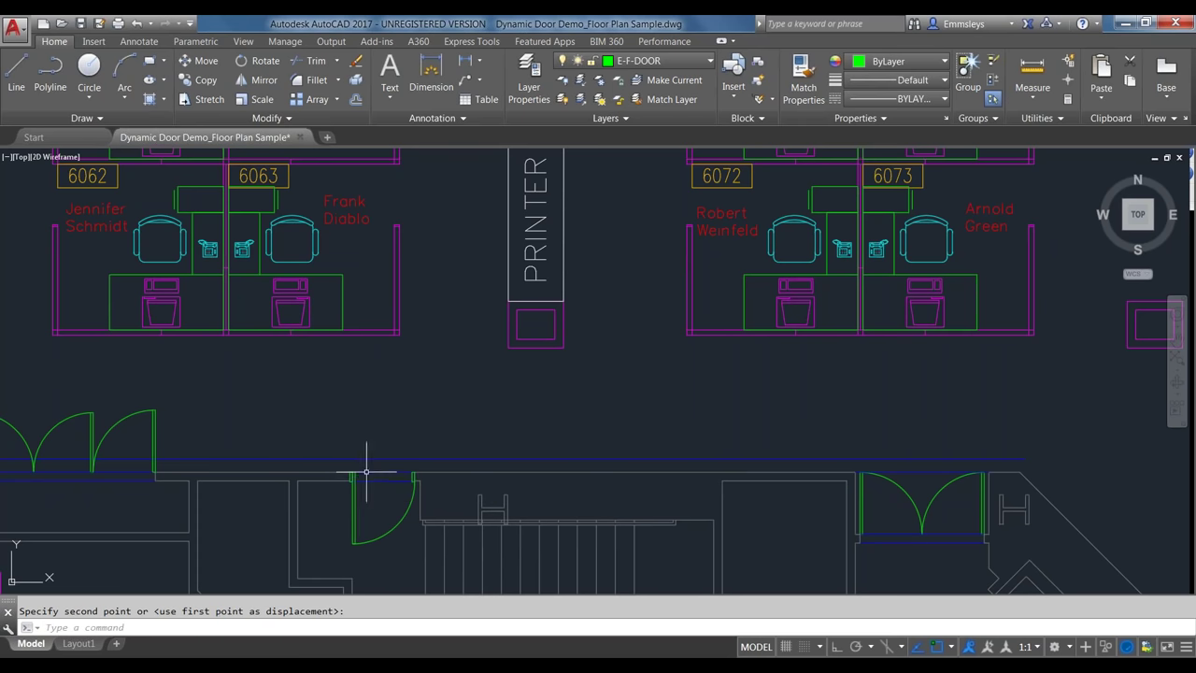
Flip the door's swing to the other side and widen it to 6'-6"
{"action": "left_click", "coordinate": [391, 481]}
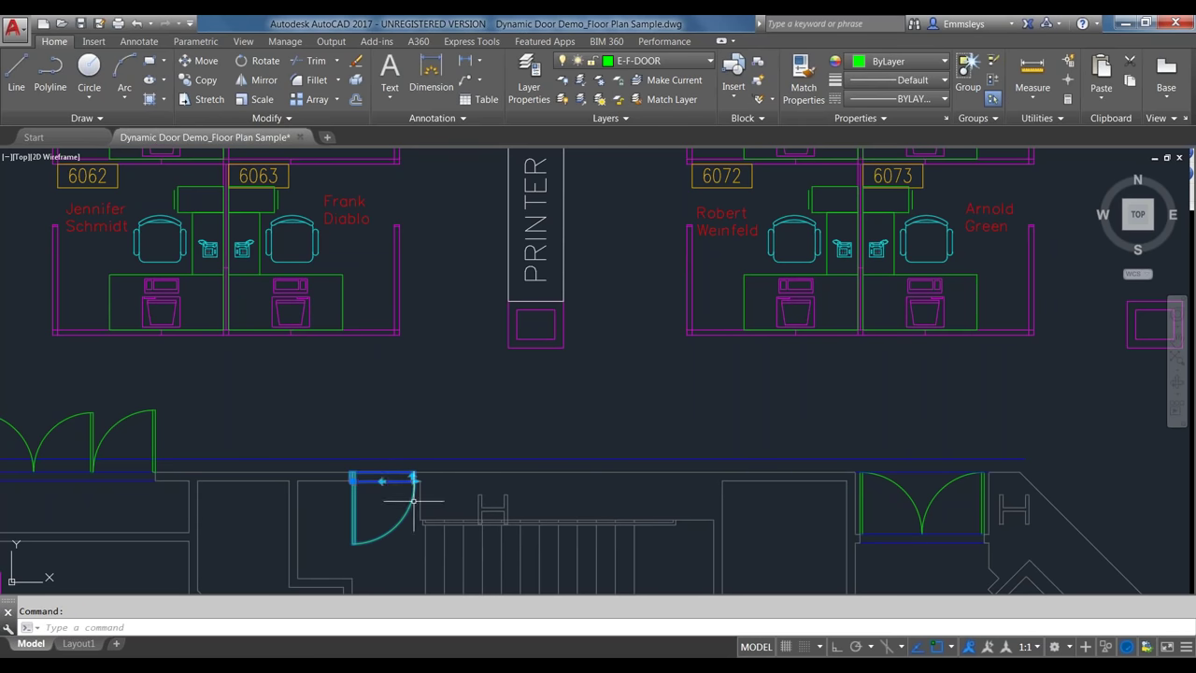
{"action": "left_click", "coordinate": [382, 480]}
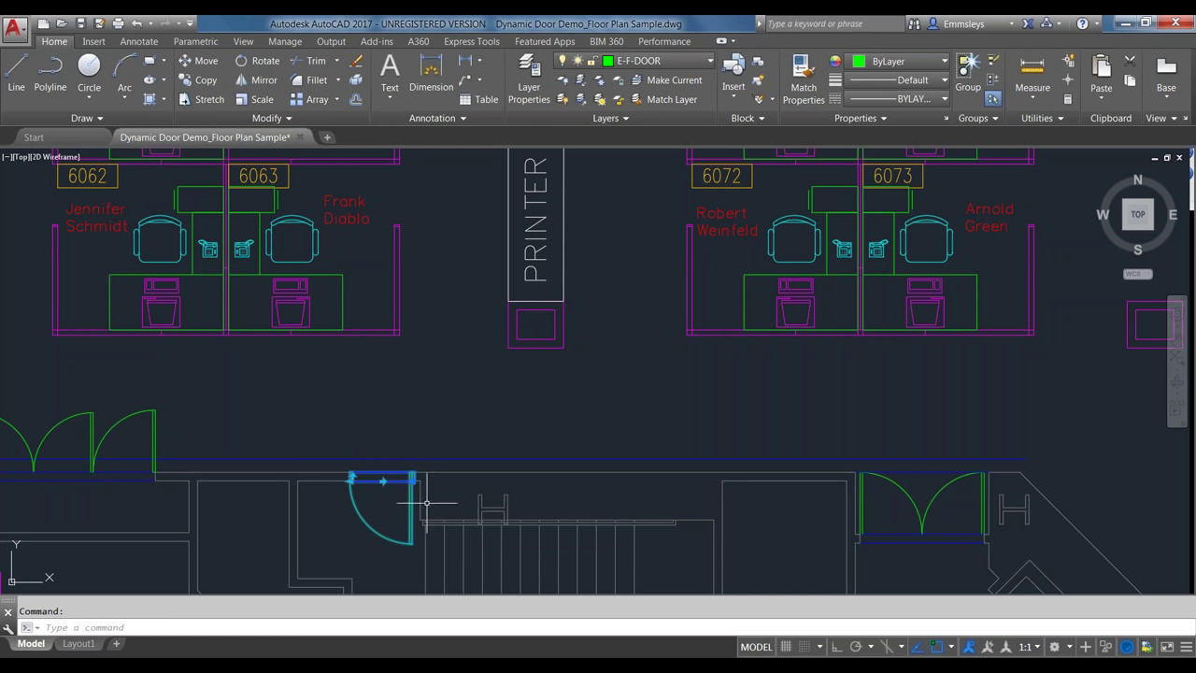
{"action": "key", "text": "Escape"}
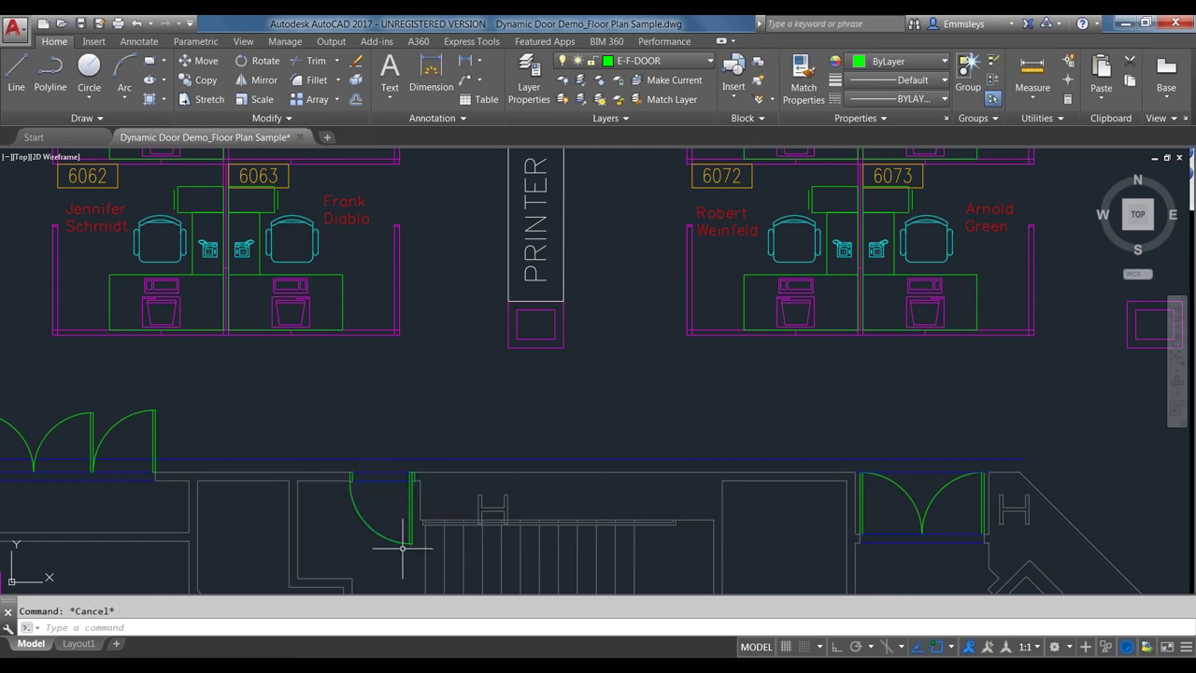
{"action": "left_click", "coordinate": [412, 477]}
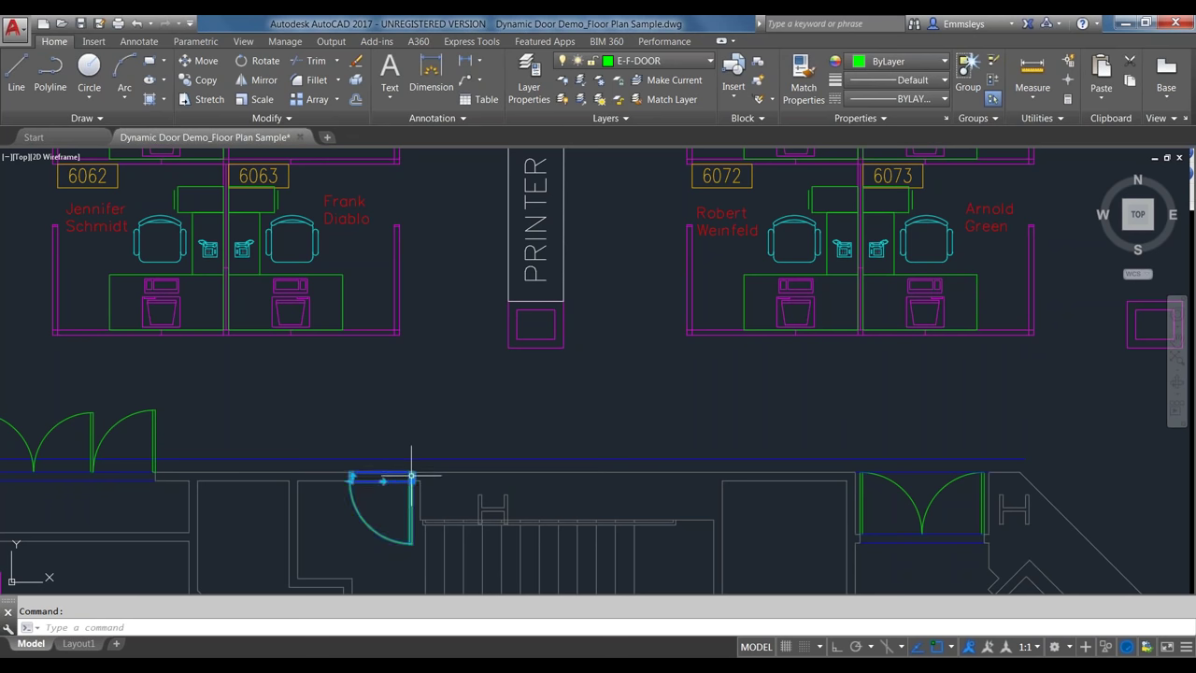
{"action": "left_click", "coordinate": [353, 480]}
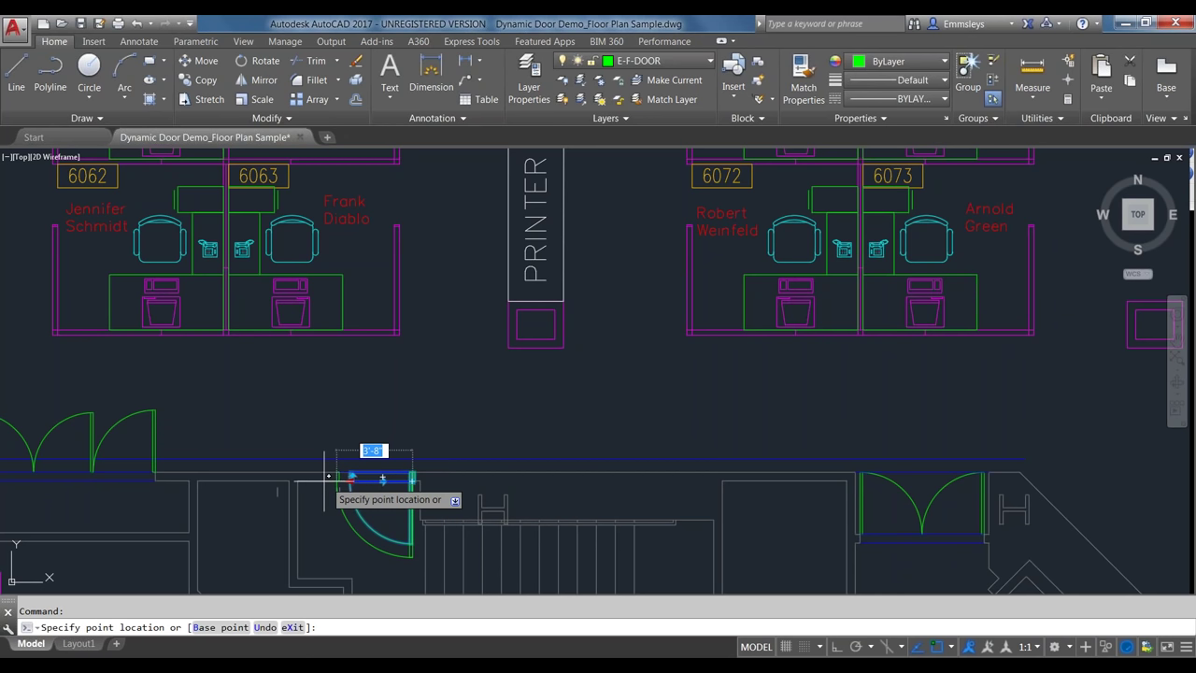
{"action": "left_click", "coordinate": [277, 481]}
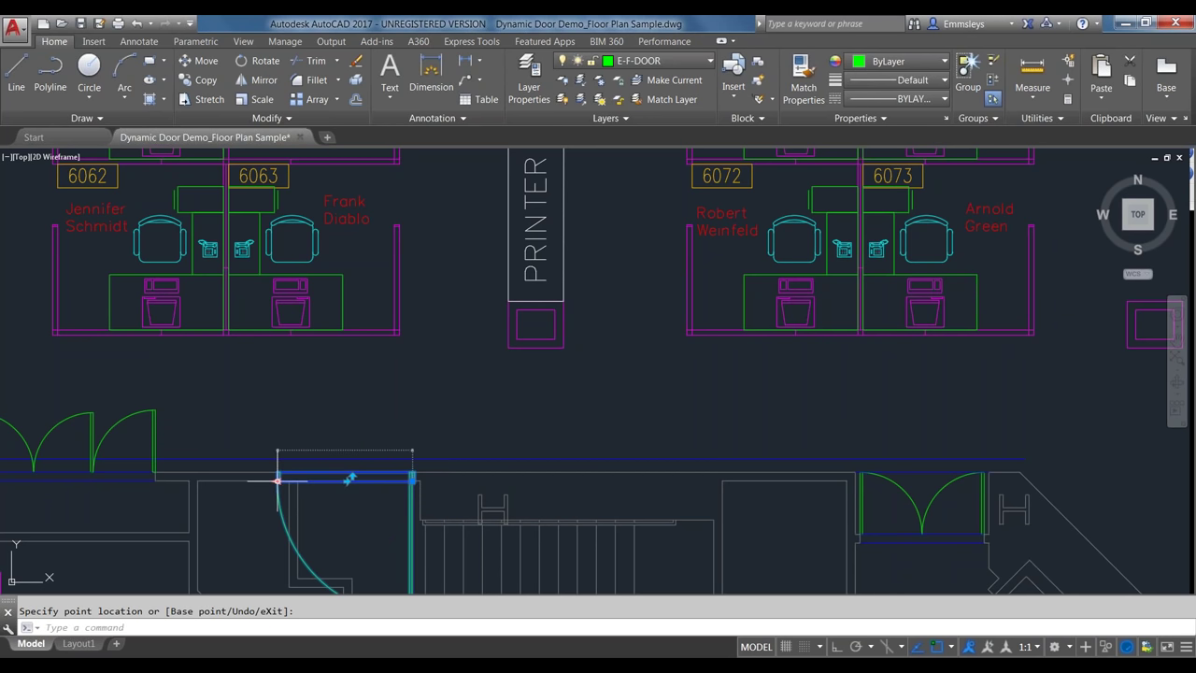
Try a 3'-0" door width, then set the width back to 6'-6"
{"action": "left_click", "coordinate": [348, 477]}
{"action": "left_click", "coordinate": [353, 478]}
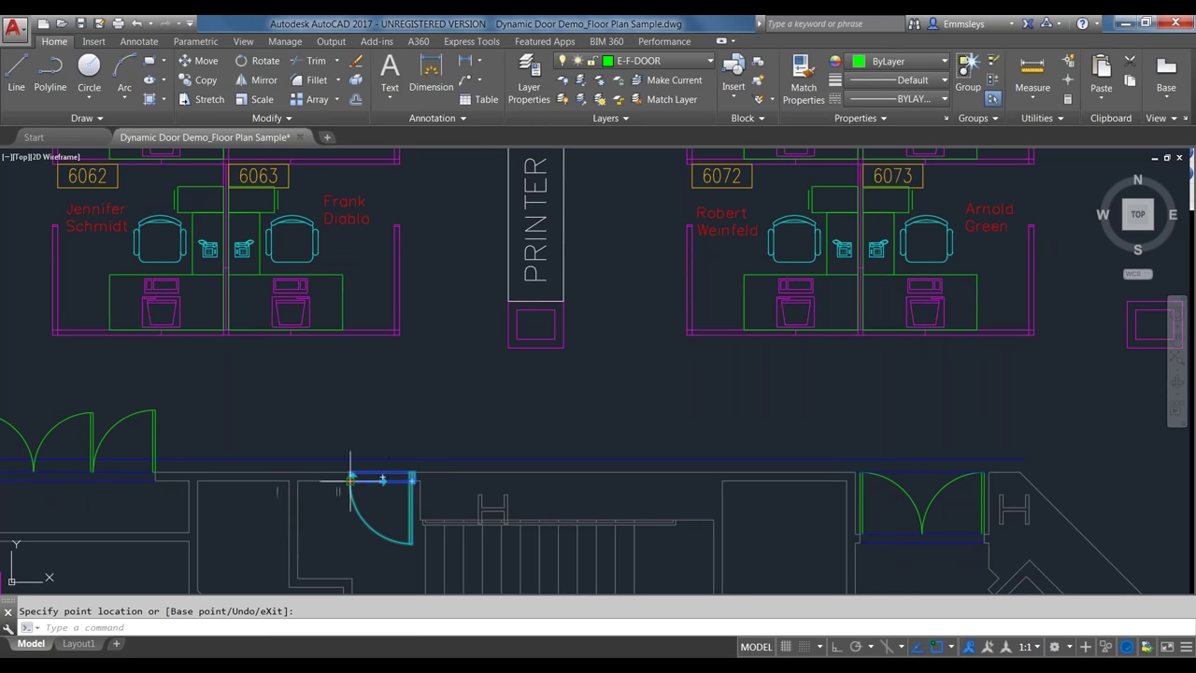
{"action": "left_click", "coordinate": [382, 479]}
{"action": "left_click", "coordinate": [315, 478]}
{"action": "left_click", "coordinate": [336, 480]}
{"action": "left_click", "coordinate": [274, 479]}
{"action": "left_click", "coordinate": [387, 481]}
{"action": "key", "text": "Escape"}
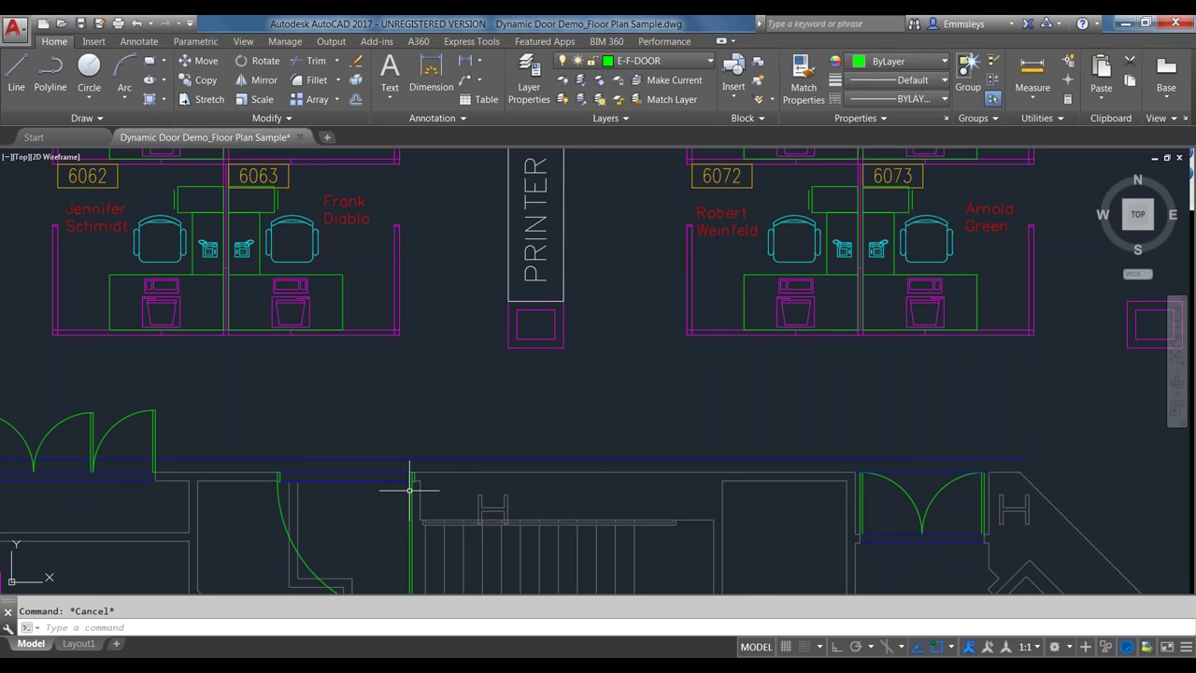
Move the door up to sit below cubicles 6062 and 6063
{"action": "type", "text": "m"}
{"action": "key", "text": "Return"}
{"action": "left_click", "coordinate": [404, 479]}
{"action": "key", "text": "Return"}
{"action": "left_click", "coordinate": [412, 477]}
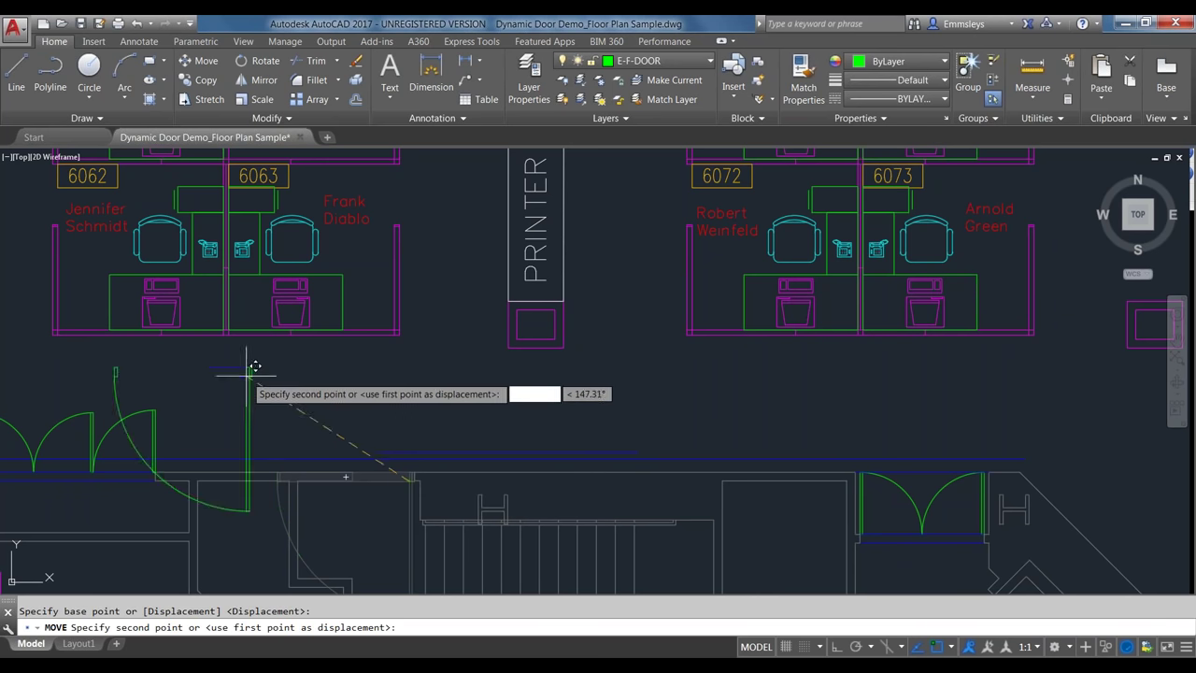
{"action": "left_click", "coordinate": [280, 346]}
{"action": "key", "text": "Escape"}
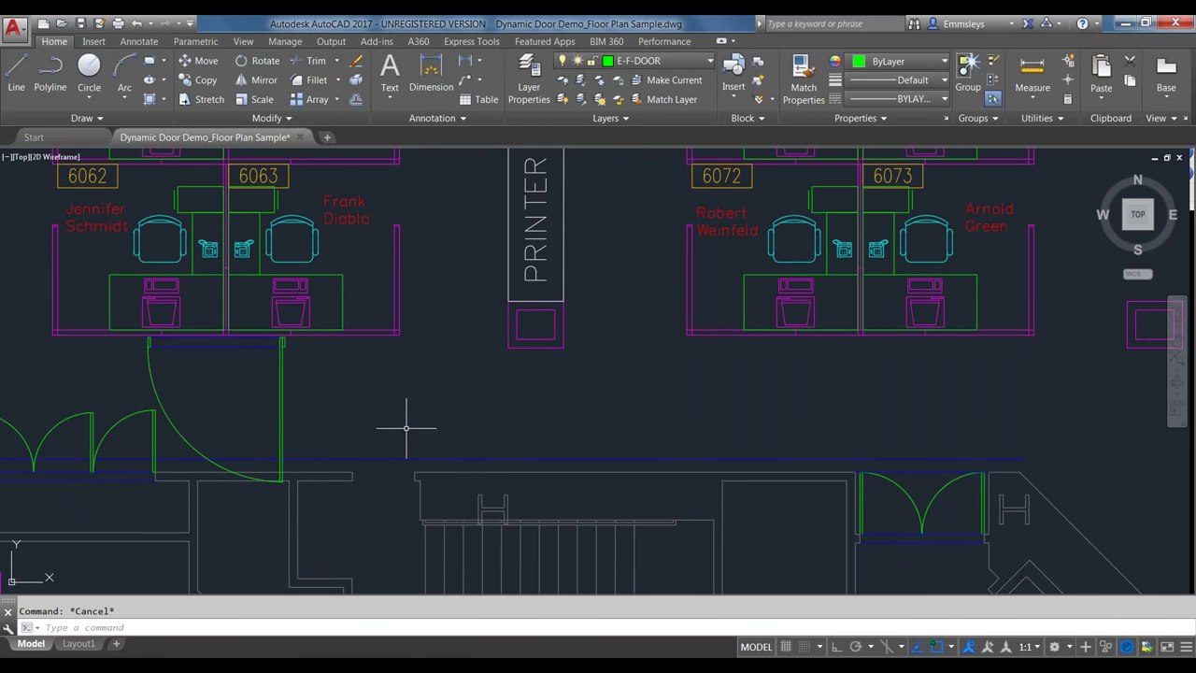
{"action": "type", "text": "RE"}
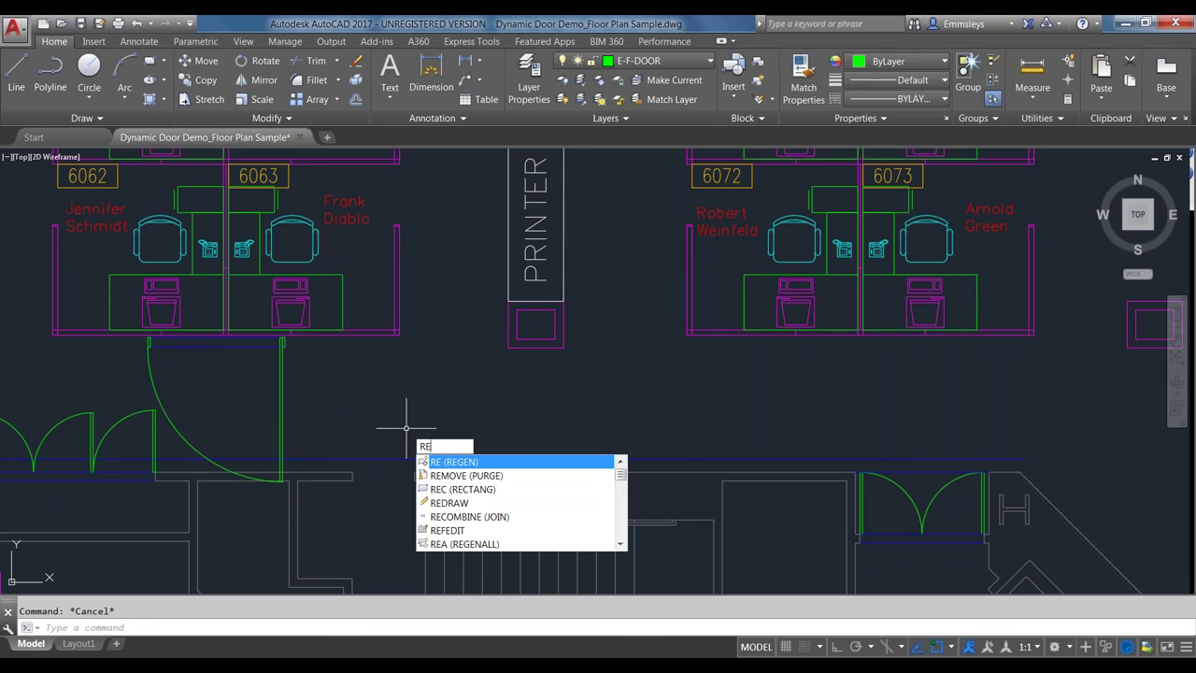
{"action": "type", "text": "C"}
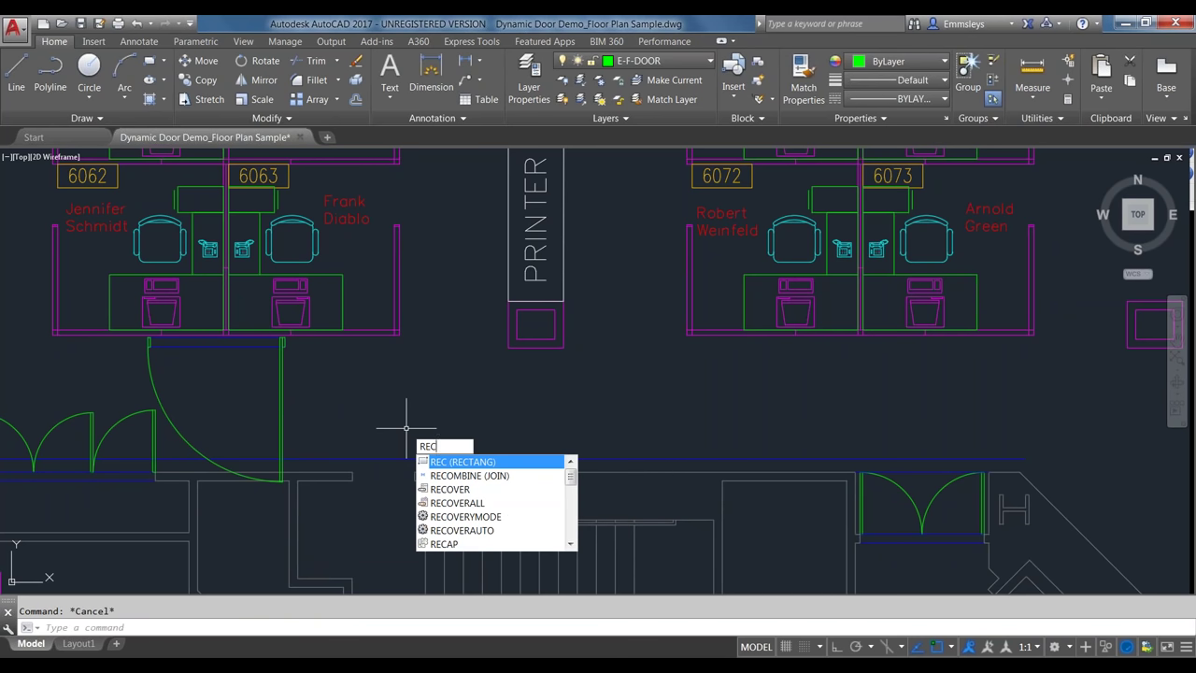
Draw a 1.5 by 5.5 jamb rectangle using the @1.5,5.5 corner offset
{"action": "key", "text": "Return"}
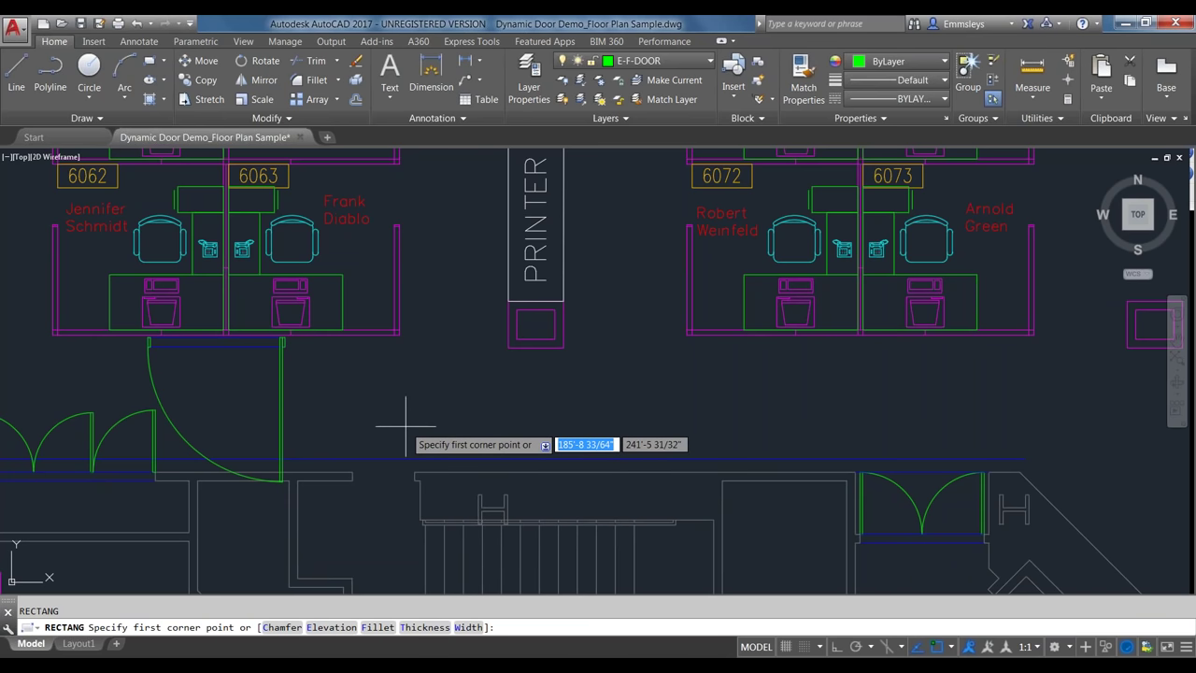
{"action": "left_click", "coordinate": [358, 441]}
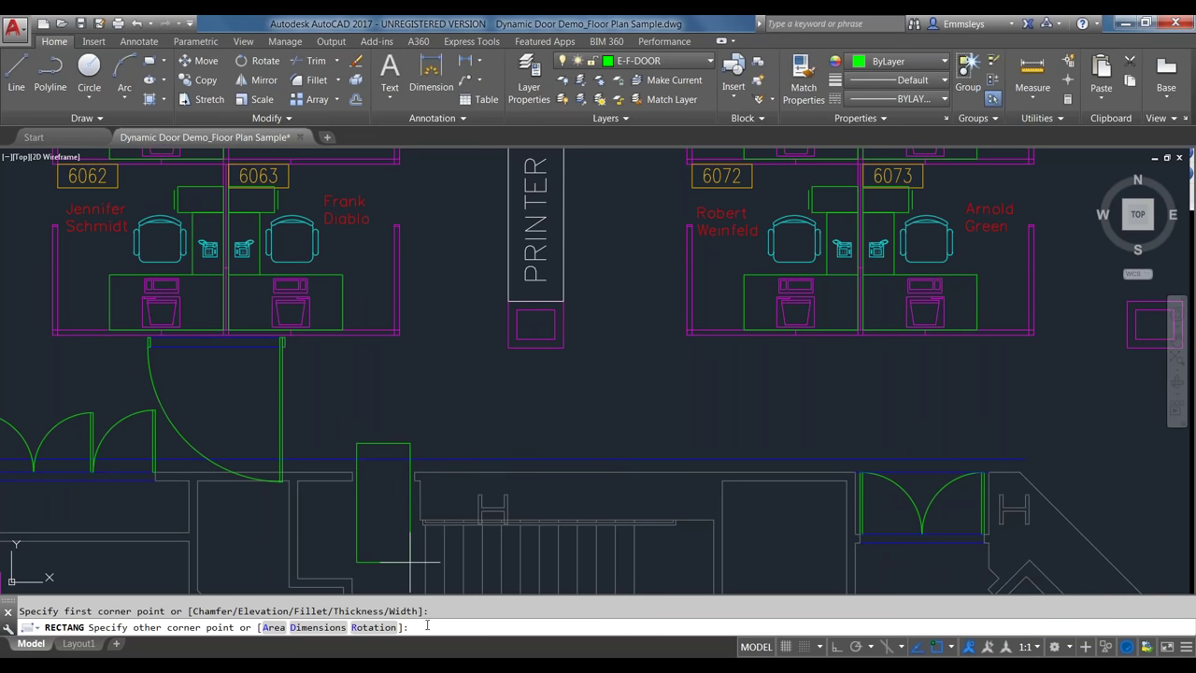
{"action": "type", "text": "@1.5,5.5"}
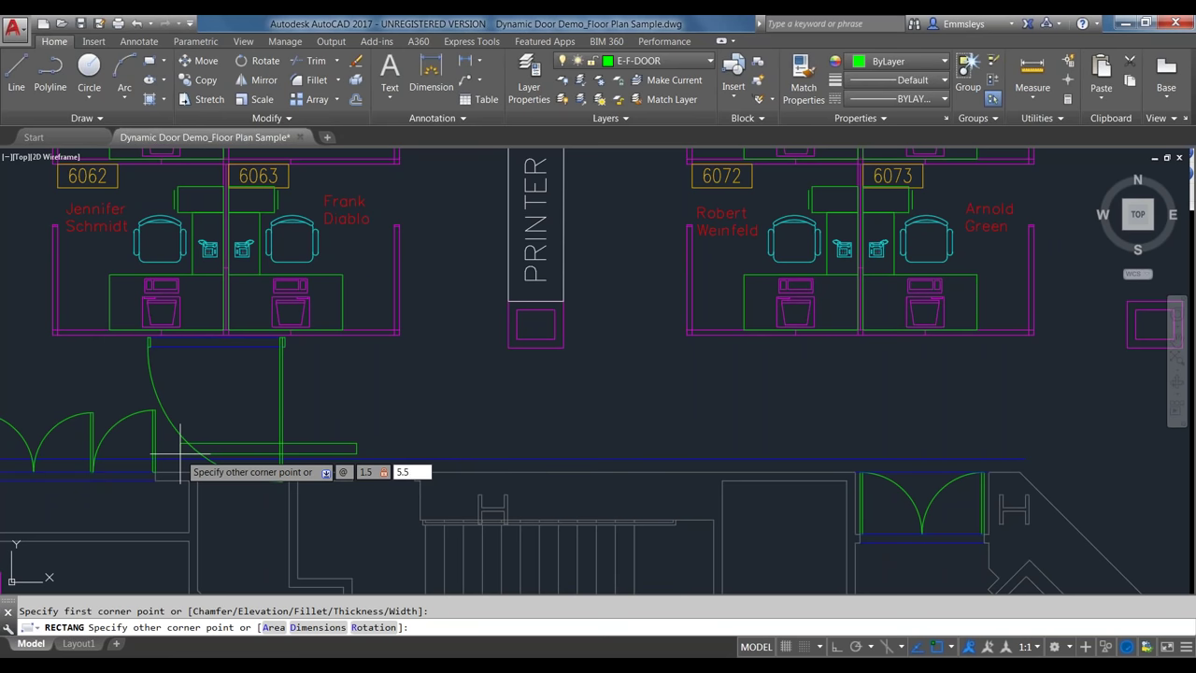
{"action": "key", "text": "Return"}
{"action": "scroll", "coordinate": [436, 436], "scroll_direction": "up", "scroll_amount": 2}
{"action": "scroll", "coordinate": [441, 444], "scroll_direction": "up", "scroll_amount": 2}
{"action": "type", "text": "co"}
{"action": "key", "text": "Return"}
With Ortho on, copy the jamb rectangle 3' to the right
{"action": "left_click", "coordinate": [229, 440]}
{"action": "key", "text": "Return"}
{"action": "left_click", "coordinate": [837, 646]}
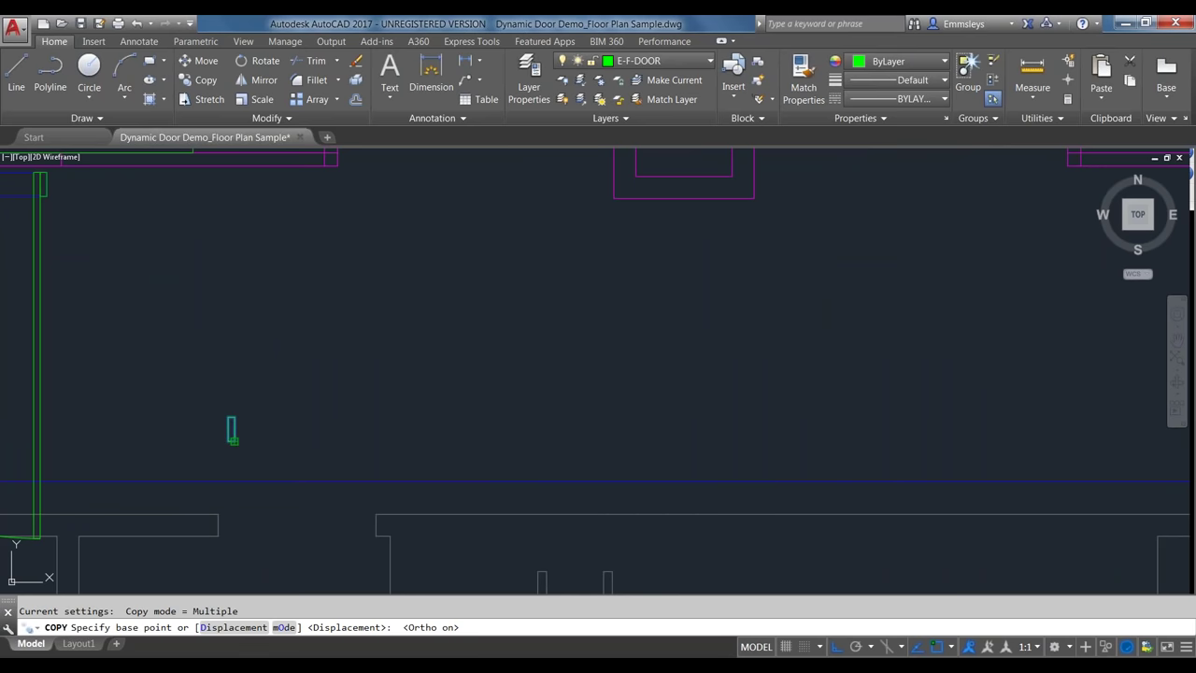
{"action": "left_click", "coordinate": [233, 440]}
{"action": "type", "text": "3'"}
{"action": "key", "text": "Return"}
{"action": "key", "text": "Escape"}
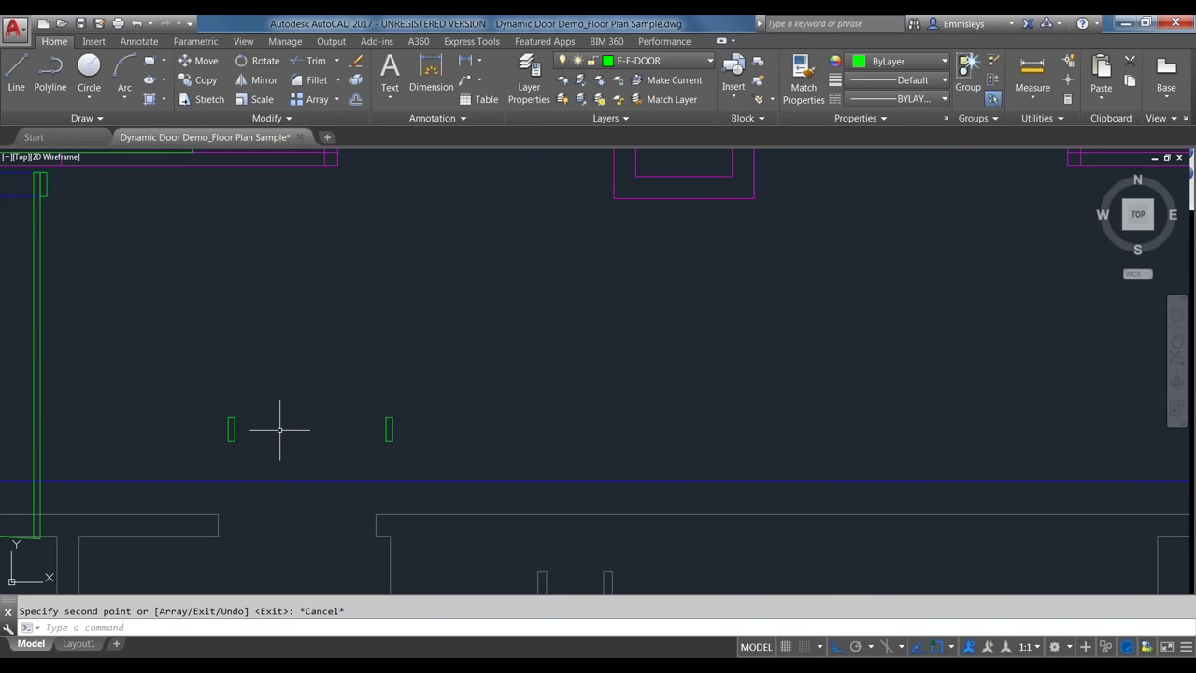
Copy the left jamb again, placing the copy right beside it
{"action": "type", "text": "ct o"}
{"action": "key", "text": "Return"}
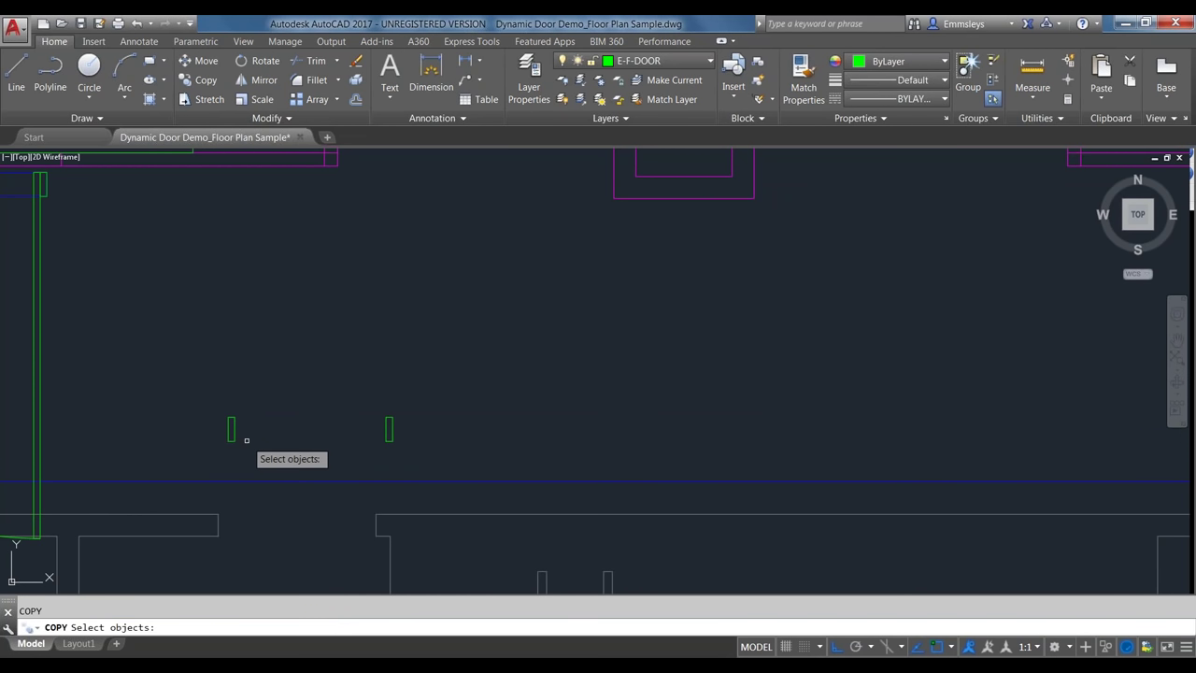
{"action": "left_click", "coordinate": [232, 430]}
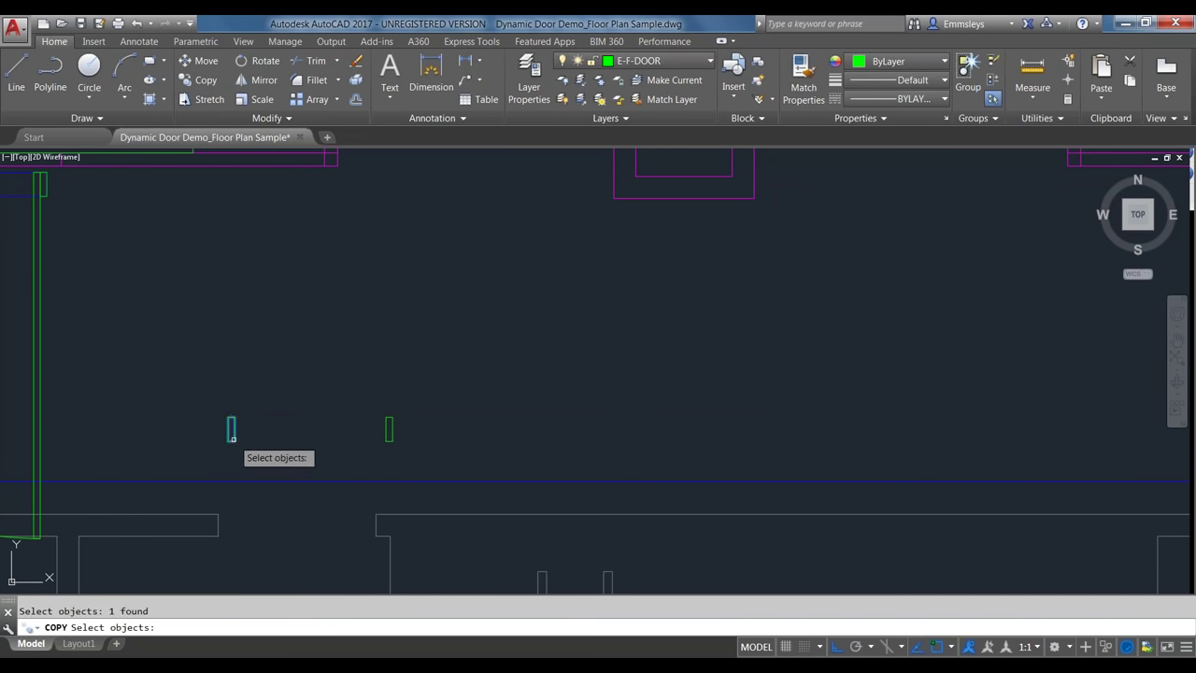
{"action": "key", "text": "Return"}
{"action": "left_click", "coordinate": [234, 440]}
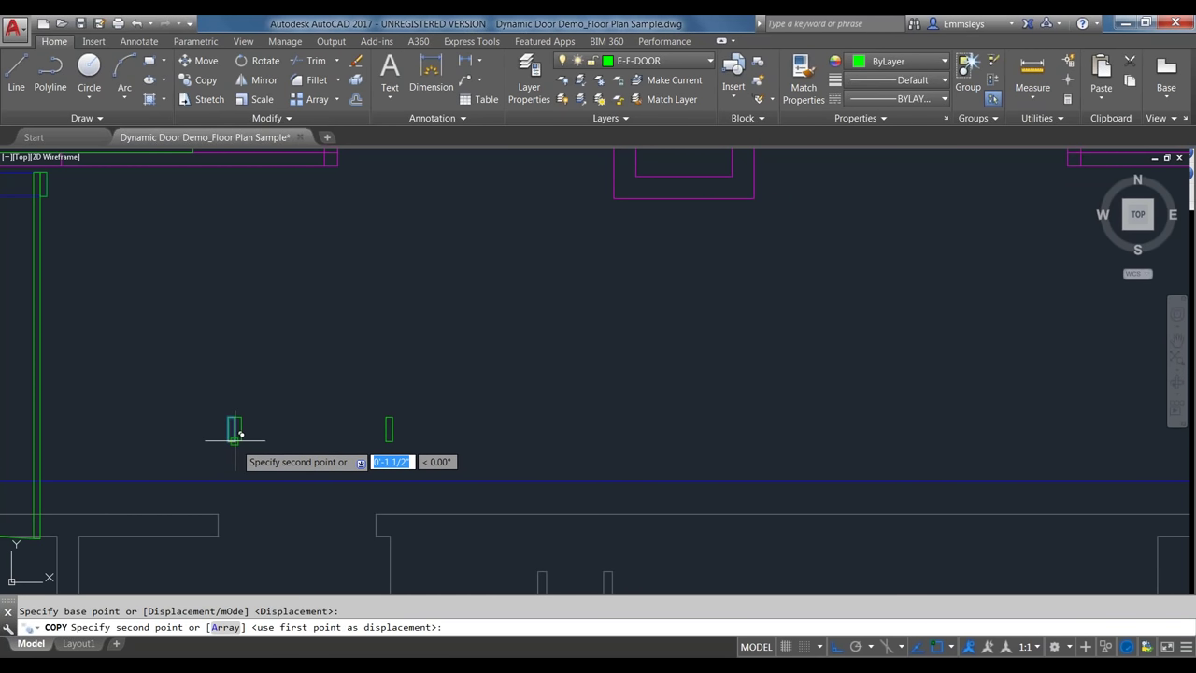
{"action": "scroll", "coordinate": [239, 444], "scroll_direction": "up", "scroll_amount": 2}
{"action": "scroll", "coordinate": [237, 444], "scroll_direction": "up", "scroll_amount": 2}
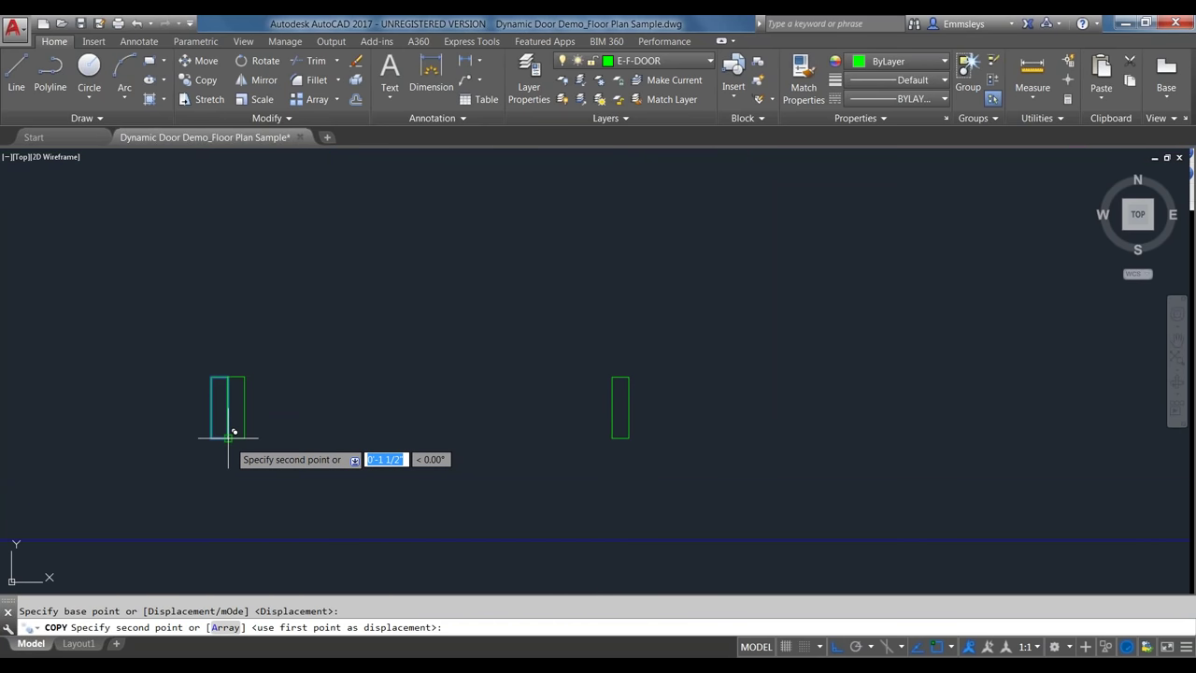
{"action": "left_click", "coordinate": [229, 437]}
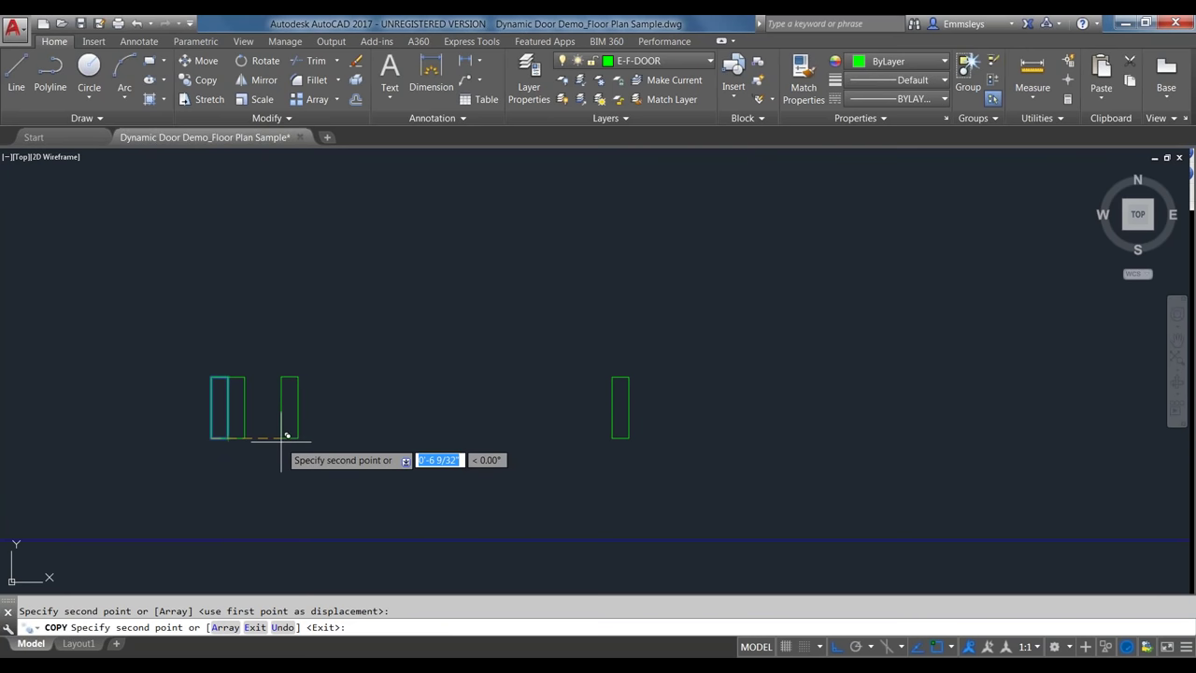
{"action": "key", "text": "Escape"}
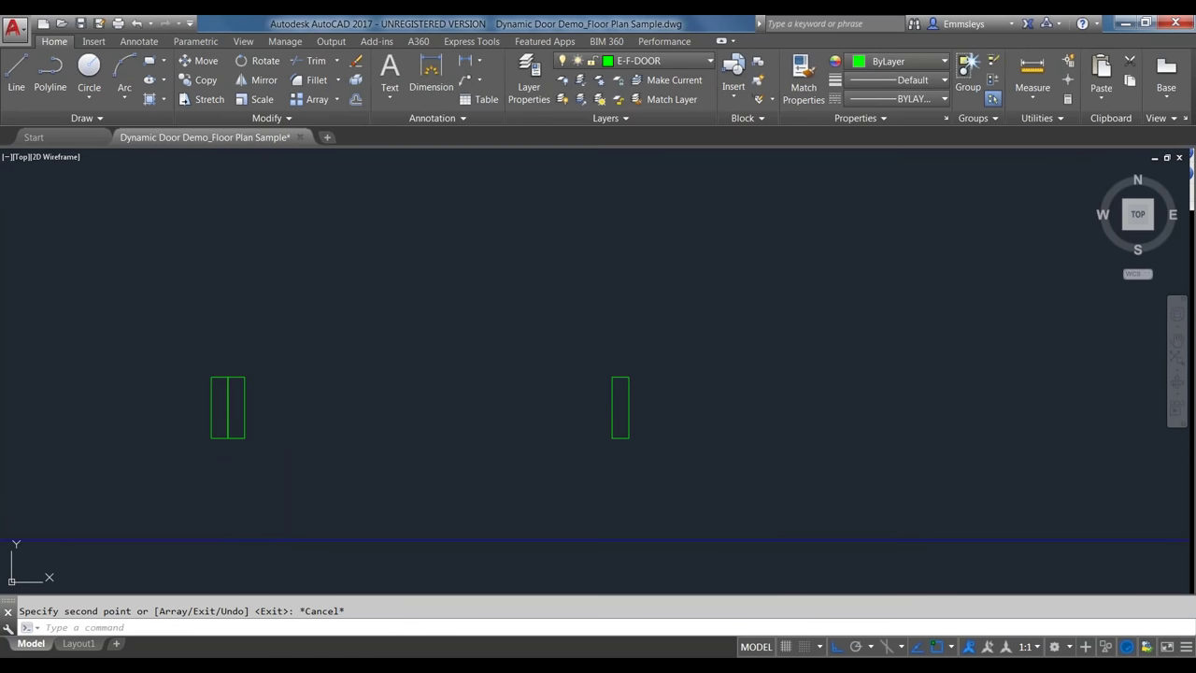
Grip-stretch the copied rectangle's top upward 3 into a tall door leaf
{"action": "left_click", "coordinate": [236, 377]}
{"action": "scroll", "coordinate": [236, 377], "scroll_direction": "down", "scroll_amount": 2}
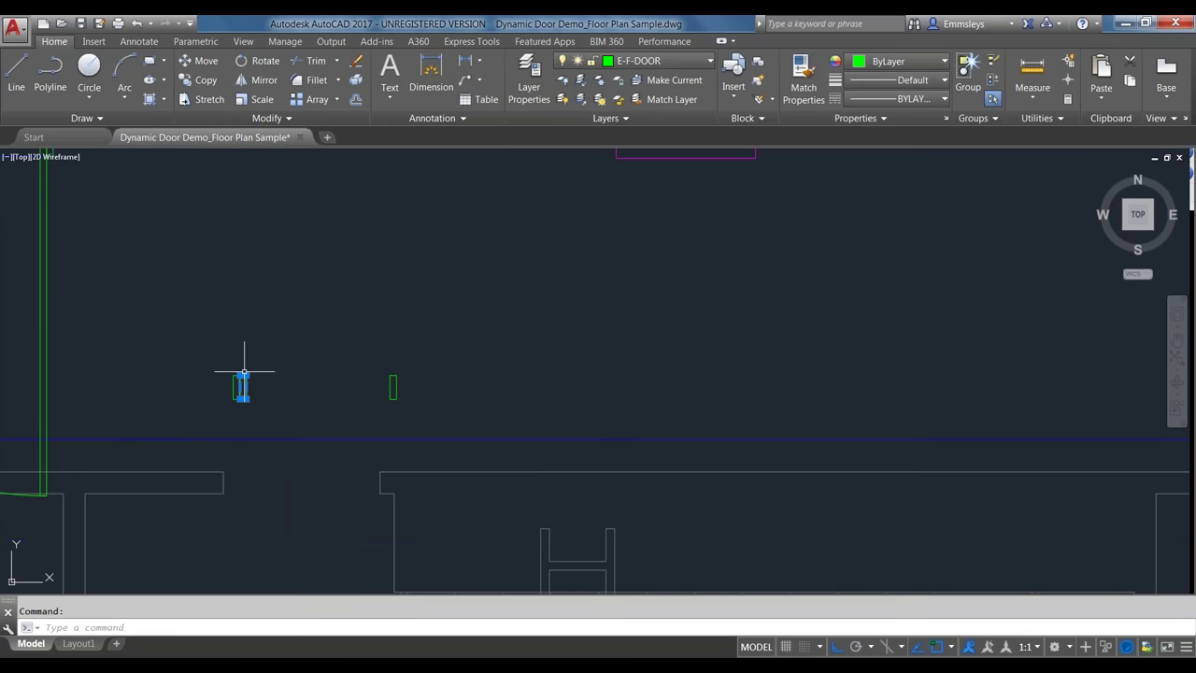
{"action": "left_click", "coordinate": [243, 376]}
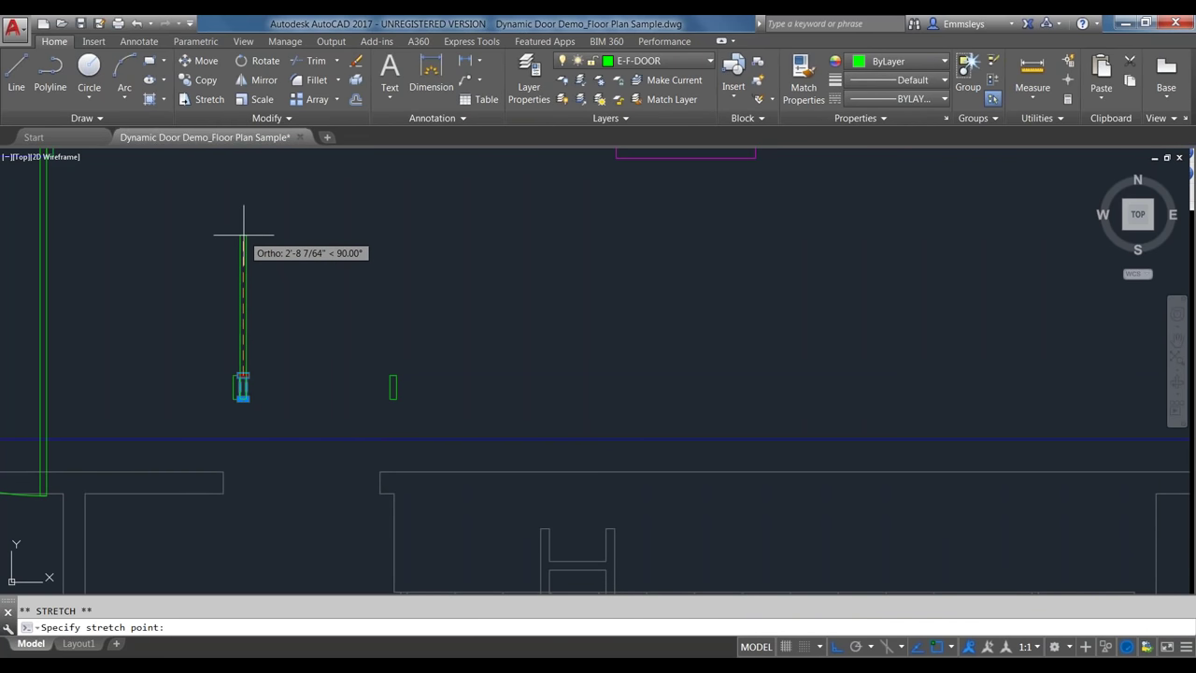
{"action": "type", "text": "3"}
{"action": "key", "text": "Return"}
{"action": "key", "text": "Return"}
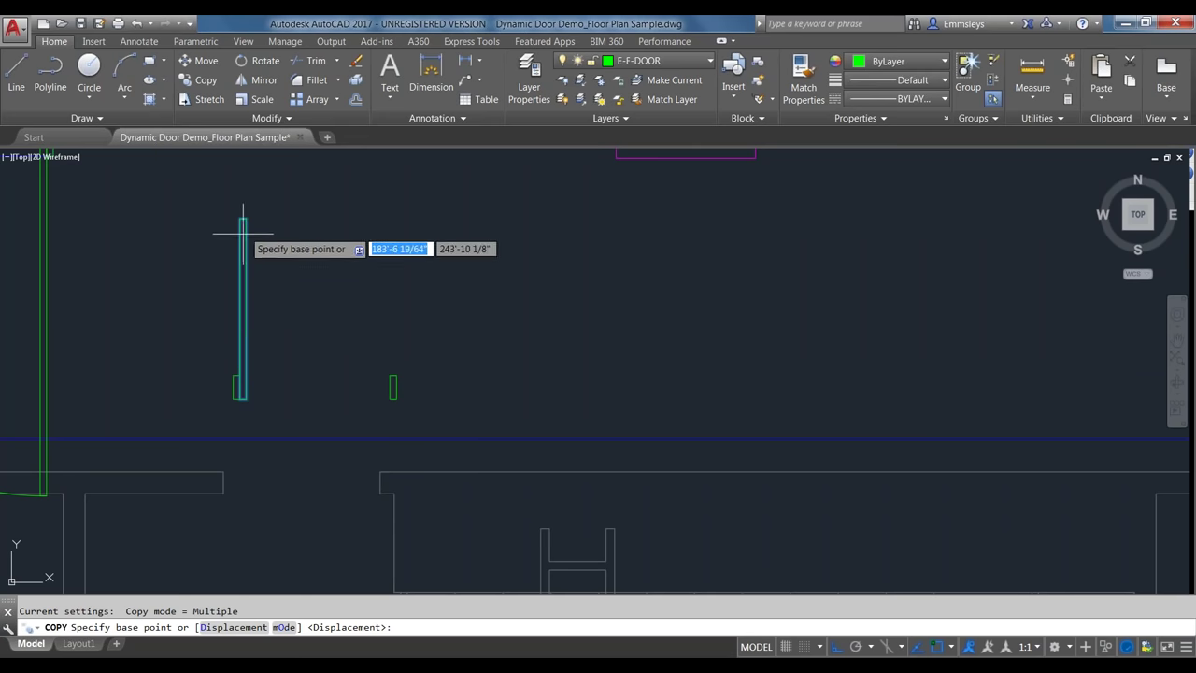
{"action": "key", "text": "Escape"}
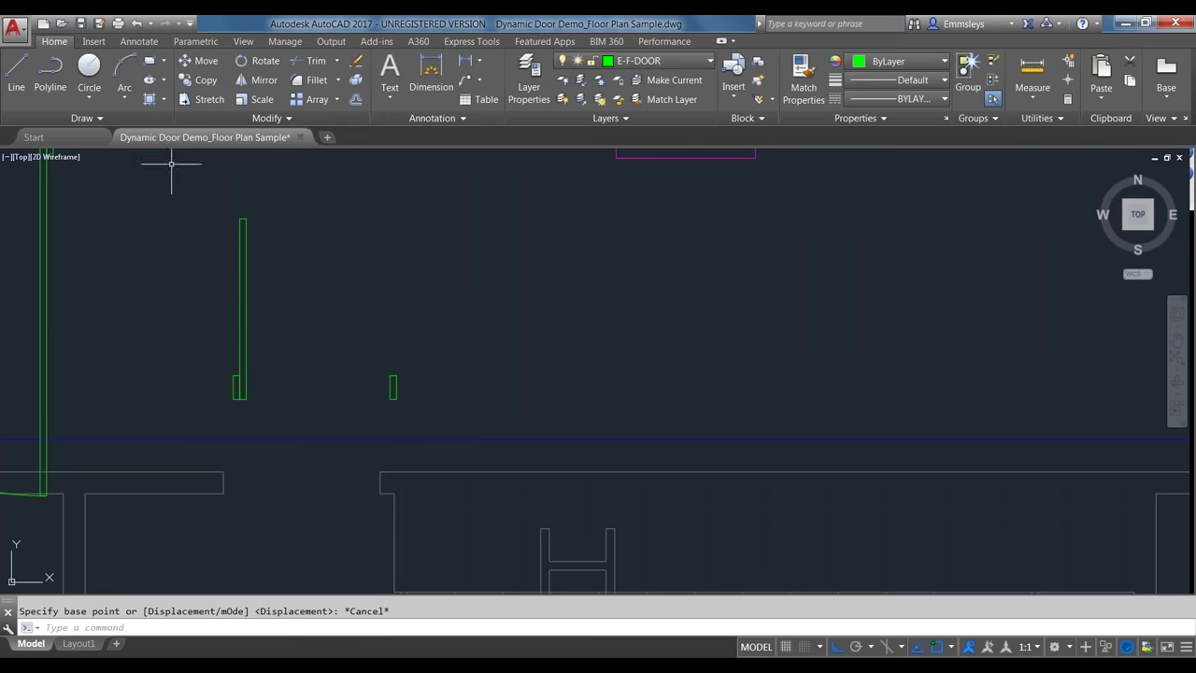
Draw a Start, Center, End arc from the right jamb, centered on the hinge, to the leaf top
{"action": "left_click", "coordinate": [125, 96]}
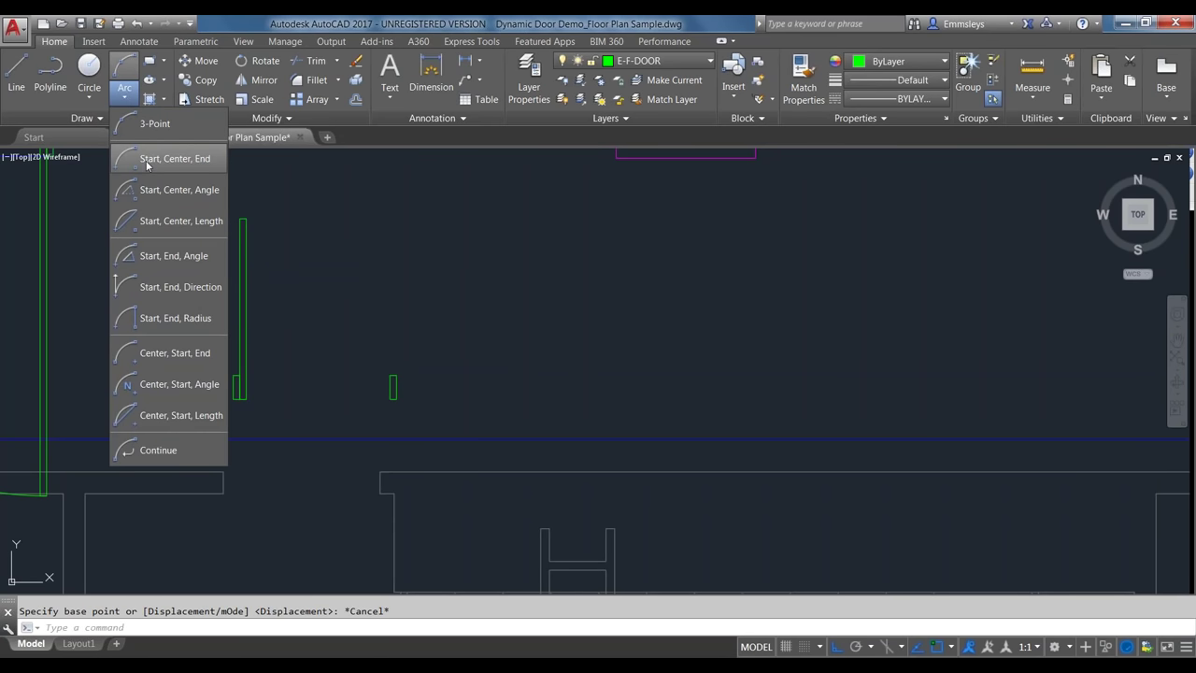
{"action": "left_click", "coordinate": [150, 162]}
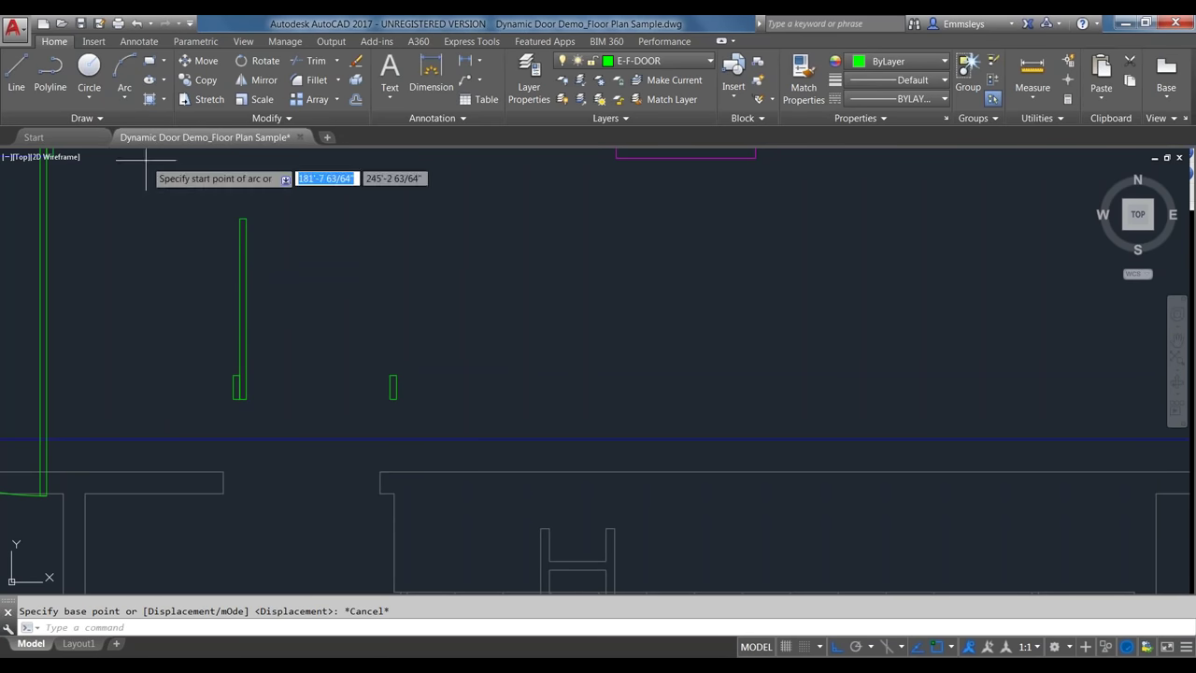
{"action": "left_click", "coordinate": [396, 375]}
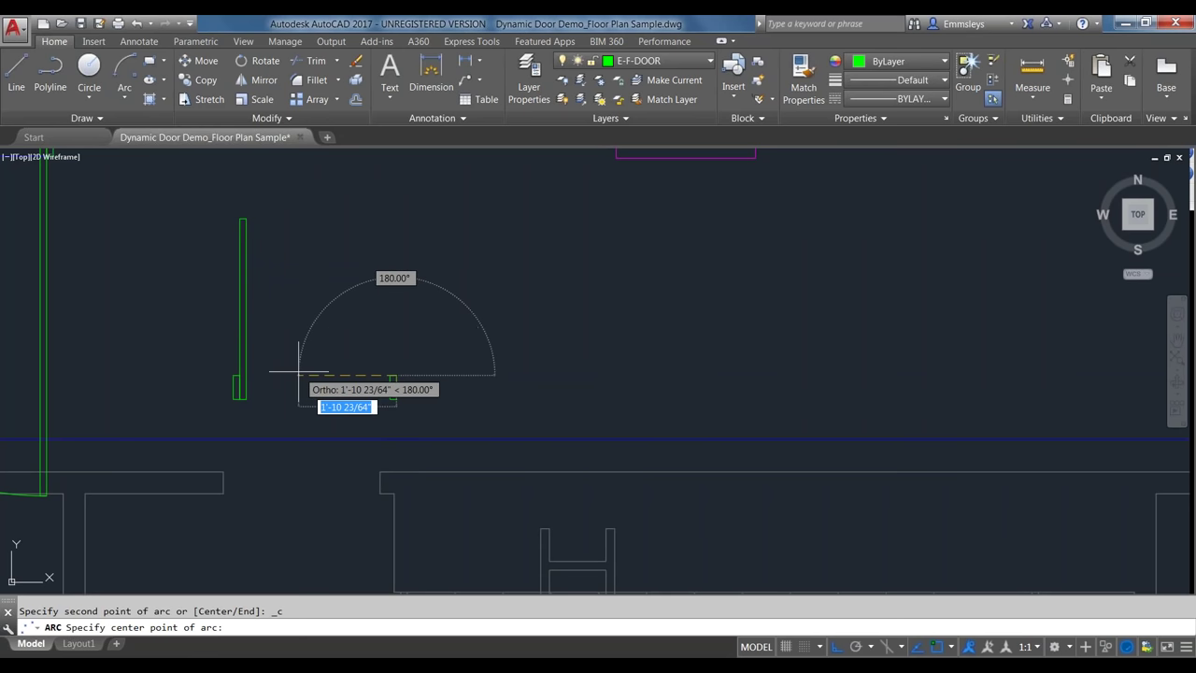
{"action": "left_click", "coordinate": [240, 375]}
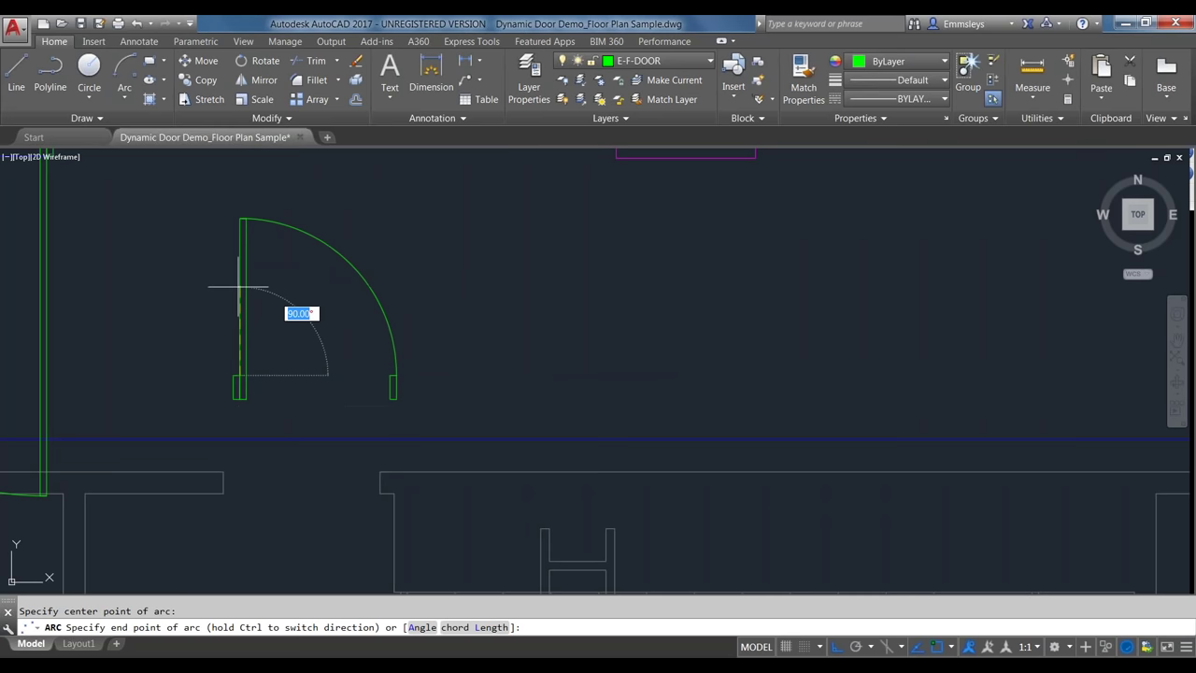
{"action": "left_click", "coordinate": [241, 220]}
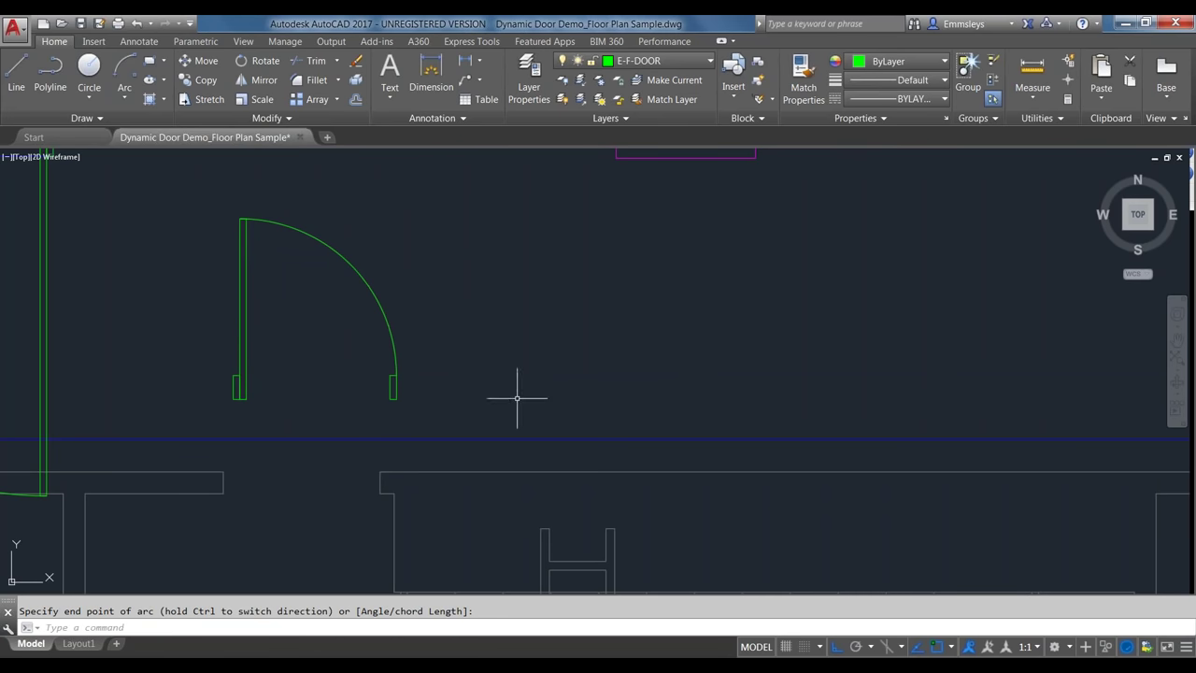
{"action": "key", "text": "Escape"}
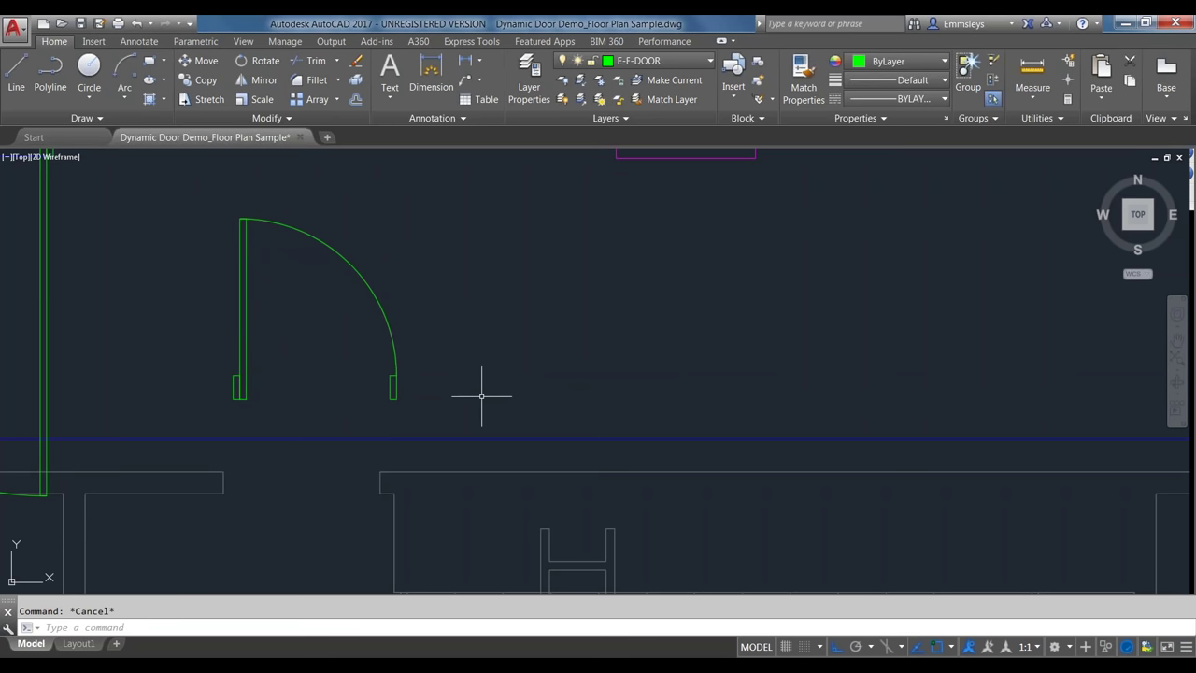
Start a WIPEOUT near the jamb, then cancel the unfinished attempt
{"action": "type", "text": "WIPEOUT"}
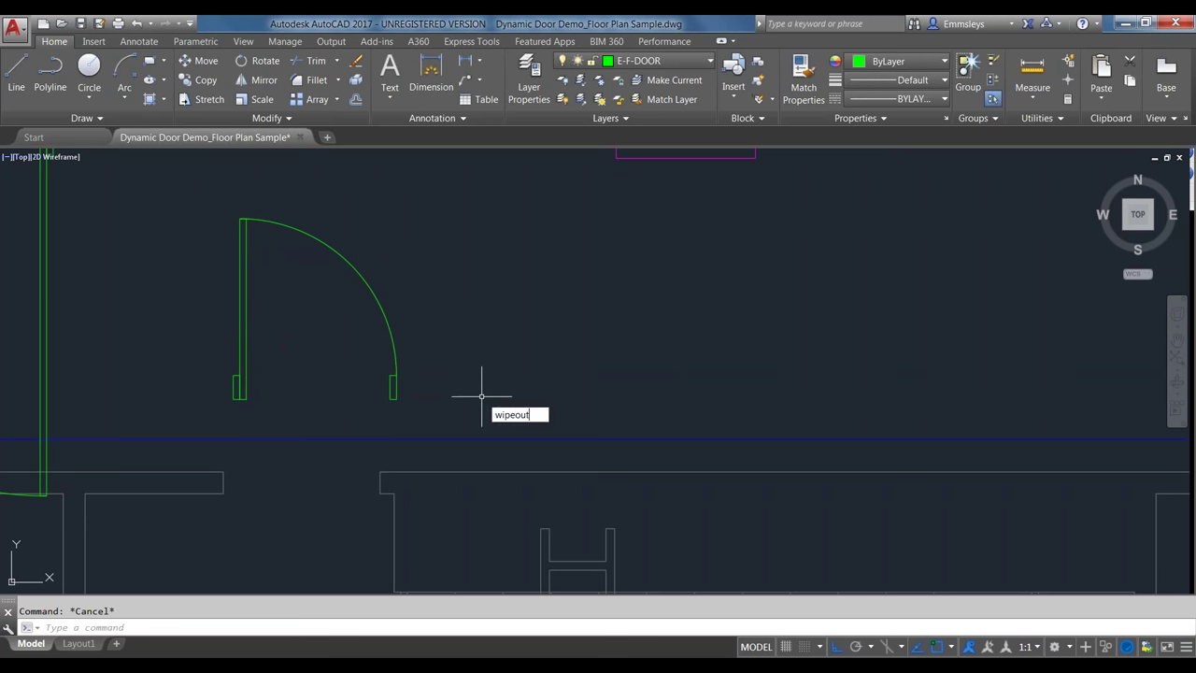
{"action": "key", "text": "Return"}
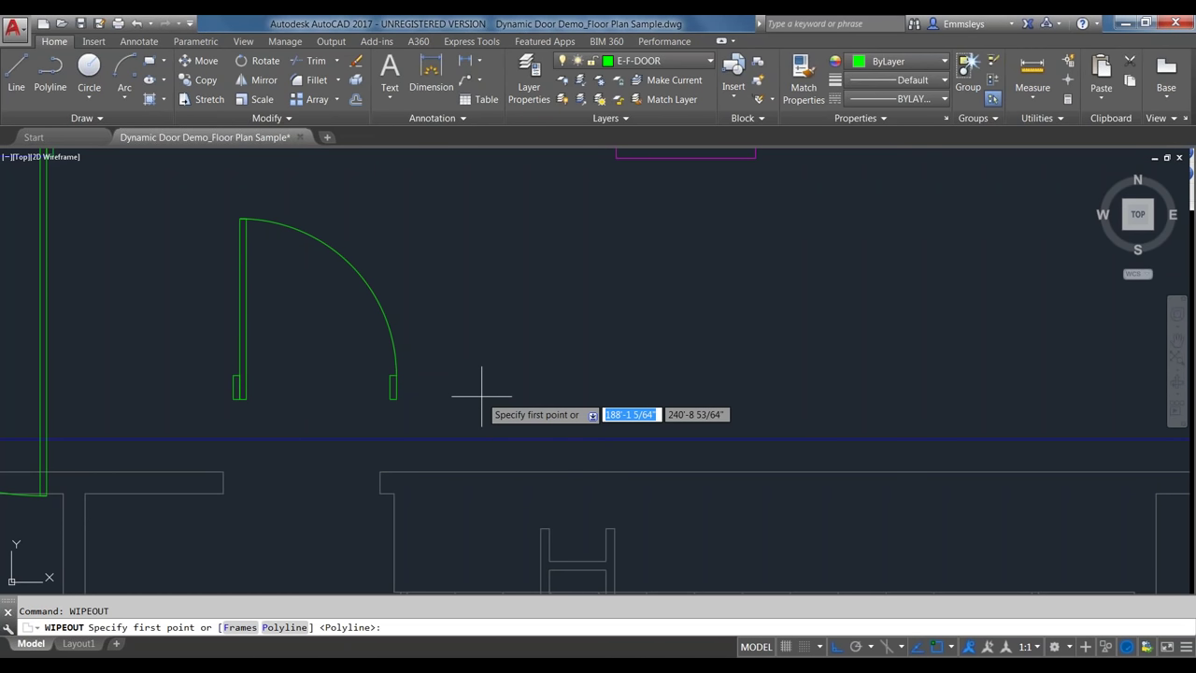
{"action": "left_click", "coordinate": [395, 398]}
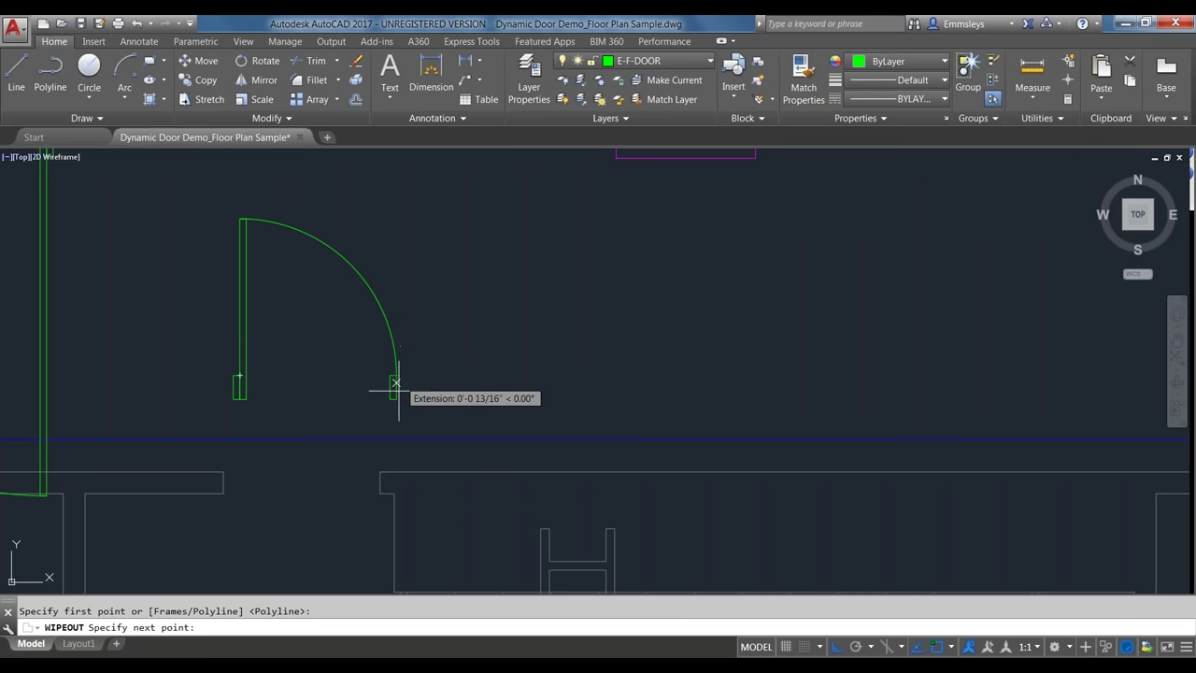
{"action": "scroll", "coordinate": [402, 397], "scroll_direction": "up", "scroll_amount": 2}
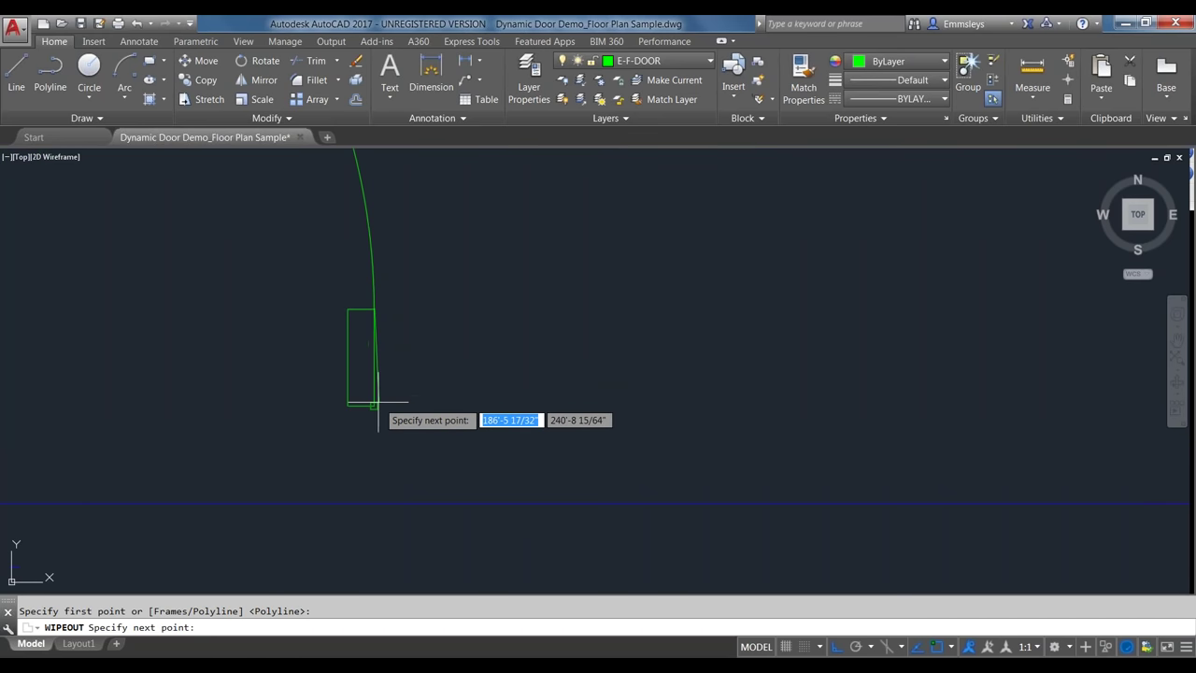
{"action": "left_click", "coordinate": [373, 404]}
{"action": "middle_click_drag", "start_coordinate": [140, 395], "coordinate": [806, 410]}
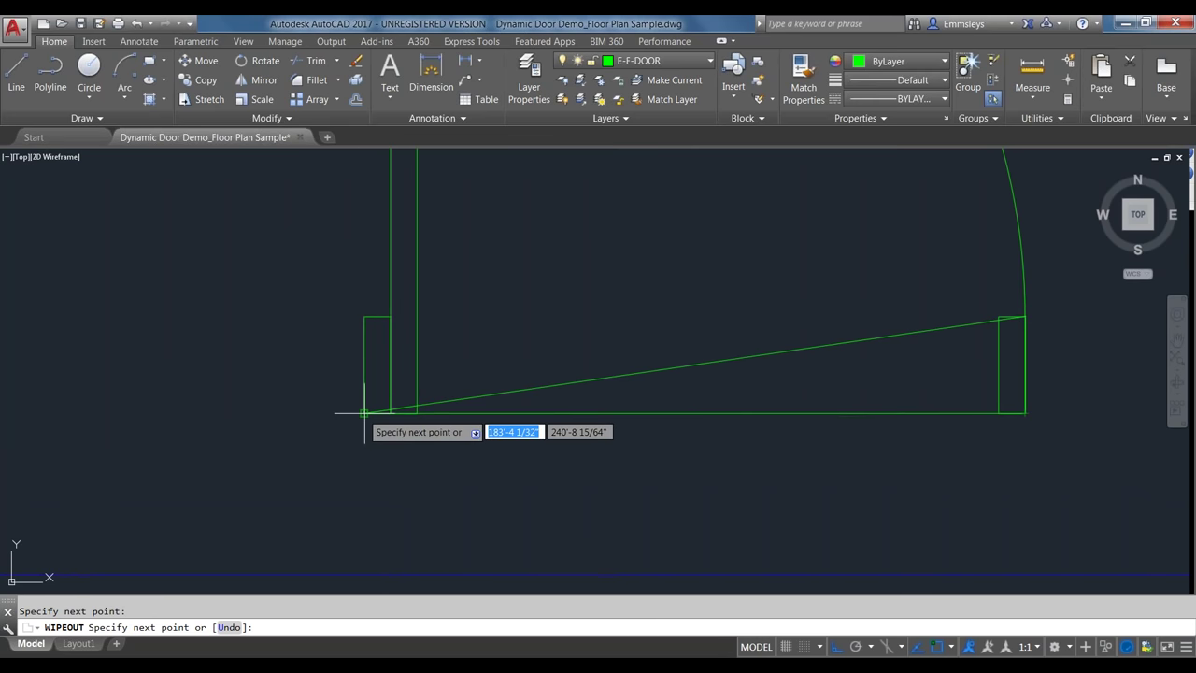
{"action": "left_click", "coordinate": [365, 412]}
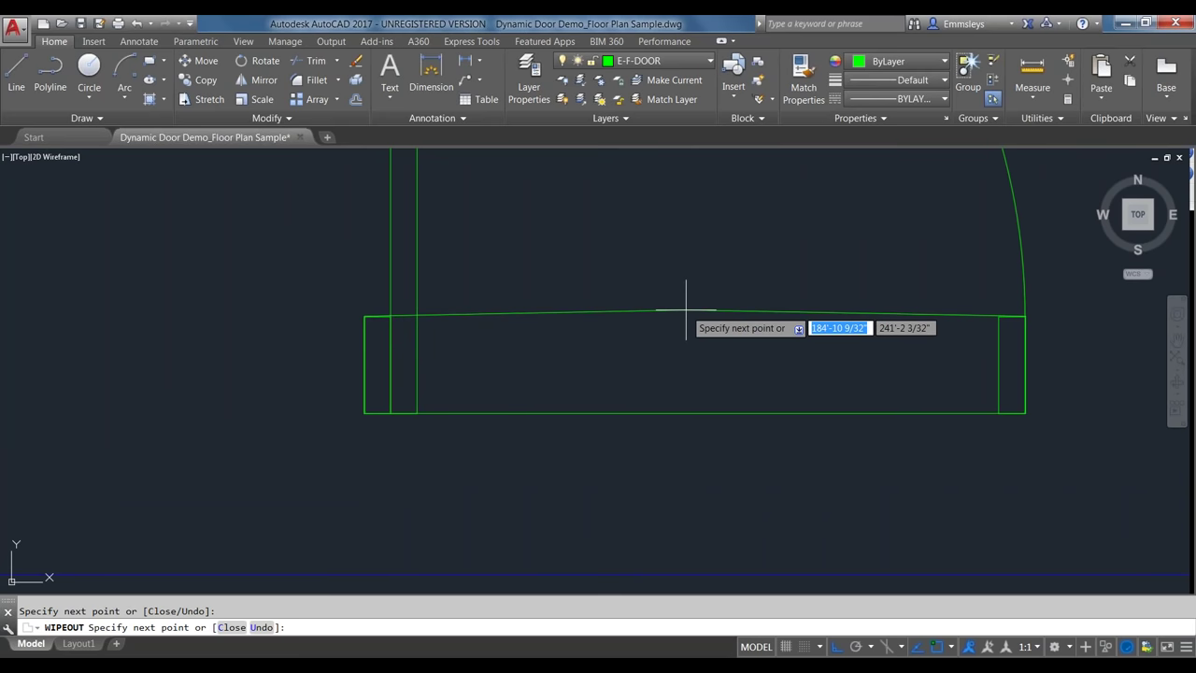
{"action": "key", "text": "Escape"}
{"action": "scroll", "coordinate": [682, 315], "scroll_direction": "down", "scroll_amount": 2}
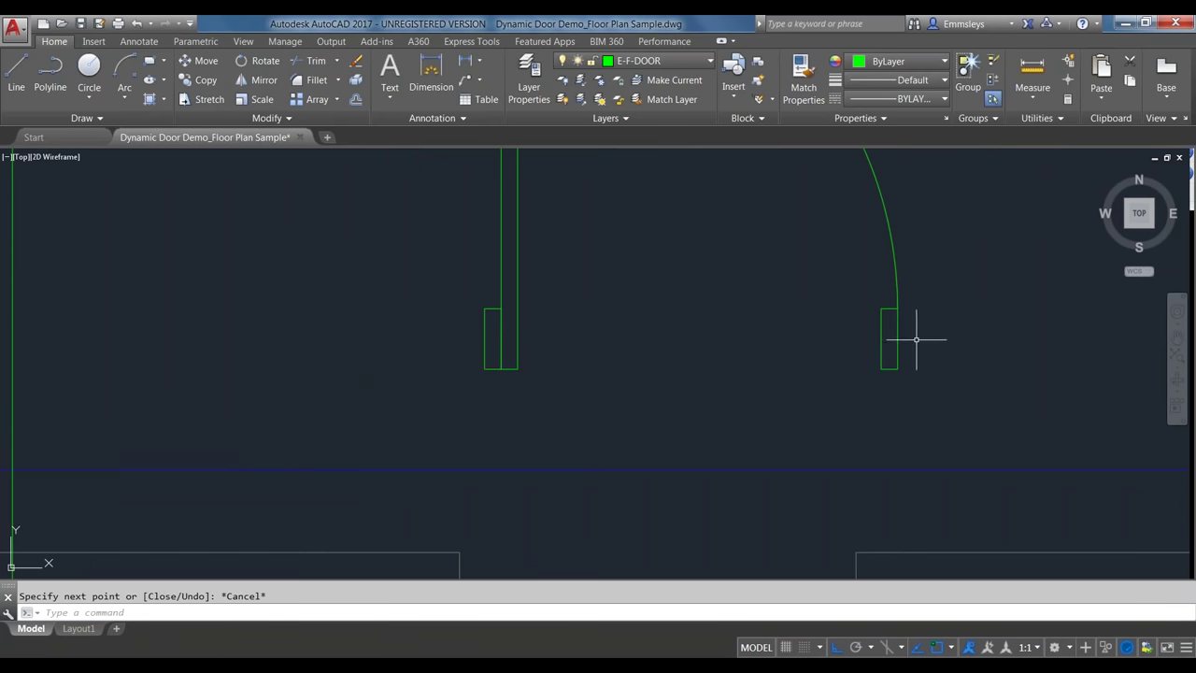
Draw the wipeout through the four jamb corners across the door opening
{"action": "type", "text": "wipeout"}
{"action": "key", "text": "Return"}
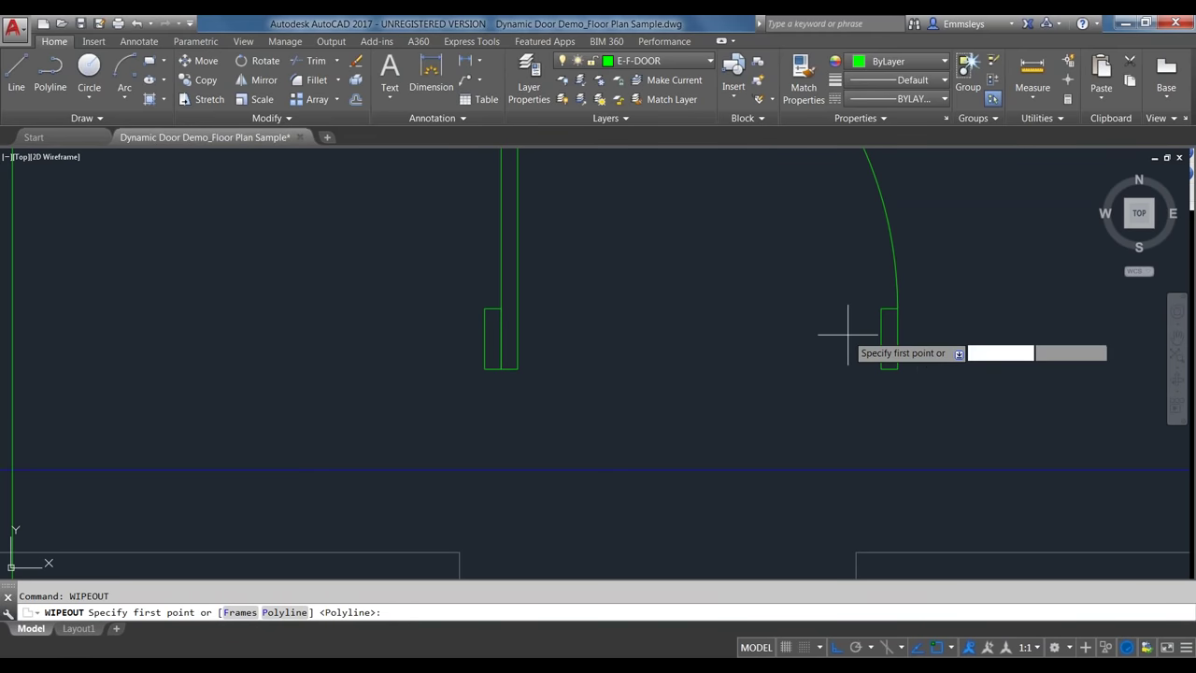
{"action": "left_click", "coordinate": [897, 309]}
{"action": "left_click", "coordinate": [897, 369]}
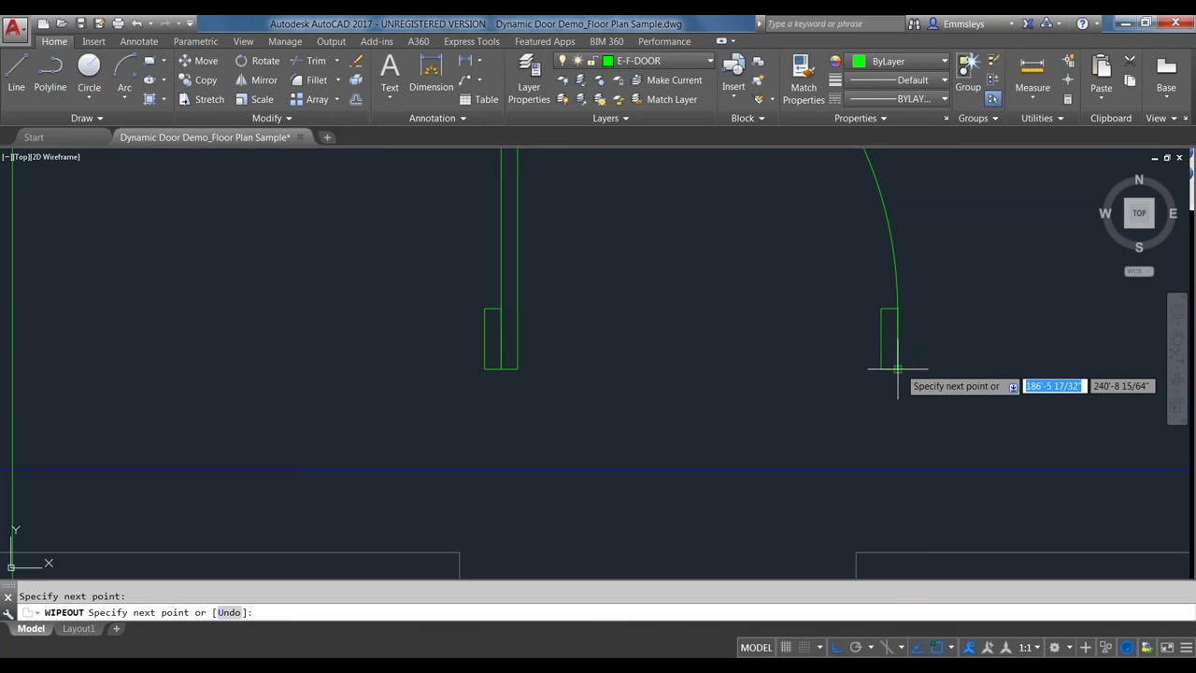
{"action": "left_click", "coordinate": [486, 369]}
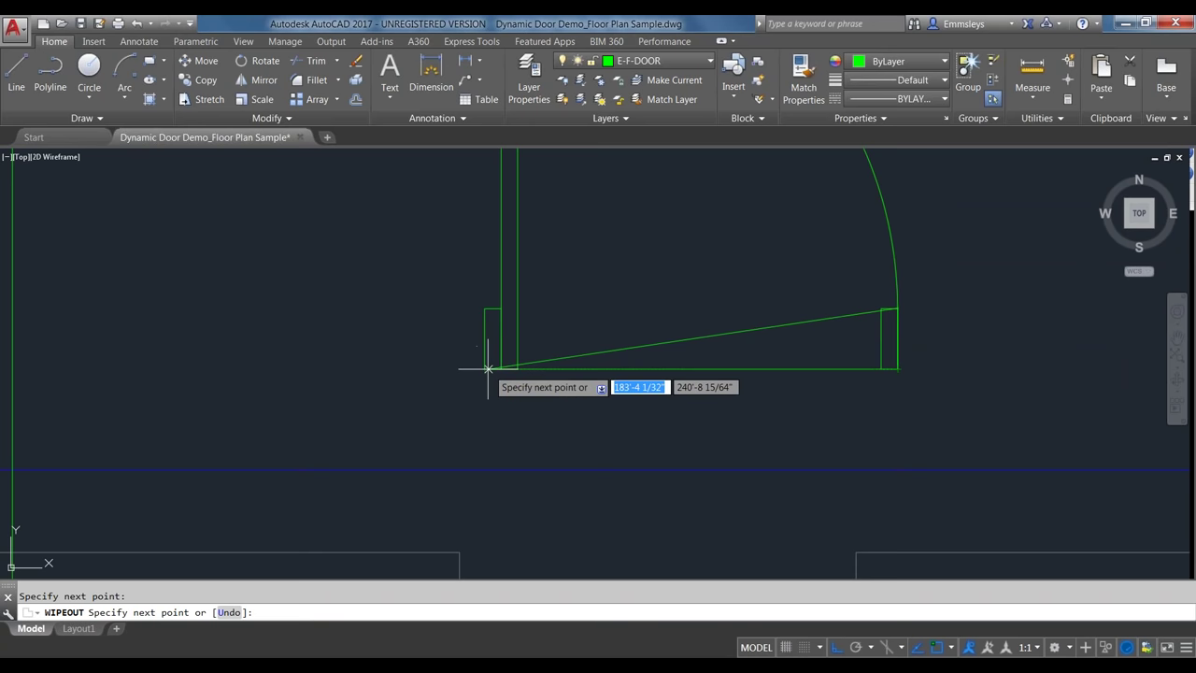
{"action": "left_click", "coordinate": [486, 309]}
{"action": "key", "text": "Return"}
{"action": "scroll", "coordinate": [776, 334], "scroll_direction": "down", "scroll_amount": 2}
{"action": "mouse_move", "coordinate": [777, 334]}
{"action": "middle_mouse_down"}
{"action": "mouse_move", "coordinate": [664, 350]}
{"action": "mouse_move", "coordinate": [660, 437]}
{"action": "middle_mouse_up"}
Make the wipeout Blue and send it to the back behind the door
{"action": "left_click", "coordinate": [660, 436]}
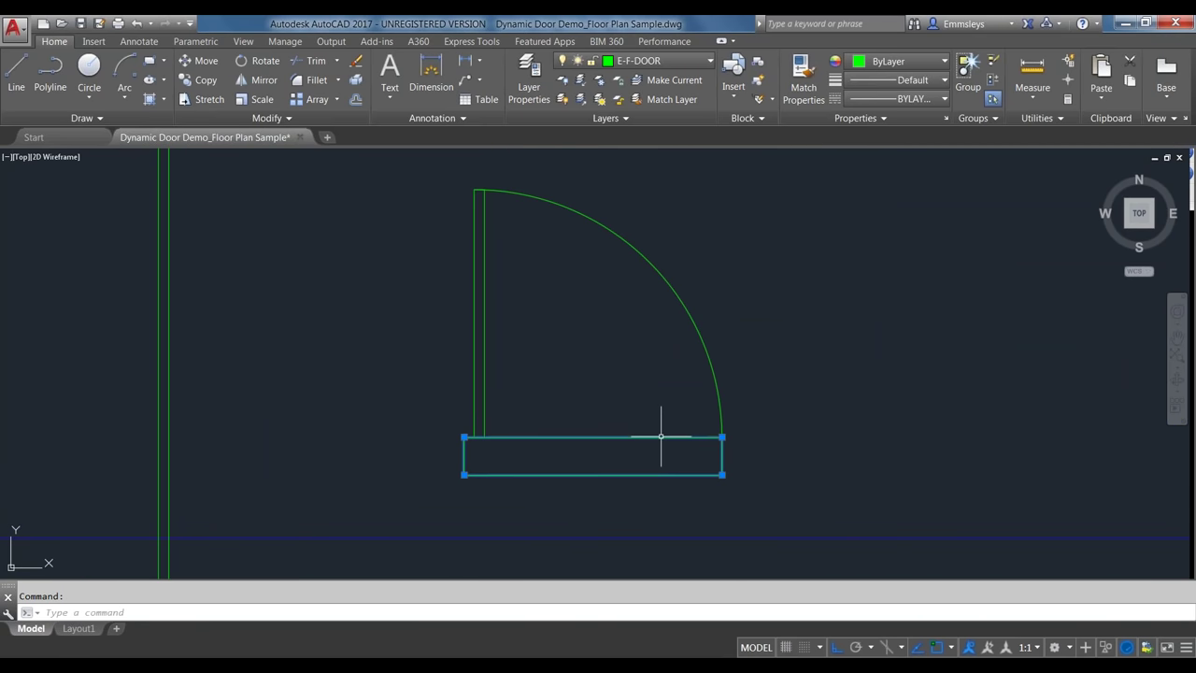
{"action": "left_click", "coordinate": [939, 63]}
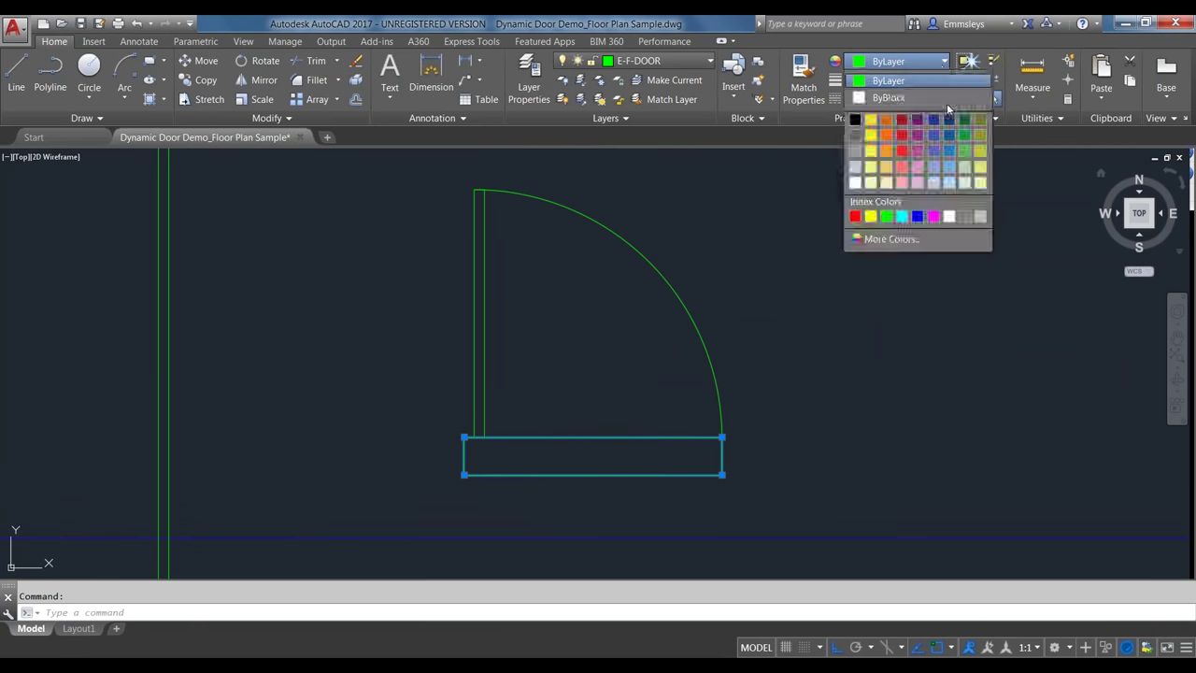
{"action": "left_click", "coordinate": [914, 221]}
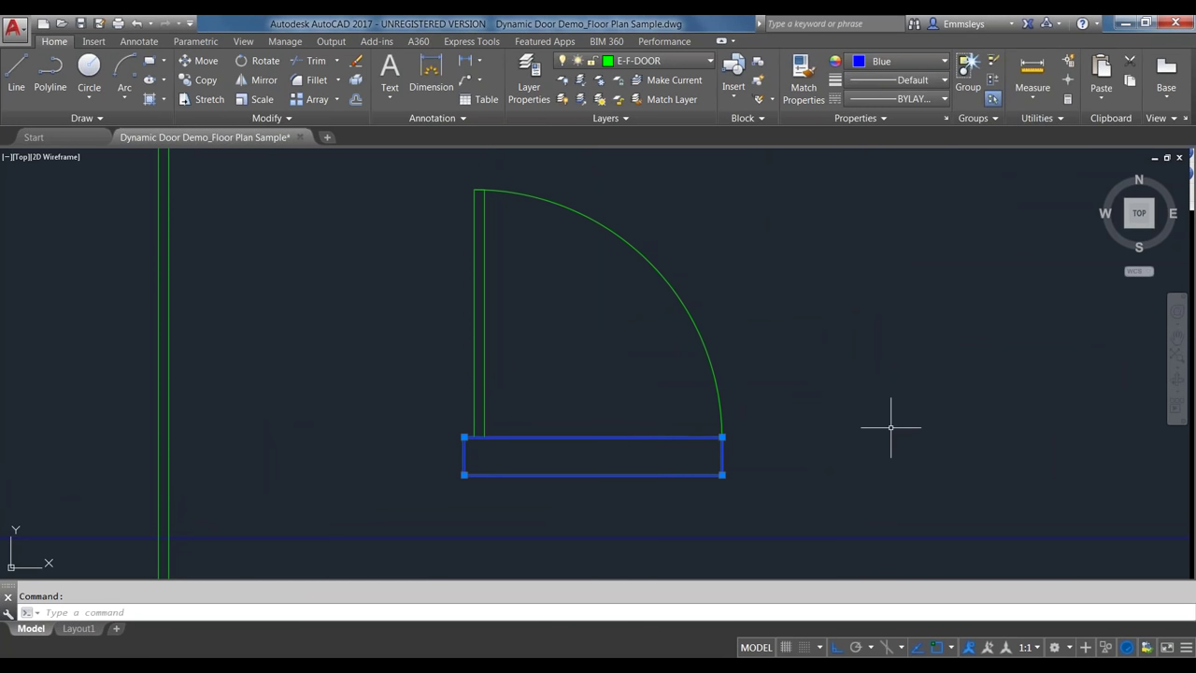
{"action": "right_click", "coordinate": [633, 435]}
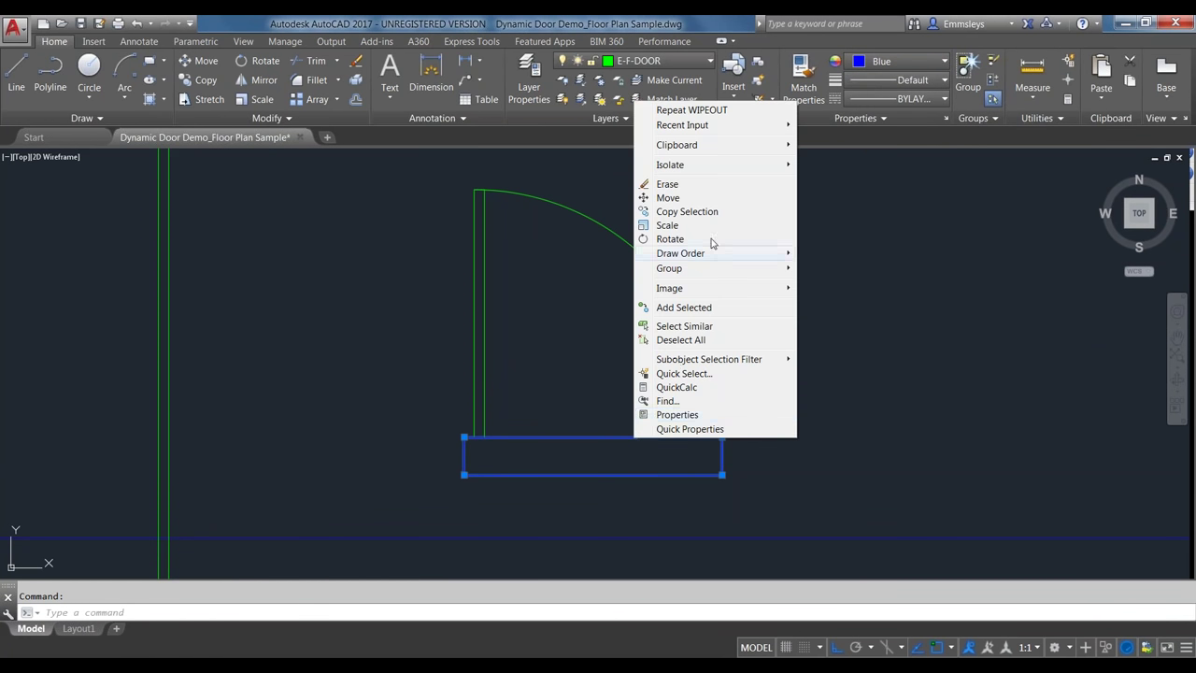
{"action": "mouse_move", "coordinate": [717, 259]}
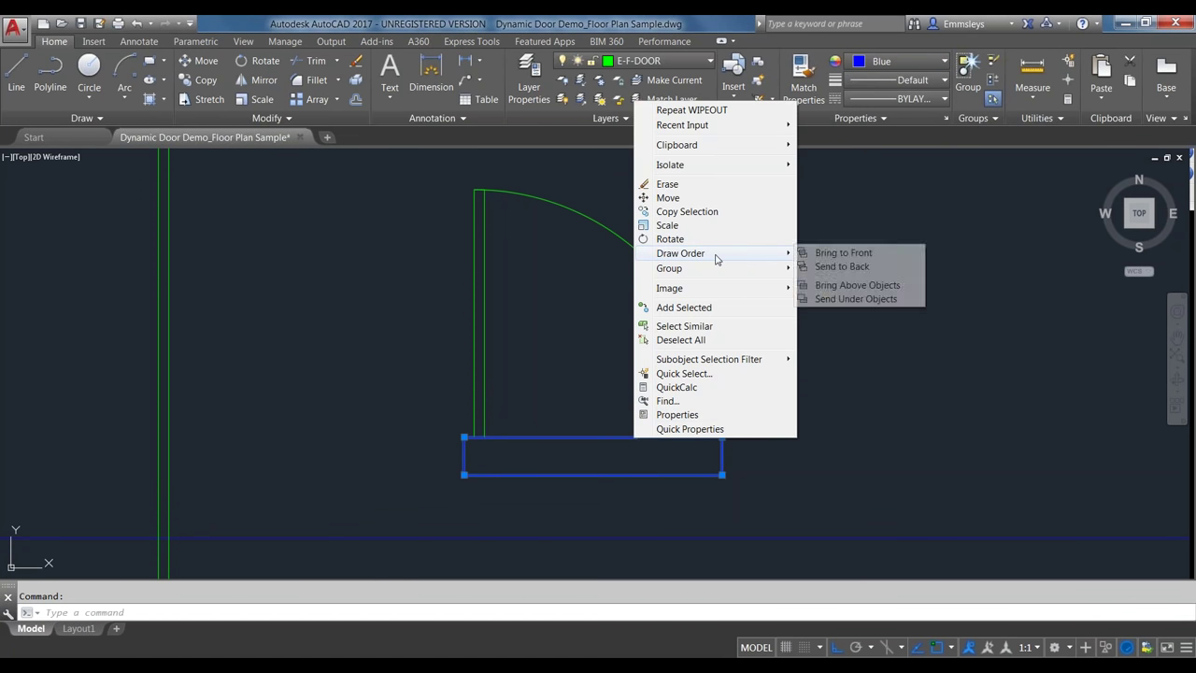
{"action": "left_click", "coordinate": [841, 268]}
{"action": "key", "text": "Escape"}
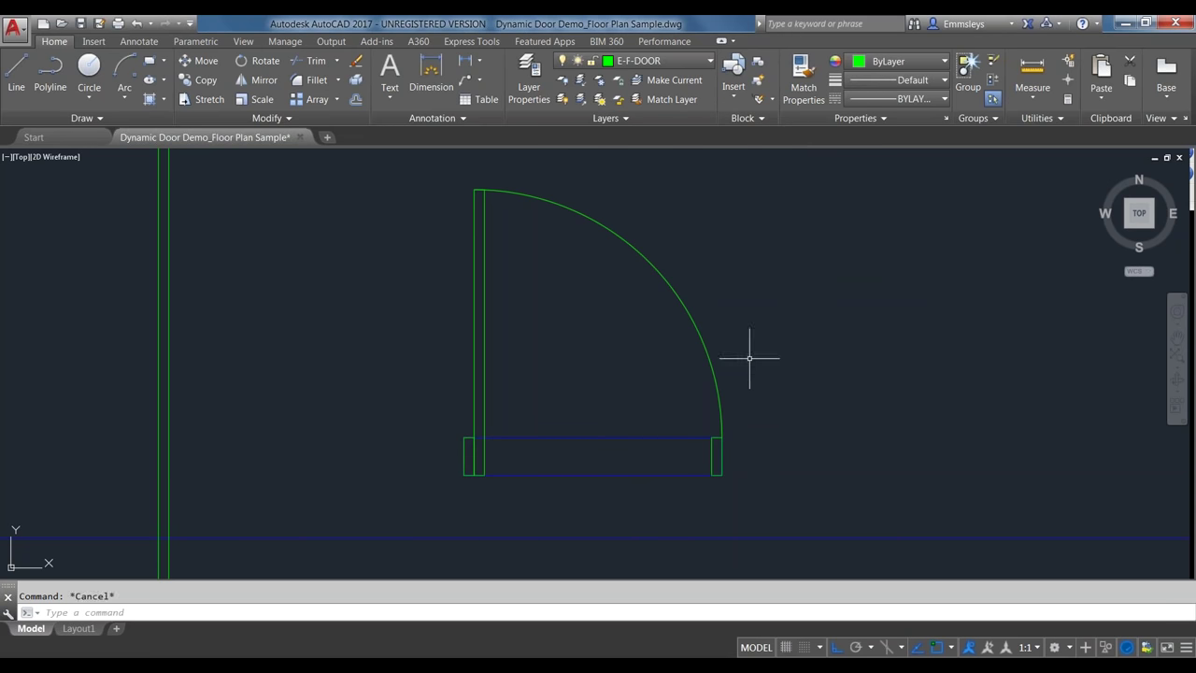
Pan the plan and open the Block Definition dialog with B
{"action": "scroll", "coordinate": [750, 356], "scroll_direction": "down", "scroll_amount": 2}
{"action": "middle_click_drag", "start_coordinate": [757, 355], "coordinate": [654, 347]}
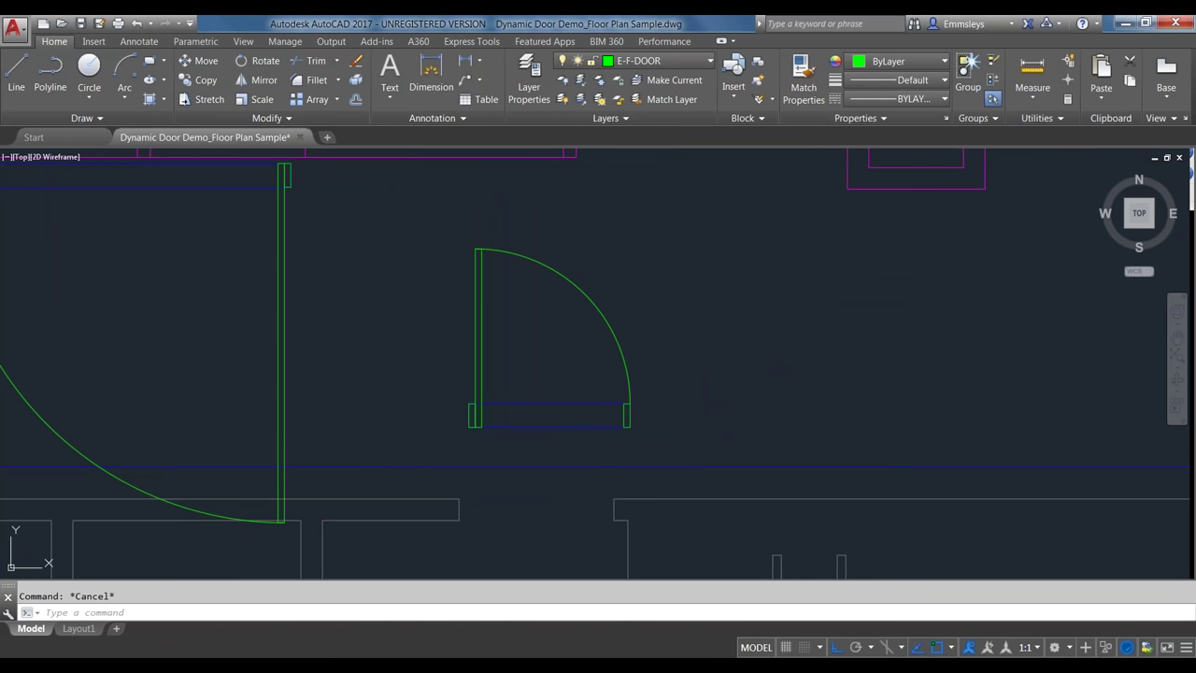
{"action": "type", "text": "b"}
{"action": "key", "text": "Return"}
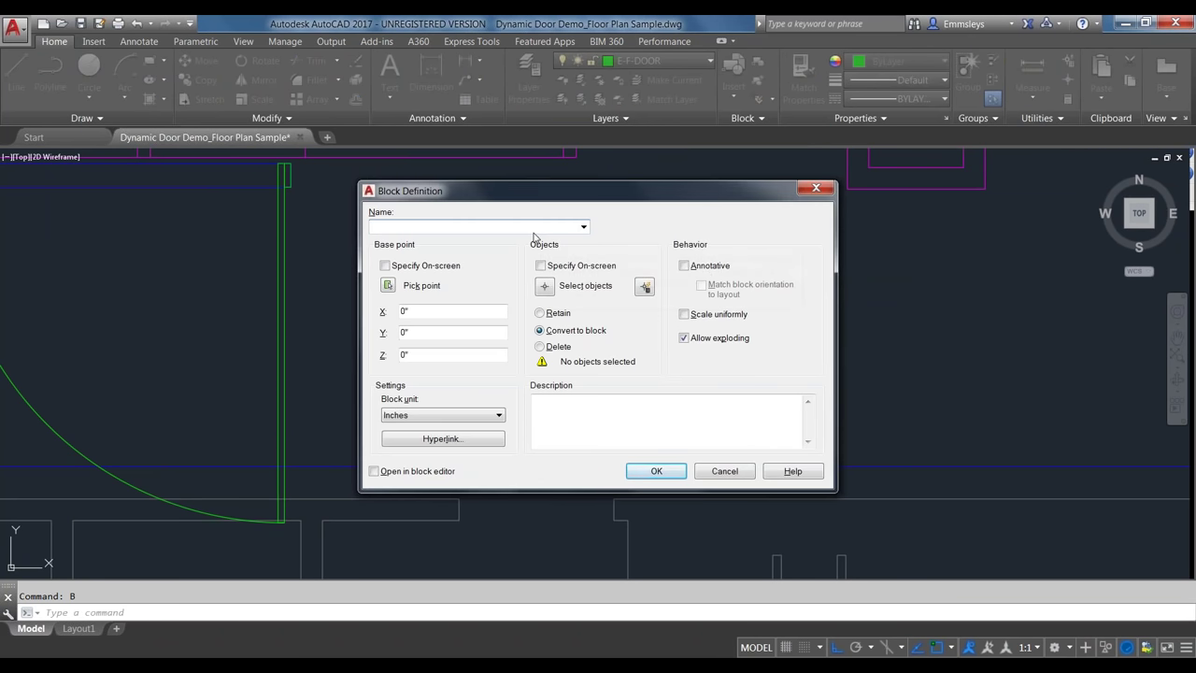
Define block Door_Test from the windowed door objects, based at the hinge jamb corner
{"action": "type", "text": "Door_Test"}
{"action": "left_click", "coordinate": [384, 267]}
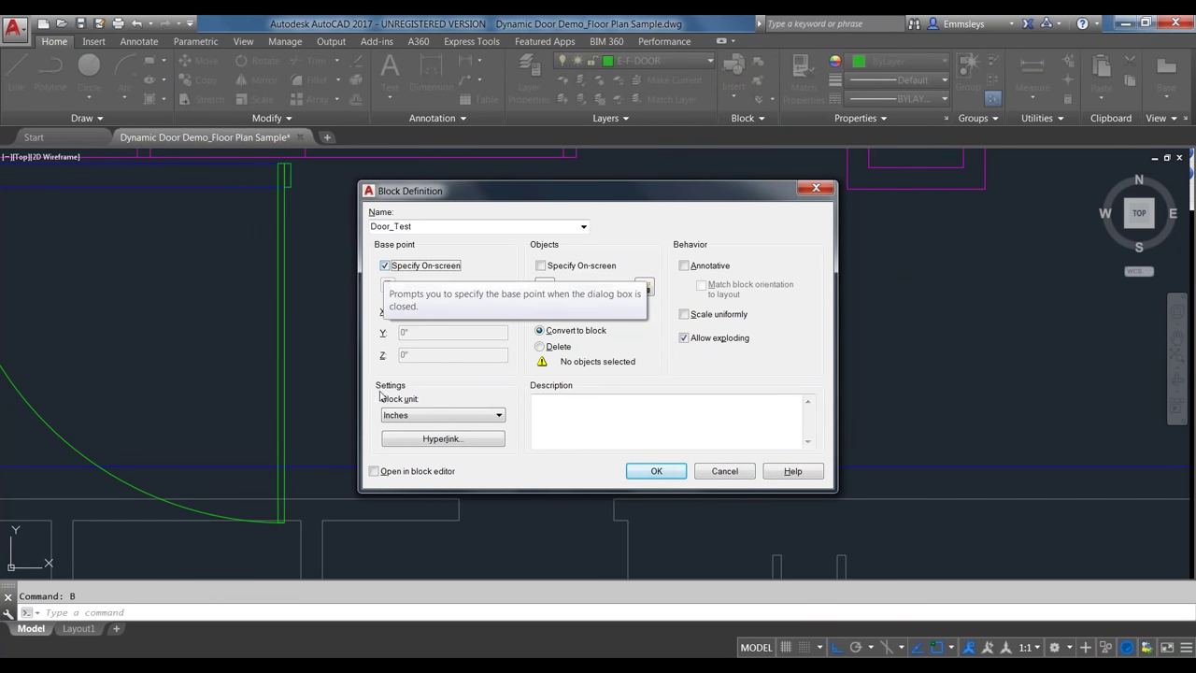
{"action": "left_click", "coordinate": [374, 473]}
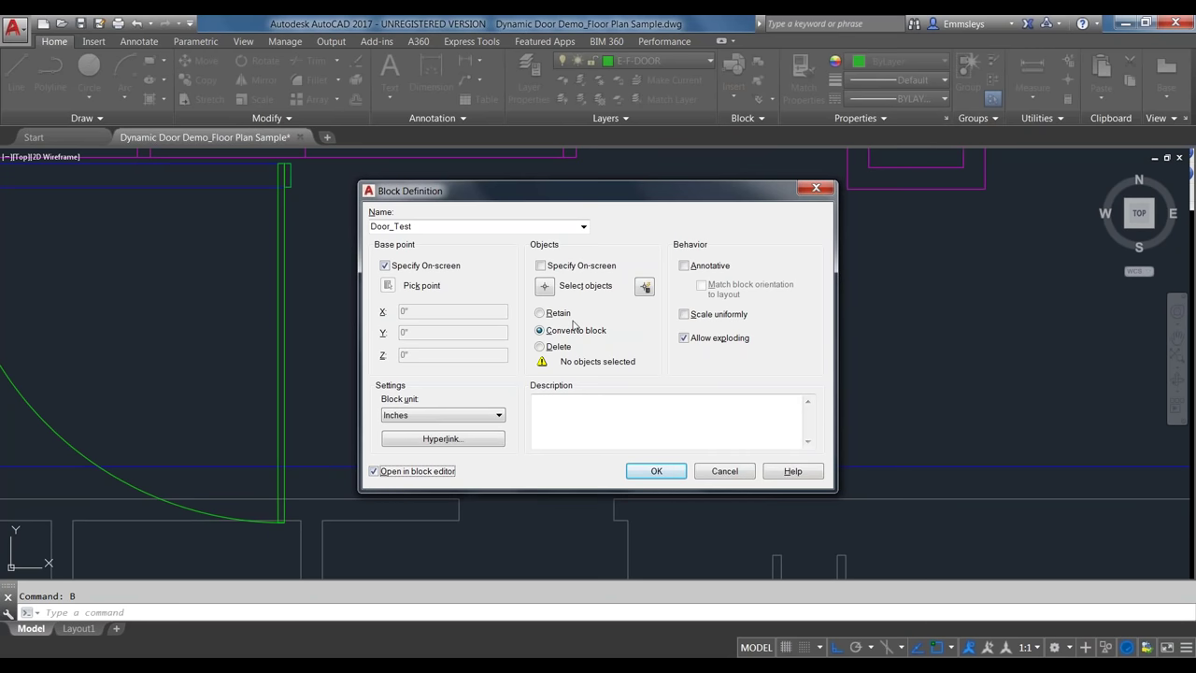
{"action": "left_click", "coordinate": [544, 289]}
{"action": "left_click", "coordinate": [672, 225]}
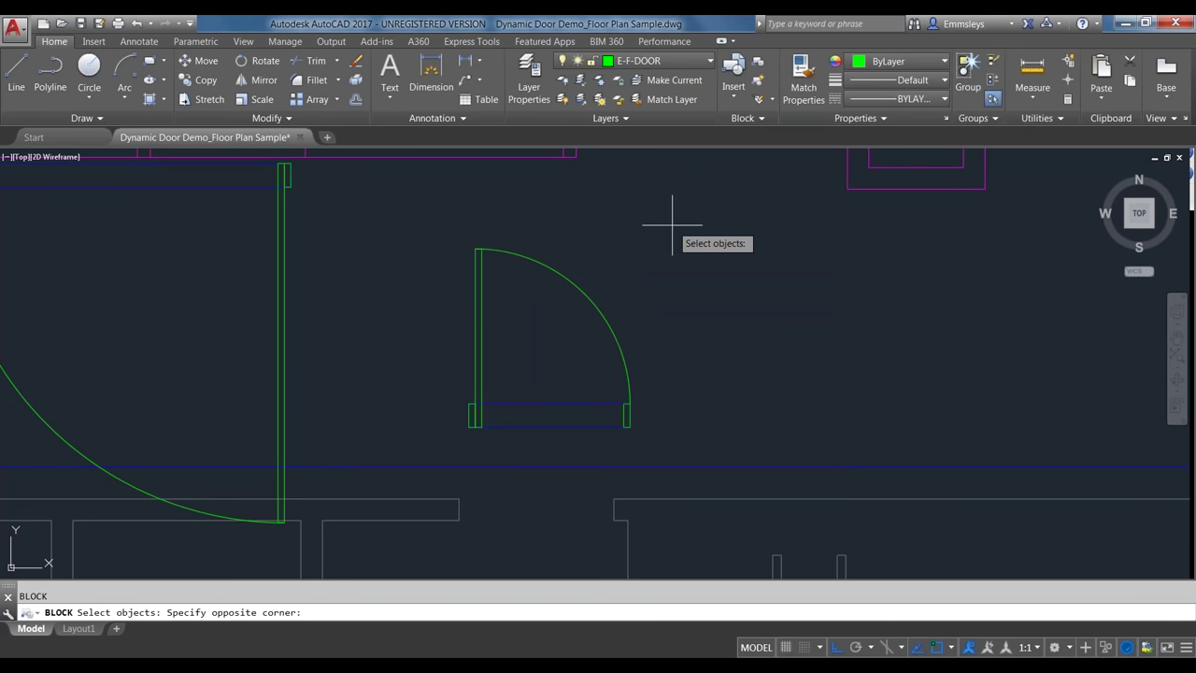
{"action": "left_click", "coordinate": [439, 439]}
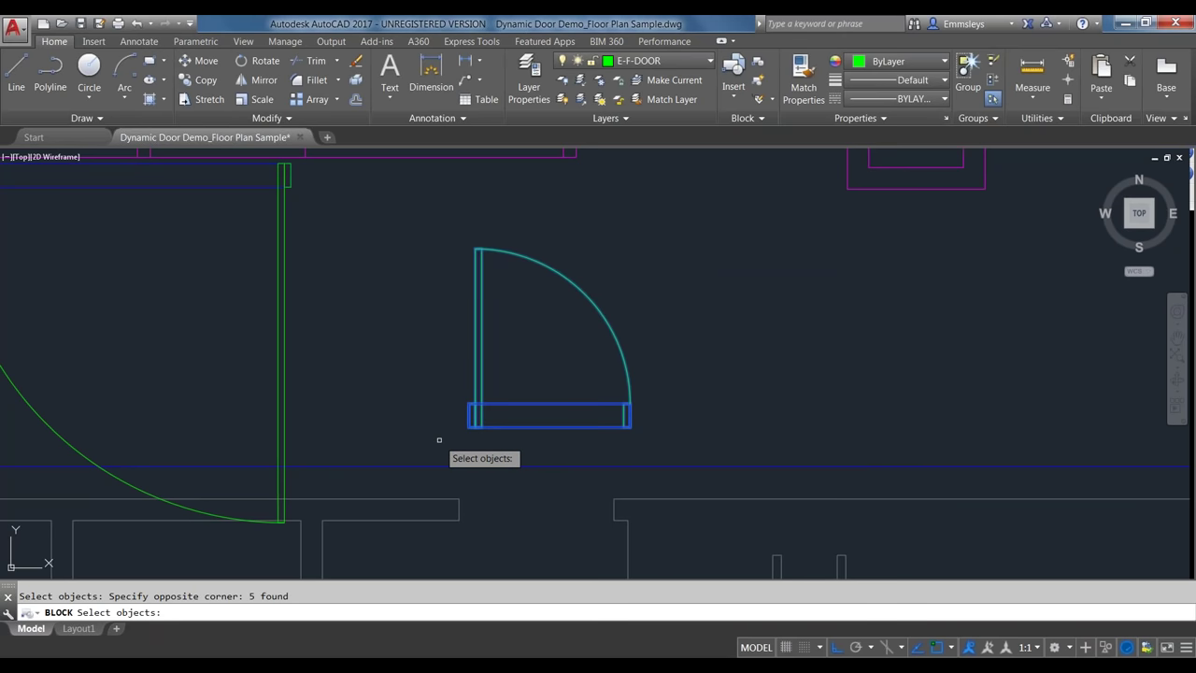
{"action": "key", "text": "Return"}
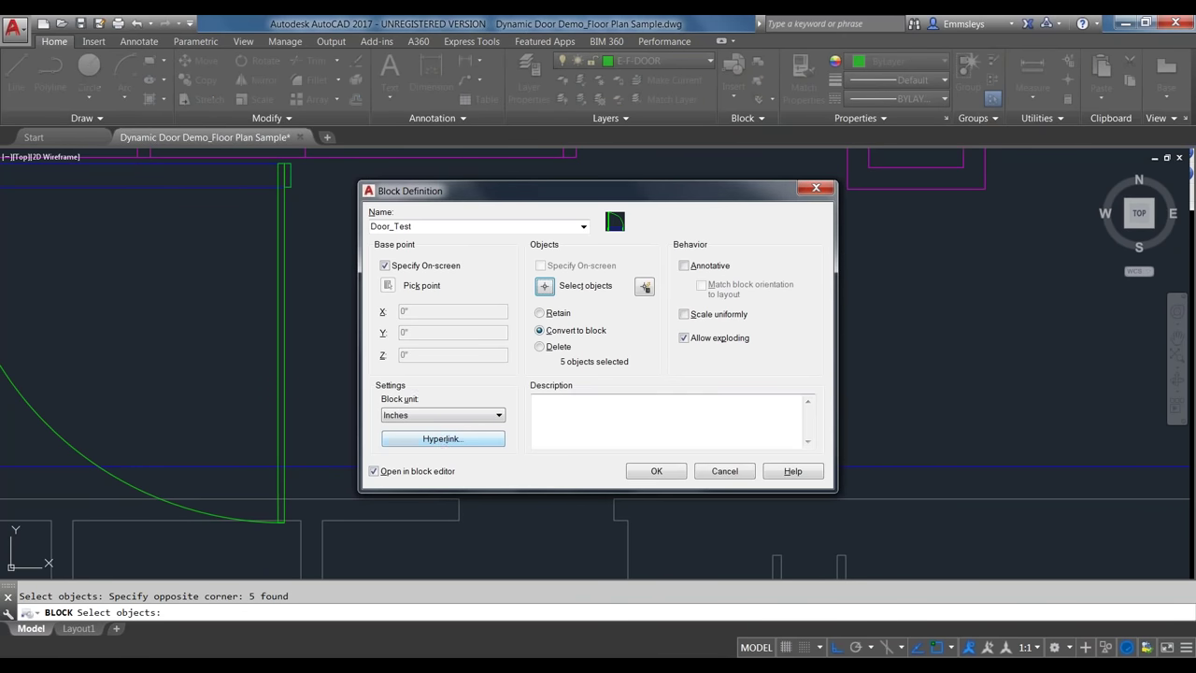
{"action": "left_click", "coordinate": [656, 471]}
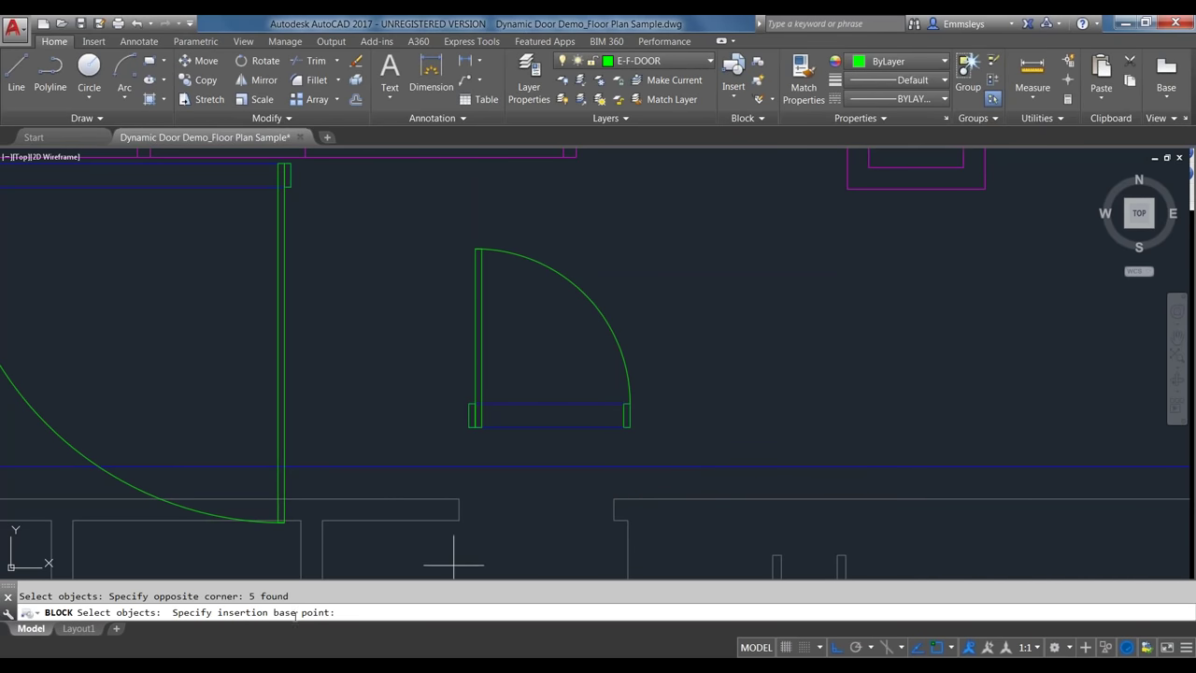
{"action": "left_click", "coordinate": [474, 404]}
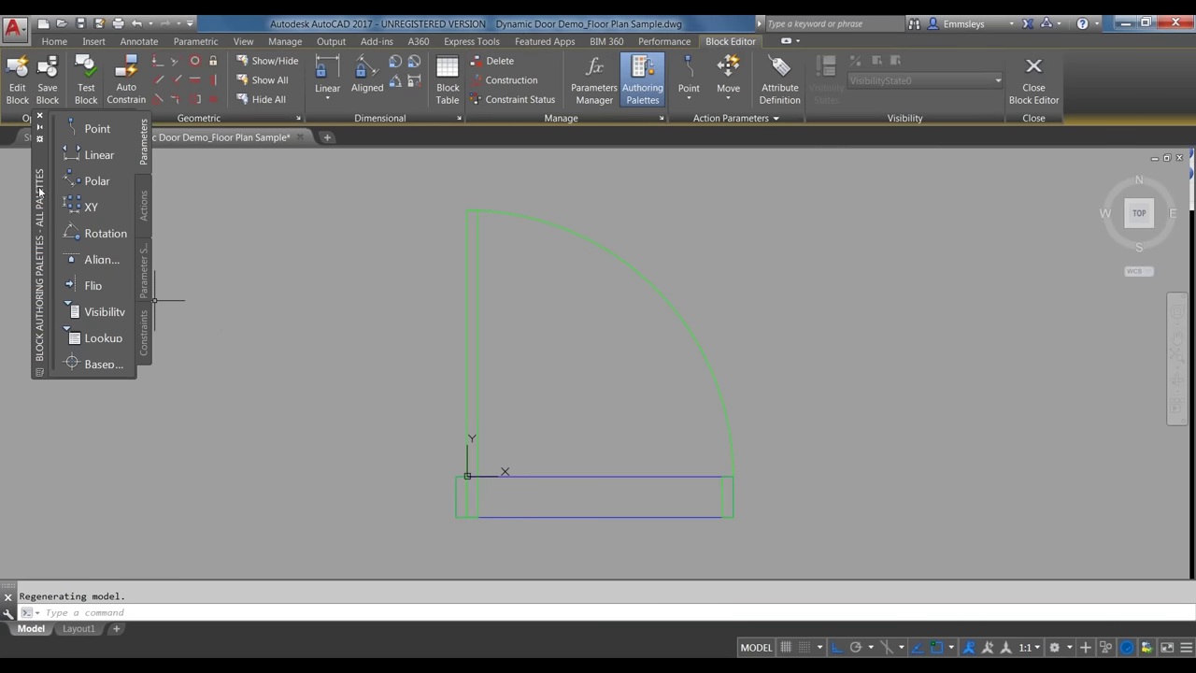
Dock the Block Authoring Palettes, open Properties, and choose the Linear parameter
{"action": "left_click_drag", "start_coordinate": [38, 192], "coordinate": [22, 257]}
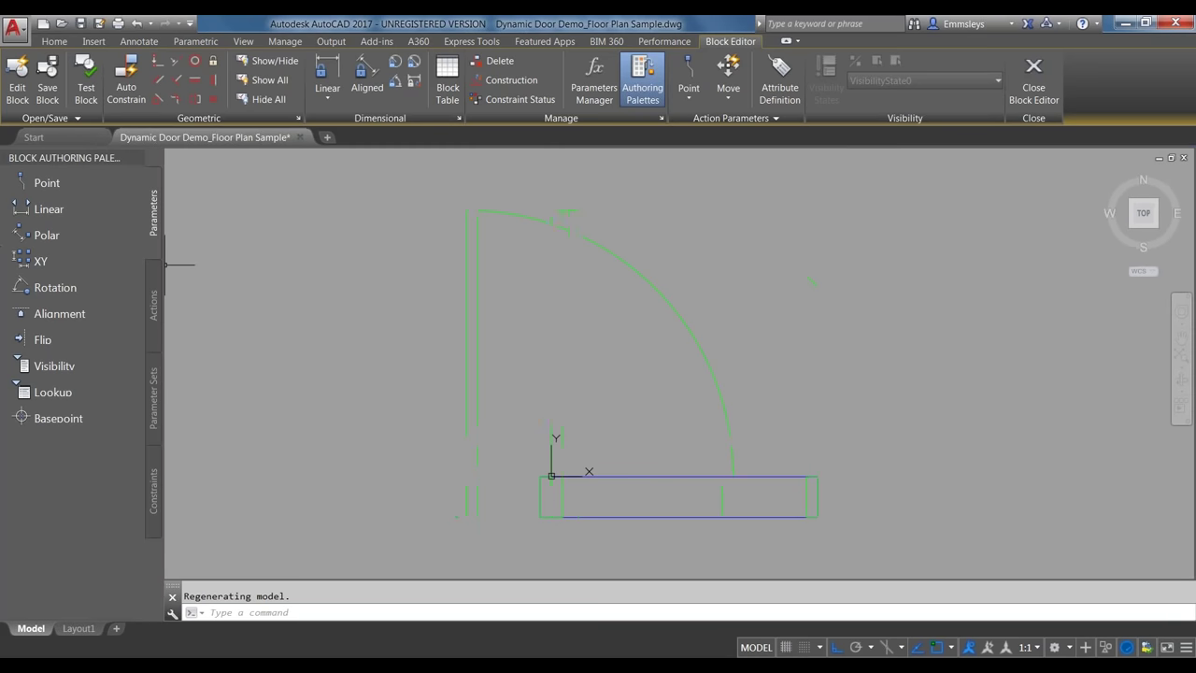
{"action": "type", "text": "pr"}
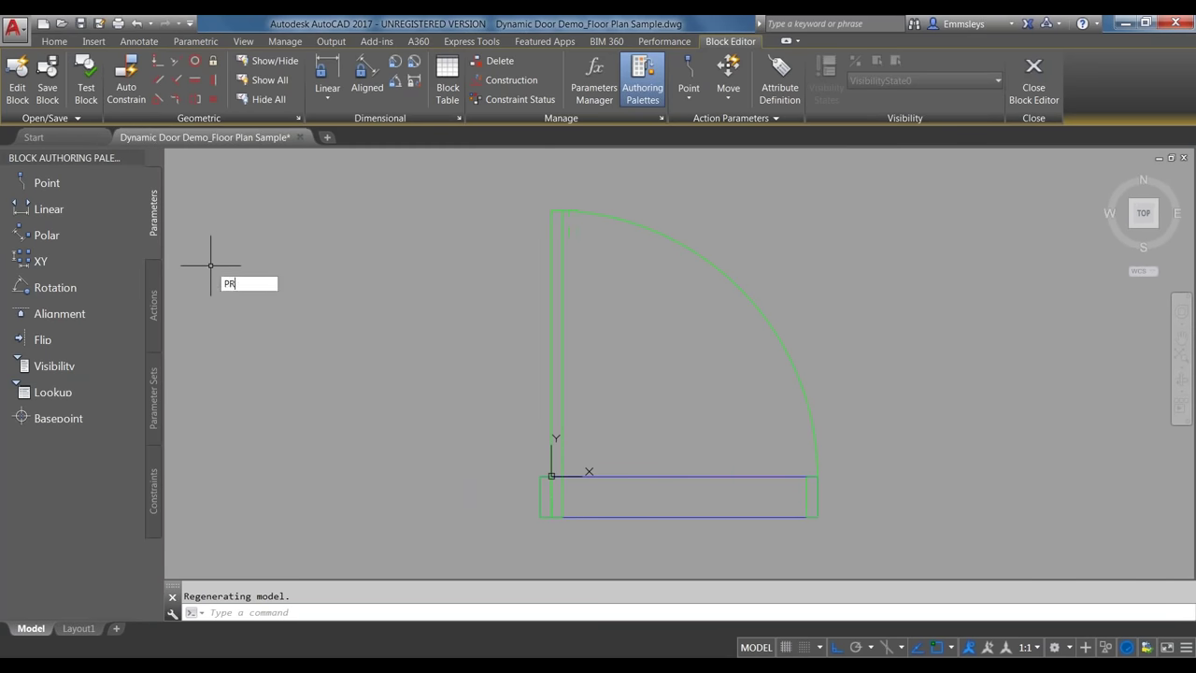
{"action": "key", "text": "Return"}
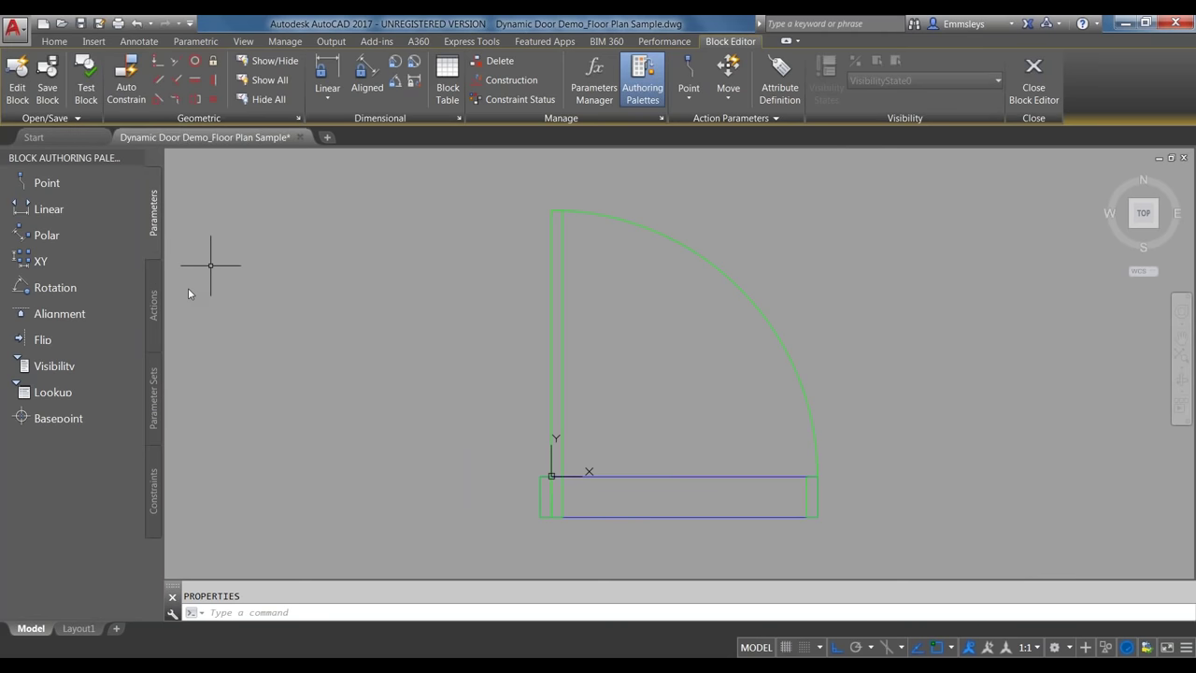
{"action": "mouse_move", "coordinate": [188, 289]}
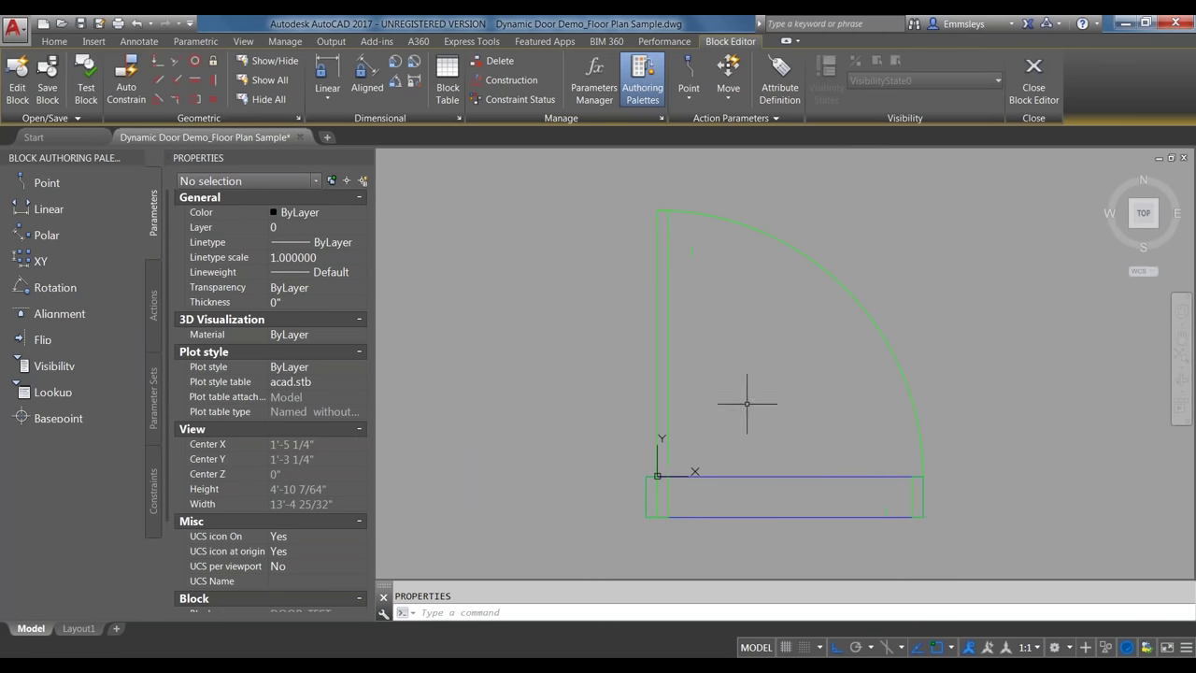
{"action": "middle_click_drag", "start_coordinate": [862, 420], "coordinate": [819, 425]}
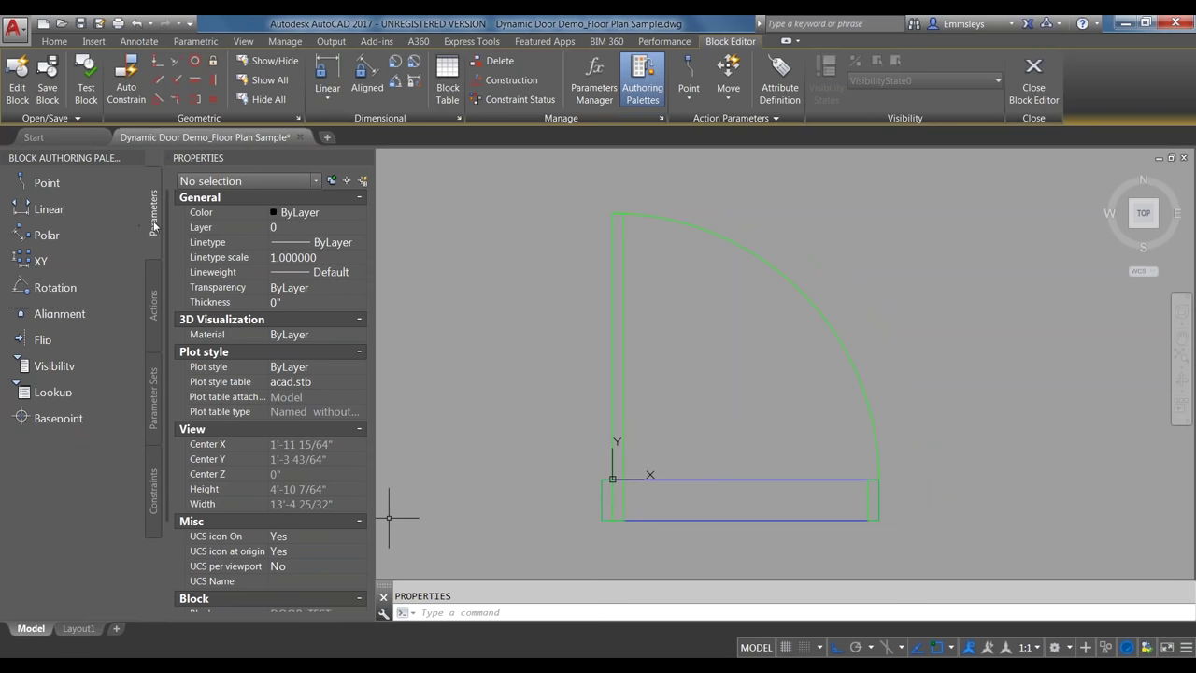
{"action": "left_click", "coordinate": [57, 209]}
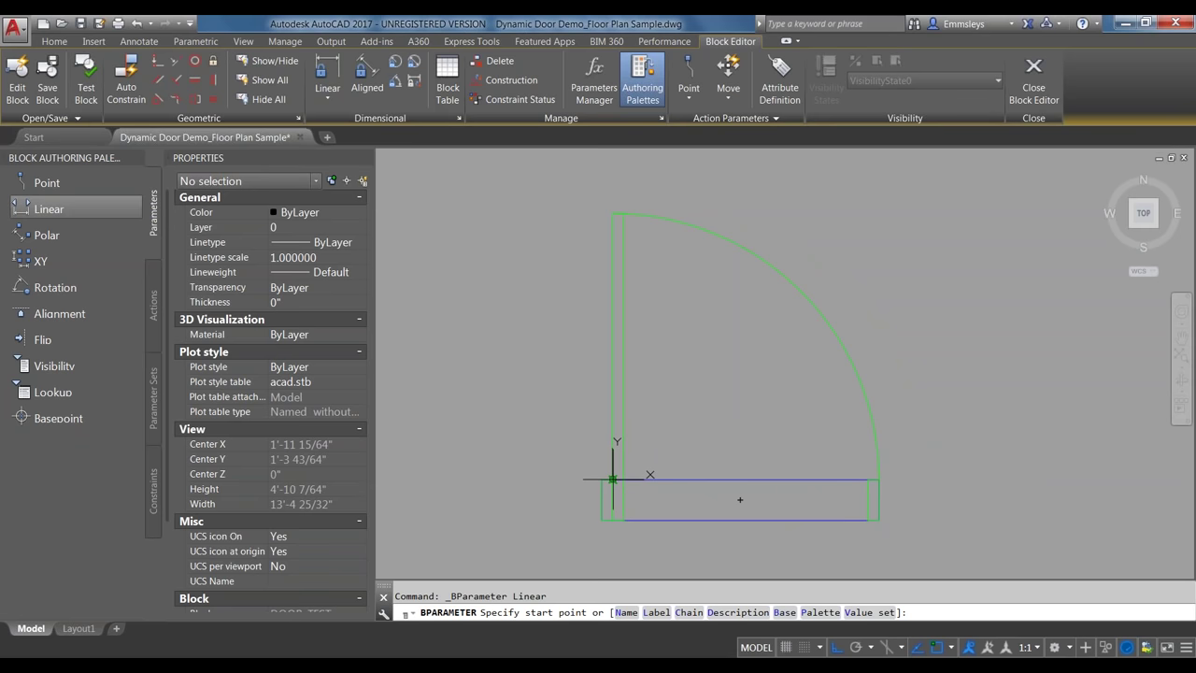
Place a linear parameter across the door bottom and rename Distance1 to 'Door Width'
{"action": "left_click", "coordinate": [613, 479]}
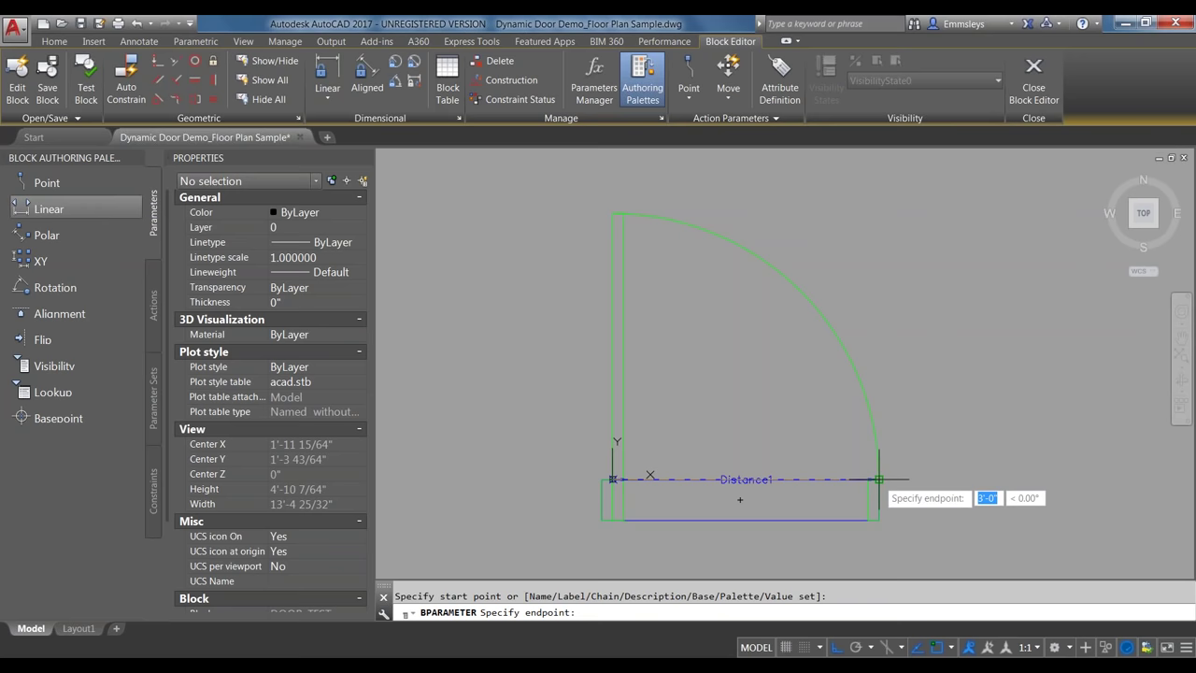
{"action": "left_click", "coordinate": [879, 479]}
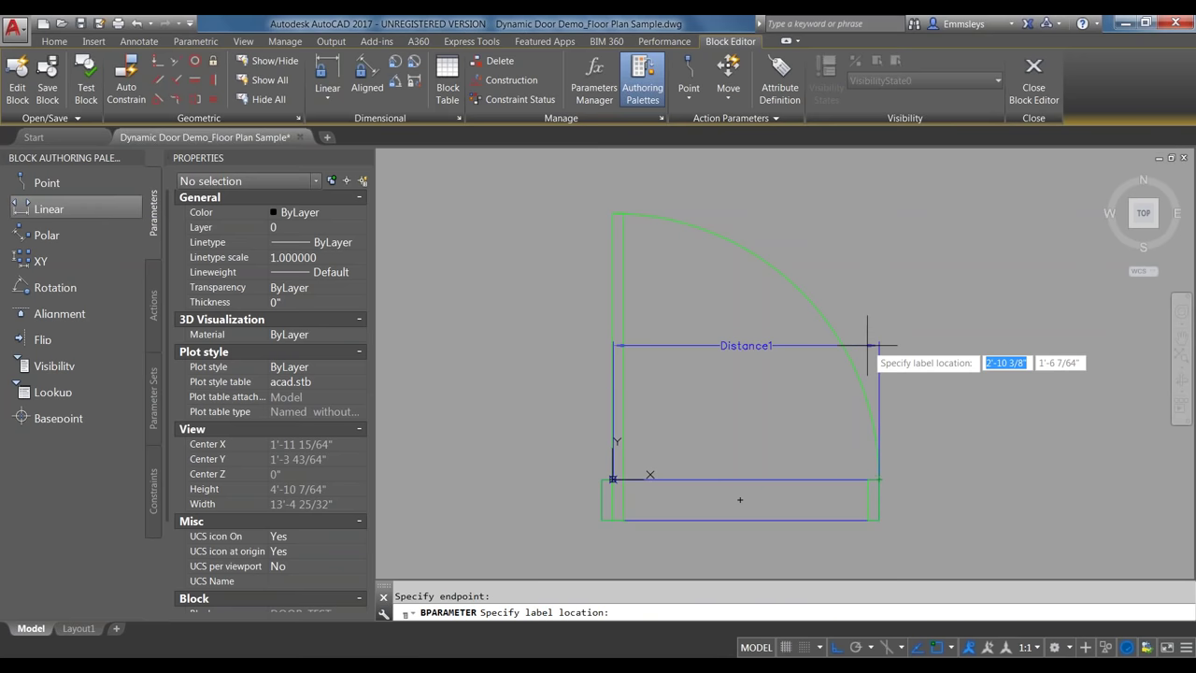
{"action": "left_click", "coordinate": [869, 347]}
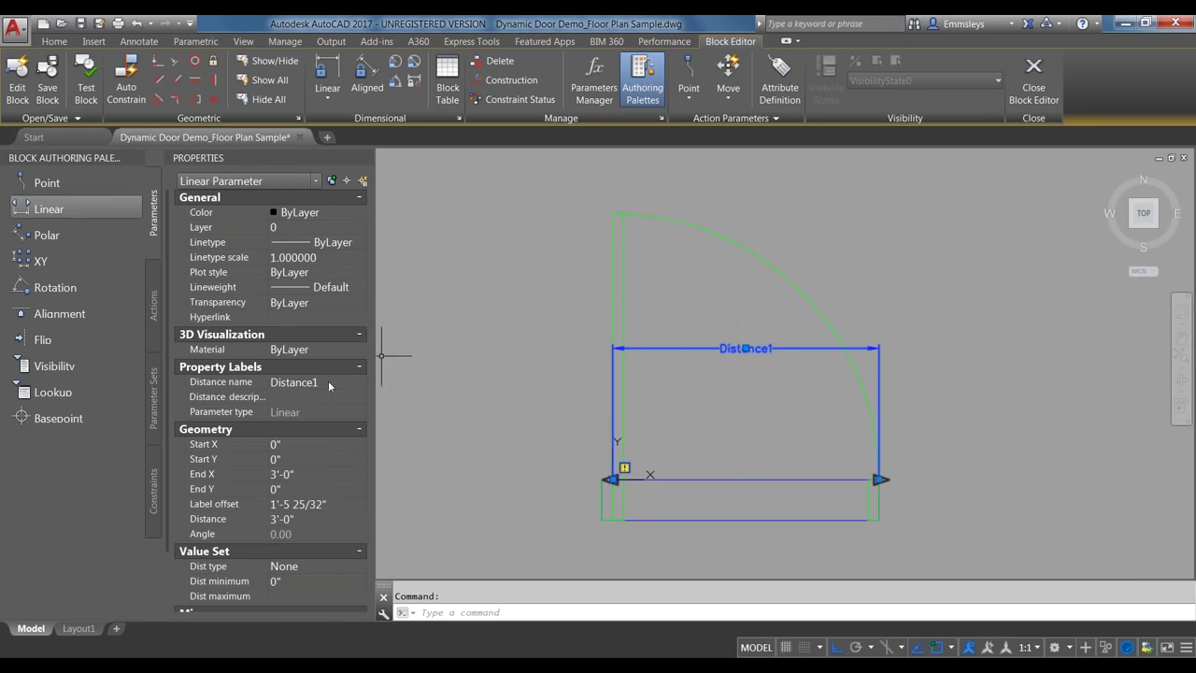
{"action": "left_click", "coordinate": [310, 383]}
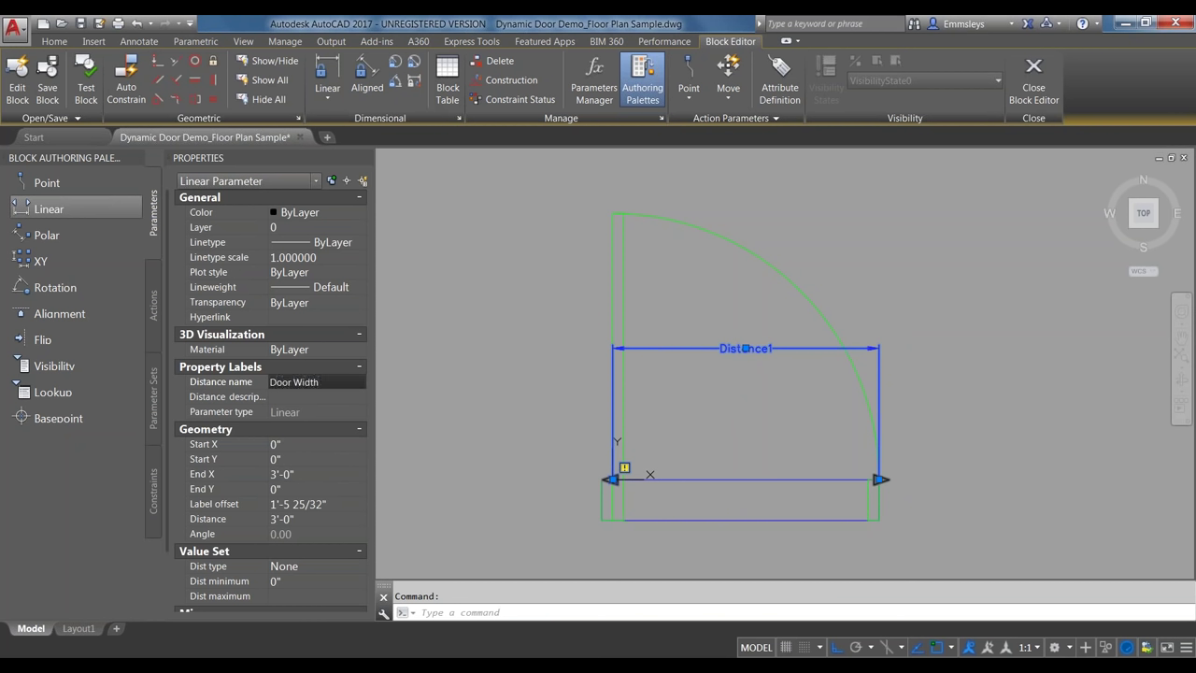
{"action": "type", "text": "Door Width"}
{"action": "key", "text": "Tab"}
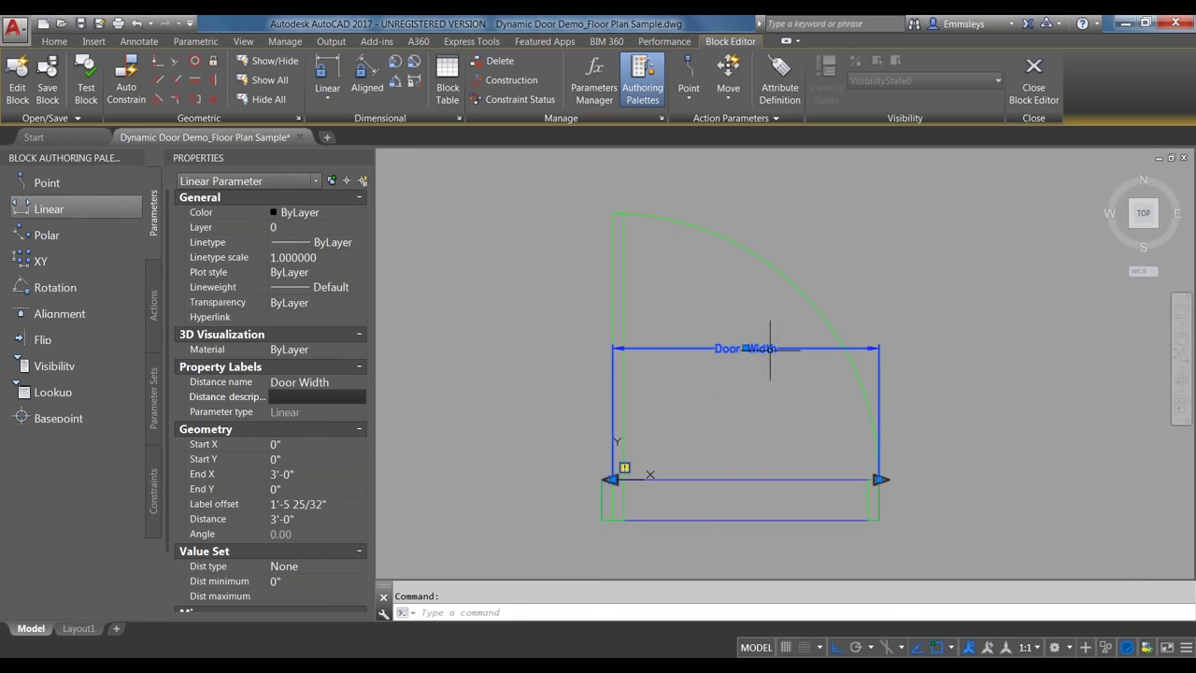
Set the Door Width parameter's grip display to 1
{"action": "right_click", "coordinate": [770, 348]}
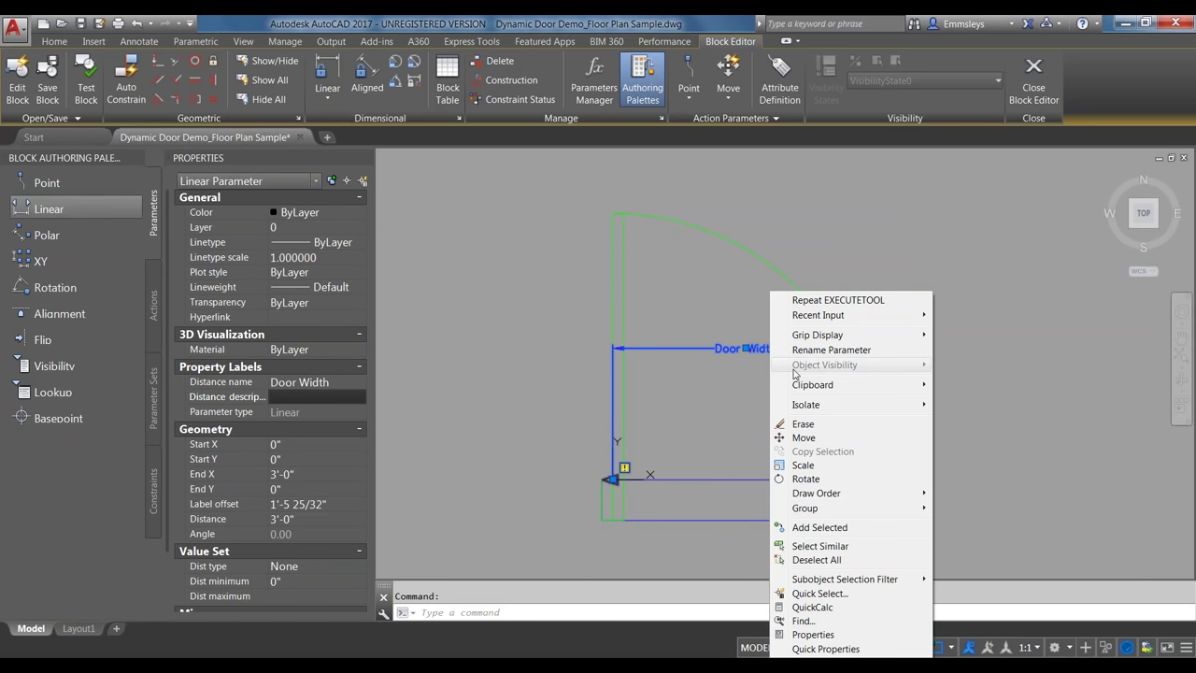
{"action": "mouse_move", "coordinate": [851, 335]}
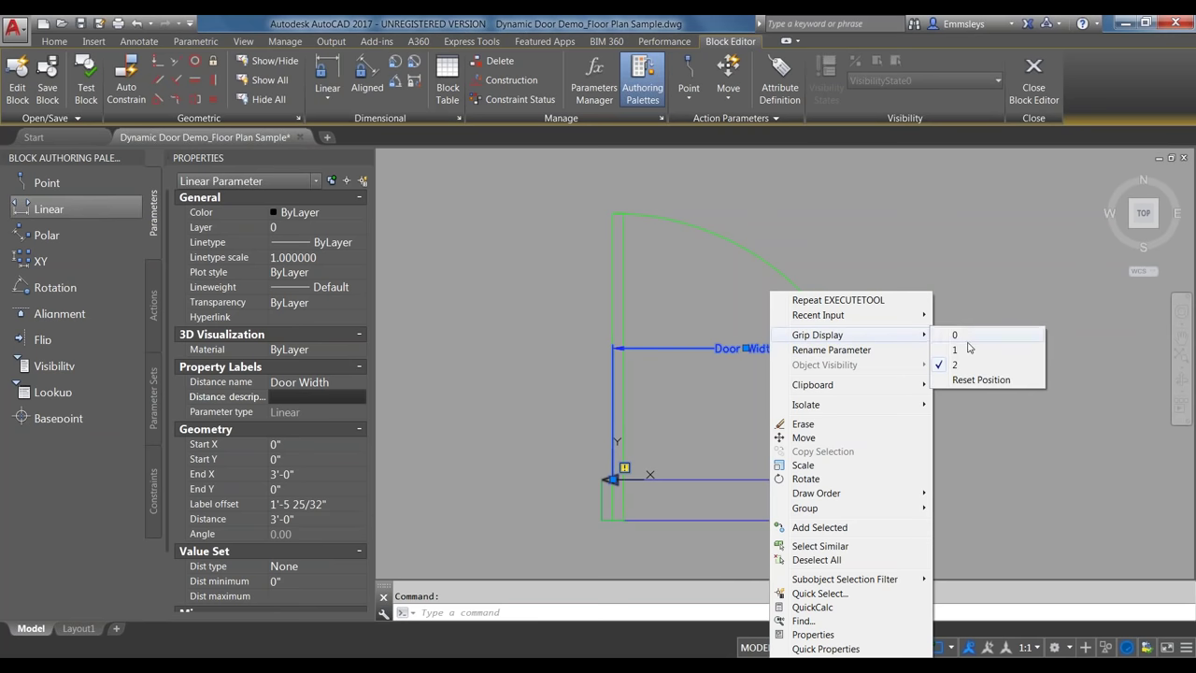
{"action": "left_click", "coordinate": [968, 352]}
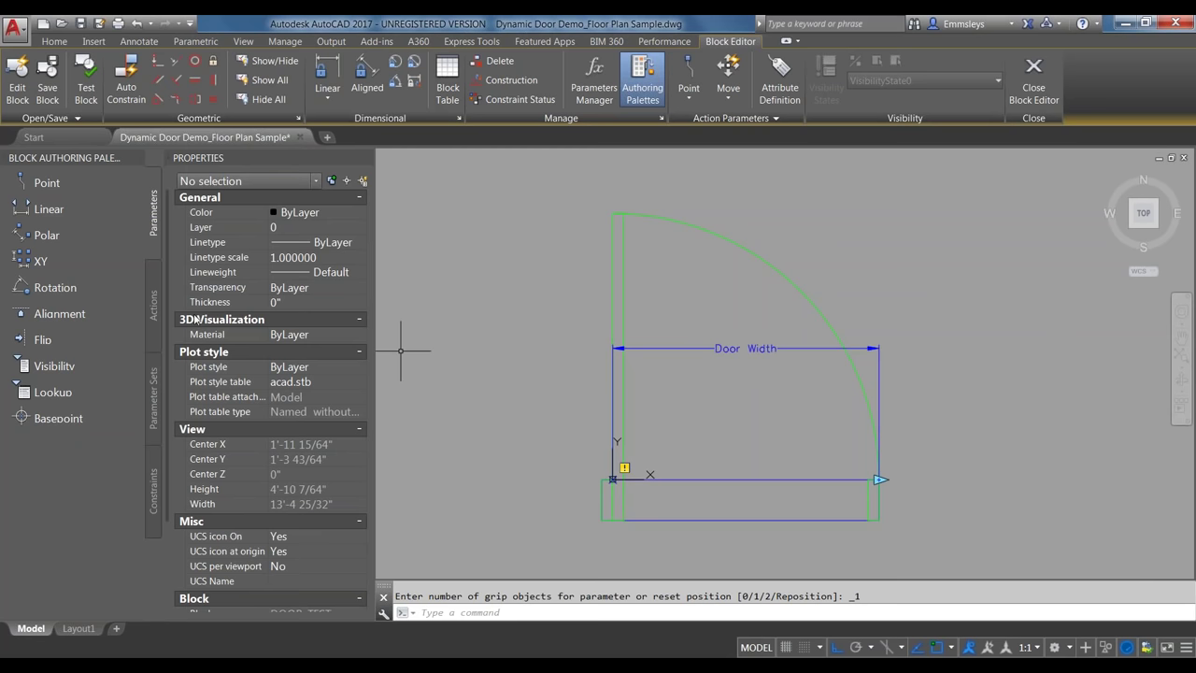
{"action": "left_click", "coordinate": [154, 306]}
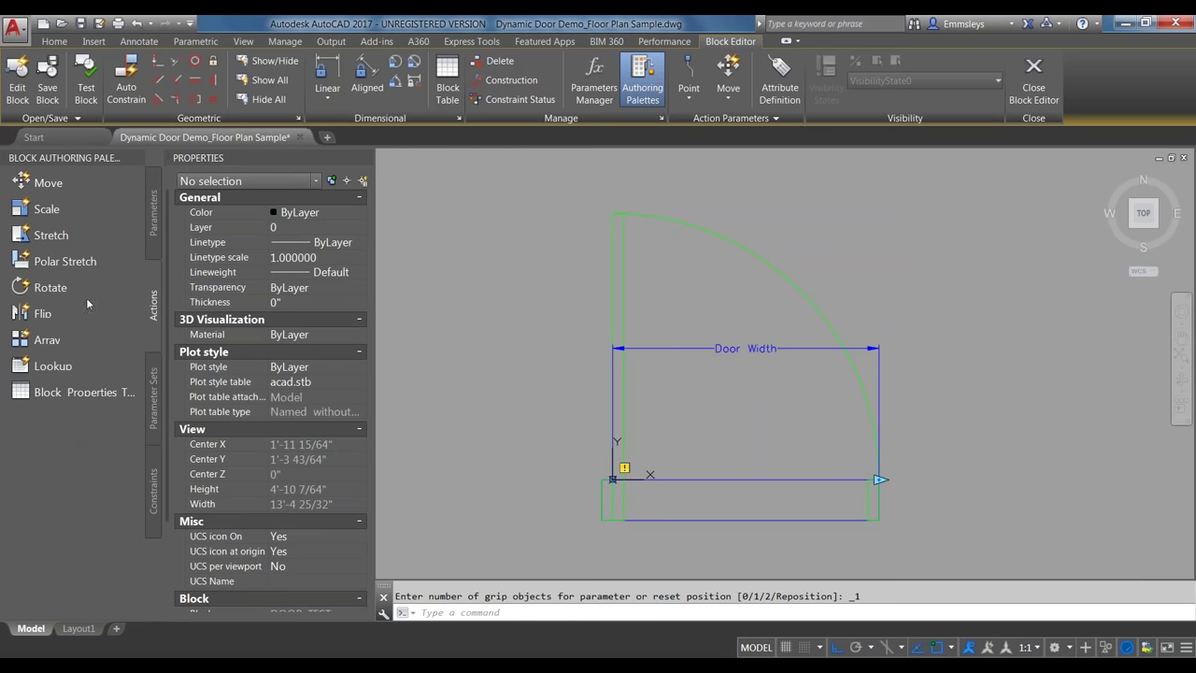
Add a Stretch action on Door Width's right point for the threshold rectangle and jamb line
{"action": "left_click", "coordinate": [47, 236]}
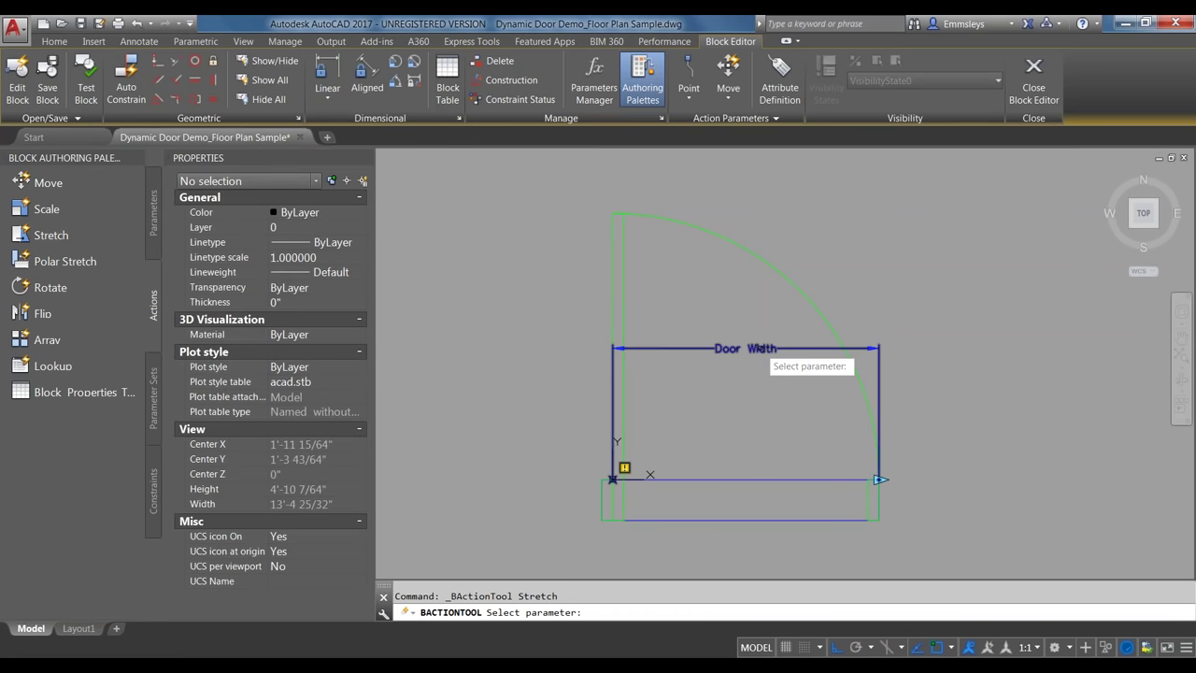
{"action": "left_click", "coordinate": [762, 349]}
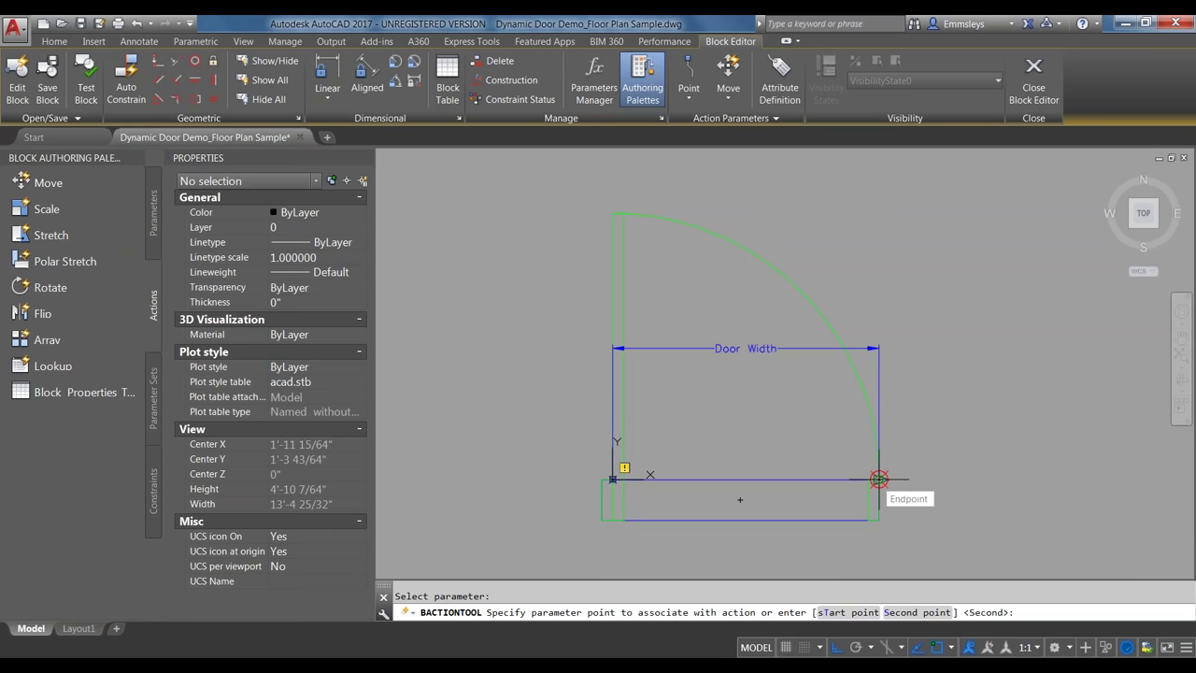
{"action": "left_click", "coordinate": [879, 478]}
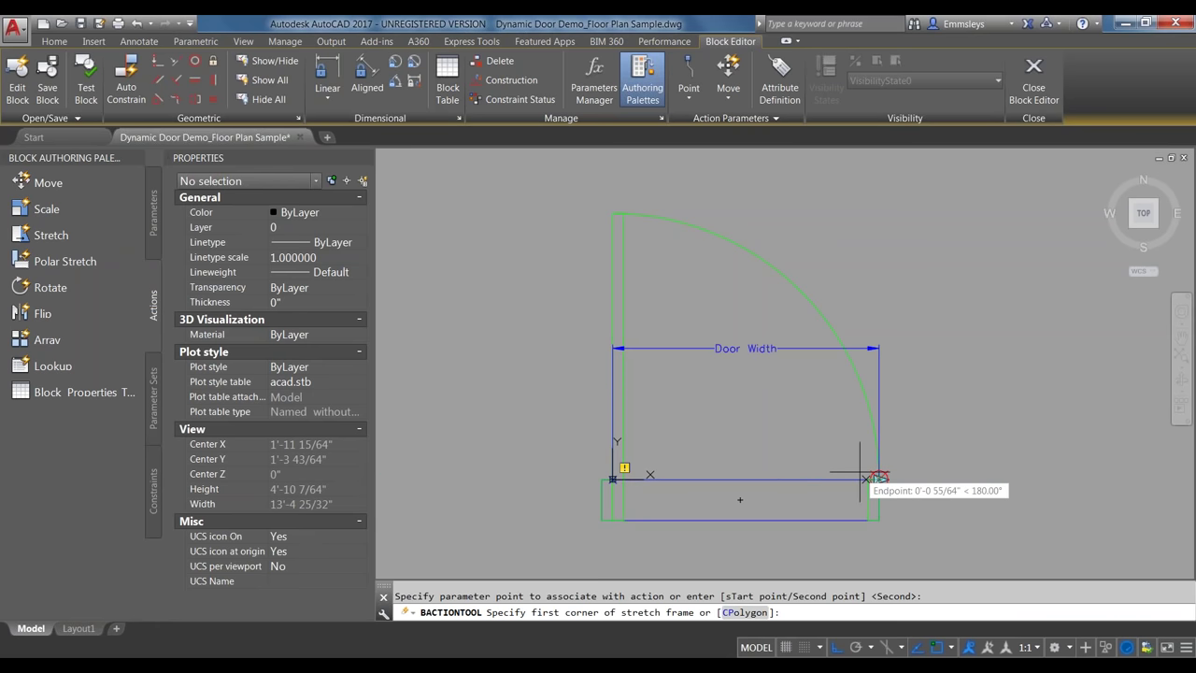
{"action": "left_click", "coordinate": [839, 436]}
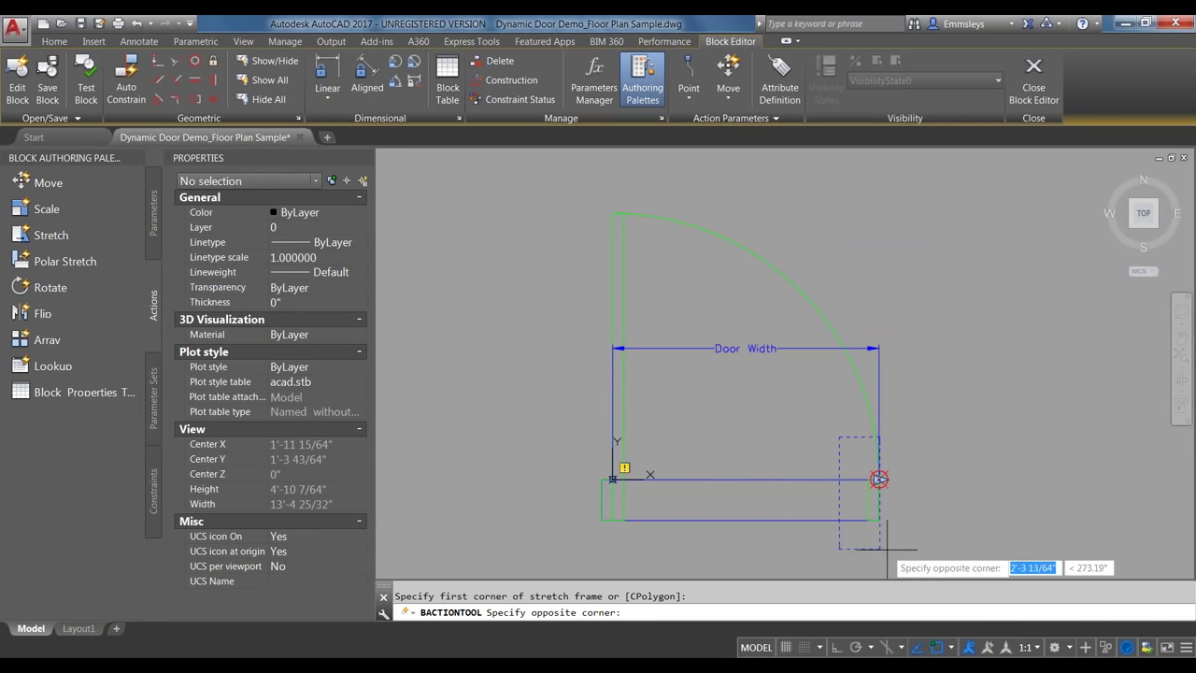
{"action": "left_click", "coordinate": [946, 561]}
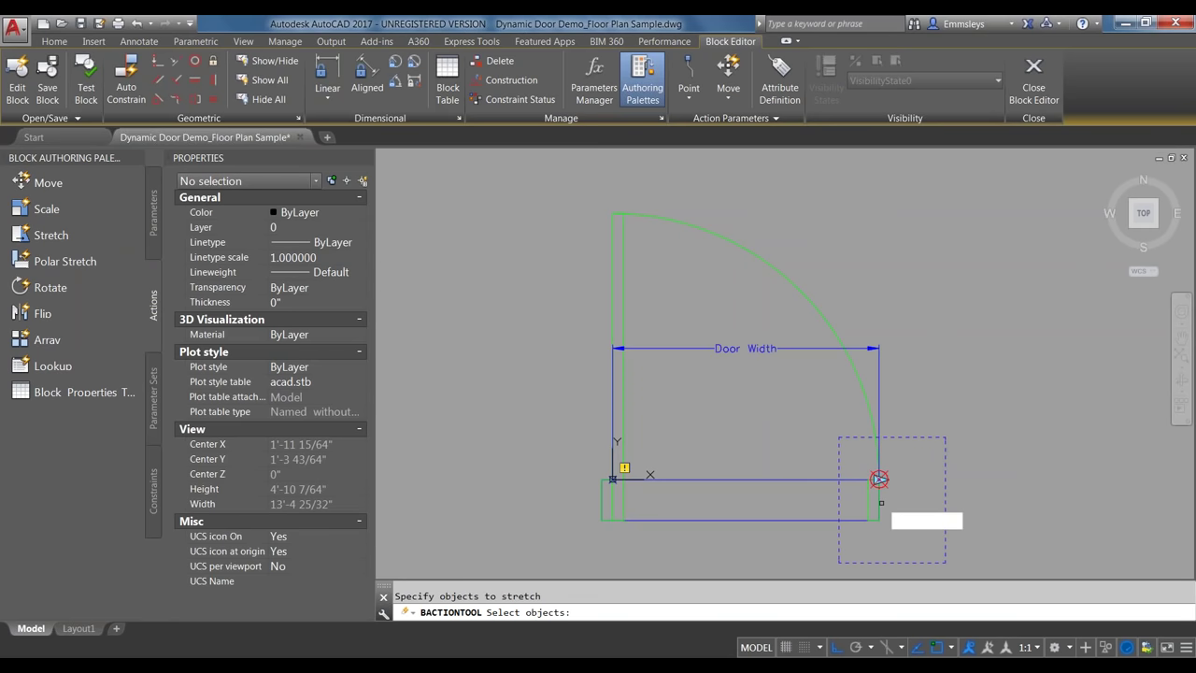
{"action": "left_click", "coordinate": [851, 479]}
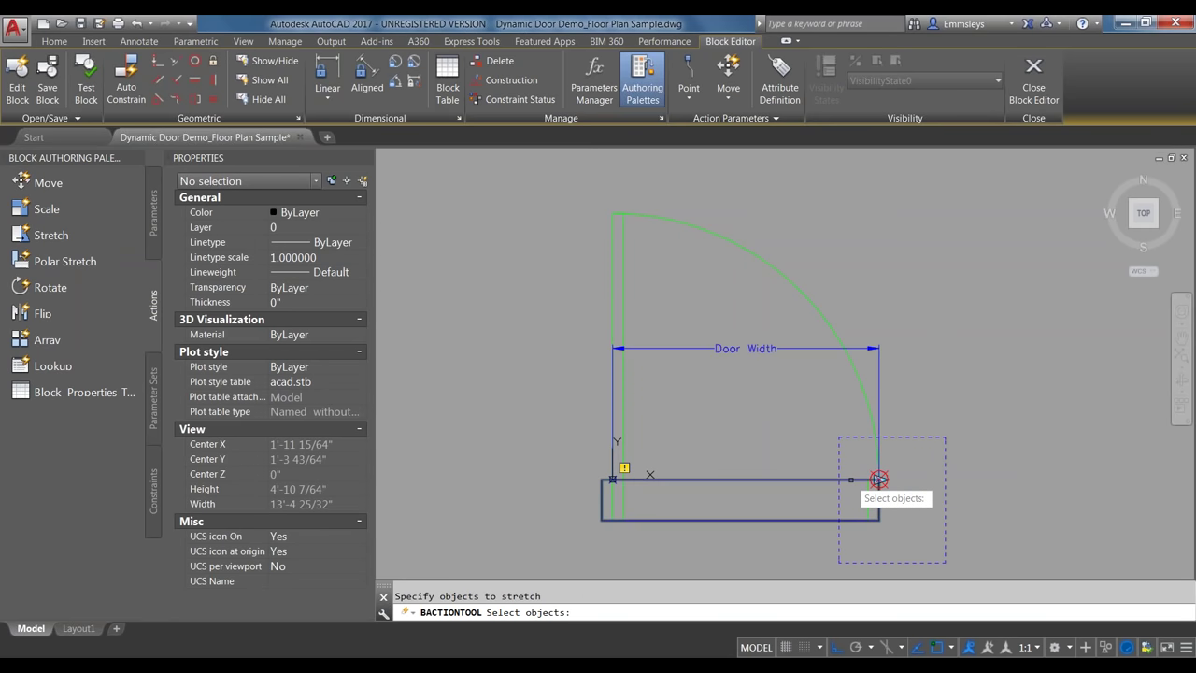
{"action": "left_click", "coordinate": [850, 479]}
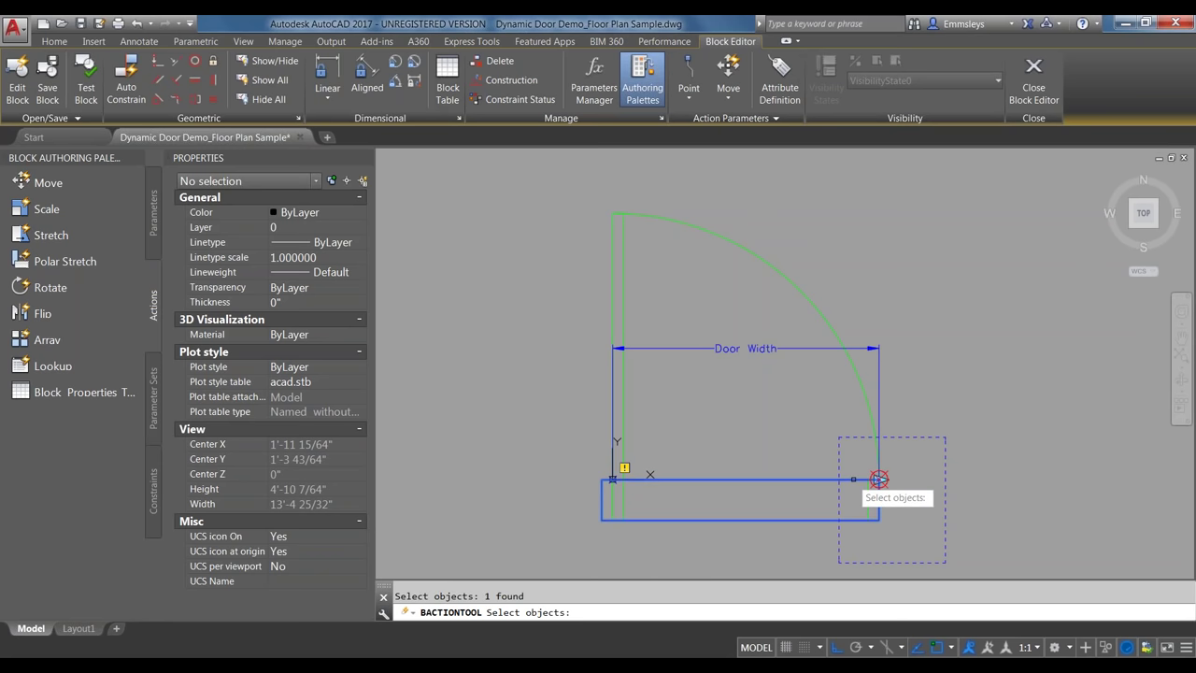
{"action": "left_click", "coordinate": [869, 496]}
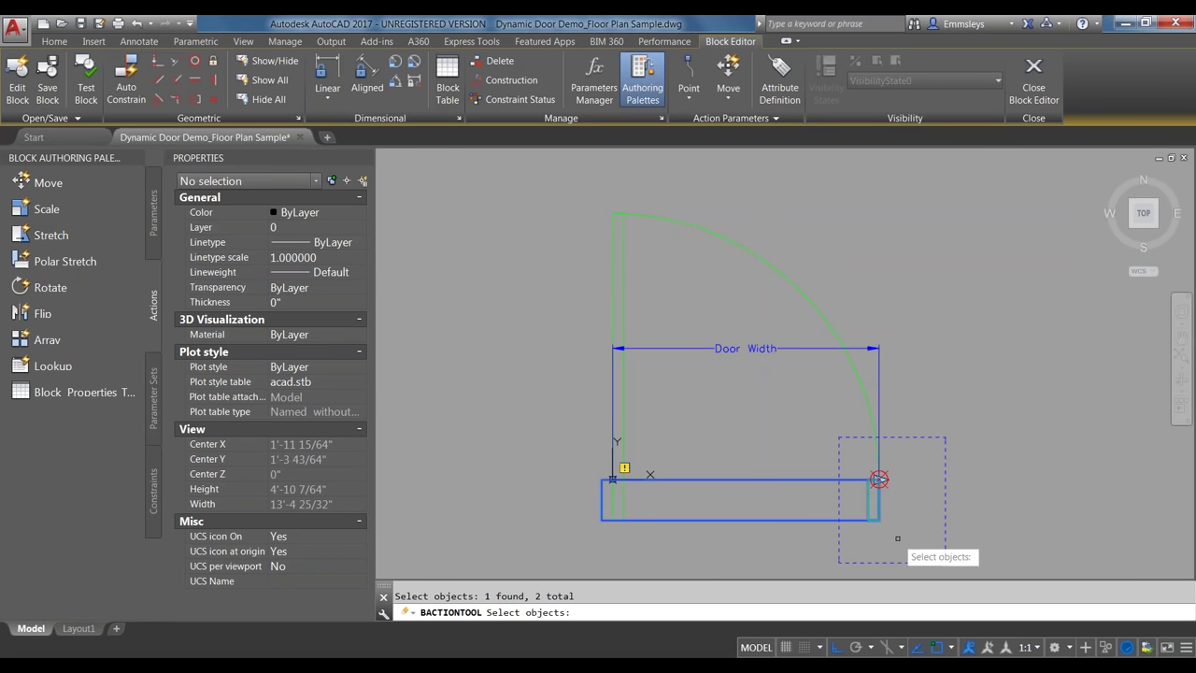
{"action": "key", "text": "Return"}
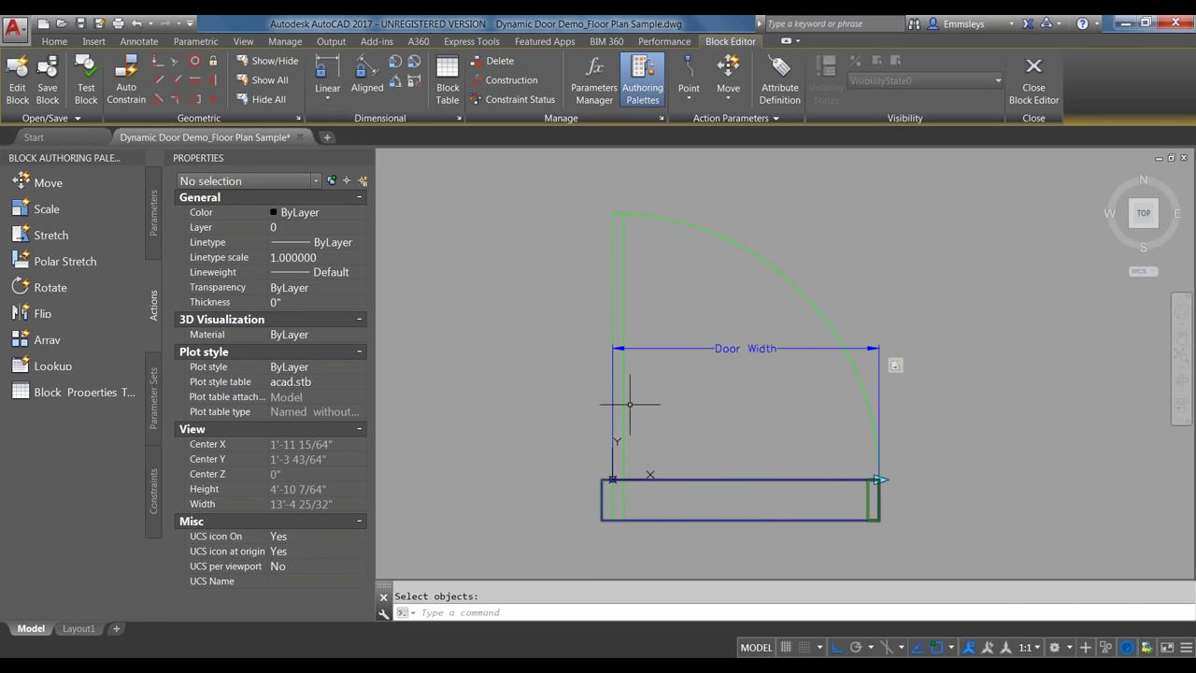
Add a scale action on Door Width that scales the door's swing arc
{"action": "left_click", "coordinate": [52, 209]}
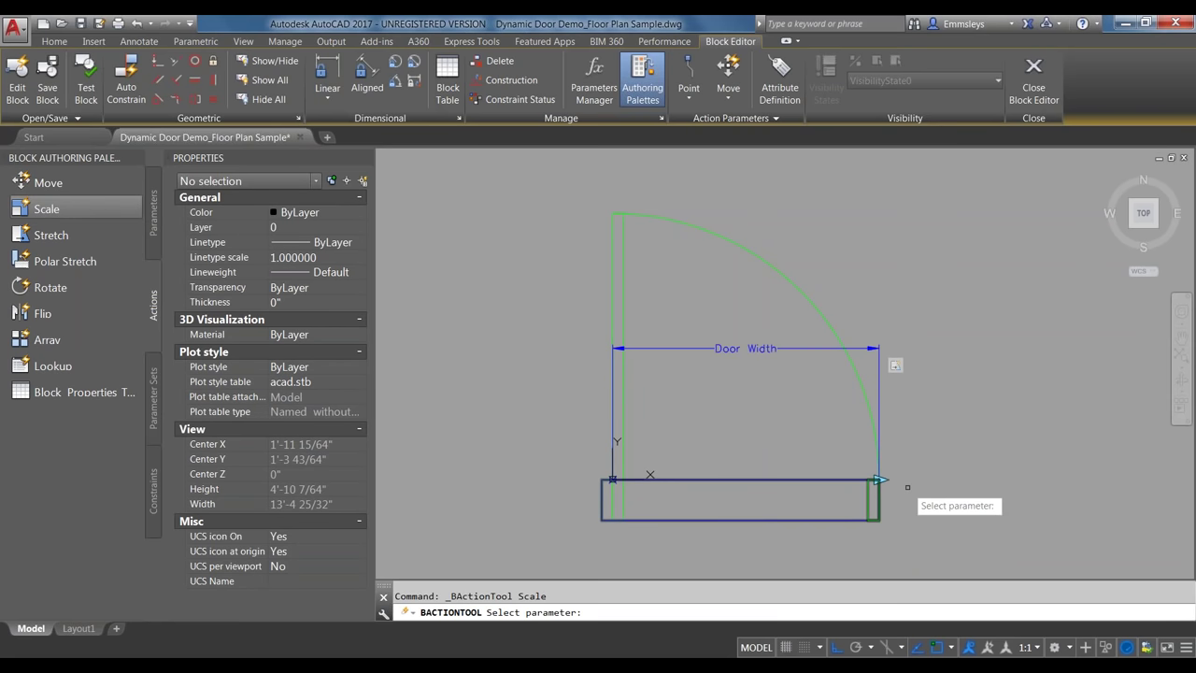
{"action": "left_click", "coordinate": [770, 349]}
{"action": "left_click", "coordinate": [770, 263]}
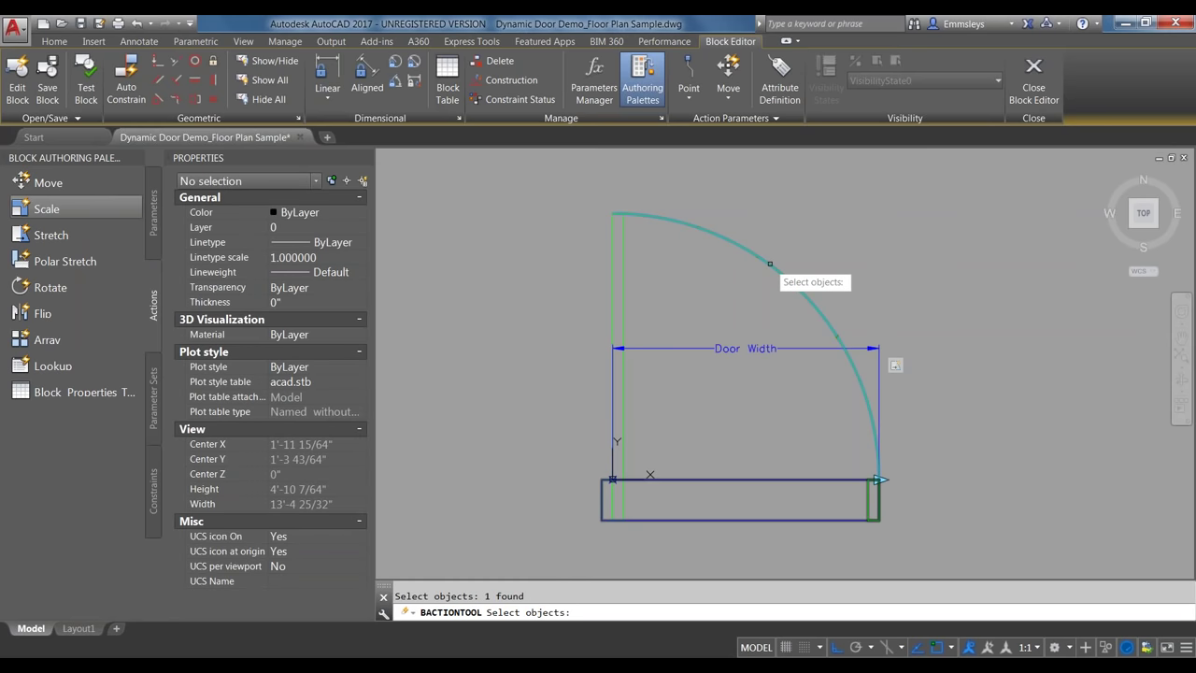
{"action": "key", "text": "Return"}
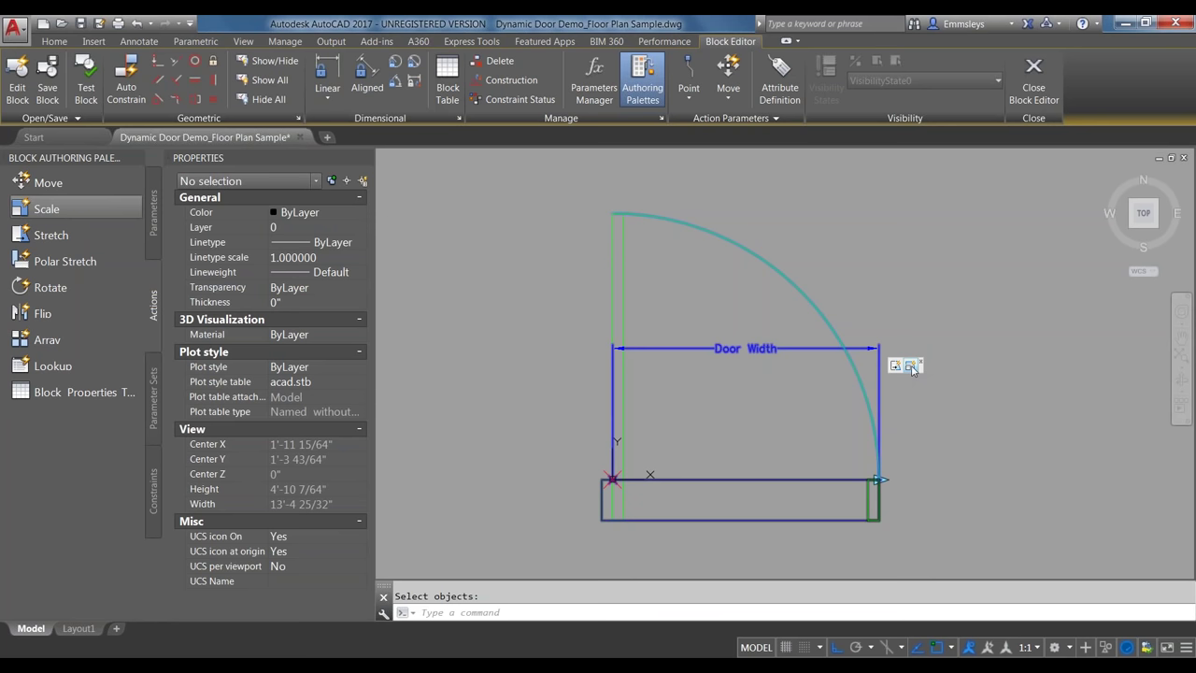
{"action": "left_click", "coordinate": [49, 236]}
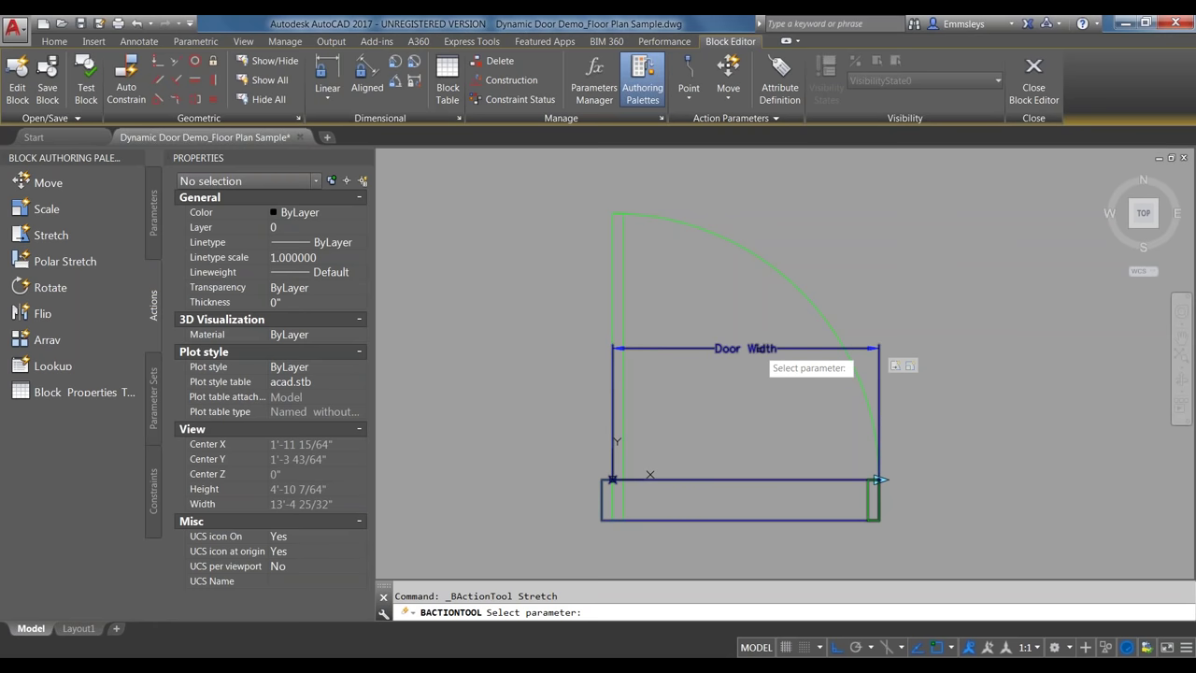
Add a Door Width stretch action on the door leaf, stretching from its right end
{"action": "left_click", "coordinate": [759, 348]}
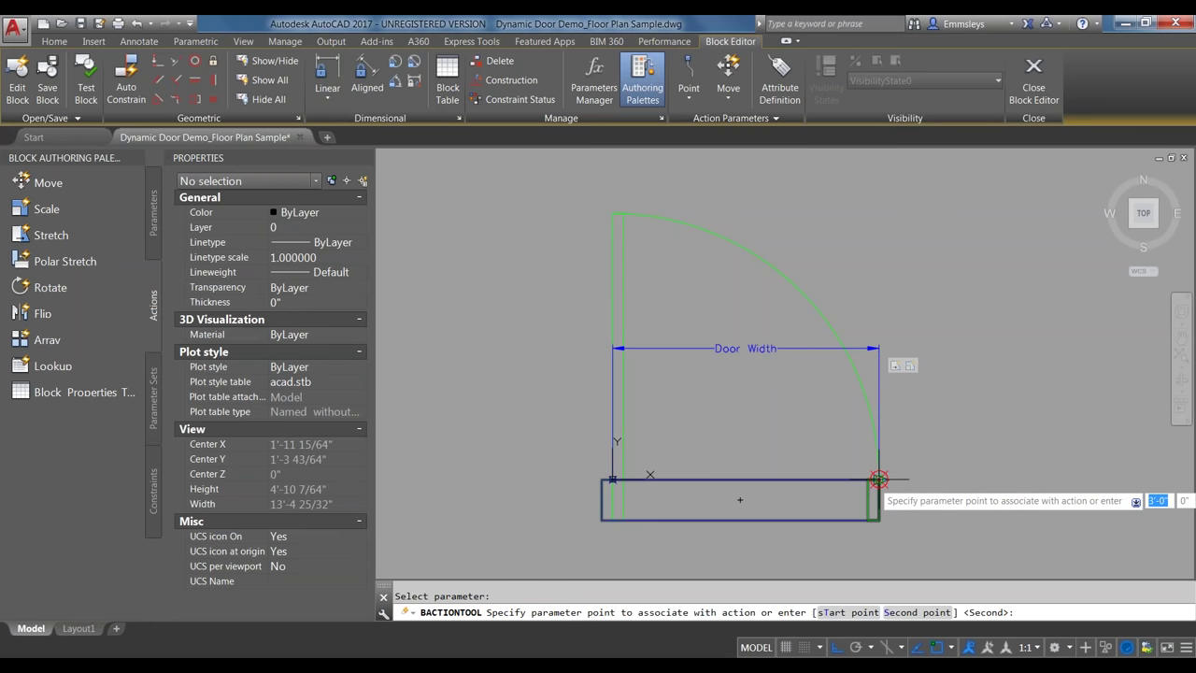
{"action": "left_click", "coordinate": [880, 480]}
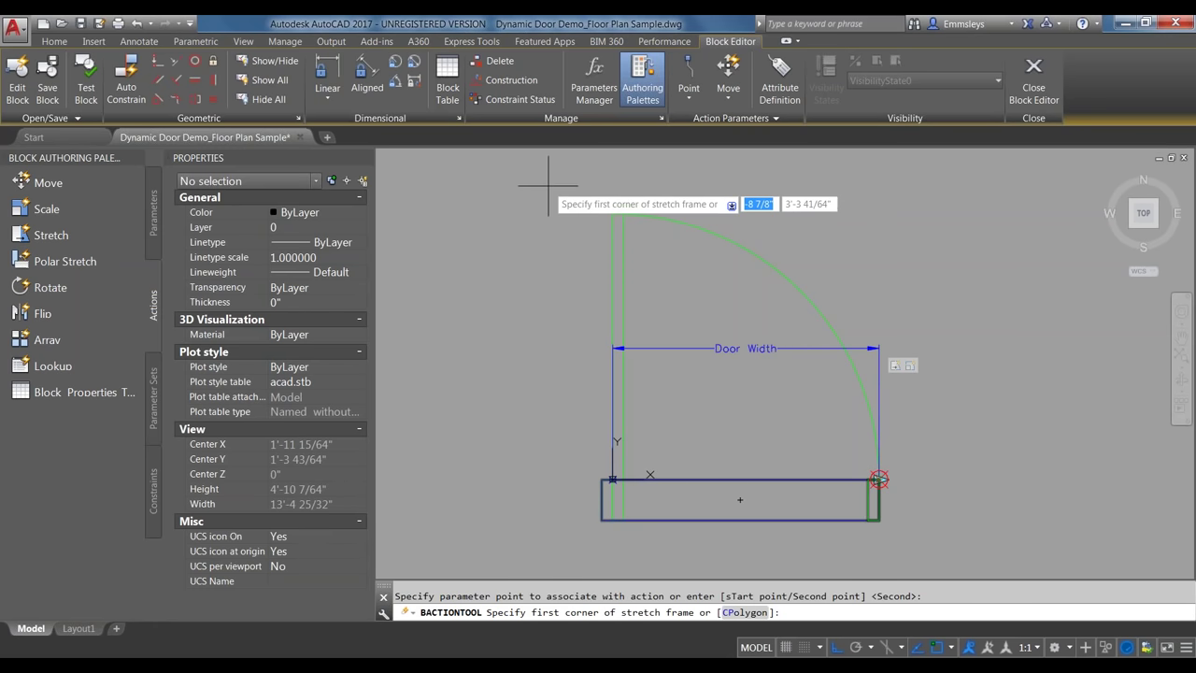
{"action": "left_click", "coordinate": [550, 186]}
{"action": "left_click", "coordinate": [678, 305]}
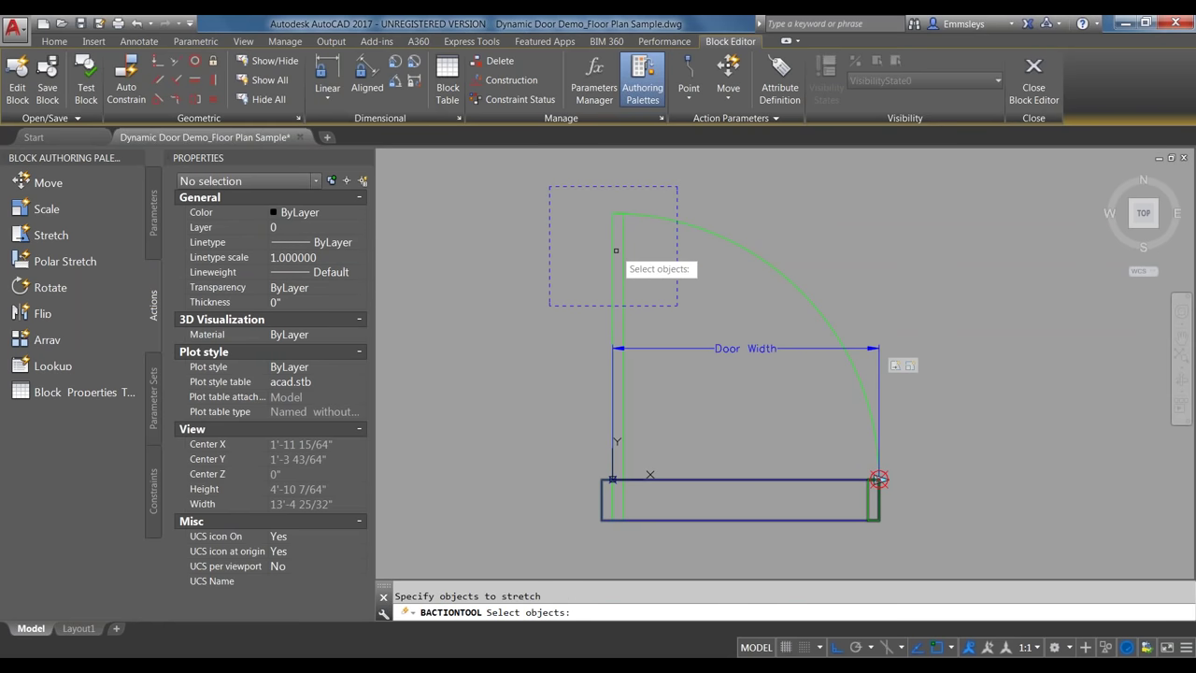
{"action": "left_click", "coordinate": [623, 256]}
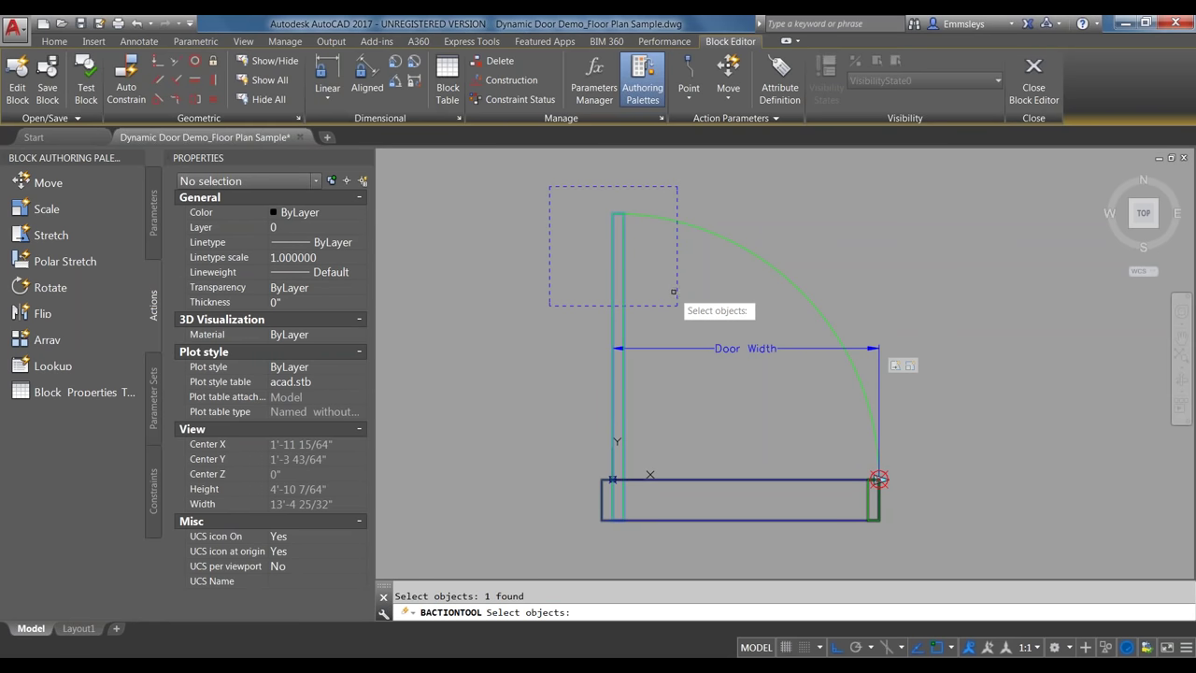
{"action": "key", "text": "Return"}
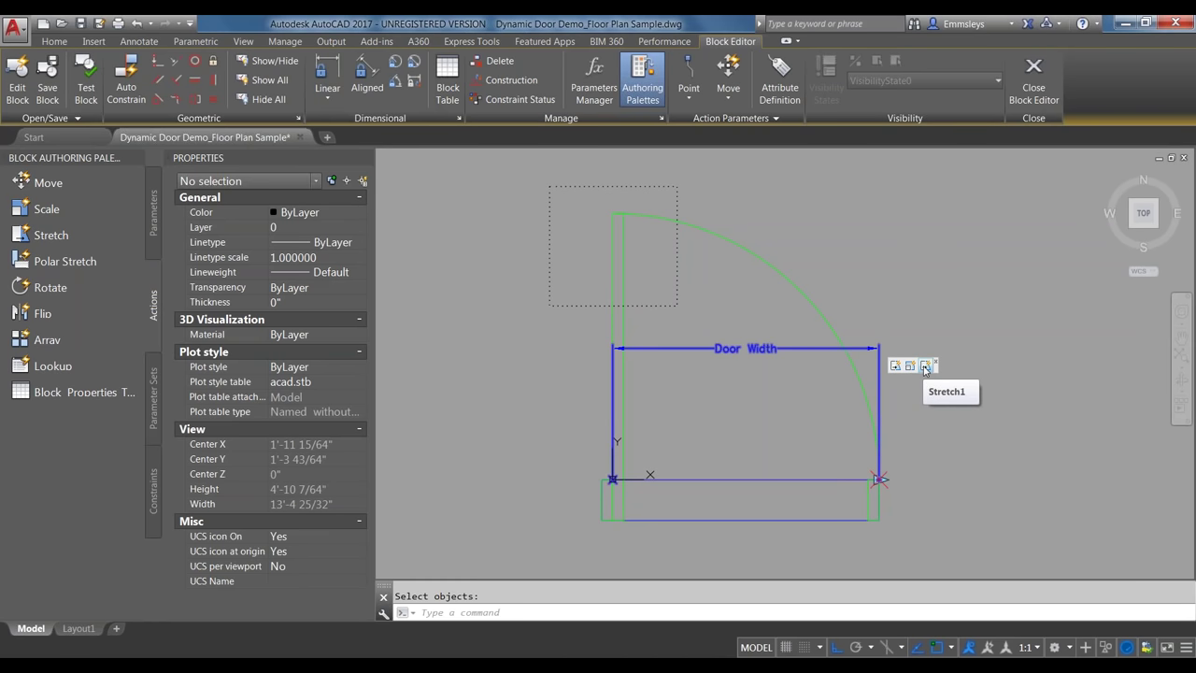
Rename the Stretch1 action to Stretch-Door Panel
{"action": "left_click", "coordinate": [925, 366]}
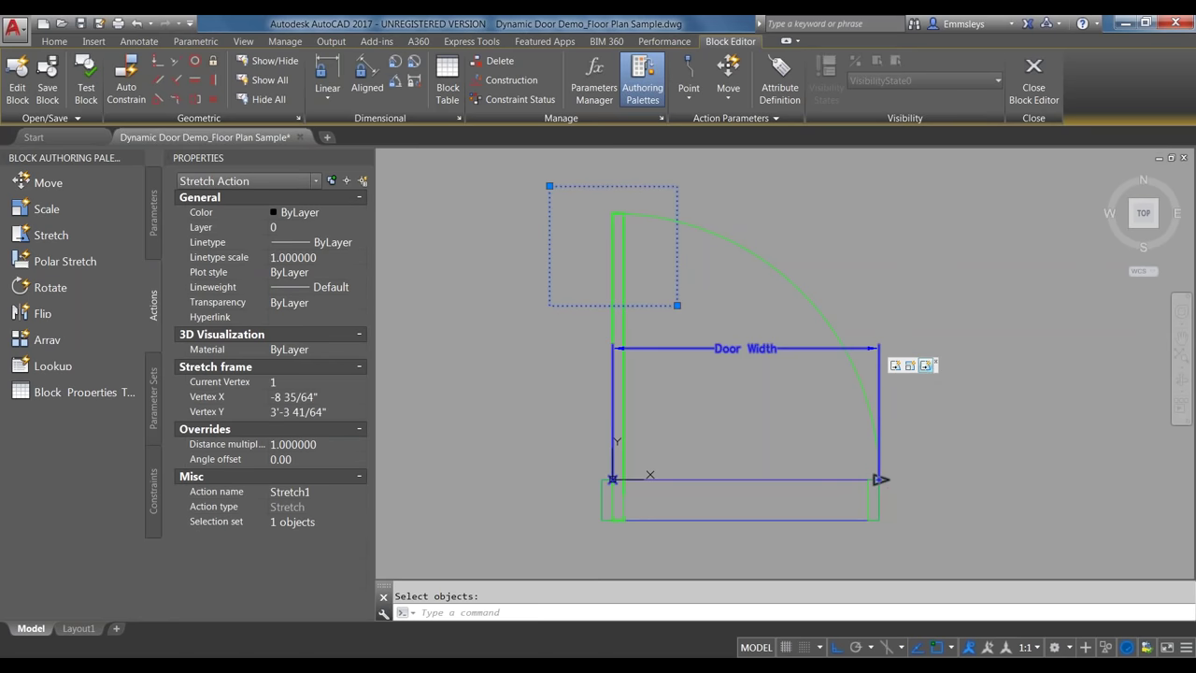
{"action": "left_click", "coordinate": [320, 493]}
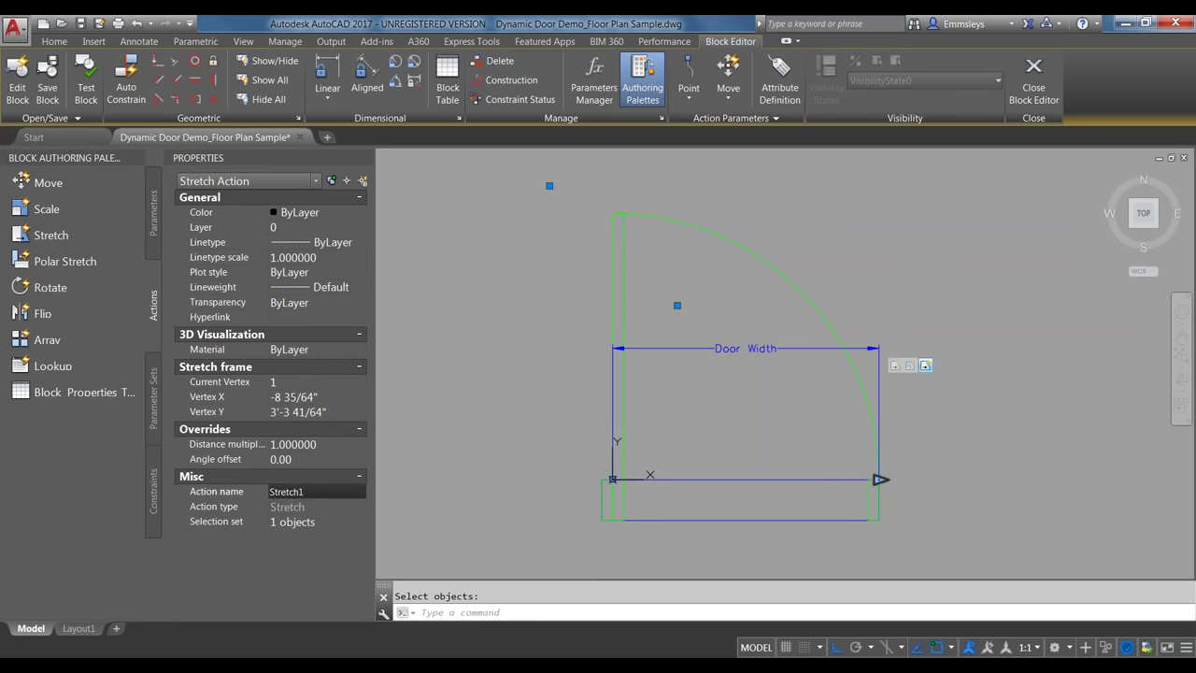
{"action": "type", "text": "-Door Pa..."}
{"action": "key", "text": "Return"}
Rename the other stretch action to Stretch-DW
{"action": "left_click", "coordinate": [895, 365]}
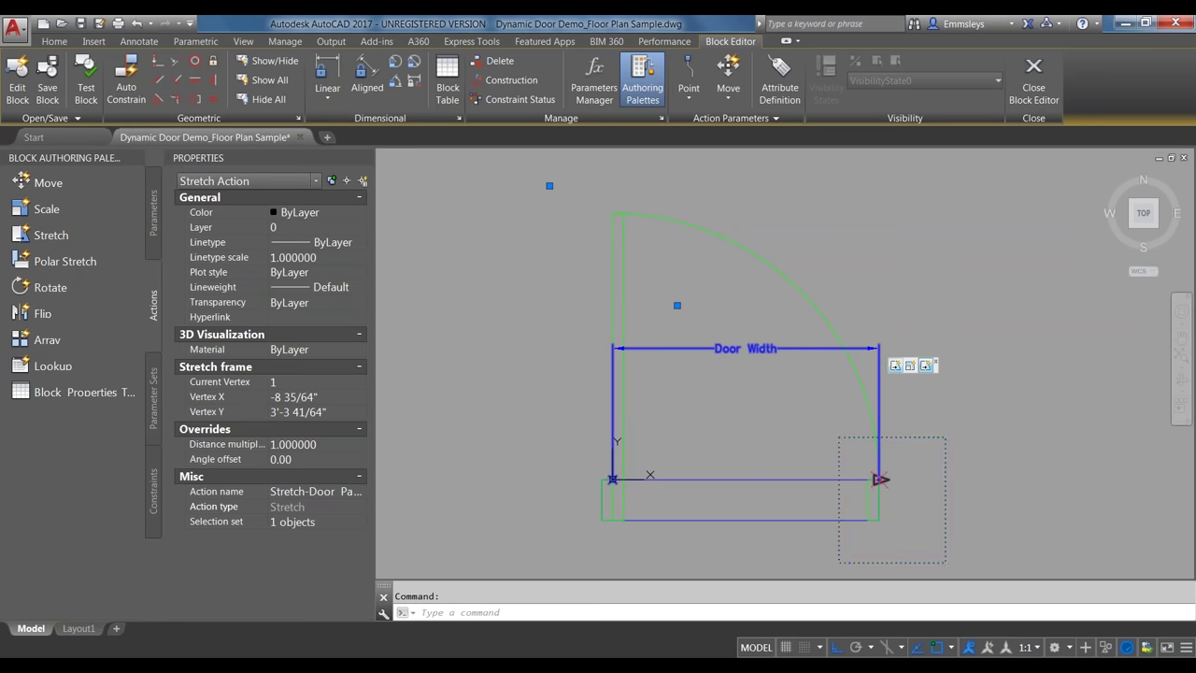
{"action": "left_click", "coordinate": [316, 496]}
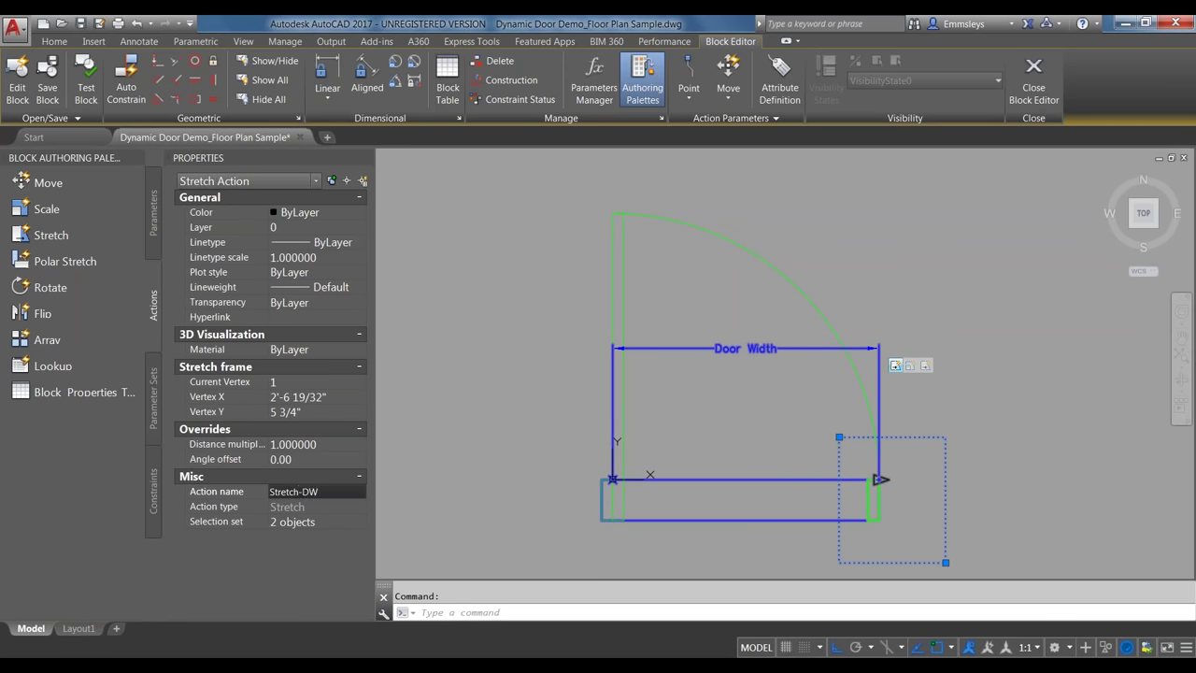
{"action": "key", "text": "Return"}
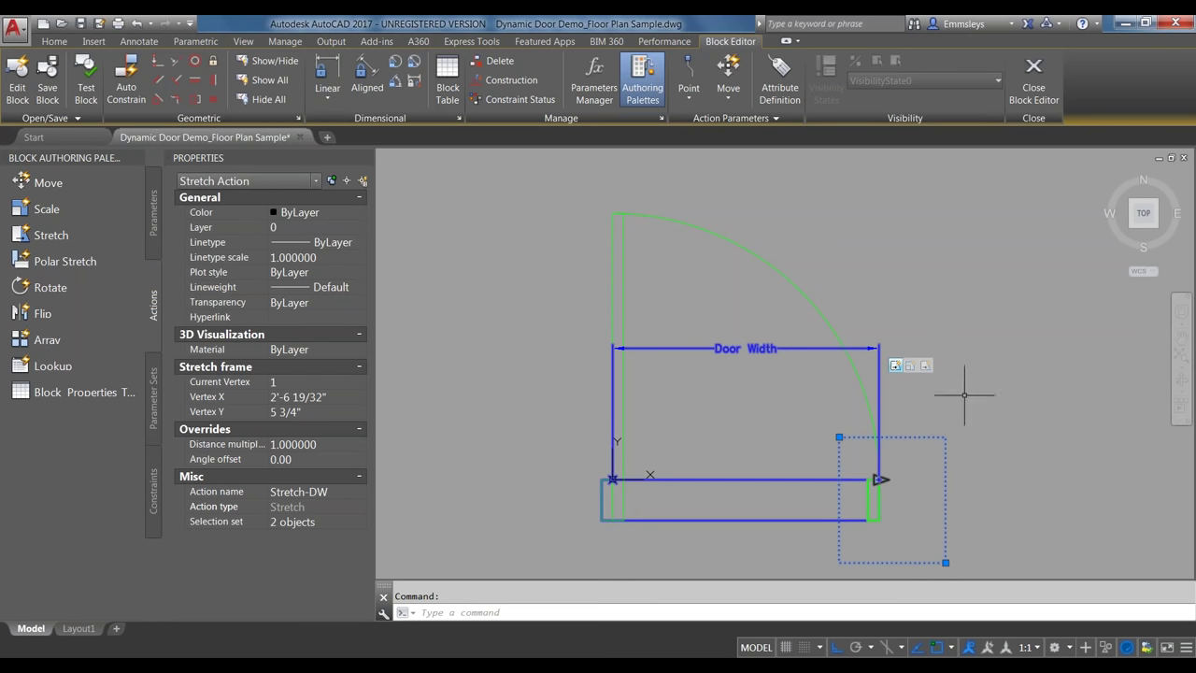
{"action": "key", "text": "Escape"}
{"action": "key", "text": "Return"}
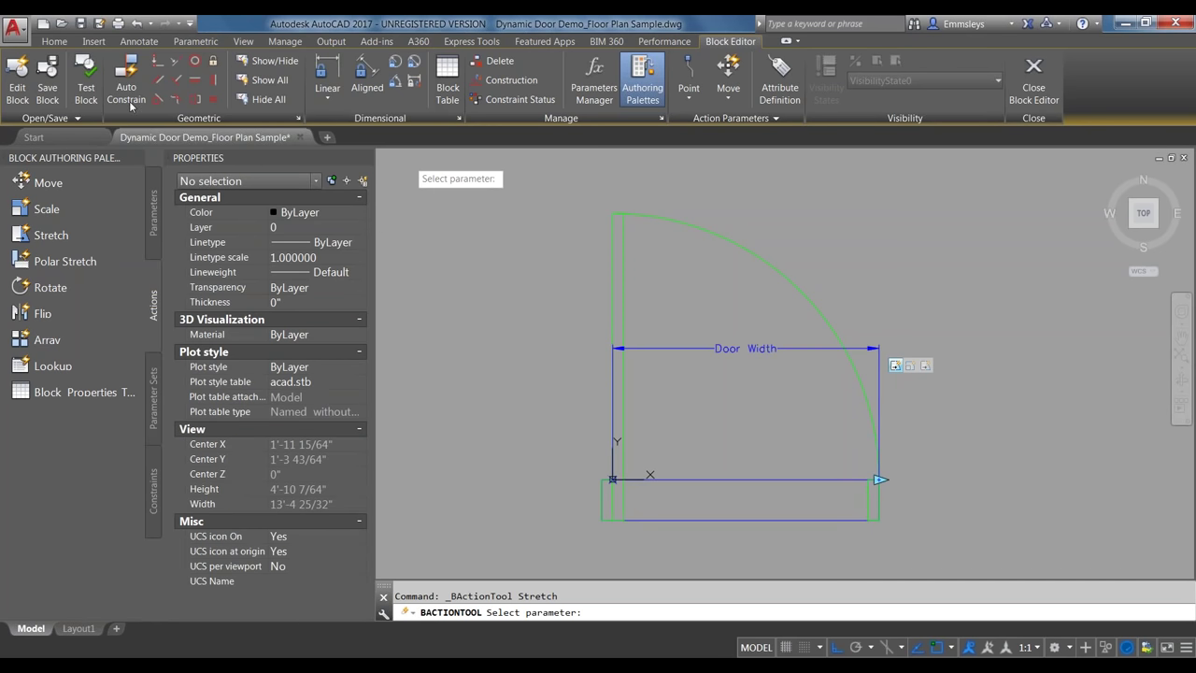
{"action": "left_click", "coordinate": [86, 78]}
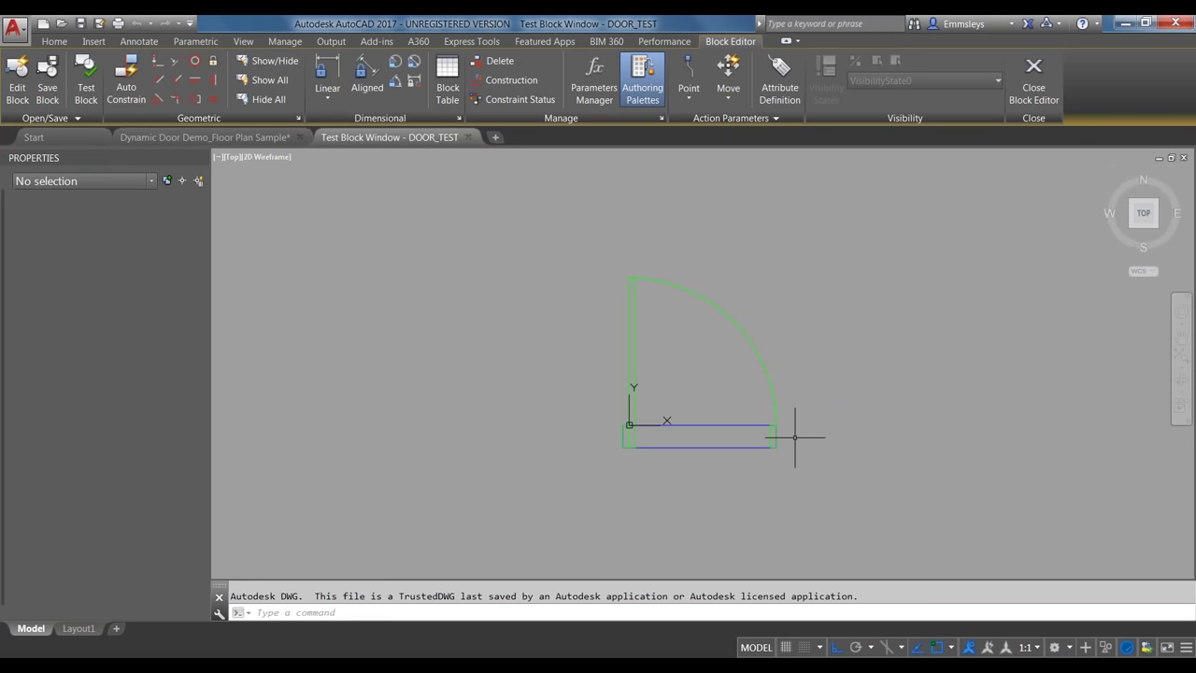
{"action": "left_click", "coordinate": [773, 426]}
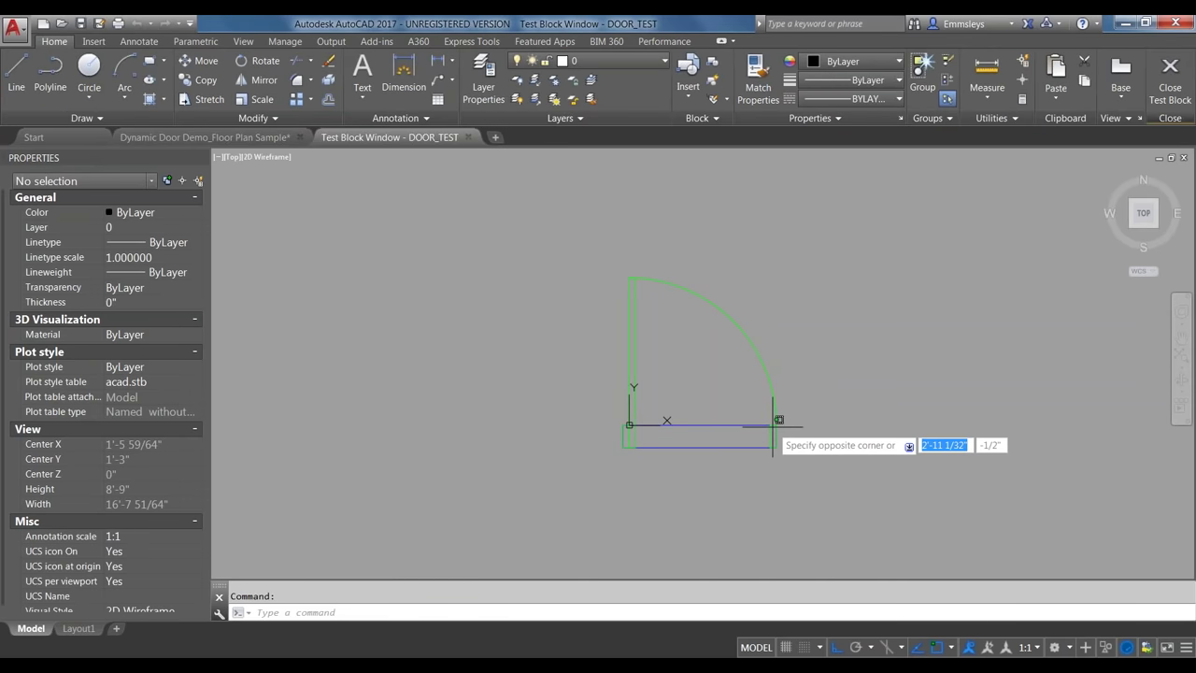
{"action": "left_click", "coordinate": [768, 445]}
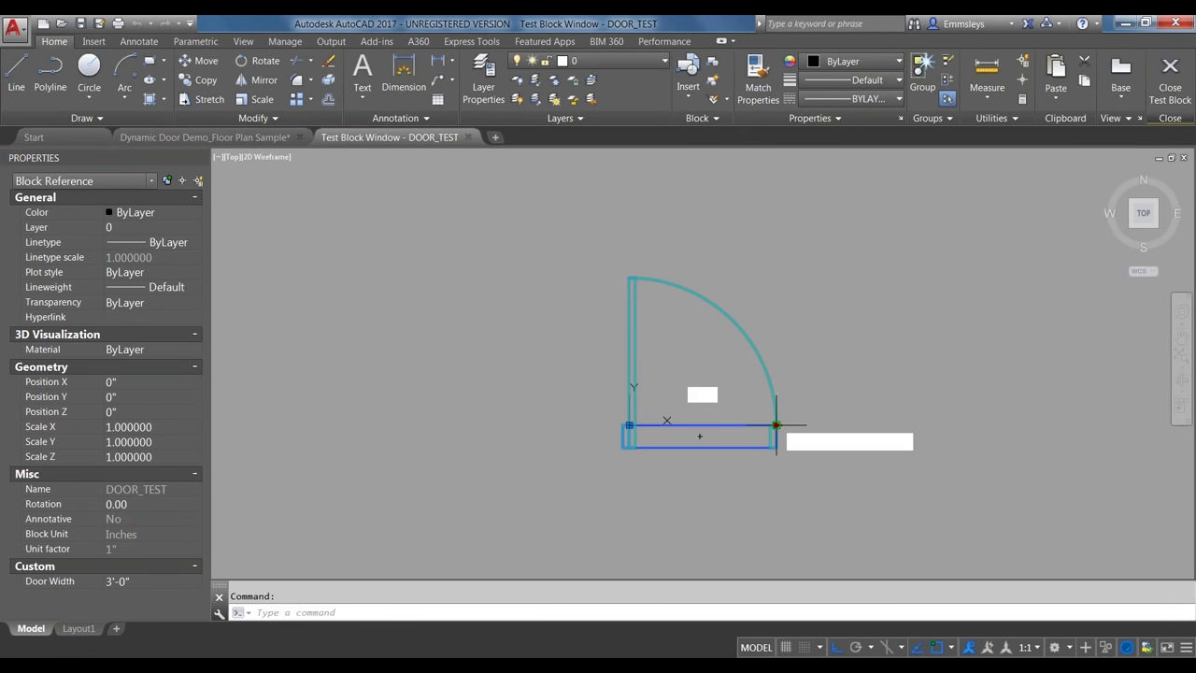
{"action": "left_click", "coordinate": [776, 425]}
{"action": "left_click", "coordinate": [854, 425]}
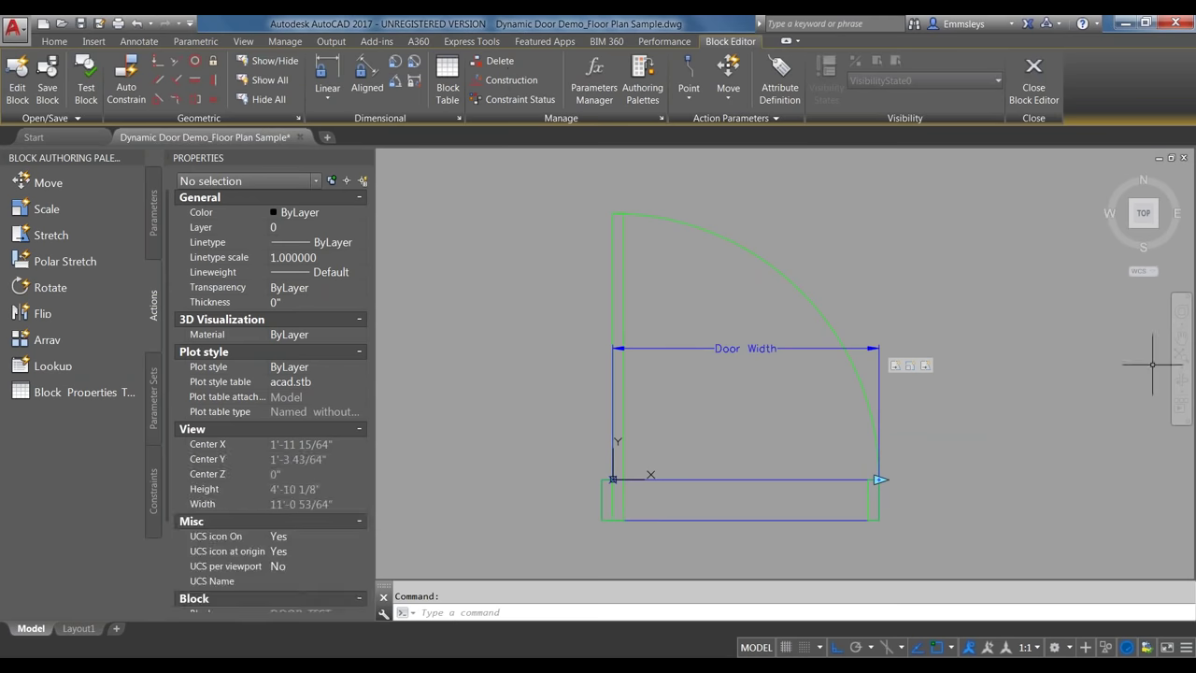
Set the Stretch-Door Panel action's angle offset to 90
{"action": "left_click", "coordinate": [926, 368]}
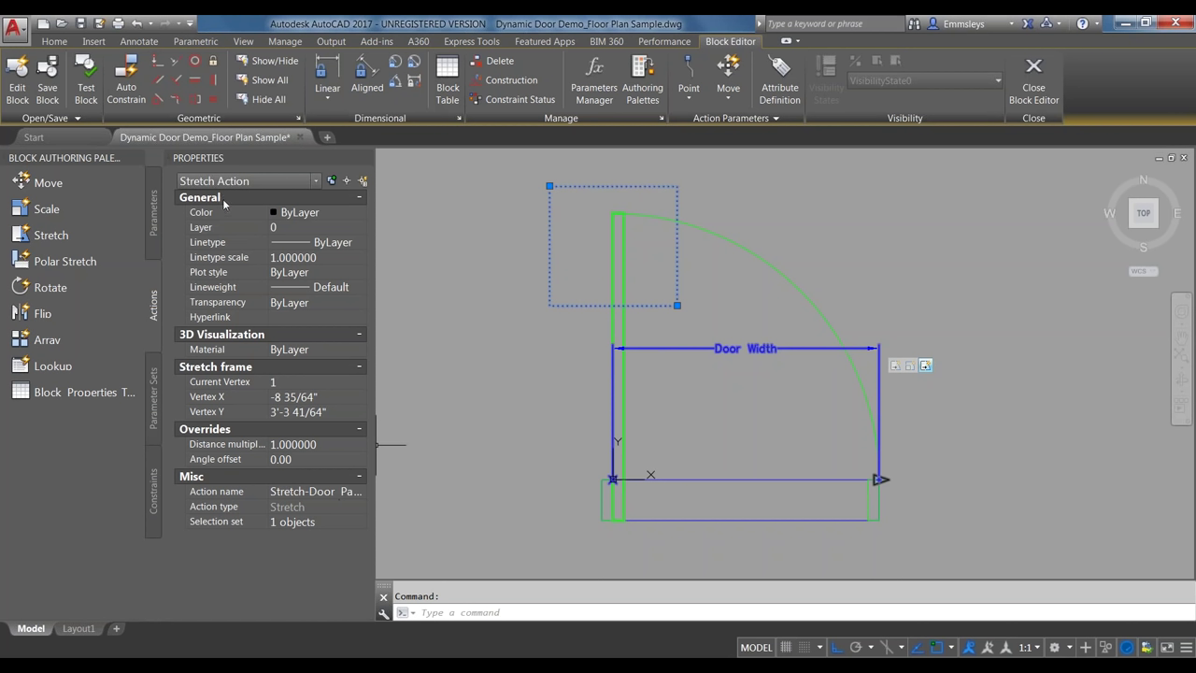
{"action": "left_click", "coordinate": [300, 459]}
{"action": "type", "text": "90"}
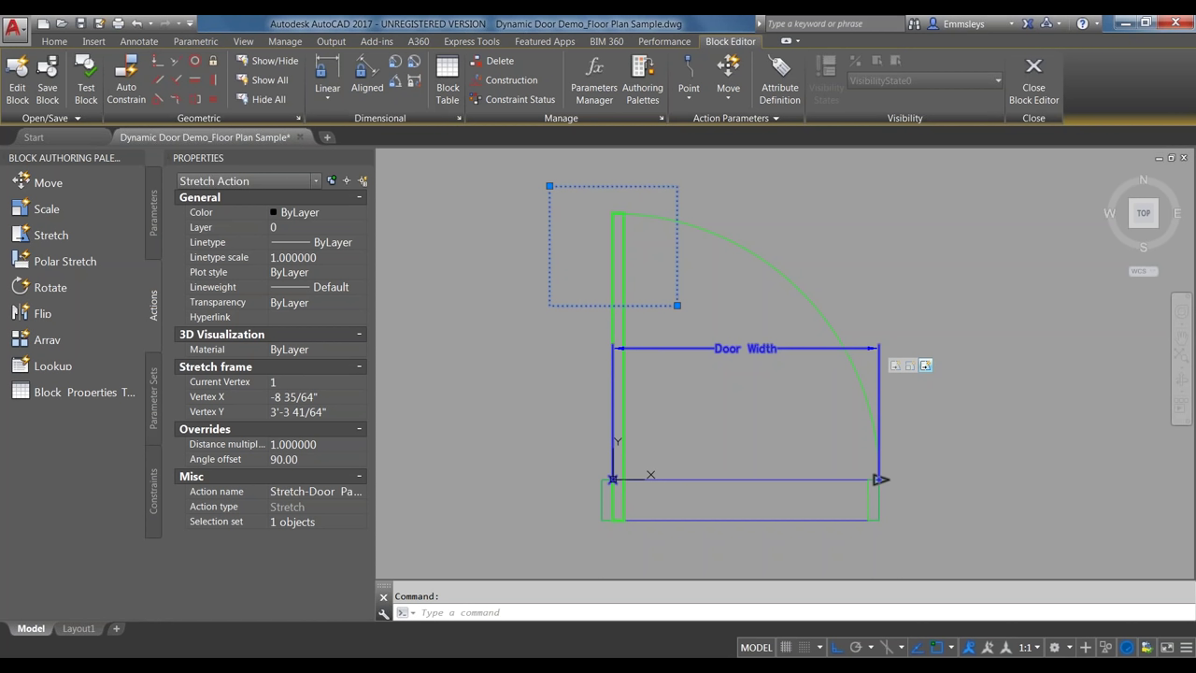
{"action": "left_click", "coordinate": [86, 93]}
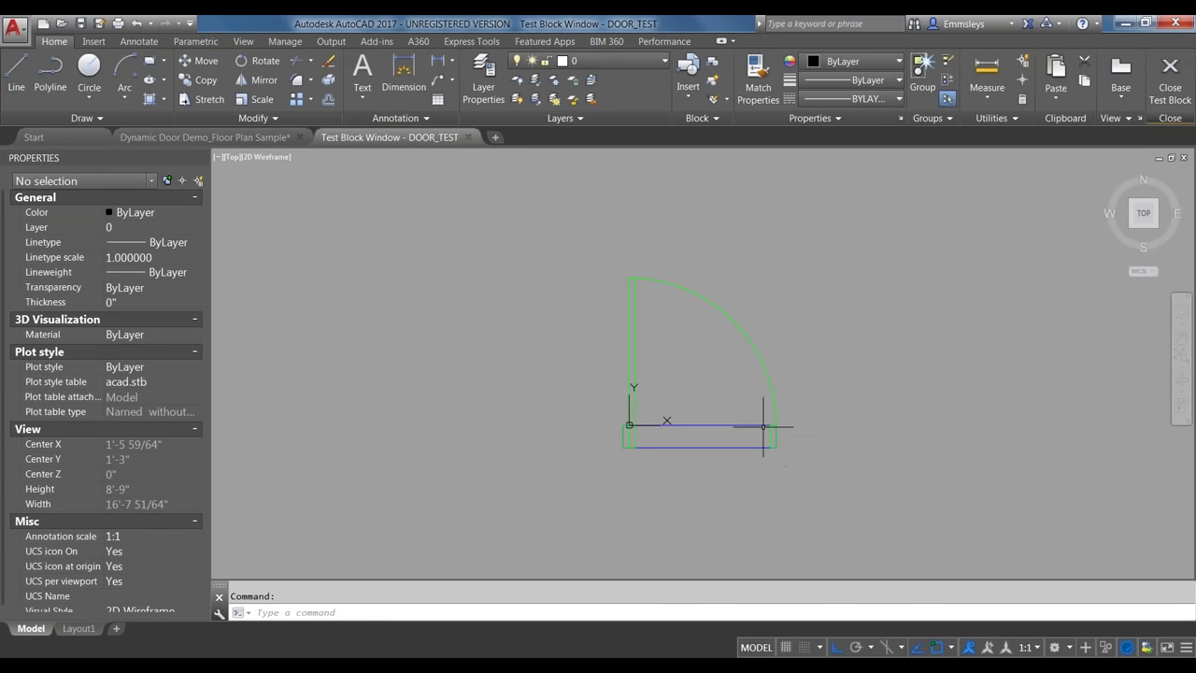
{"action": "left_click", "coordinate": [776, 425]}
{"action": "left_click", "coordinate": [776, 425]}
{"action": "left_click", "coordinate": [989, 426]}
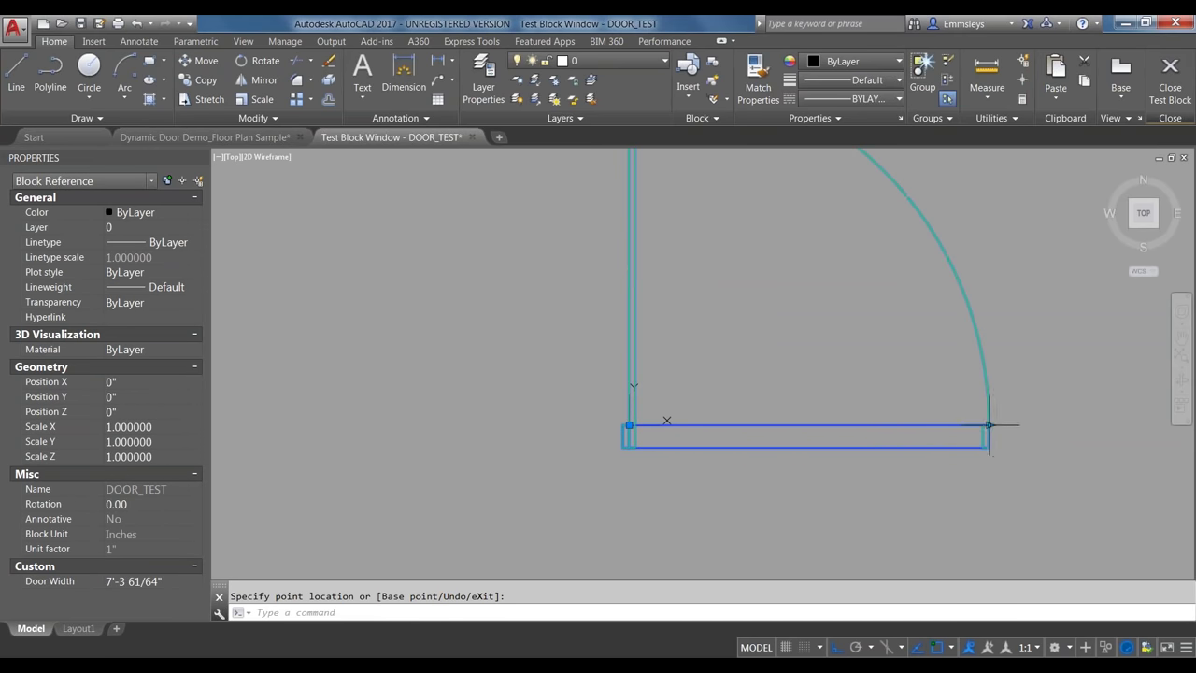
{"action": "left_click", "coordinate": [989, 426]}
{"action": "left_click", "coordinate": [811, 430]}
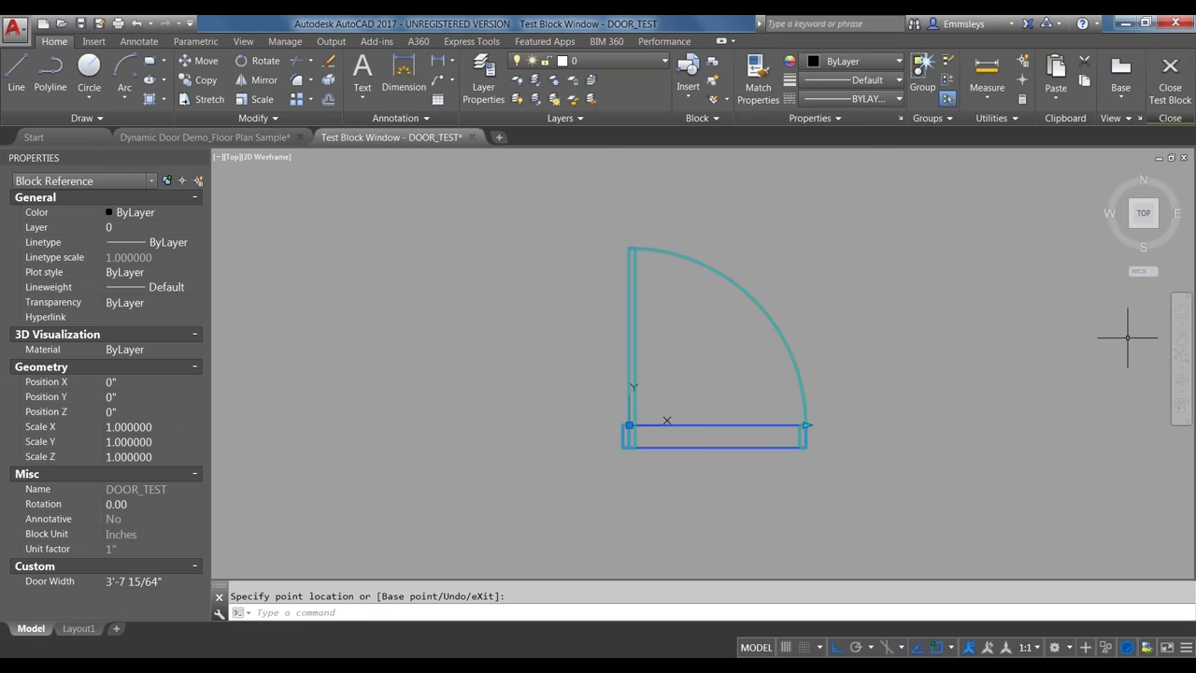
{"action": "key", "text": "Escape"}
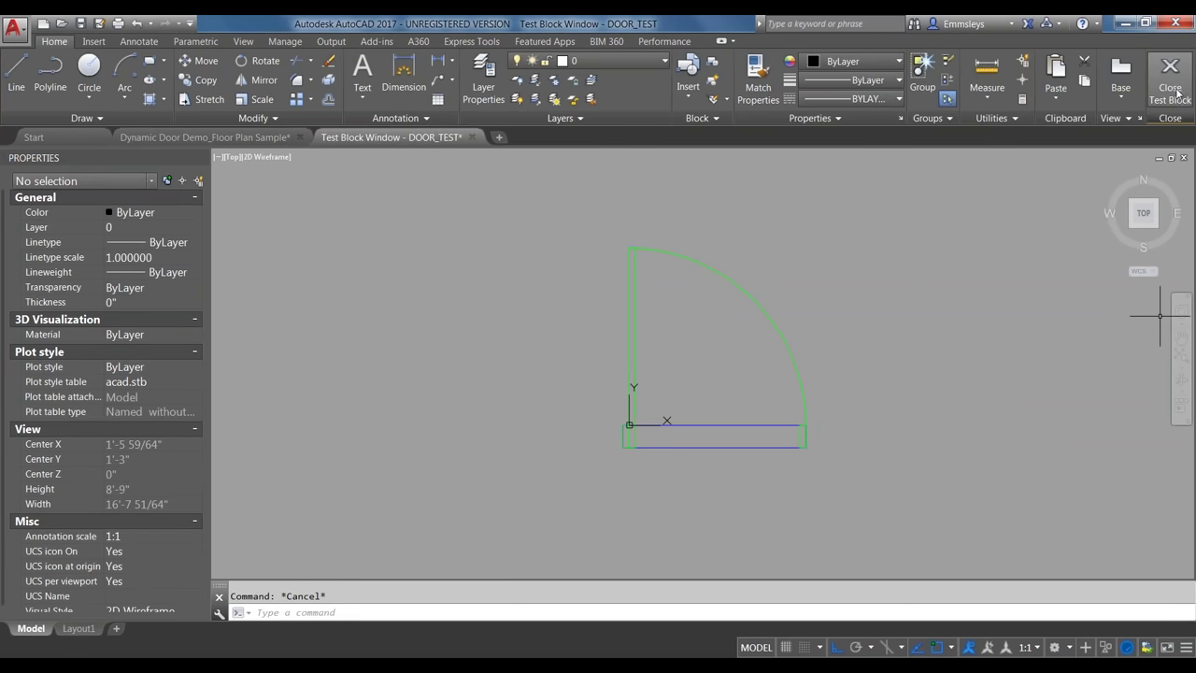
{"action": "left_click", "coordinate": [1178, 93]}
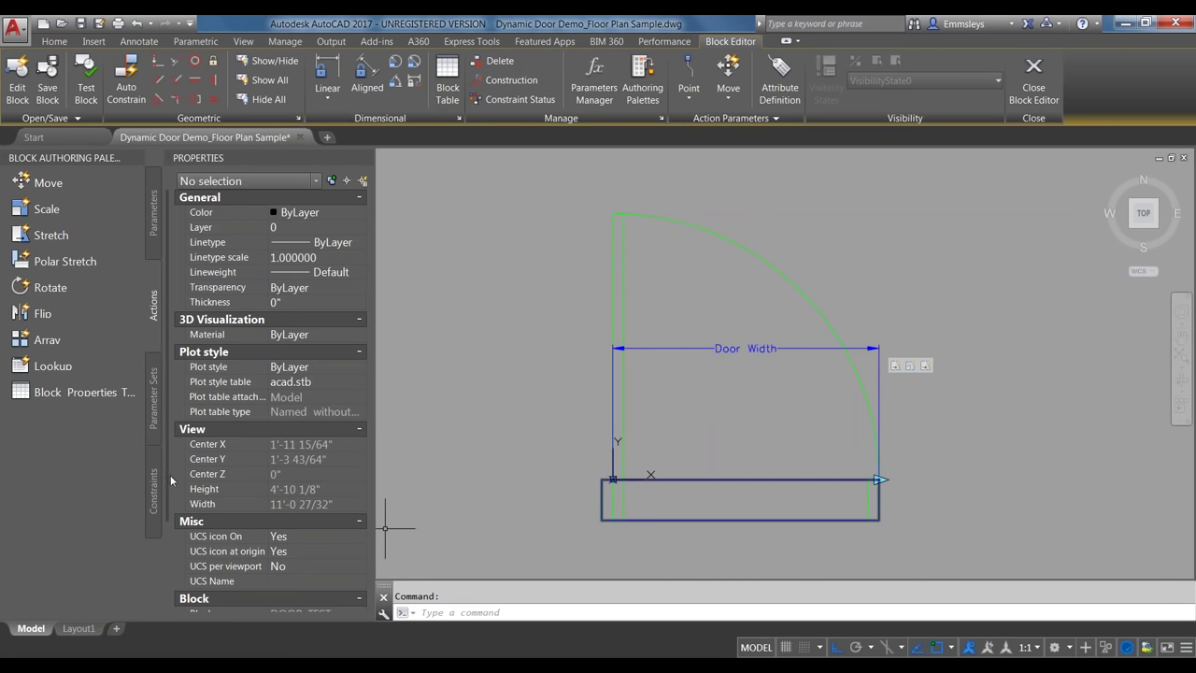
Switch the Door Width parameter's distance type to List and open its value list editor
{"action": "left_click_drag", "start_coordinate": [167, 481], "coordinate": [163, 590]}
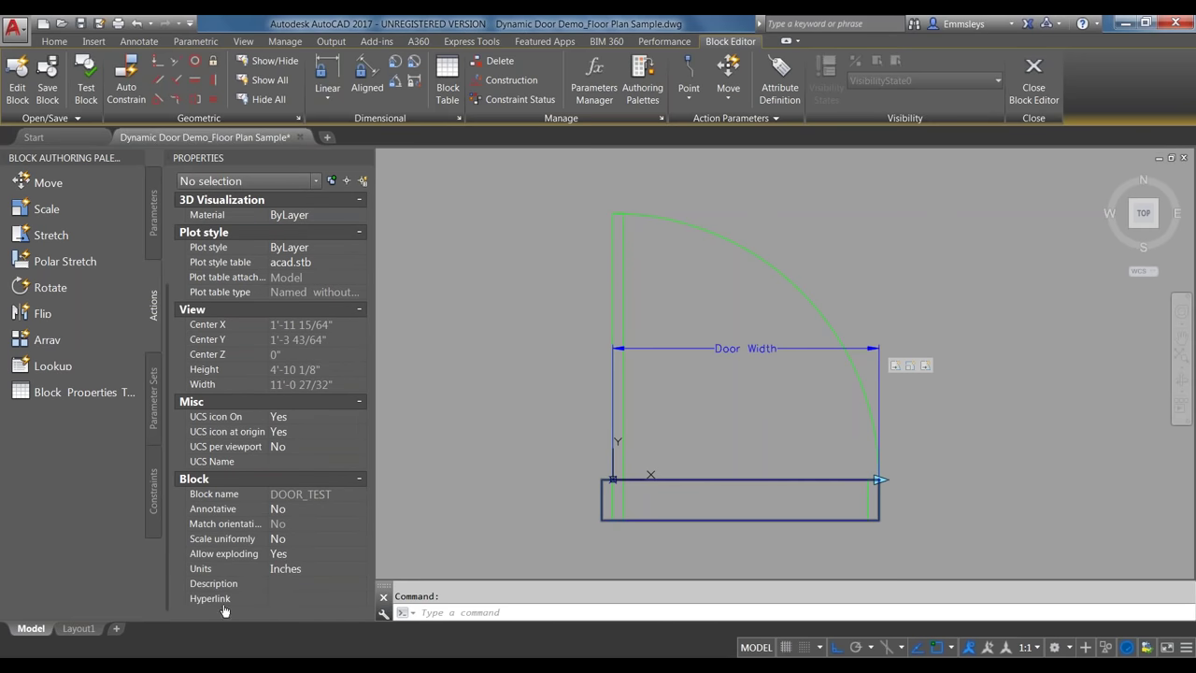
{"action": "left_click", "coordinate": [764, 349]}
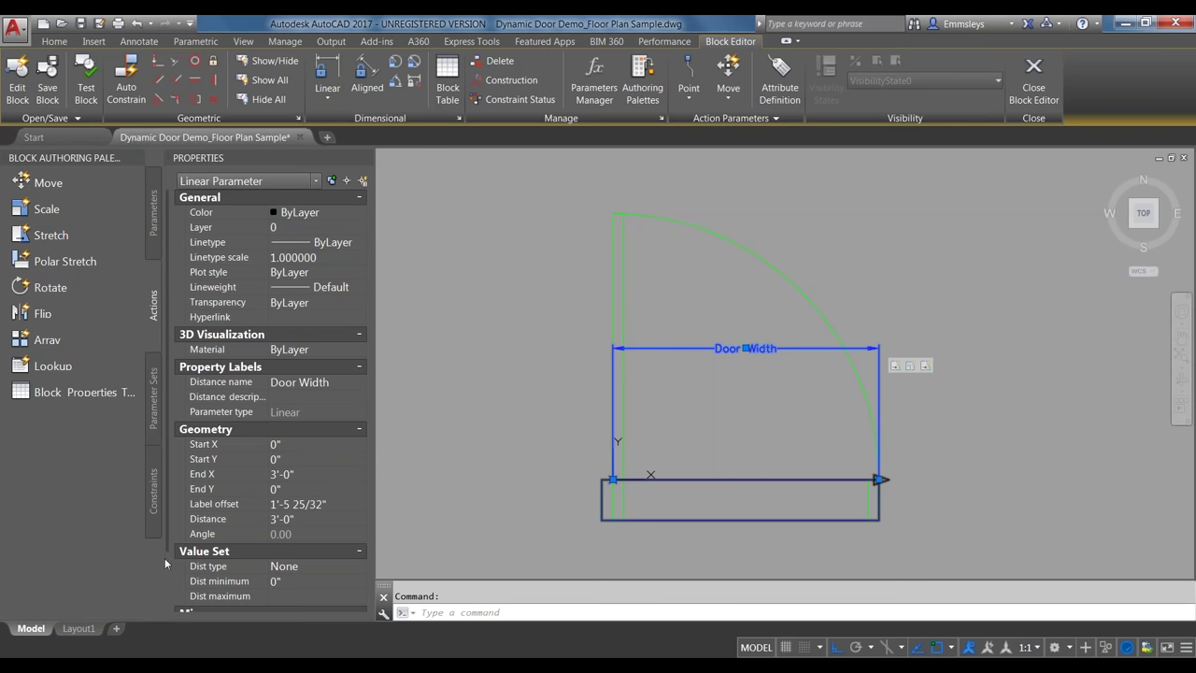
{"action": "scroll", "coordinate": [172, 599], "scroll_direction": "down", "scroll_amount": 3}
{"action": "left_click", "coordinate": [315, 519]}
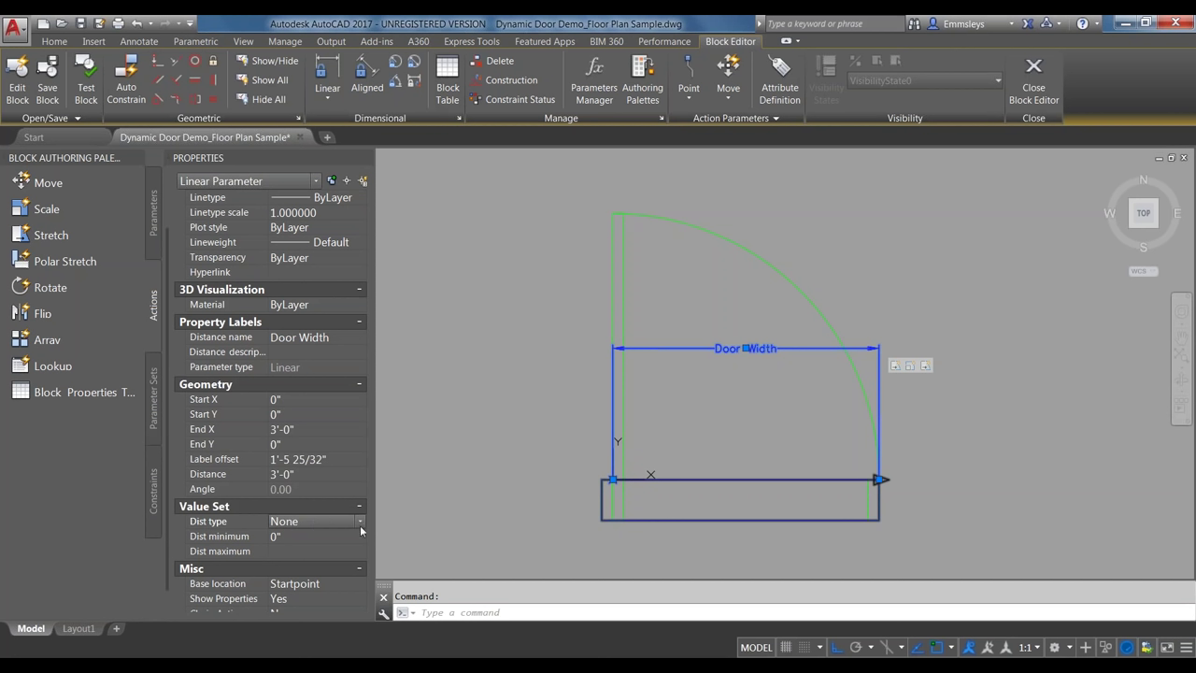
{"action": "left_click", "coordinate": [360, 521]}
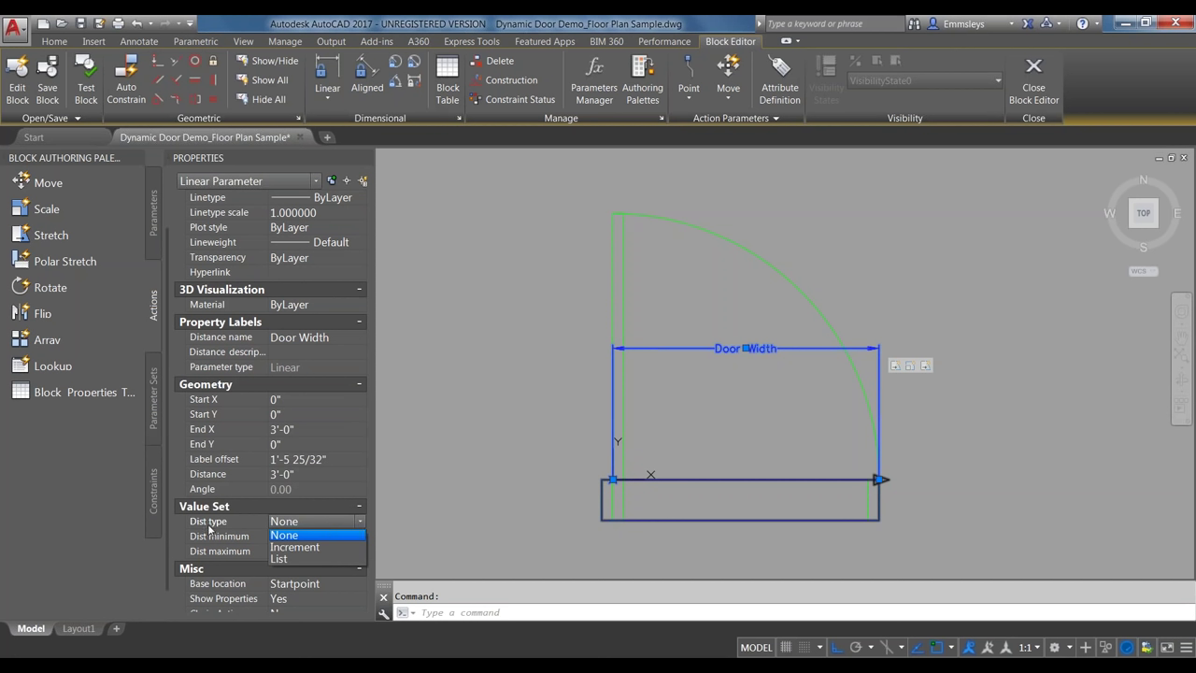
{"action": "left_click", "coordinate": [283, 559]}
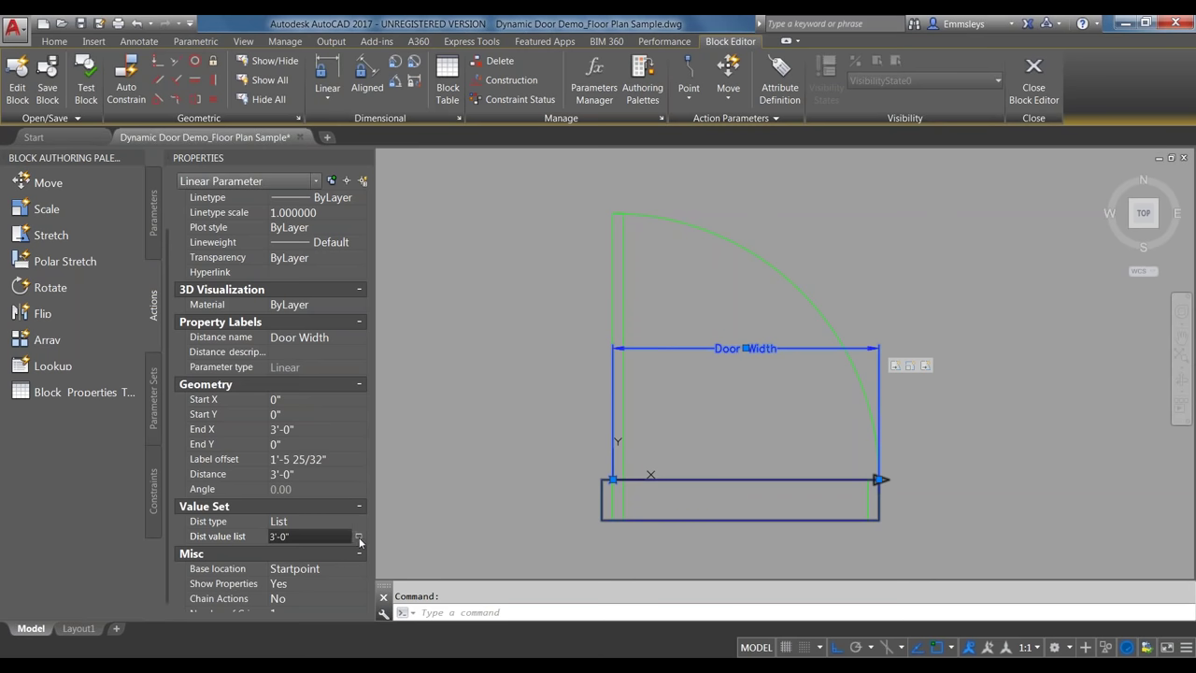
{"action": "left_click", "coordinate": [359, 537]}
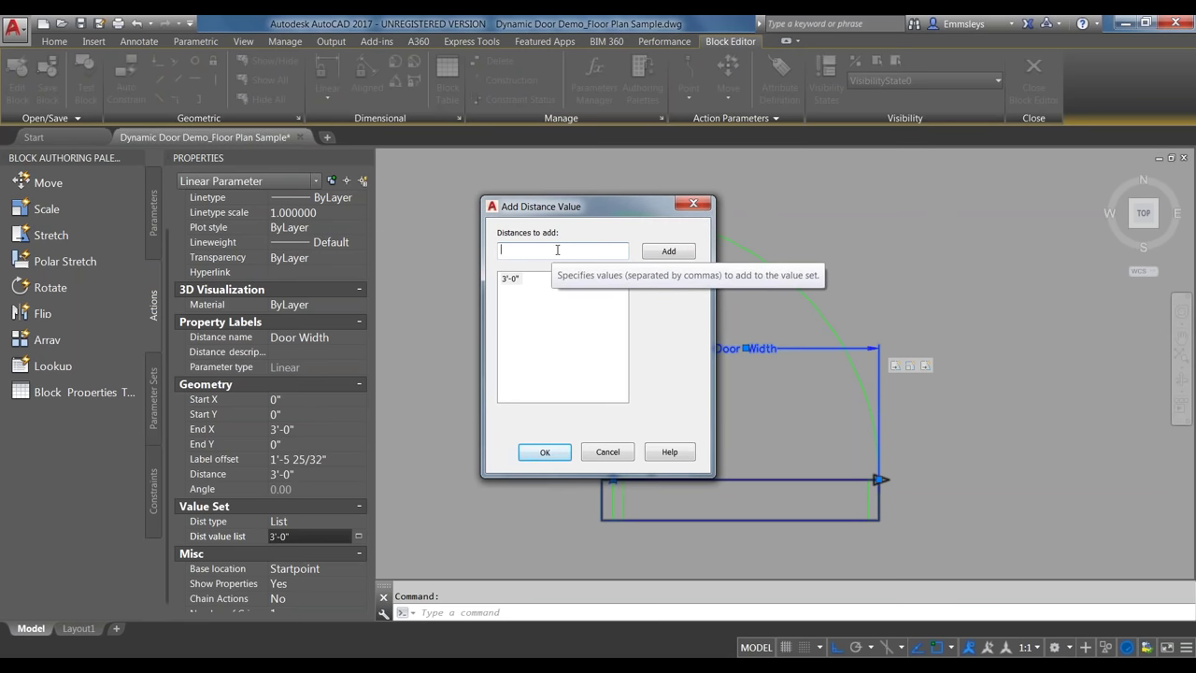
Add 3'-6", 3'-8" and 6'-6" to the Door Width value list and confirm
{"action": "type", "text": "3'-6\""}
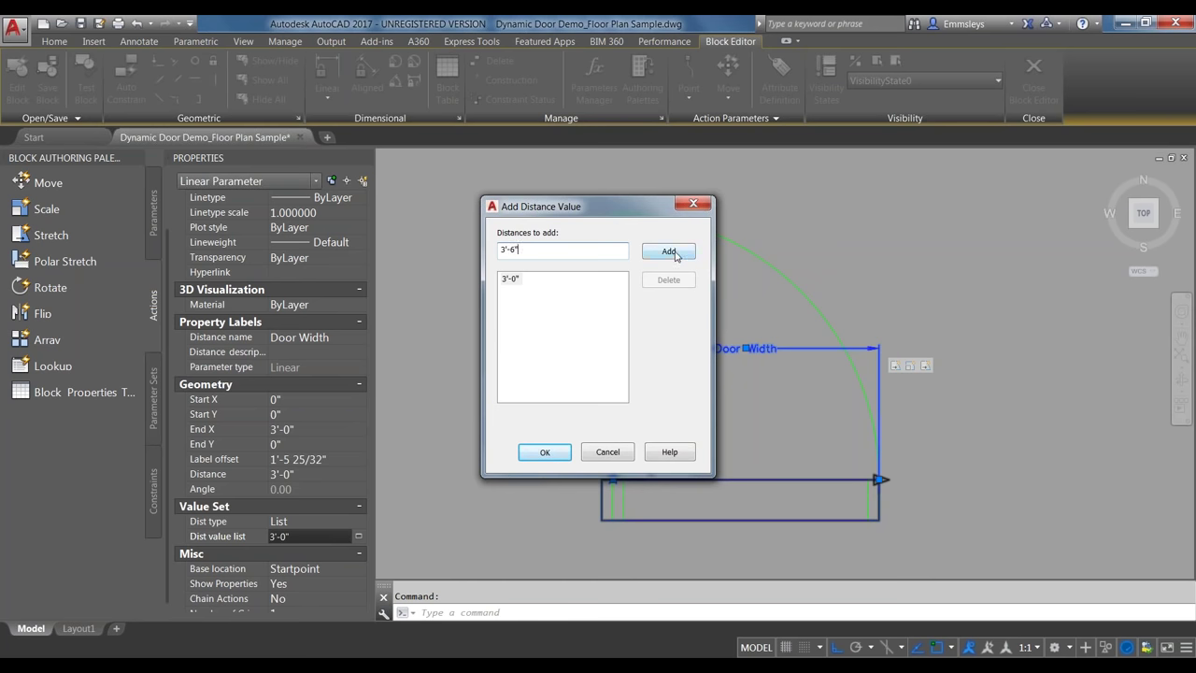
{"action": "left_click", "coordinate": [671, 253]}
{"action": "type", "text": "3'"}
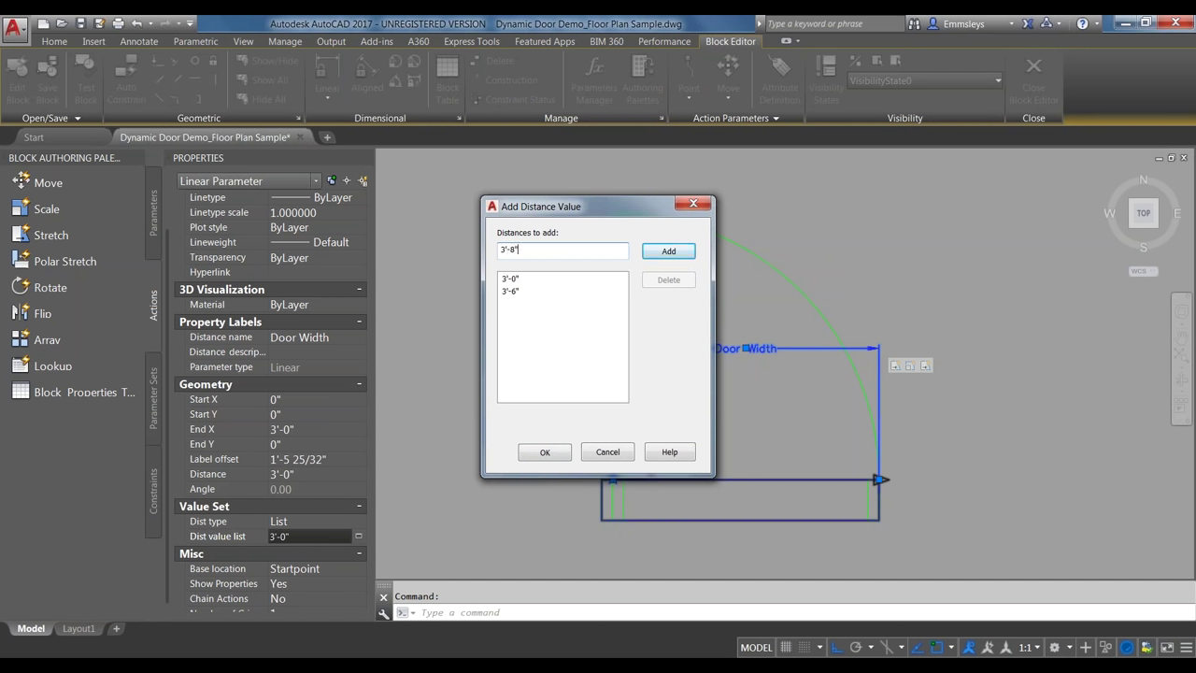
{"action": "left_click", "coordinate": [668, 252]}
{"action": "left_click", "coordinate": [692, 253]}
{"action": "left_click", "coordinate": [510, 279]}
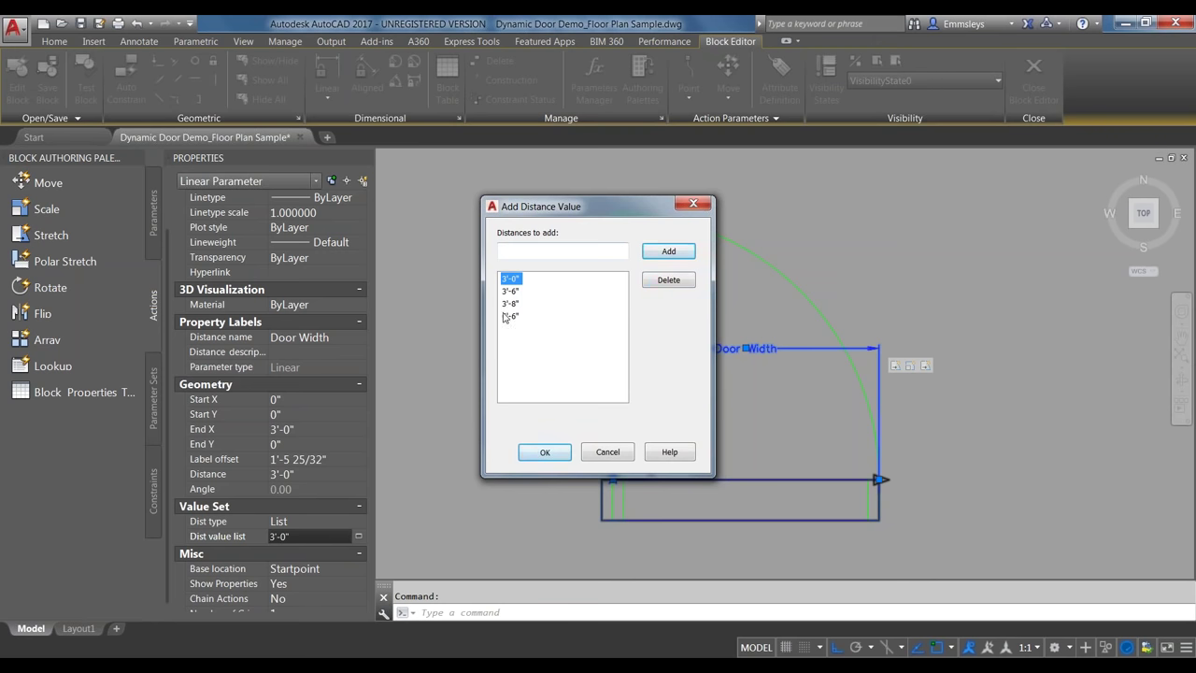
{"action": "left_click", "coordinate": [549, 457]}
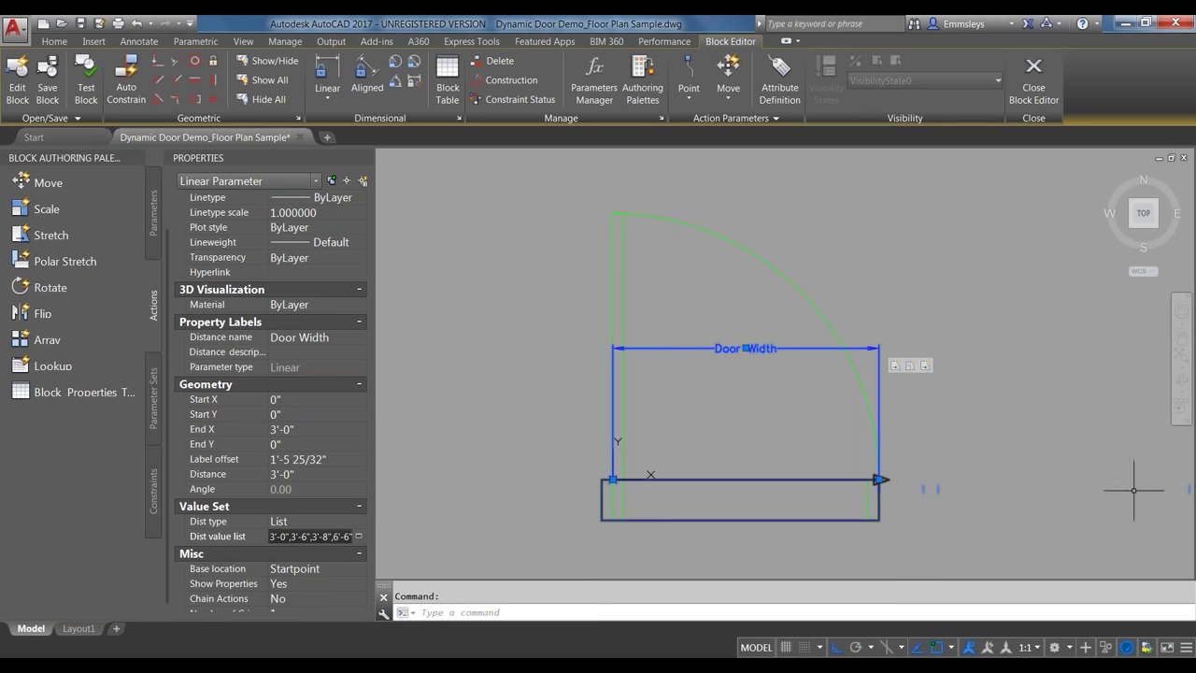
{"action": "left_click", "coordinate": [87, 73]}
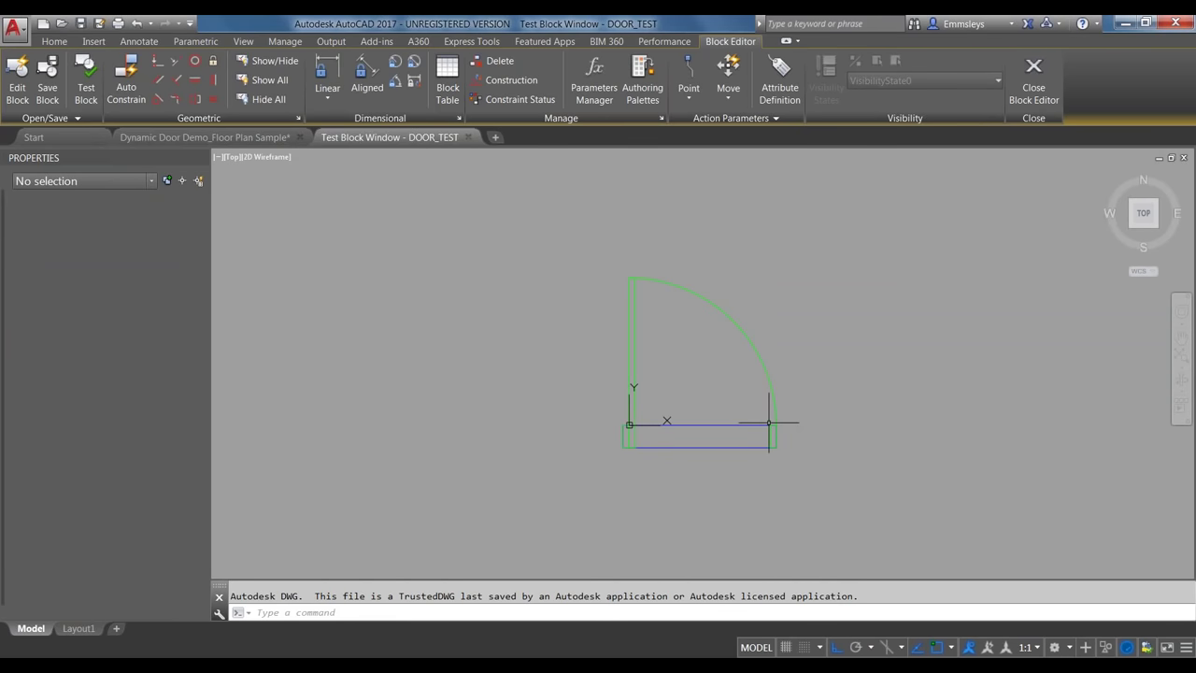
{"action": "left_click", "coordinate": [772, 435]}
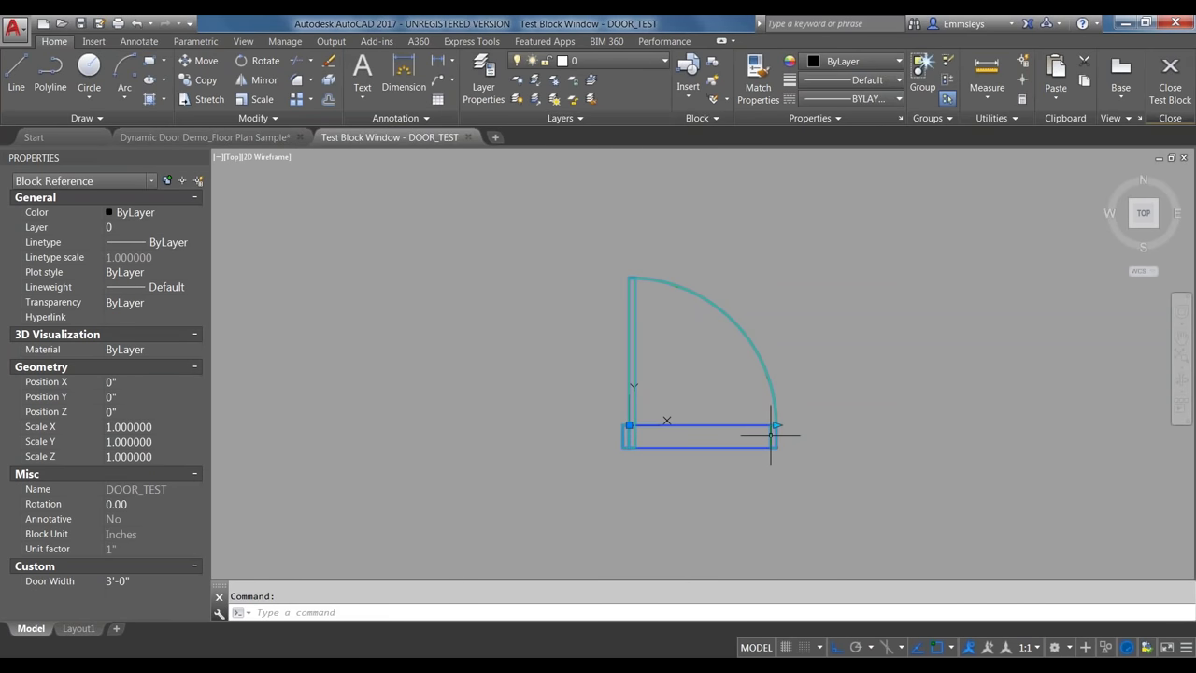
{"action": "left_click", "coordinate": [776, 425]}
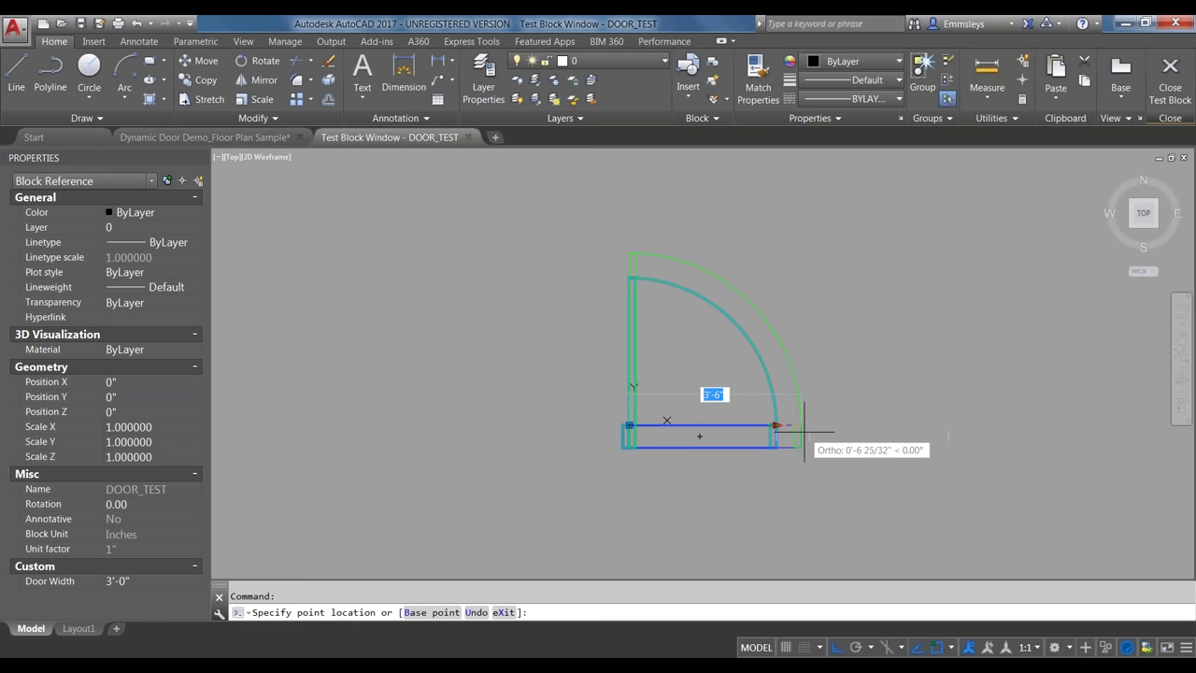
{"action": "left_click", "coordinate": [804, 432]}
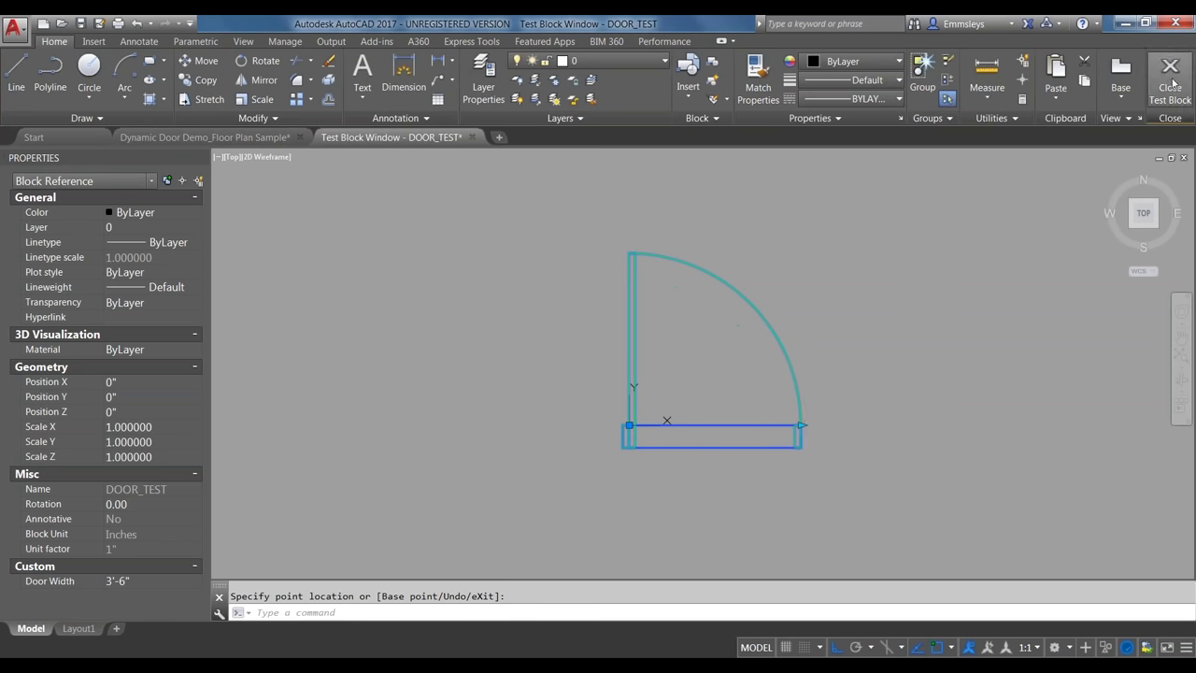
{"action": "left_click", "coordinate": [1173, 84]}
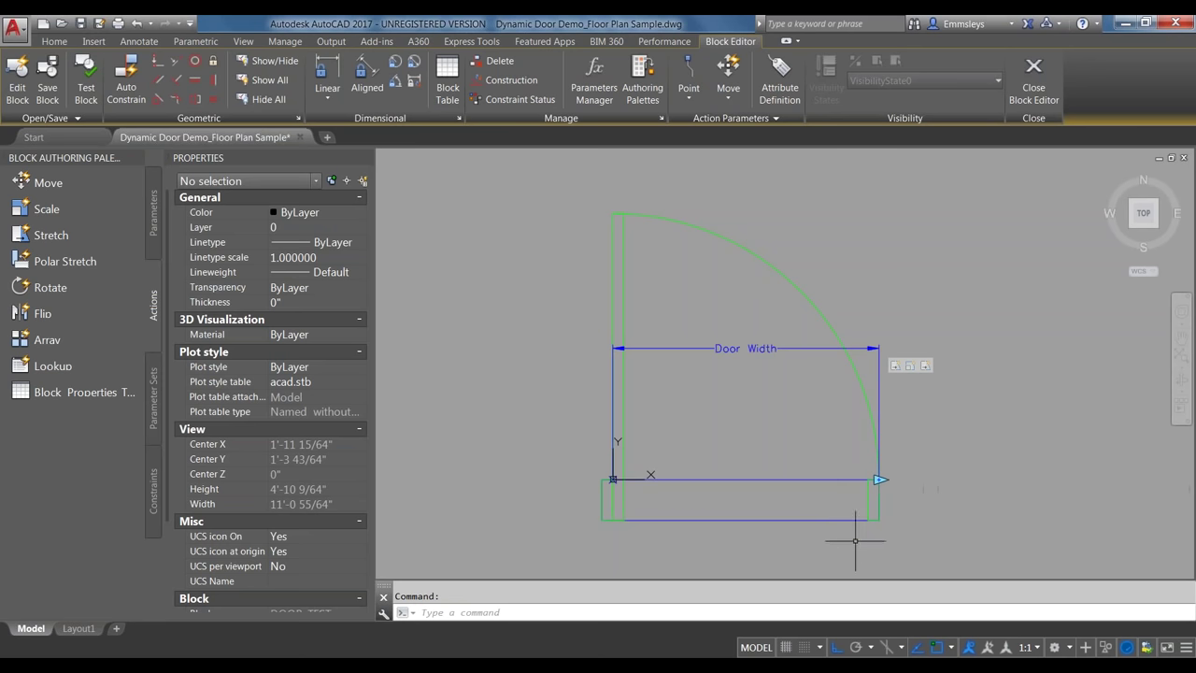
Add a flip parameter with a vertical reflection line through the bottom edge midpoint, label below
{"action": "left_click", "coordinate": [155, 222]}
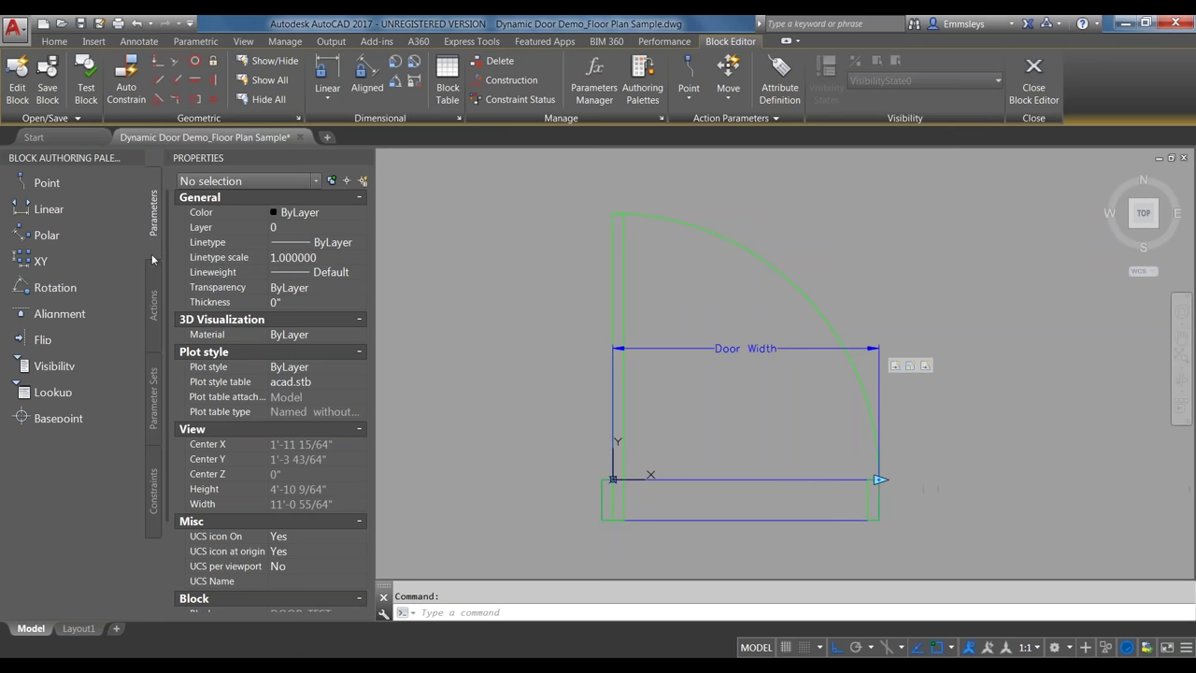
{"action": "left_click", "coordinate": [51, 340]}
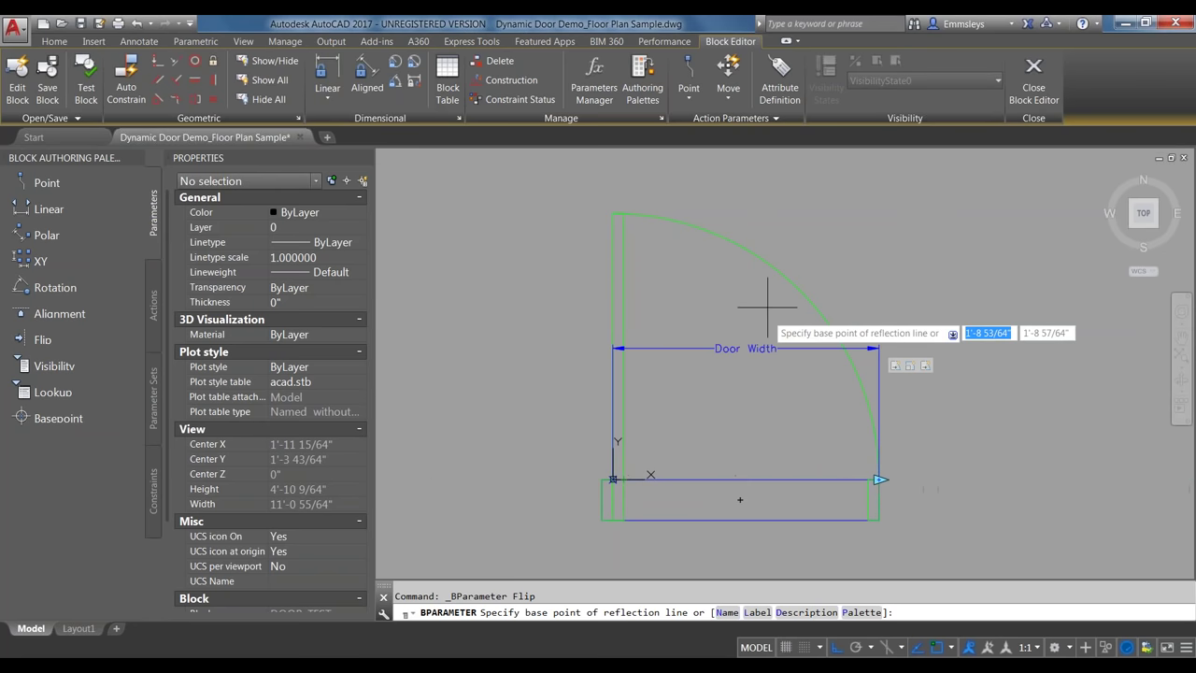
{"action": "middle_click", "coordinate": [613, 479]}
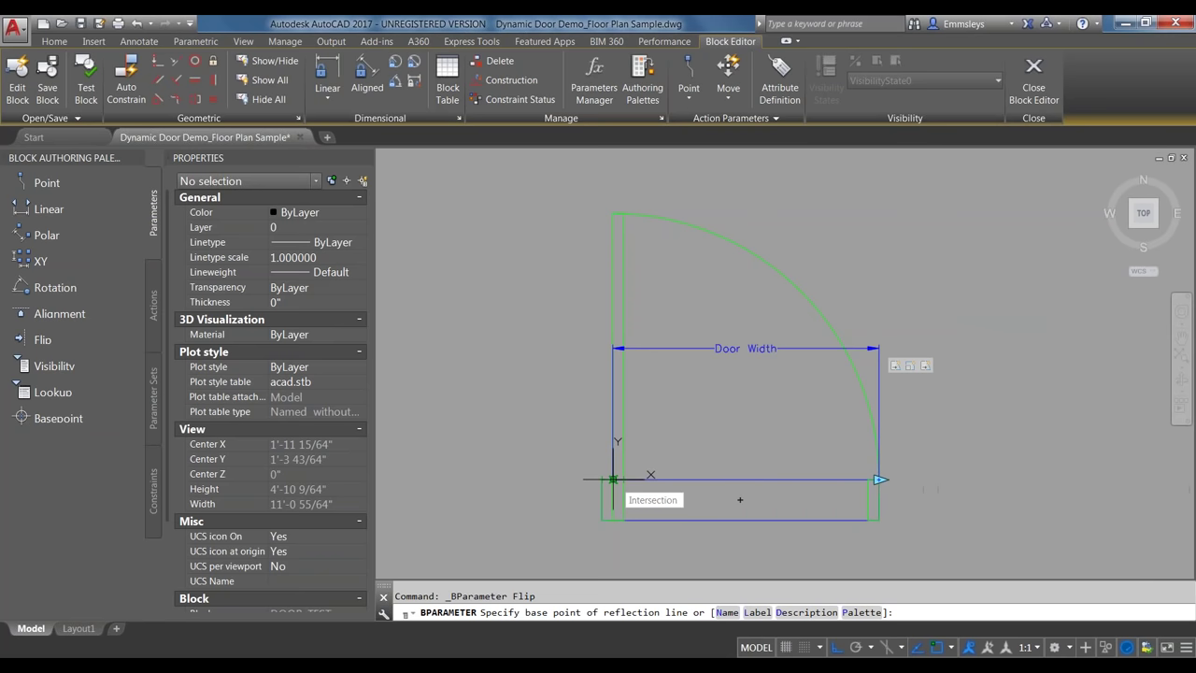
{"action": "right_click", "coordinate": [613, 480], "text": "shift"}
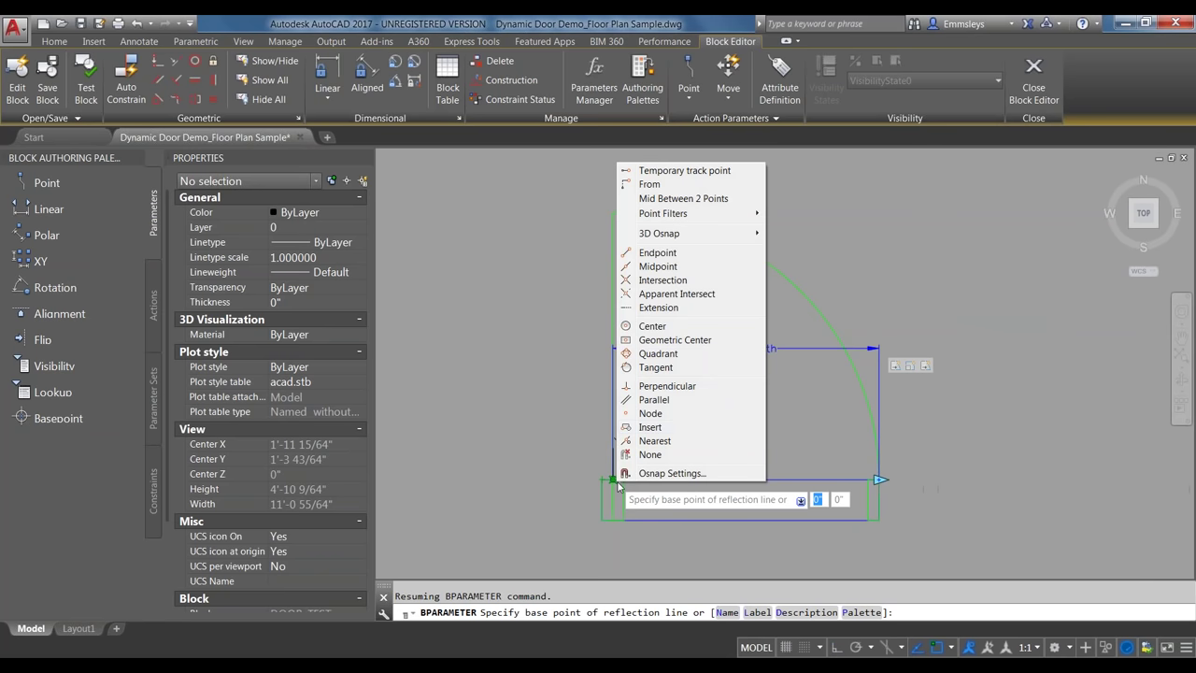
{"action": "left_click", "coordinate": [679, 269]}
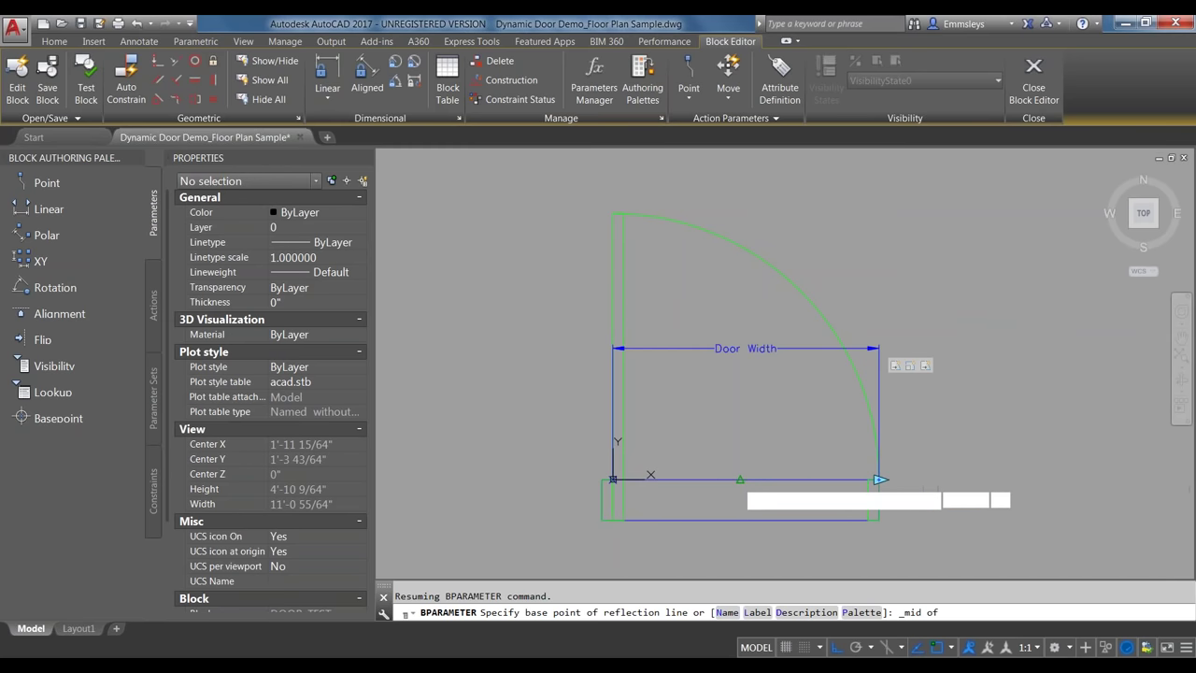
{"action": "left_click", "coordinate": [742, 479]}
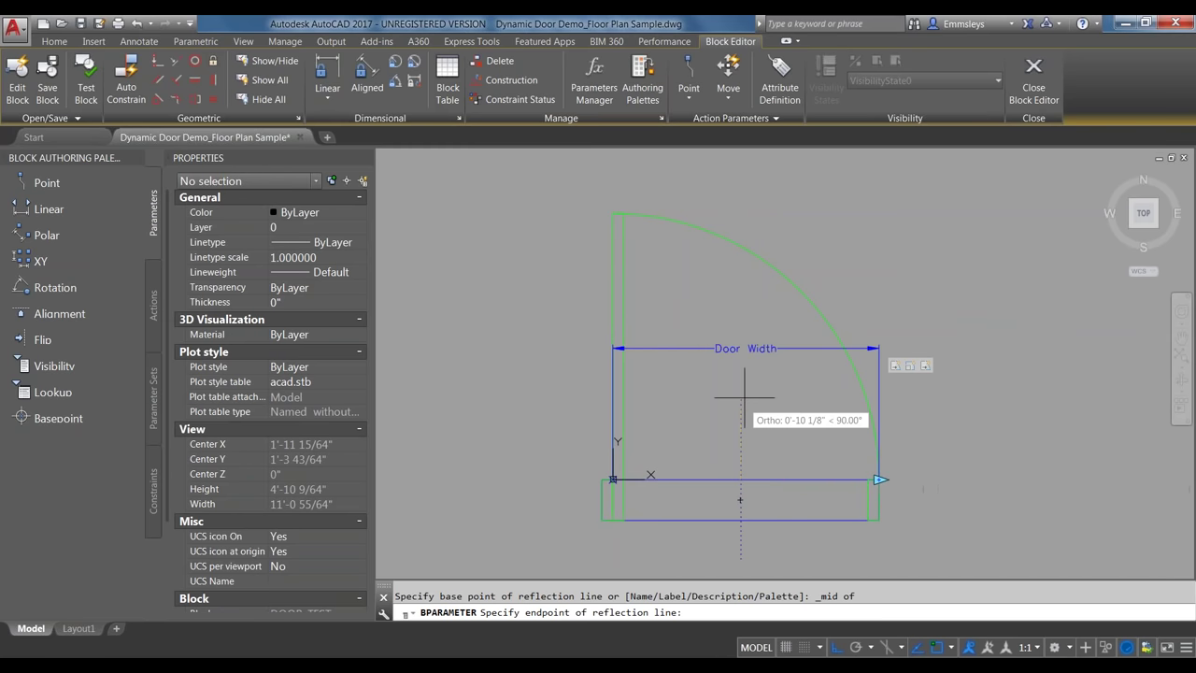
{"action": "left_click", "coordinate": [741, 183]}
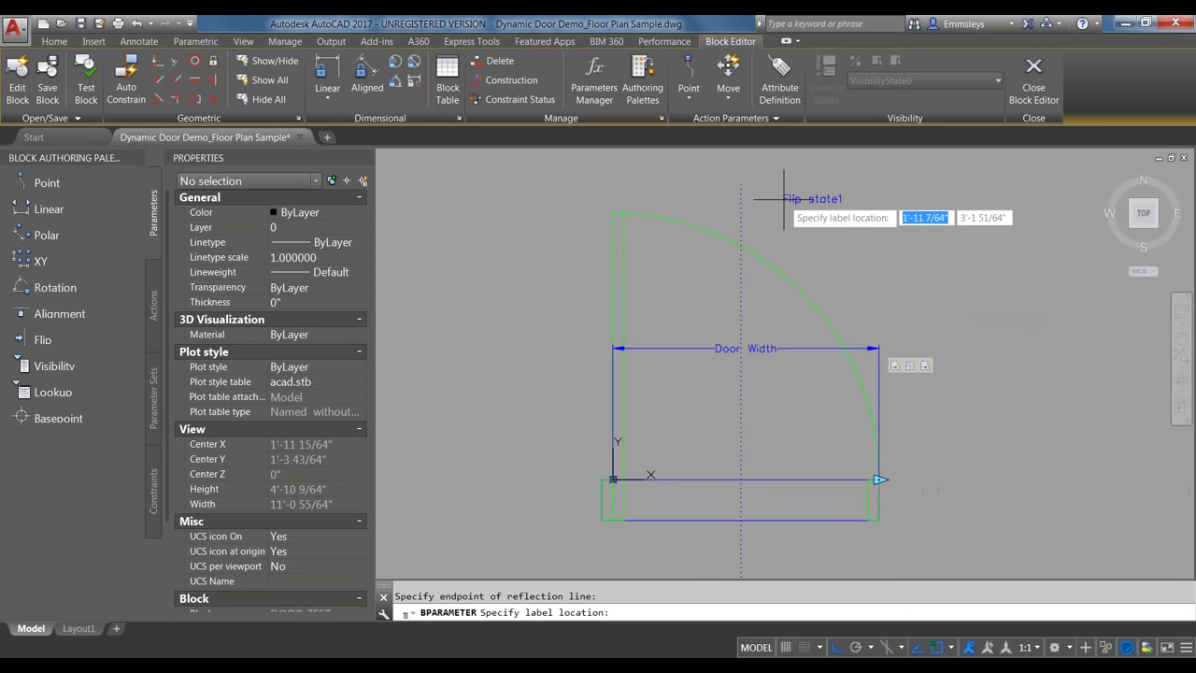
{"action": "left_click", "coordinate": [753, 559]}
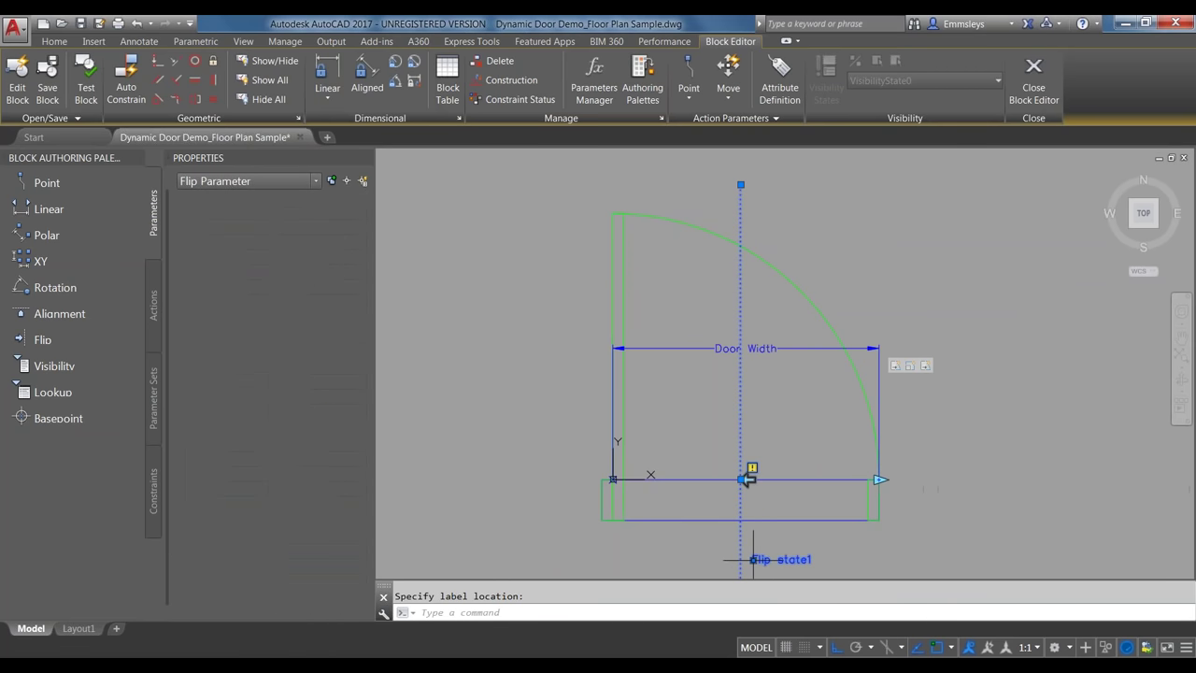
Rename the flip parameter to Flip Door Right/Left
{"action": "left_click", "coordinate": [339, 383]}
{"action": "left_click", "coordinate": [343, 383]}
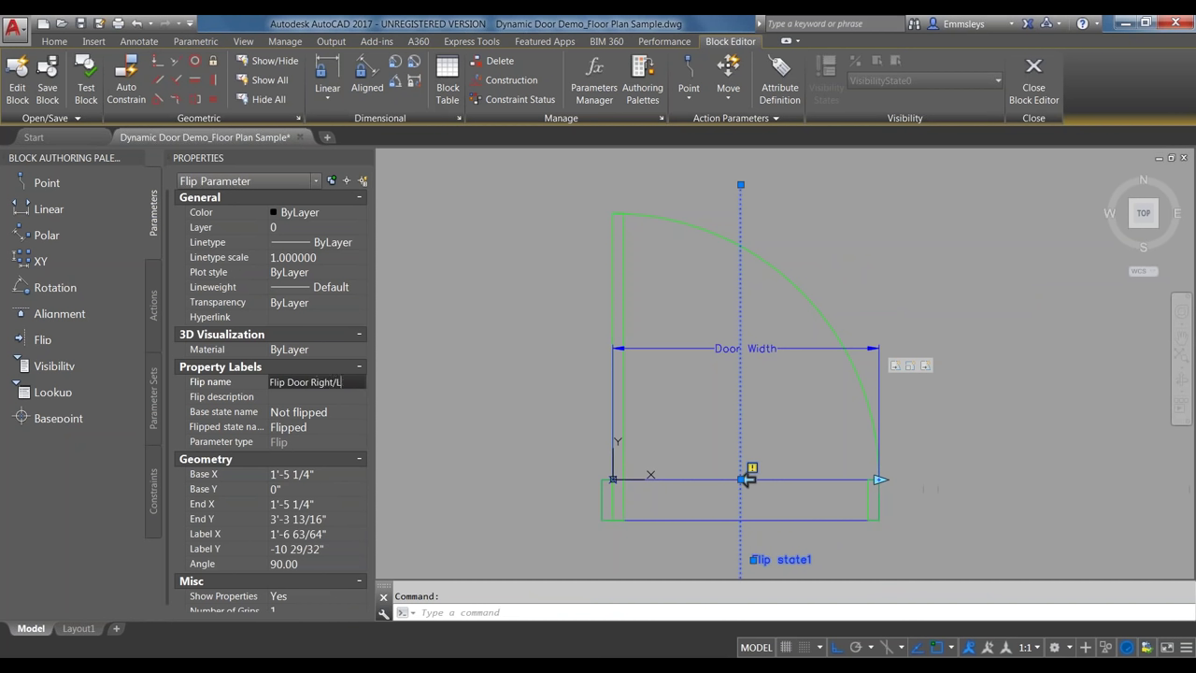
{"action": "key", "text": "Return"}
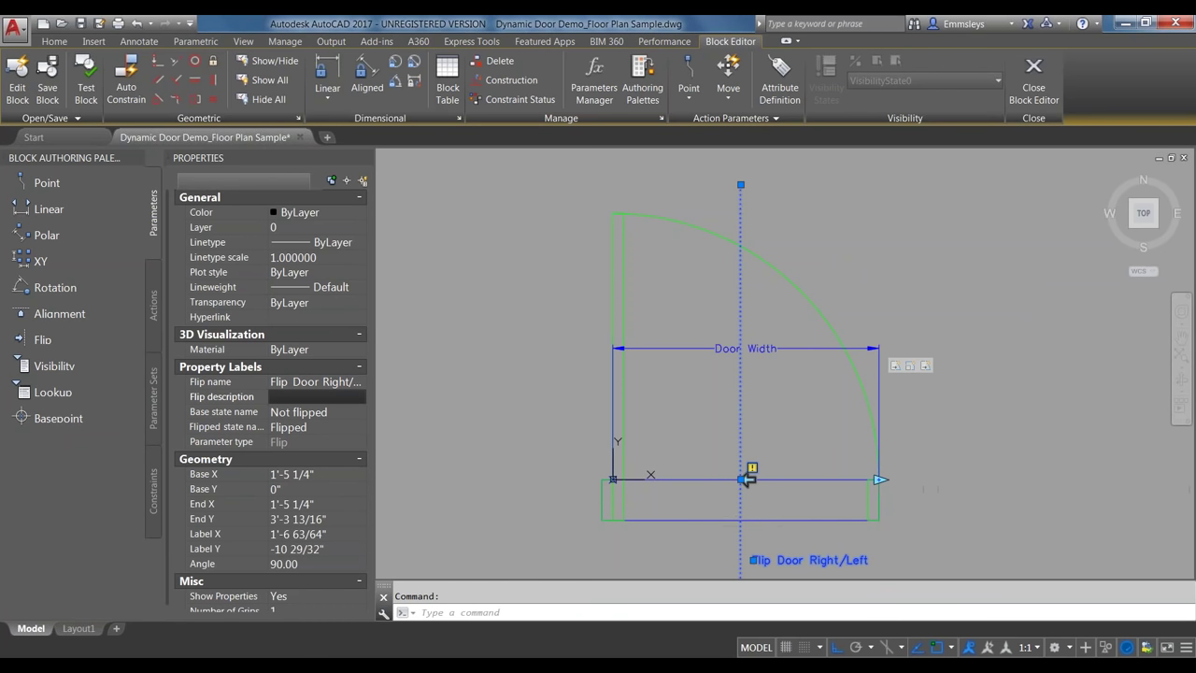
{"action": "key", "text": "Escape"}
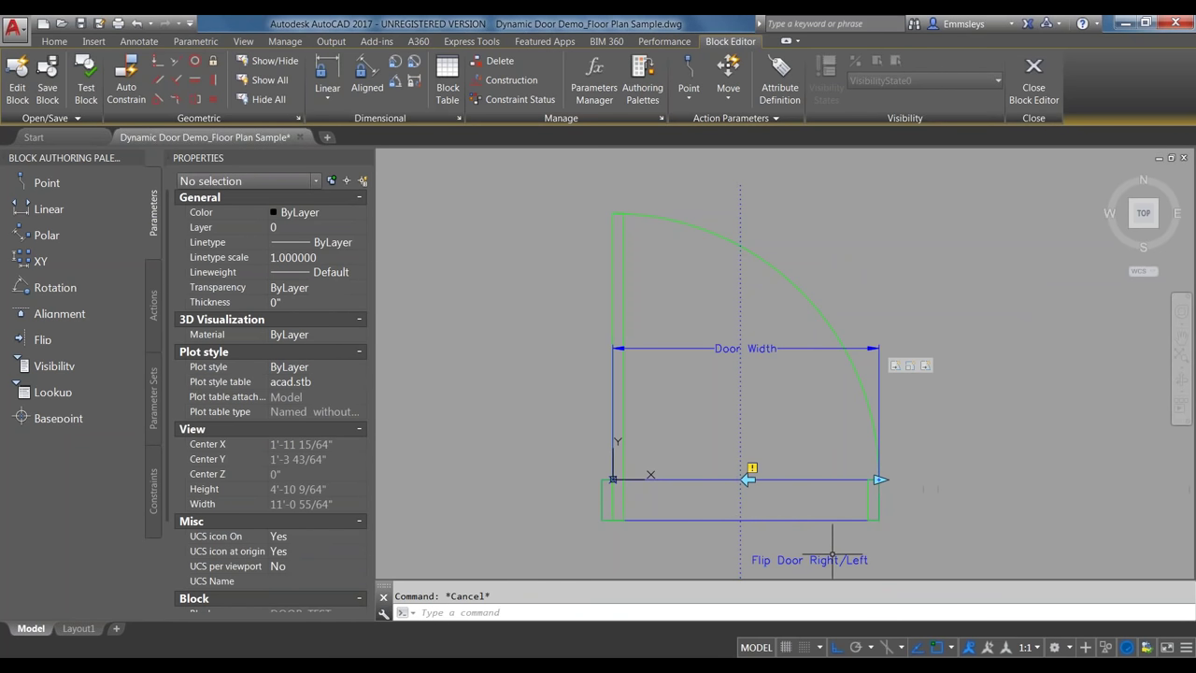
{"action": "left_click", "coordinate": [155, 285]}
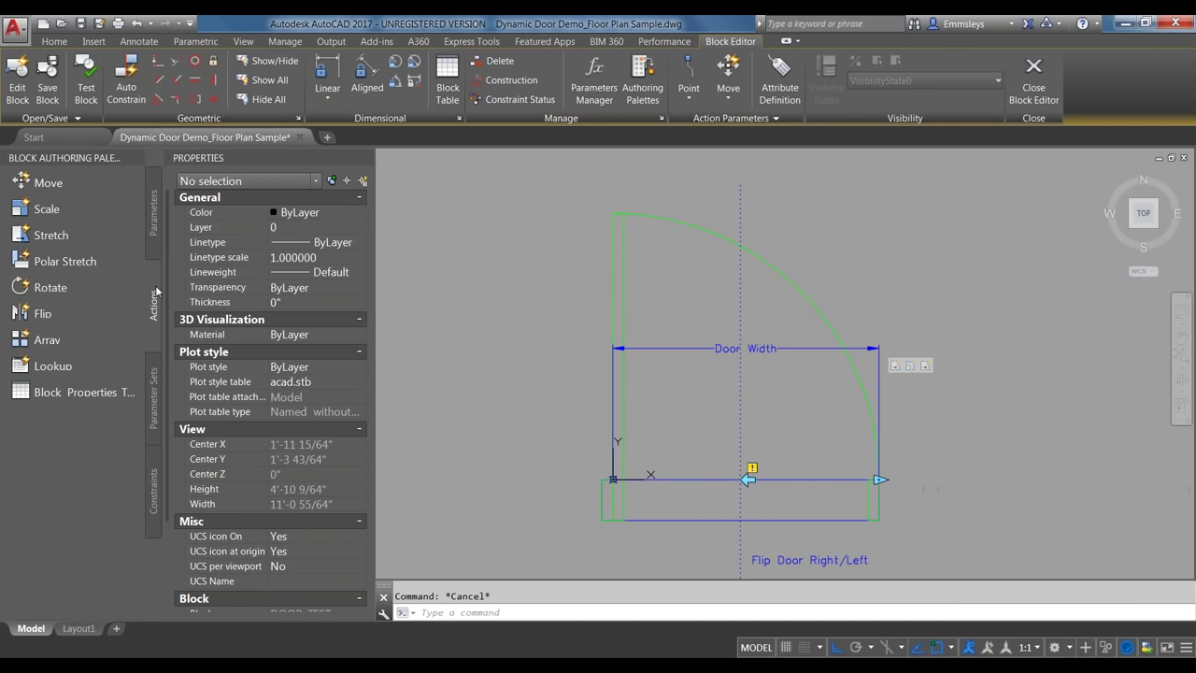
Attach a flip action to Flip Door Right/Left covering the door jamb and swing arc
{"action": "left_click", "coordinate": [47, 314]}
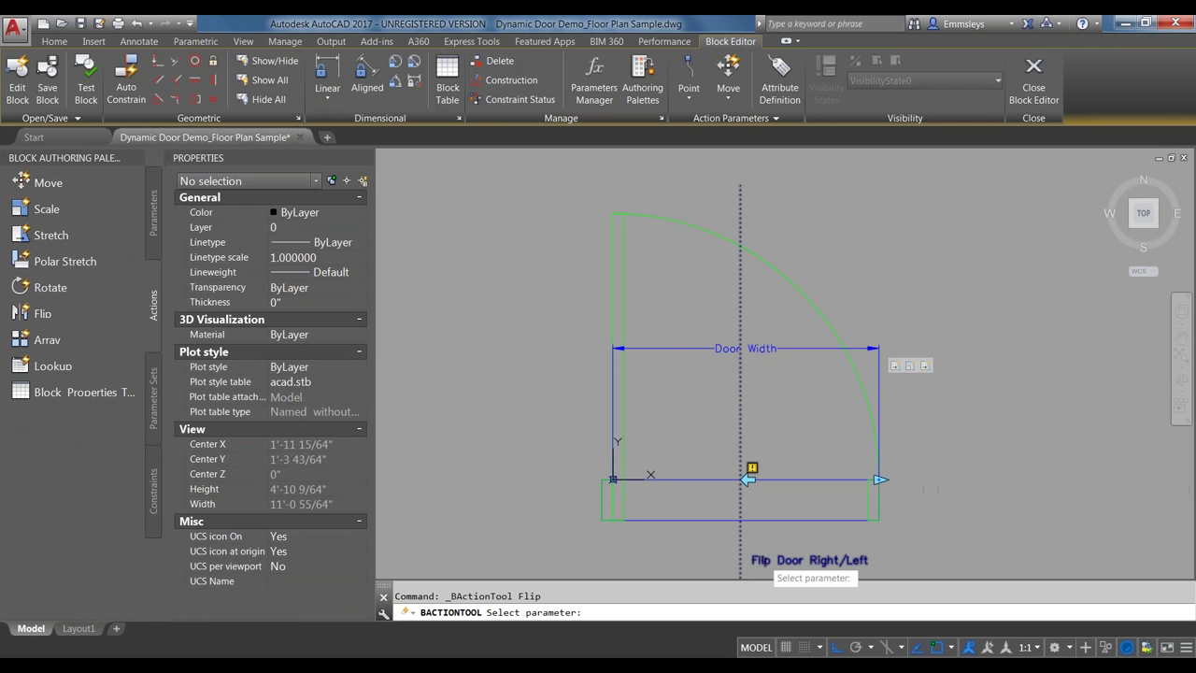
{"action": "left_click", "coordinate": [761, 561]}
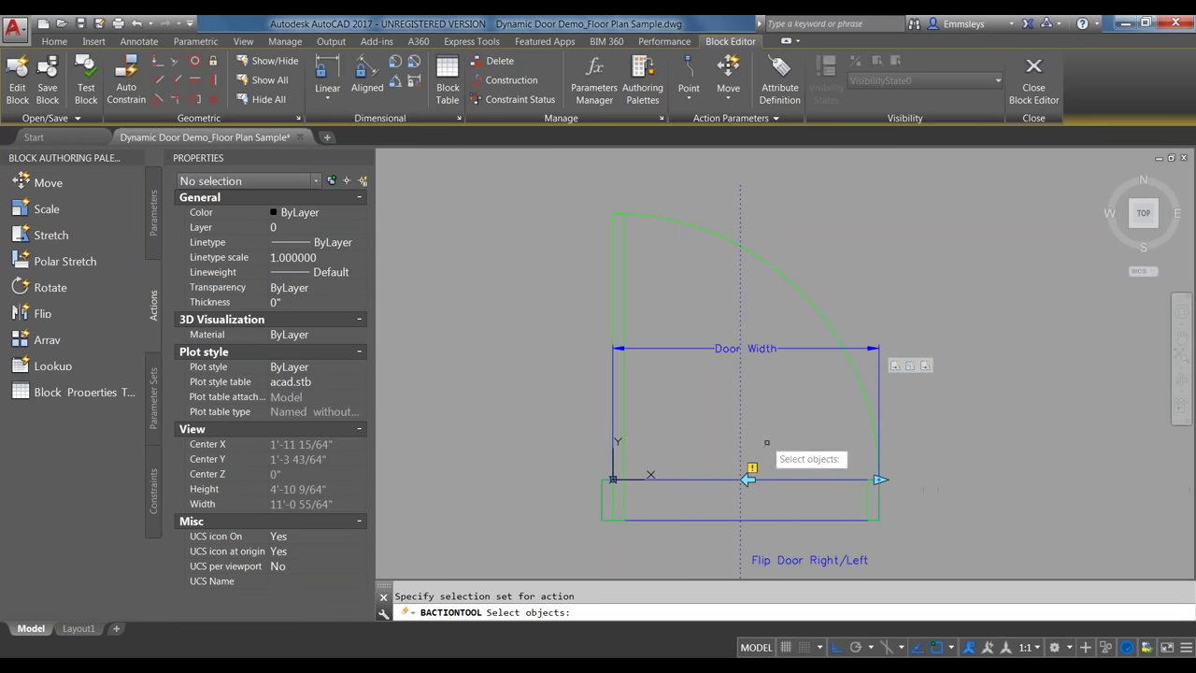
{"action": "left_click", "coordinate": [627, 300]}
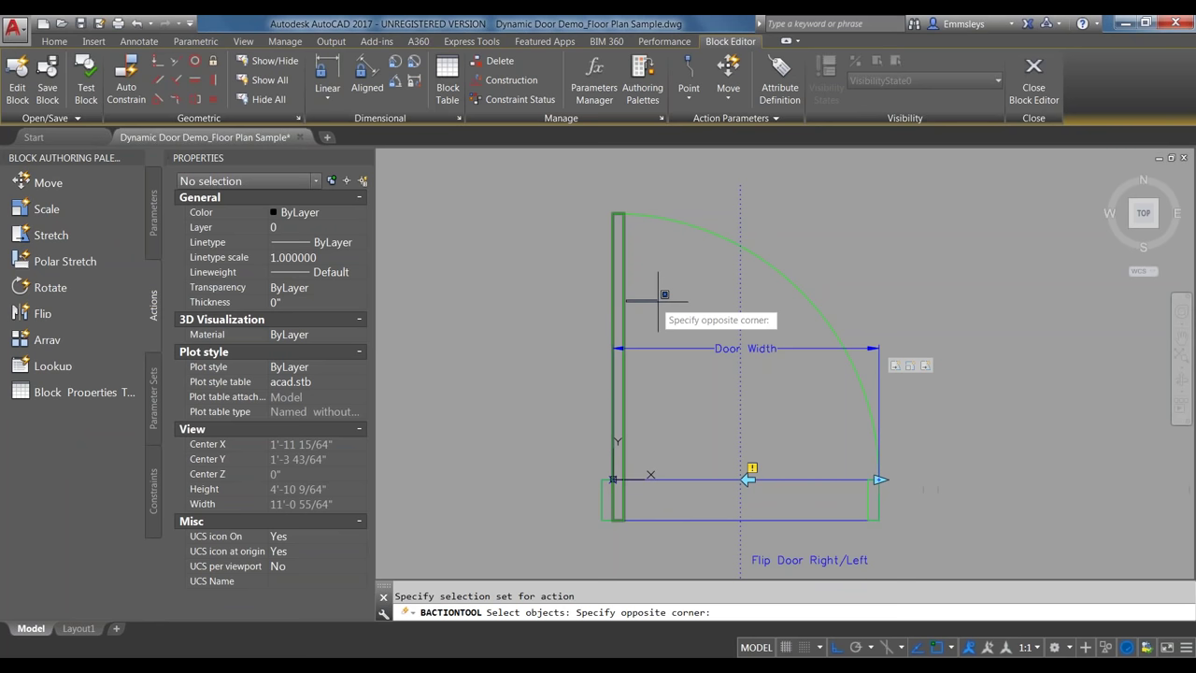
{"action": "left_click", "coordinate": [620, 297]}
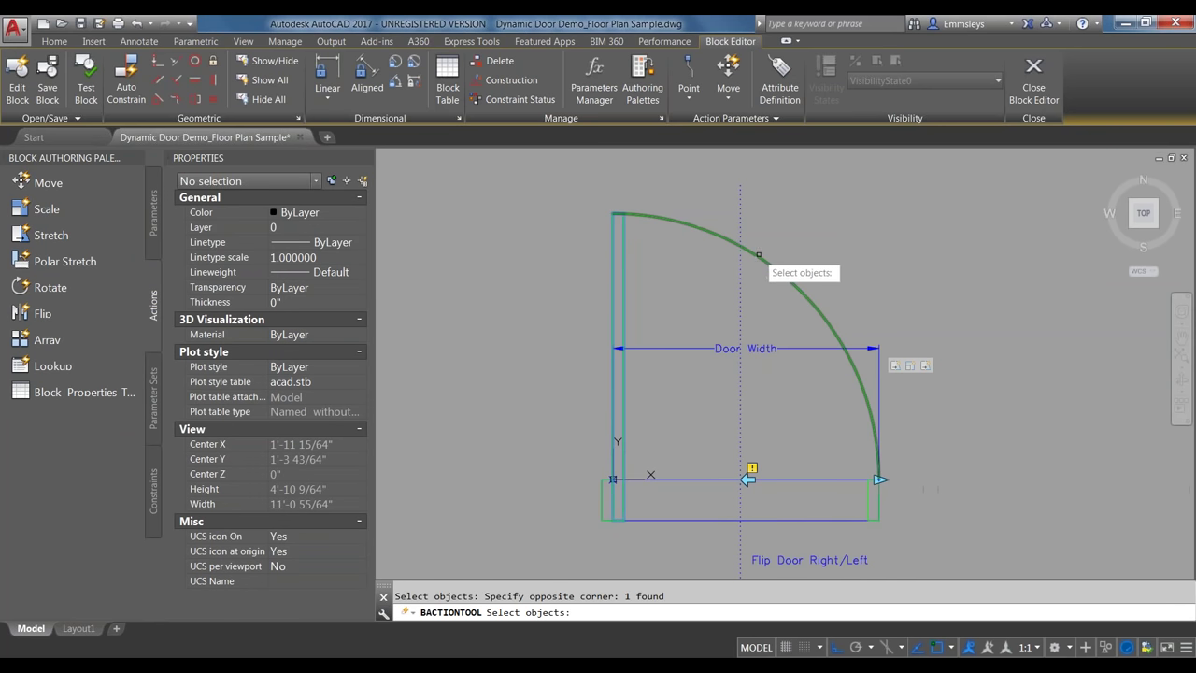
{"action": "left_click", "coordinate": [759, 254]}
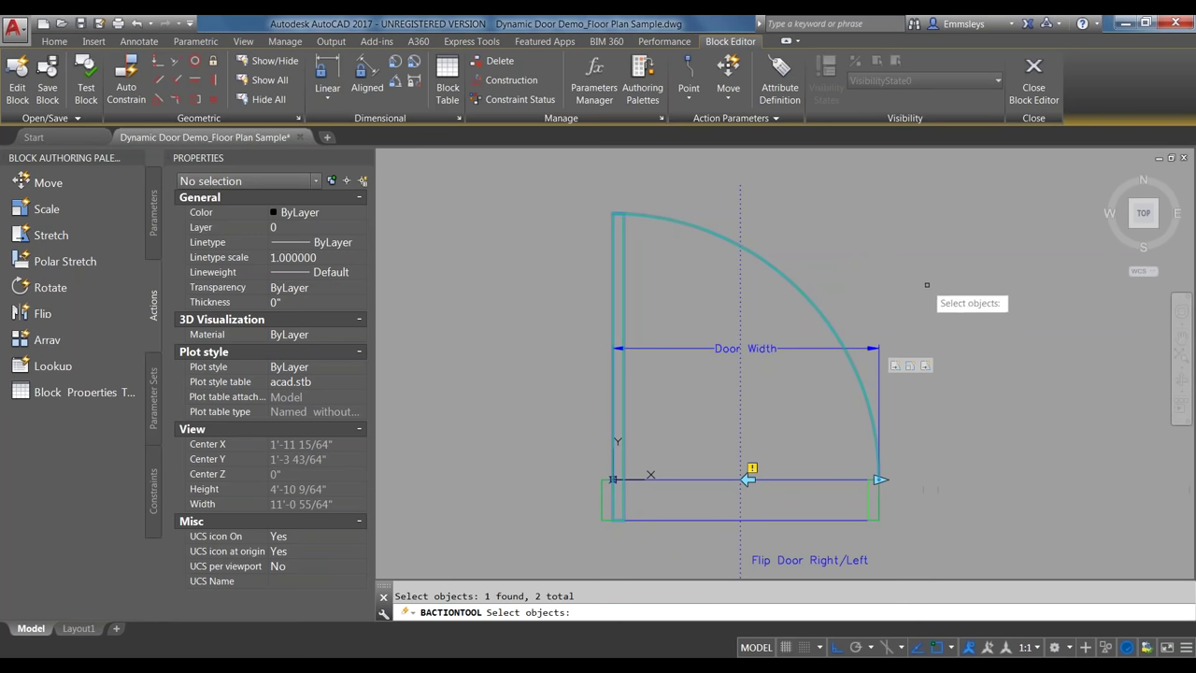
{"action": "key", "text": "Return"}
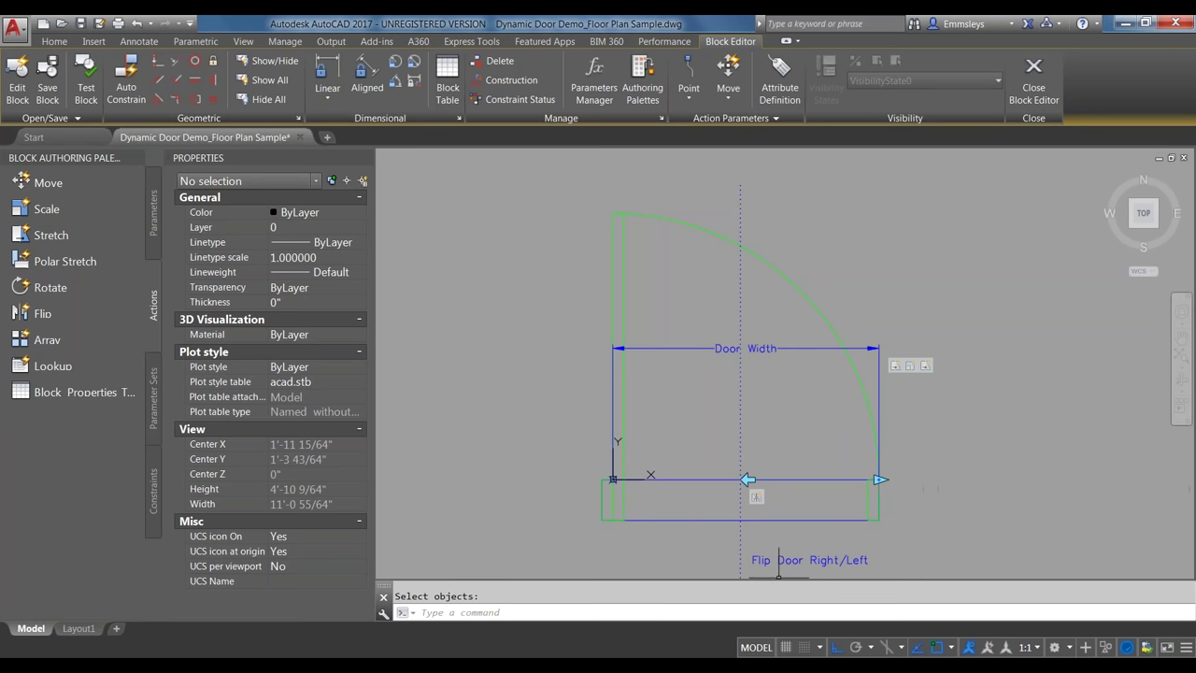
Give the flip action a new selection set containing all objects in the block
{"action": "left_click", "coordinate": [759, 498]}
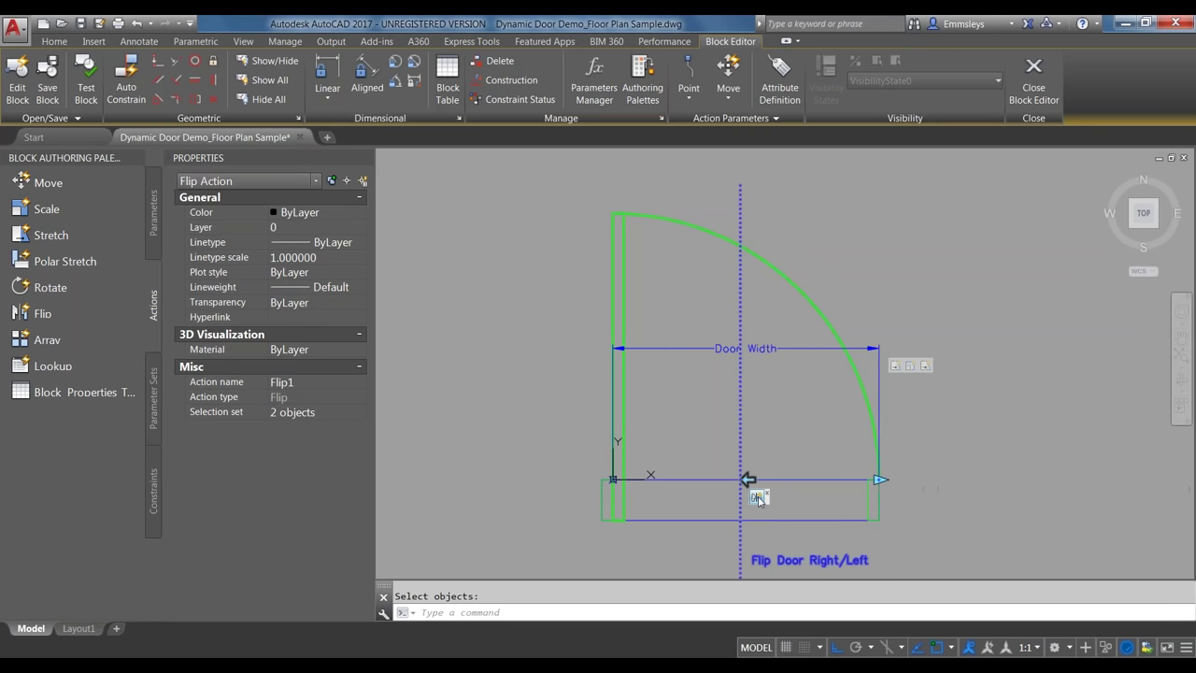
{"action": "right_click", "coordinate": [759, 498]}
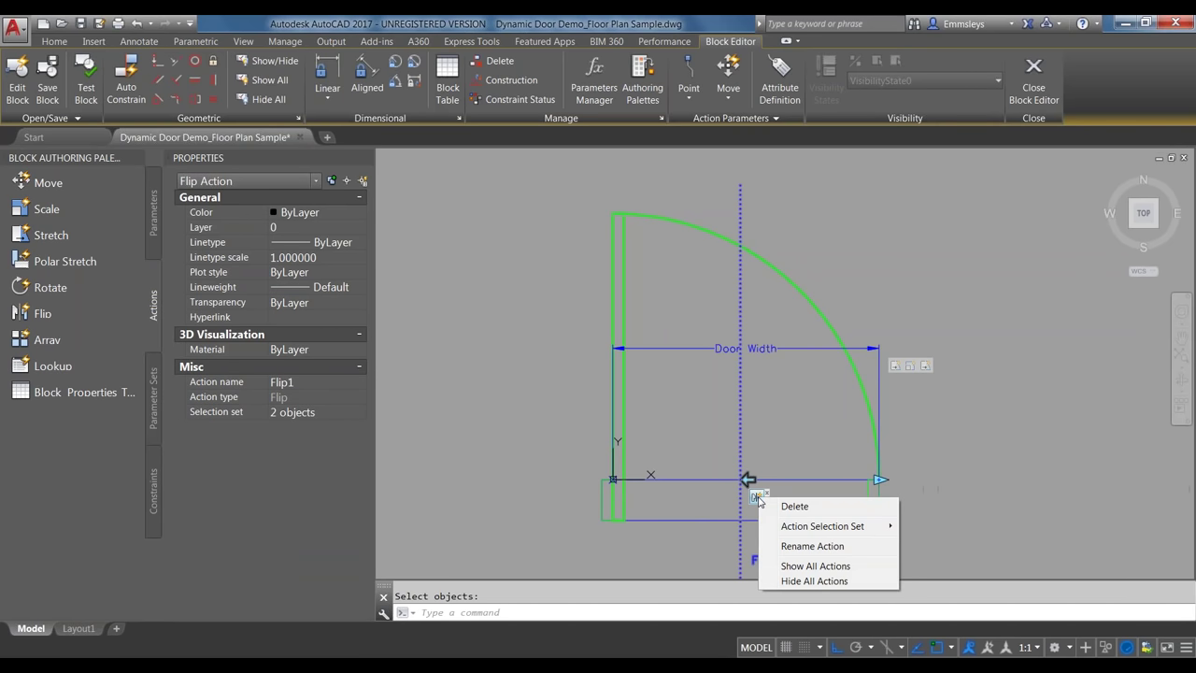
{"action": "mouse_move", "coordinate": [788, 531]}
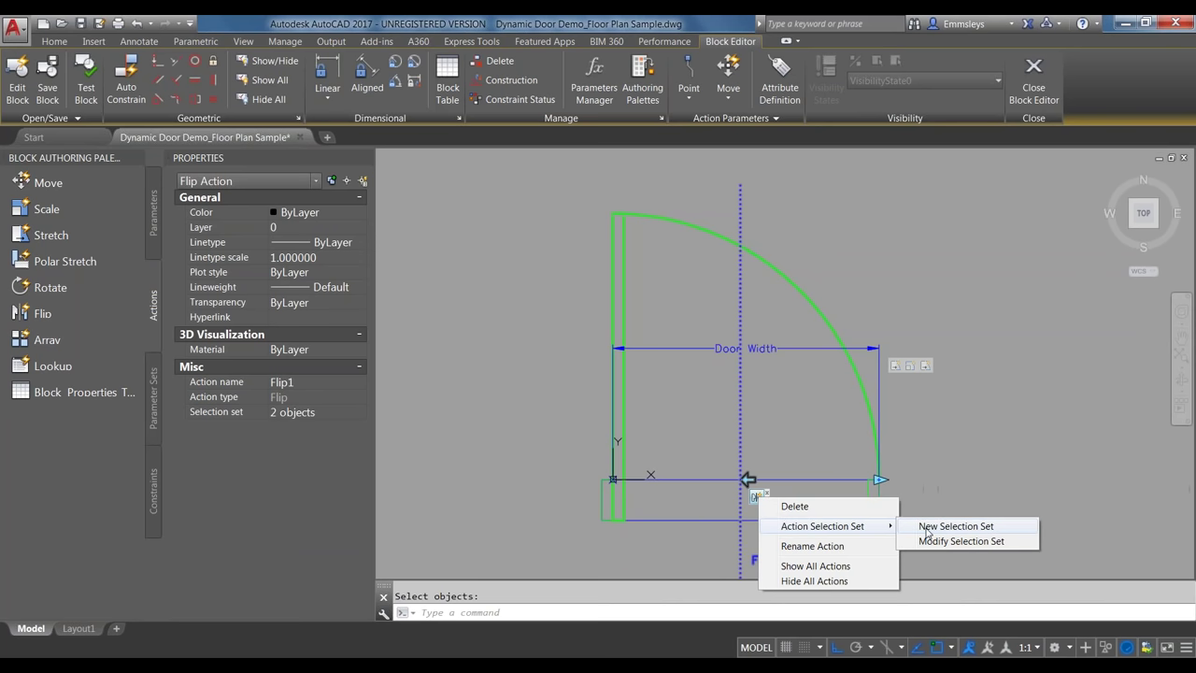
{"action": "left_click", "coordinate": [928, 530]}
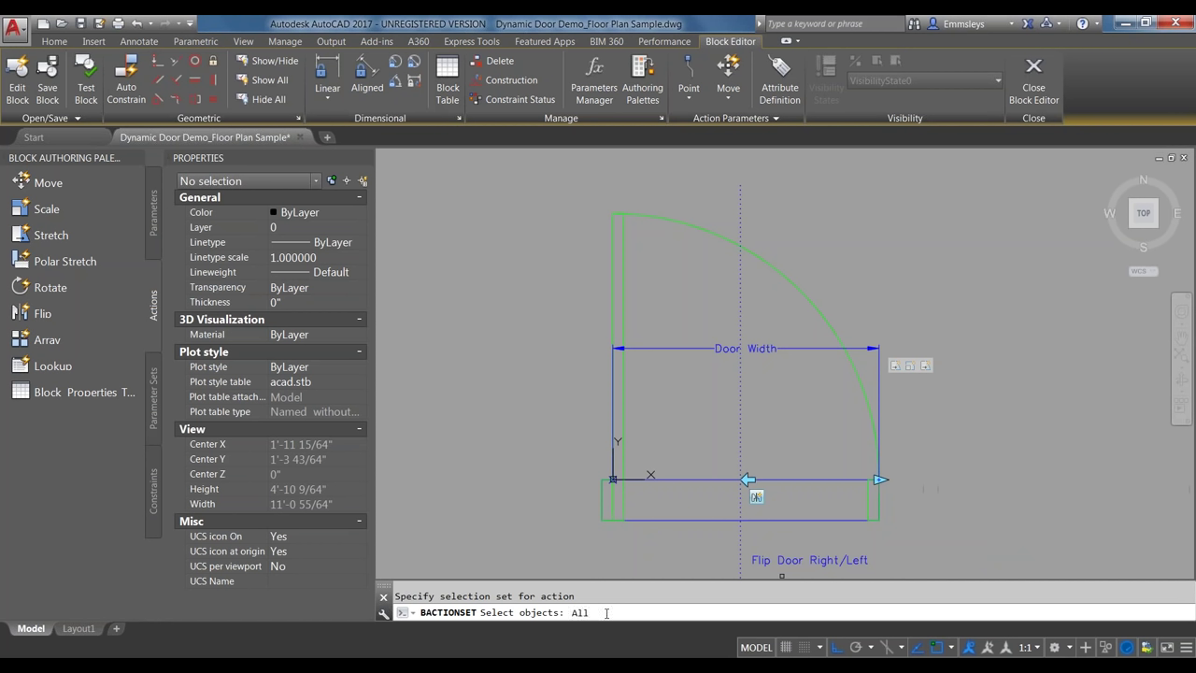
{"action": "key", "text": "Return"}
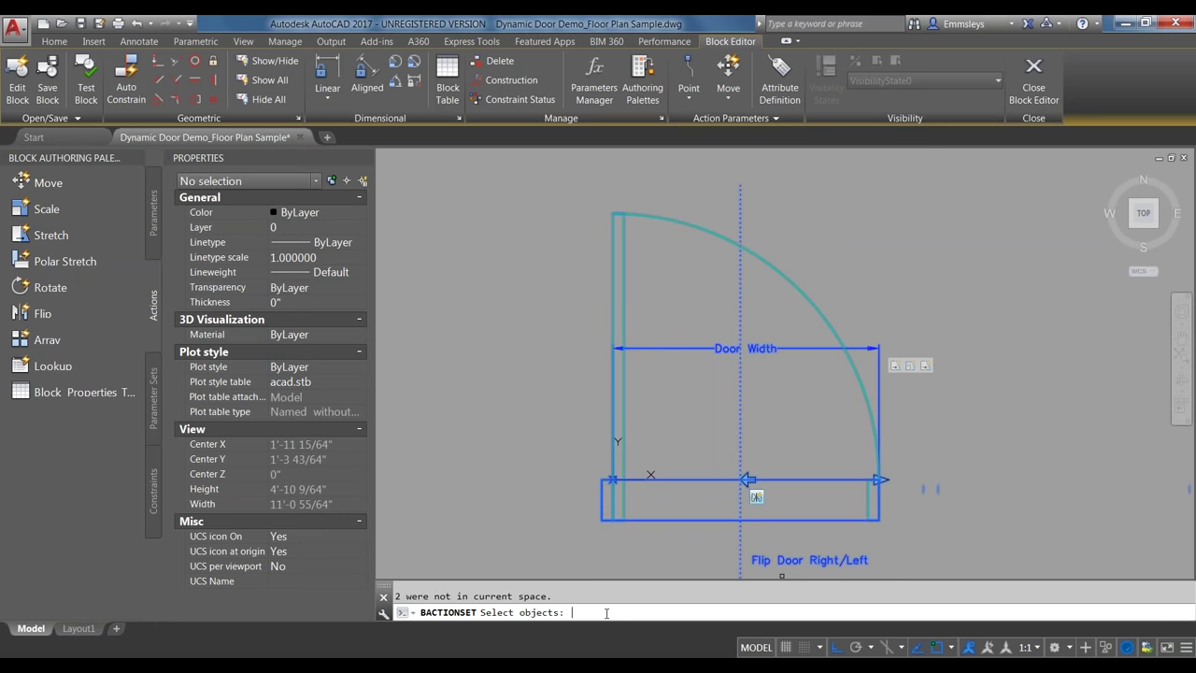
{"action": "key", "text": "Return"}
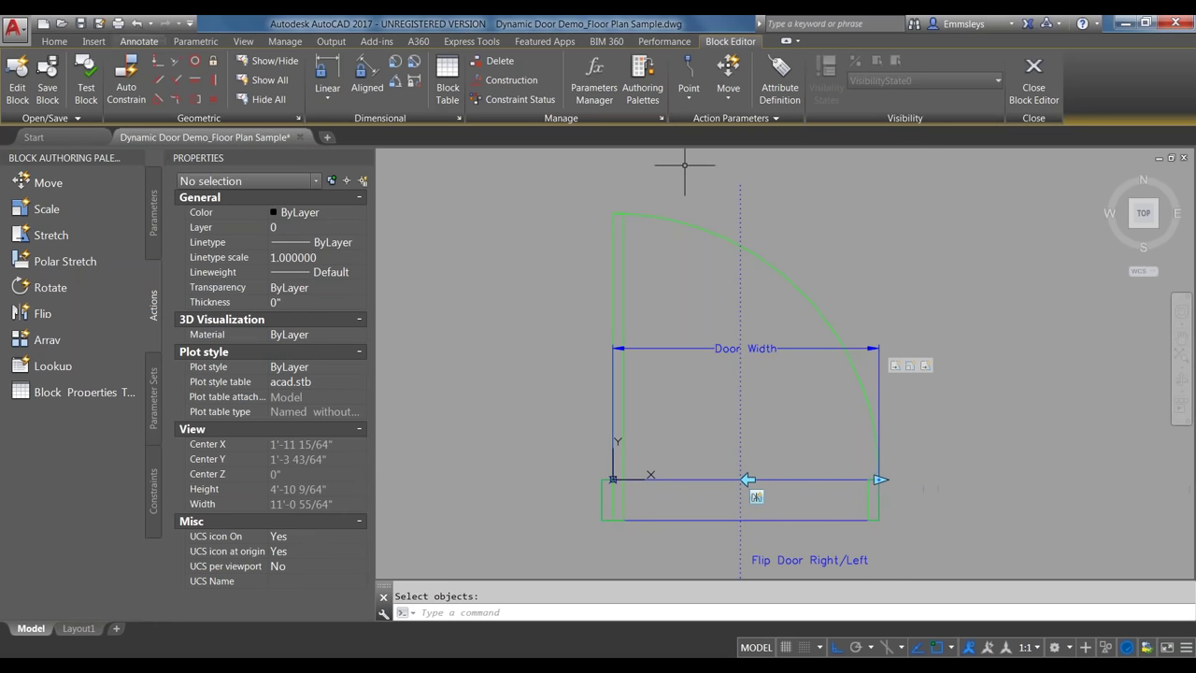
{"action": "left_click", "coordinate": [84, 81]}
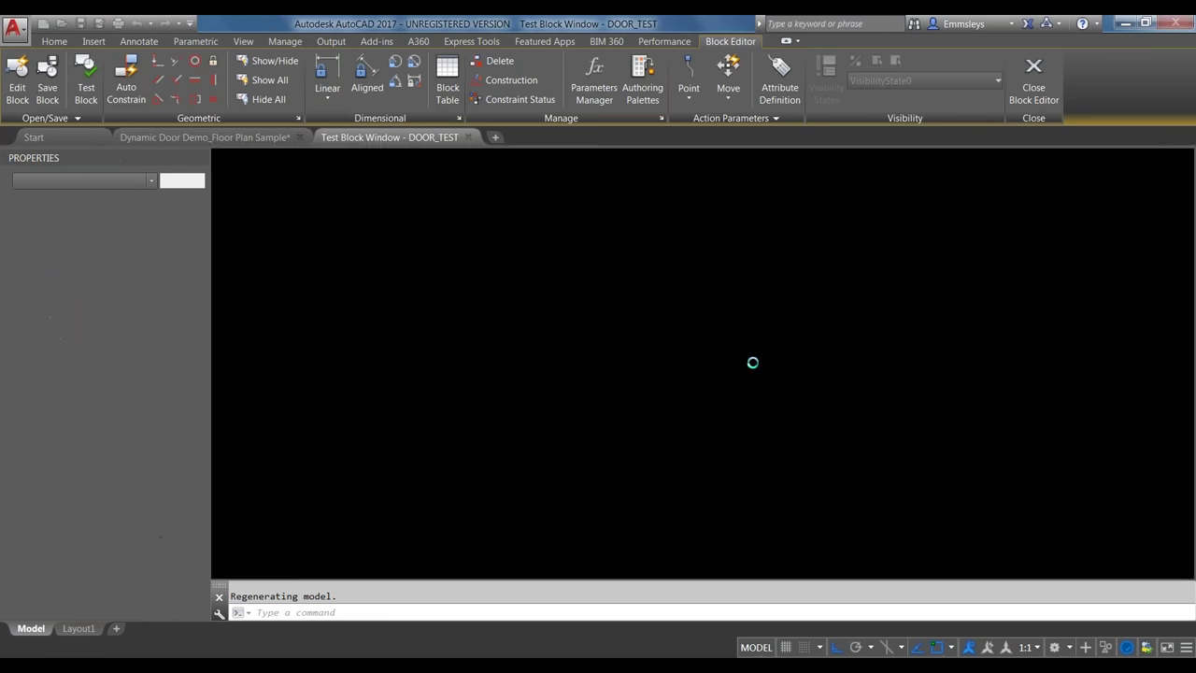
Select the test door and flip its swing left, then back right
{"action": "scroll", "coordinate": [743, 356], "scroll_direction": "up", "scroll_amount": 2}
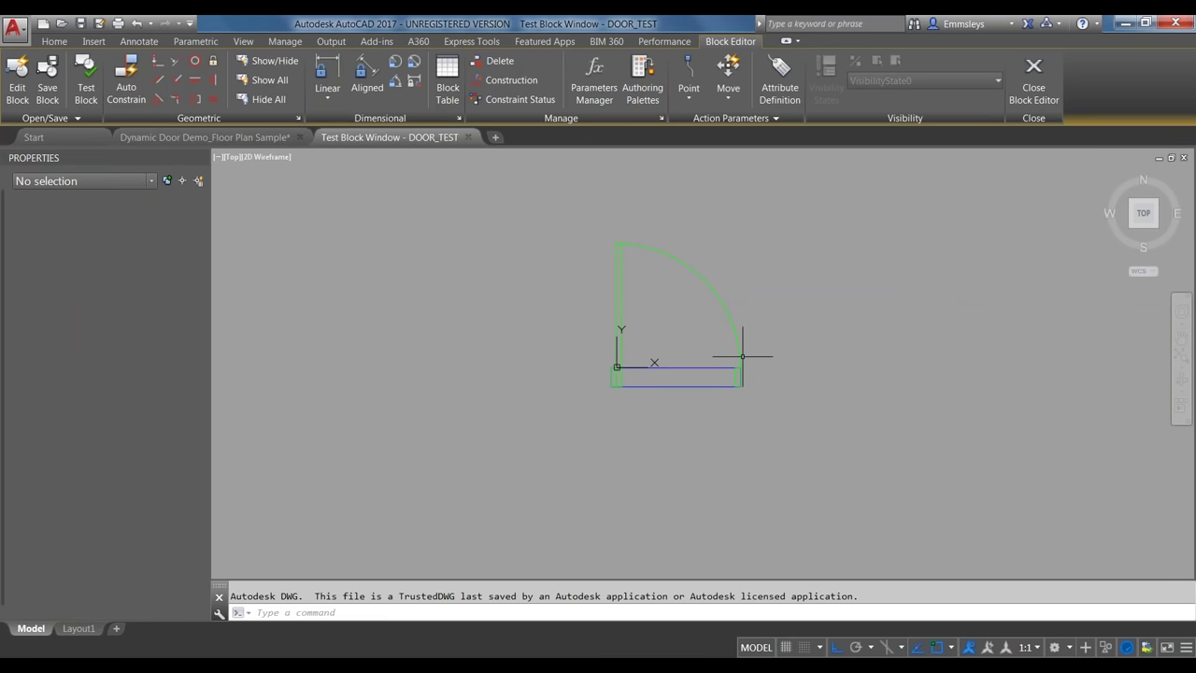
{"action": "scroll", "coordinate": [743, 353], "scroll_direction": "up", "scroll_amount": 2}
{"action": "middle_click_drag", "start_coordinate": [801, 328], "coordinate": [809, 451]}
{"action": "left_click", "coordinate": [745, 467]}
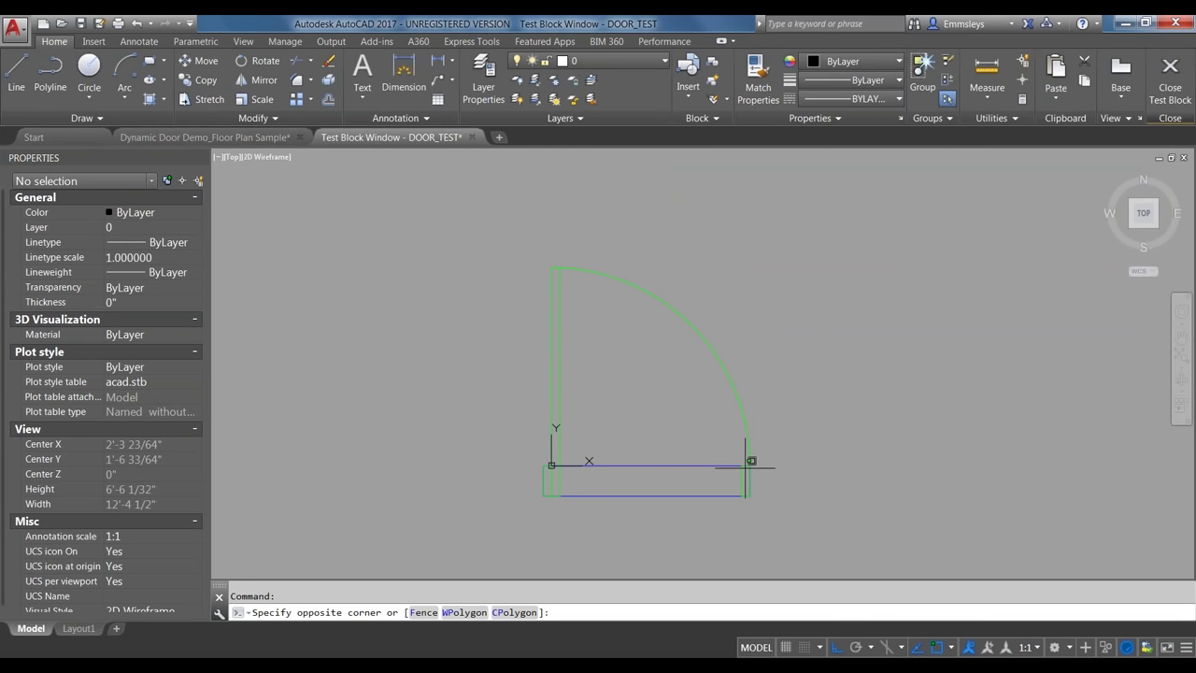
{"action": "left_click", "coordinate": [734, 491]}
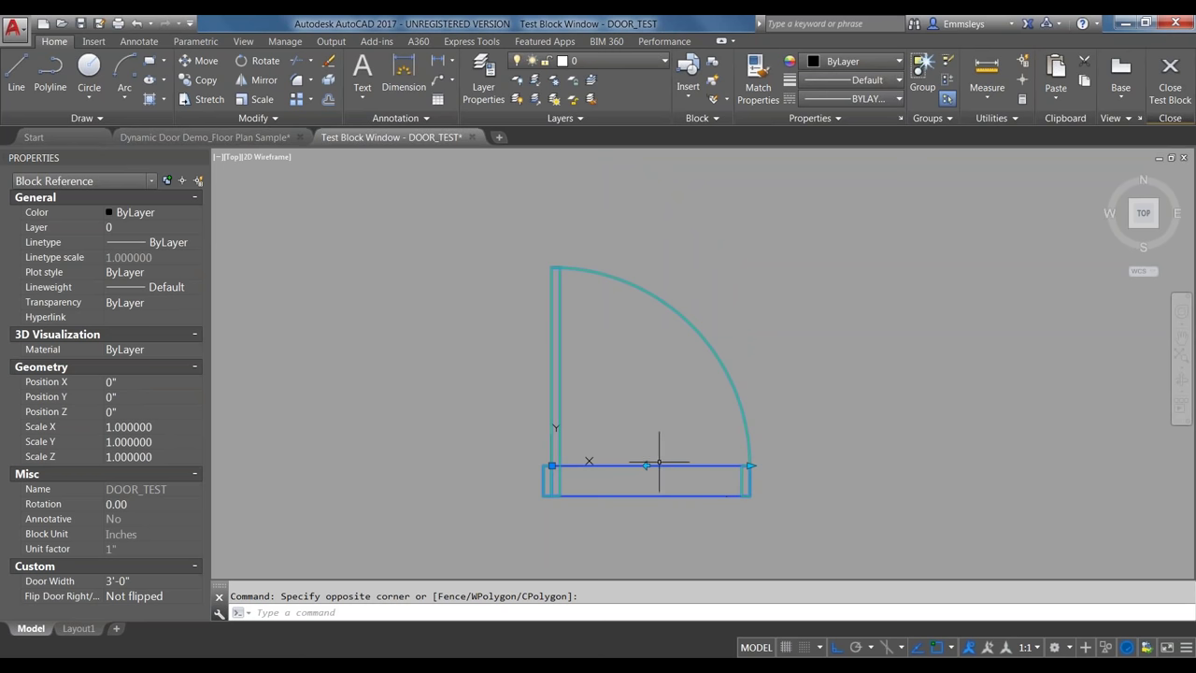
{"action": "left_click", "coordinate": [647, 464]}
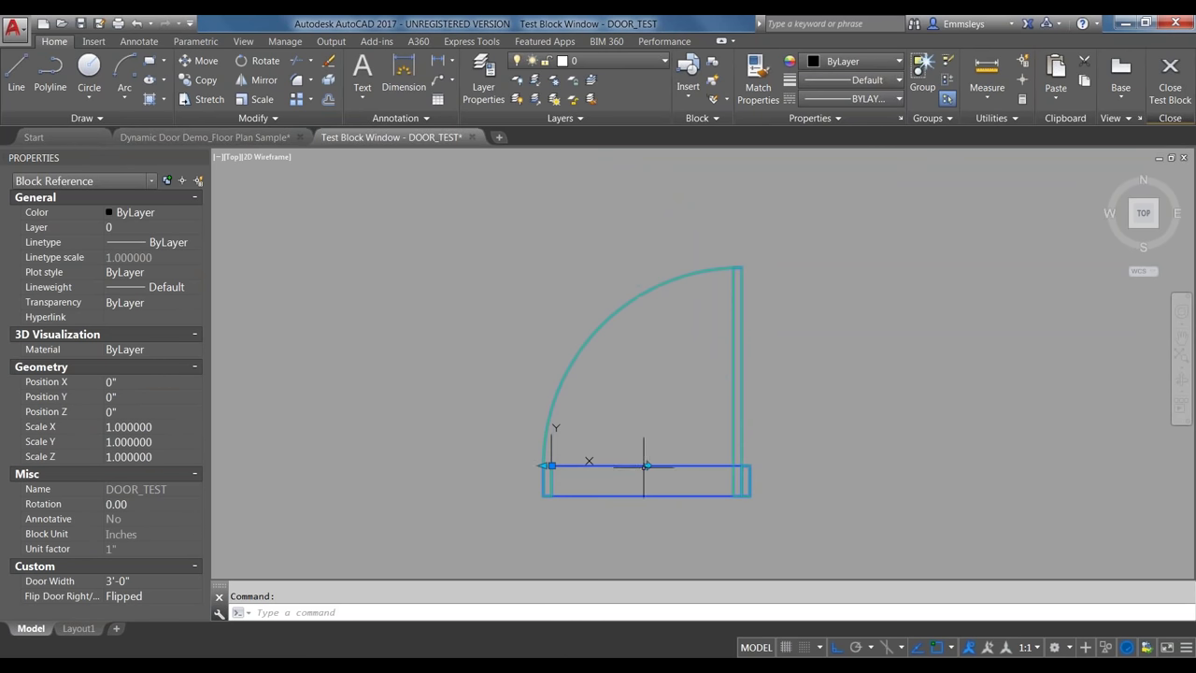
{"action": "left_click", "coordinate": [647, 465]}
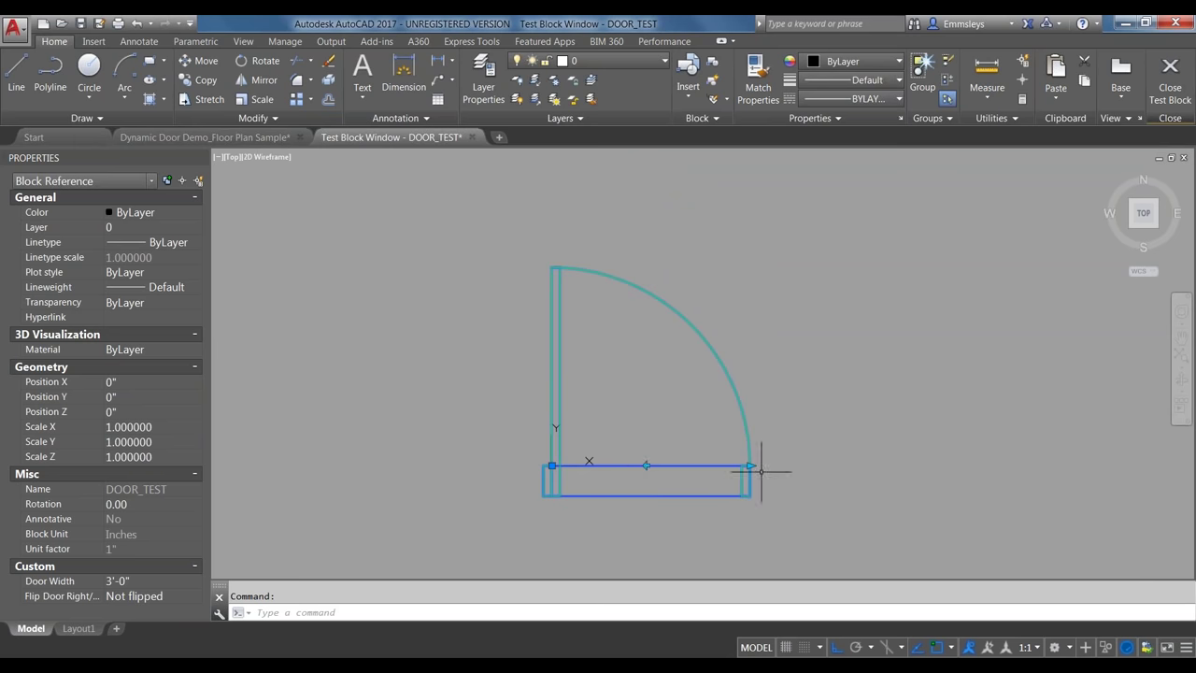
Widen the door to 3'-8", then to 6'-6"
{"action": "left_click", "coordinate": [751, 464]}
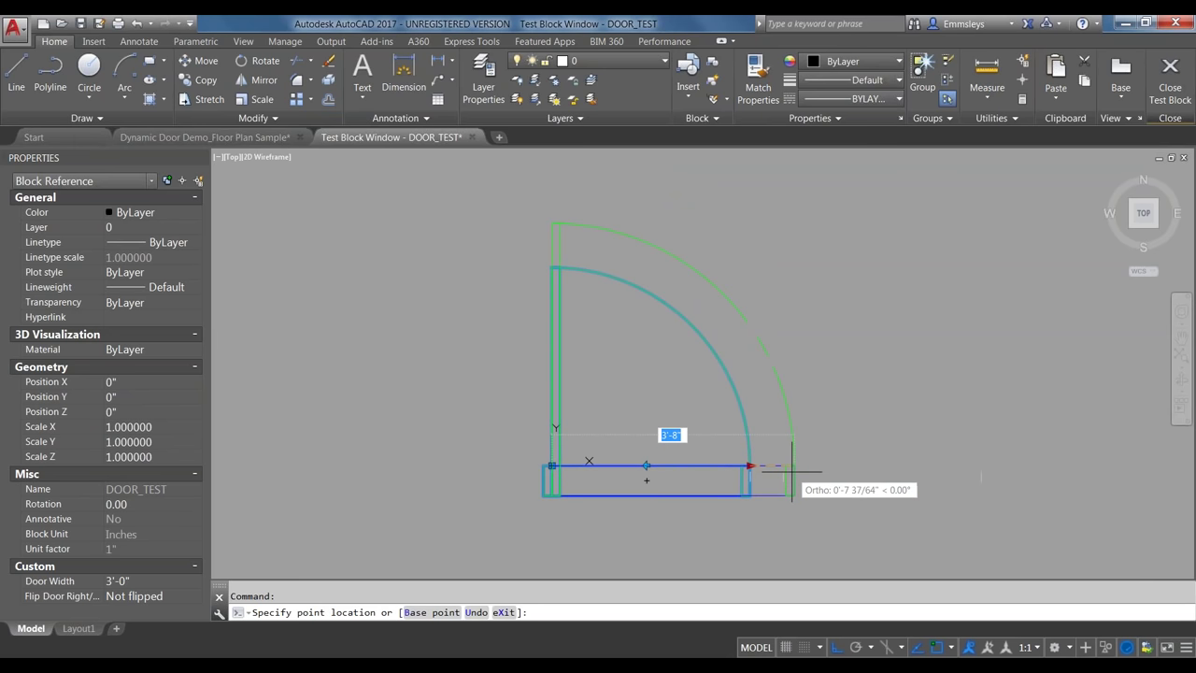
{"action": "left_click", "coordinate": [791, 470]}
{"action": "left_click", "coordinate": [797, 461]}
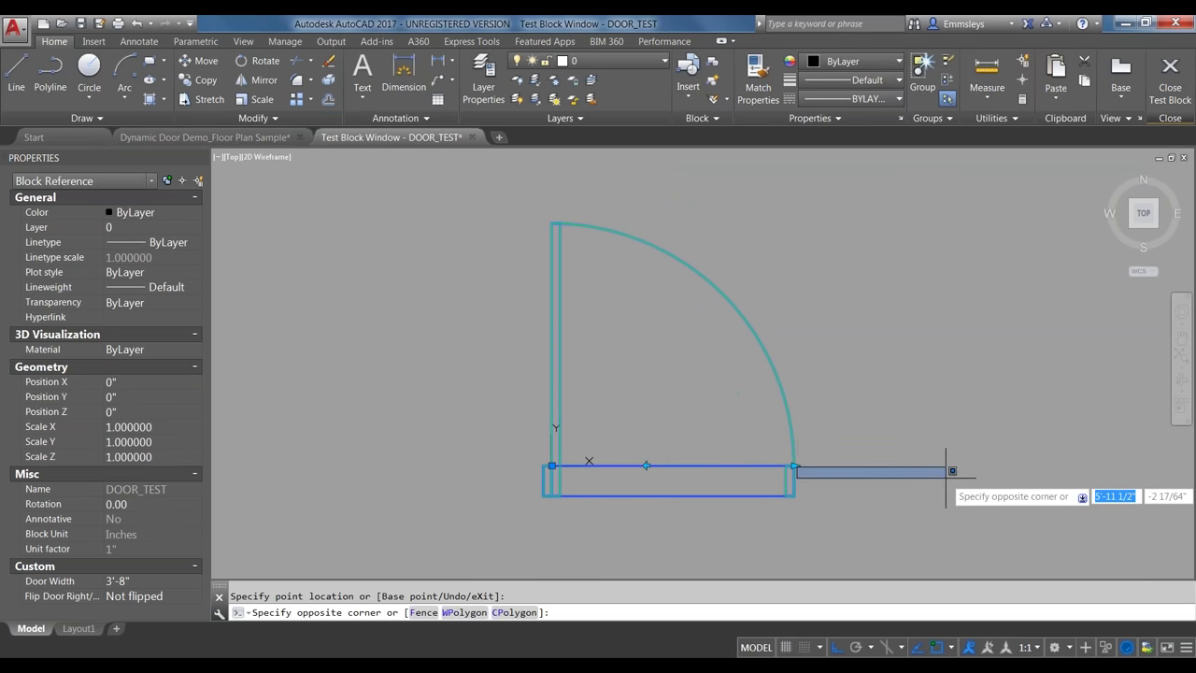
{"action": "left_click", "coordinate": [797, 465]}
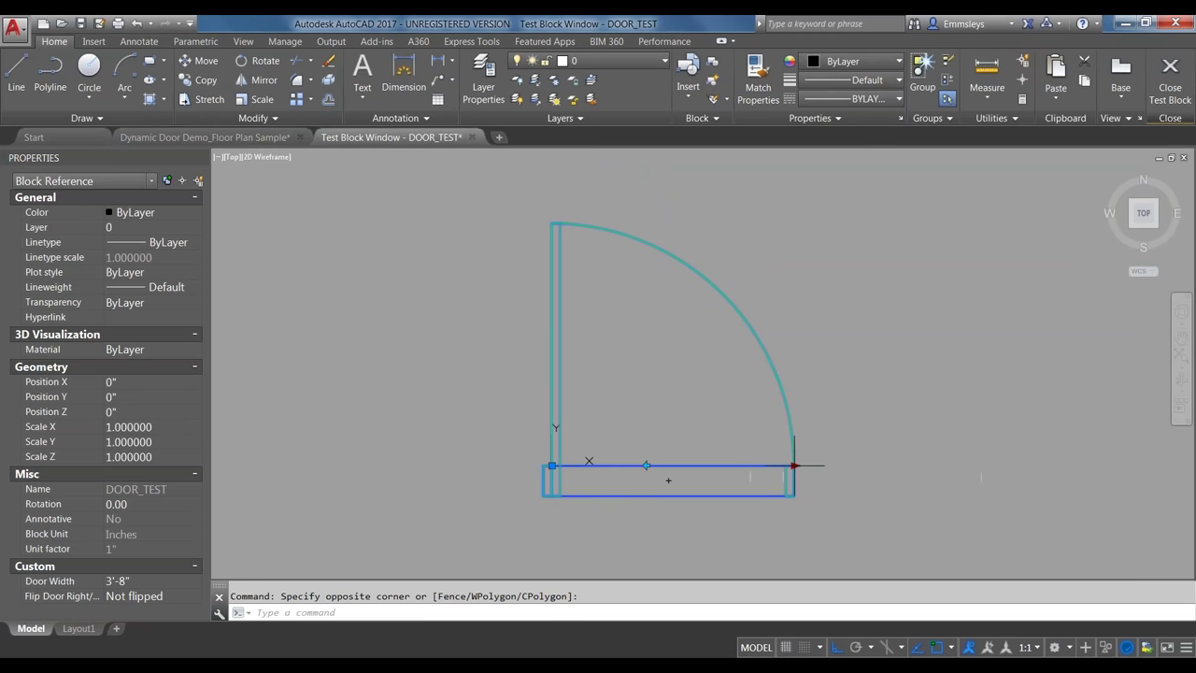
{"action": "left_click", "coordinate": [794, 465]}
{"action": "left_click", "coordinate": [1019, 468]}
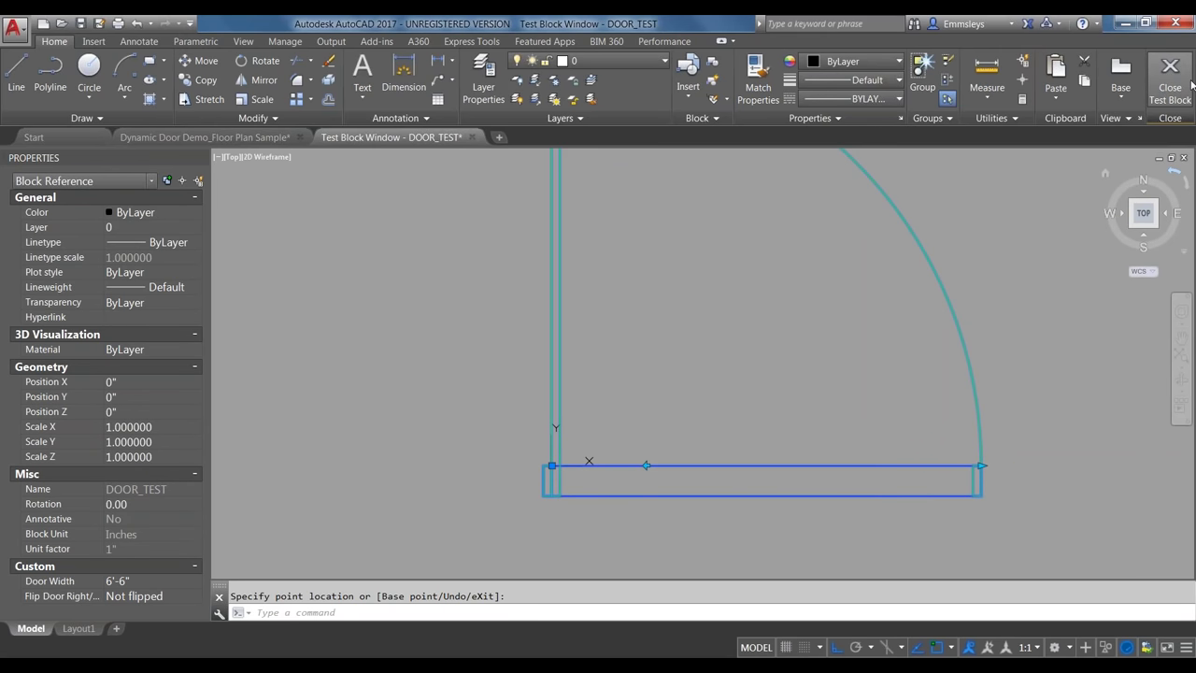
Close the test window, then select and deselect the Door Width parameter in the Block Editor
{"action": "left_click", "coordinate": [1188, 94]}
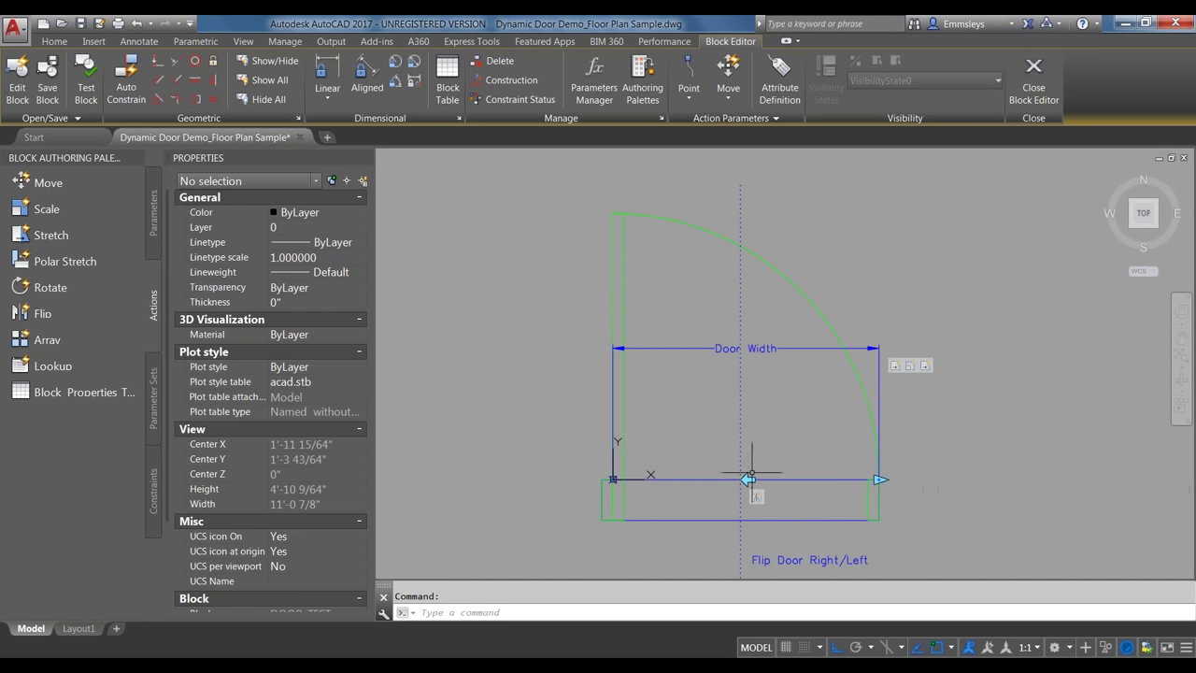
{"action": "left_click", "coordinate": [877, 478]}
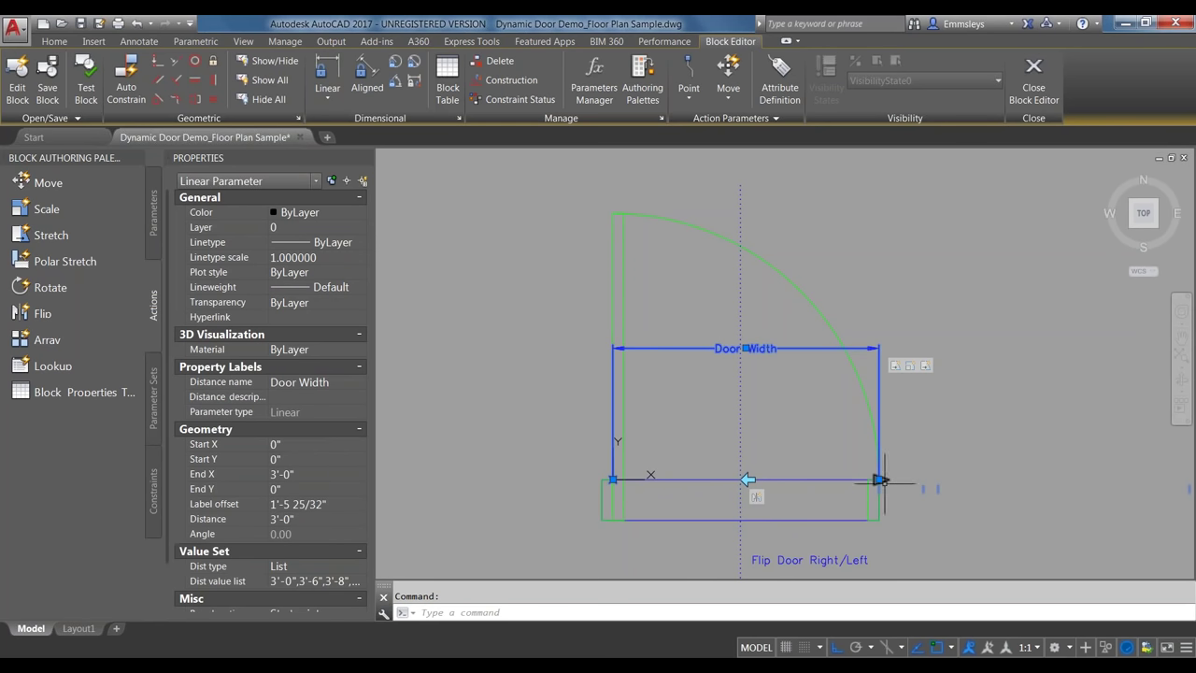
{"action": "key", "text": "Escape"}
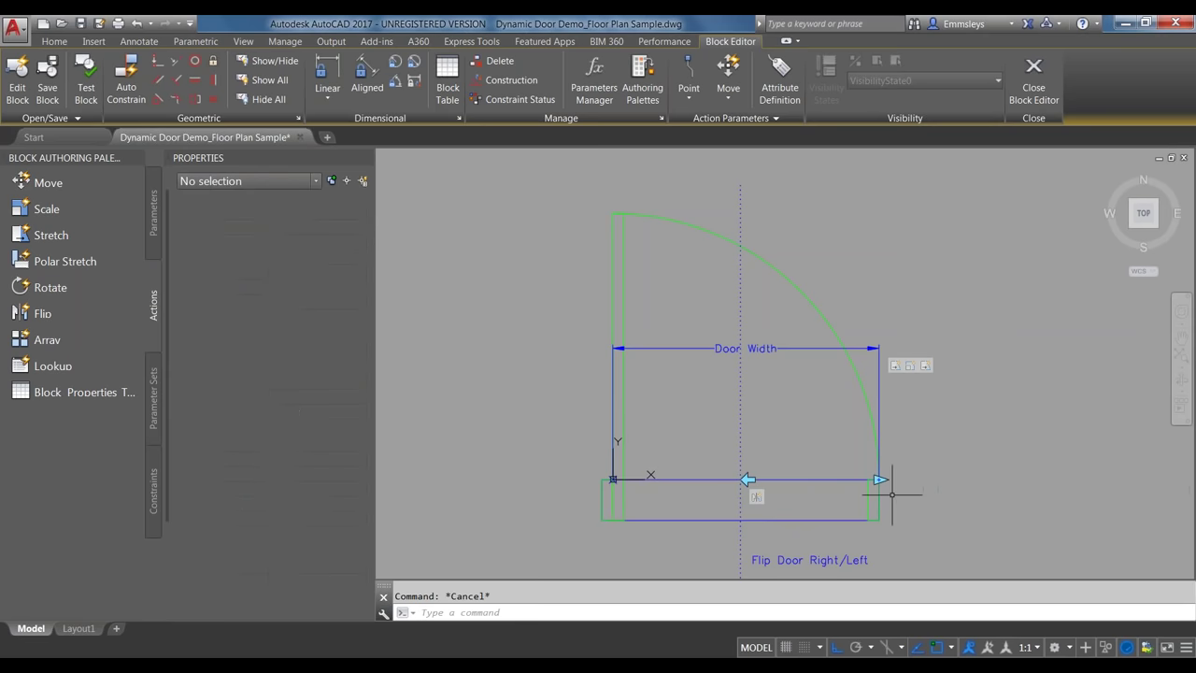
Add a Move action on Door Width's end point that moves the Flip Door Right/Left parameter
{"action": "left_click", "coordinate": [55, 191]}
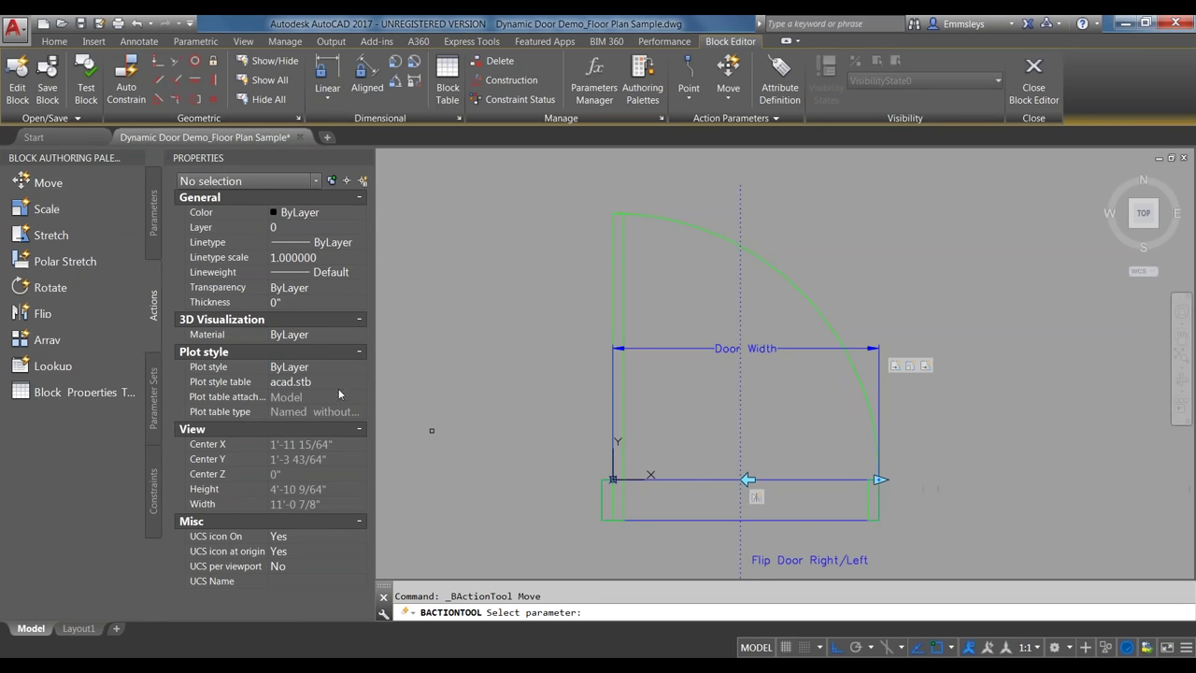
{"action": "left_click", "coordinate": [767, 348]}
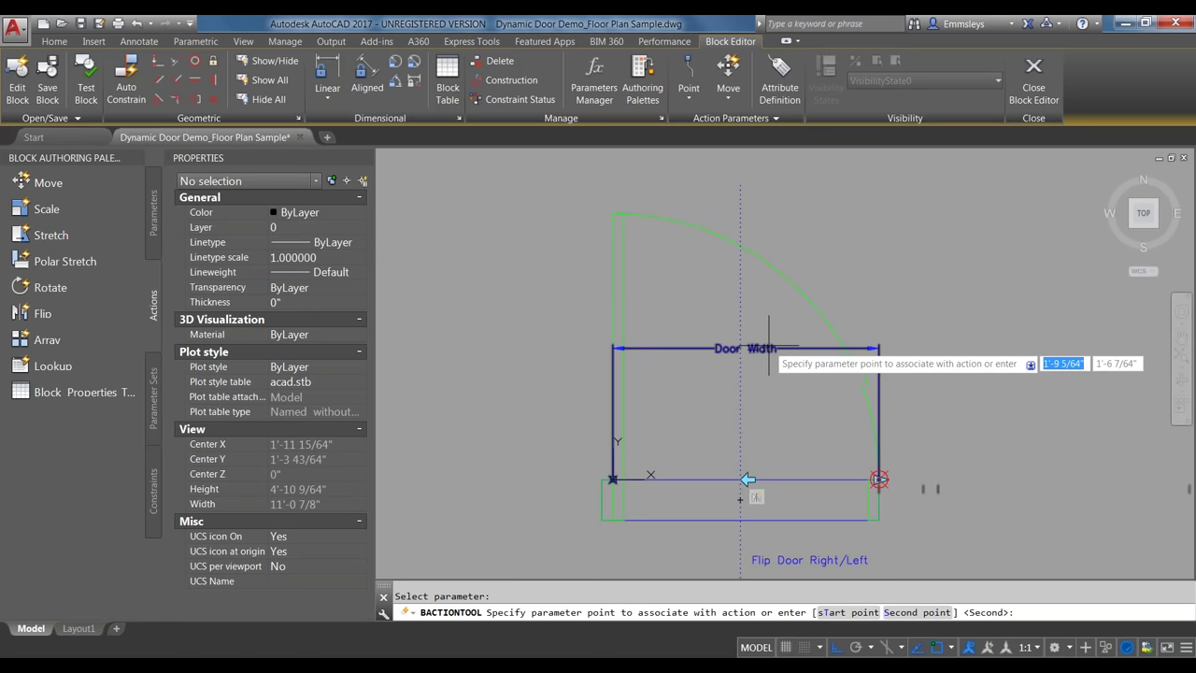
{"action": "left_click", "coordinate": [879, 480]}
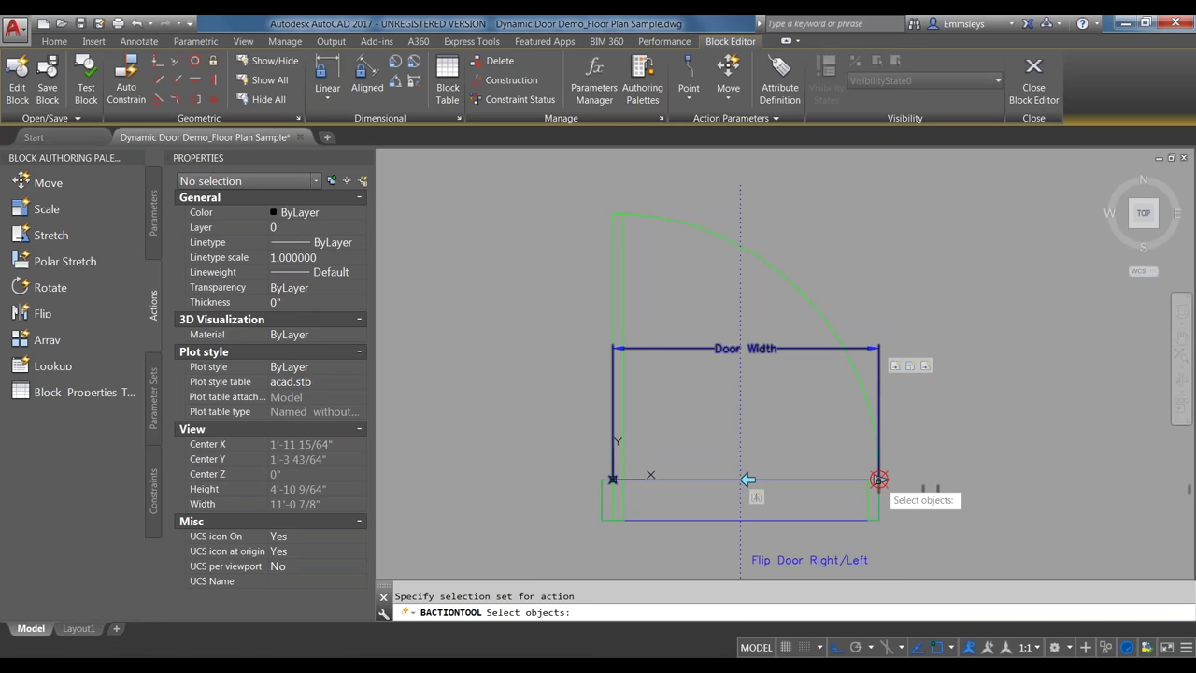
{"action": "left_click", "coordinate": [869, 505]}
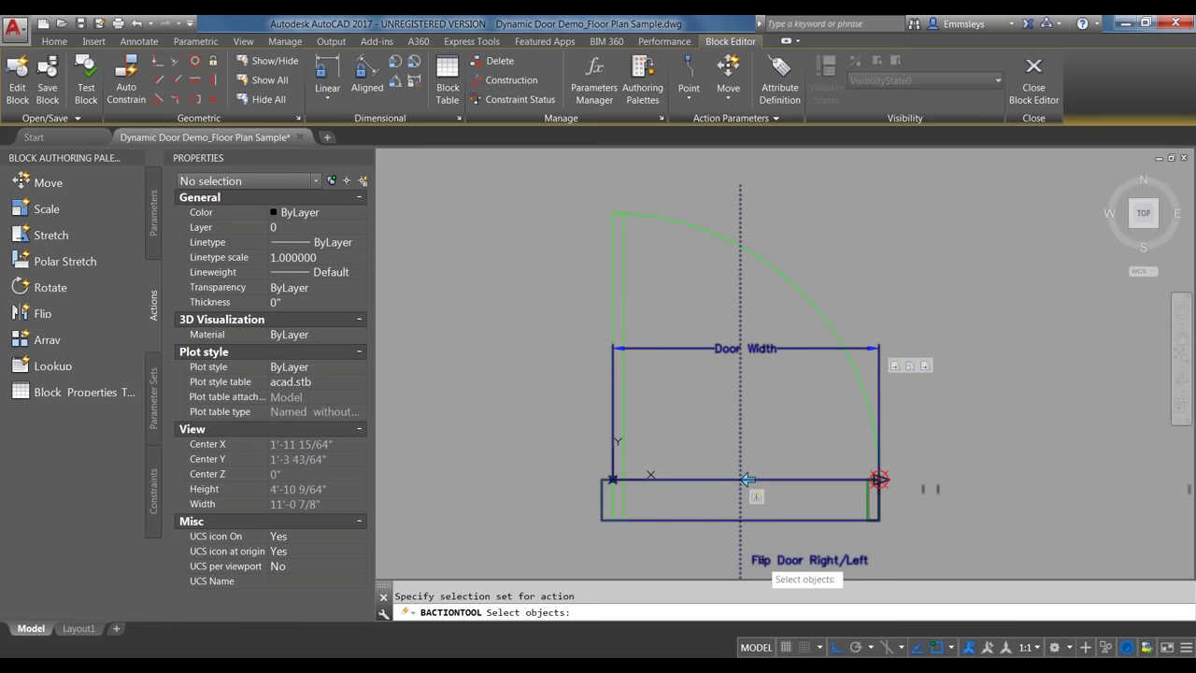
{"action": "left_click", "coordinate": [758, 554]}
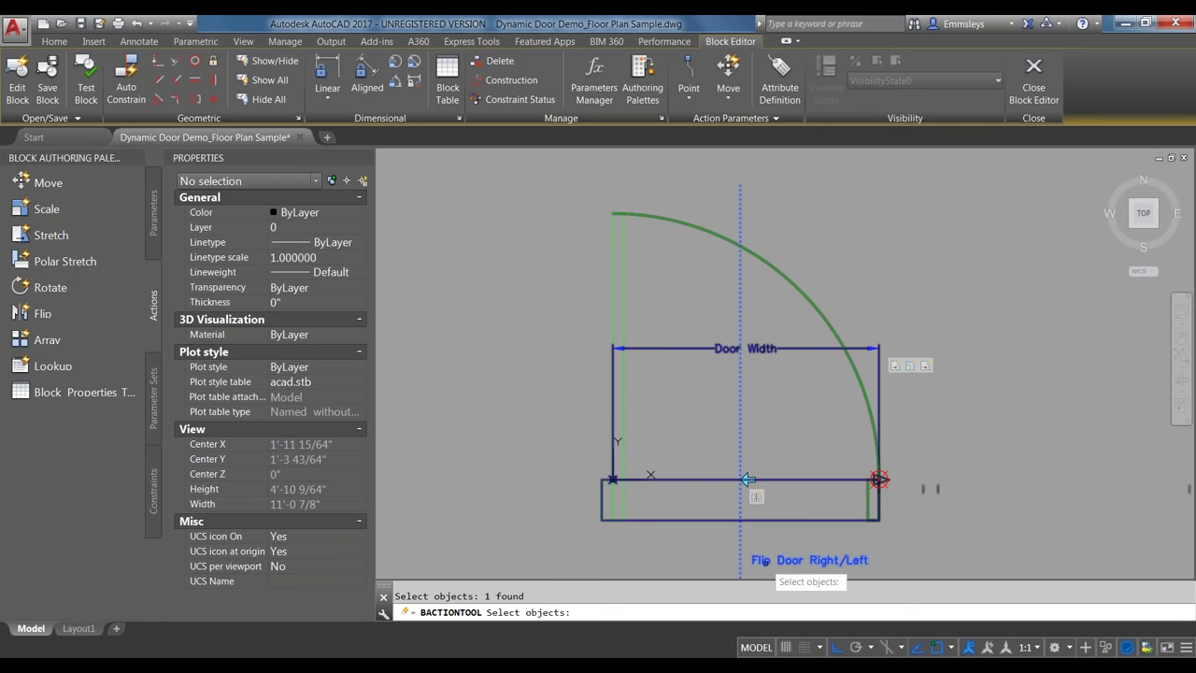
{"action": "key", "text": "Return"}
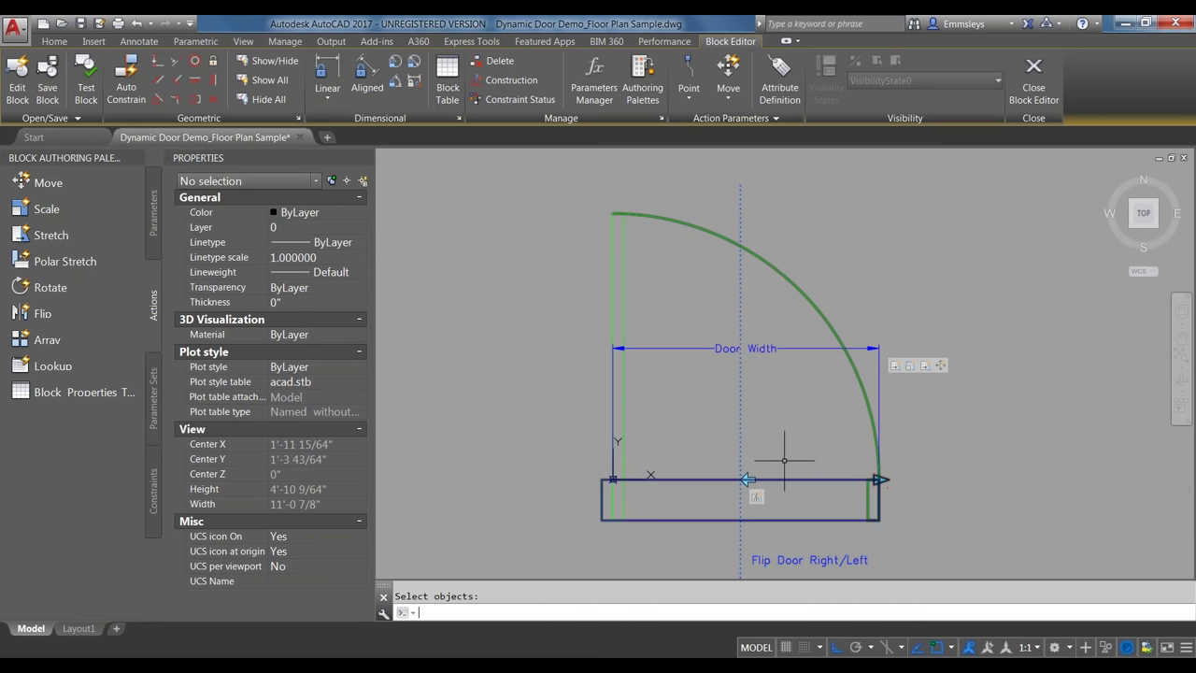
Test the block by setting the door width to 3'-0" and flipping the door both ways
{"action": "left_click", "coordinate": [86, 86]}
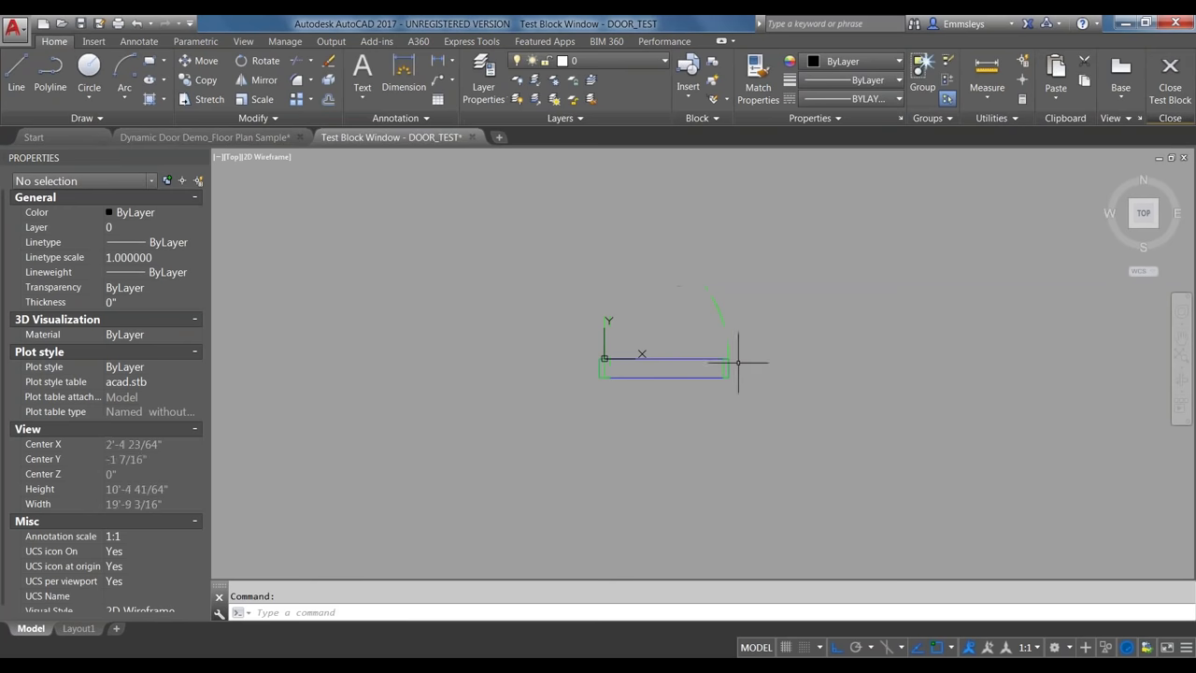
{"action": "left_click", "coordinate": [729, 358]}
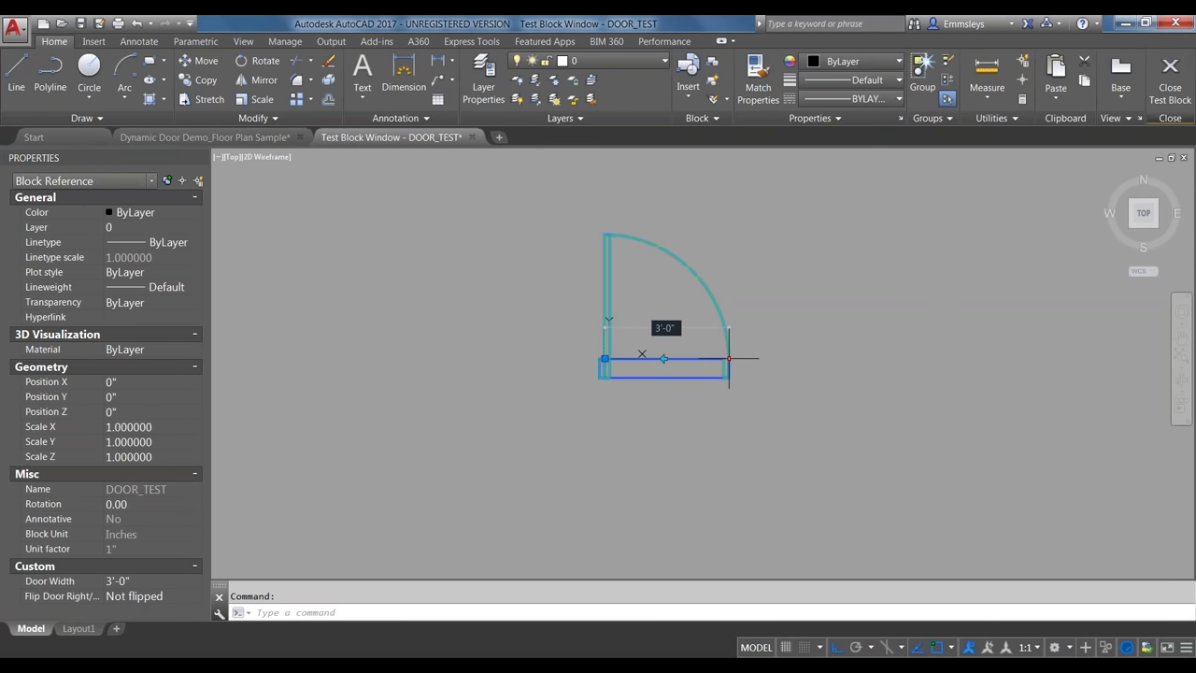
{"action": "left_click", "coordinate": [729, 358]}
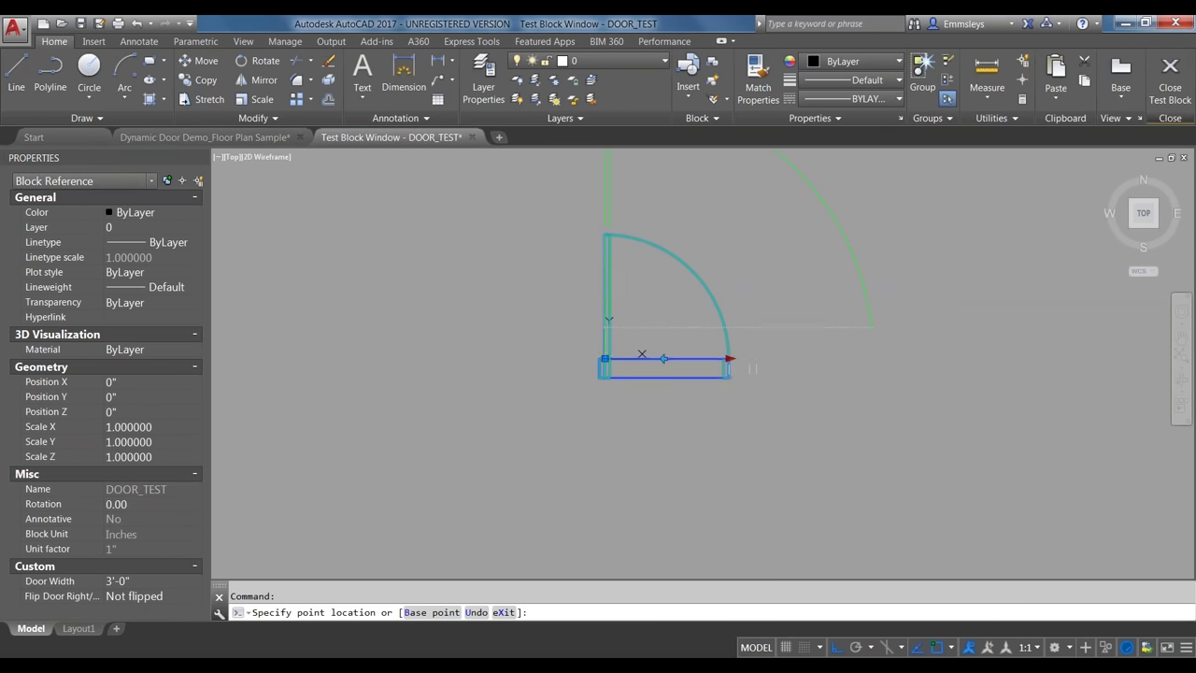
{"action": "left_click", "coordinate": [873, 358]}
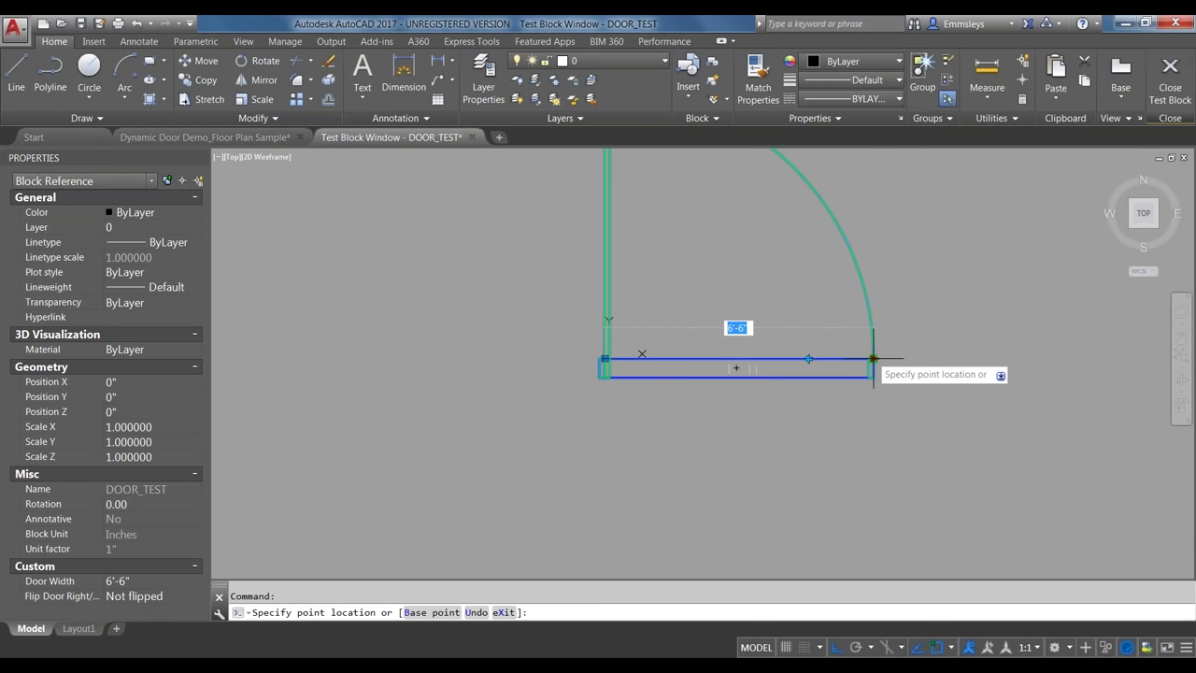
{"action": "left_click", "coordinate": [771, 358]}
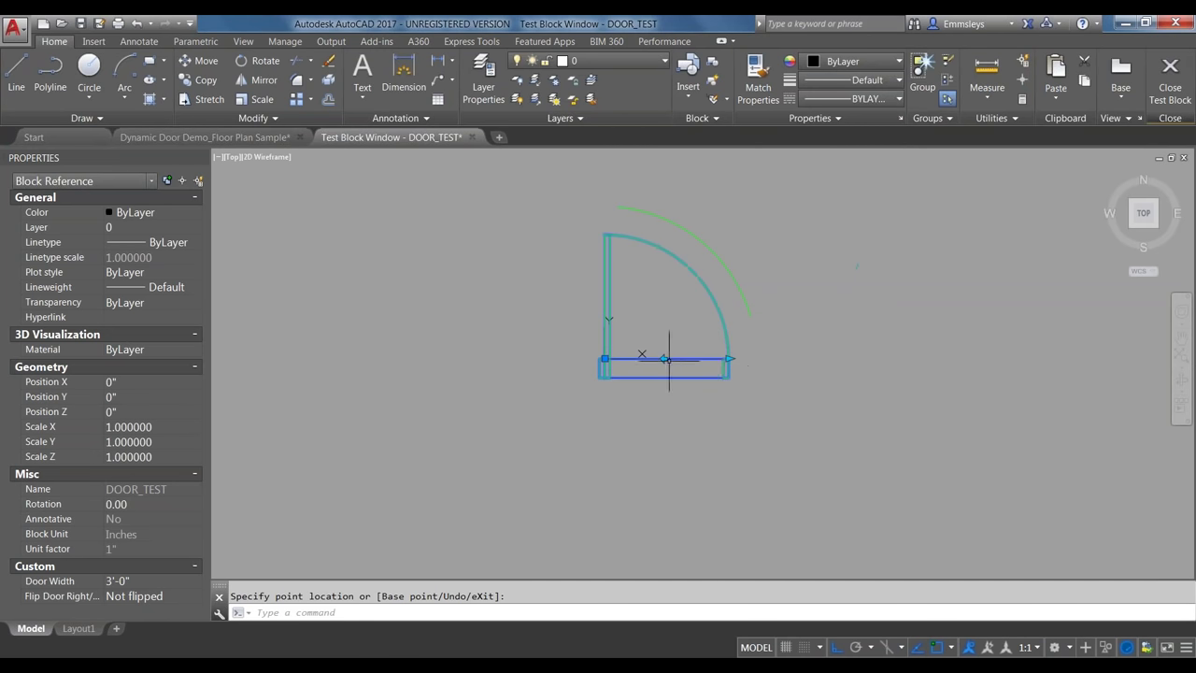
{"action": "left_click", "coordinate": [664, 358]}
{"action": "left_click", "coordinate": [664, 358]}
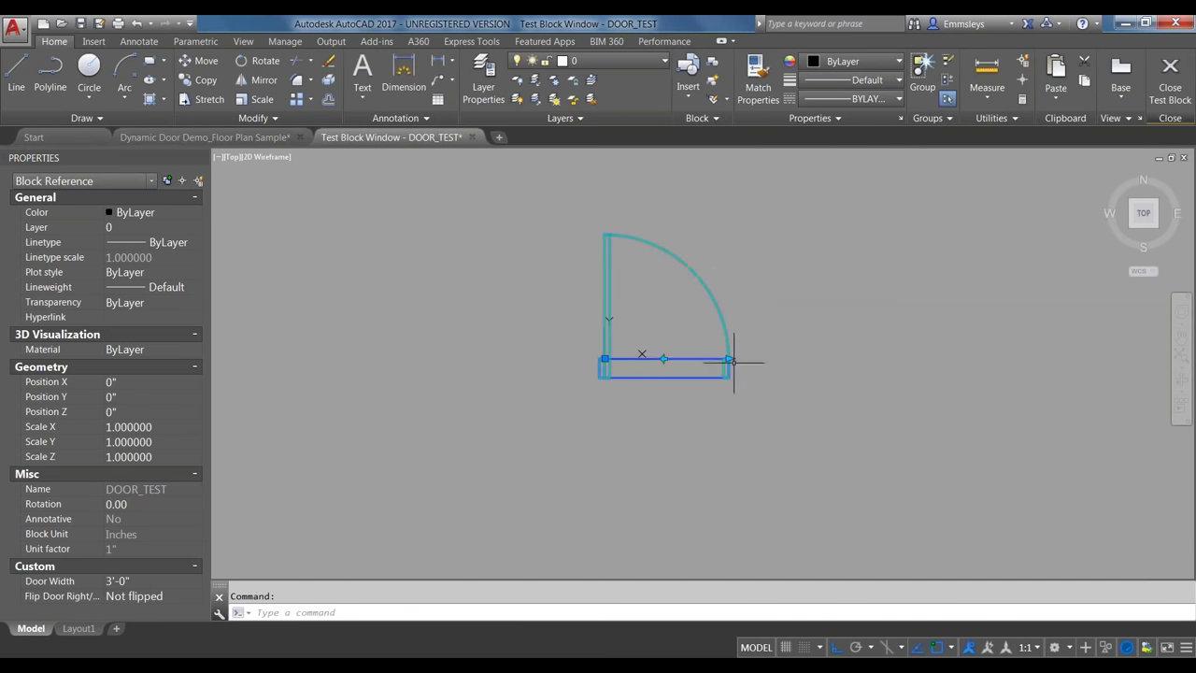
{"action": "left_click", "coordinate": [729, 358]}
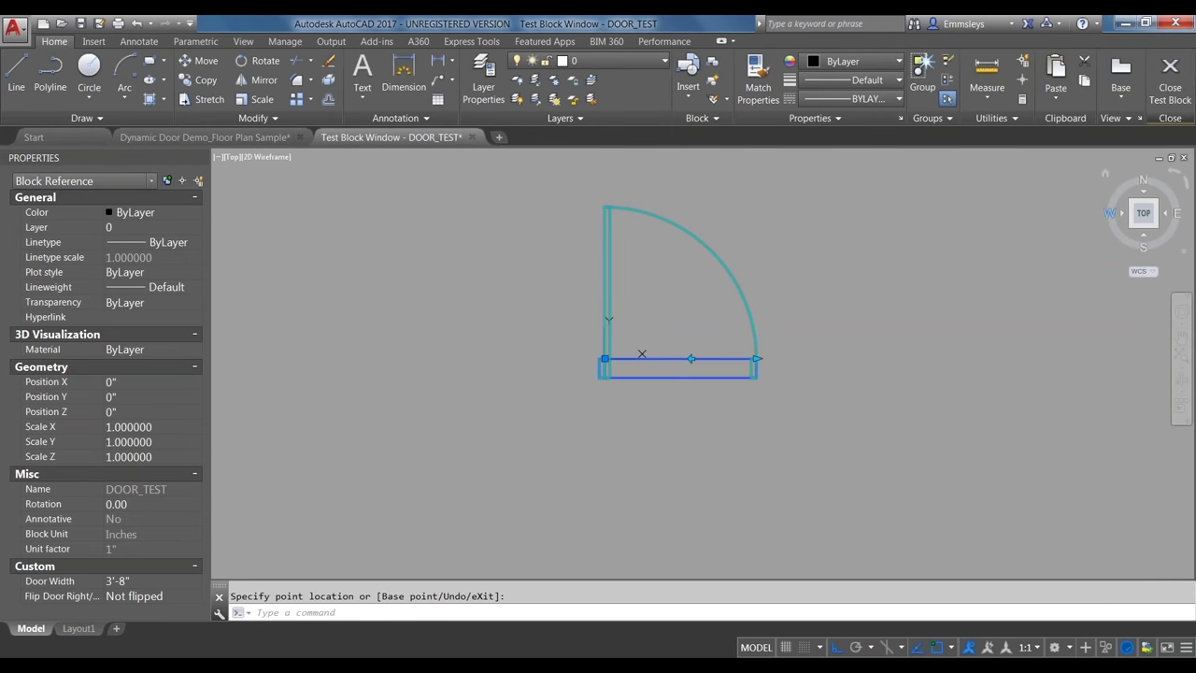
{"action": "left_click", "coordinate": [1179, 87]}
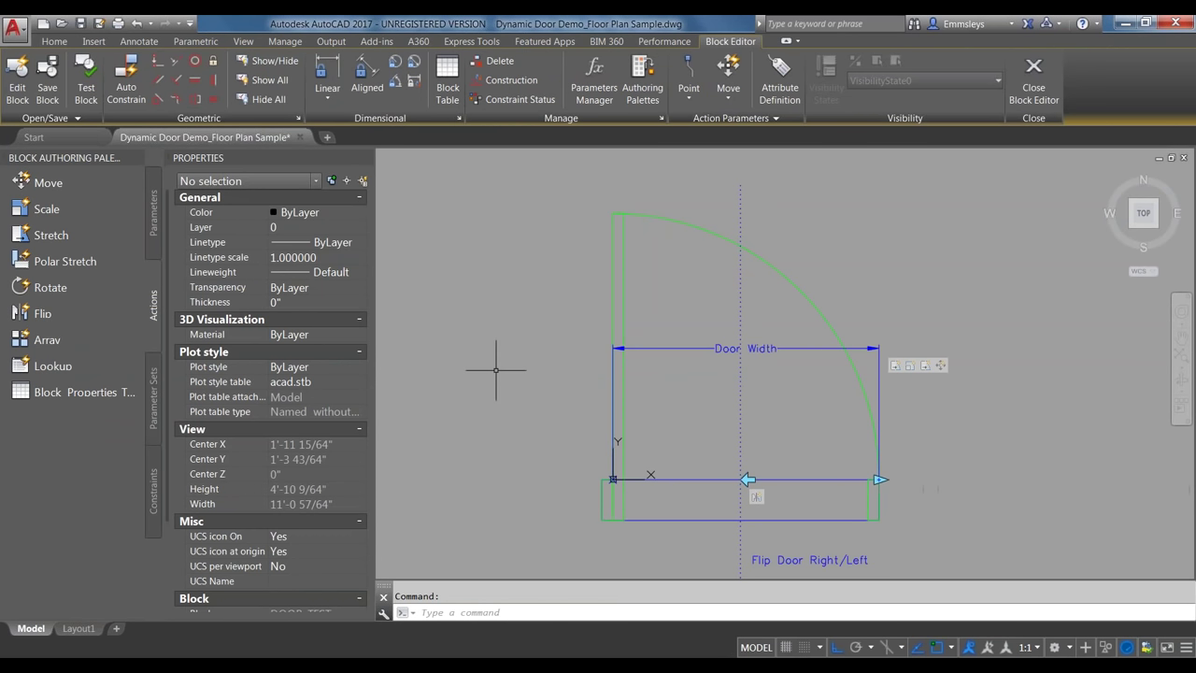
Retest the block by widening the door to 3'-8", then return to the Block Editor
{"action": "left_click", "coordinate": [86, 80]}
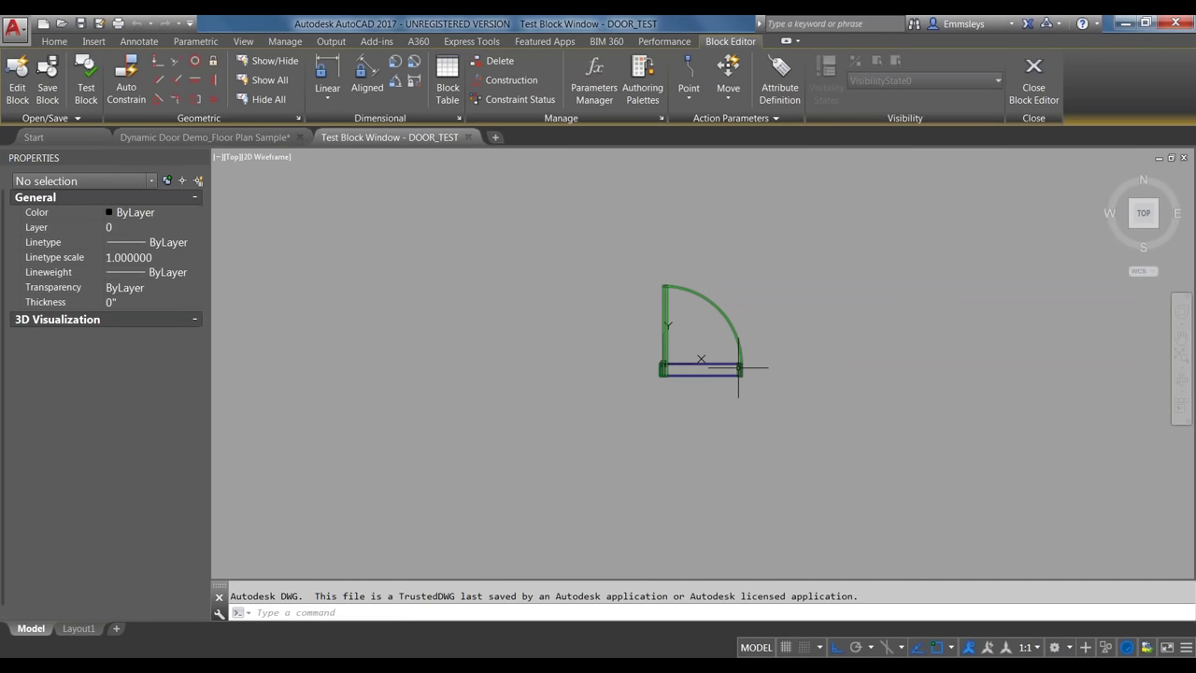
{"action": "left_click", "coordinate": [738, 367]}
{"action": "left_click", "coordinate": [739, 366]}
{"action": "left_click", "coordinate": [739, 364]}
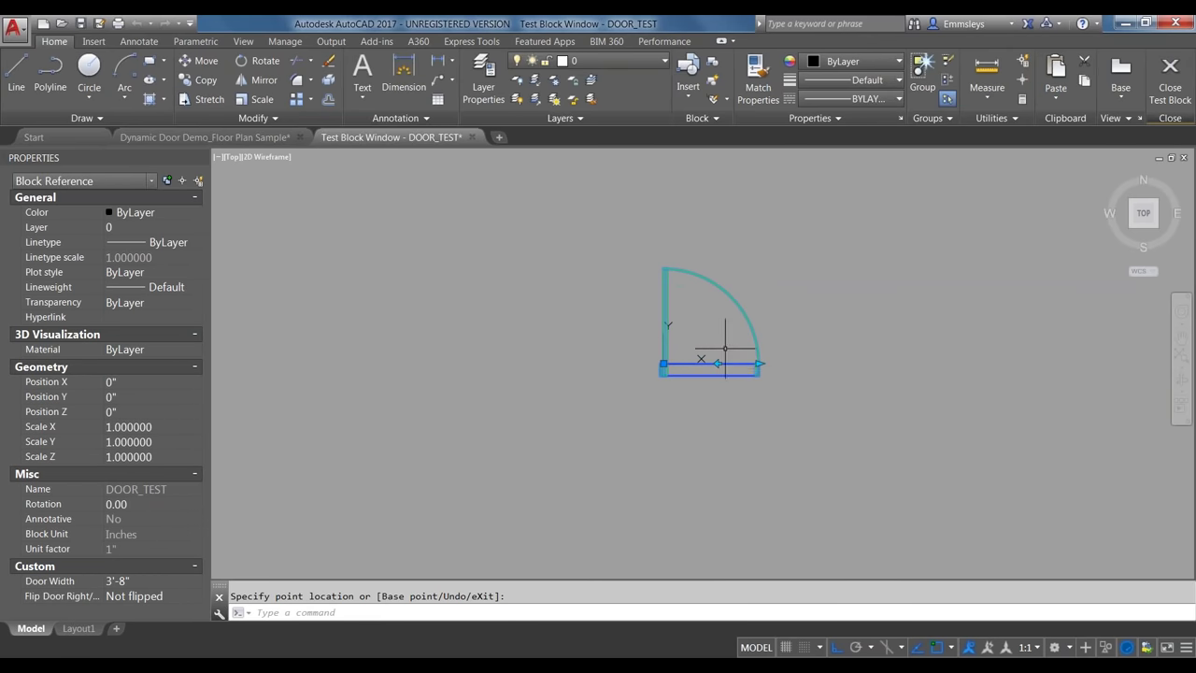
{"action": "left_click", "coordinate": [1173, 90]}
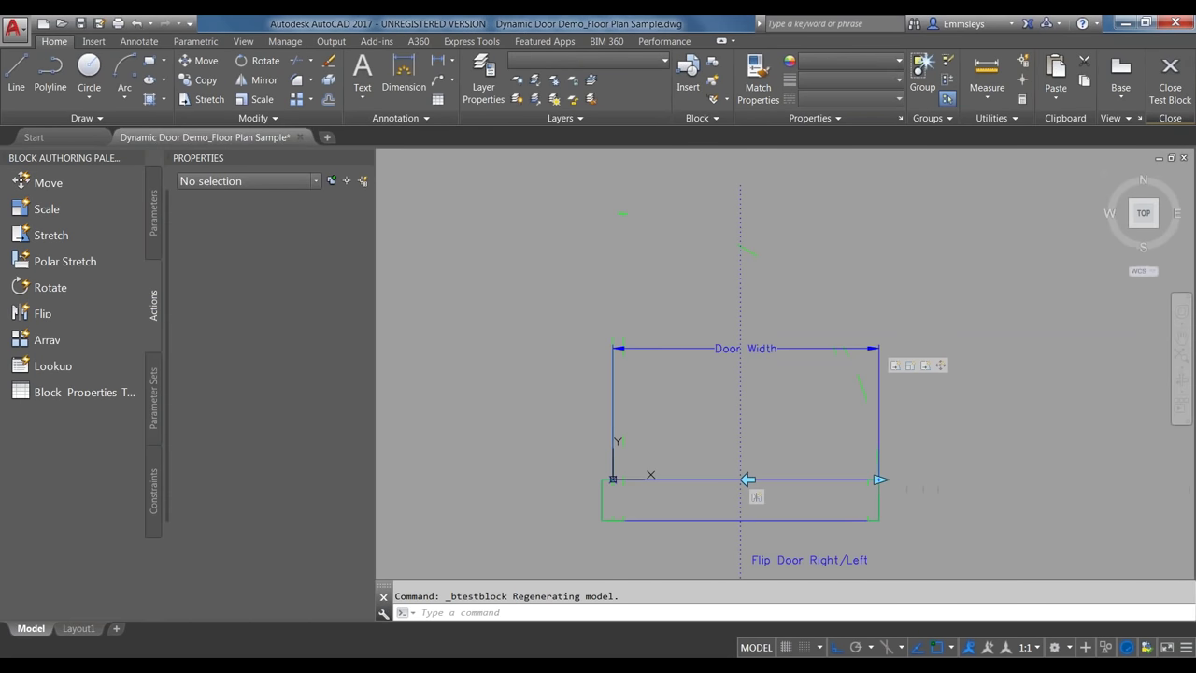
Change the Move action's distance multiplier to 0.5 in Properties
{"action": "left_click", "coordinate": [941, 366]}
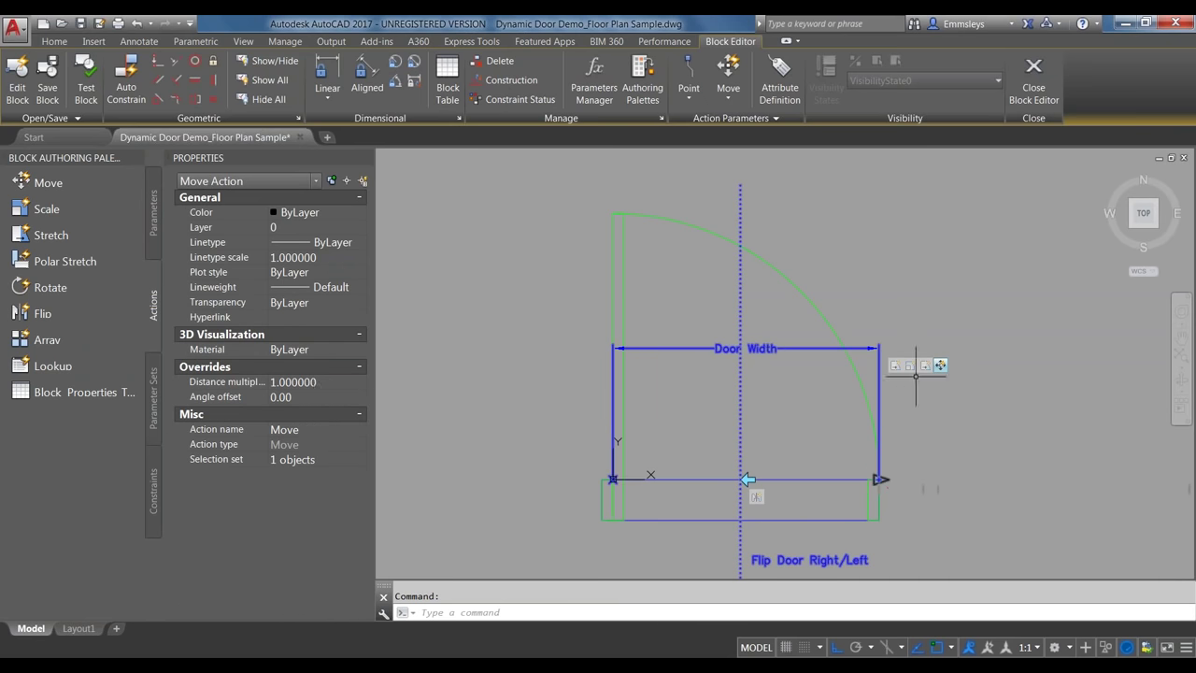
{"action": "left_click", "coordinate": [311, 384]}
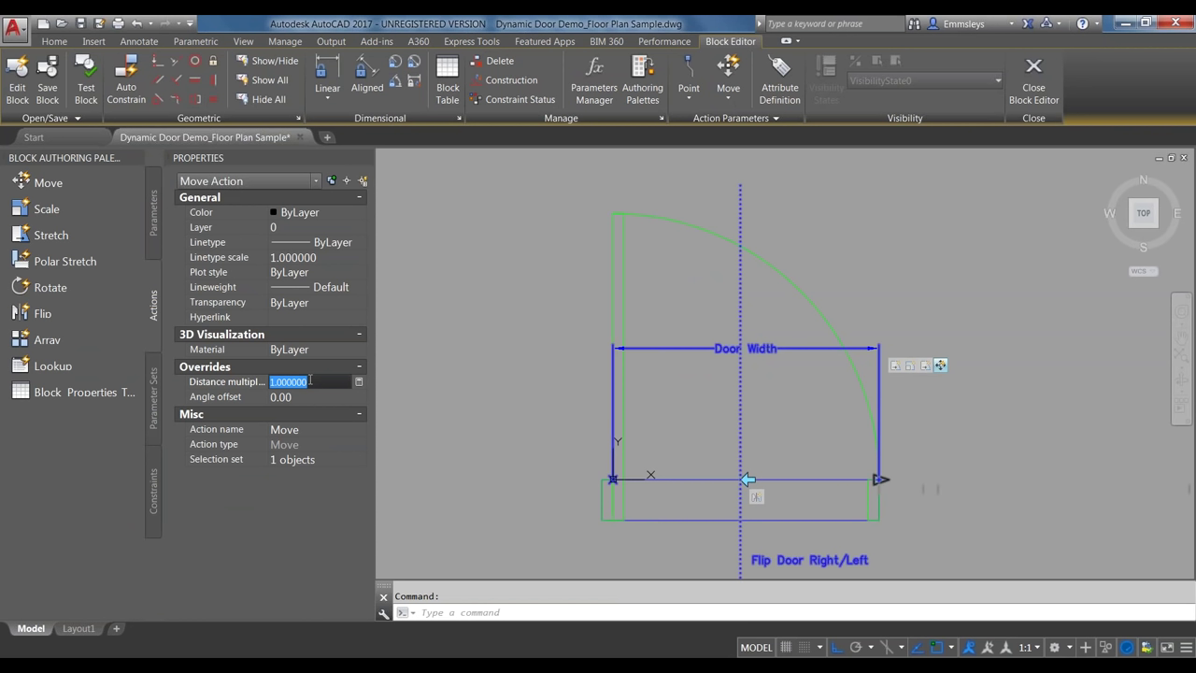
{"action": "key", "text": "BackSpace"}
{"action": "left_click", "coordinate": [299, 396]}
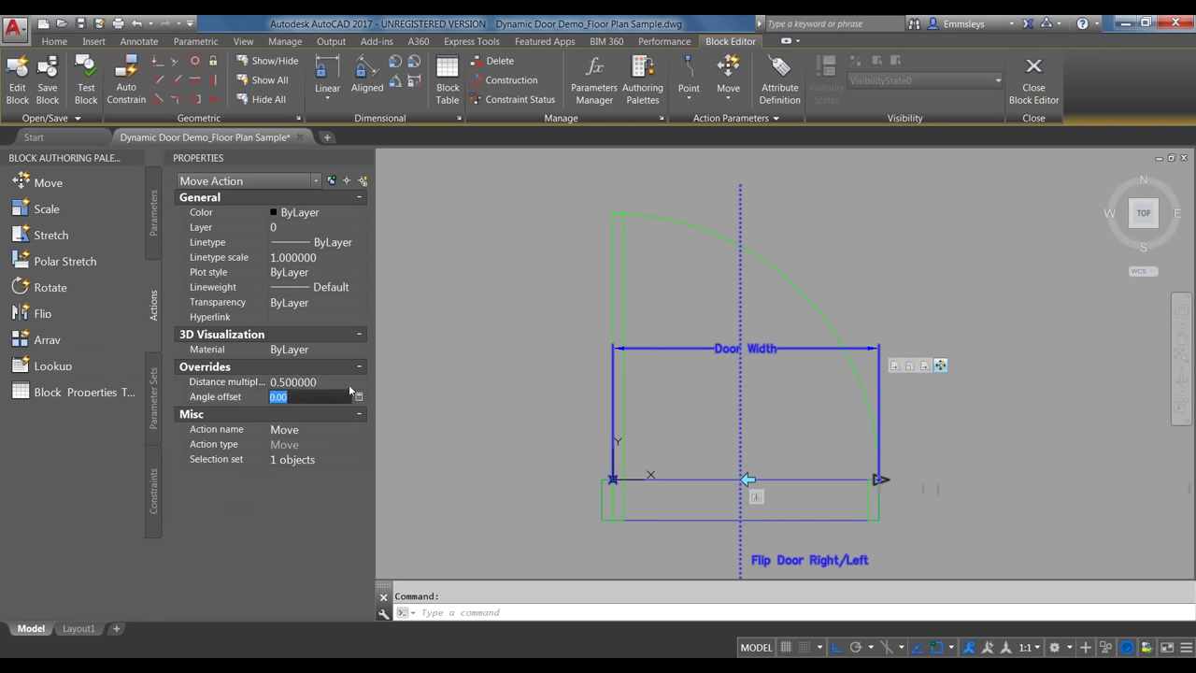
{"action": "left_click", "coordinate": [87, 87]}
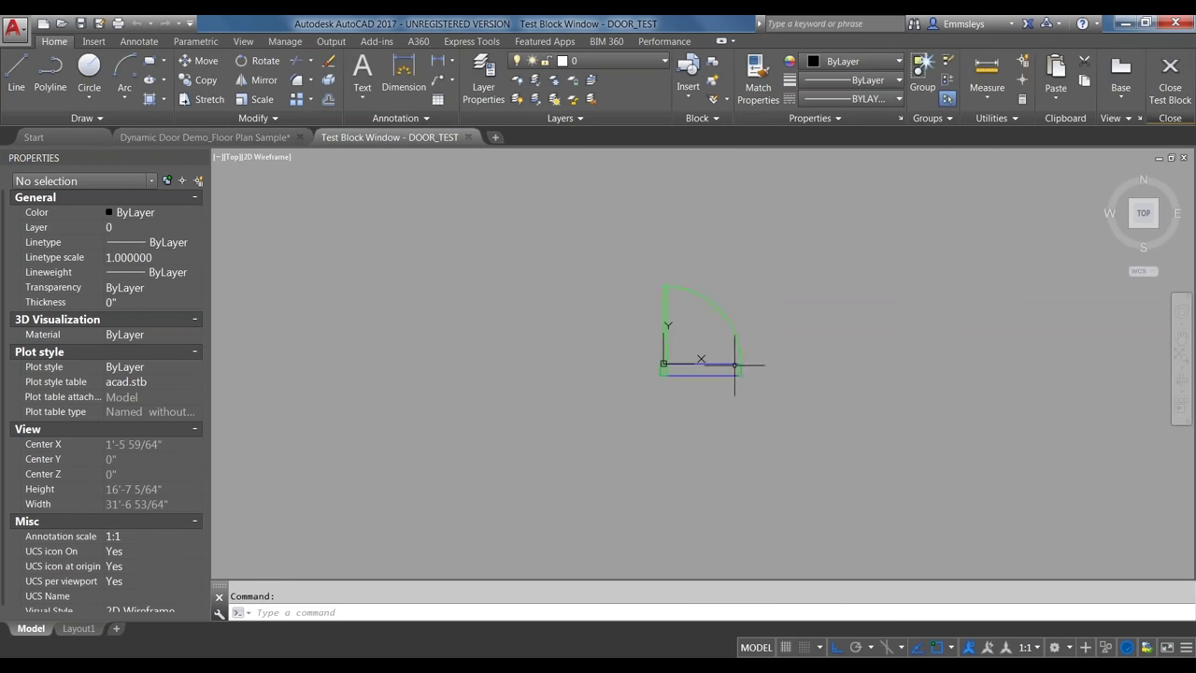
Widen the test door to 6'-6", bring it back to 3'-0", and close the test window
{"action": "left_click", "coordinate": [735, 364]}
{"action": "left_click", "coordinate": [742, 368]}
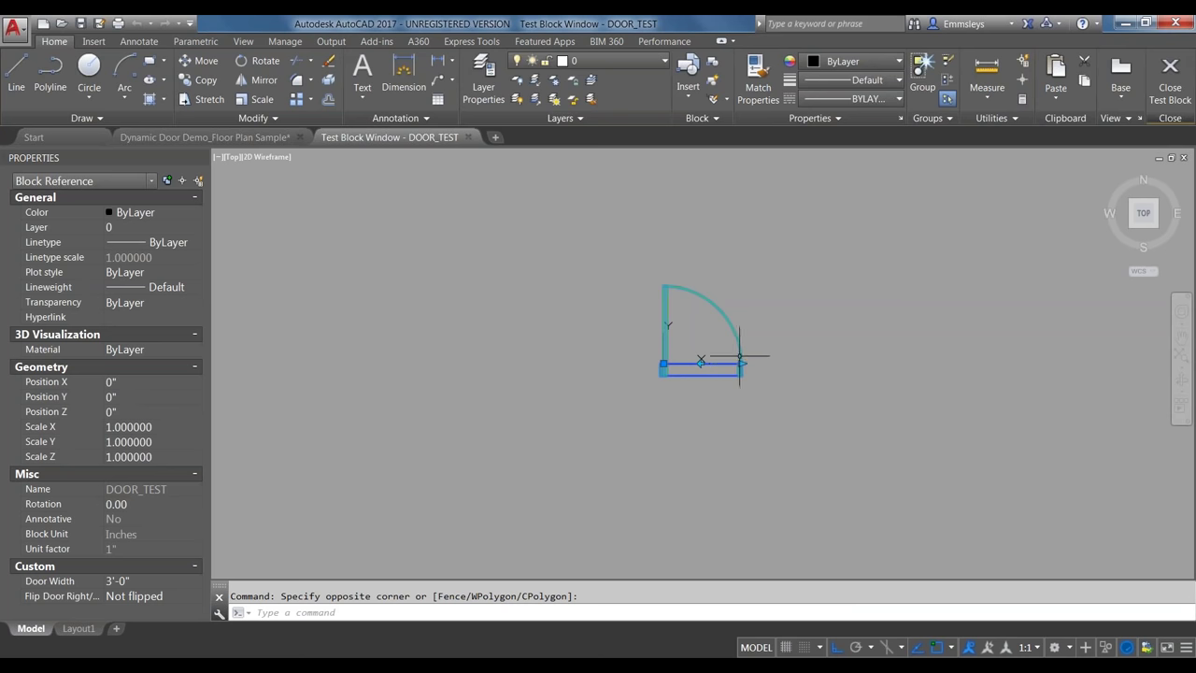
{"action": "left_click", "coordinate": [742, 363]}
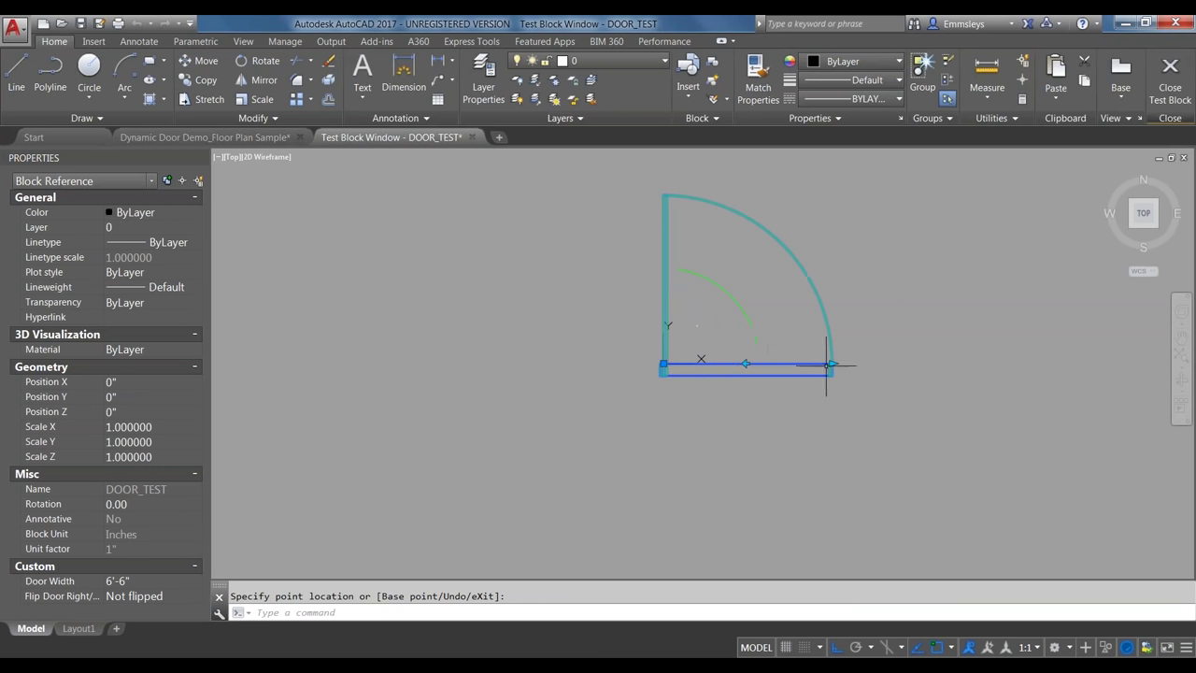
{"action": "left_click", "coordinate": [833, 365]}
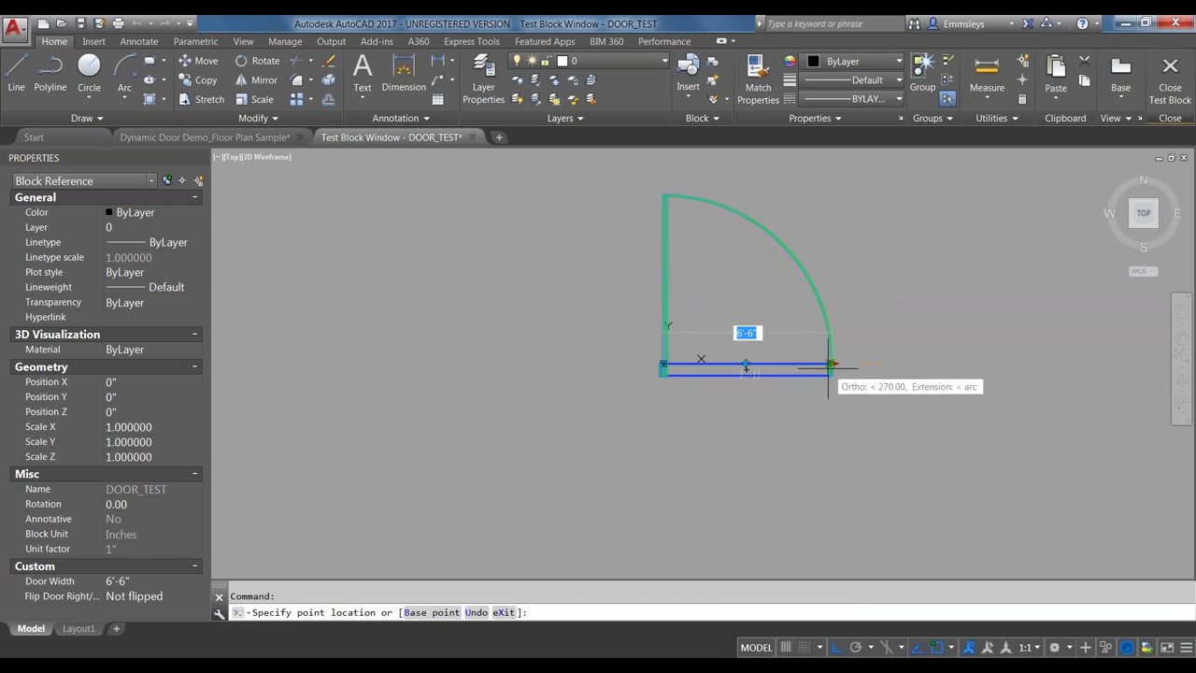
{"action": "left_click", "coordinate": [833, 362]}
{"action": "left_click", "coordinate": [833, 364]}
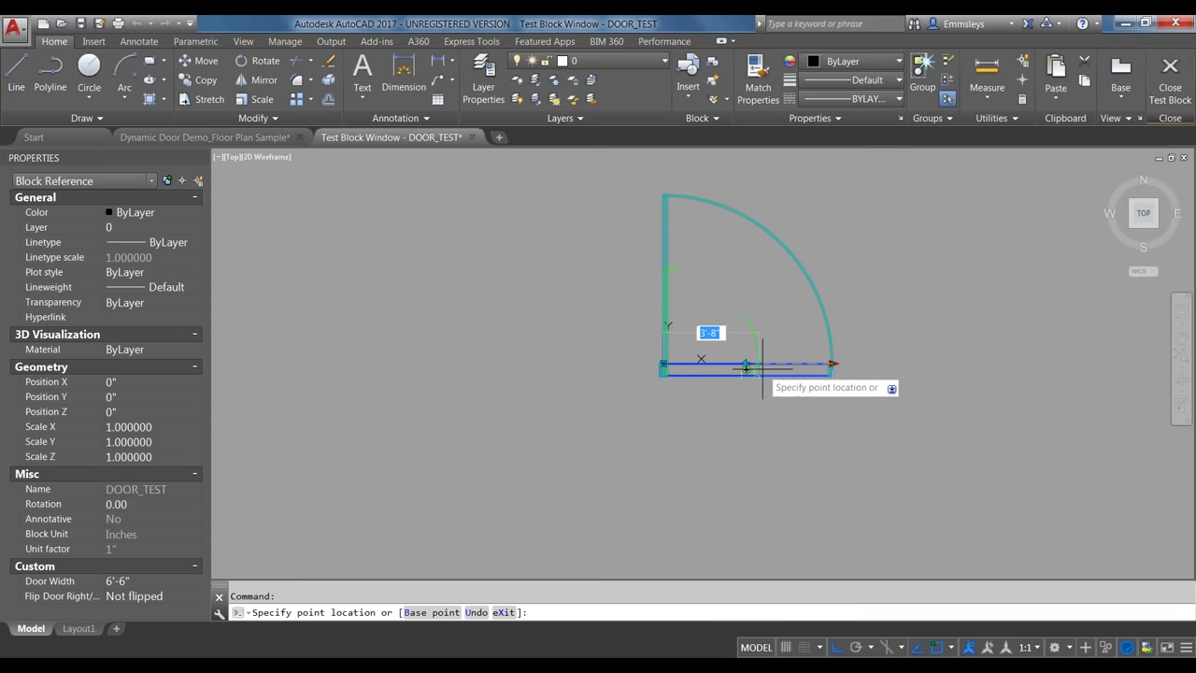
{"action": "left_click", "coordinate": [763, 368]}
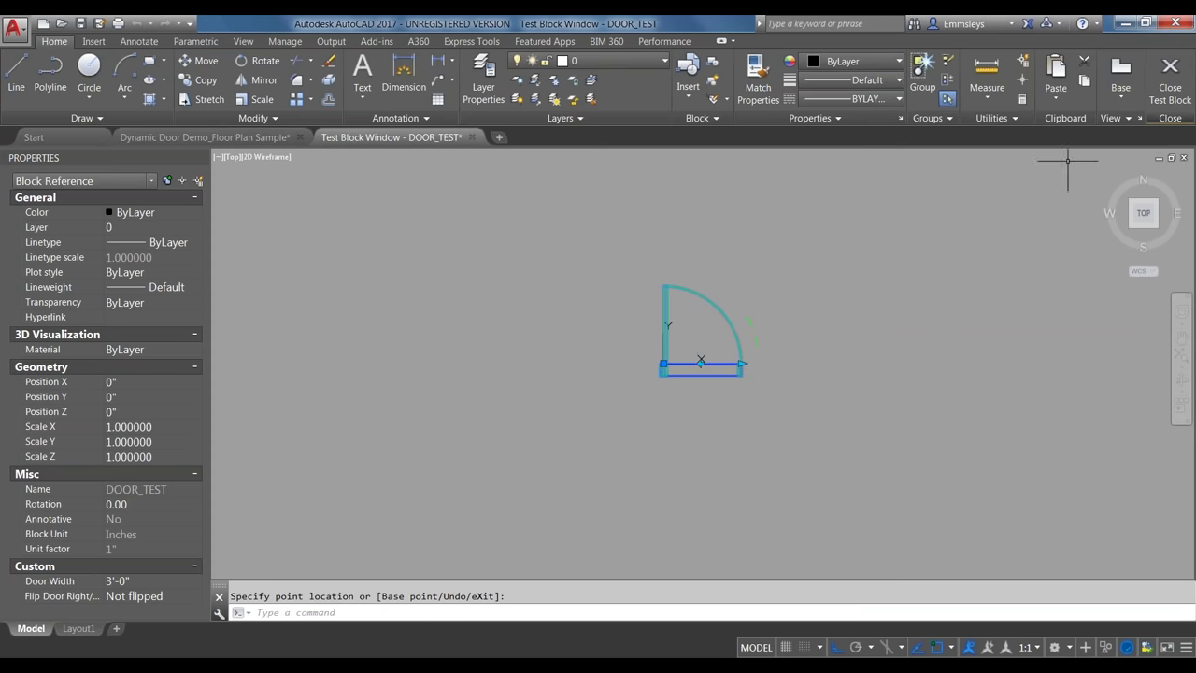
{"action": "left_click", "coordinate": [1170, 91]}
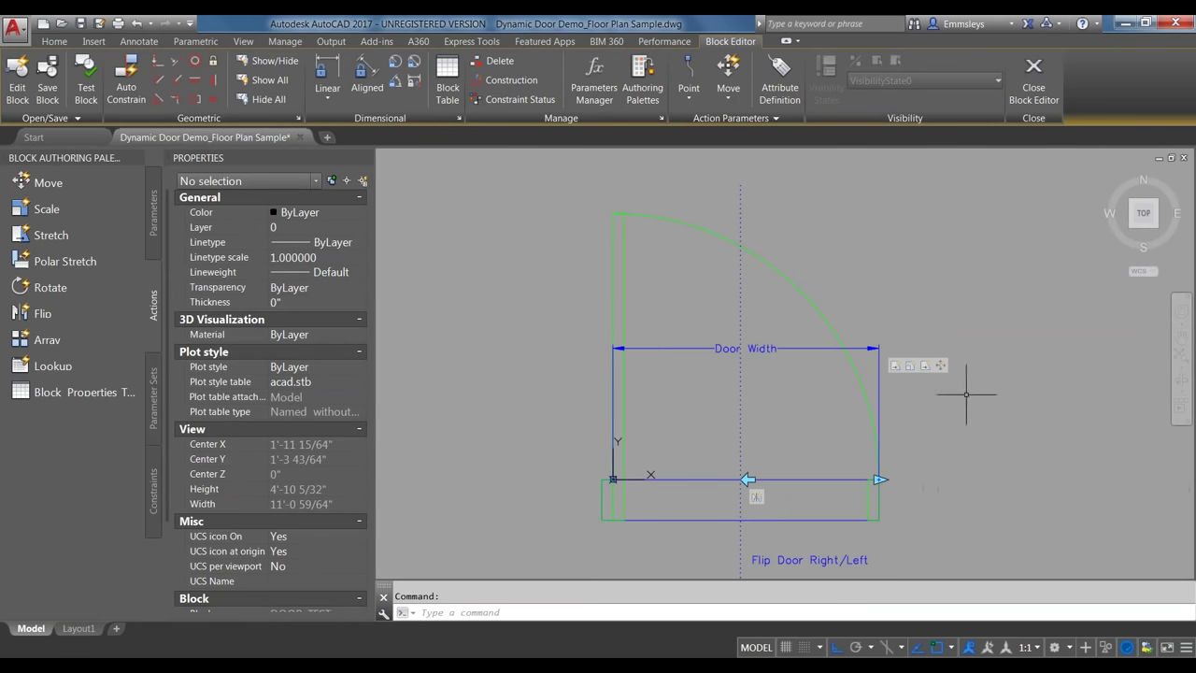
Select the Move action and start editing its 0.5 distance multiplier
{"action": "left_click", "coordinate": [943, 367]}
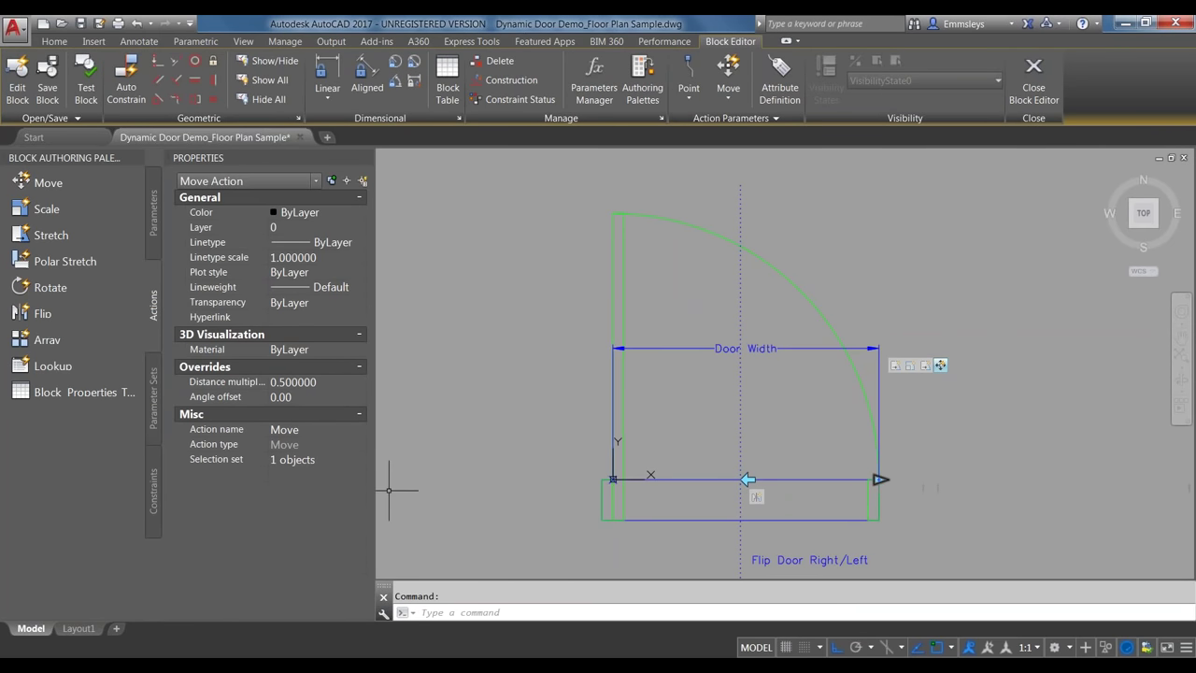
{"action": "left_click", "coordinate": [307, 383]}
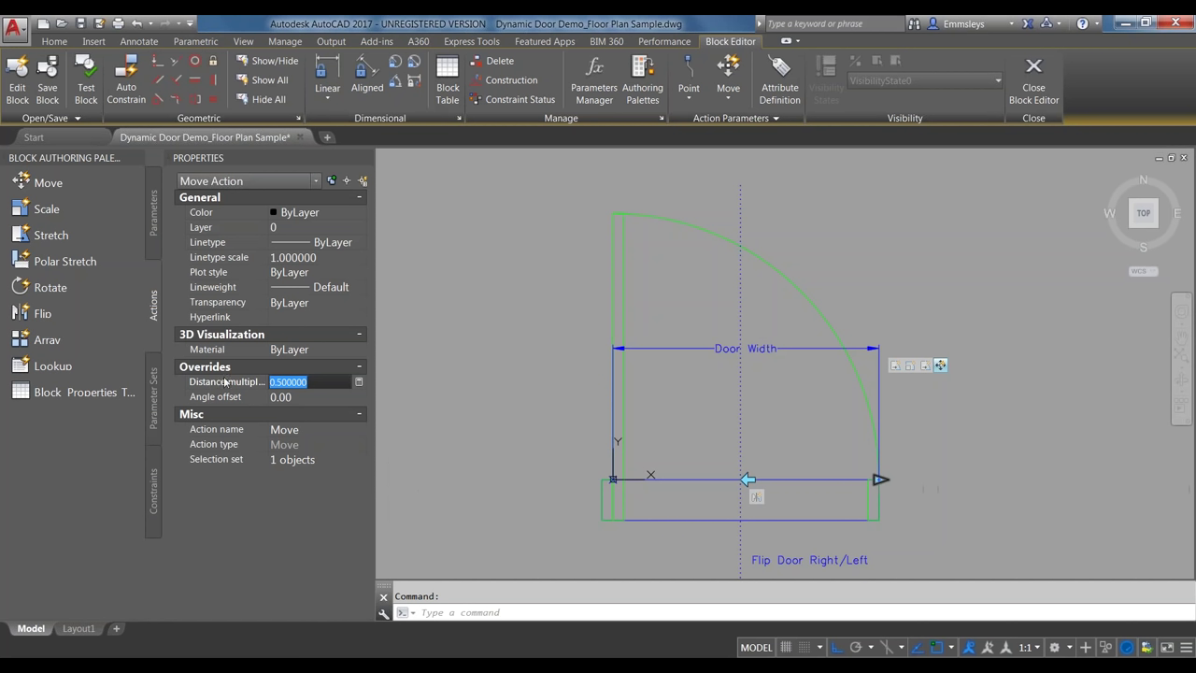
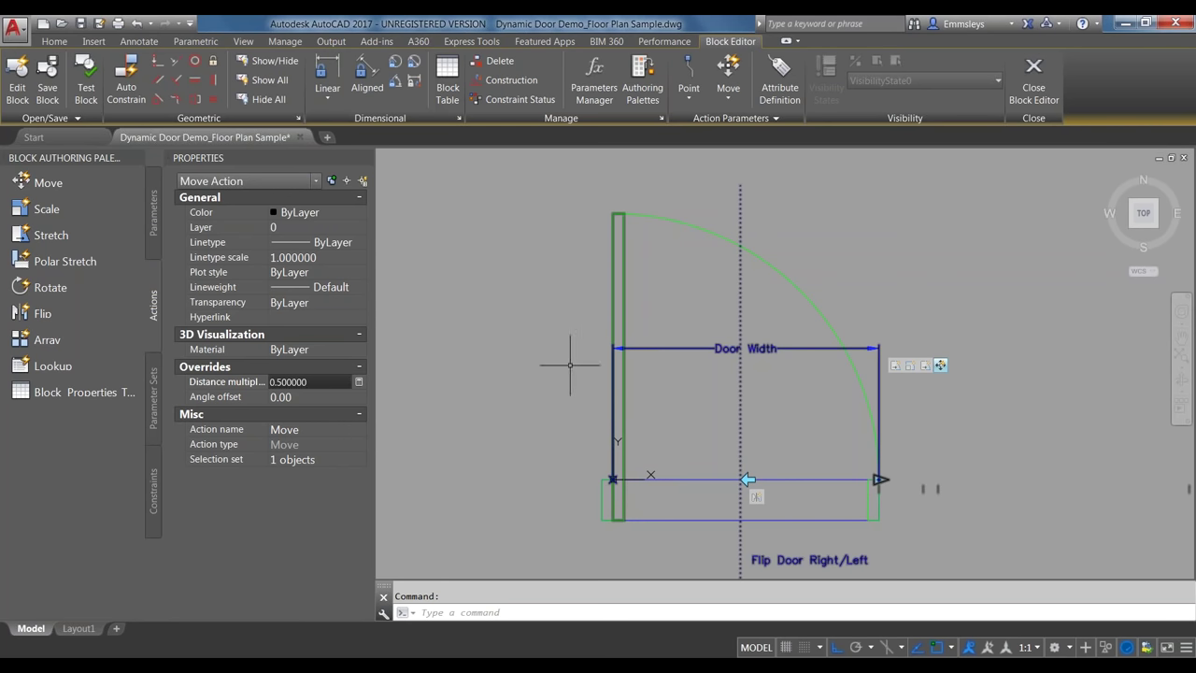
Place a Basepoint parameter at the door block's lower-left hinge corner
{"action": "key", "text": "Escape"}
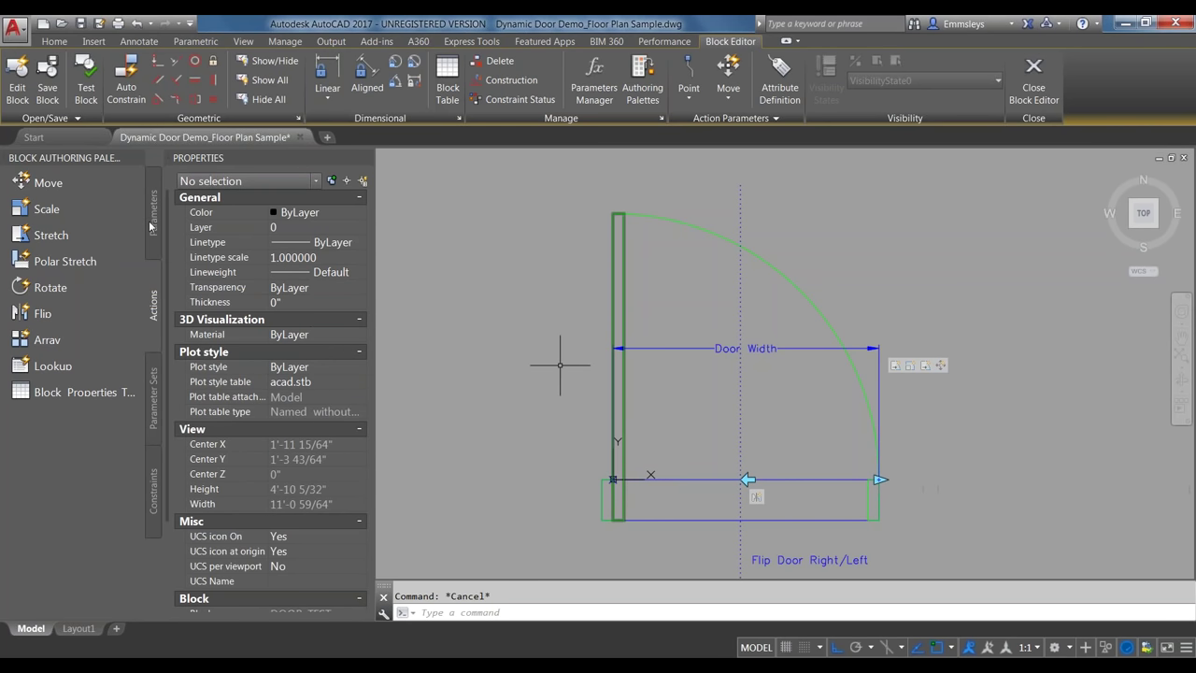
{"action": "left_click", "coordinate": [150, 223]}
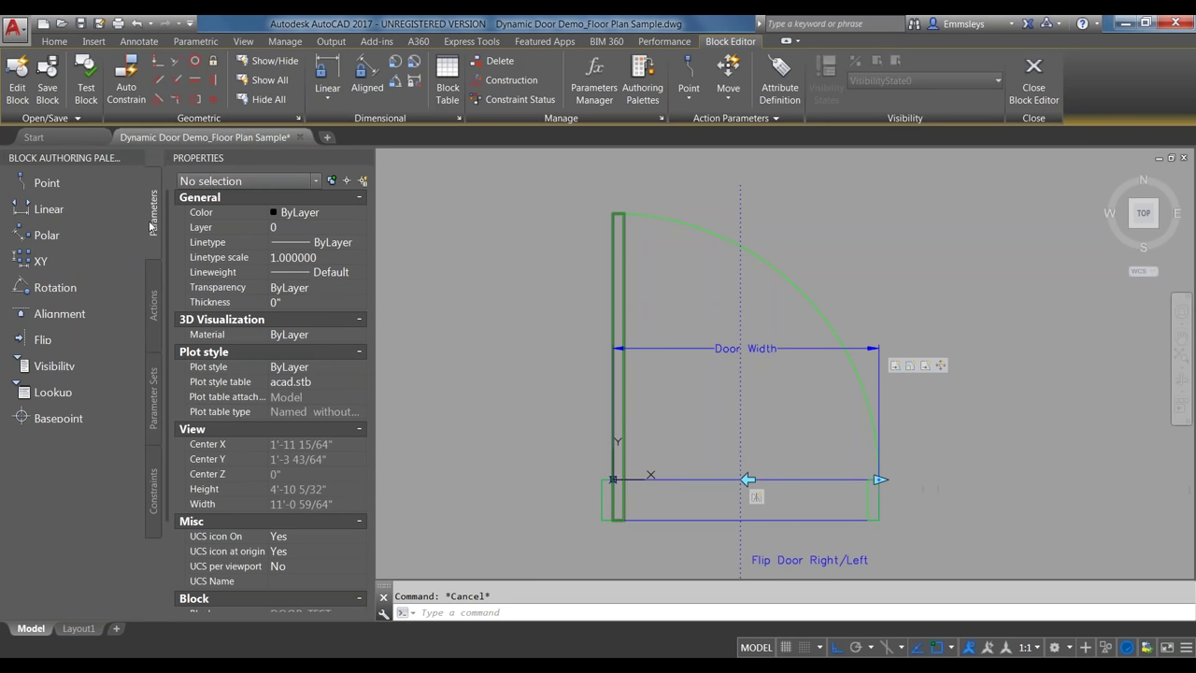
{"action": "left_click", "coordinate": [41, 418]}
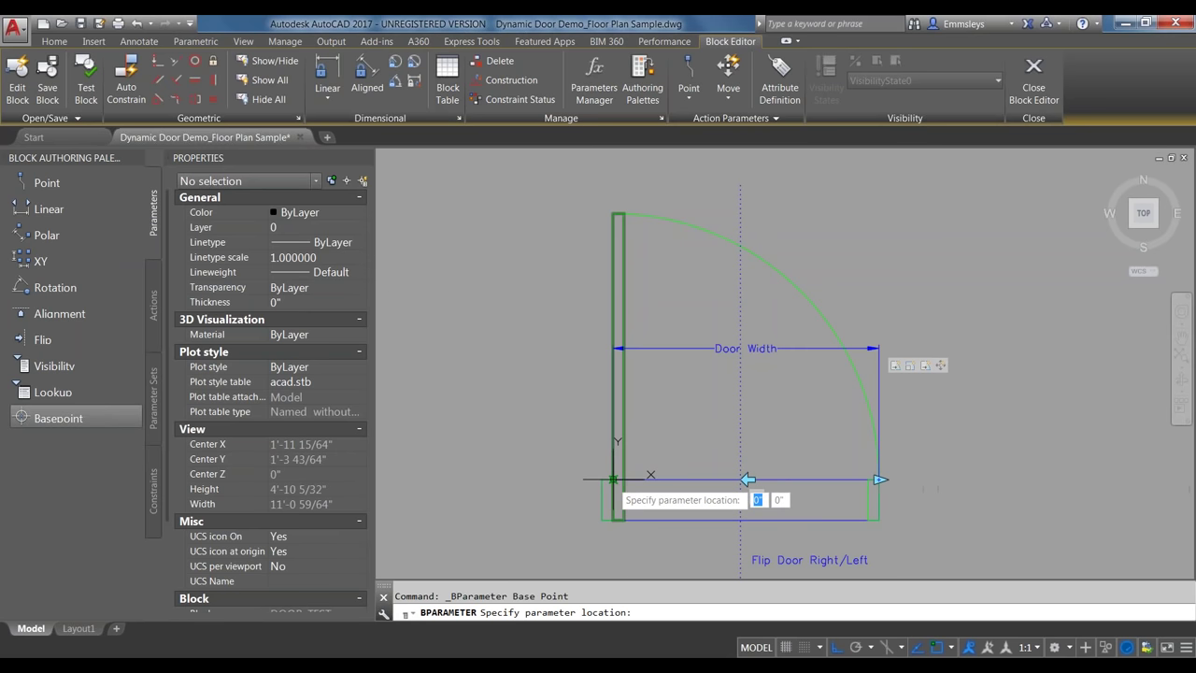
{"action": "left_click", "coordinate": [613, 480]}
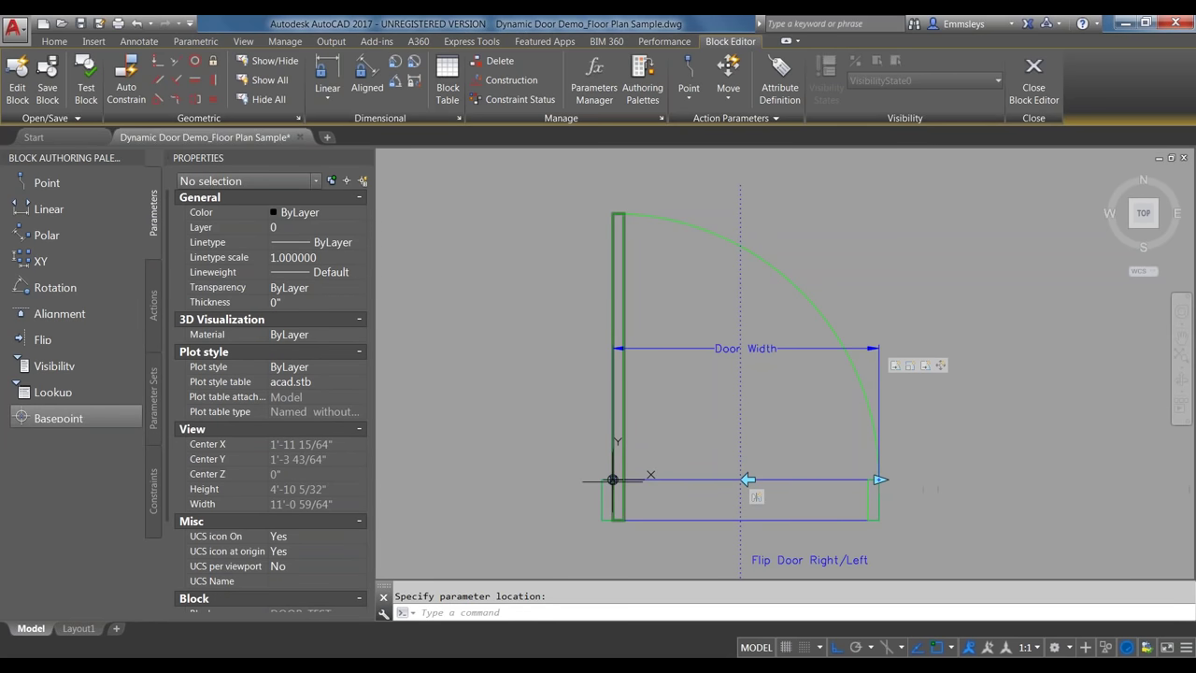
{"action": "scroll", "coordinate": [613, 480], "scroll_direction": "up", "scroll_amount": 5}
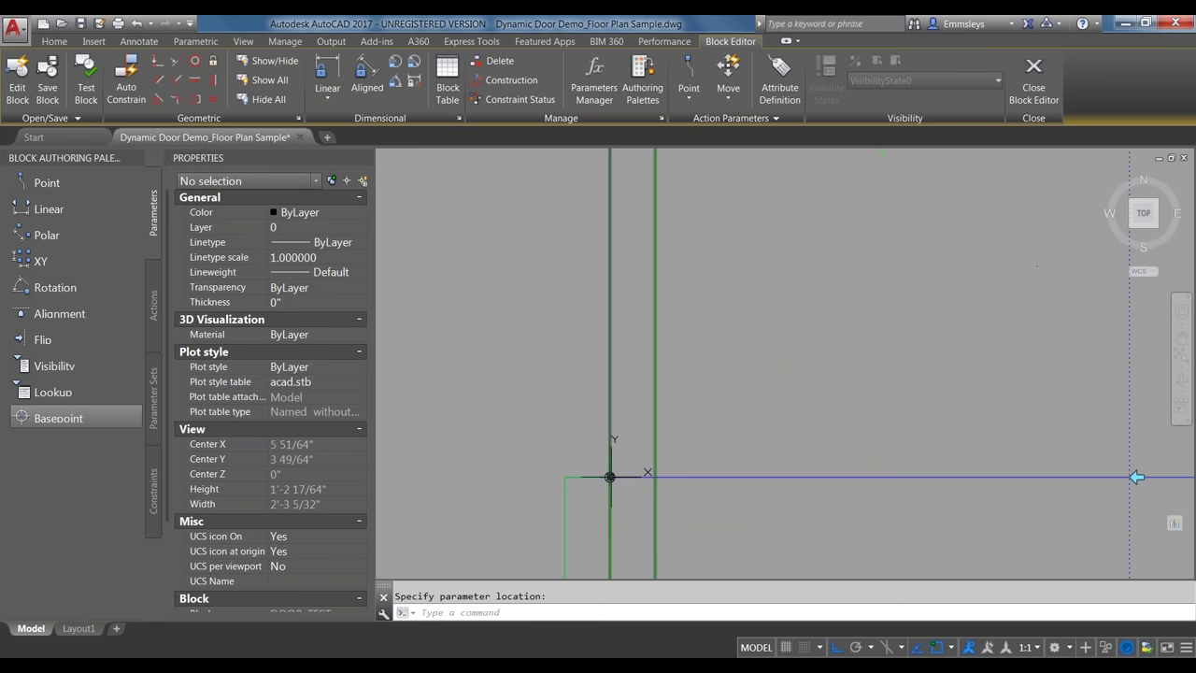
{"action": "left_click", "coordinate": [609, 477]}
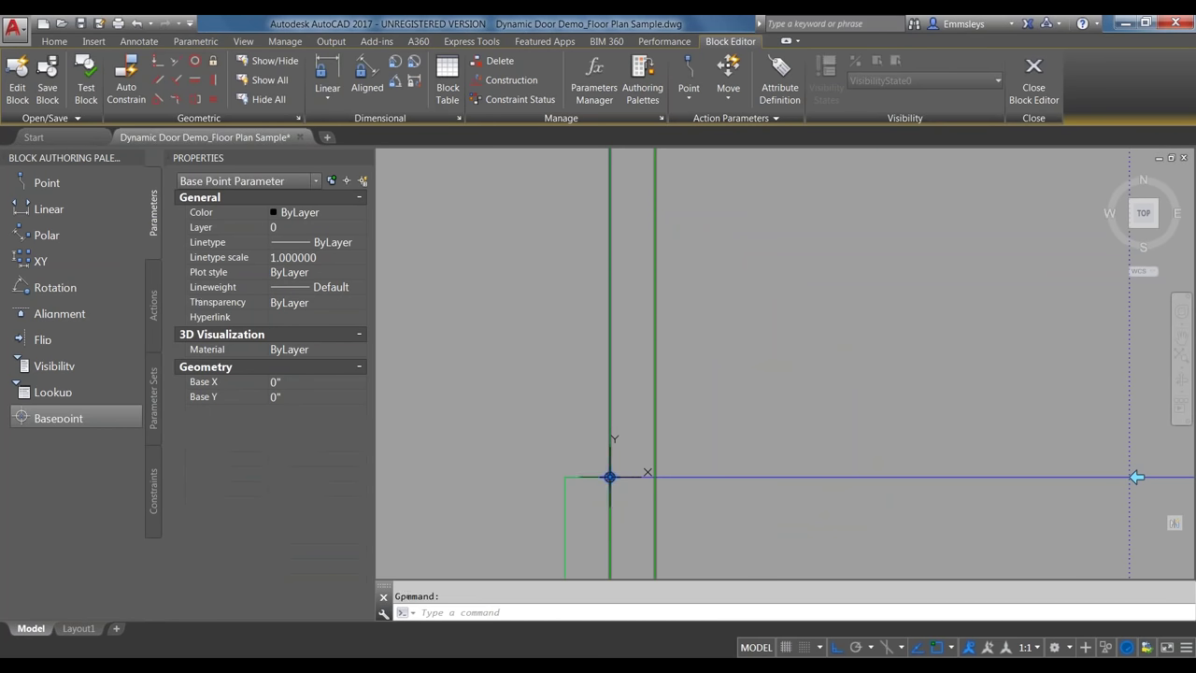
{"action": "scroll", "coordinate": [634, 486], "scroll_direction": "down", "scroll_amount": 5}
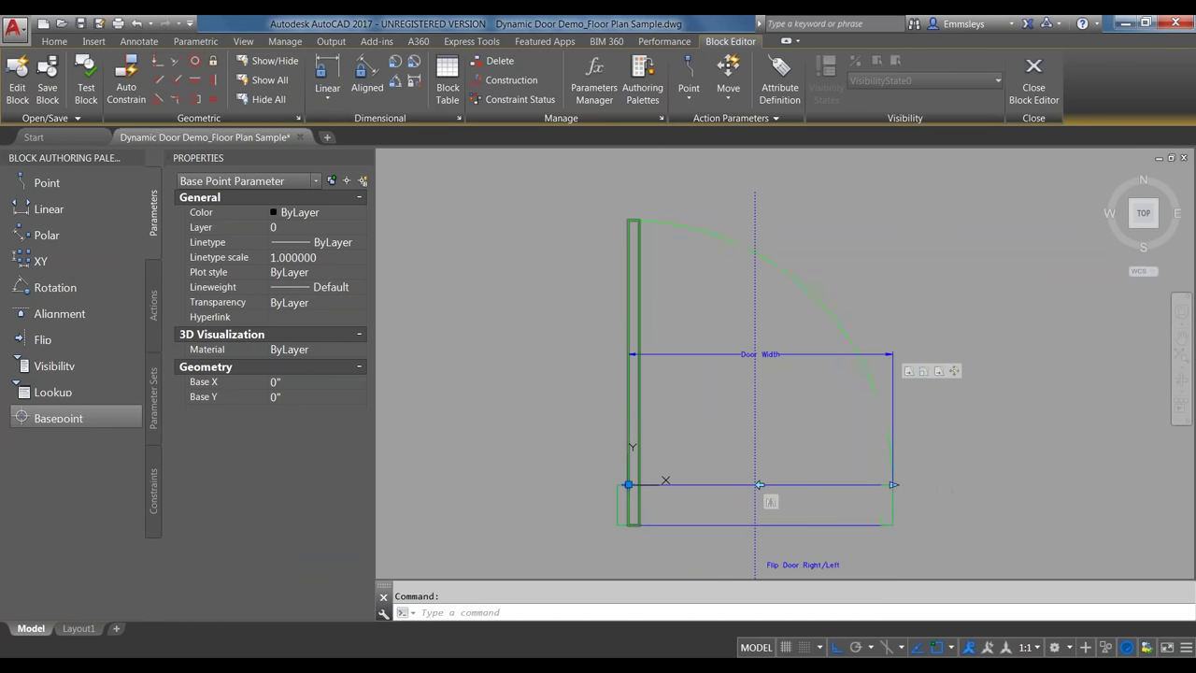
{"action": "key", "text": "Return"}
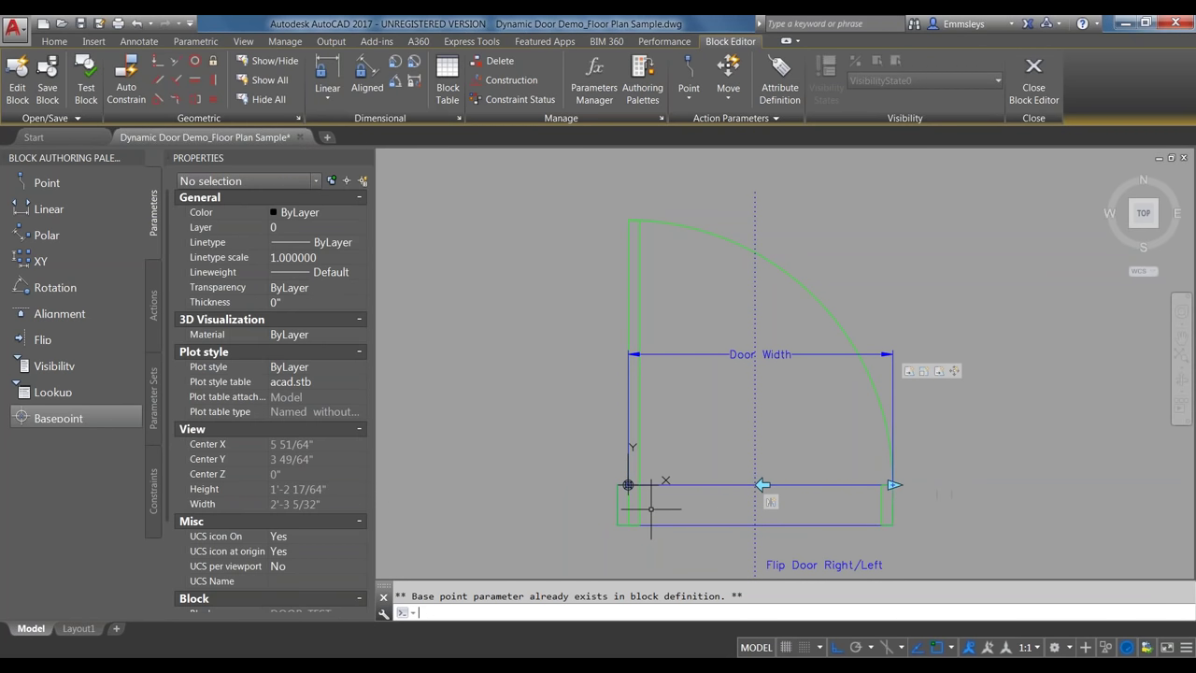
Give the Flip1 action a new selection set containing all of the door's objects
{"action": "middle_click_drag", "start_coordinate": [793, 521], "coordinate": [715, 507]}
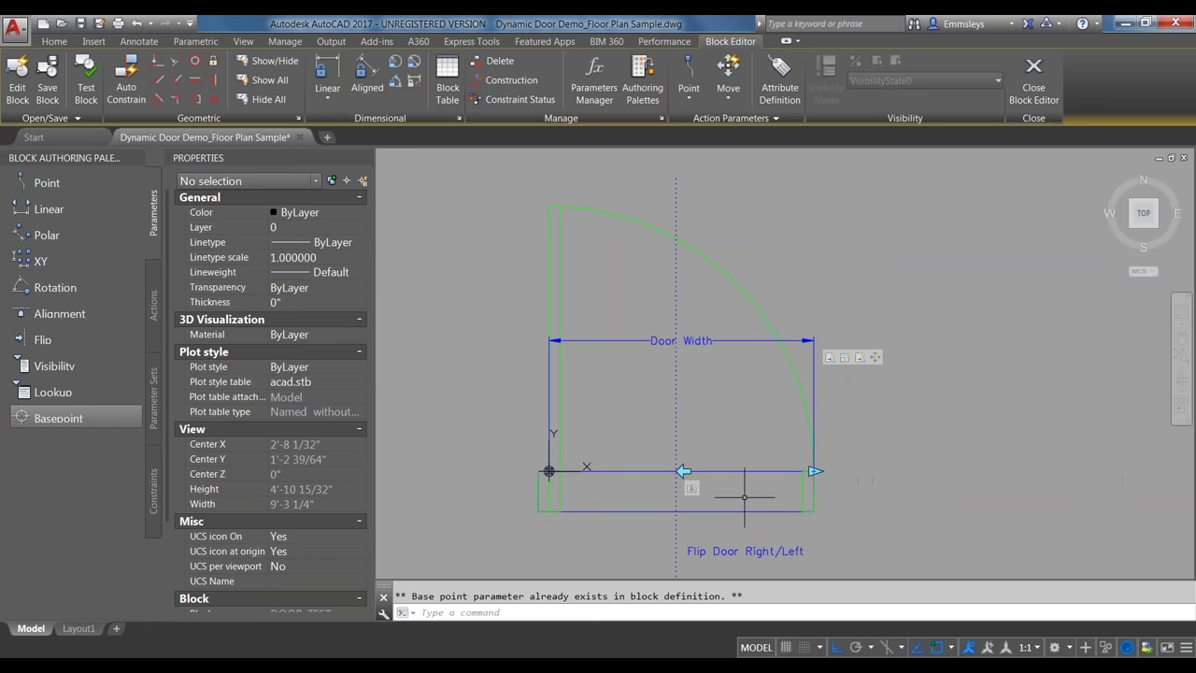
{"action": "left_click", "coordinate": [692, 490]}
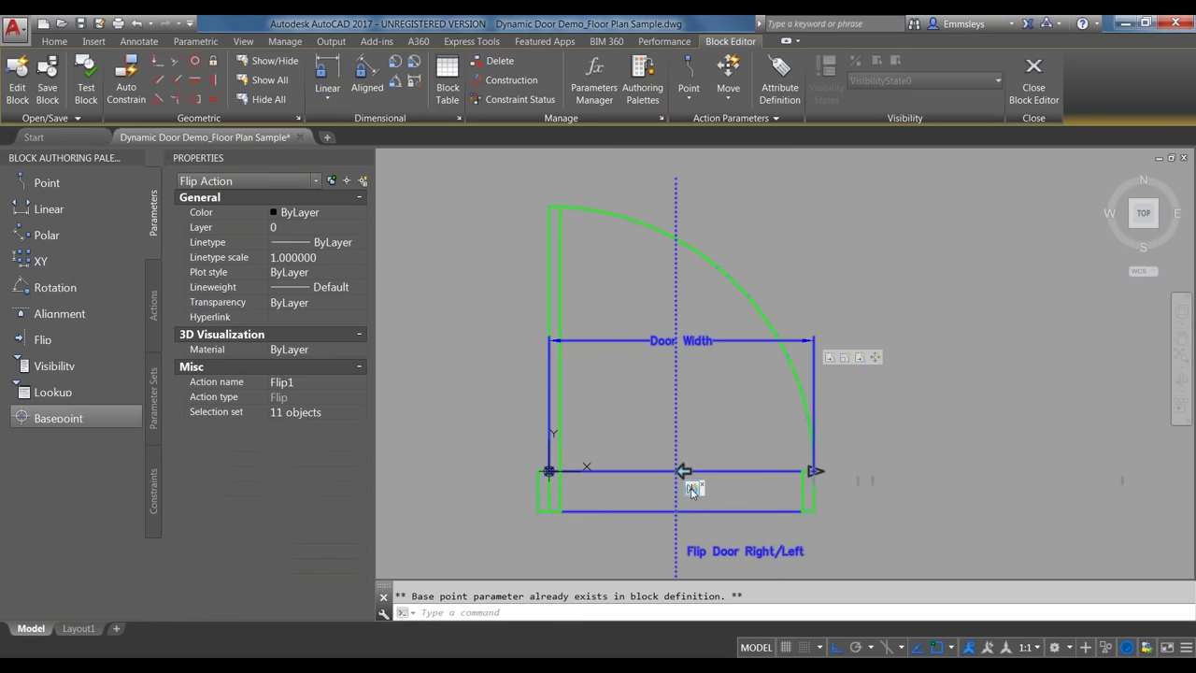
{"action": "right_click", "coordinate": [693, 490]}
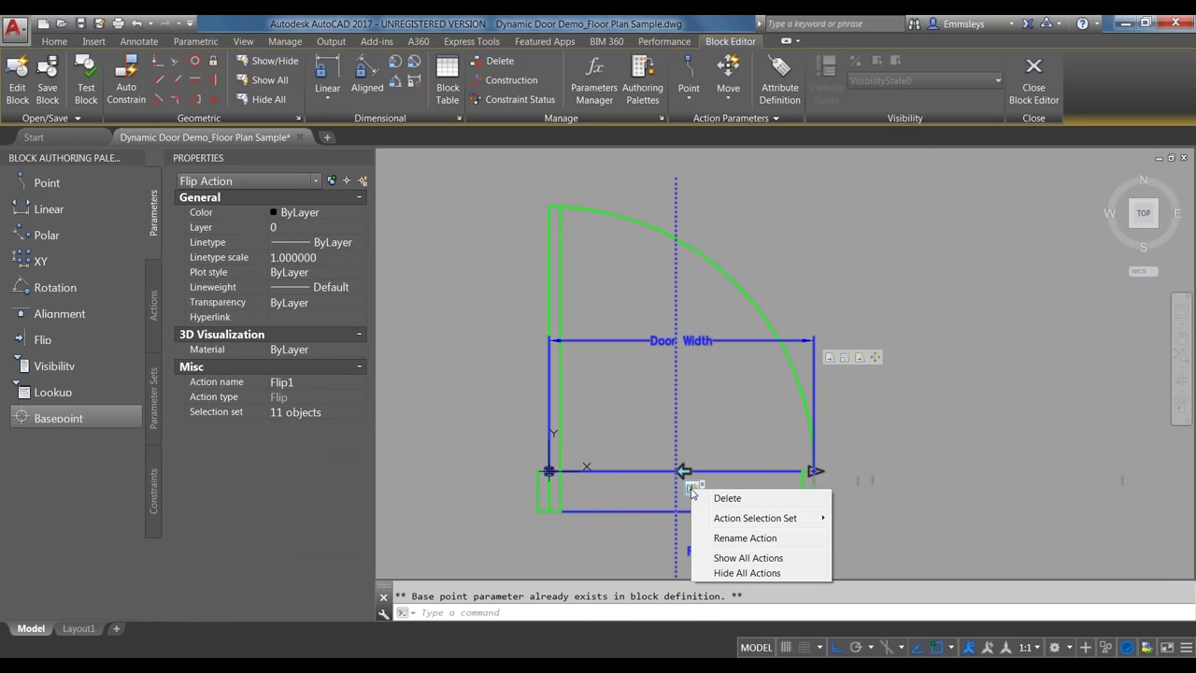
{"action": "mouse_move", "coordinate": [732, 523]}
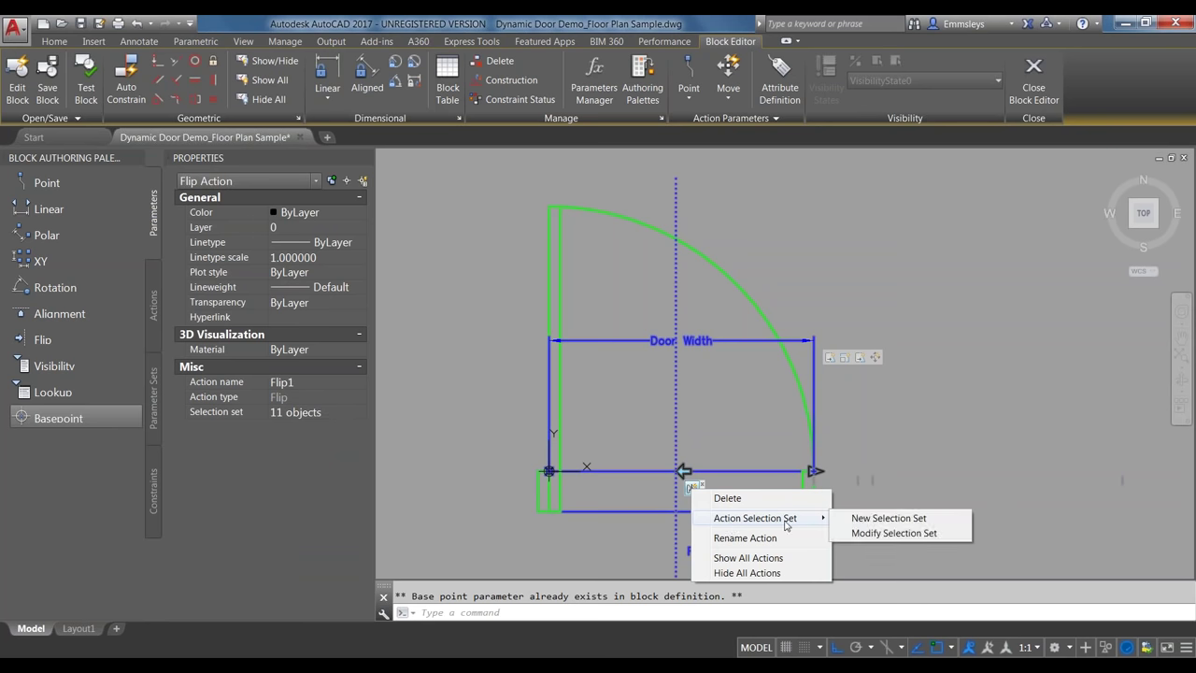
{"action": "left_click", "coordinate": [889, 521]}
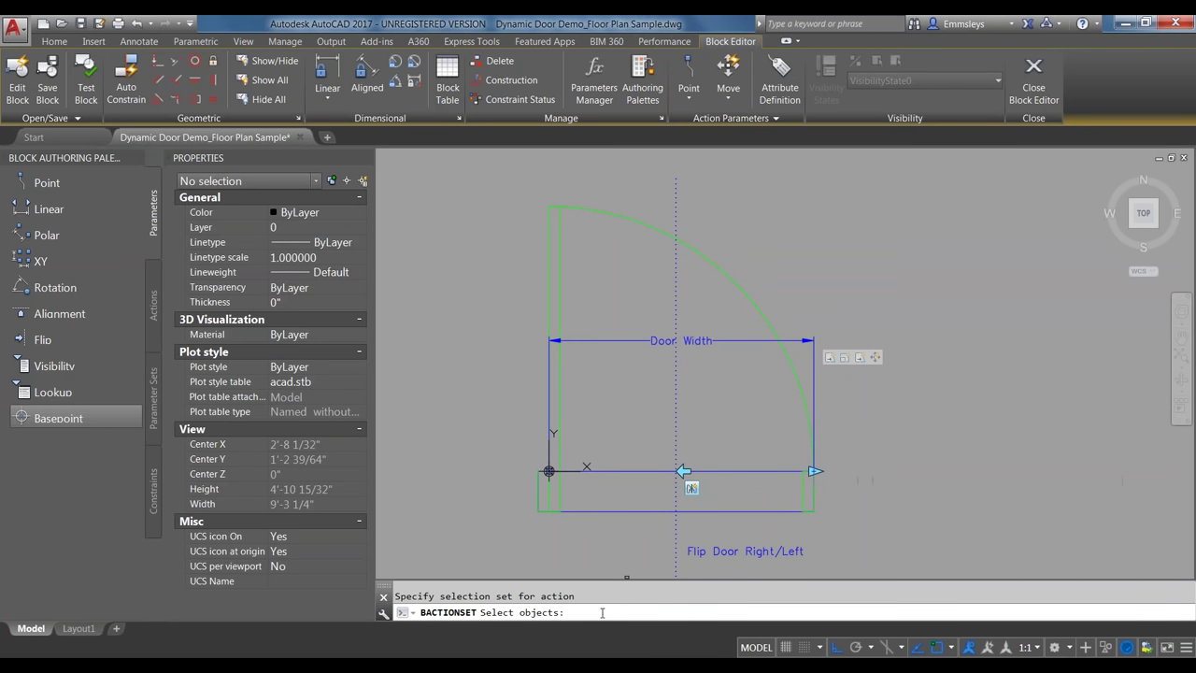
{"action": "key", "text": "Return"}
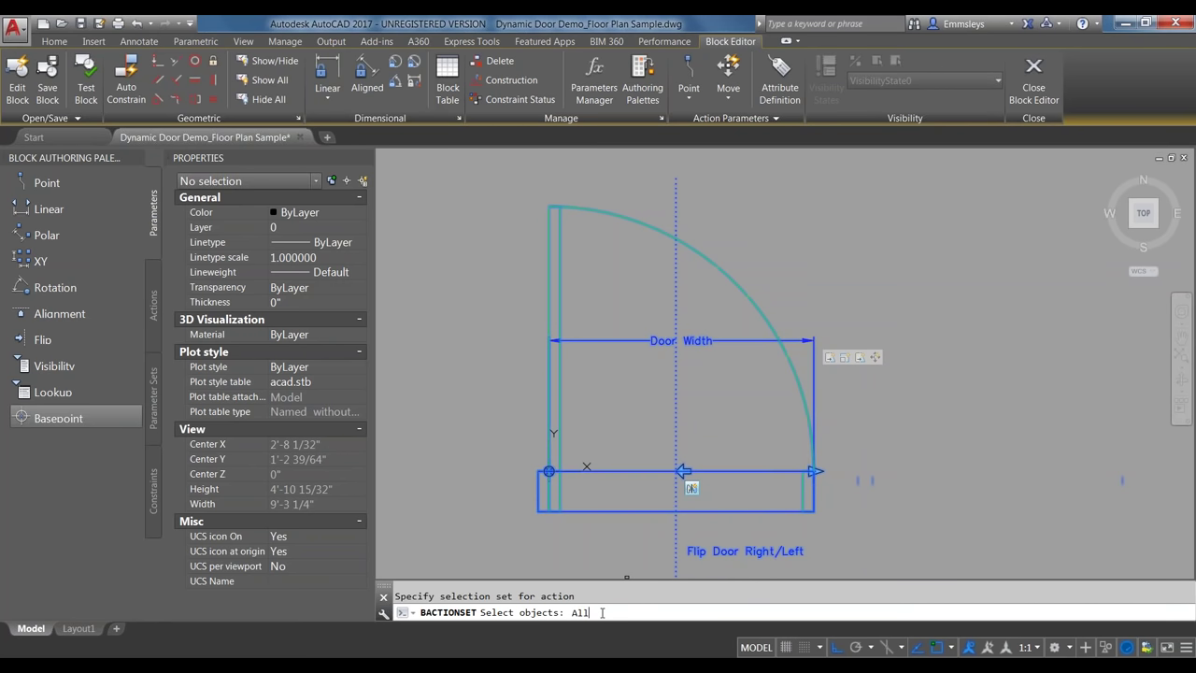
{"action": "key", "text": "Return"}
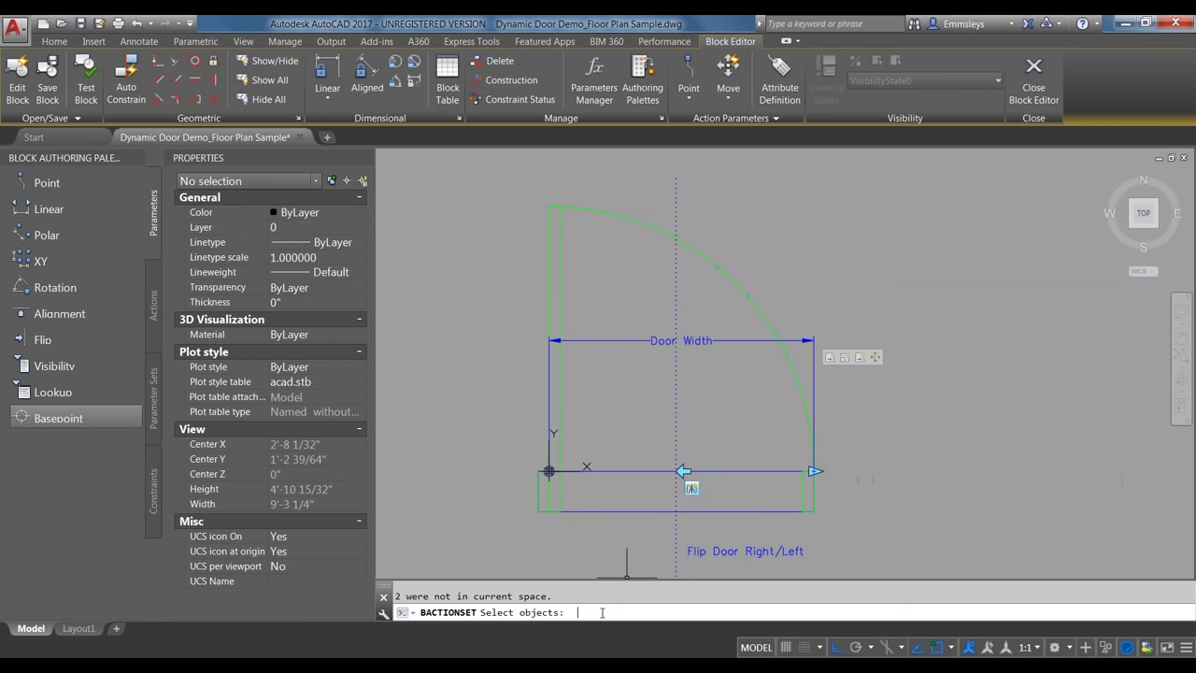
{"action": "left_click", "coordinate": [87, 89]}
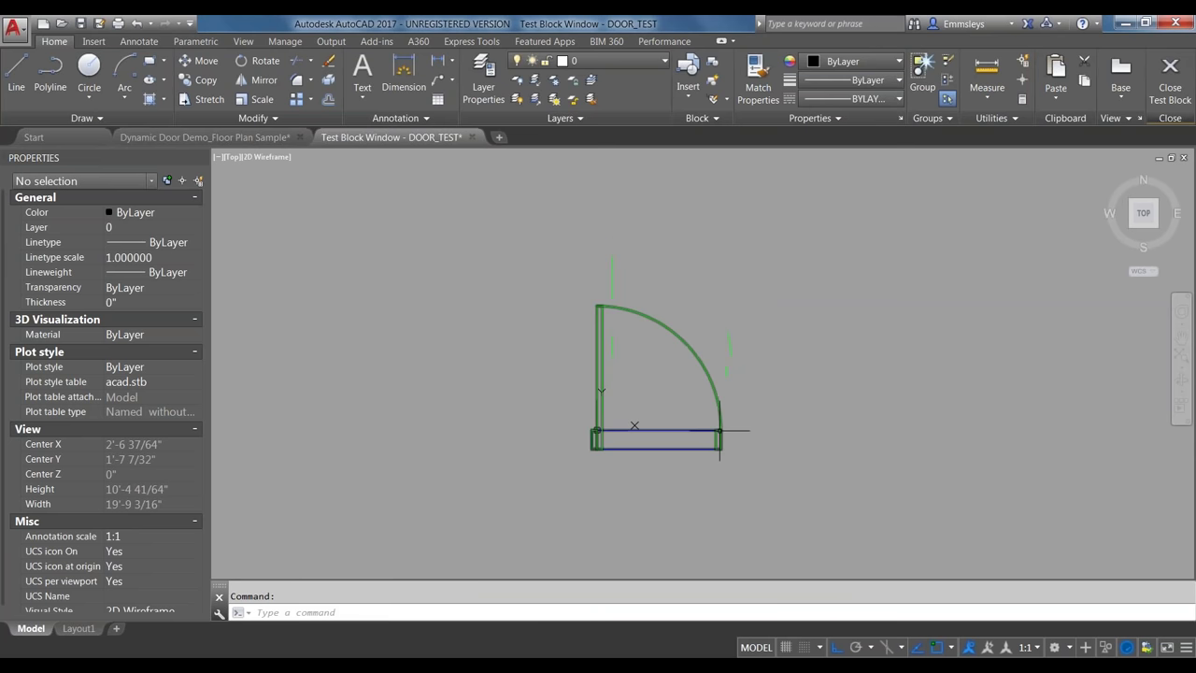
{"action": "left_click", "coordinate": [719, 429]}
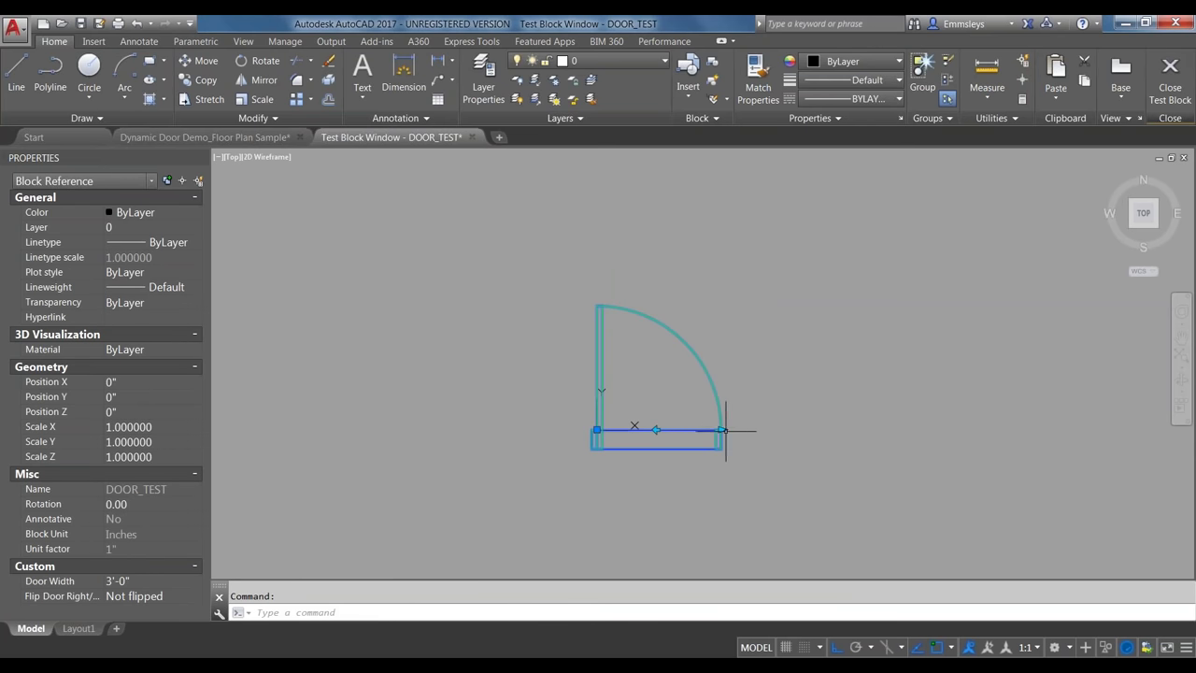
{"action": "left_click", "coordinate": [656, 429]}
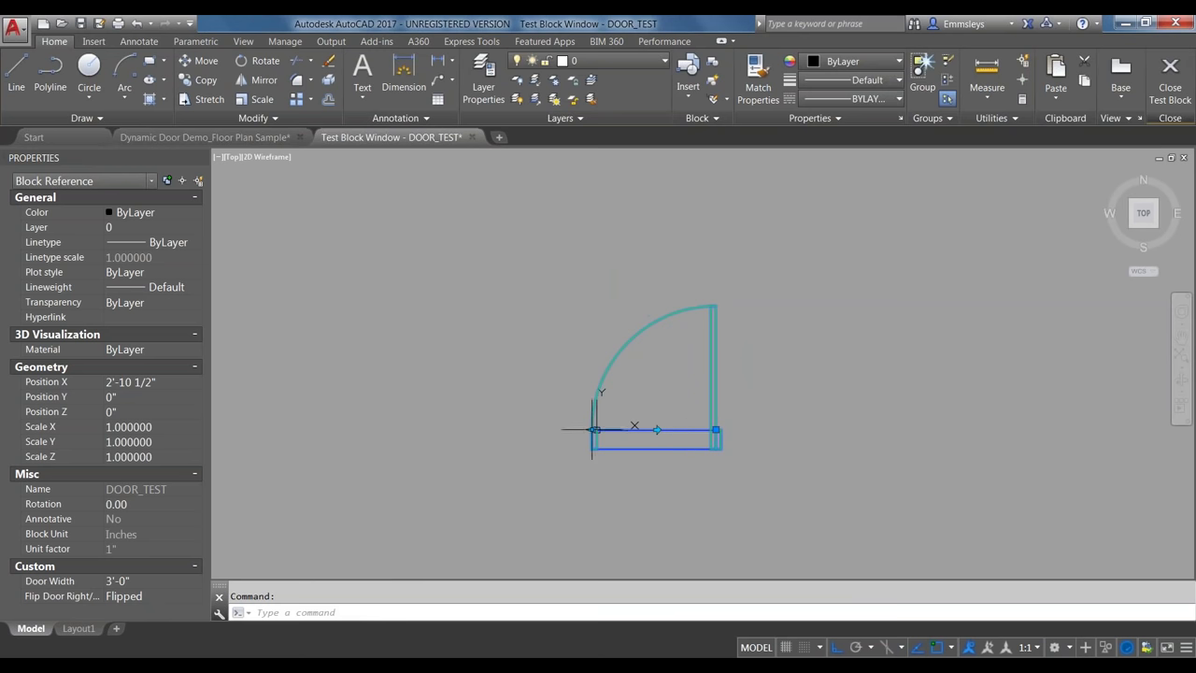
{"action": "left_click", "coordinate": [596, 430]}
{"action": "left_click", "coordinate": [452, 432]}
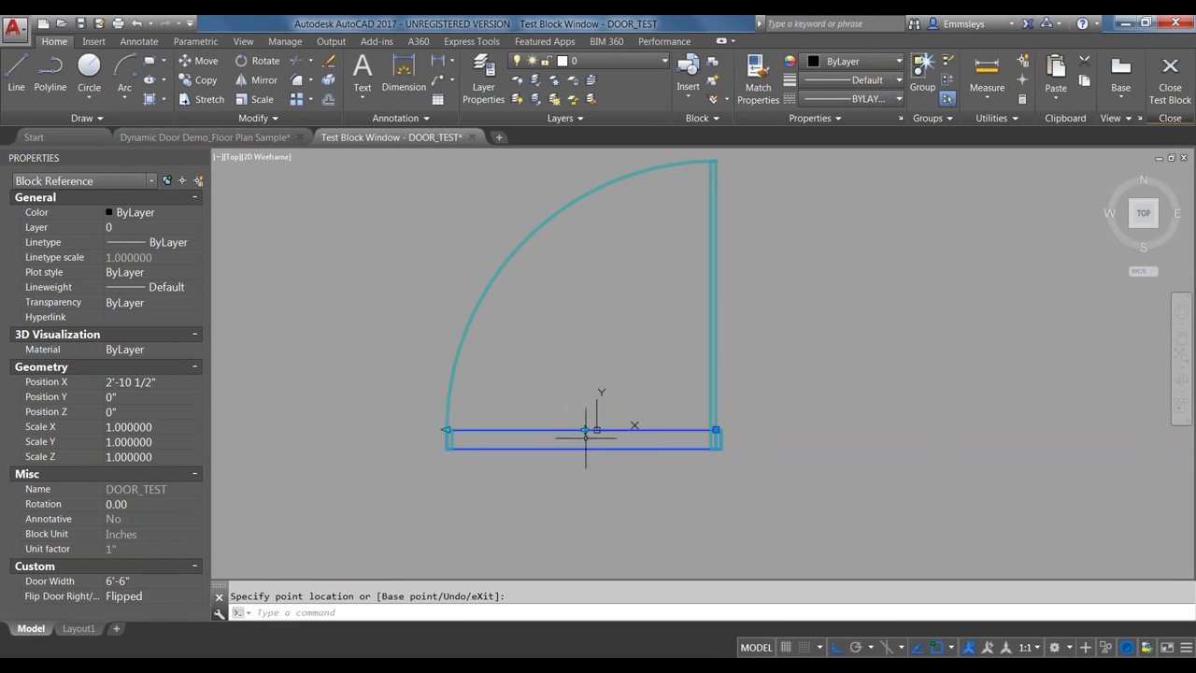
{"action": "left_click", "coordinate": [447, 430]}
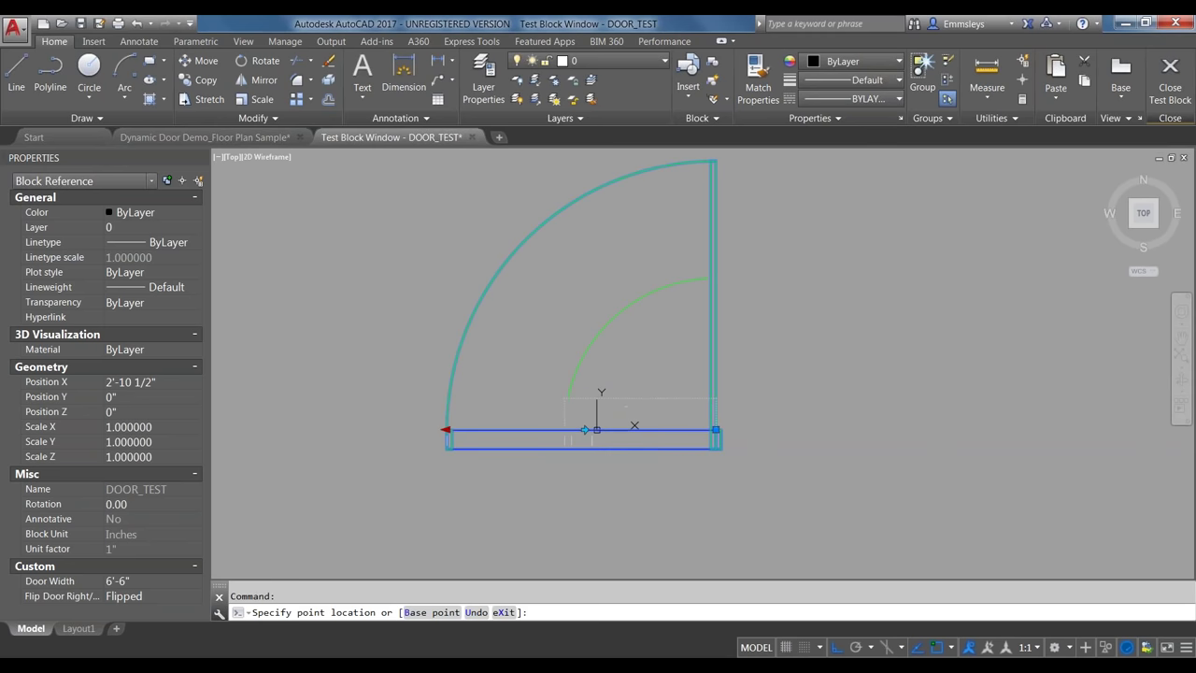
{"action": "left_click", "coordinate": [547, 432]}
{"action": "left_click", "coordinate": [1171, 84]}
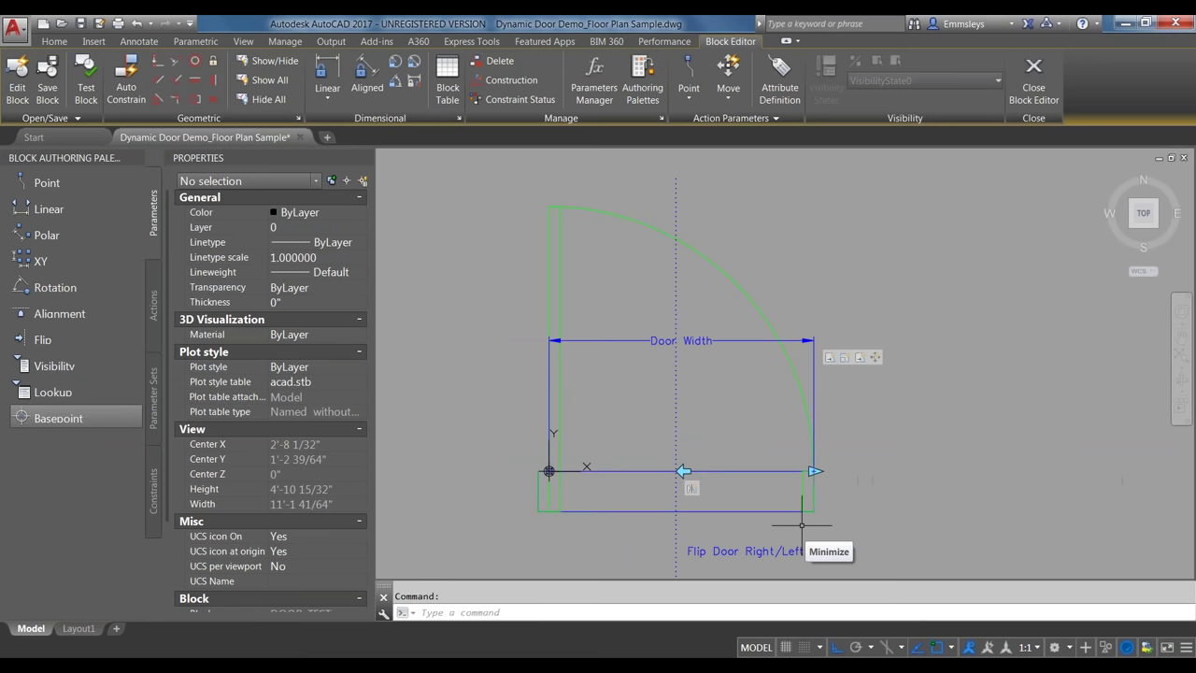
Add a second flip parameter whose reflection line runs from the door's midpoint to its right side
{"action": "middle_click_drag", "start_coordinate": [882, 486], "coordinate": [883, 460]}
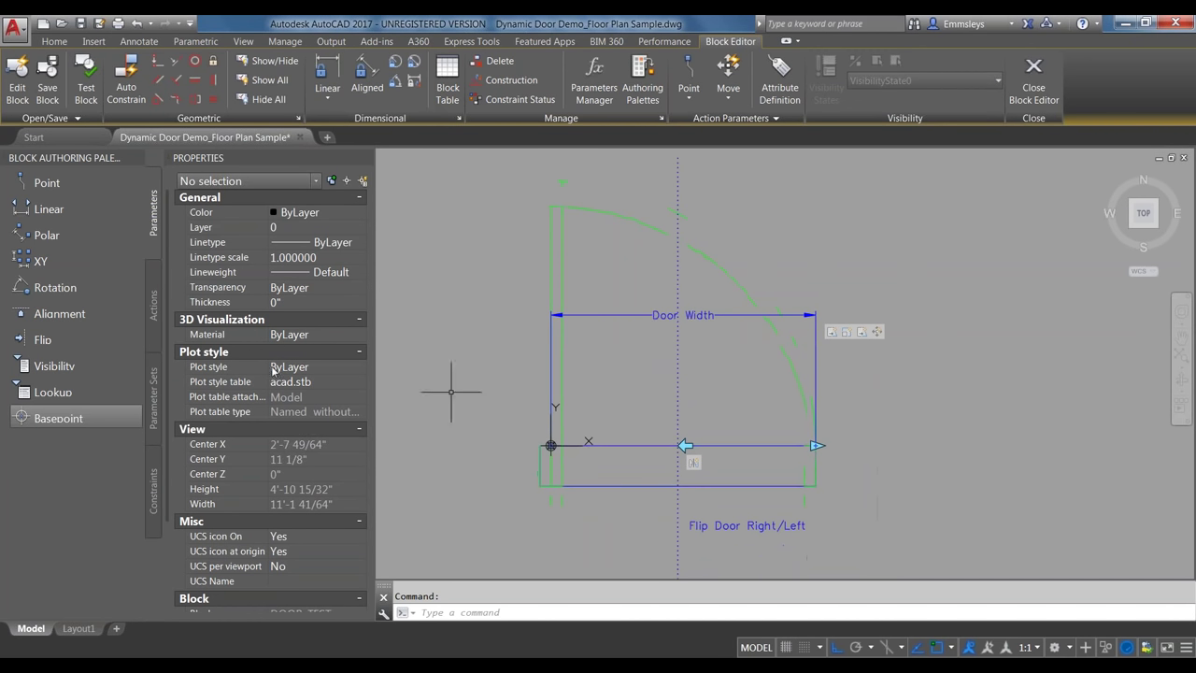
{"action": "left_click", "coordinate": [44, 342]}
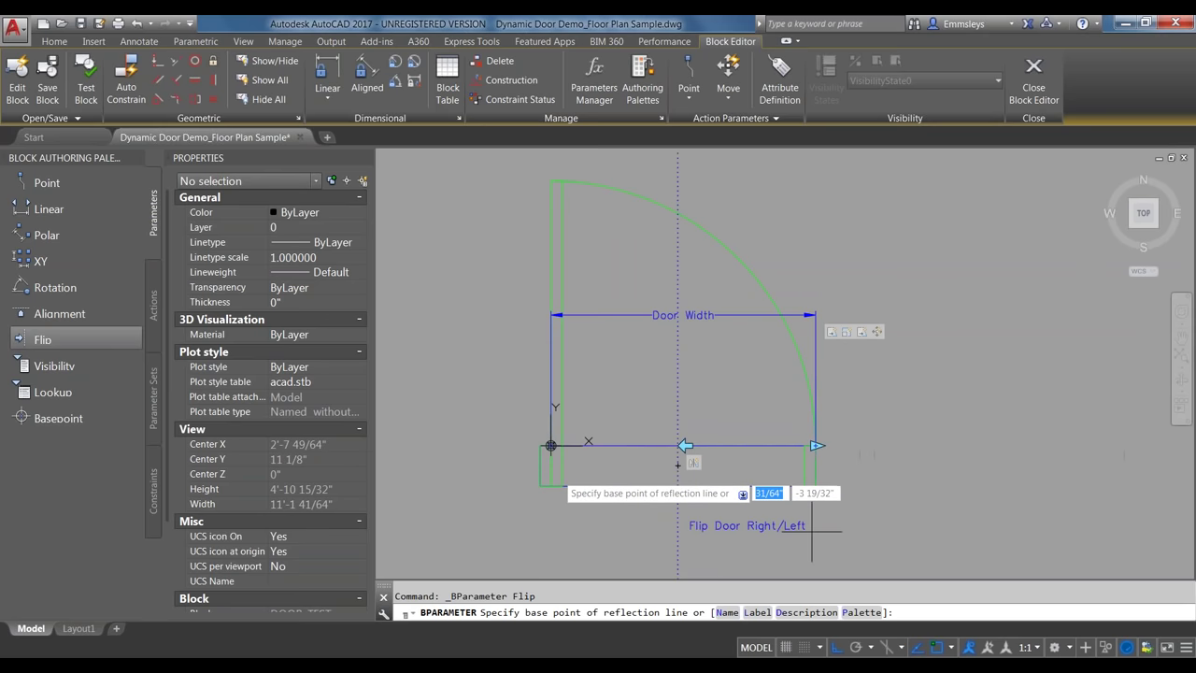
{"action": "left_click", "coordinate": [967, 648]}
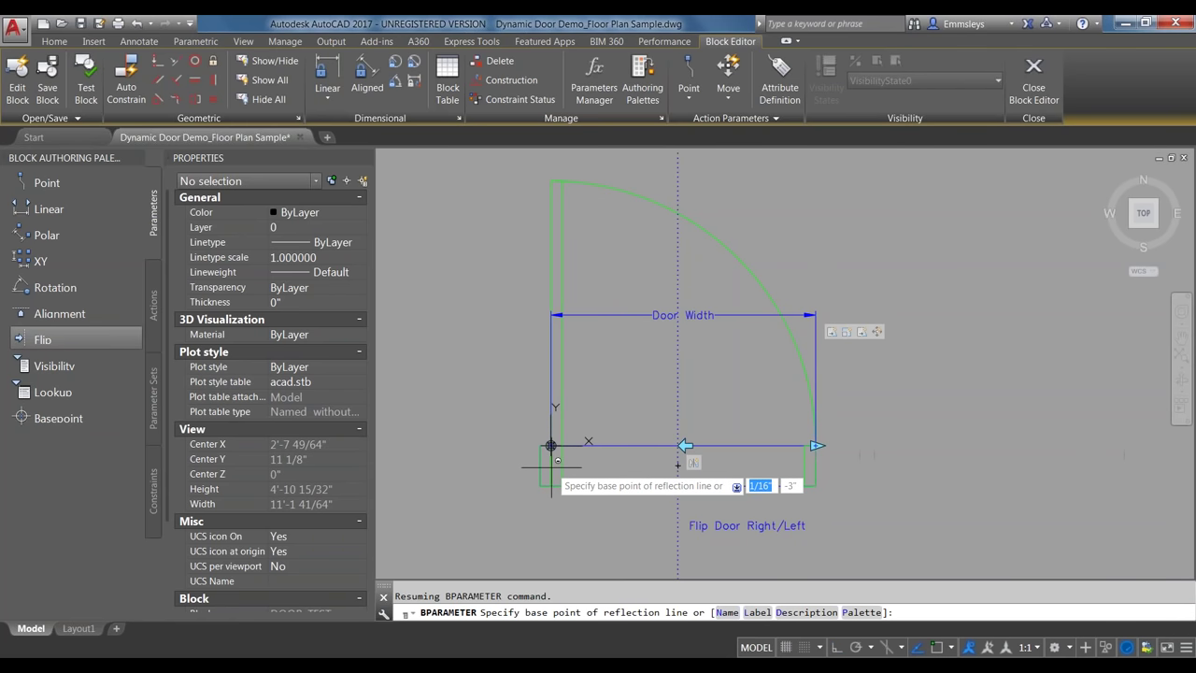
{"action": "right_click", "coordinate": [551, 445], "text": "shift"}
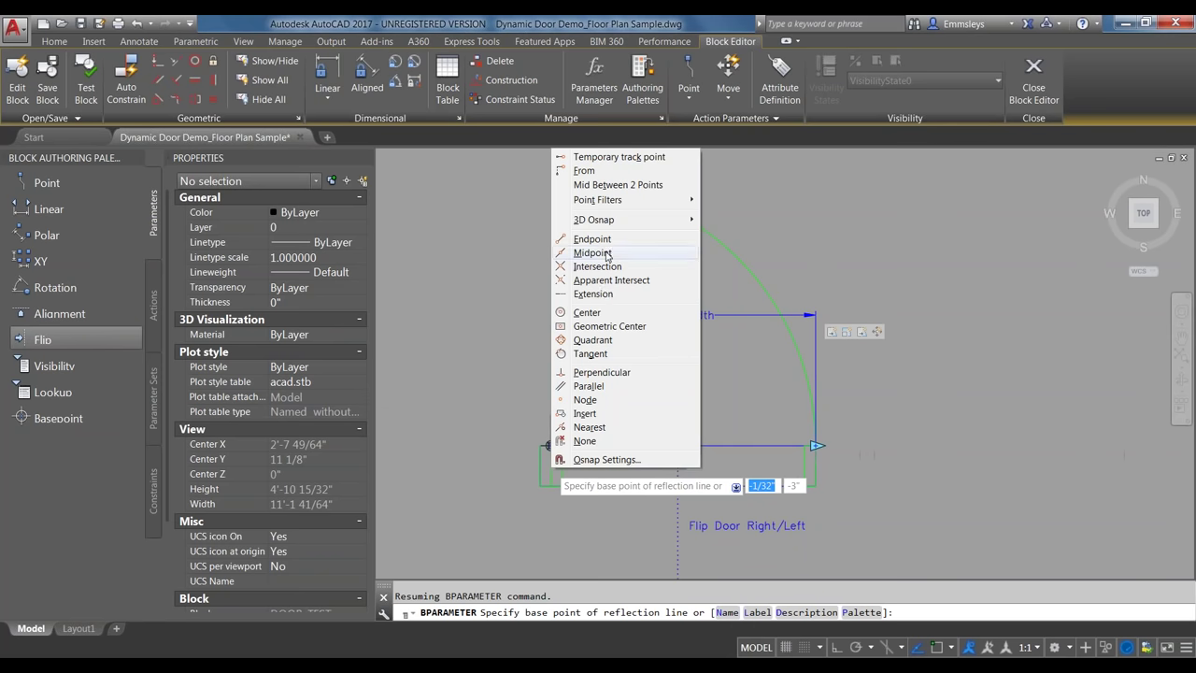
{"action": "left_click", "coordinate": [606, 253]}
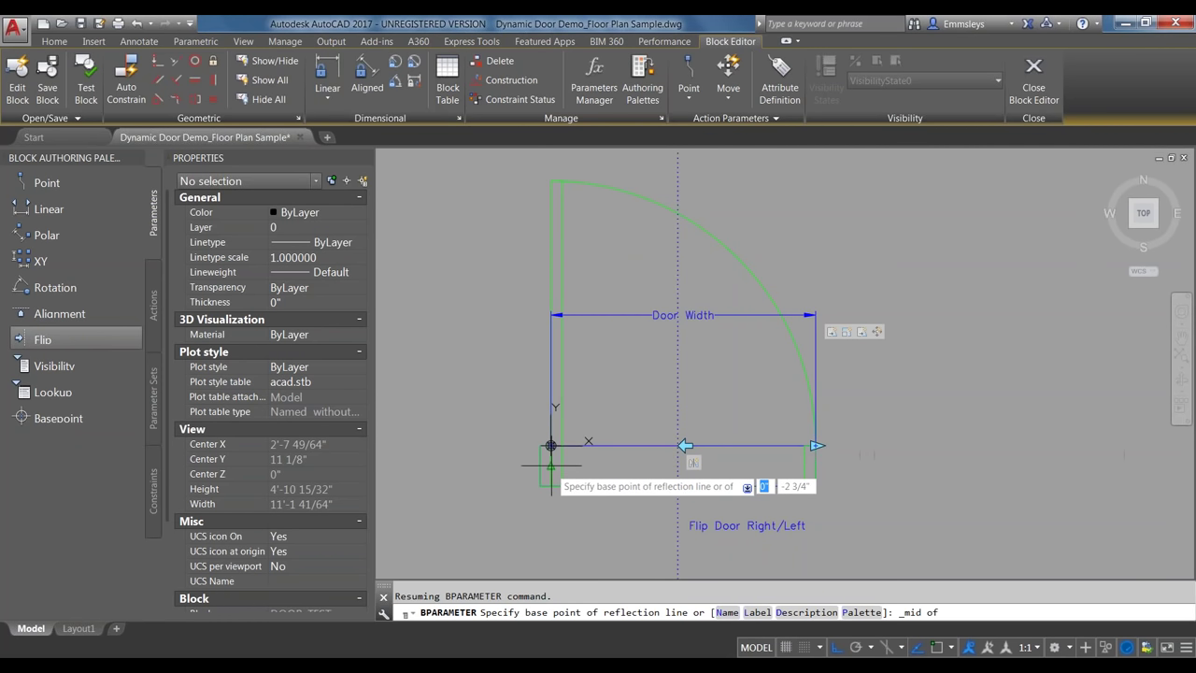
{"action": "left_click", "coordinate": [551, 466]}
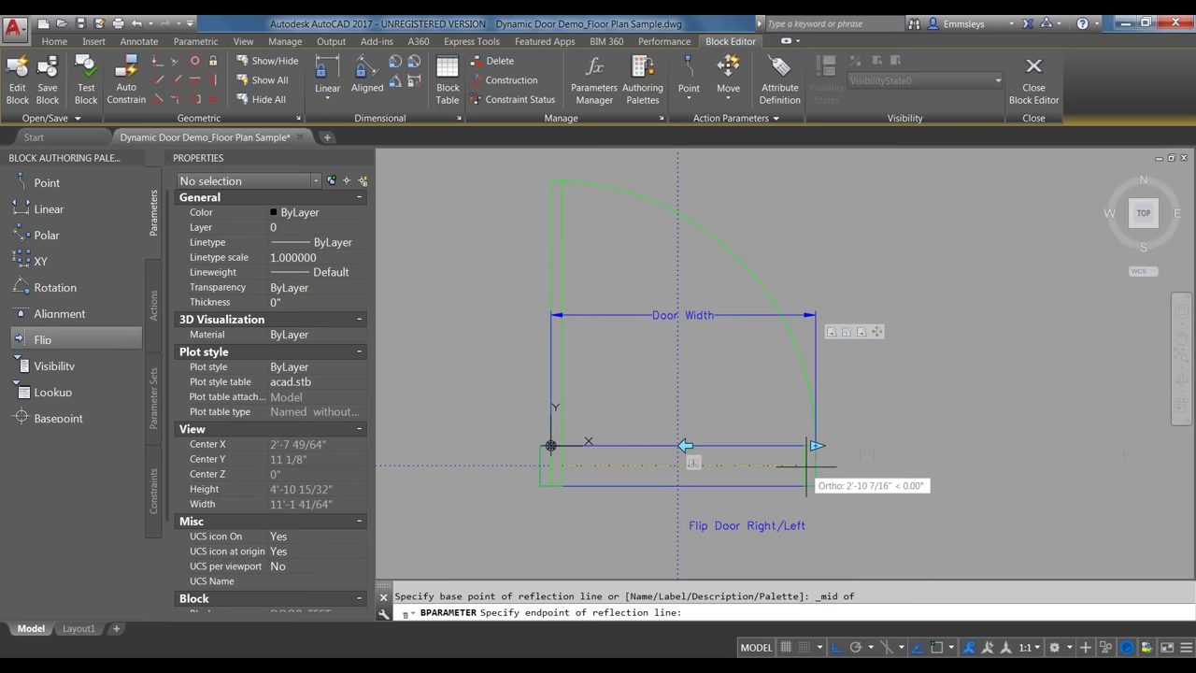
{"action": "left_click", "coordinate": [804, 466]}
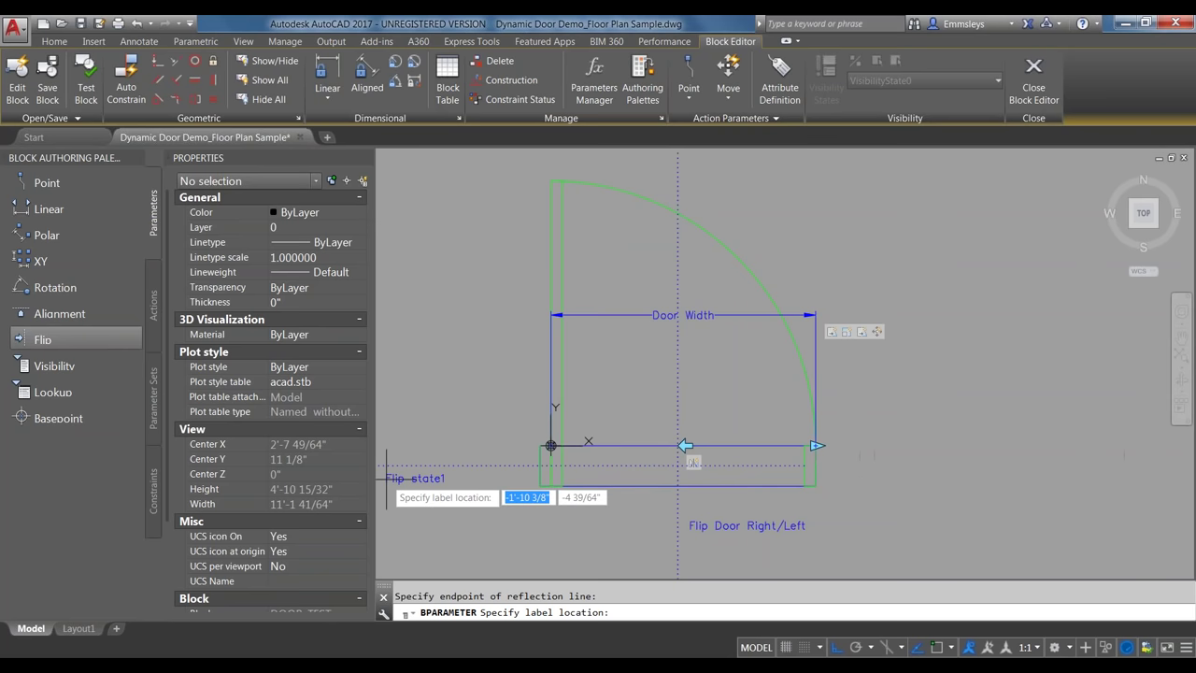
{"action": "left_click", "coordinate": [395, 478]}
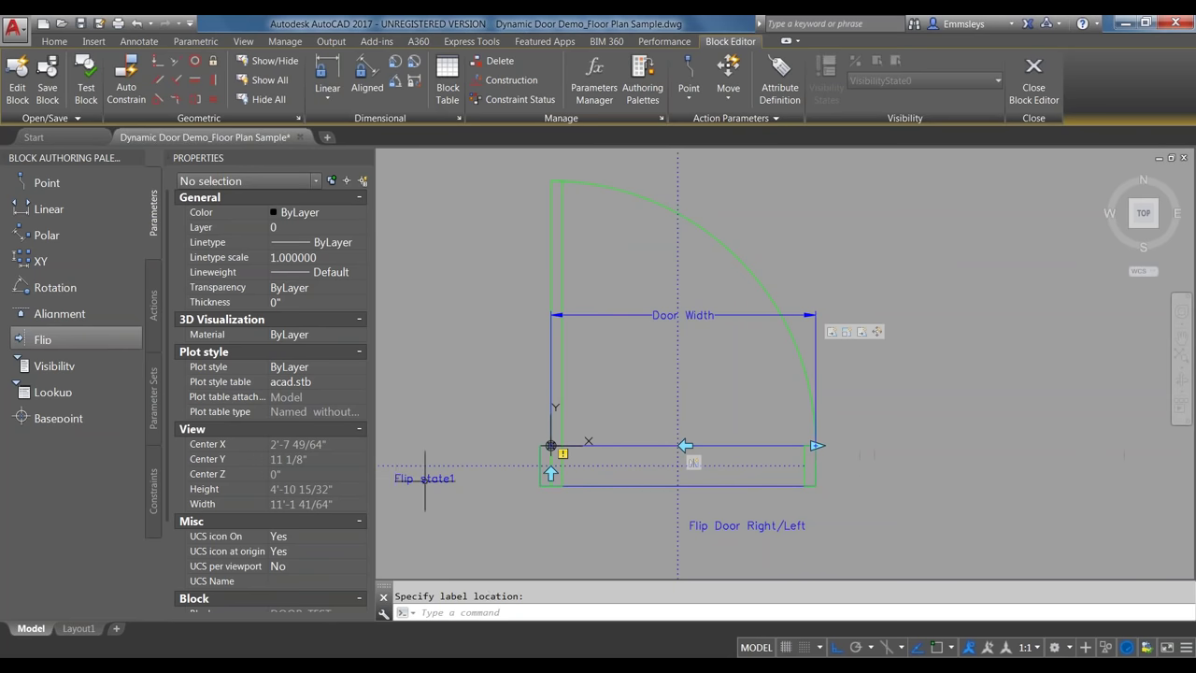
Rename the new flip parameter to 'Flip Door In/Out RM' in Properties
{"action": "left_click", "coordinate": [433, 478]}
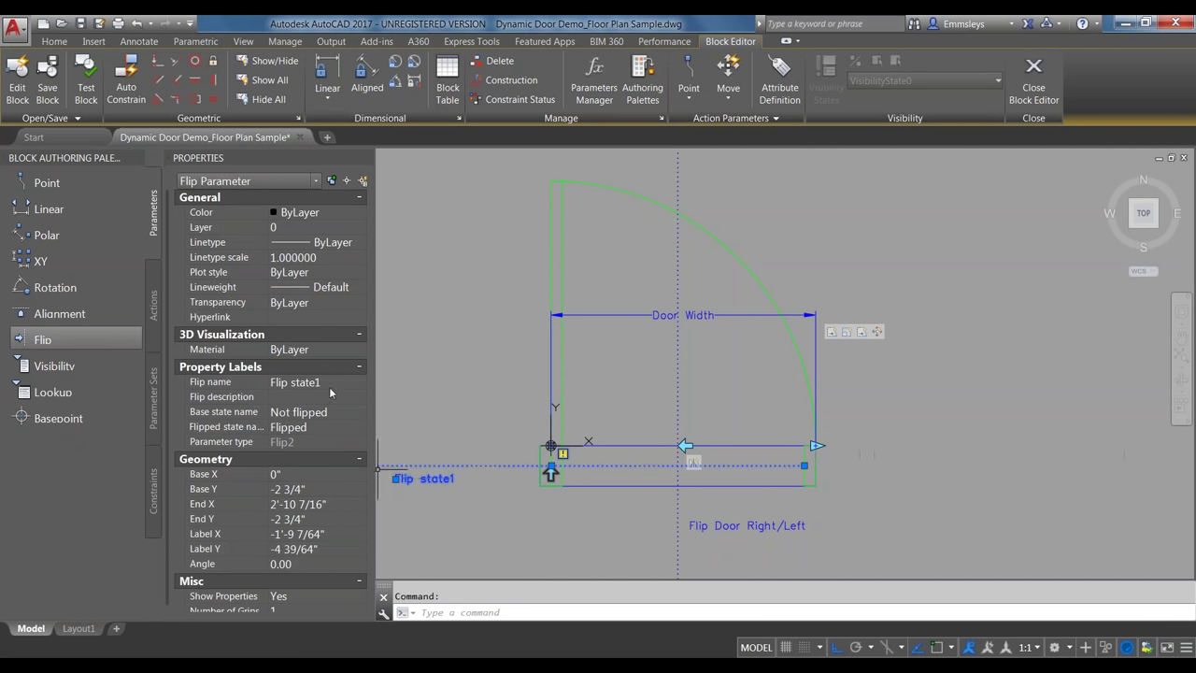
{"action": "left_click", "coordinate": [329, 386]}
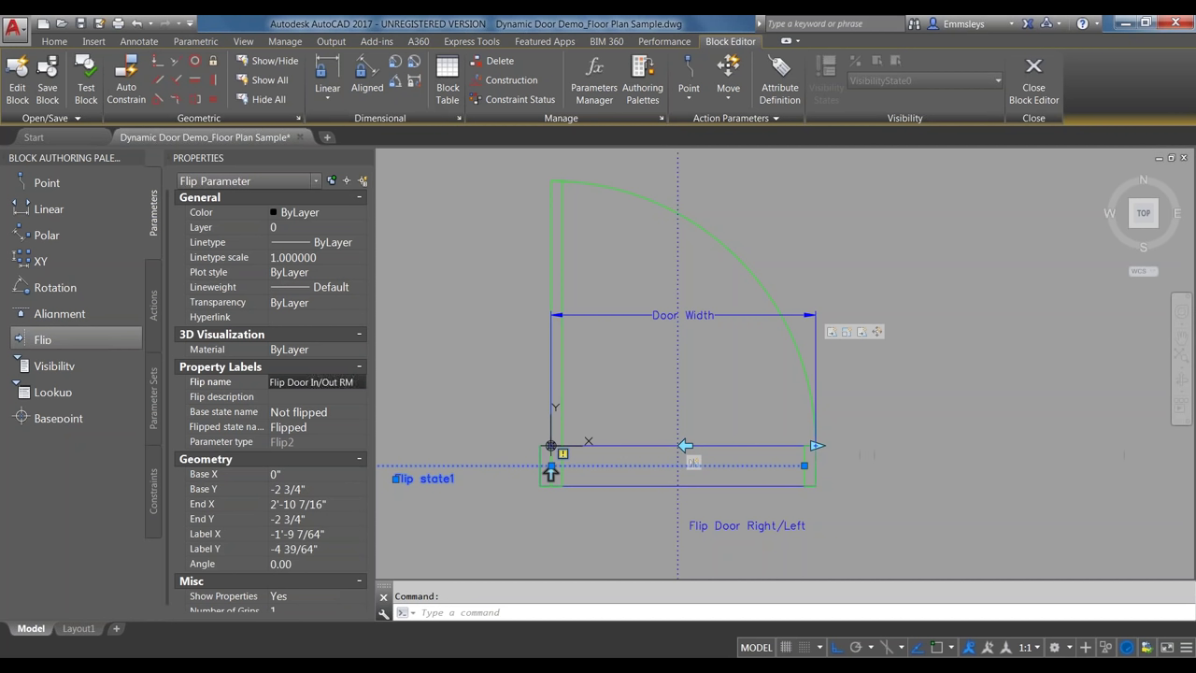
{"action": "key", "text": "Tab"}
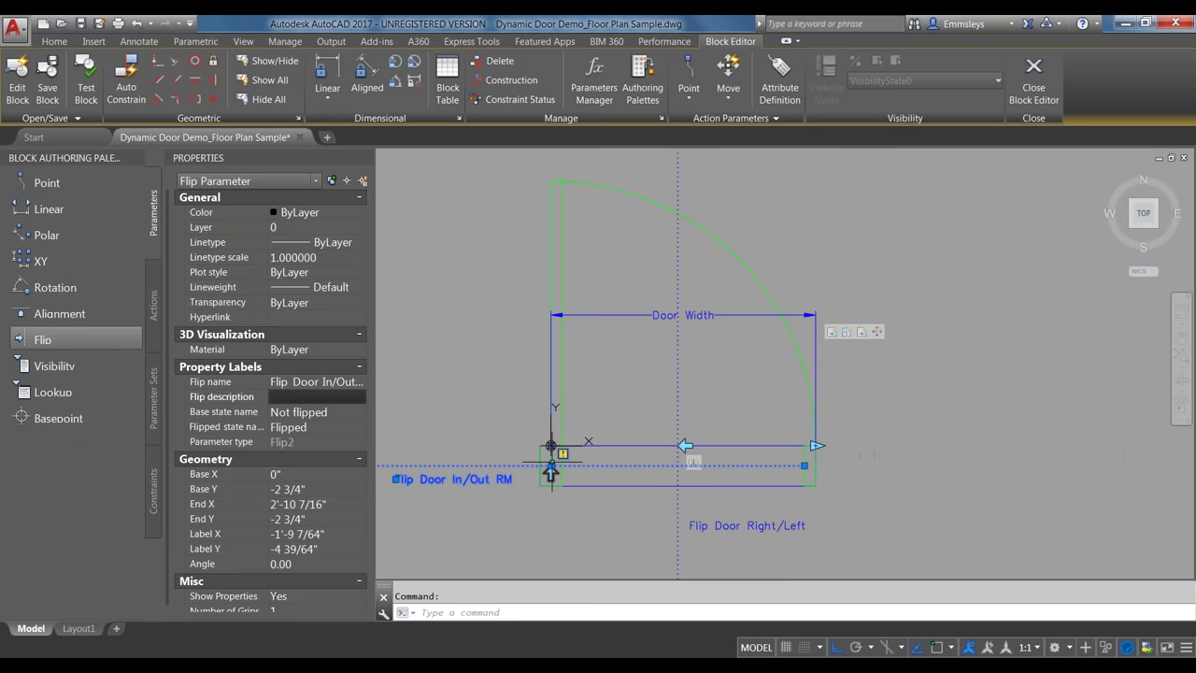
{"action": "key", "text": "Escape"}
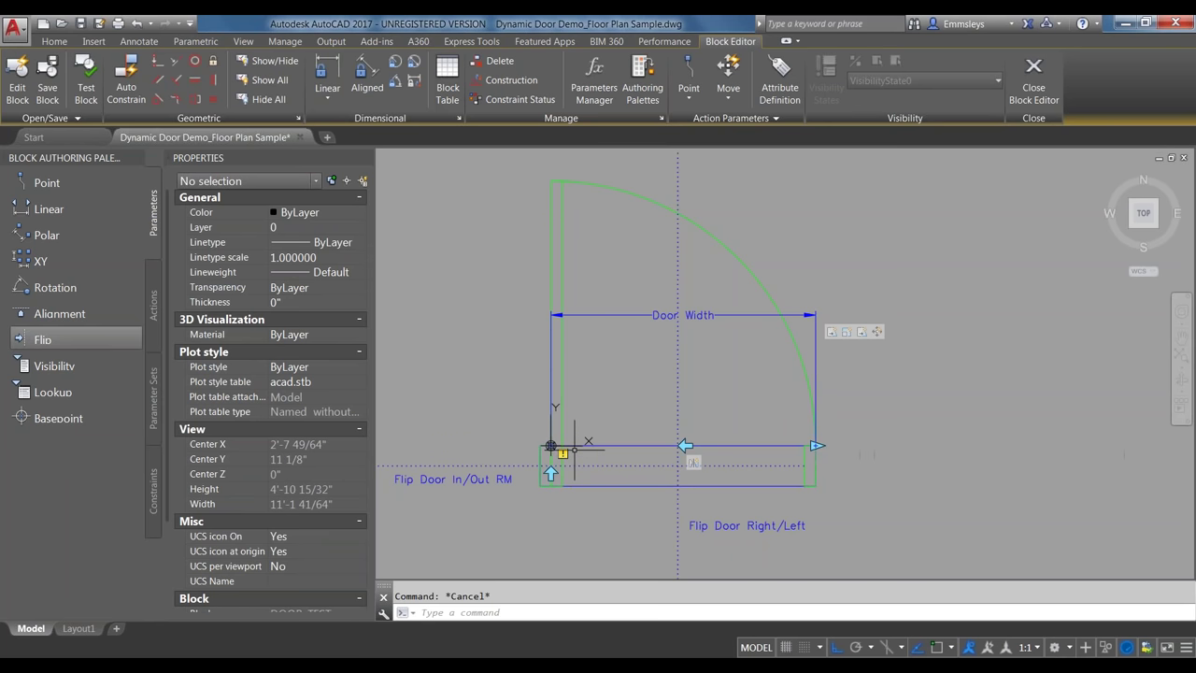
Attach a flip action covering all door objects to the Flip Door In/Out RM parameter
{"action": "left_click", "coordinate": [154, 305]}
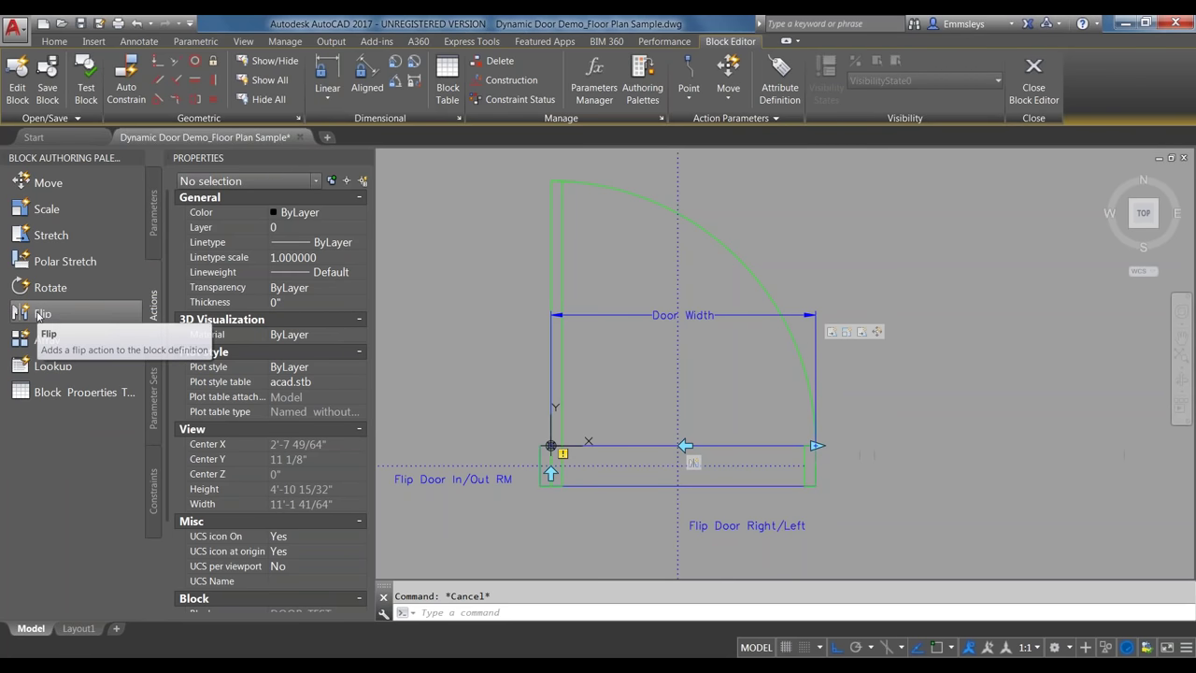
{"action": "left_click", "coordinate": [38, 315]}
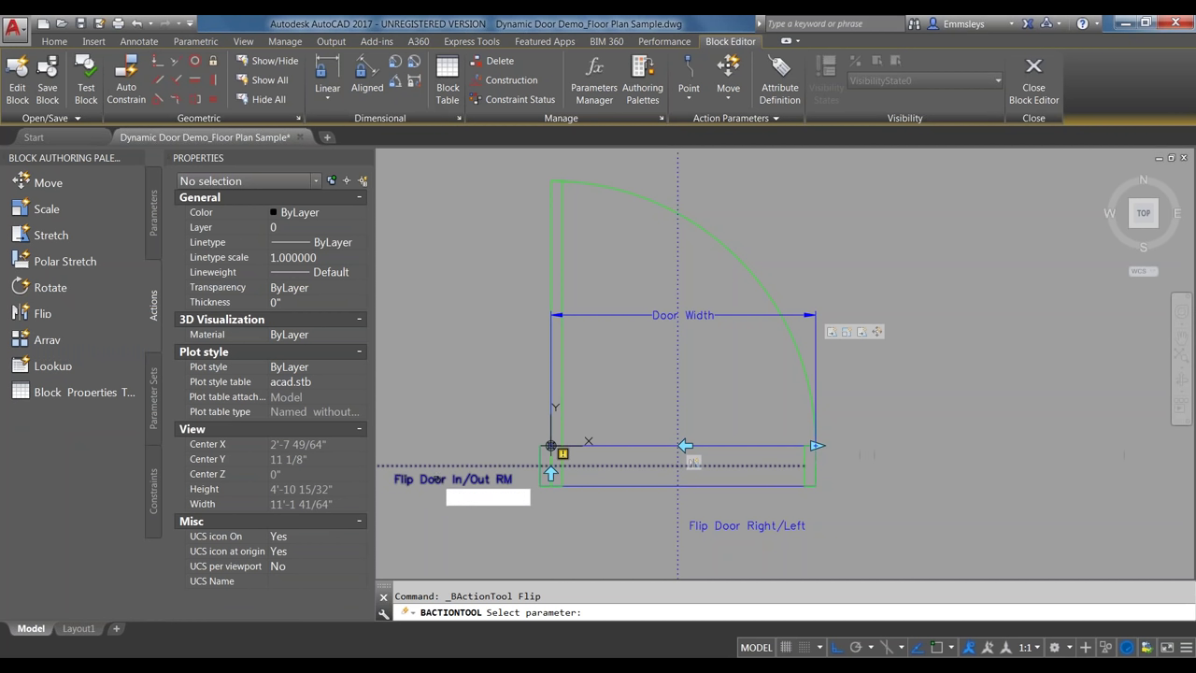
{"action": "left_click", "coordinate": [433, 480]}
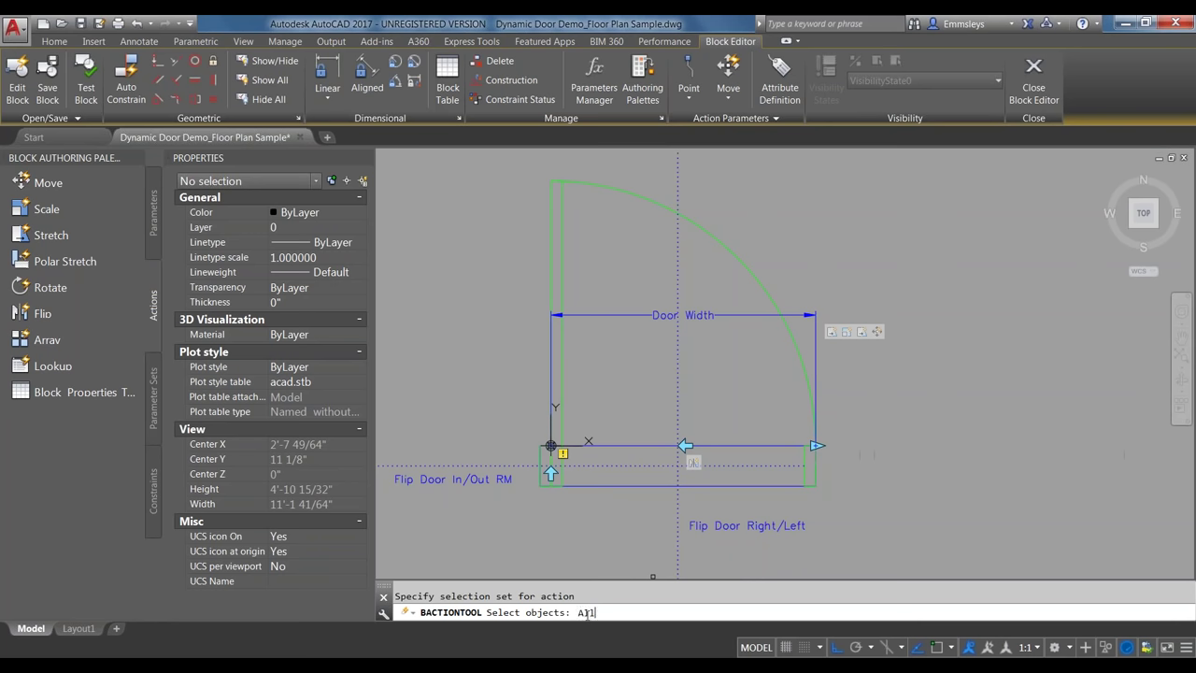
{"action": "key", "text": "Return"}
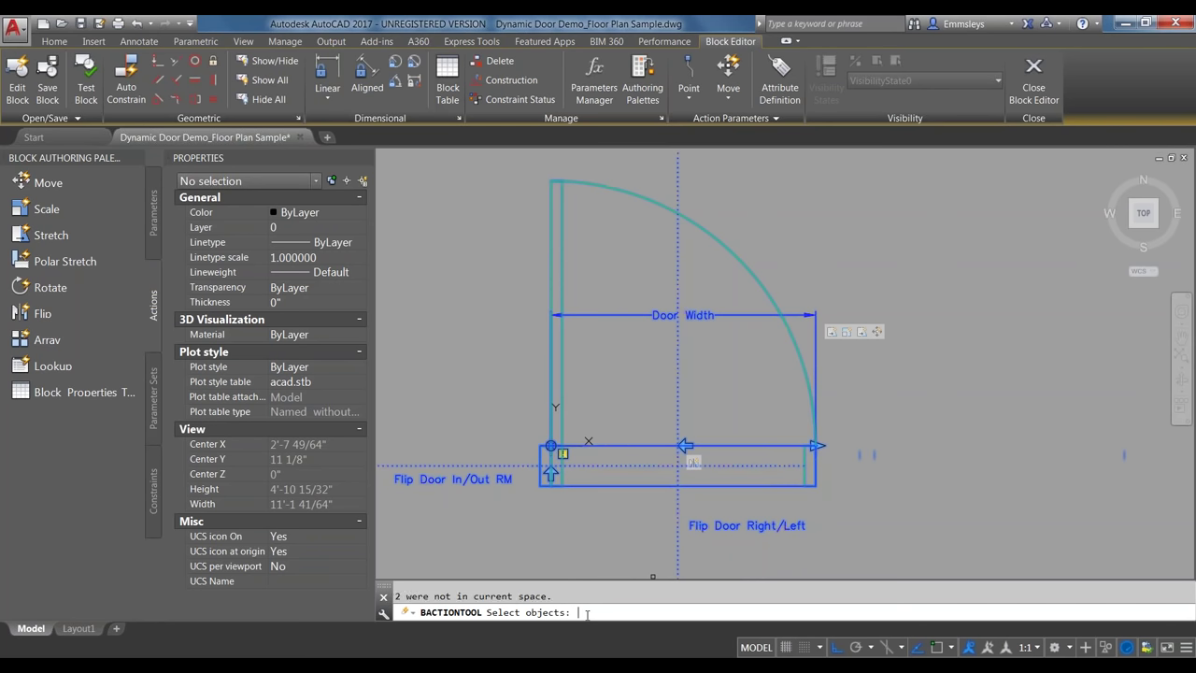
{"action": "key", "text": "Return"}
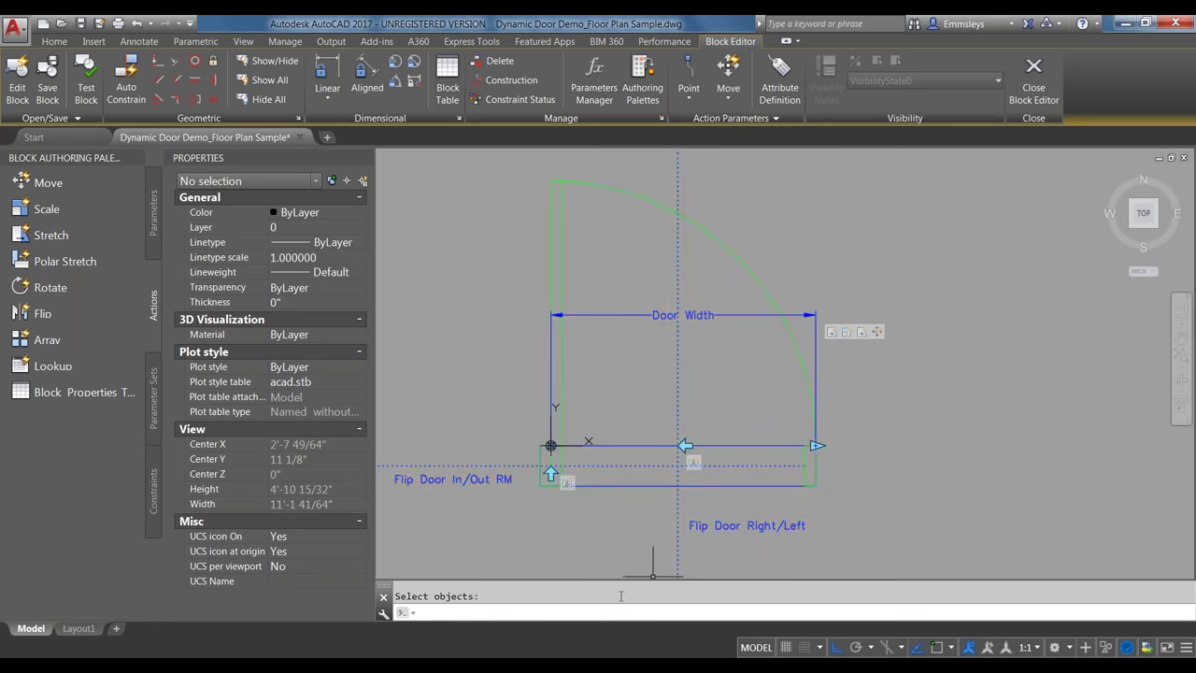
{"action": "left_click", "coordinate": [84, 84]}
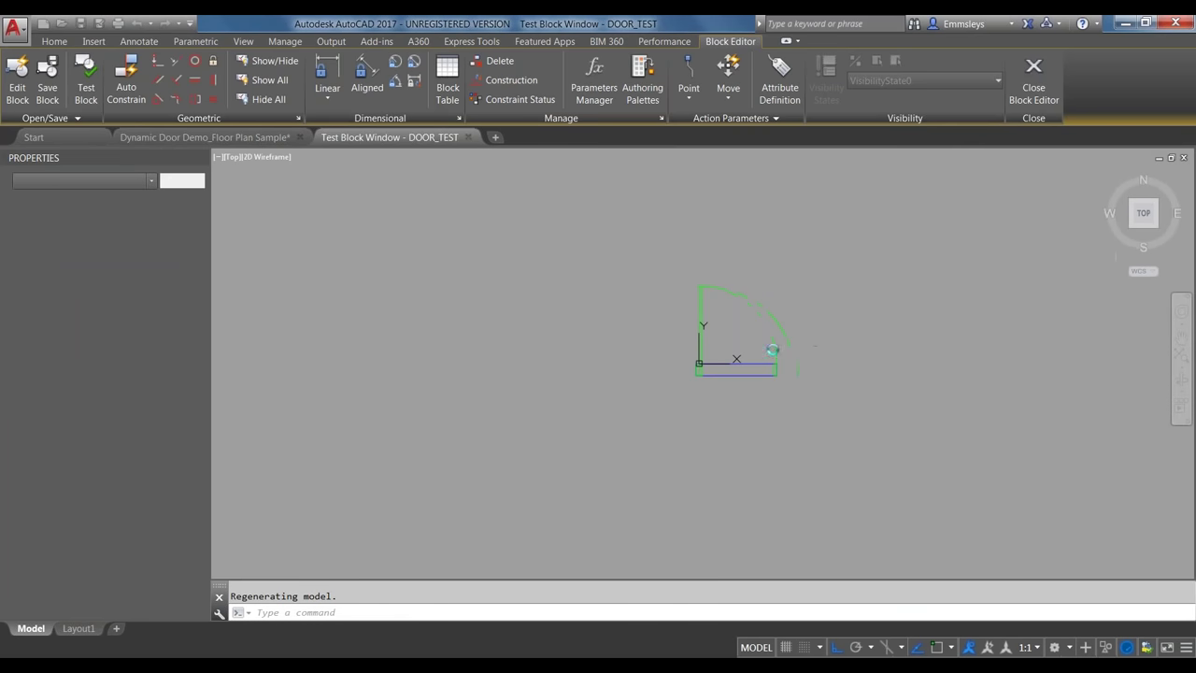
Flip the test door's swing, widen it to 3'-8", and flip it to swing downward
{"action": "scroll", "coordinate": [772, 349], "scroll_direction": "up", "scroll_amount": 5}
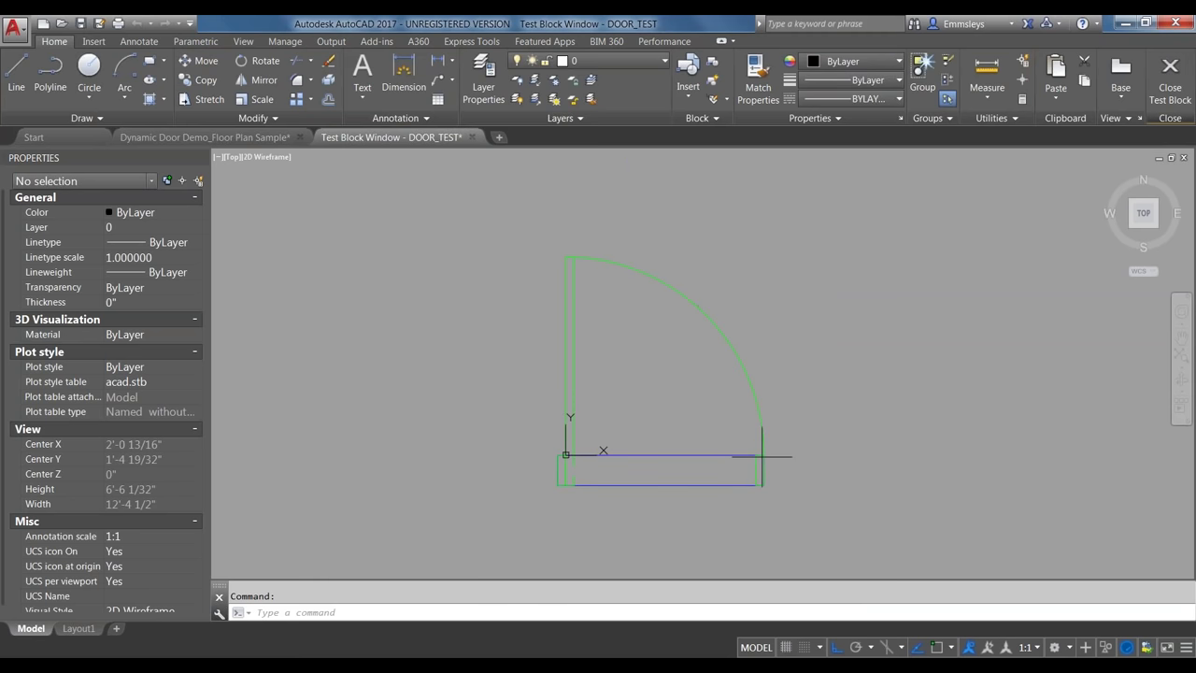
{"action": "left_click", "coordinate": [763, 446]}
{"action": "left_click", "coordinate": [760, 450]}
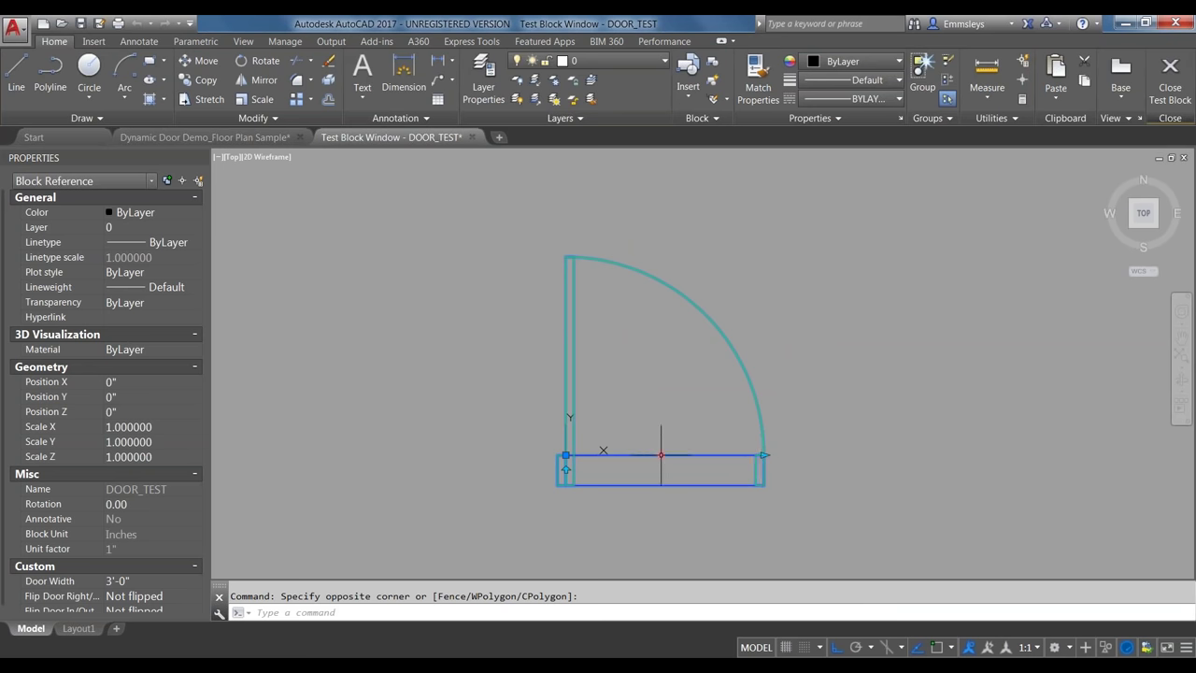
{"action": "left_click", "coordinate": [661, 455]}
{"action": "middle_click_drag", "start_coordinate": [630, 494], "coordinate": [622, 420]}
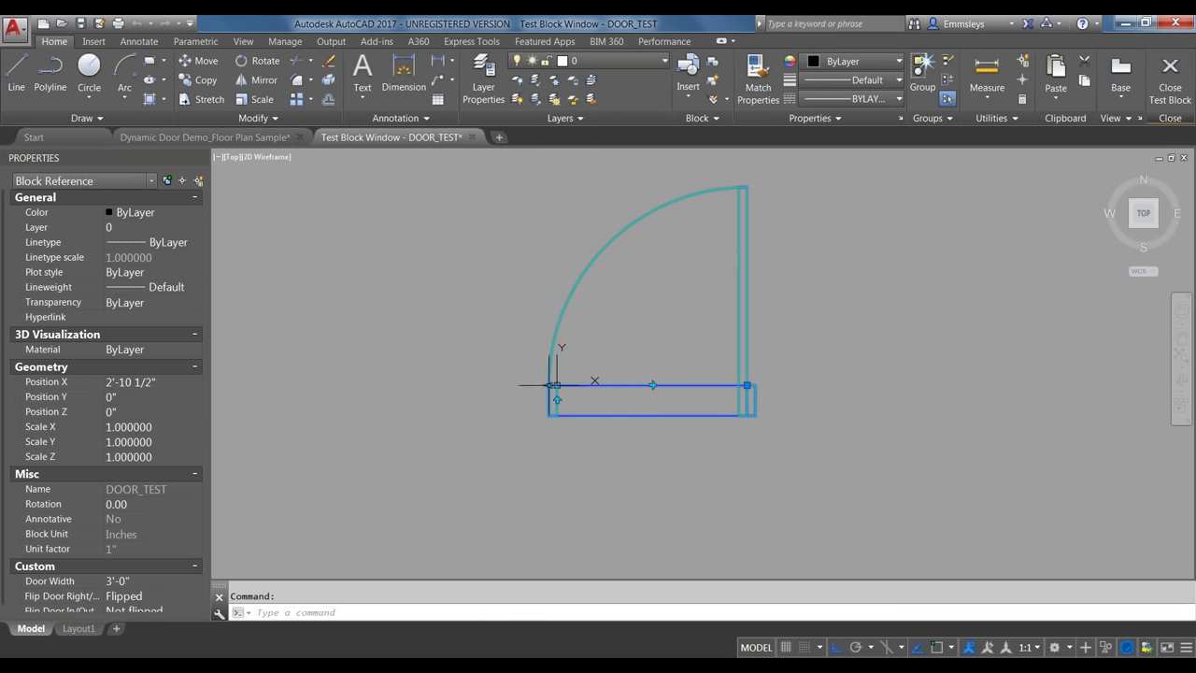
{"action": "left_click", "coordinate": [548, 384]}
{"action": "left_click", "coordinate": [449, 393]}
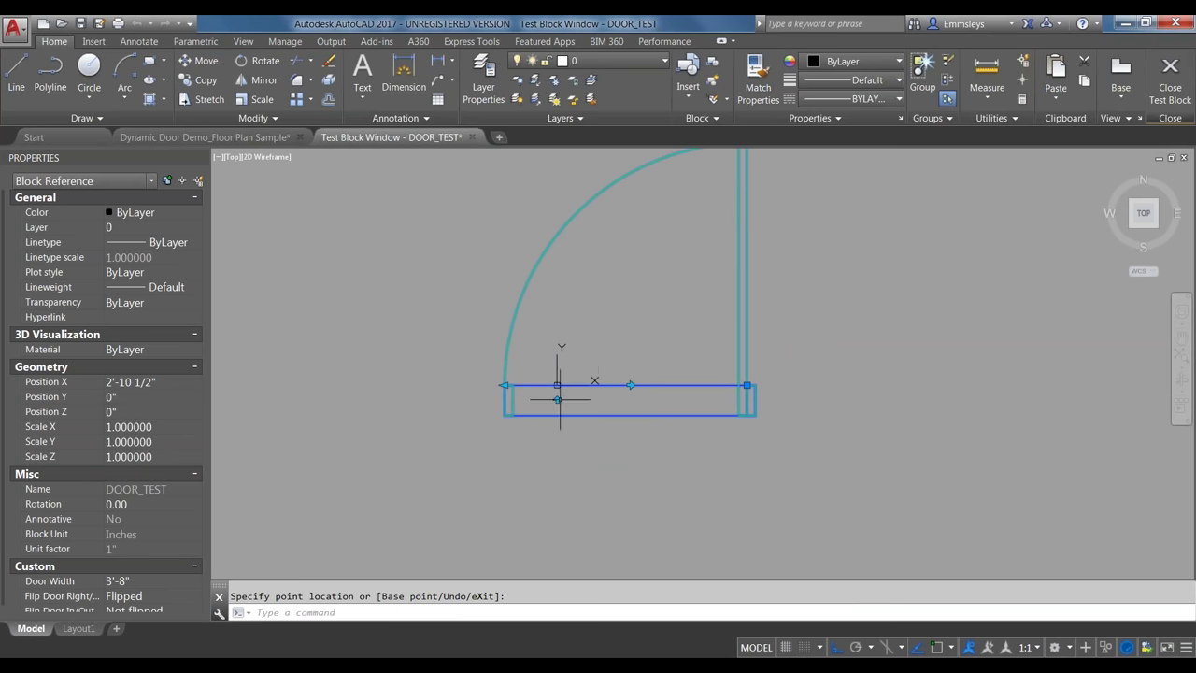
{"action": "left_click", "coordinate": [557, 399]}
{"action": "middle_click_drag", "start_coordinate": [710, 487], "coordinate": [714, 309]}
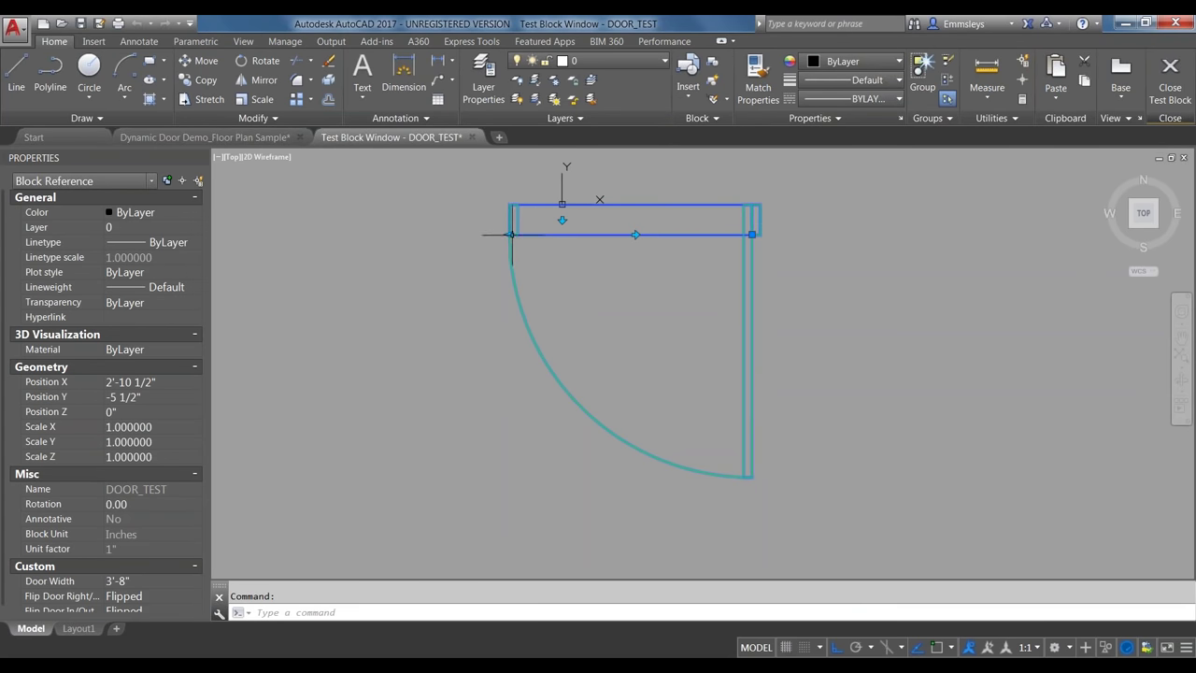
Resize the door to 6'-6", 3'-0", then 6'-6" while flipping it, and close the test window
{"action": "left_click", "coordinate": [511, 234]}
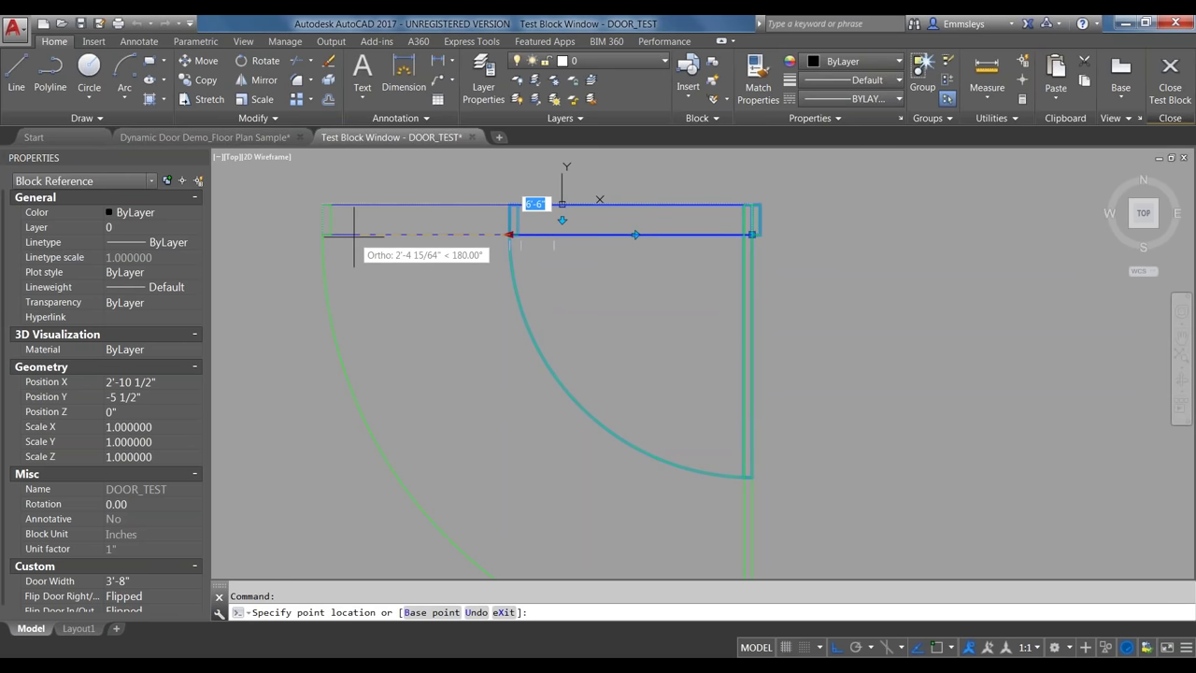
{"action": "left_click", "coordinate": [354, 235]}
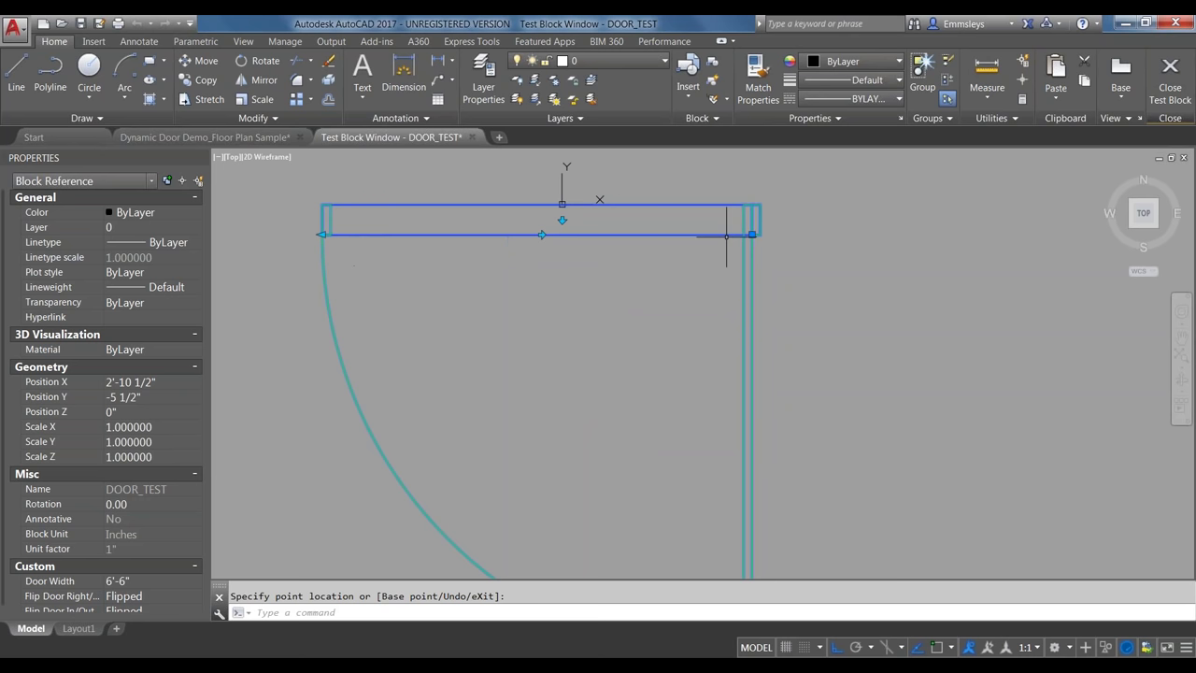
{"action": "left_click", "coordinate": [543, 234]}
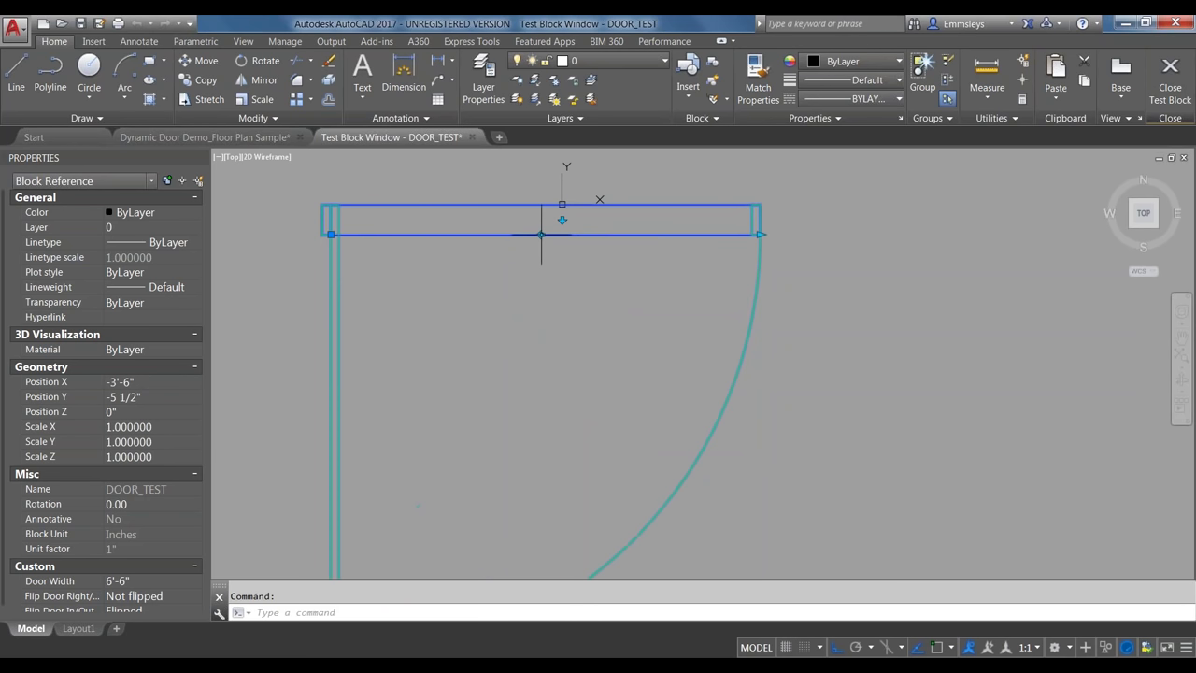
{"action": "scroll", "coordinate": [615, 290], "scroll_direction": "down", "scroll_amount": 2}
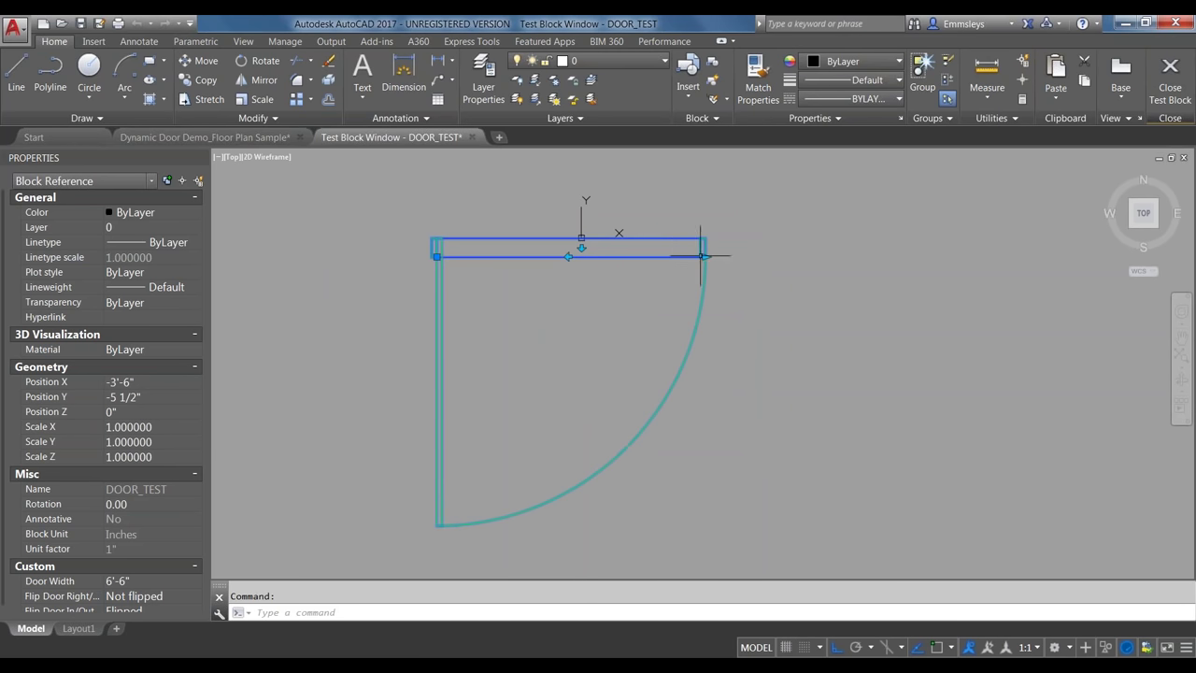
{"action": "left_click", "coordinate": [706, 256]}
{"action": "left_click", "coordinate": [566, 258]}
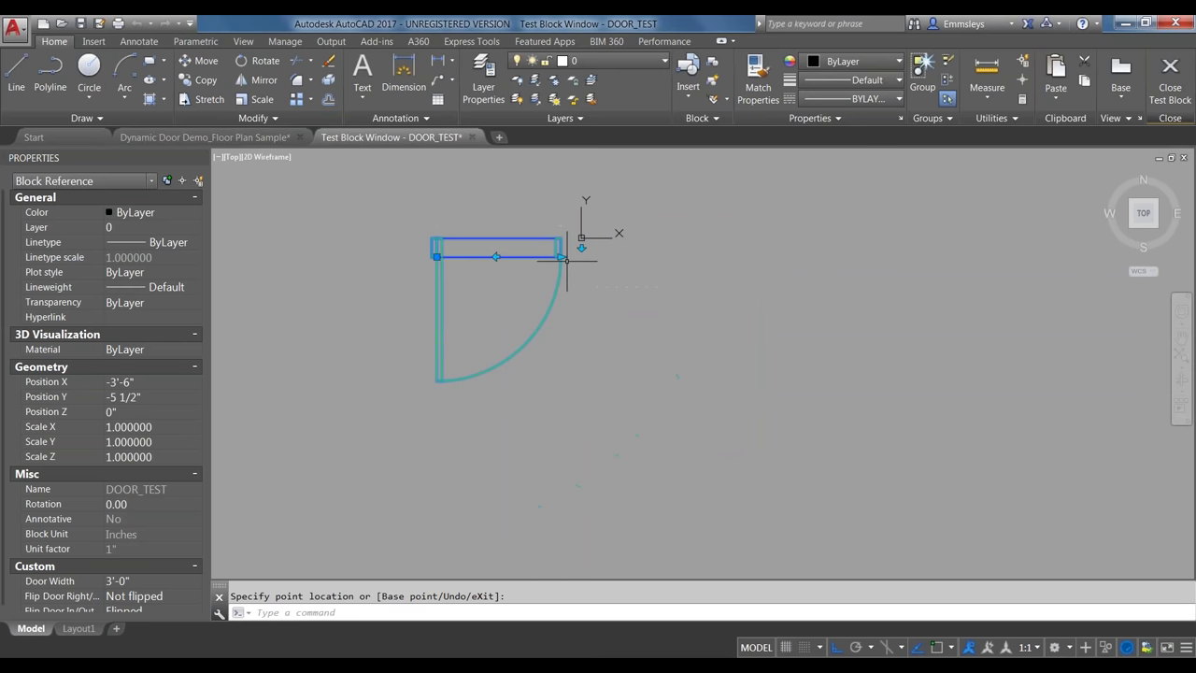
{"action": "middle_click_drag", "start_coordinate": [570, 251], "coordinate": [576, 335]}
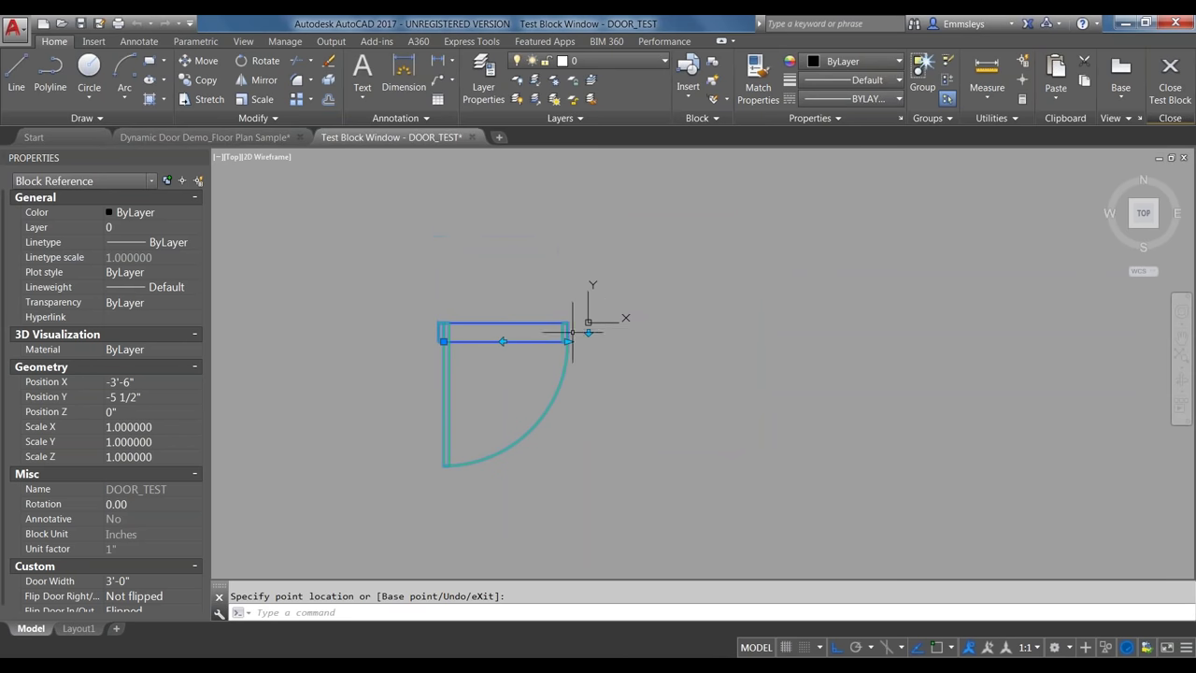
{"action": "left_click", "coordinate": [587, 331]}
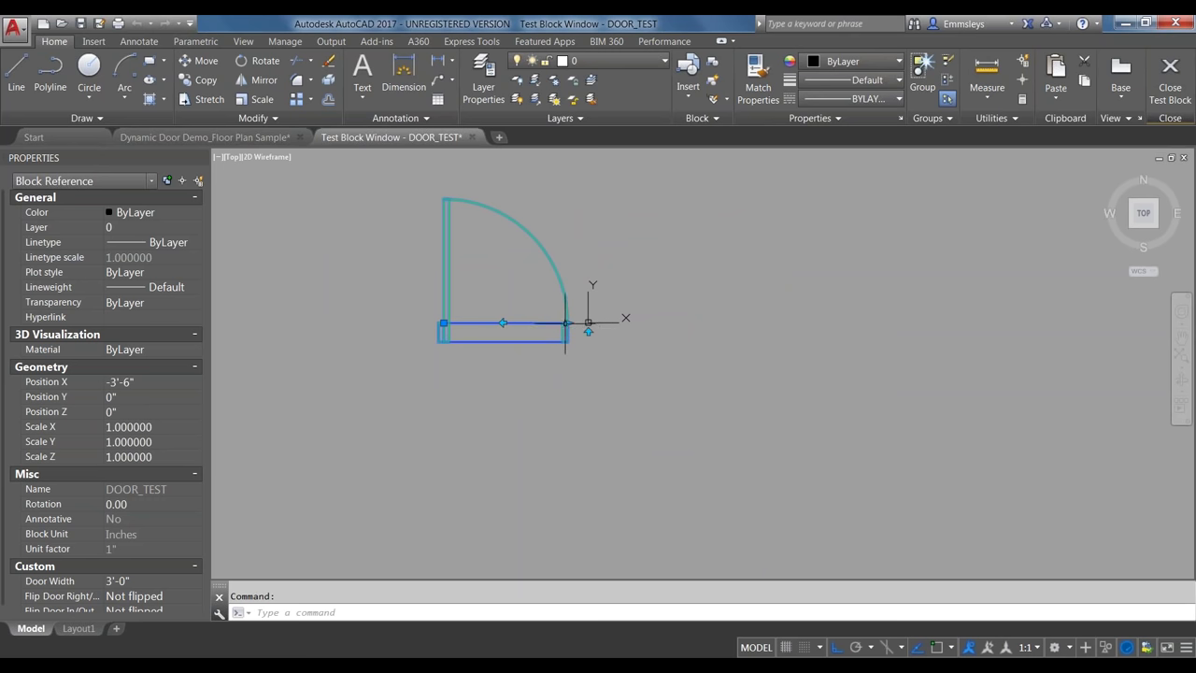
{"action": "left_click", "coordinate": [567, 322]}
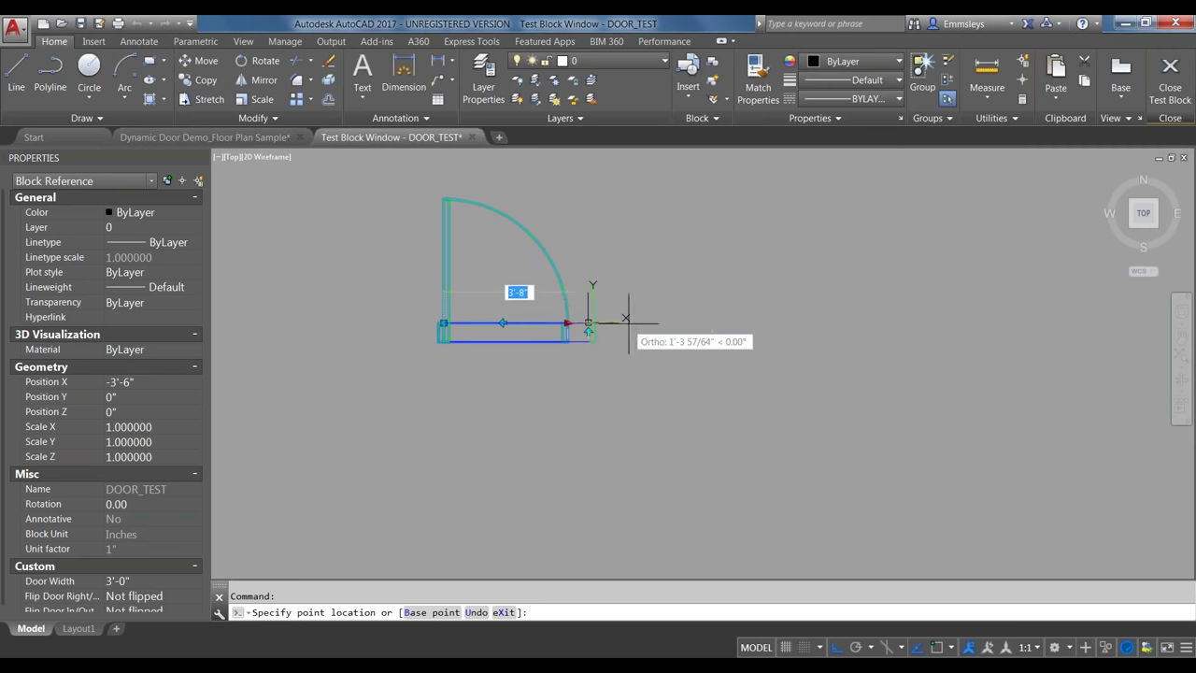
{"action": "left_click", "coordinate": [715, 322]}
{"action": "left_click", "coordinate": [1171, 87]}
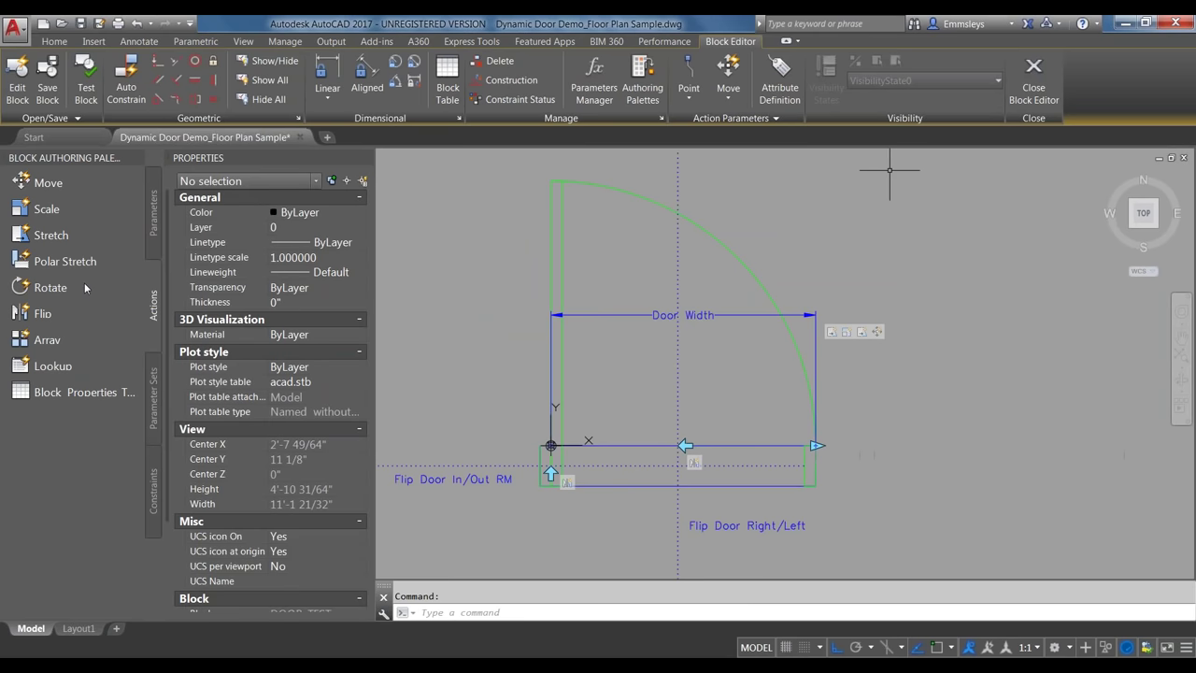
Close the Block Editor, saving the changes to DOOR_TEST
{"action": "left_click", "coordinate": [1034, 82]}
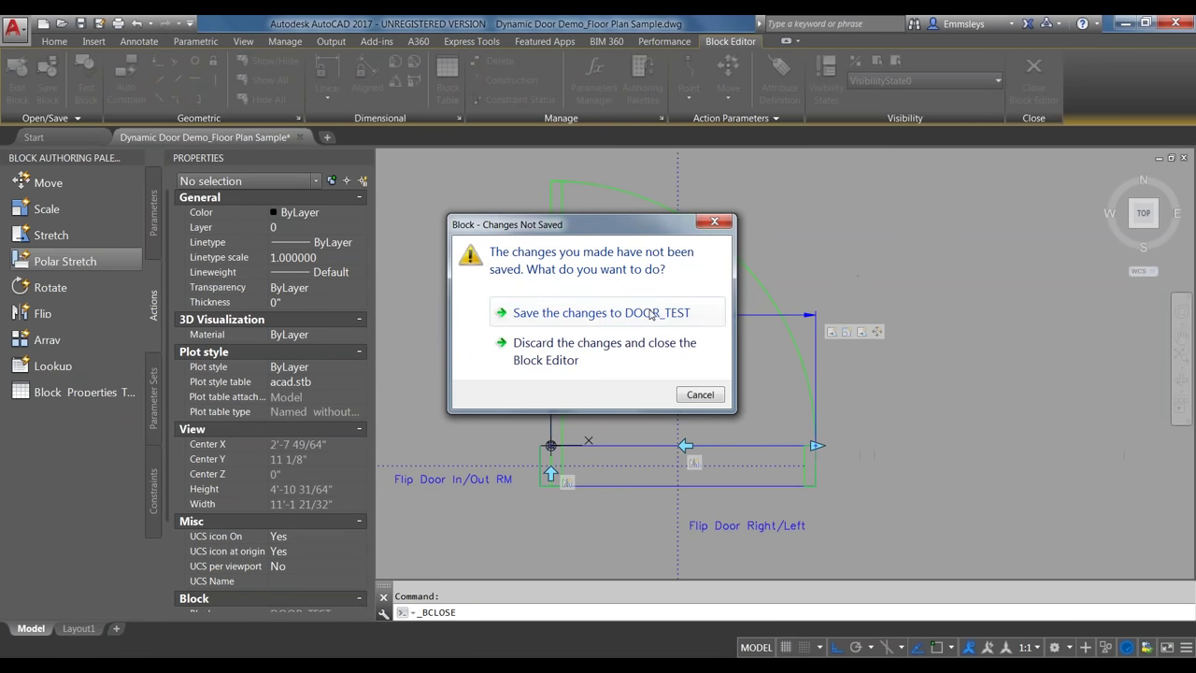
{"action": "left_click", "coordinate": [647, 313]}
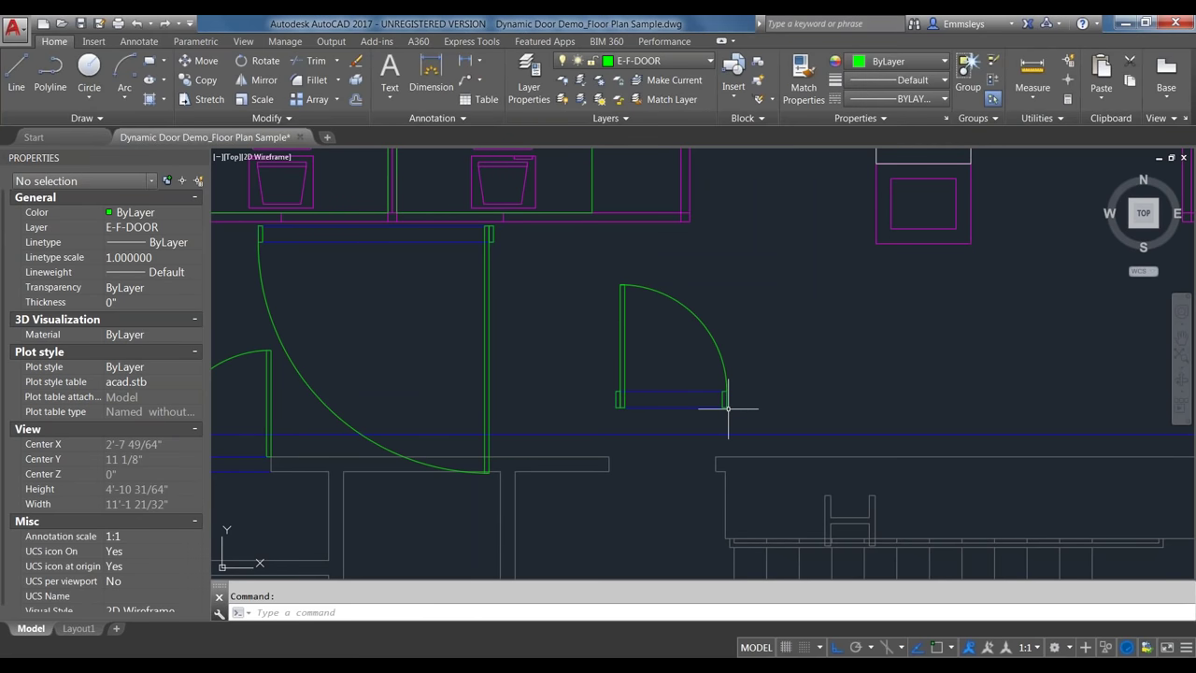
Flip the door in the floor plan so it swings below the wall
{"action": "left_click", "coordinate": [725, 406]}
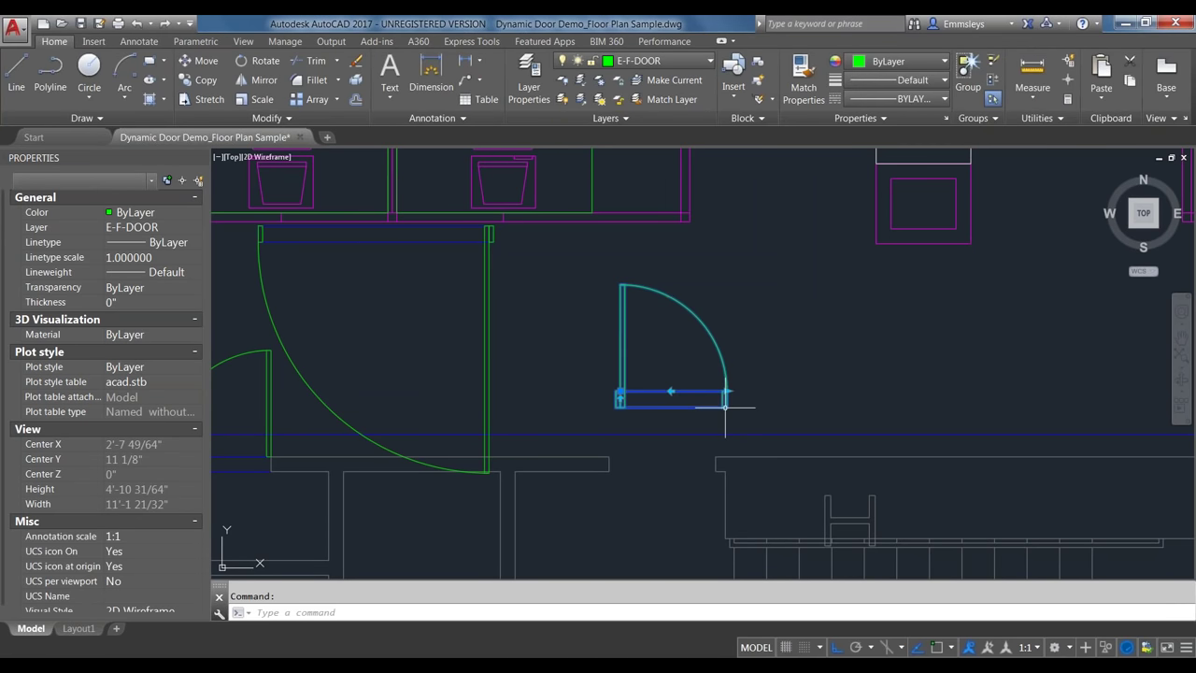
{"action": "left_click", "coordinate": [620, 399]}
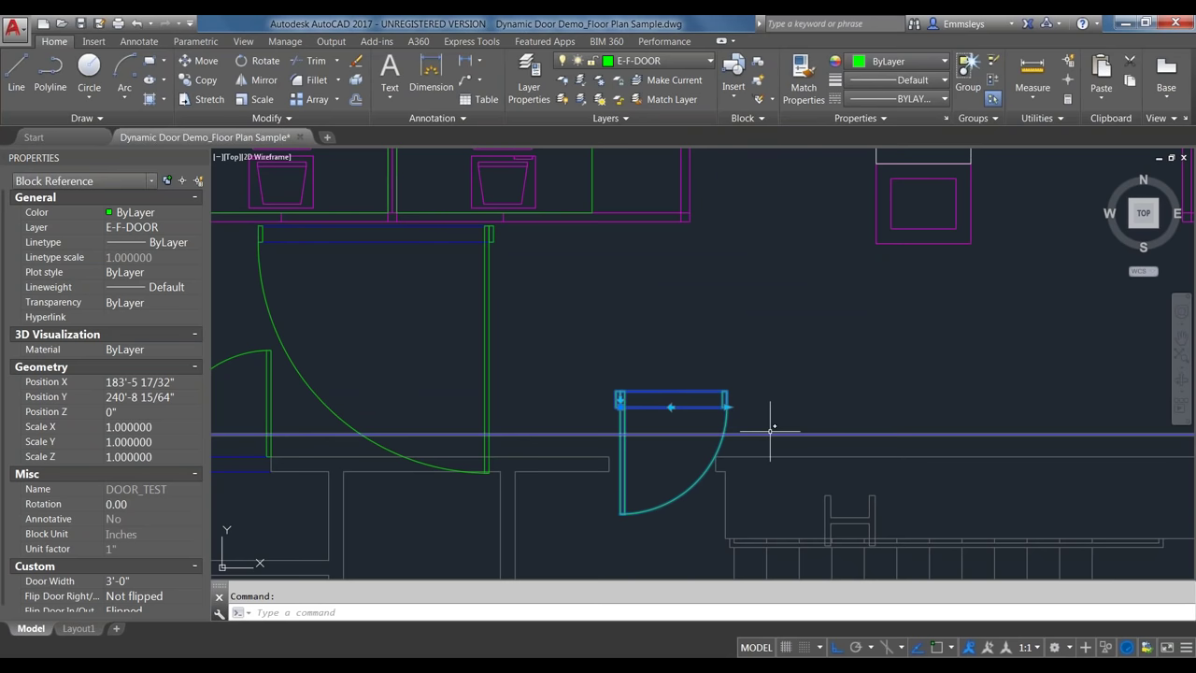
{"action": "key", "text": "Escape"}
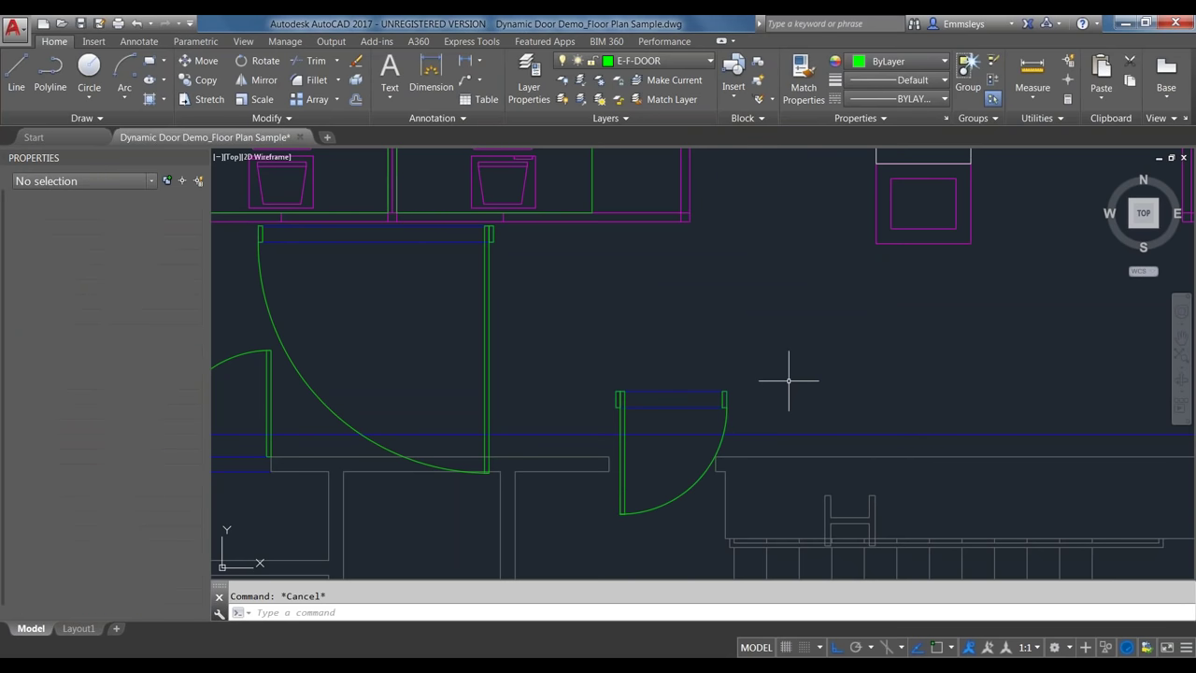
Move the door block from its corner down into the wall opening beside the stairs
{"action": "type", "text": "m"}
{"action": "key", "text": "Return"}
{"action": "left_click", "coordinate": [724, 393]}
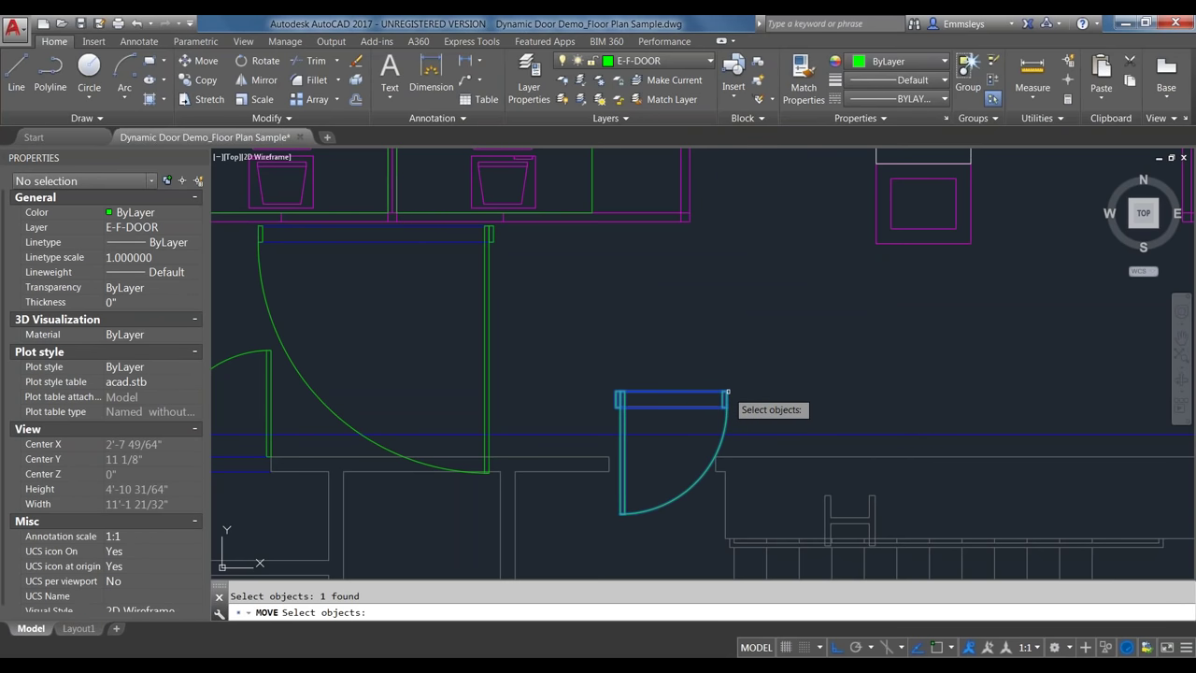
{"action": "key", "text": "Return"}
{"action": "left_click", "coordinate": [935, 647]}
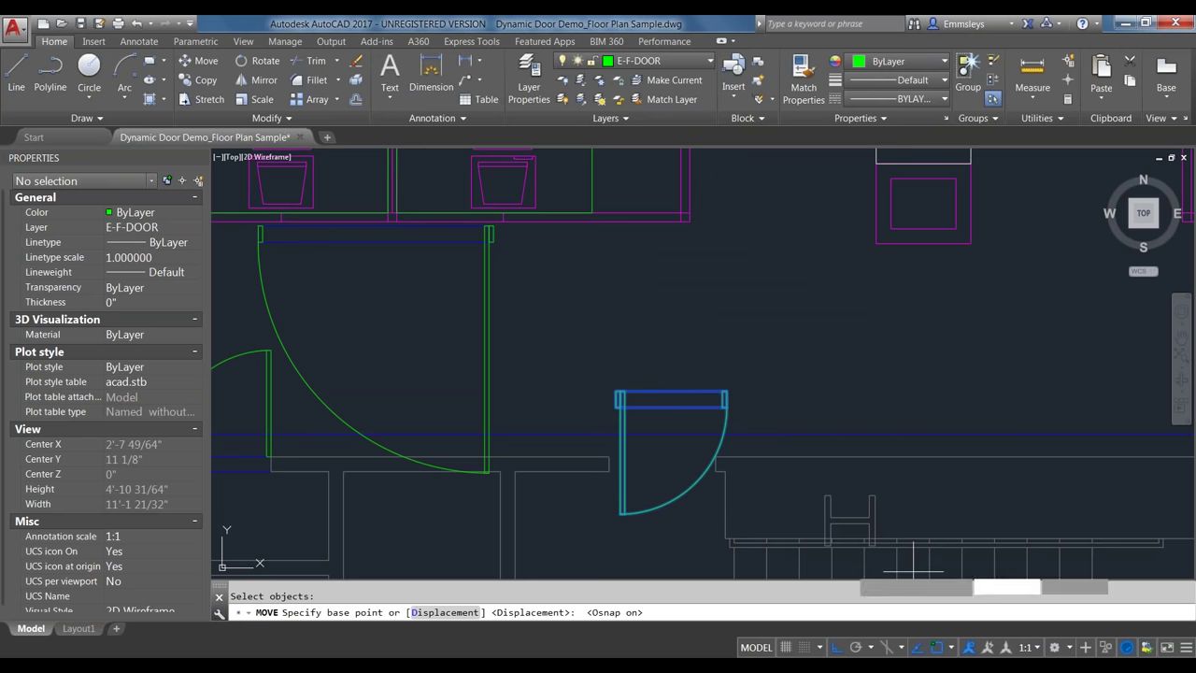
{"action": "left_click", "coordinate": [727, 391]}
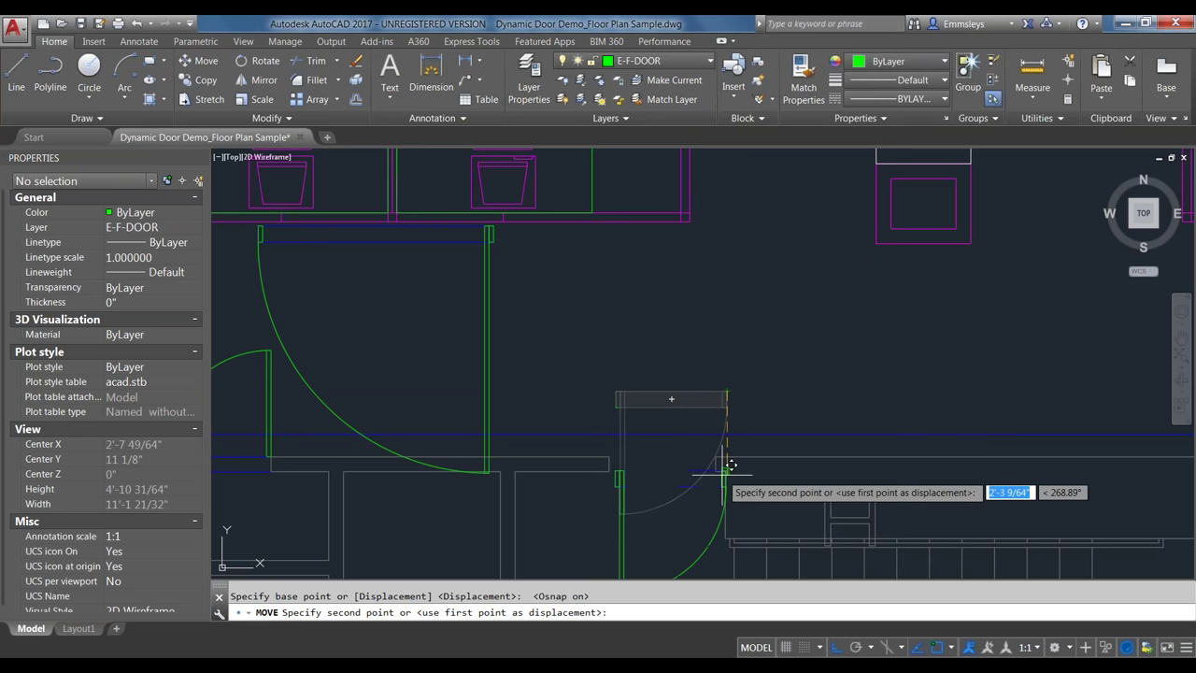
{"action": "left_click", "coordinate": [836, 648]}
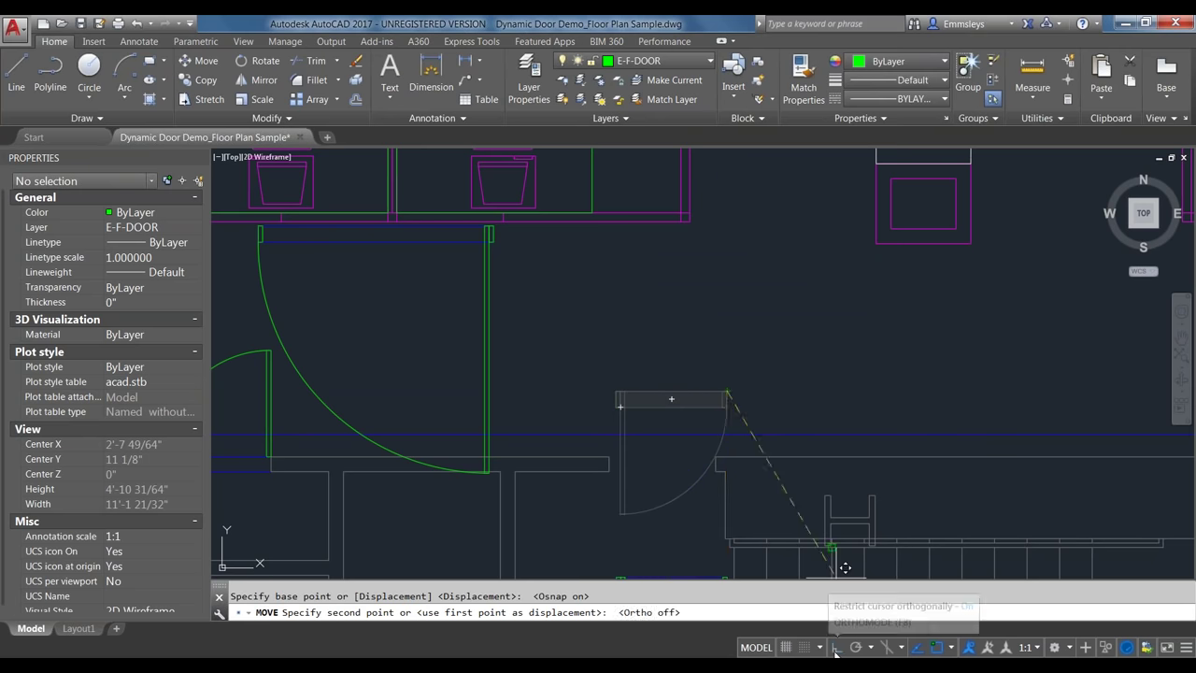
{"action": "left_click", "coordinate": [726, 448]}
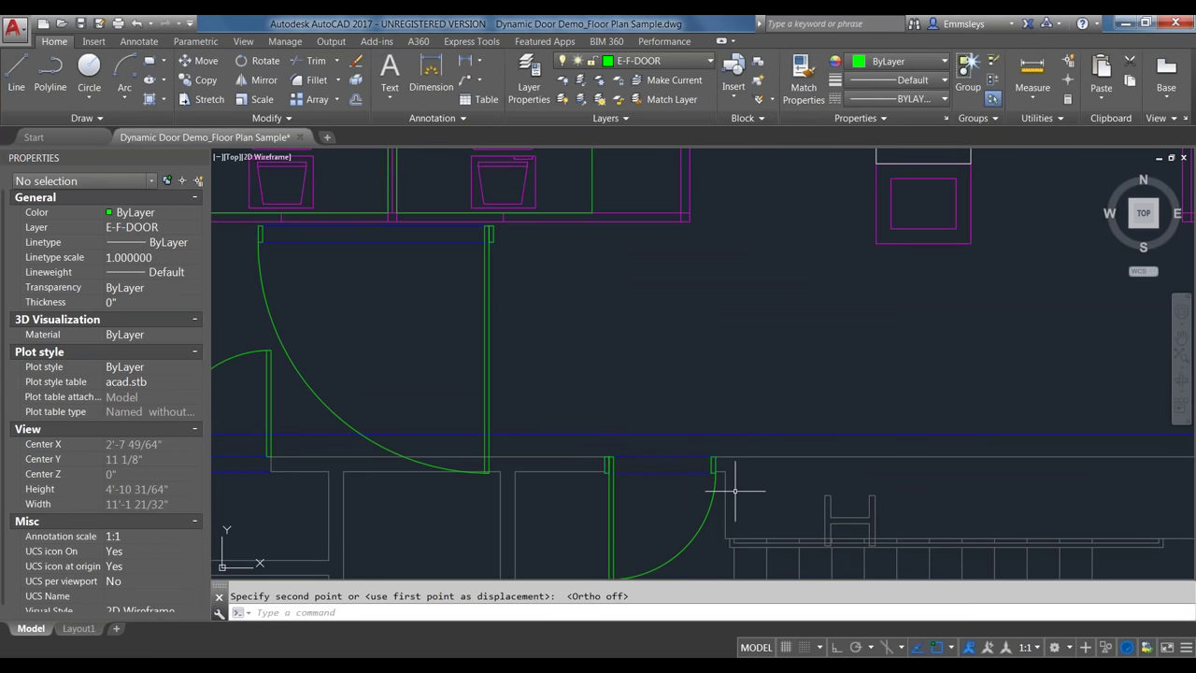
{"action": "middle_click_drag", "start_coordinate": [717, 487], "coordinate": [745, 366]}
Stretch the door's width grip out to 6'-6"
{"action": "scroll", "coordinate": [726, 342], "scroll_direction": "up", "scroll_amount": 2}
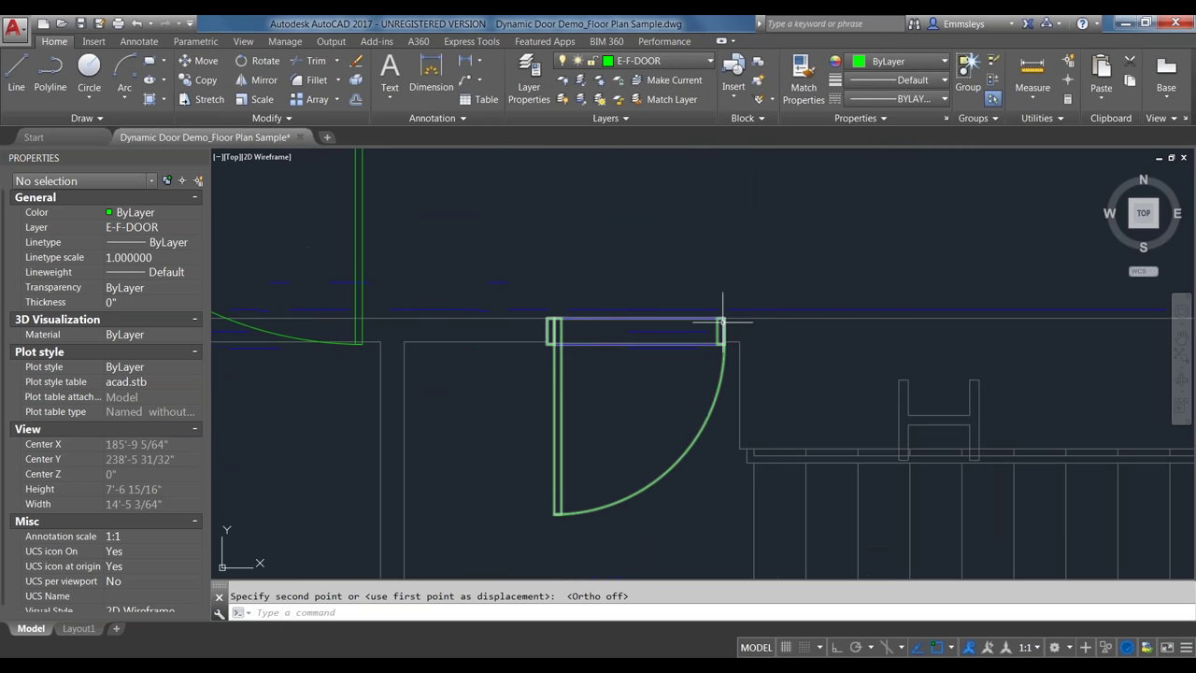
{"action": "left_click", "coordinate": [724, 319]}
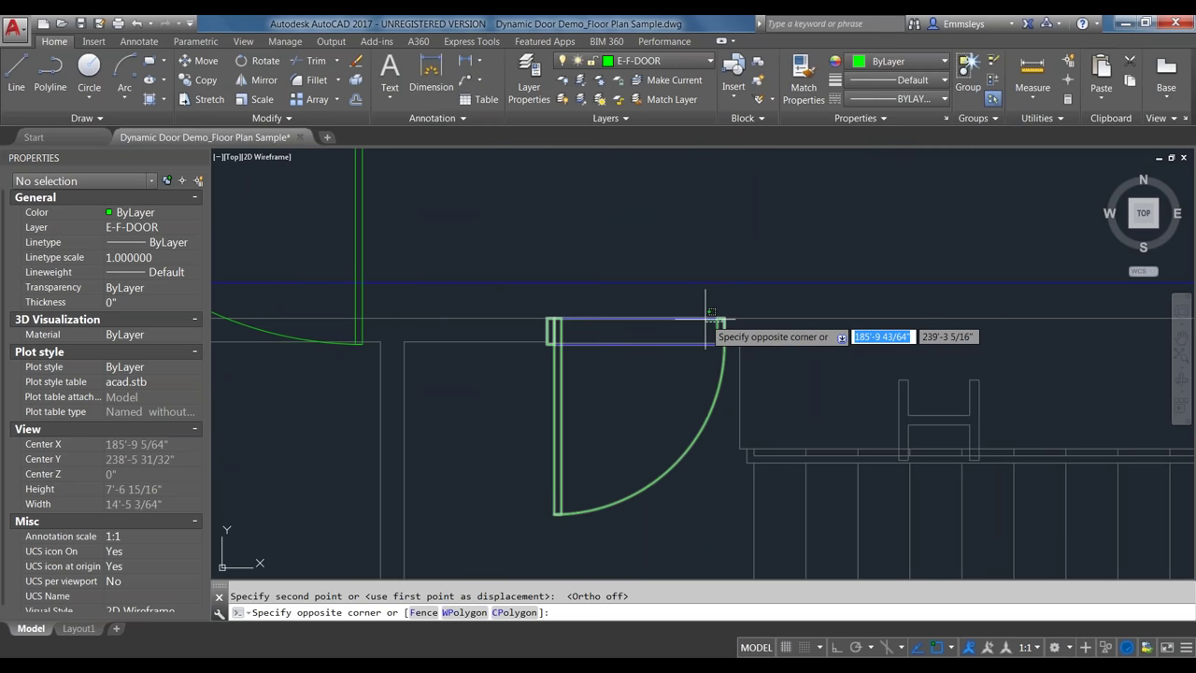
{"action": "left_click", "coordinate": [725, 343]}
{"action": "left_click", "coordinate": [726, 344]}
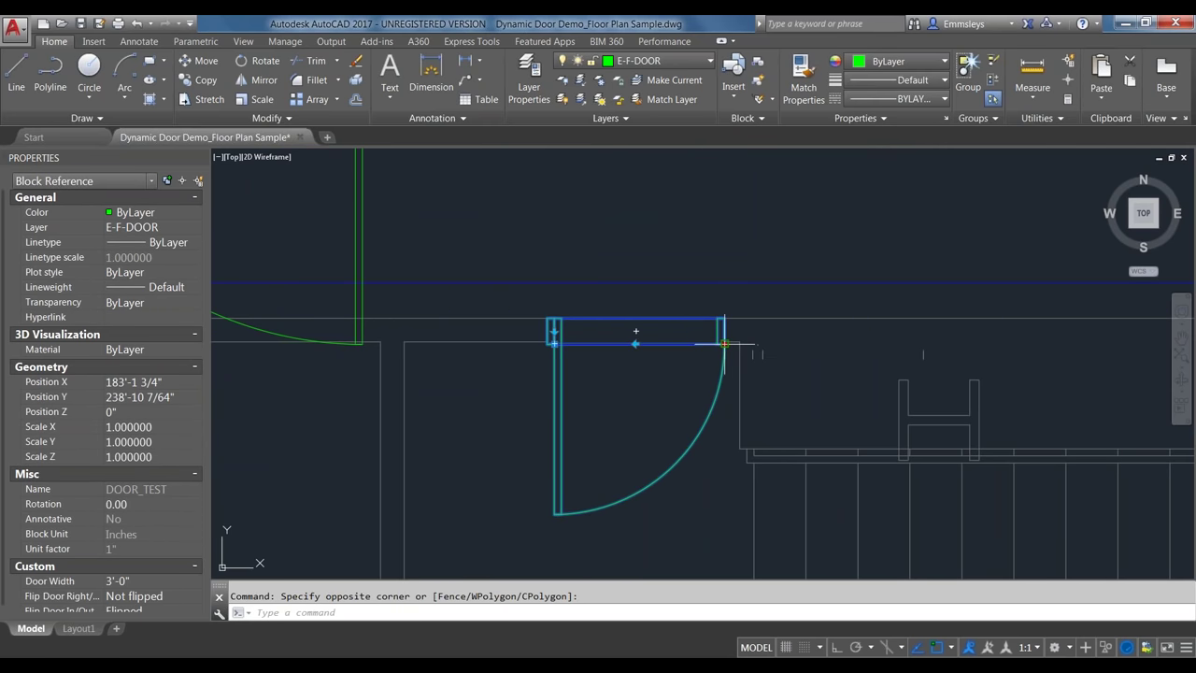
{"action": "left_click", "coordinate": [918, 369]}
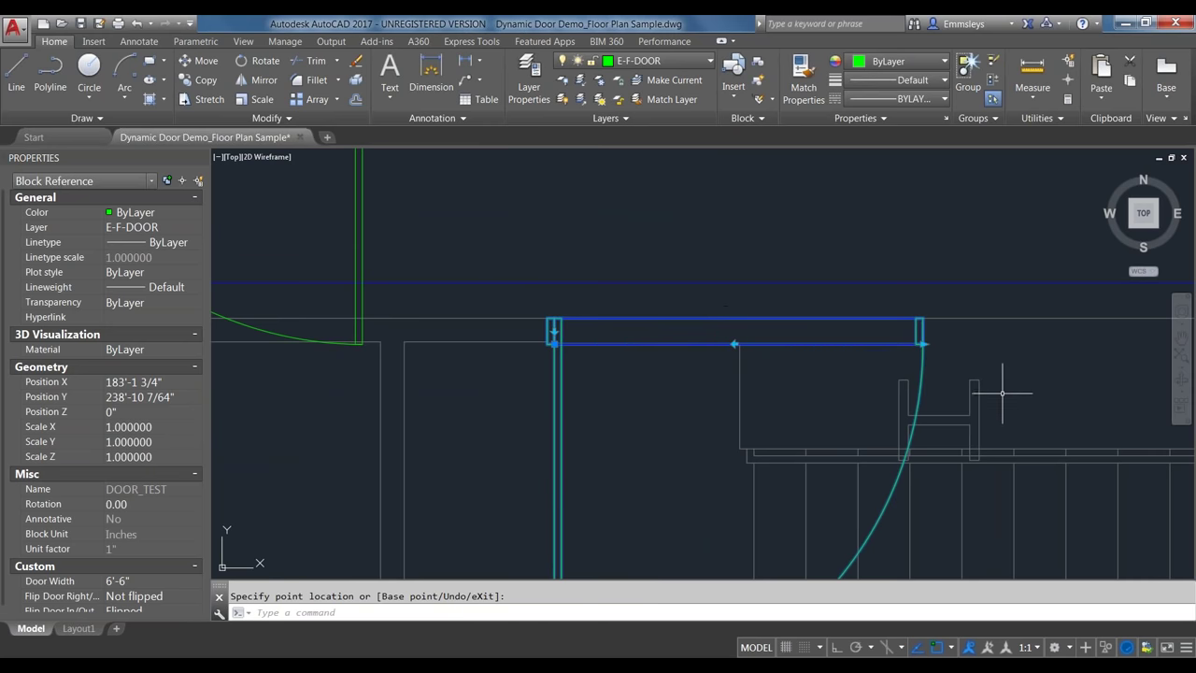
{"action": "scroll", "coordinate": [998, 409], "scroll_direction": "down", "scroll_amount": 2}
{"action": "scroll", "coordinate": [997, 410], "scroll_direction": "down", "scroll_amount": 3}
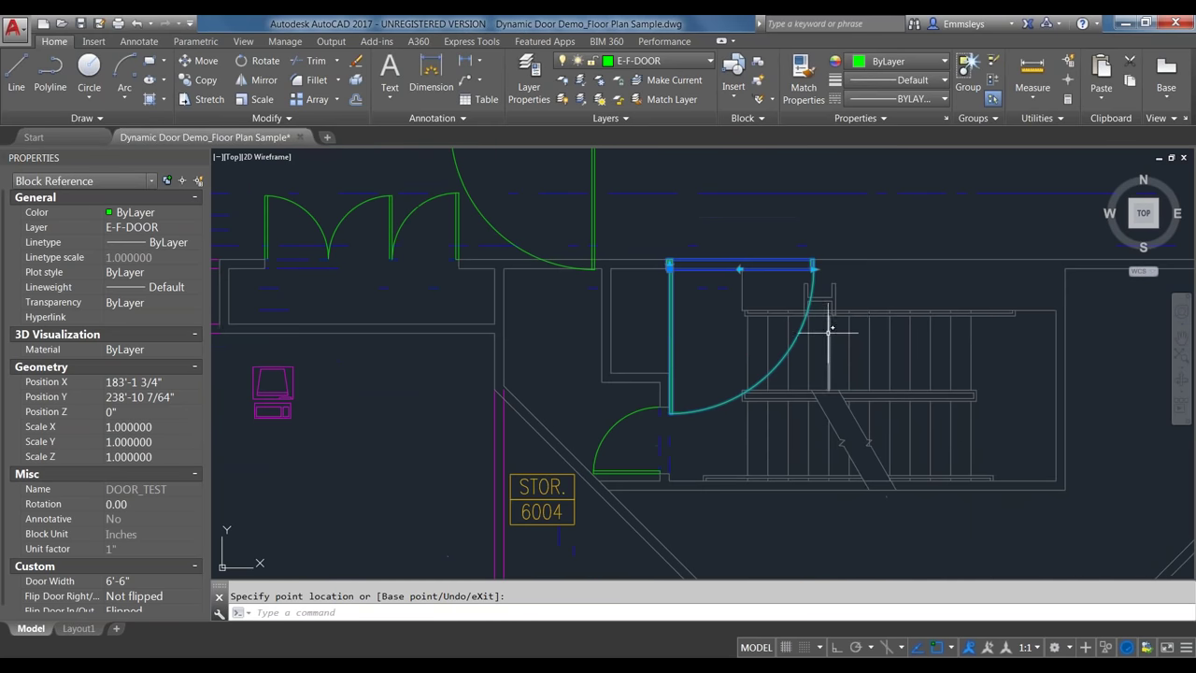
{"action": "key", "text": "Escape"}
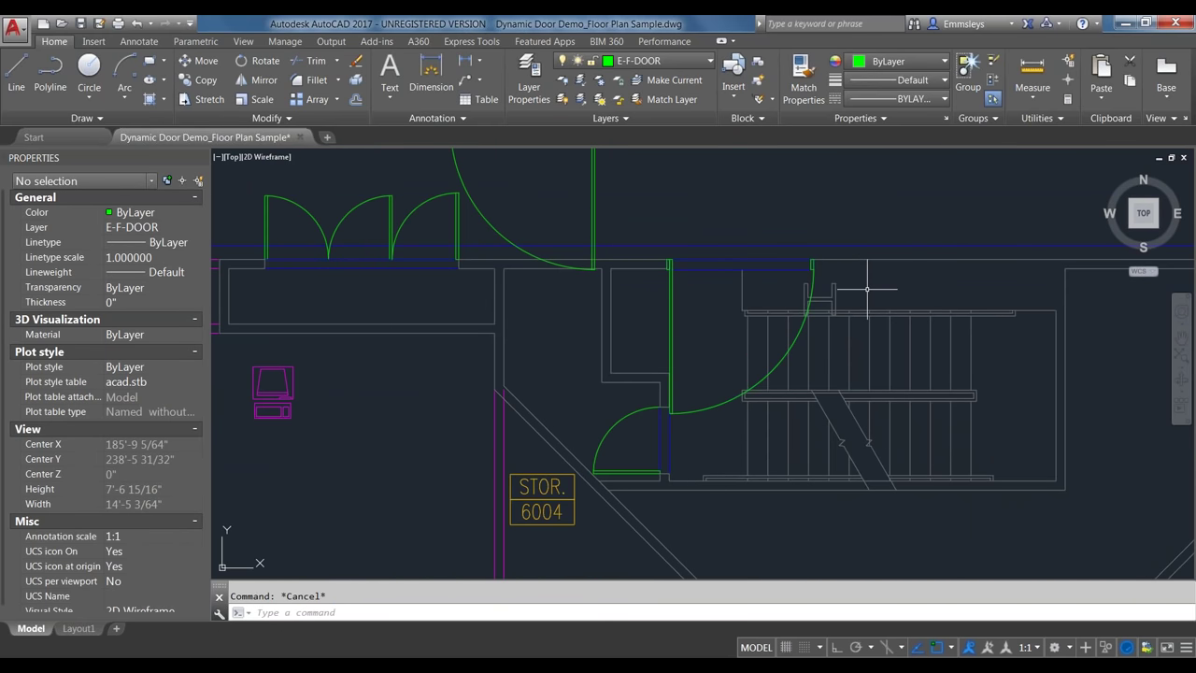
Shrink the door back to 3'-6" at the wall intersection
{"action": "middle_click_drag", "start_coordinate": [886, 279], "coordinate": [823, 377]}
{"action": "left_click", "coordinate": [753, 358]}
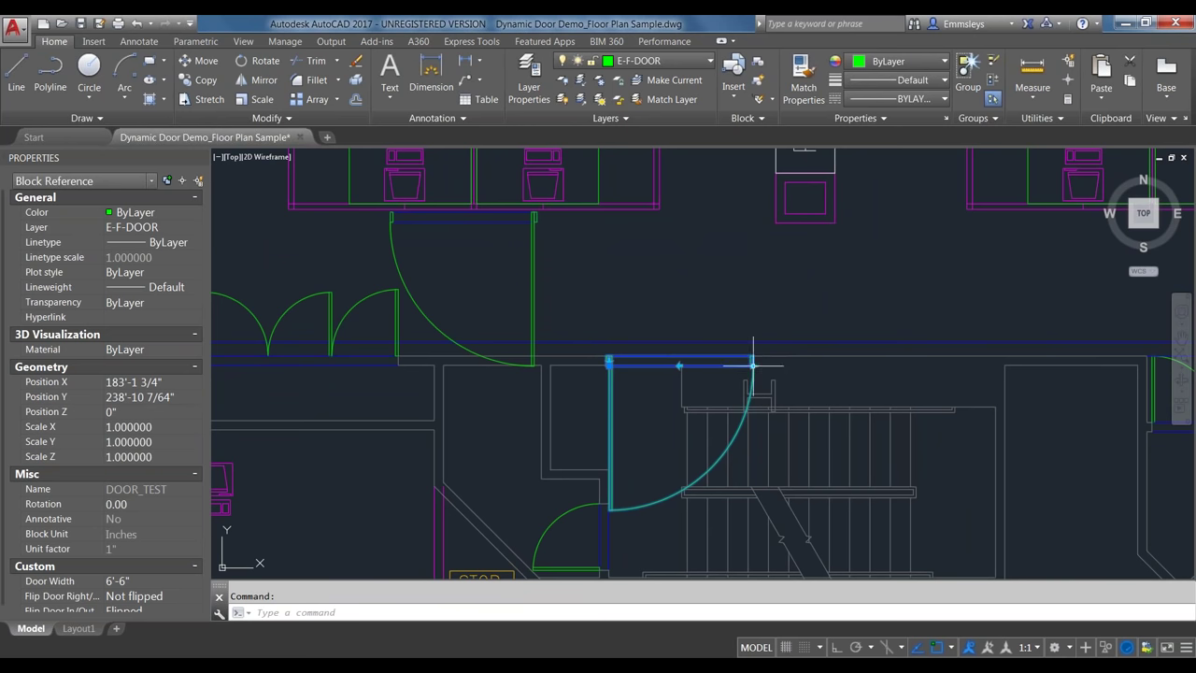
{"action": "left_click", "coordinate": [753, 363]}
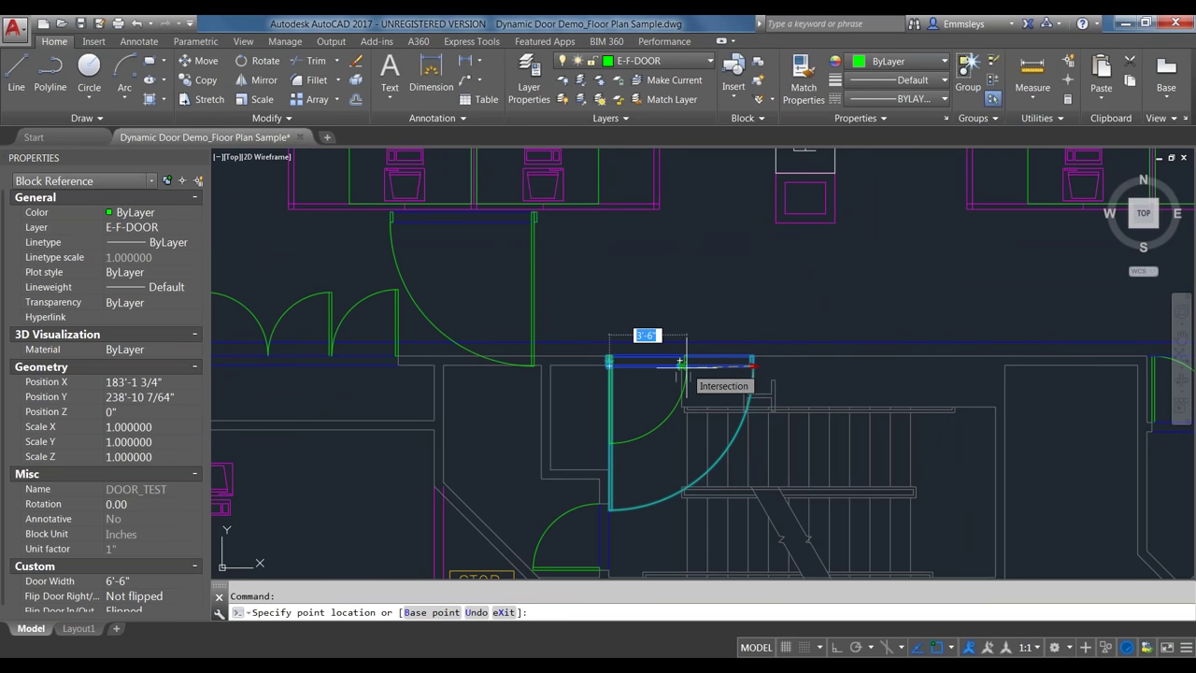
{"action": "left_click", "coordinate": [679, 360]}
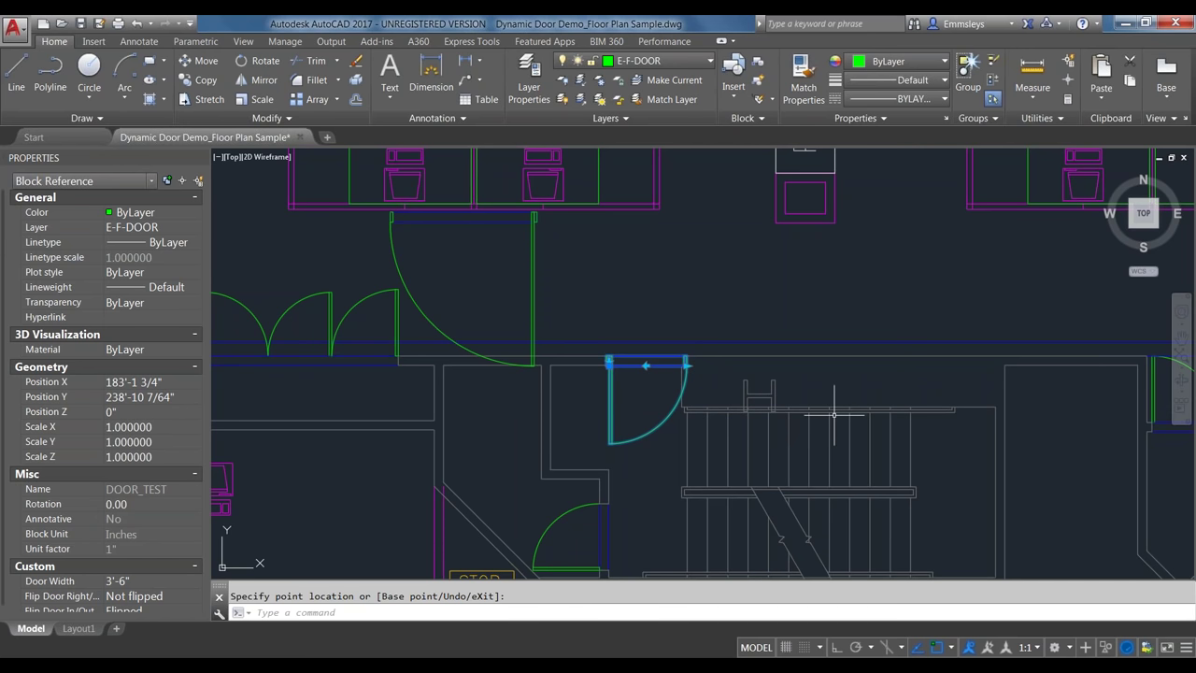
{"action": "key", "text": "Escape"}
{"action": "key", "text": "Escape"}
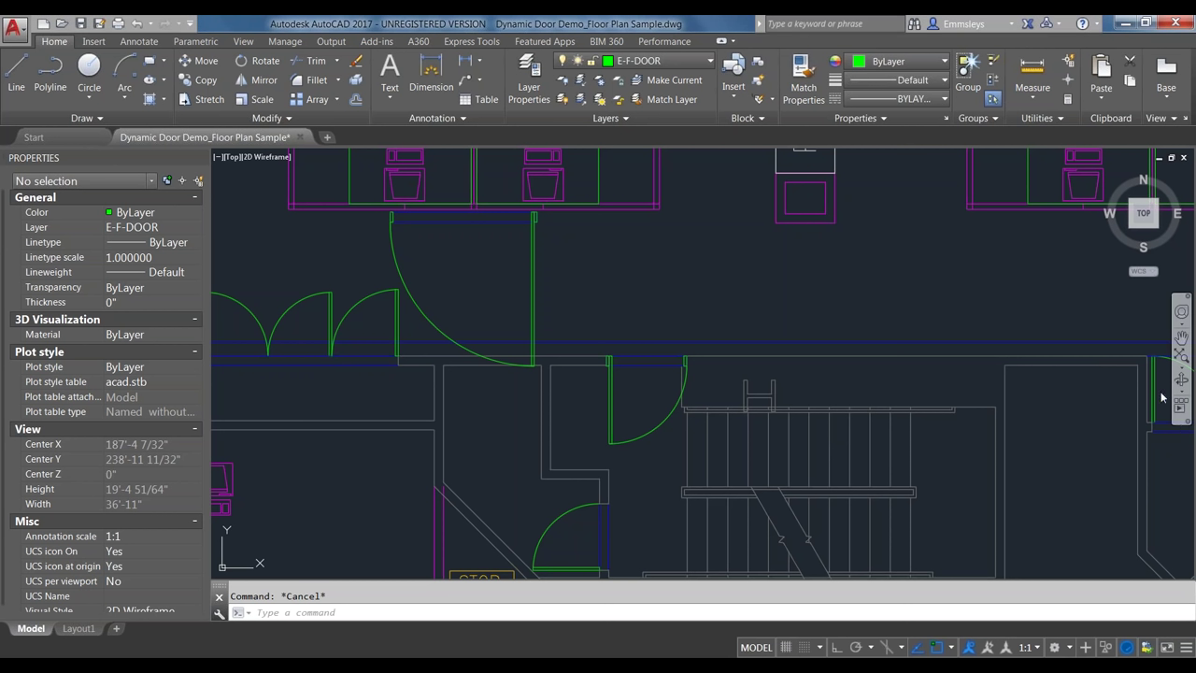
Restore the AutoCAD window and reopen the DOOR_TEST block in the Block Editor
{"action": "left_click", "coordinate": [1145, 26]}
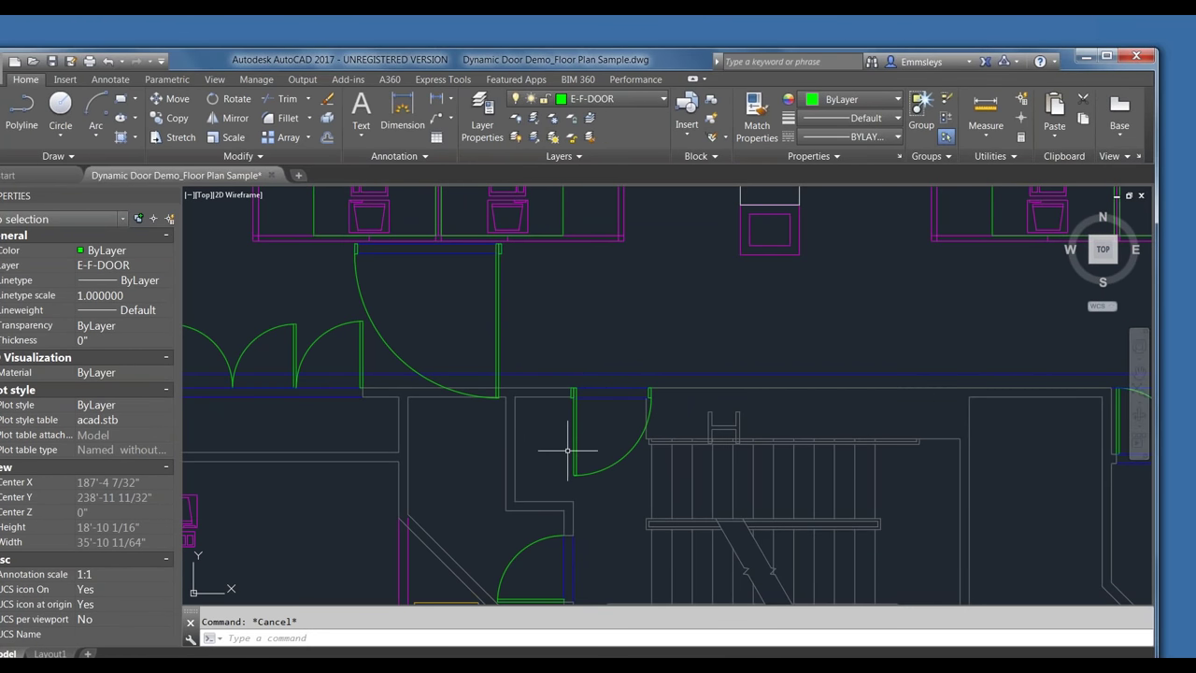
{"action": "left_click", "coordinate": [575, 438]}
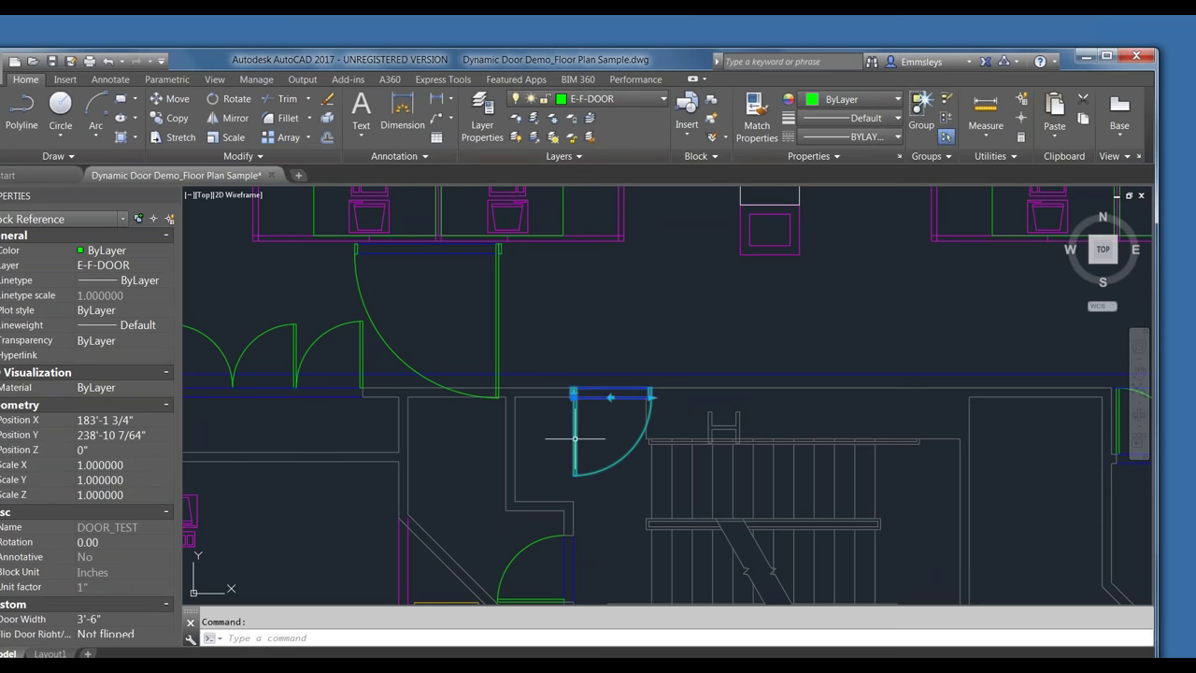
{"action": "double_click", "coordinate": [612, 430]}
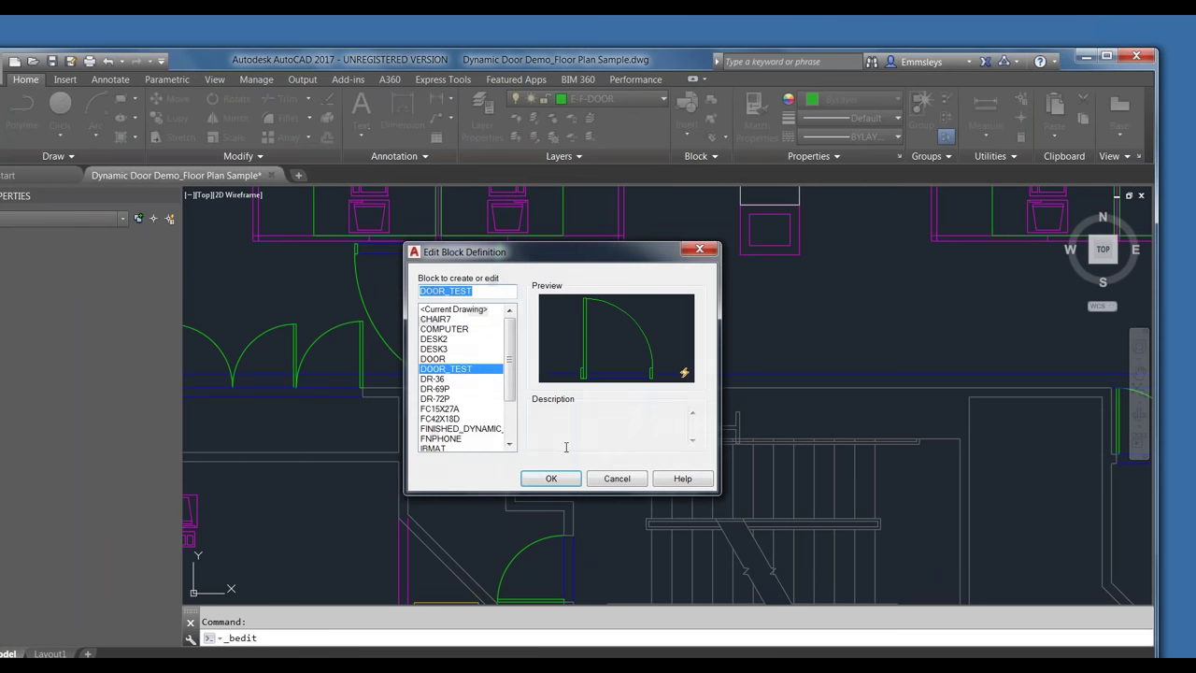
{"action": "left_click", "coordinate": [548, 476]}
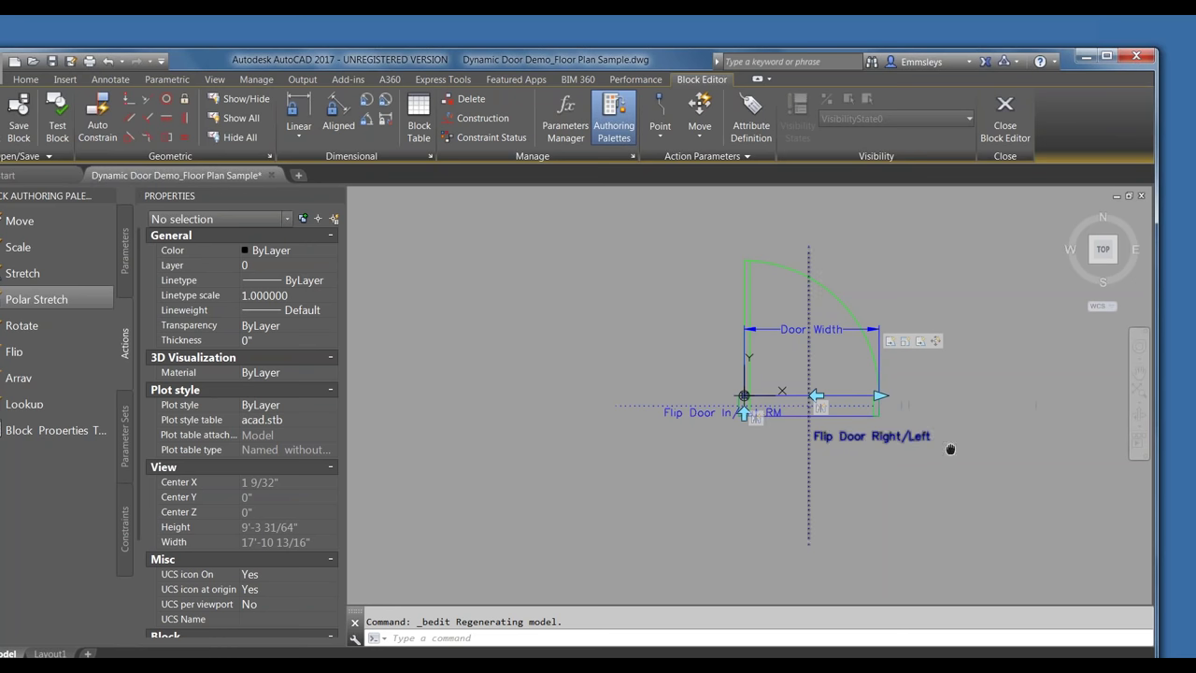
{"action": "middle_click_drag", "start_coordinate": [948, 449], "coordinate": [873, 460]}
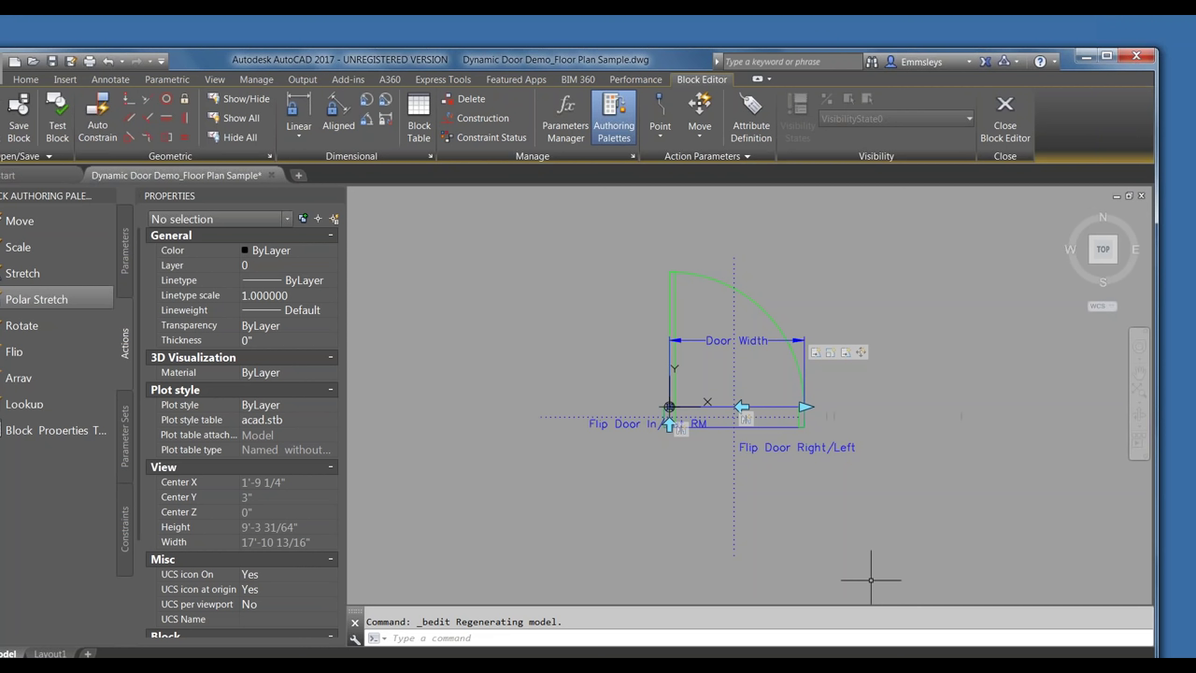
Close the Block Editor keeping the parameter changes, then move the AutoCAD window up and right
{"action": "left_click", "coordinate": [1004, 117]}
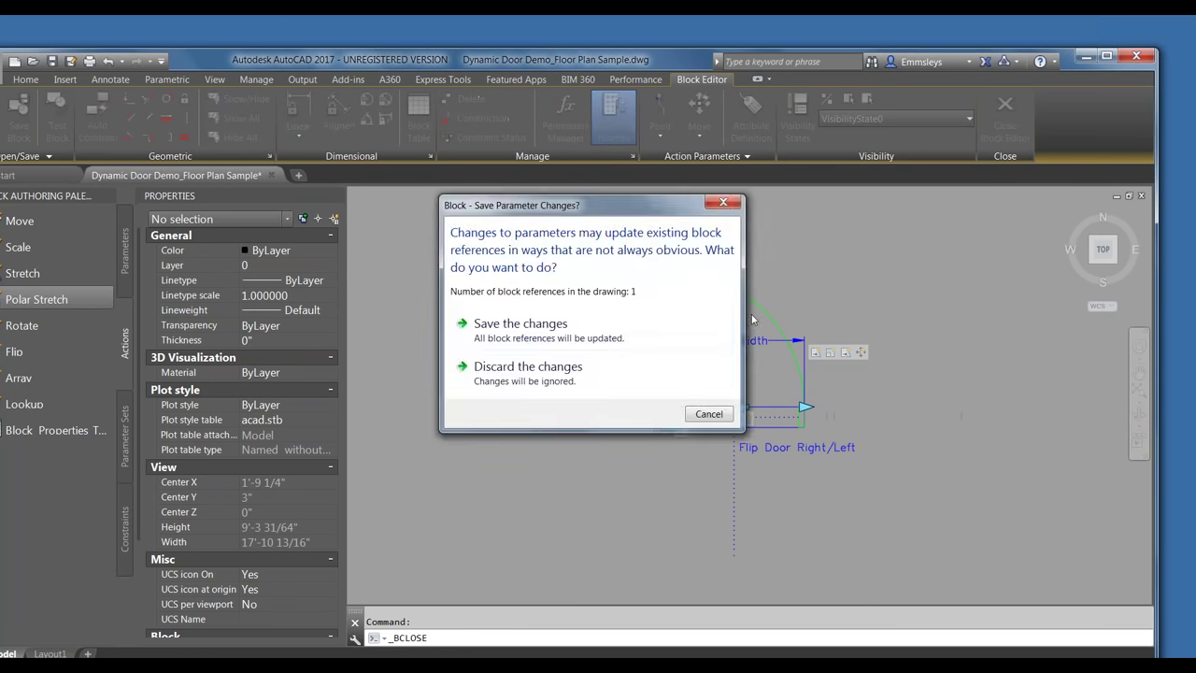
{"action": "left_click", "coordinate": [661, 330]}
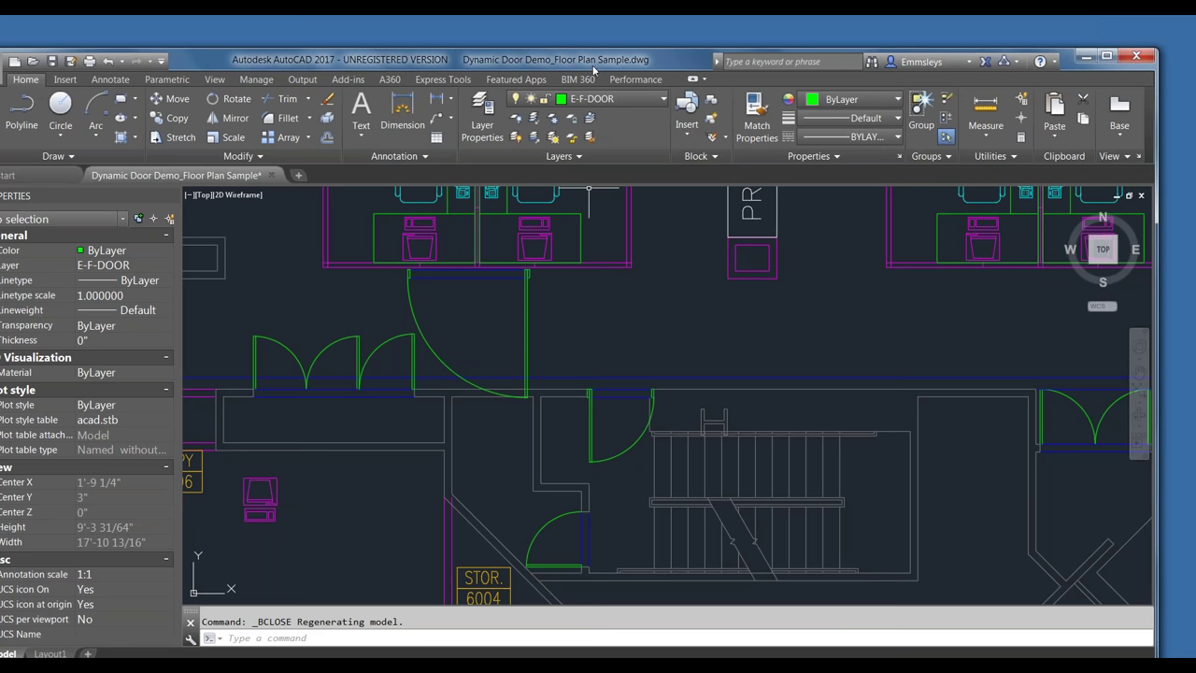
{"action": "left_click_drag", "start_coordinate": [594, 70], "coordinate": [626, 37]}
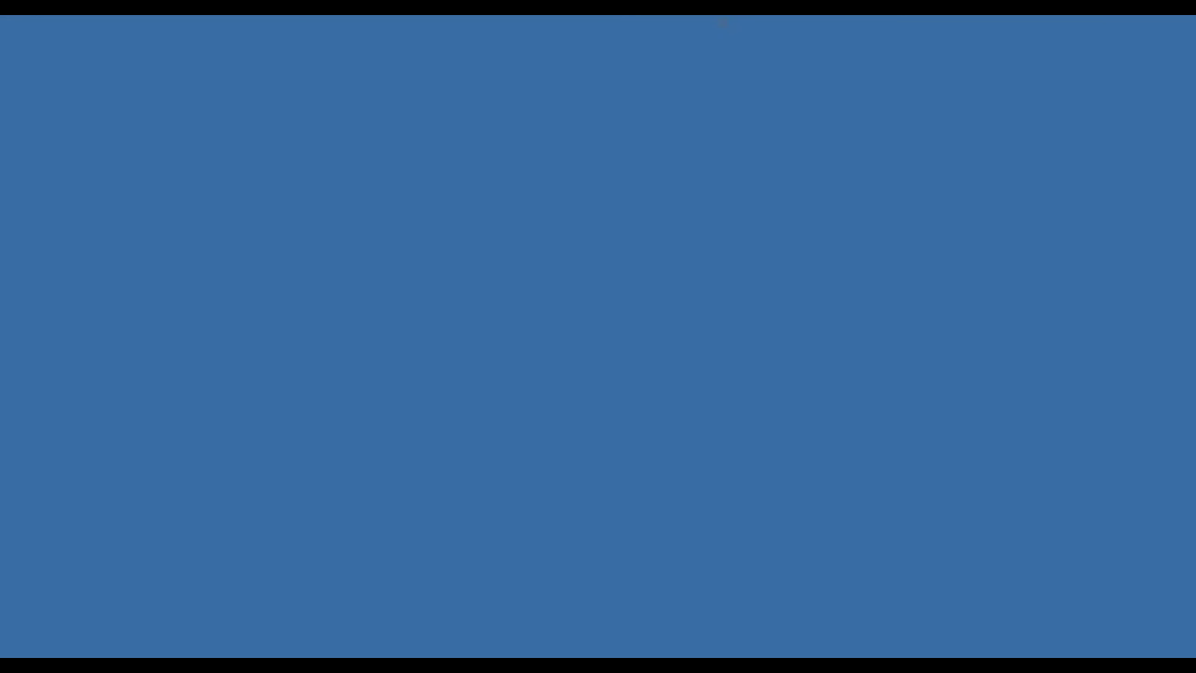
Bring up the Floor Plan - Portion.dwg drawing with cubicles 6000–6007 from the taskbar
{"action": "mouse_move", "coordinate": [536, 641]}
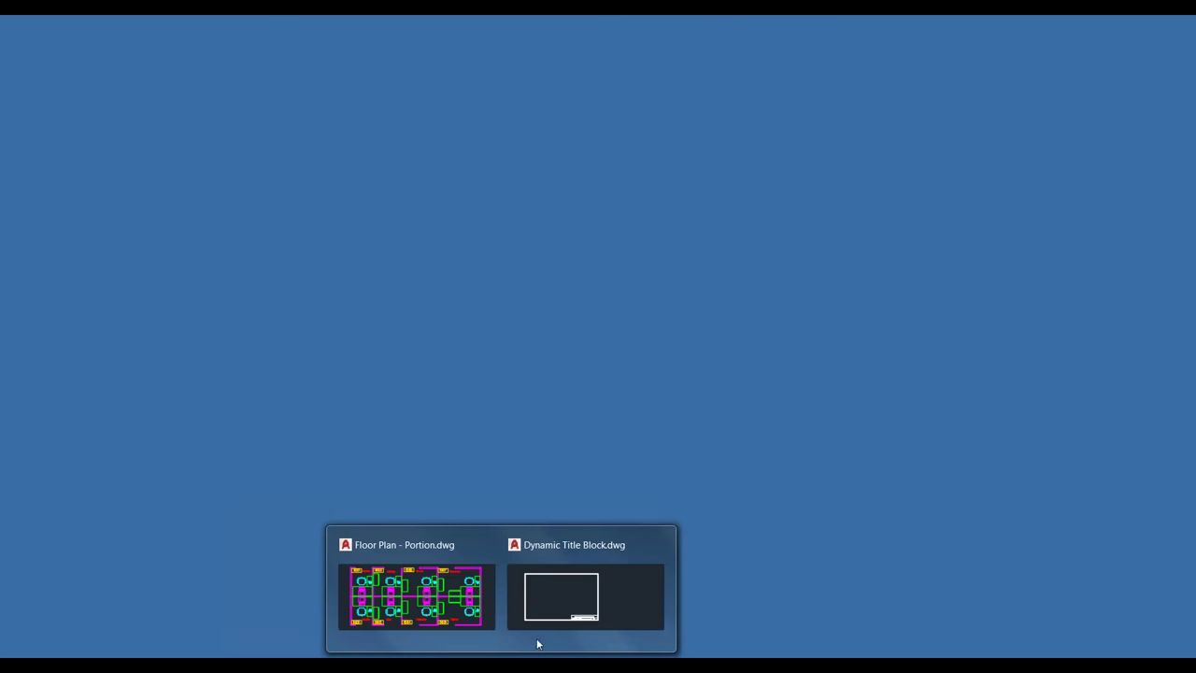
{"action": "left_click", "coordinate": [447, 624]}
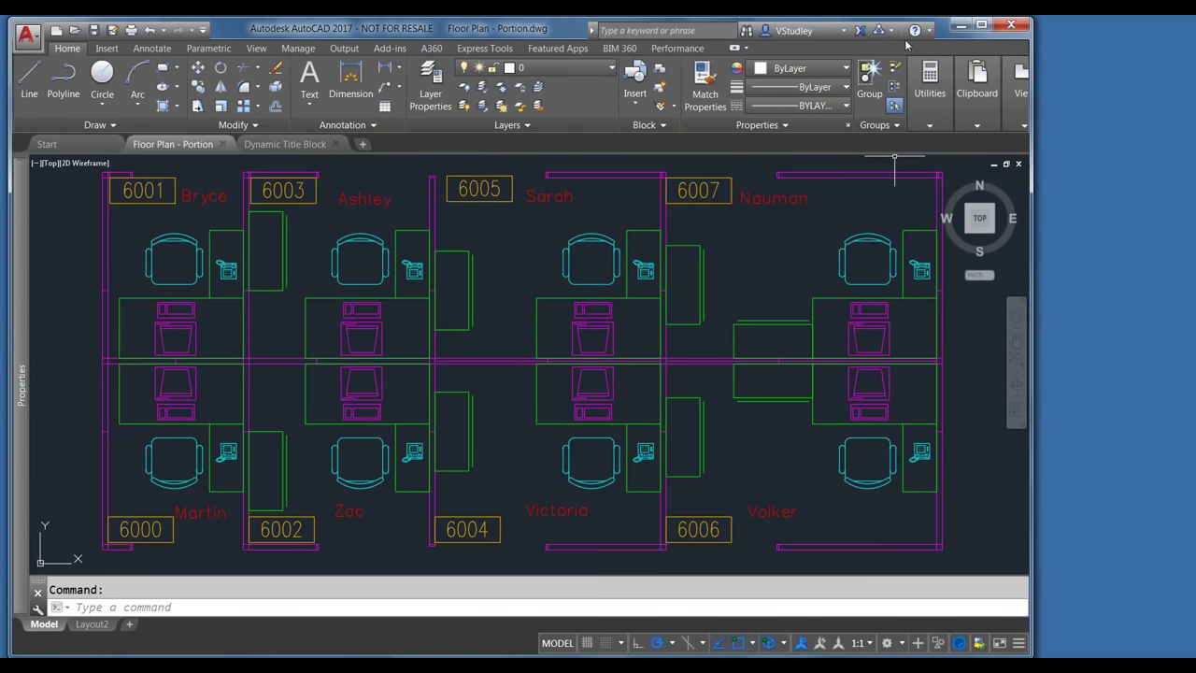
Maximize the Floor Plan - Portion drawing window to fill the screen
{"action": "double_click", "coordinate": [487, 37]}
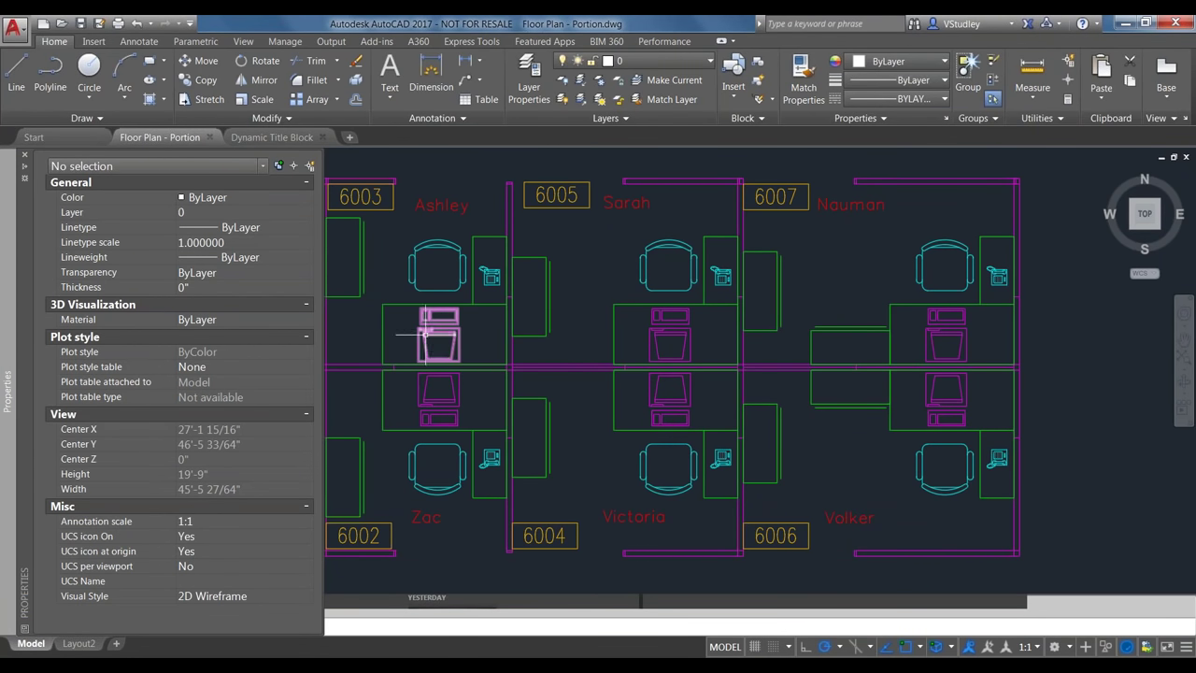
{"action": "mouse_move", "coordinate": [11, 528]}
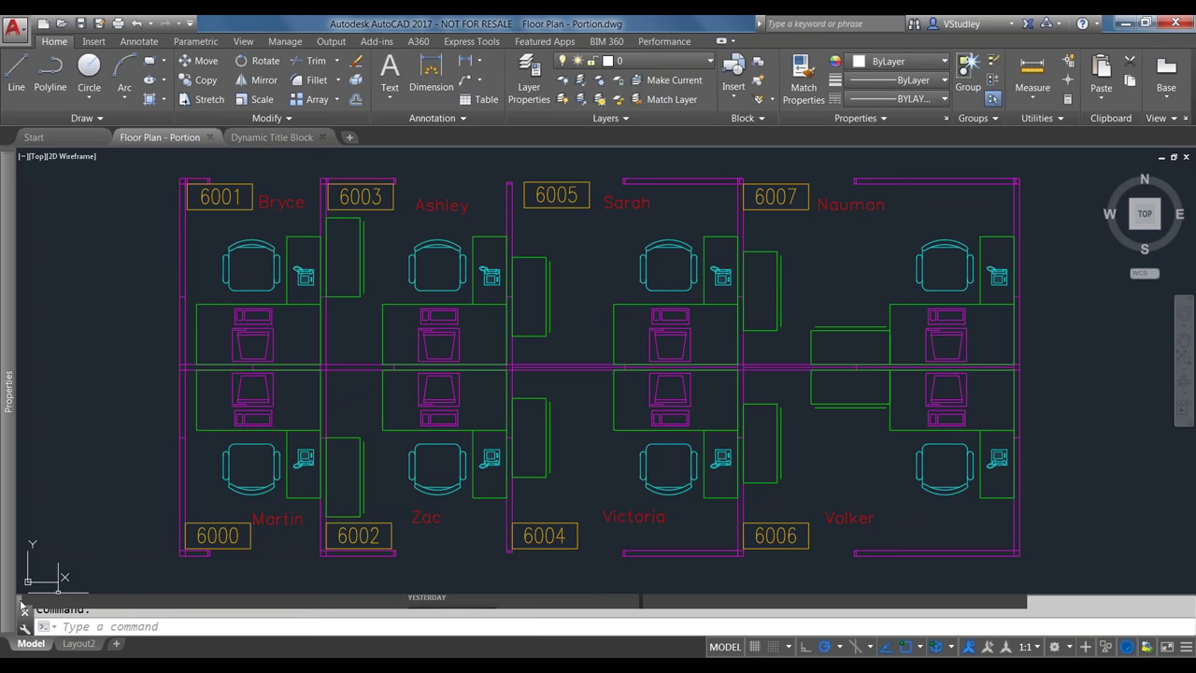
{"action": "scroll", "coordinate": [449, 462], "scroll_direction": "down", "scroll_amount": 2}
{"action": "scroll", "coordinate": [456, 467], "scroll_direction": "up", "scroll_amount": 2}
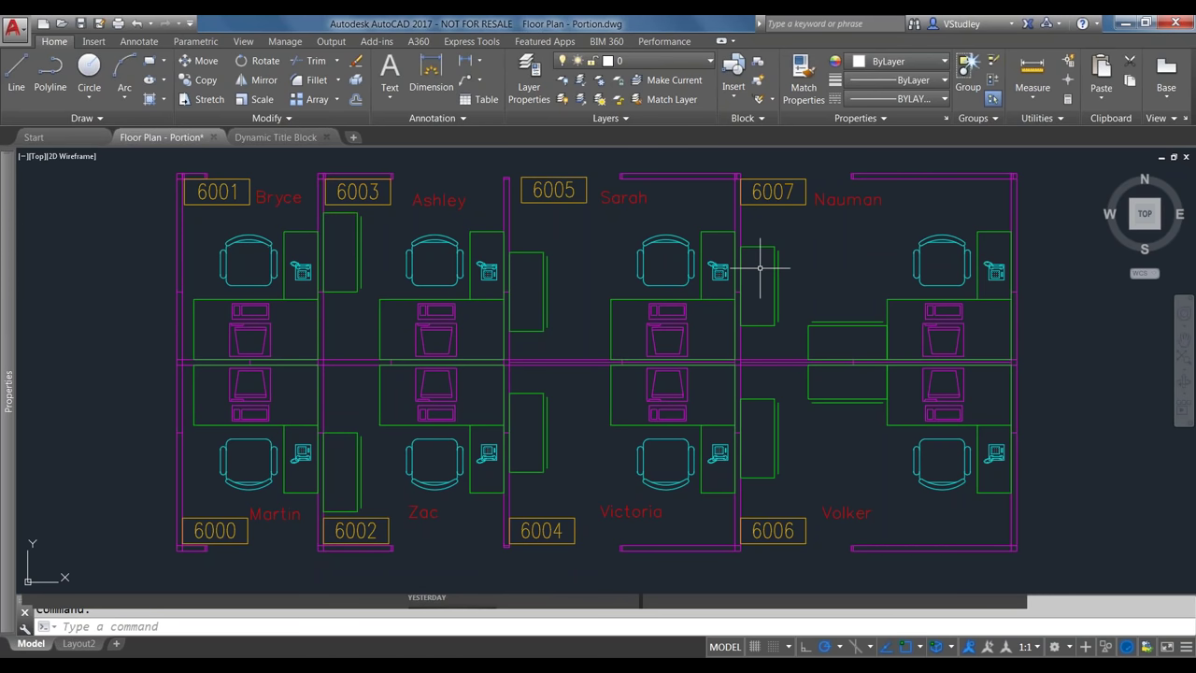
{"action": "mouse_move", "coordinate": [9, 327]}
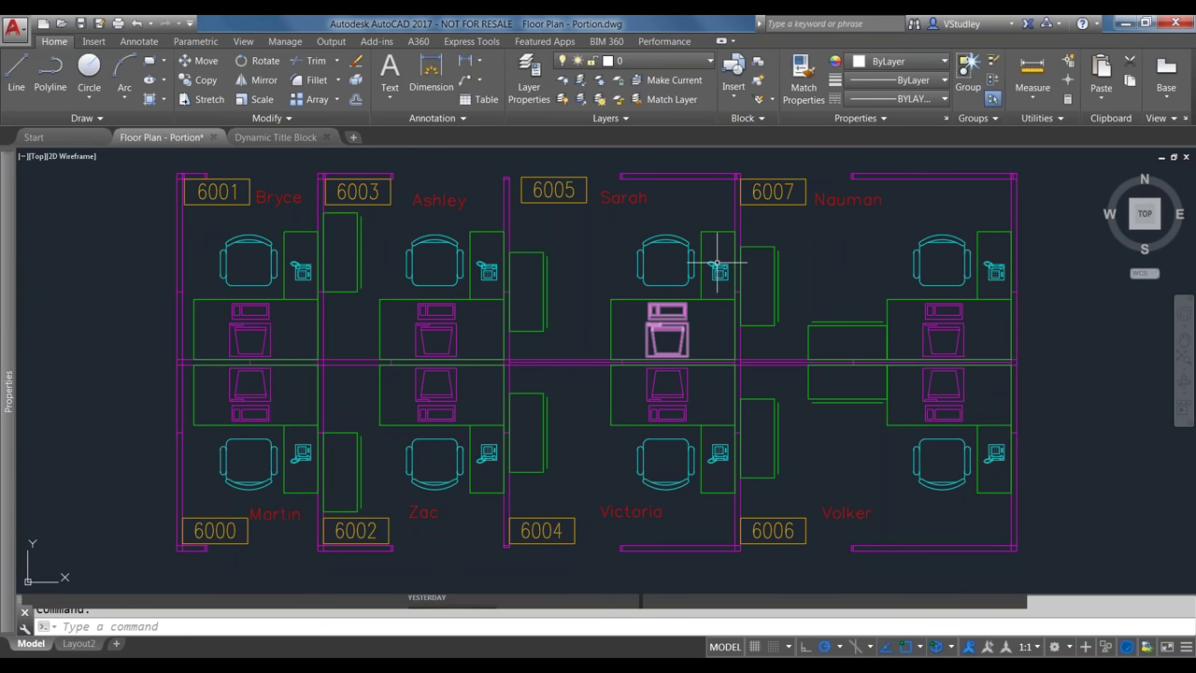
{"action": "scroll", "coordinate": [720, 234], "scroll_direction": "down", "scroll_amount": 2}
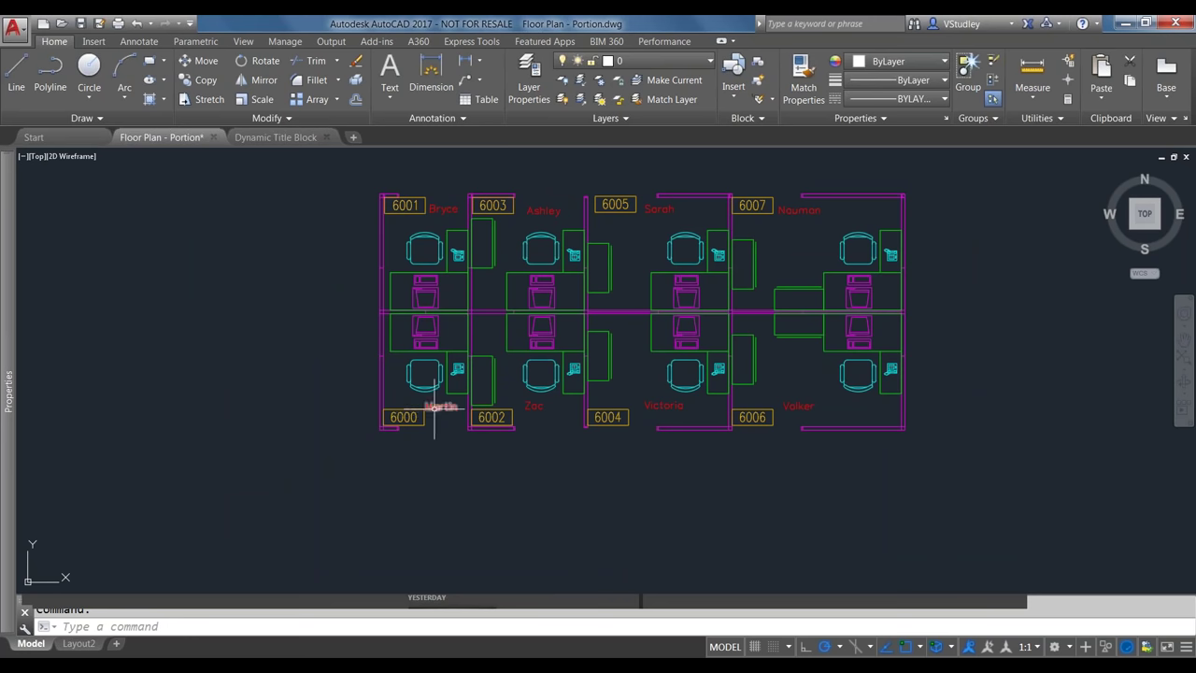
{"action": "scroll", "coordinate": [429, 415], "scroll_direction": "up", "scroll_amount": 2}
{"action": "left_click", "coordinate": [388, 428]}
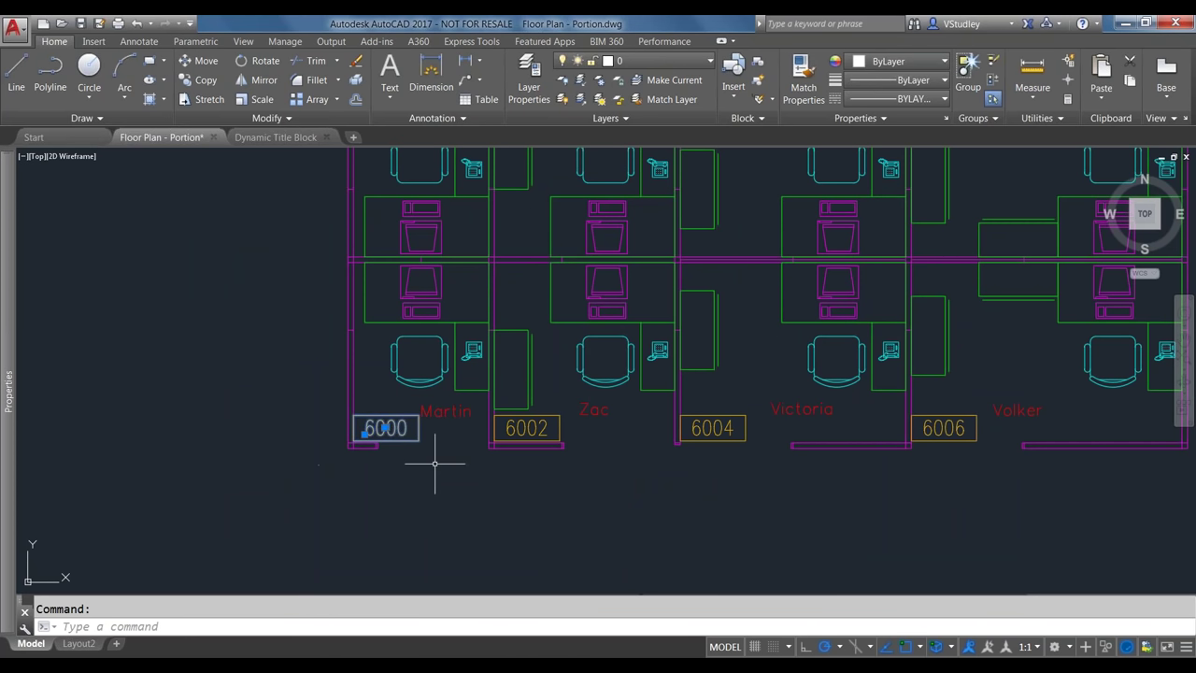
Open the 6000 label's attribute value for editing, then close it without changes
{"action": "double_click", "coordinate": [389, 427]}
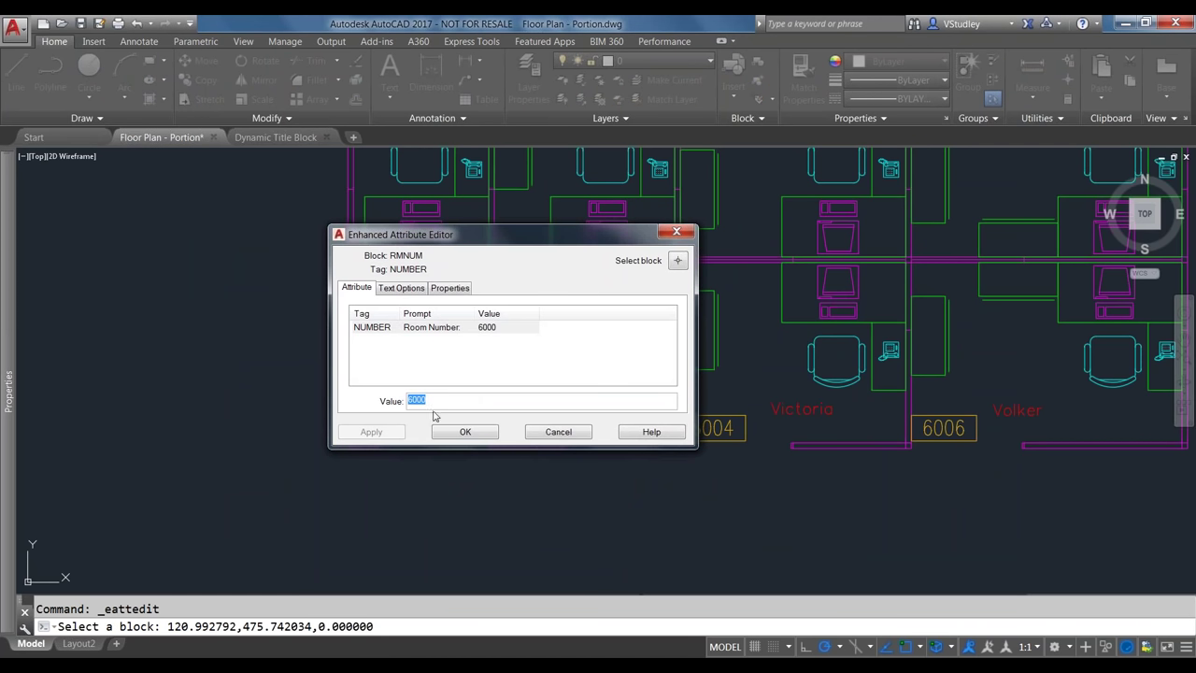
{"action": "type", "text": "slfkefa"}
{"action": "key", "text": "BackSpace"}
{"action": "key", "text": "BackSpace"}
{"action": "key", "text": "BackSpace"}
{"action": "key", "text": "BackSpace"}
{"action": "key", "text": "BackSpace"}
{"action": "key", "text": "BackSpace"}
{"action": "key", "text": "BackSpace"}
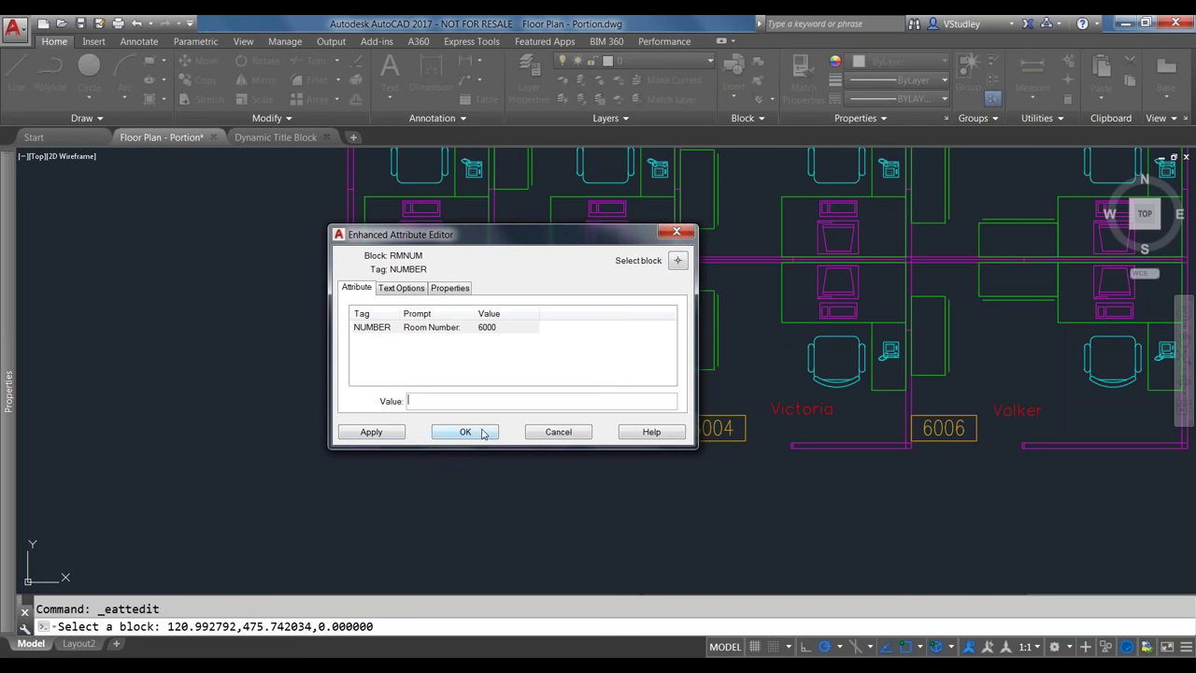
{"action": "left_click", "coordinate": [558, 433]}
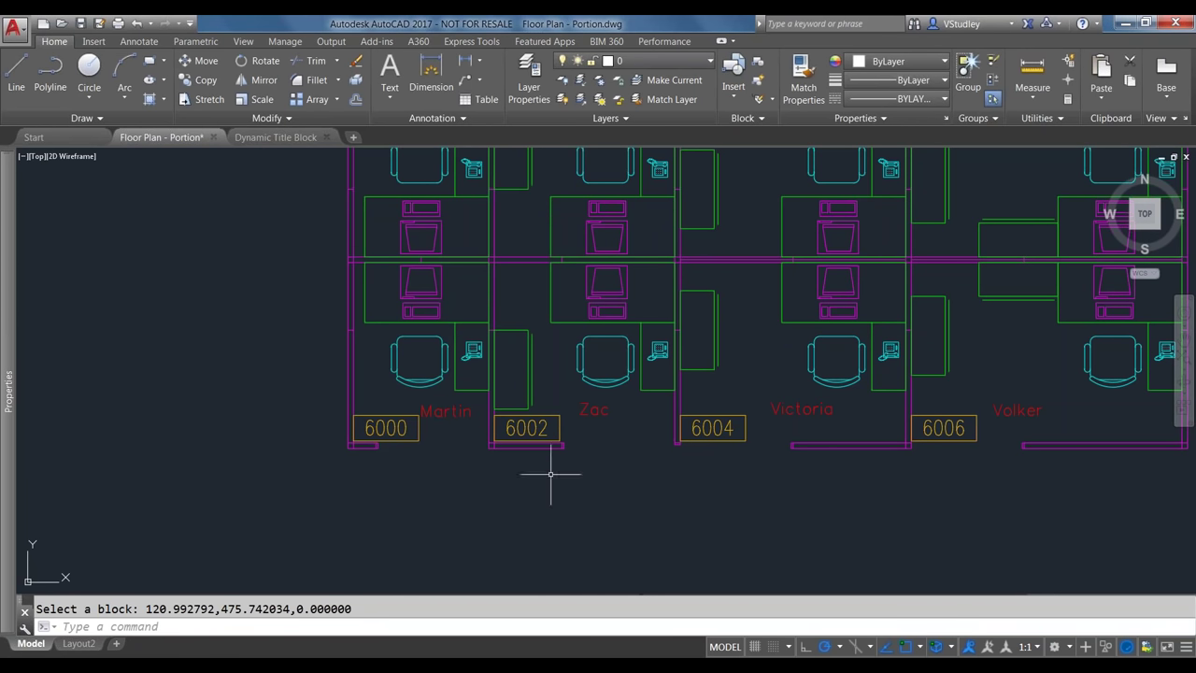
Zoom out and pan down to the unlabelled copy of the cubicle floor plan
{"action": "left_click", "coordinate": [478, 404]}
{"action": "left_click", "coordinate": [439, 418]}
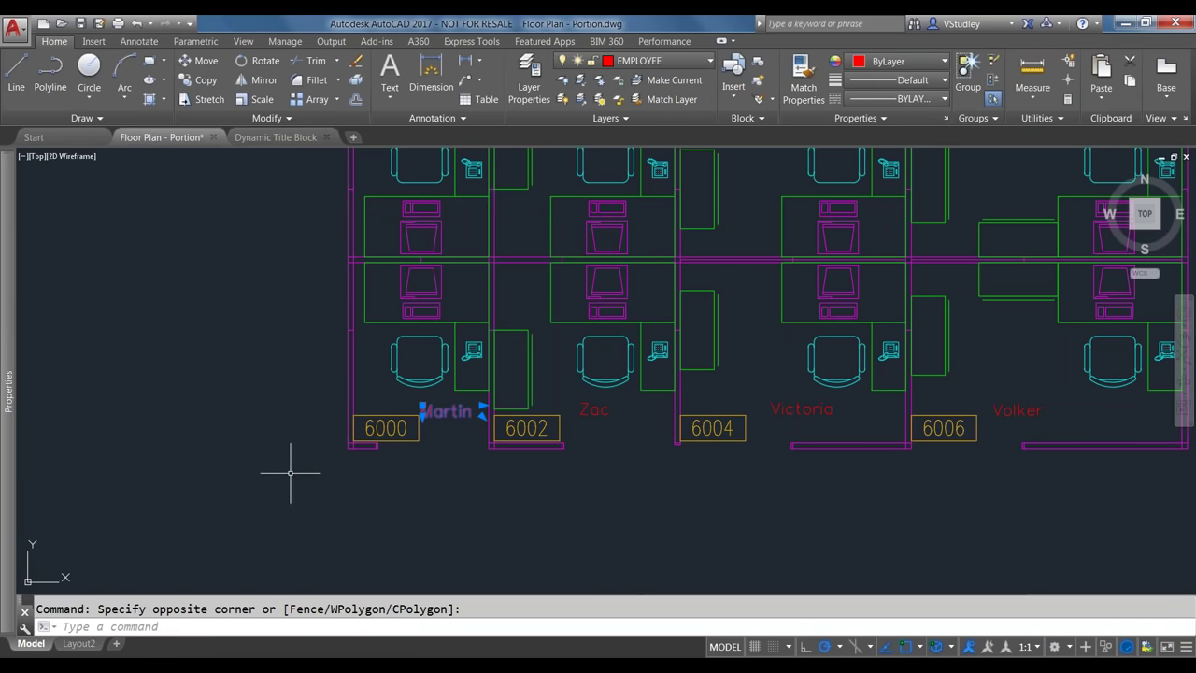
{"action": "key", "text": "Escape"}
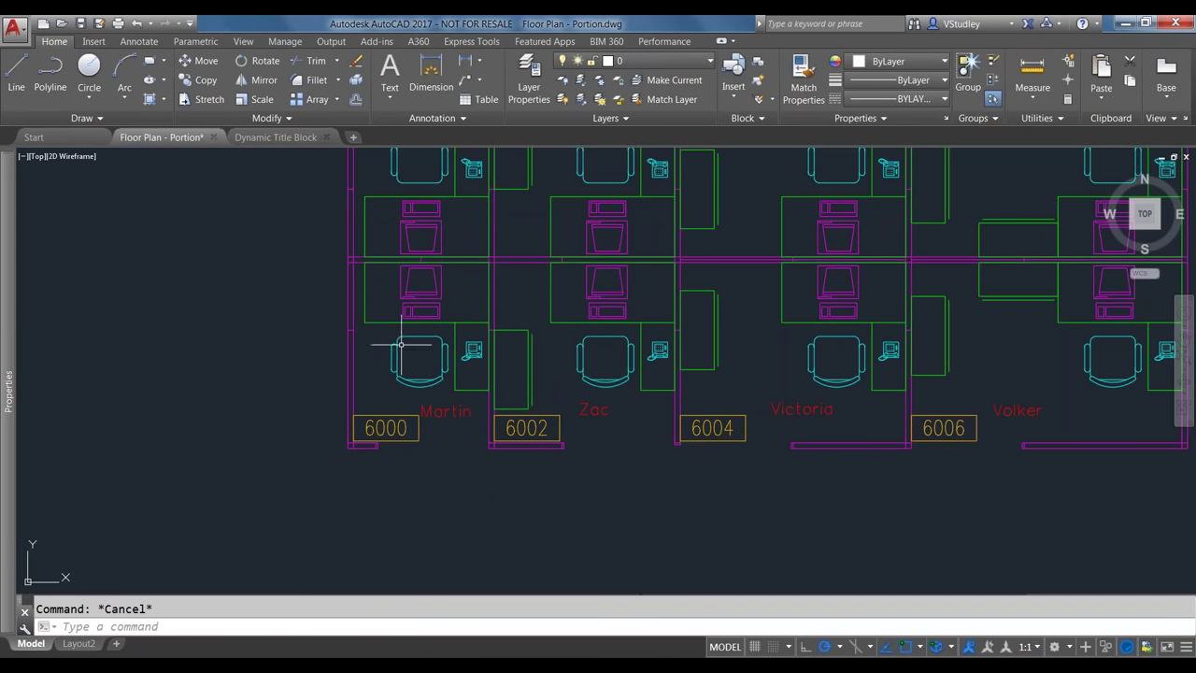
{"action": "scroll", "coordinate": [390, 416], "scroll_direction": "down", "scroll_amount": 2}
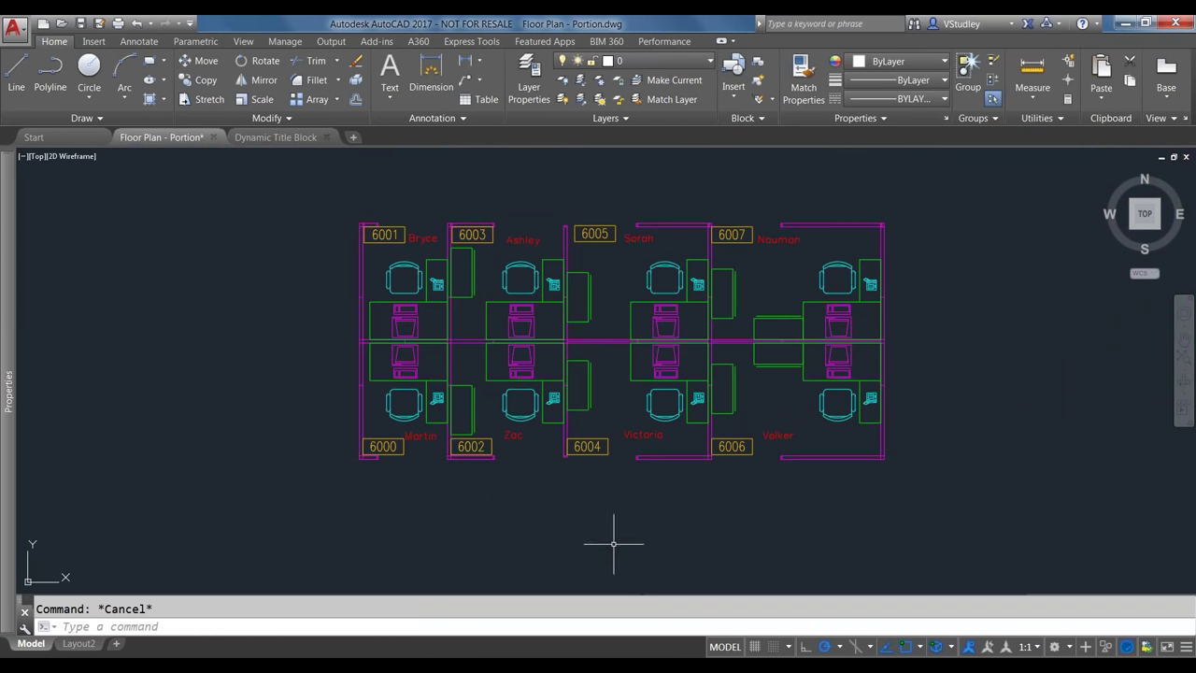
{"action": "middle_click_drag", "start_coordinate": [620, 542], "coordinate": [590, 351]}
{"action": "middle_click_drag", "start_coordinate": [569, 547], "coordinate": [561, 383]}
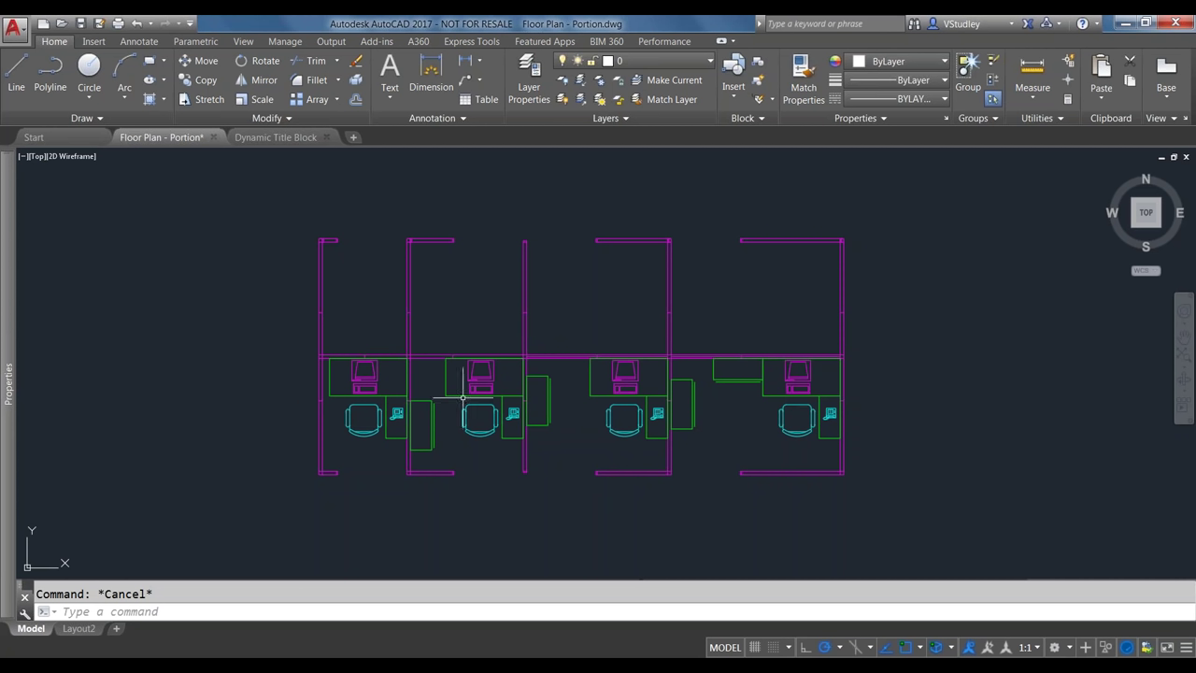
Draw a rectangle snapped to the 6000 tag's box with RECTANG
{"action": "type", "text": "rec"}
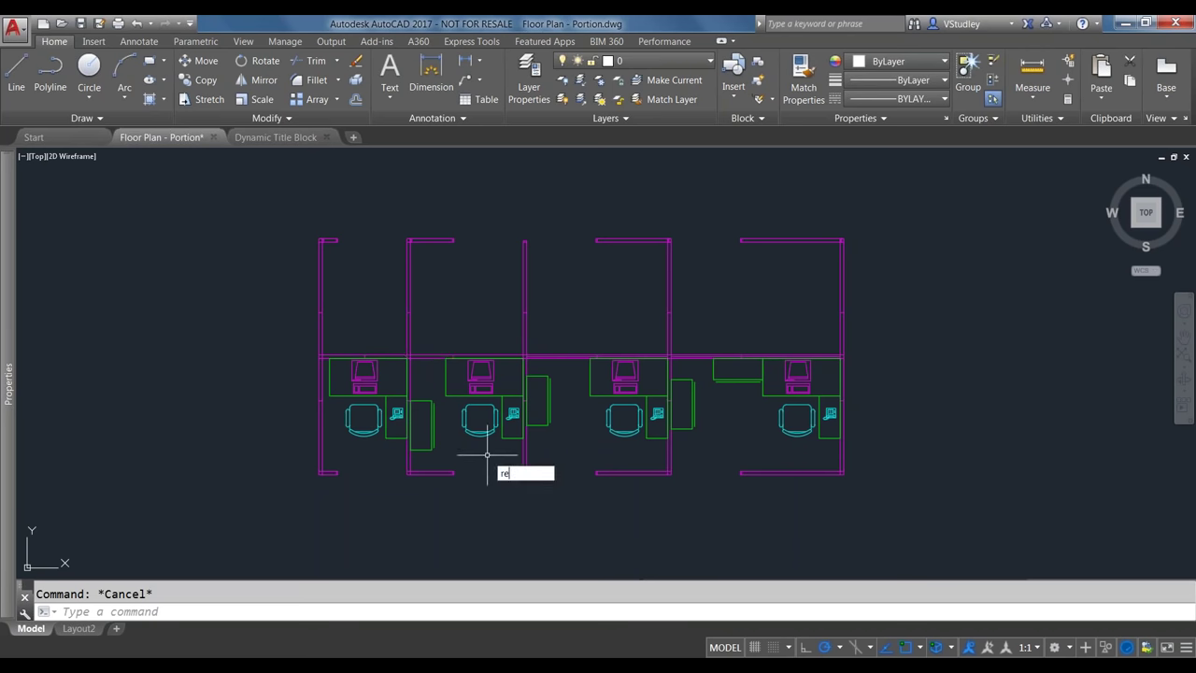
{"action": "key", "text": "Return"}
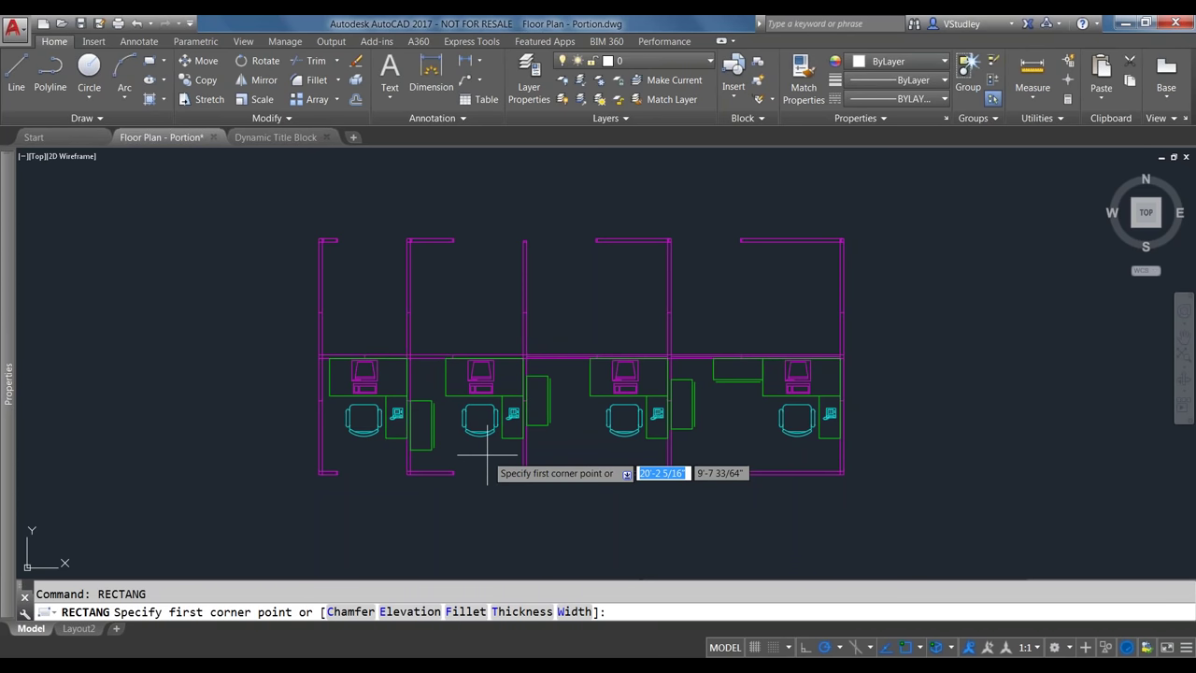
{"action": "scroll", "coordinate": [509, 523], "scroll_direction": "down", "scroll_amount": 3}
{"action": "scroll", "coordinate": [392, 245], "scroll_direction": "up", "scroll_amount": 6}
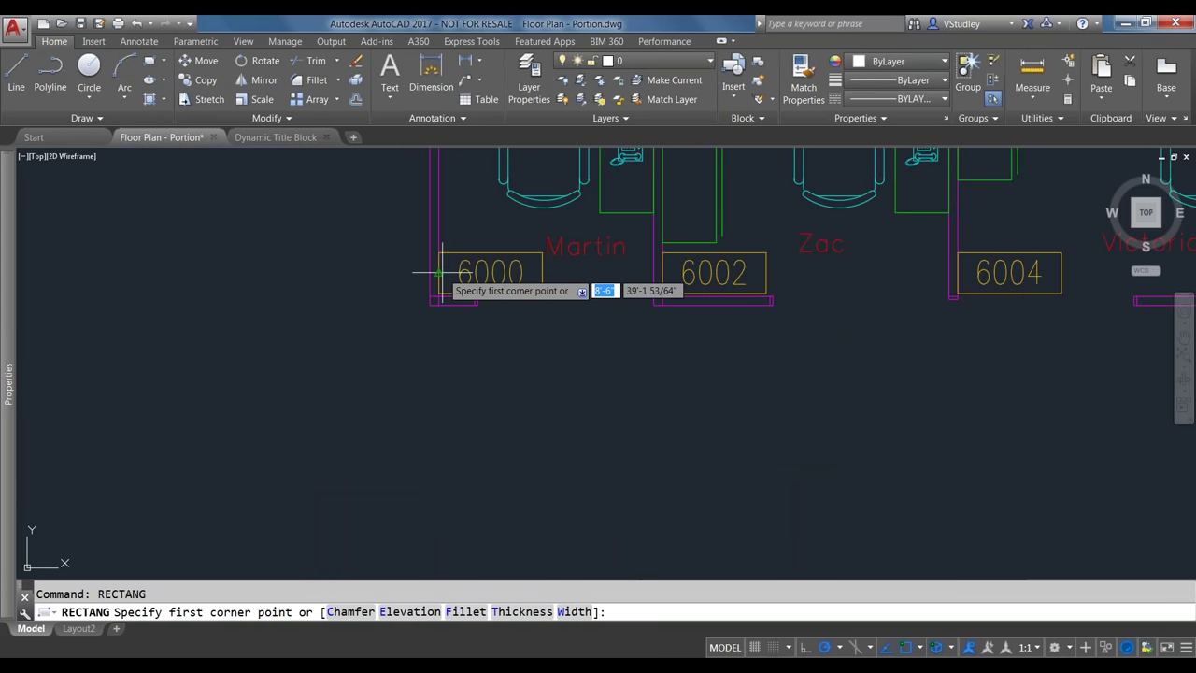
{"action": "left_click", "coordinate": [439, 252]}
{"action": "left_click", "coordinate": [542, 293]}
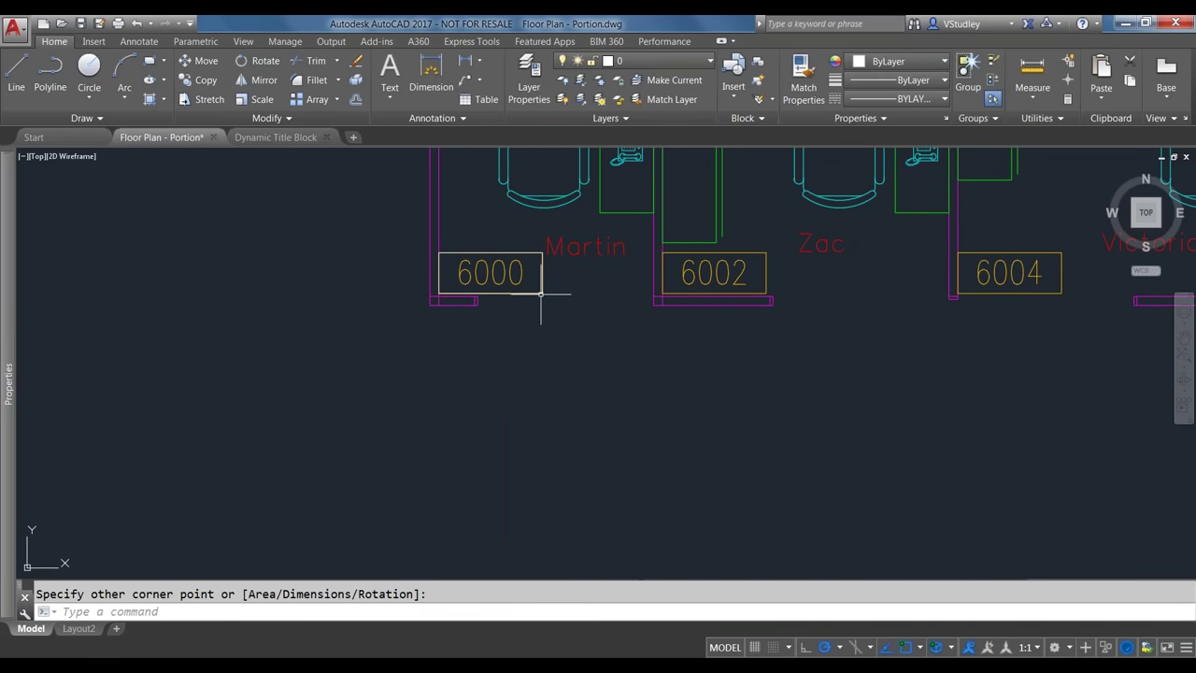
Move the new rectangle into empty space away from the floor plan
{"action": "left_click", "coordinate": [514, 253]}
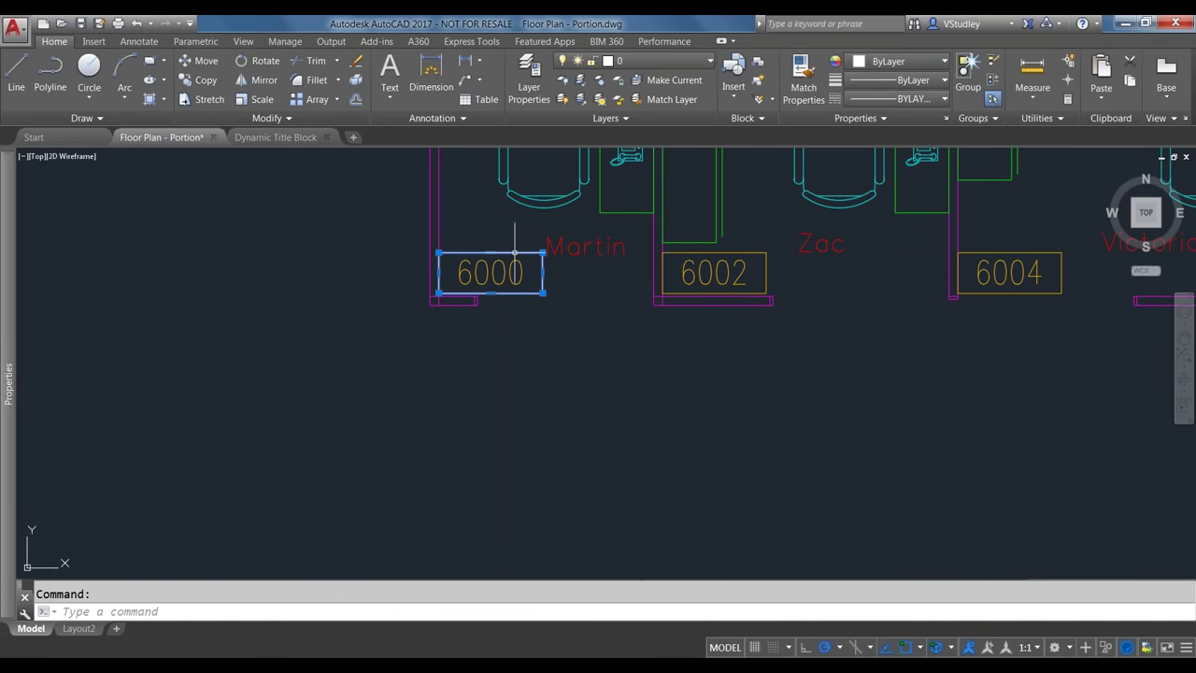
{"action": "type", "text": "m"}
{"action": "key", "text": "Return"}
{"action": "left_click", "coordinate": [515, 293]}
{"action": "scroll", "coordinate": [526, 181], "scroll_direction": "down", "scroll_amount": 5}
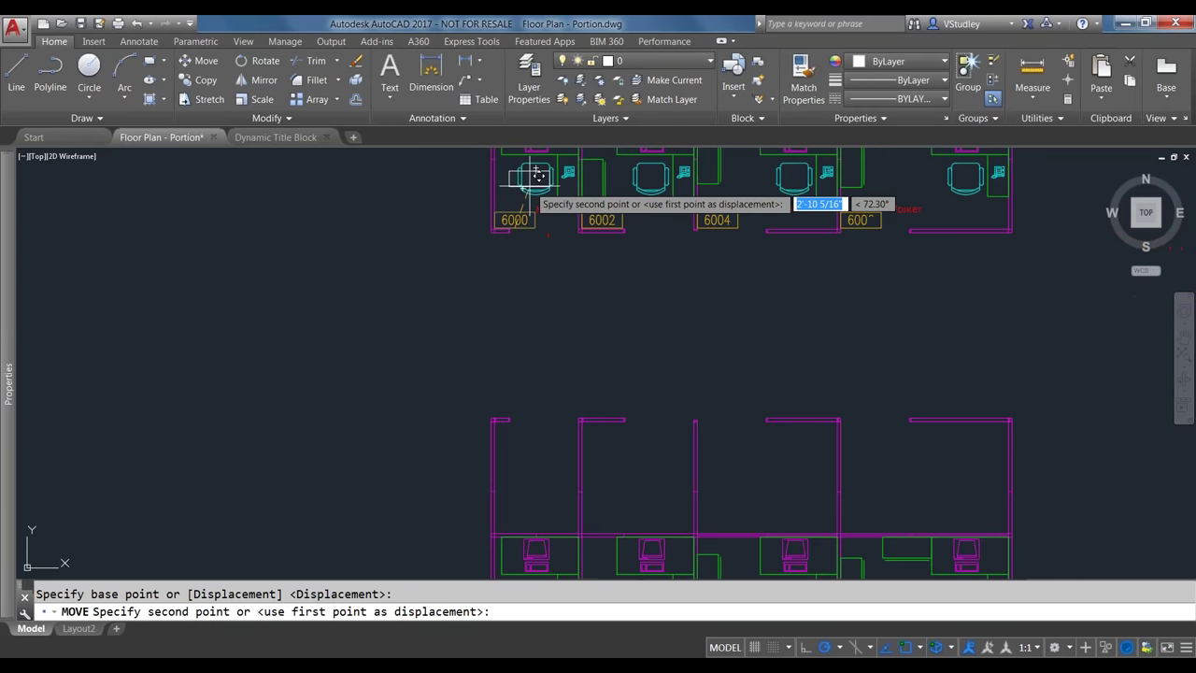
{"action": "scroll", "coordinate": [487, 394], "scroll_direction": "up", "scroll_amount": 6}
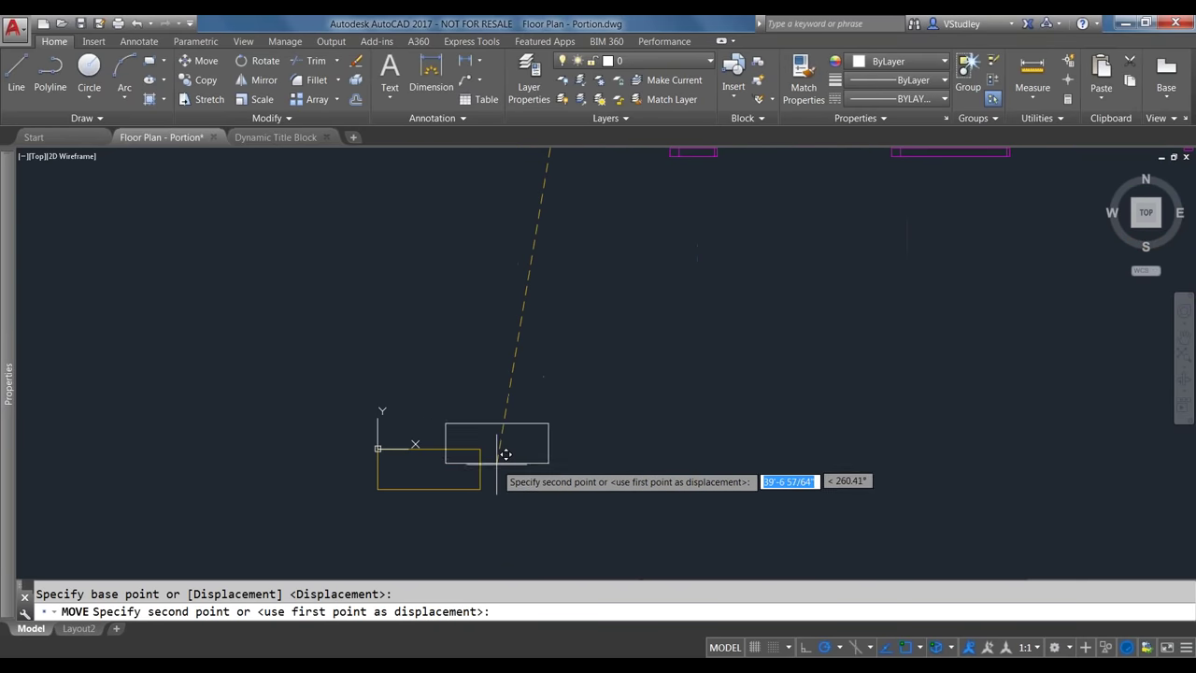
{"action": "scroll", "coordinate": [499, 454], "scroll_direction": "down", "scroll_amount": 2}
{"action": "left_click", "coordinate": [494, 402]}
Erase the old yellow rectangle left behind
{"action": "left_click", "coordinate": [502, 494]}
{"action": "left_click", "coordinate": [407, 448]}
{"action": "key", "text": "Delete"}
{"action": "scroll", "coordinate": [458, 401], "scroll_direction": "up", "scroll_amount": 2}
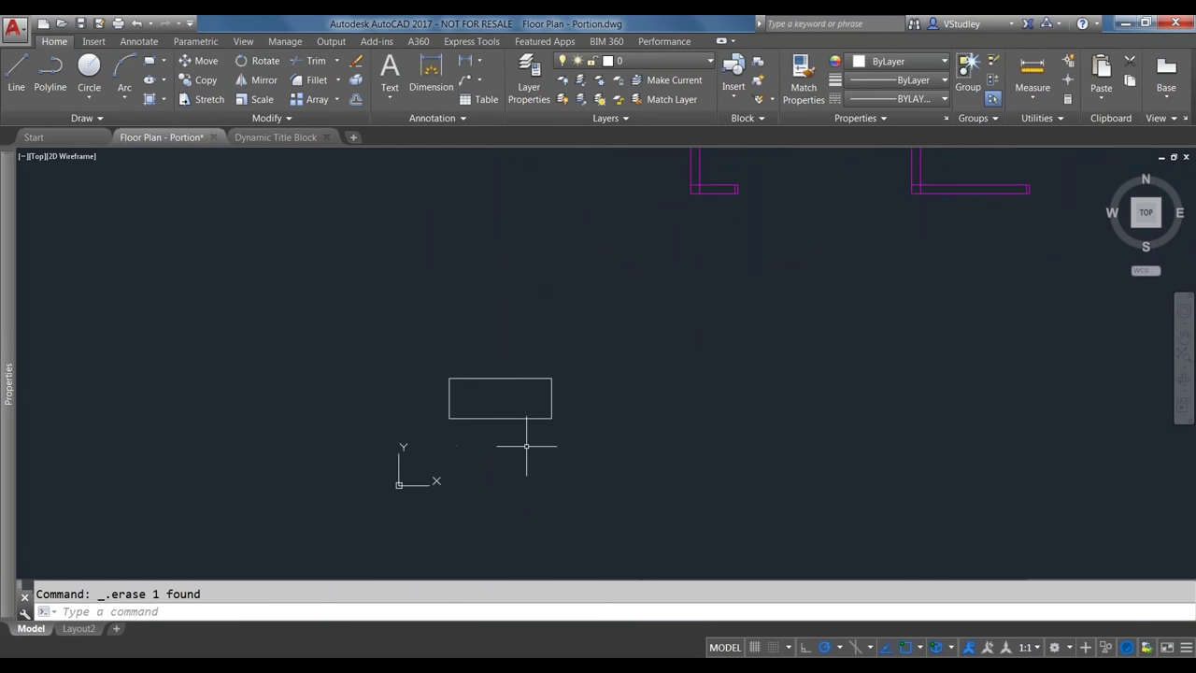
Put the remaining rectangle on the RMNUM layer
{"action": "left_click", "coordinate": [598, 454]}
{"action": "left_click", "coordinate": [372, 358]}
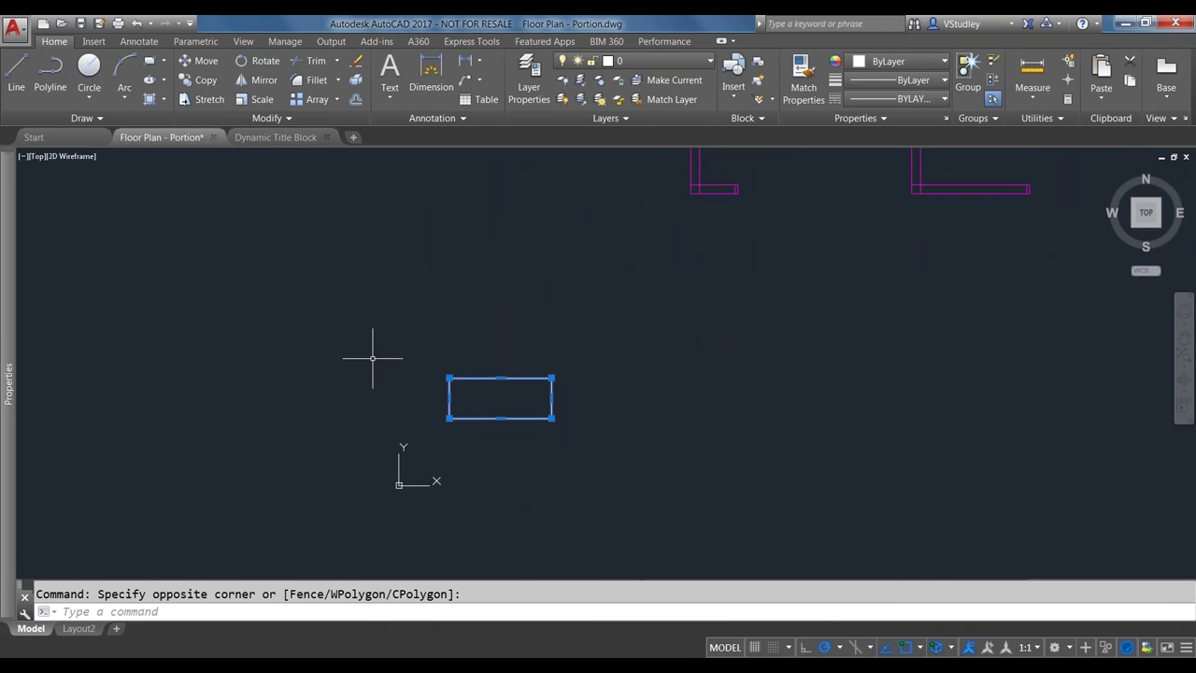
{"action": "left_click", "coordinate": [667, 62]}
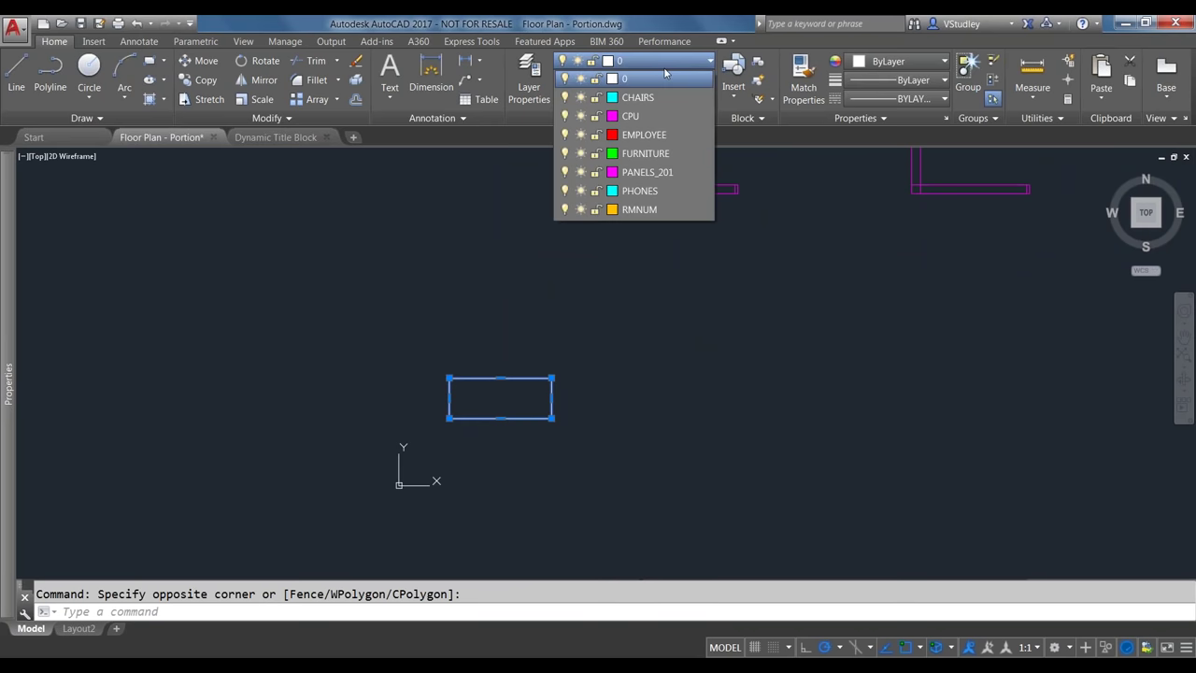
{"action": "left_click", "coordinate": [669, 210]}
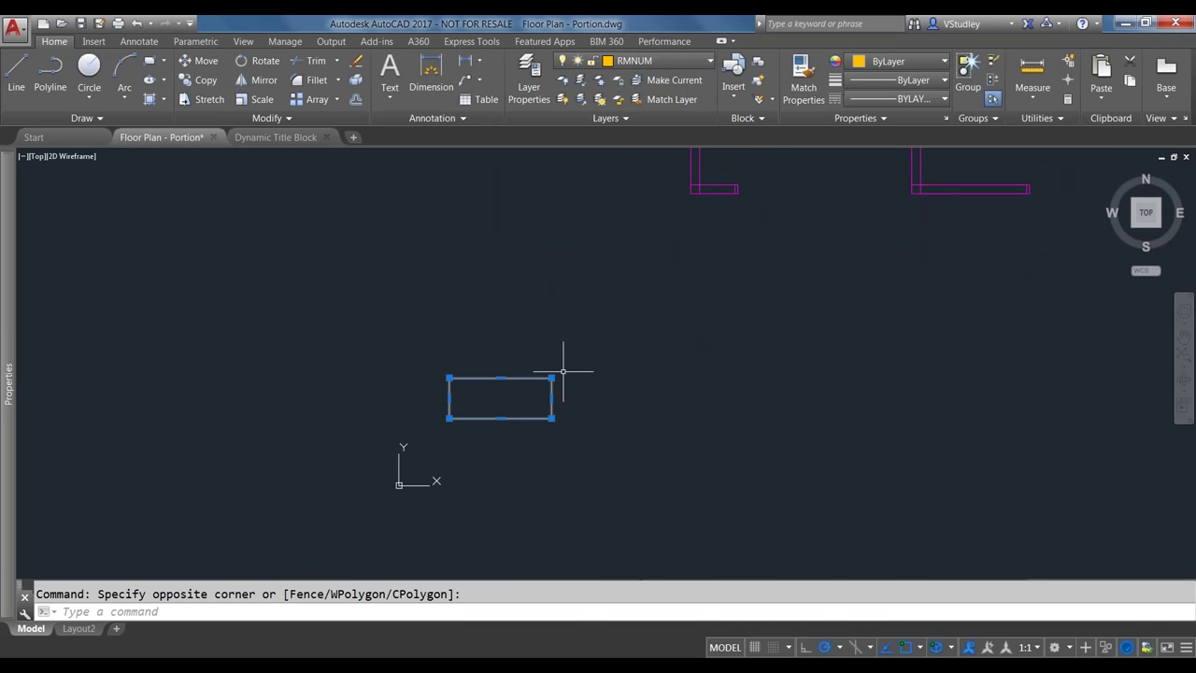
{"action": "key", "text": "Escape"}
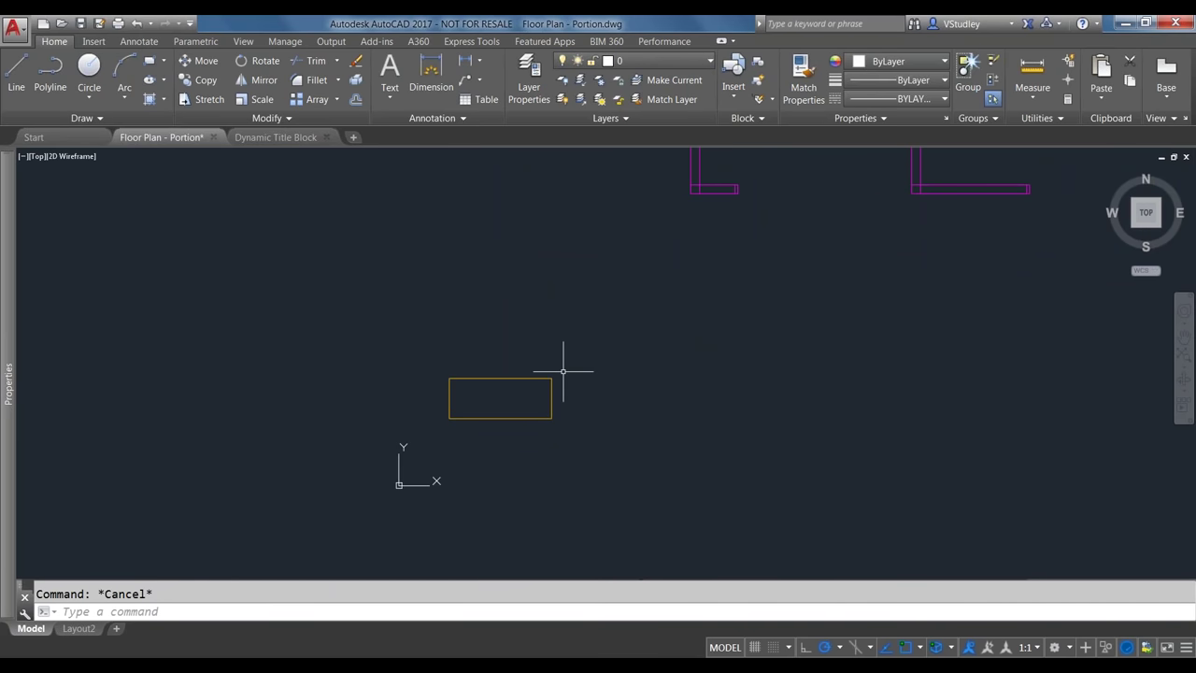
Select the rectangle and start the BLOCK command to define a block from it
{"action": "left_click", "coordinate": [585, 475]}
{"action": "left_click", "coordinate": [483, 232]}
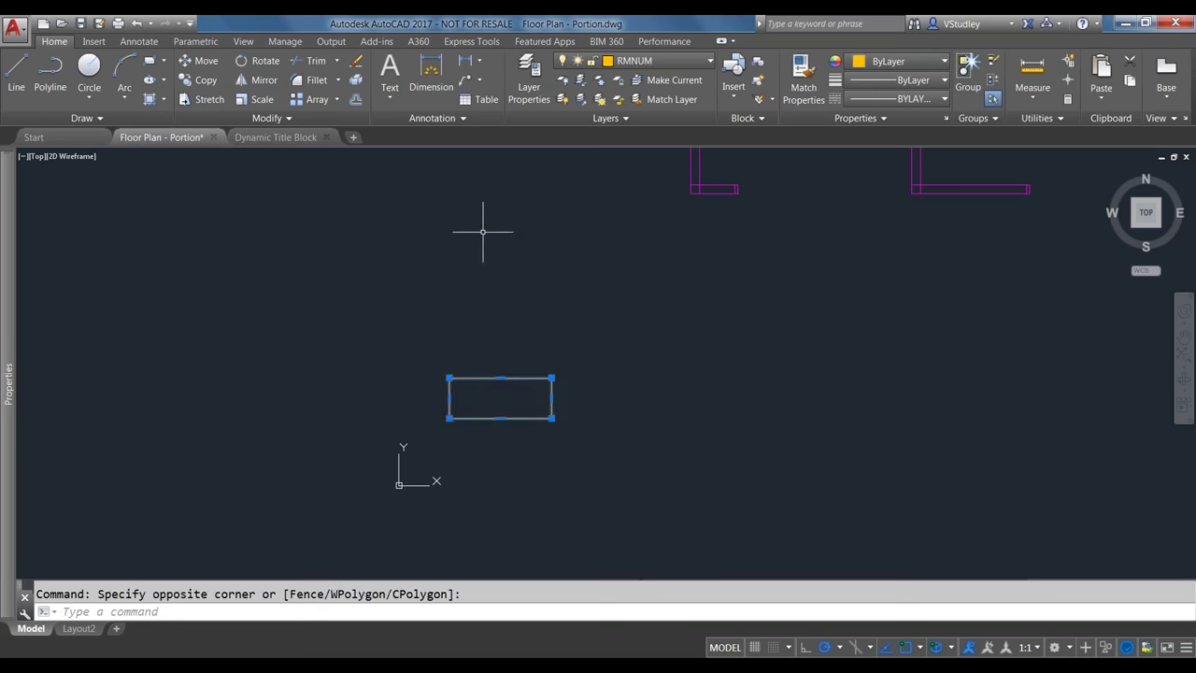
{"action": "type", "text": "block"}
{"action": "key", "text": "Return"}
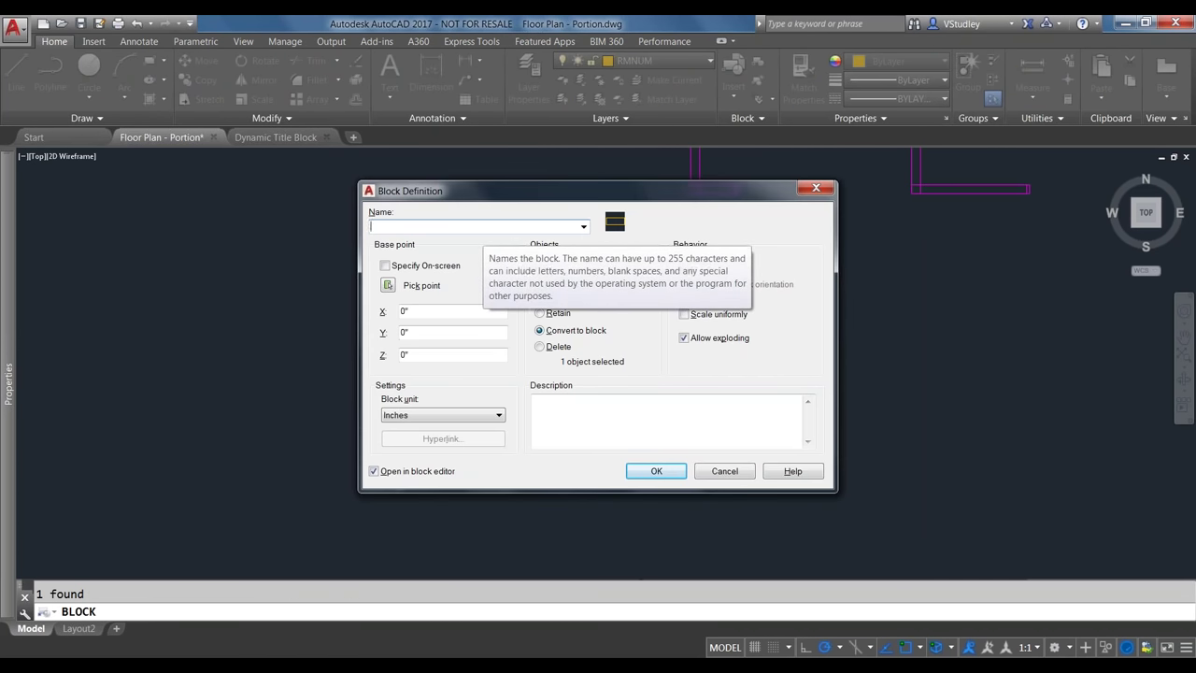
Name the block ROOMINFO, base it at the rectangle's lower-left corner, and create it
{"action": "type", "text": "ROOM"}
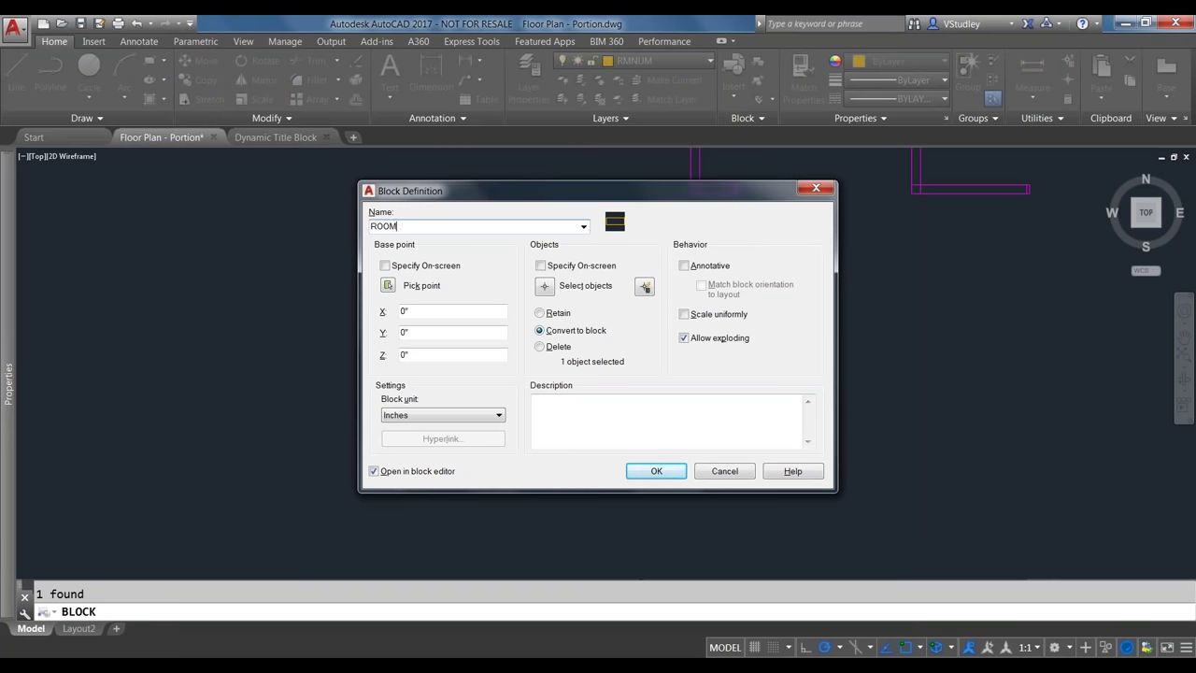
{"action": "type", "text": "INFO"}
{"action": "left_click", "coordinate": [388, 285]}
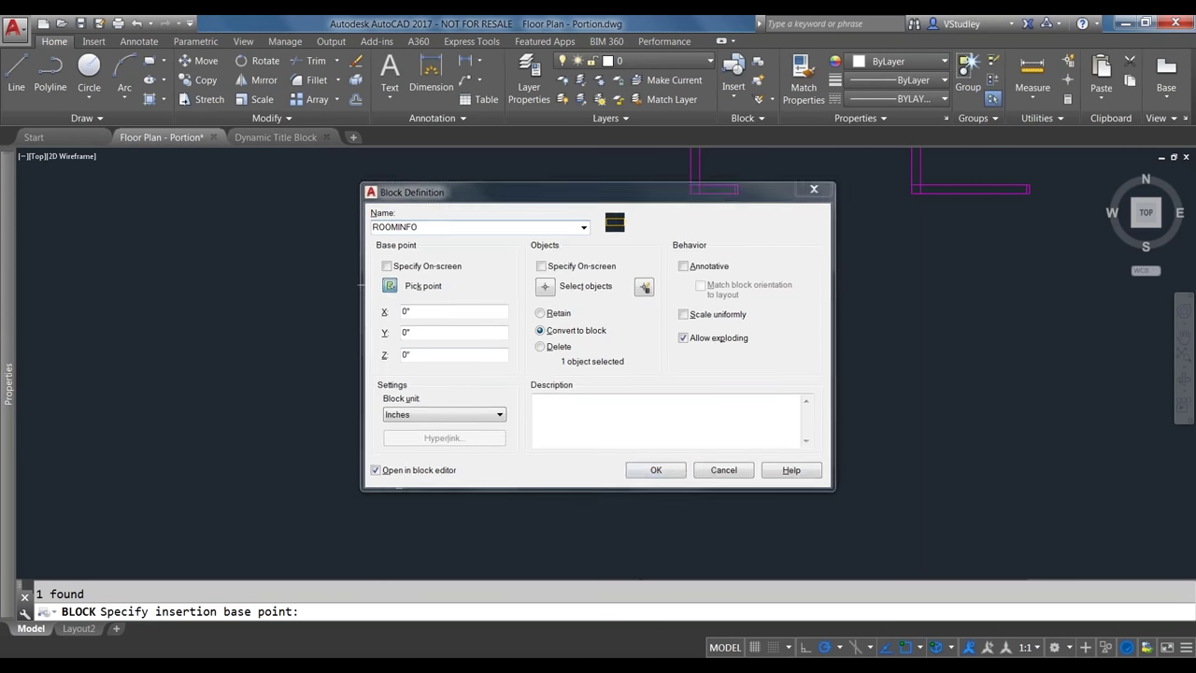
{"action": "left_click", "coordinate": [448, 417]}
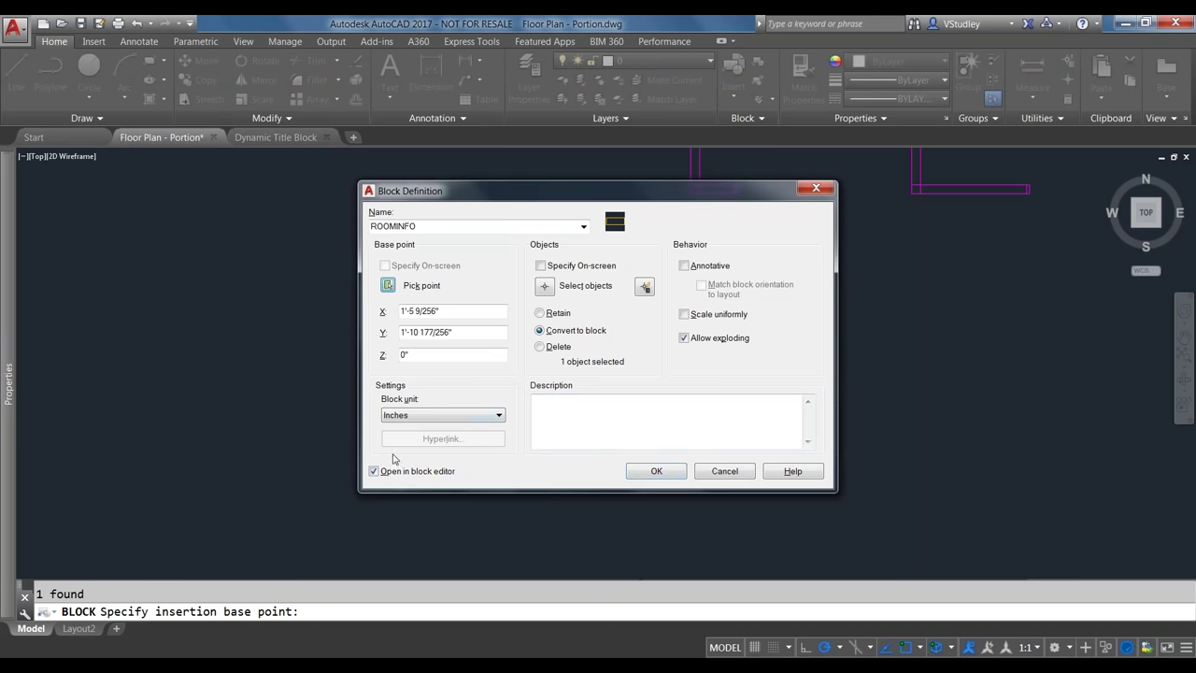
{"action": "left_click", "coordinate": [656, 473]}
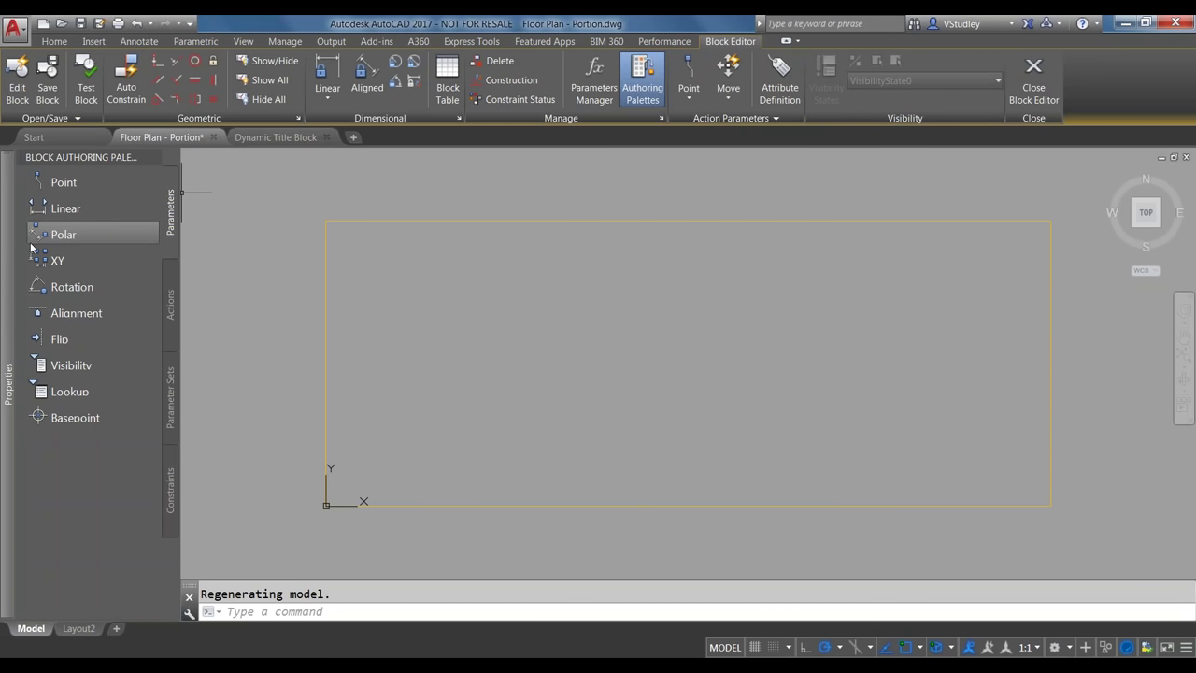
Close the block's Properties palette in the Block Editor
{"action": "mouse_move", "coordinate": [6, 273]}
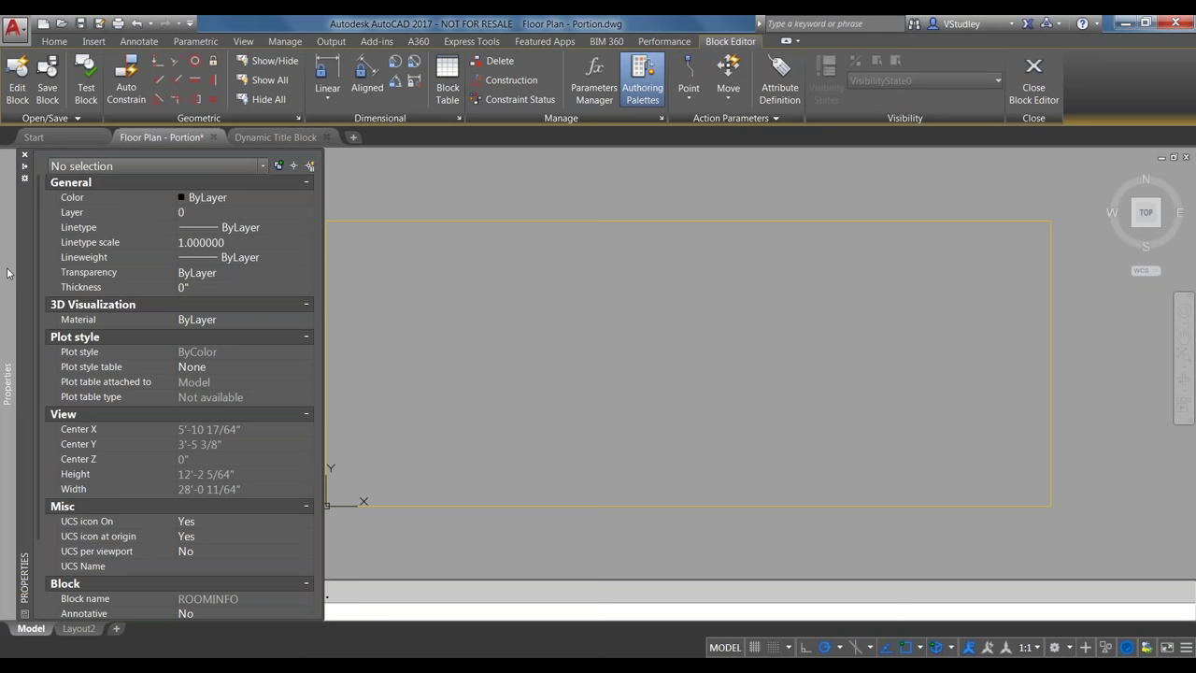
{"action": "left_click", "coordinate": [512, 320]}
{"action": "key", "text": "Escape"}
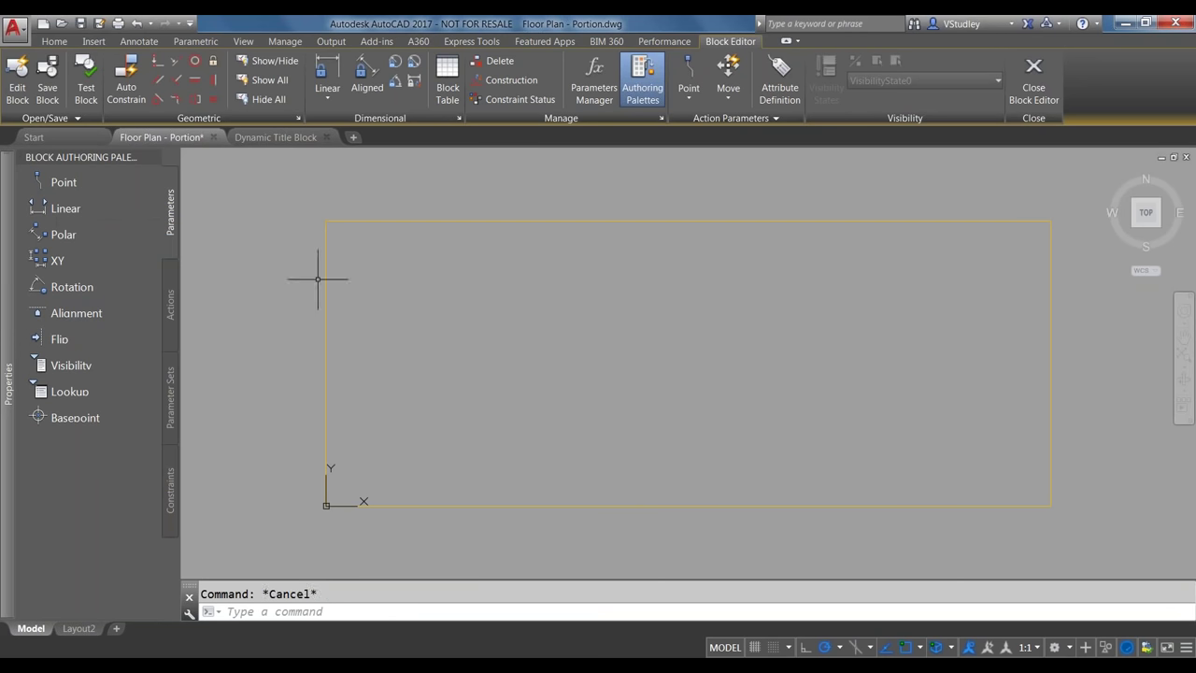
{"action": "mouse_move", "coordinate": [4, 319]}
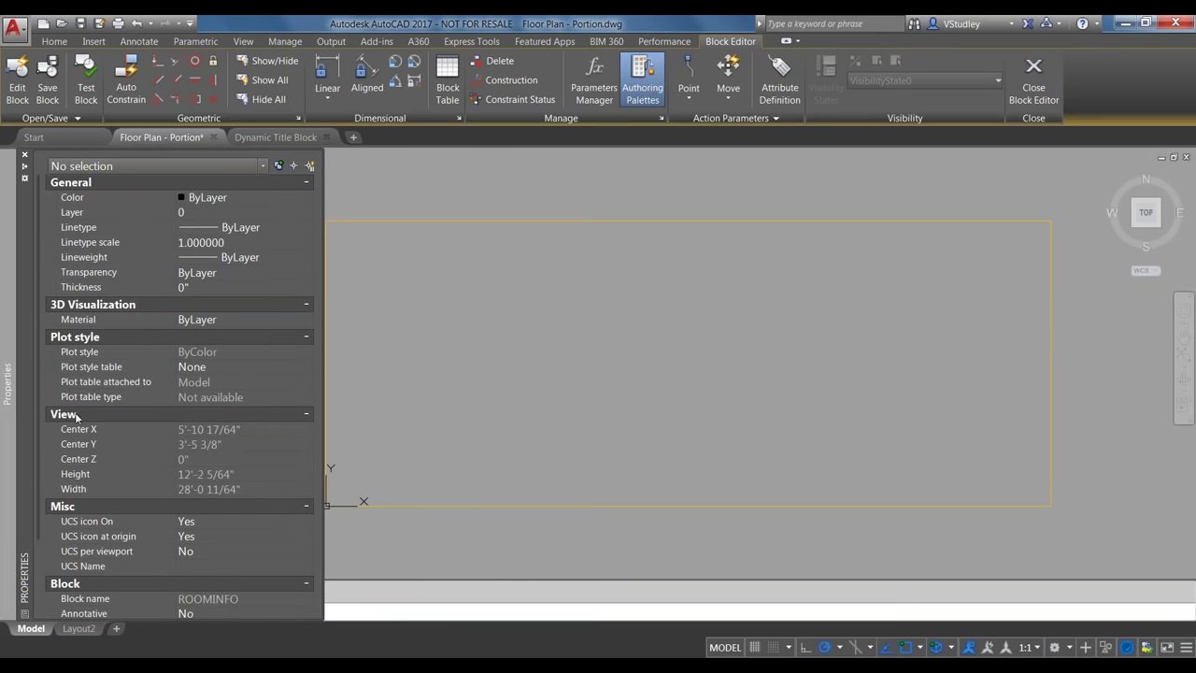
{"action": "scroll", "coordinate": [178, 393], "scroll_direction": "down", "scroll_amount": 4}
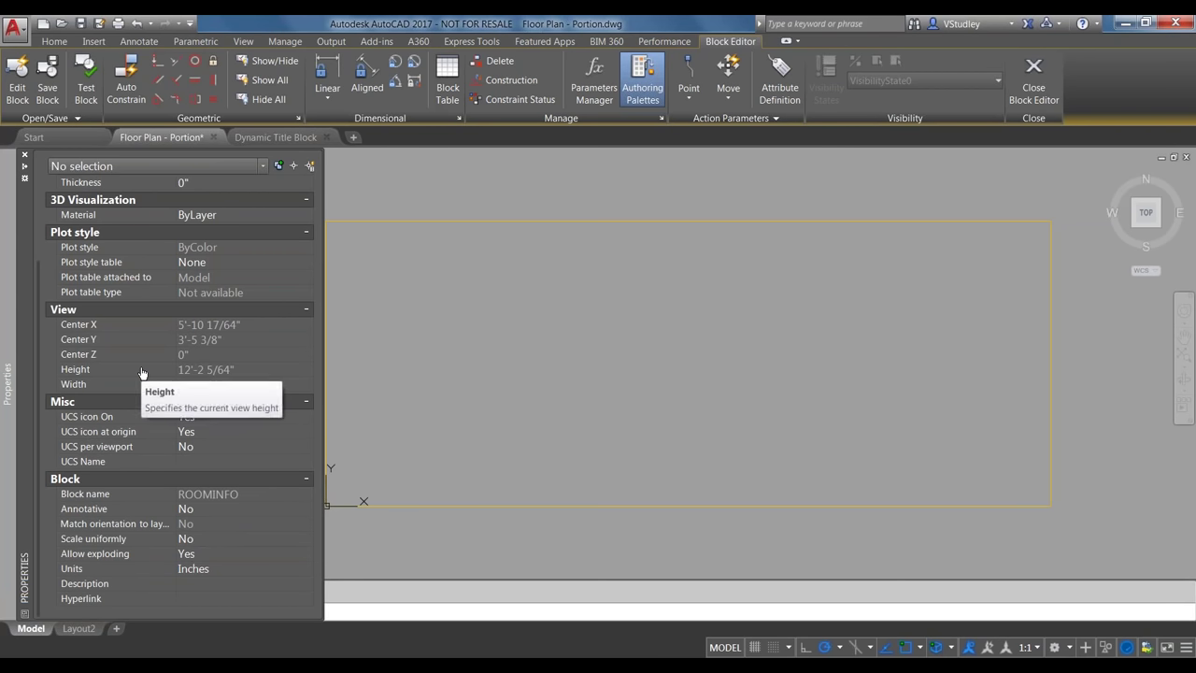
{"action": "scroll", "coordinate": [142, 373], "scroll_direction": "up", "scroll_amount": 3}
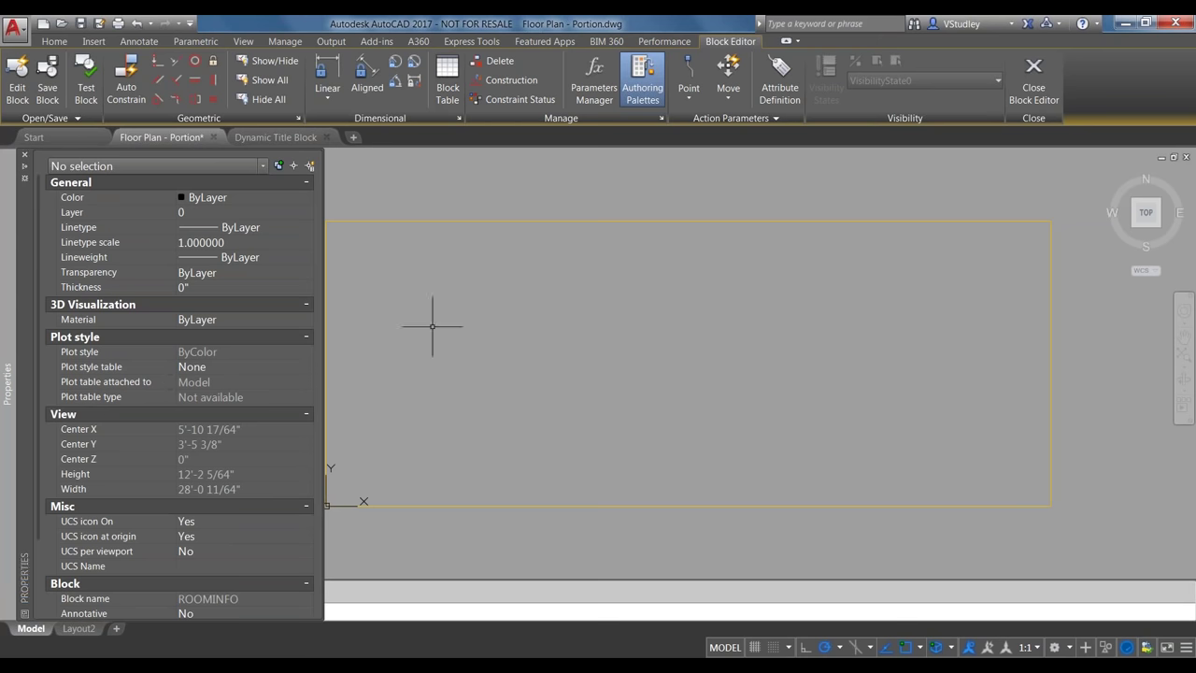
{"action": "key", "text": "ctrl+1"}
Bring up Attribute Definition from the Block Editor ribbon
{"action": "left_click", "coordinate": [640, 353]}
{"action": "left_click", "coordinate": [565, 318]}
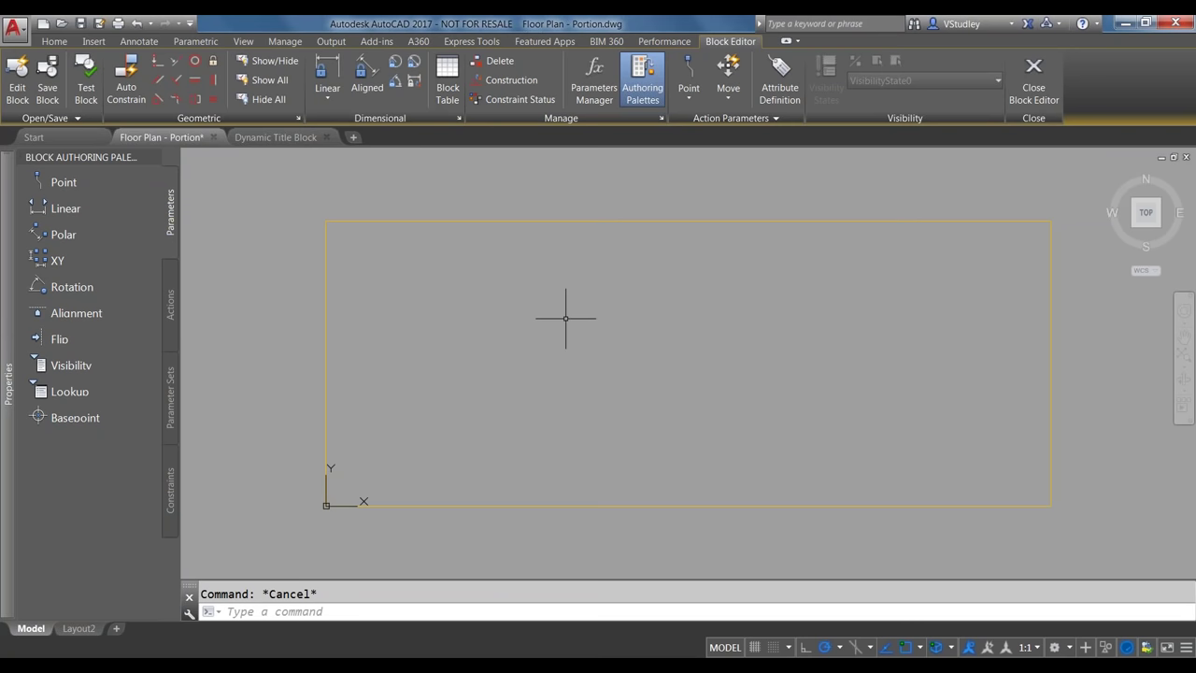
{"action": "scroll", "coordinate": [565, 318], "scroll_direction": "down", "scroll_amount": 2}
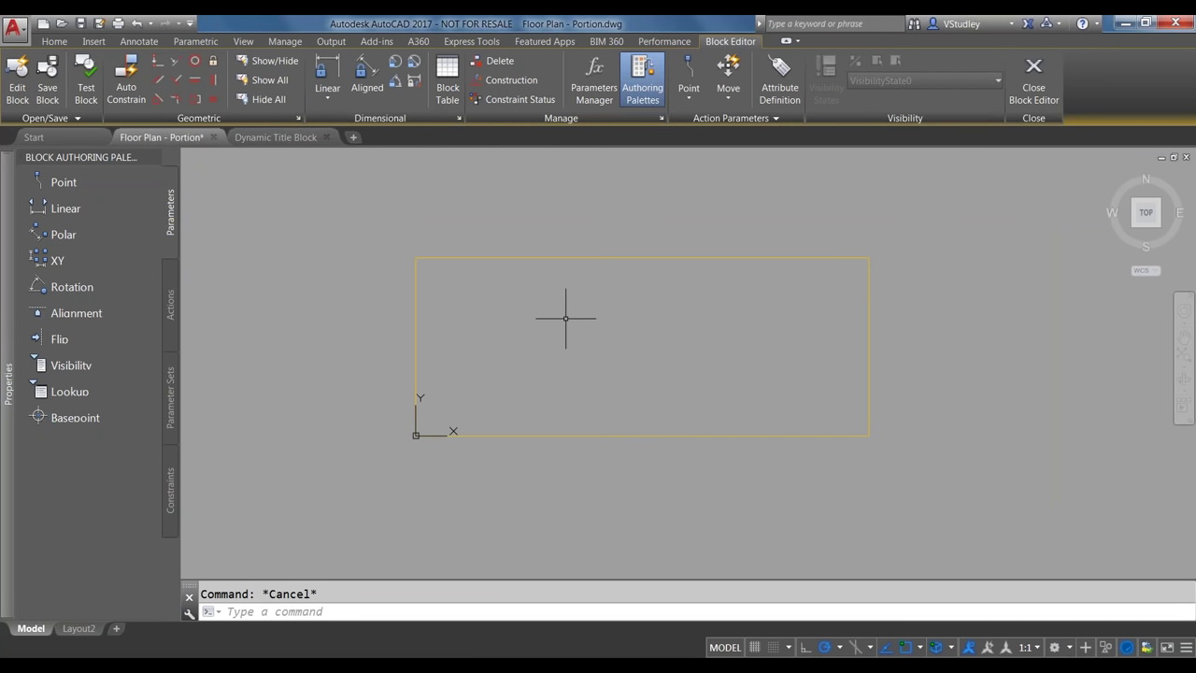
{"action": "left_click", "coordinate": [775, 86]}
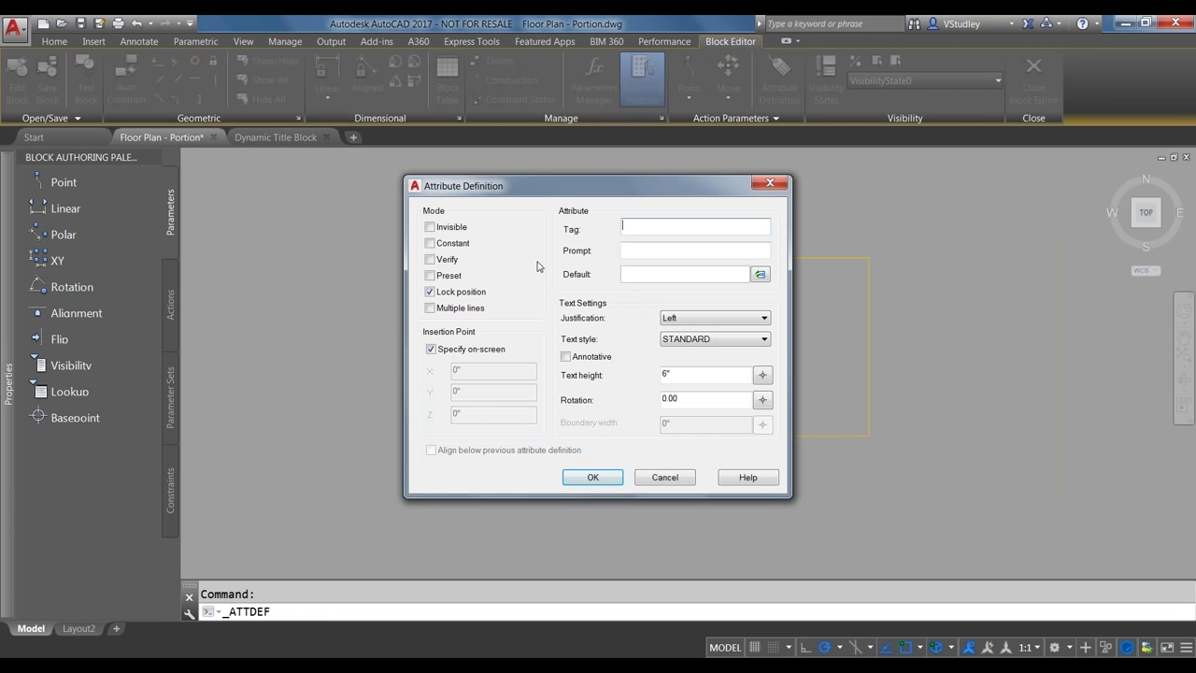
Enter UNIT# as the attribute tag and prompt, with default value XXXX
{"action": "type", "text": "UNITS#"}
{"action": "key", "text": "Tab"}
{"action": "type", "text": "UNIT#"}
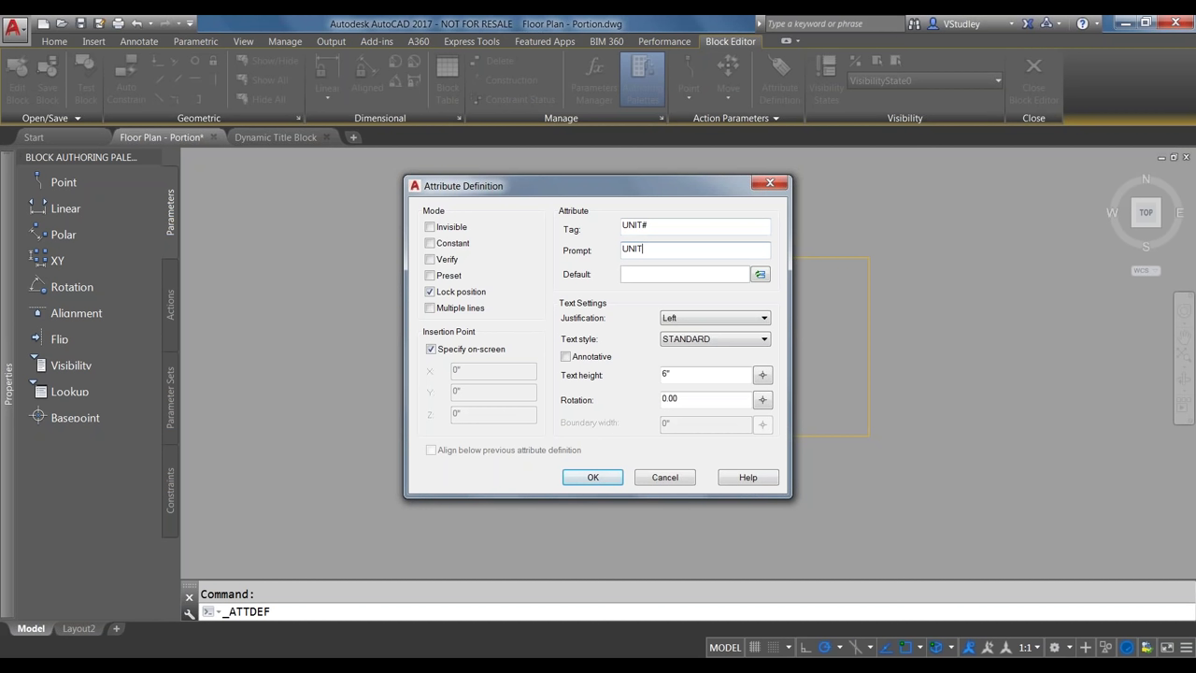
{"action": "left_click", "coordinate": [622, 274]}
{"action": "type", "text": "6"}
{"action": "type", "text": "XXXX"}
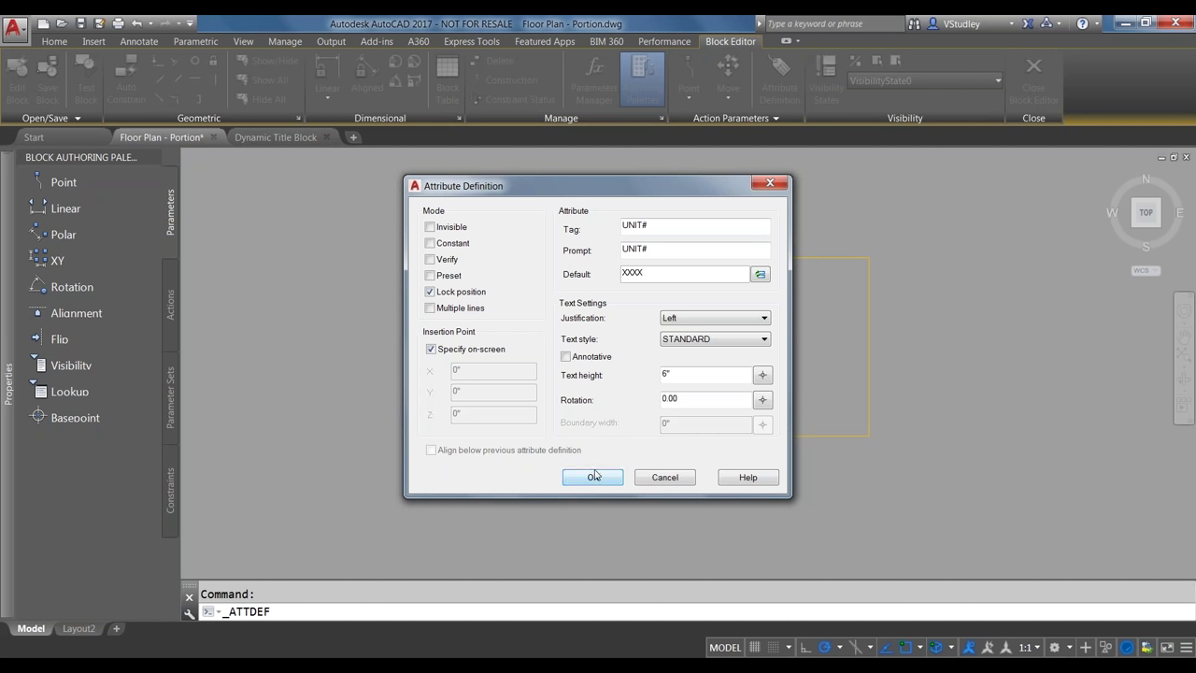
Give the attribute 8-inch text with Middle center justification and confirm it
{"action": "left_click_drag", "start_coordinate": [685, 377], "coordinate": [659, 377]}
{"action": "type", "text": "8"}
{"action": "left_click", "coordinate": [703, 318]}
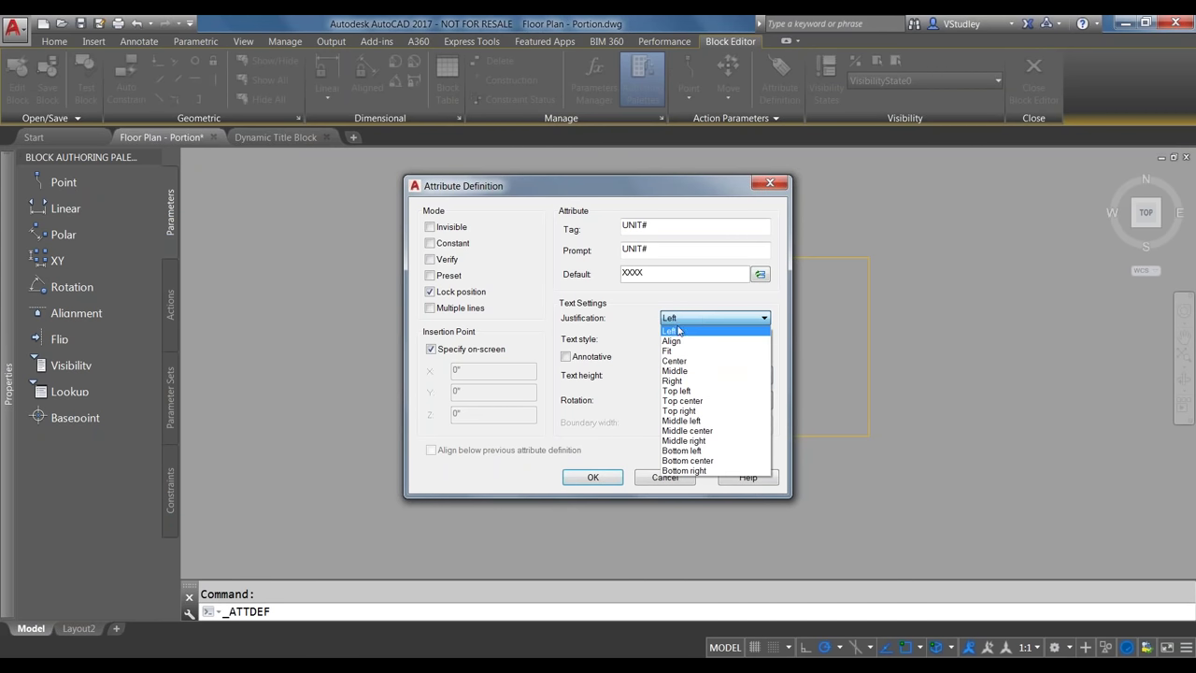
{"action": "left_click", "coordinate": [693, 430]}
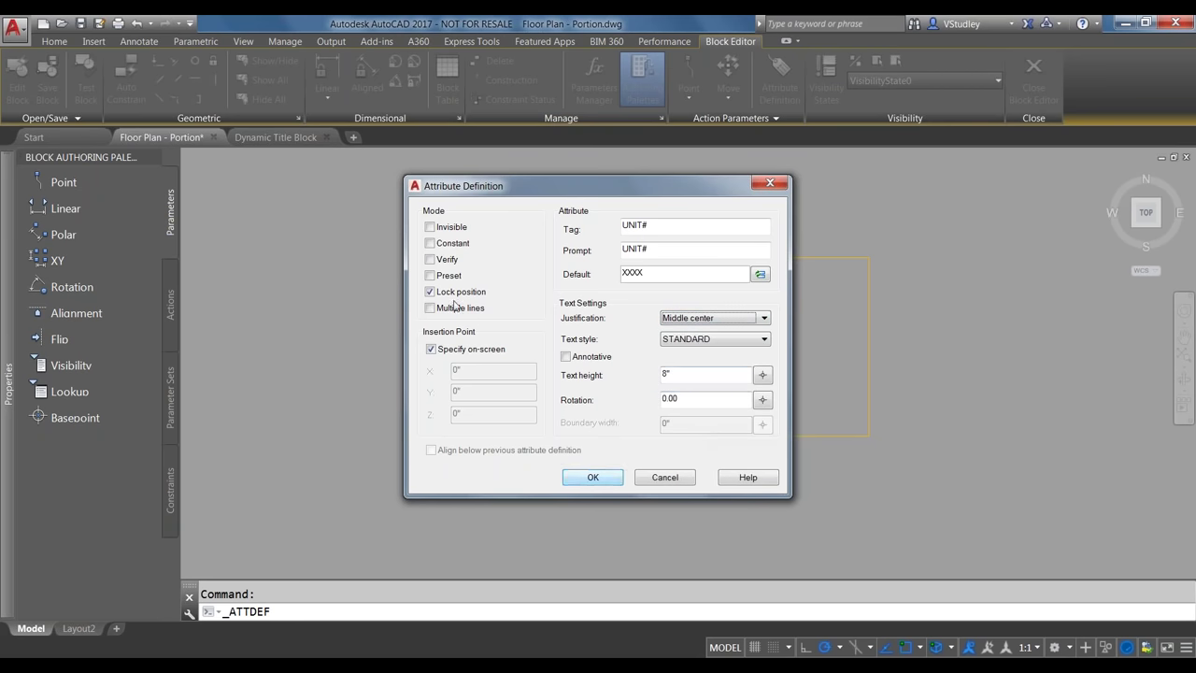
{"action": "left_click", "coordinate": [587, 479]}
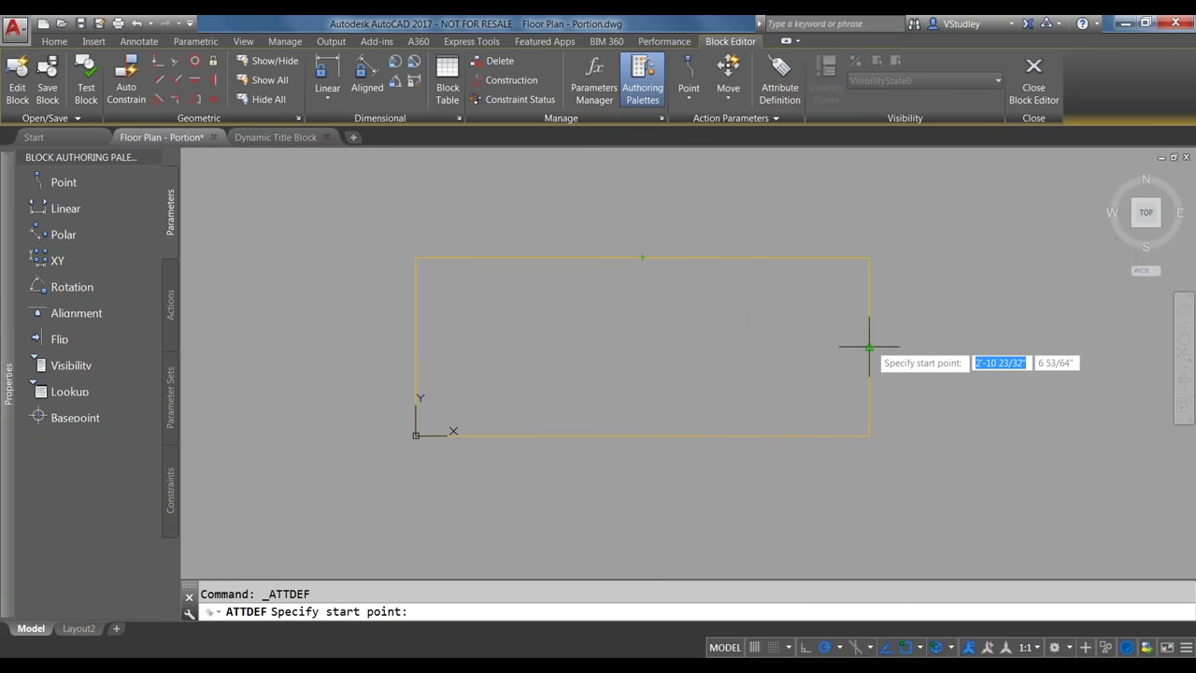
Place UNIT# at the rectangle's midpoint and shift the view so it sits left of centre
{"action": "left_click", "coordinate": [650, 346]}
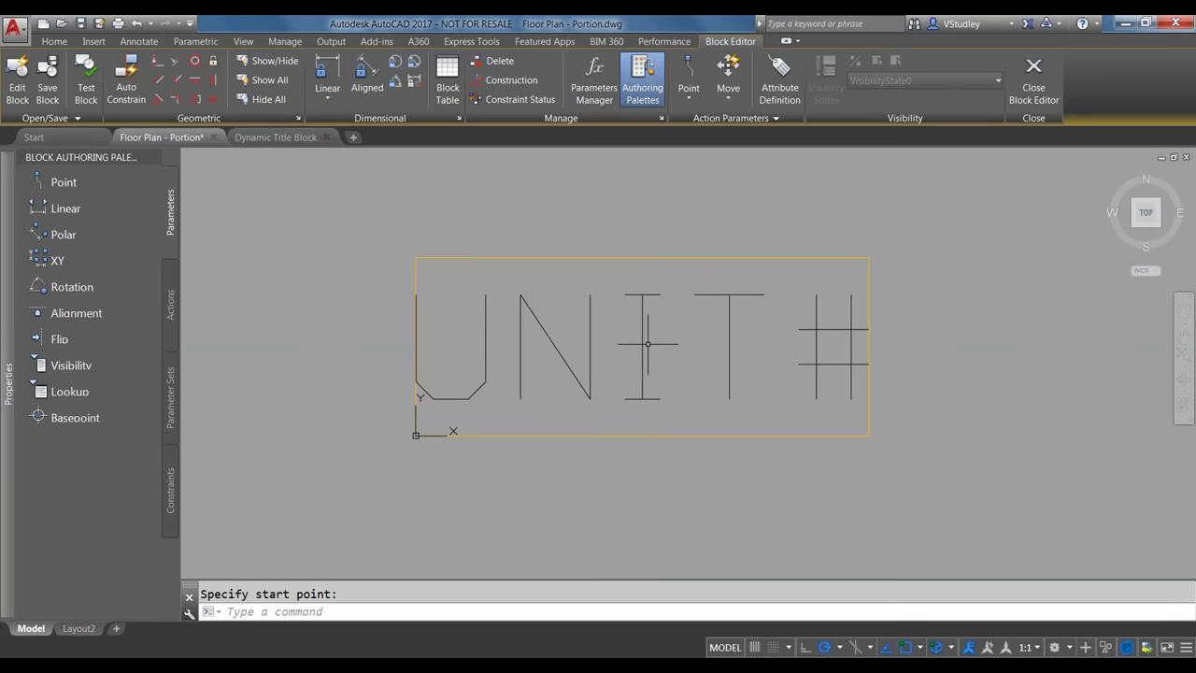
{"action": "left_click", "coordinate": [648, 344]}
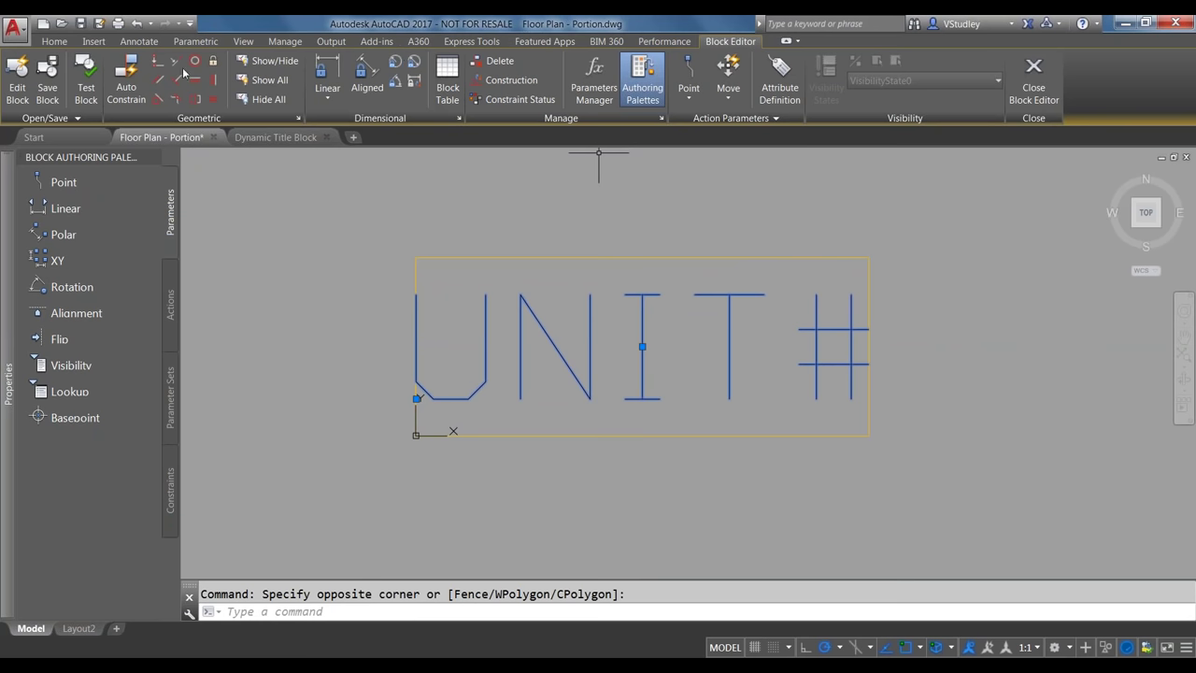
{"action": "key", "text": "Escape"}
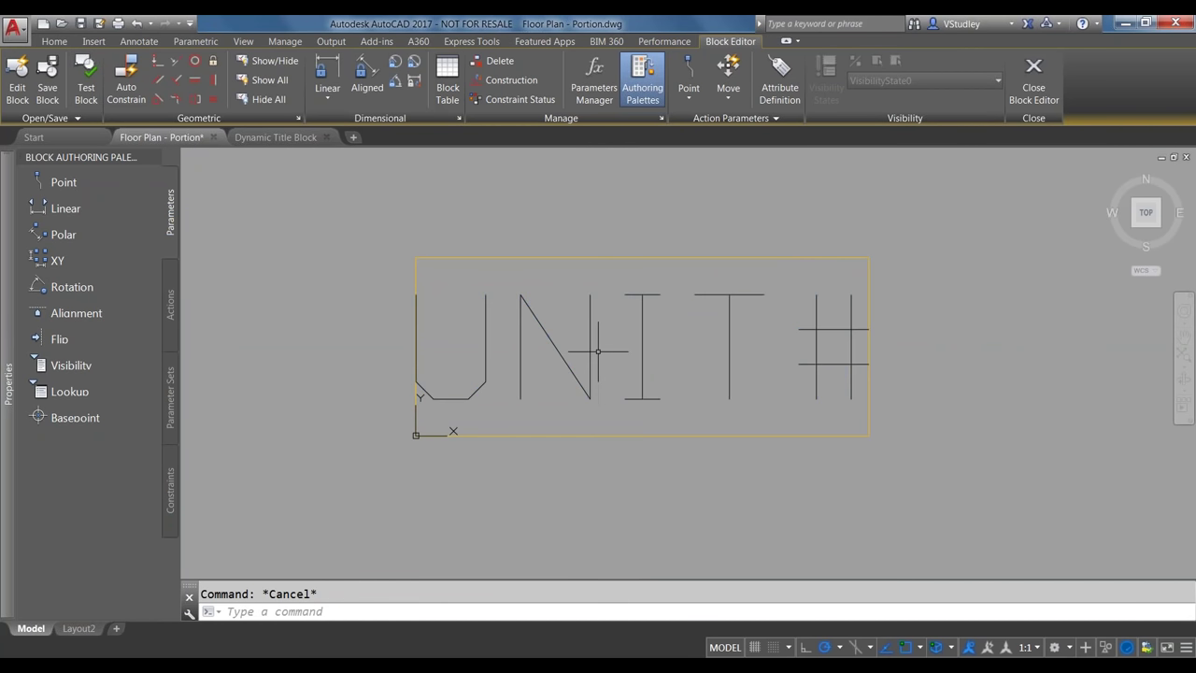
{"action": "scroll", "coordinate": [589, 286], "scroll_direction": "down", "scroll_amount": 2}
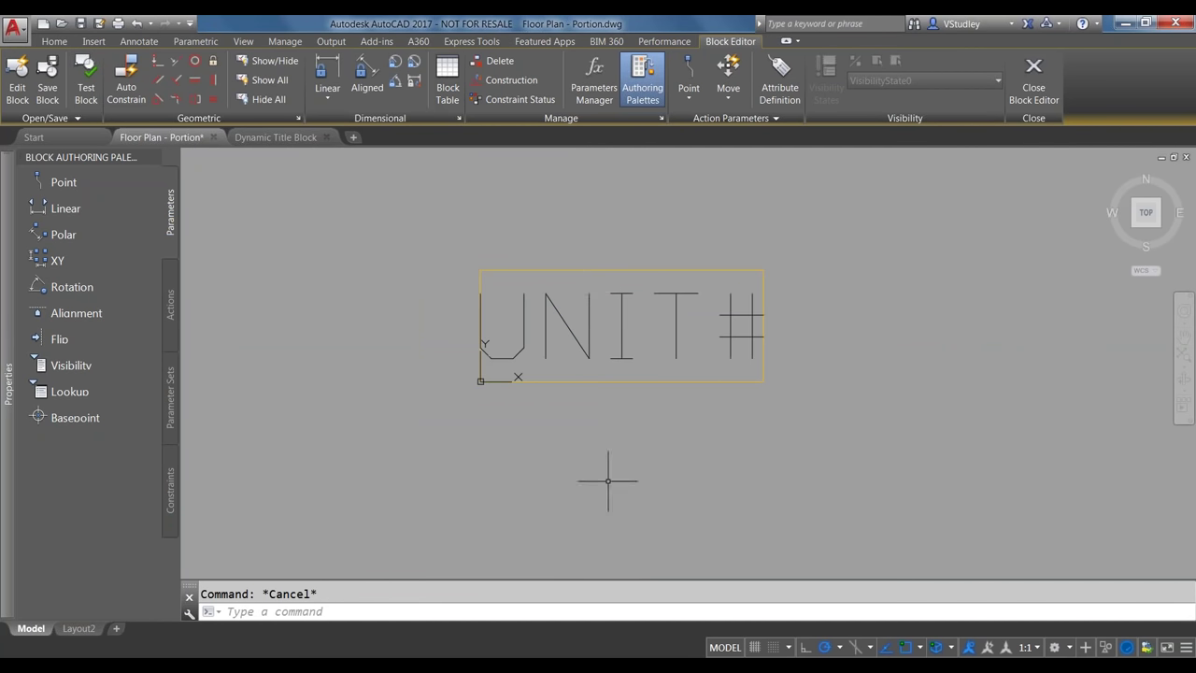
{"action": "middle_click_drag", "start_coordinate": [633, 440], "coordinate": [509, 443]}
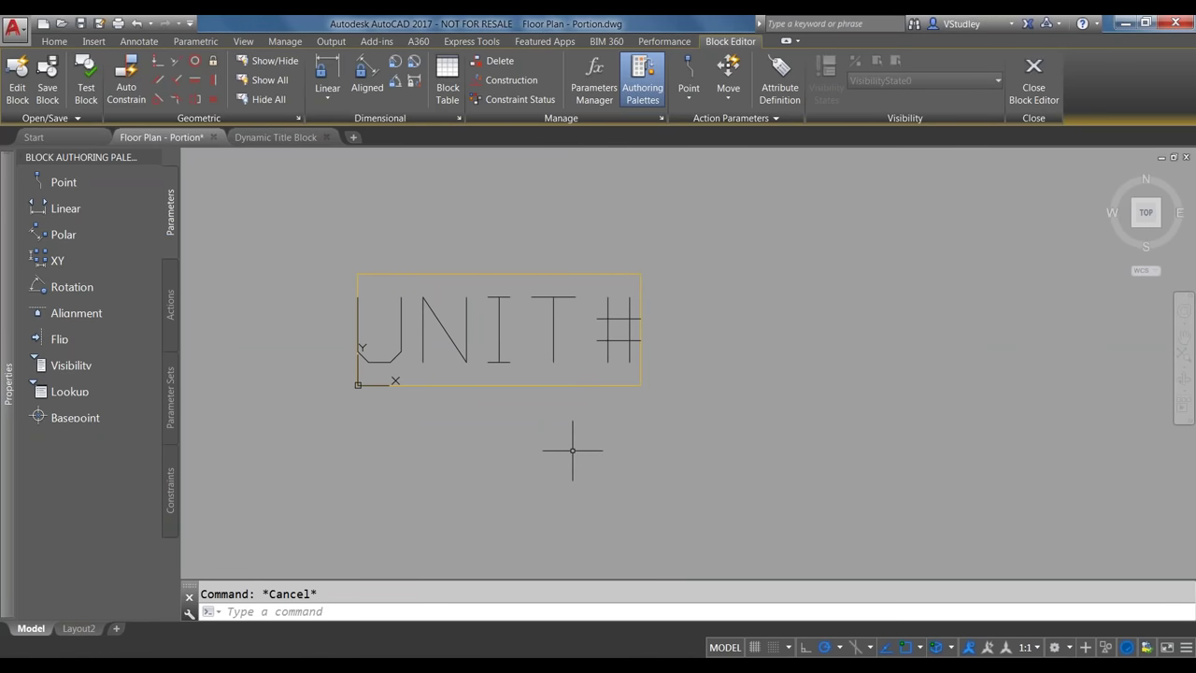
{"action": "left_click", "coordinate": [779, 79]}
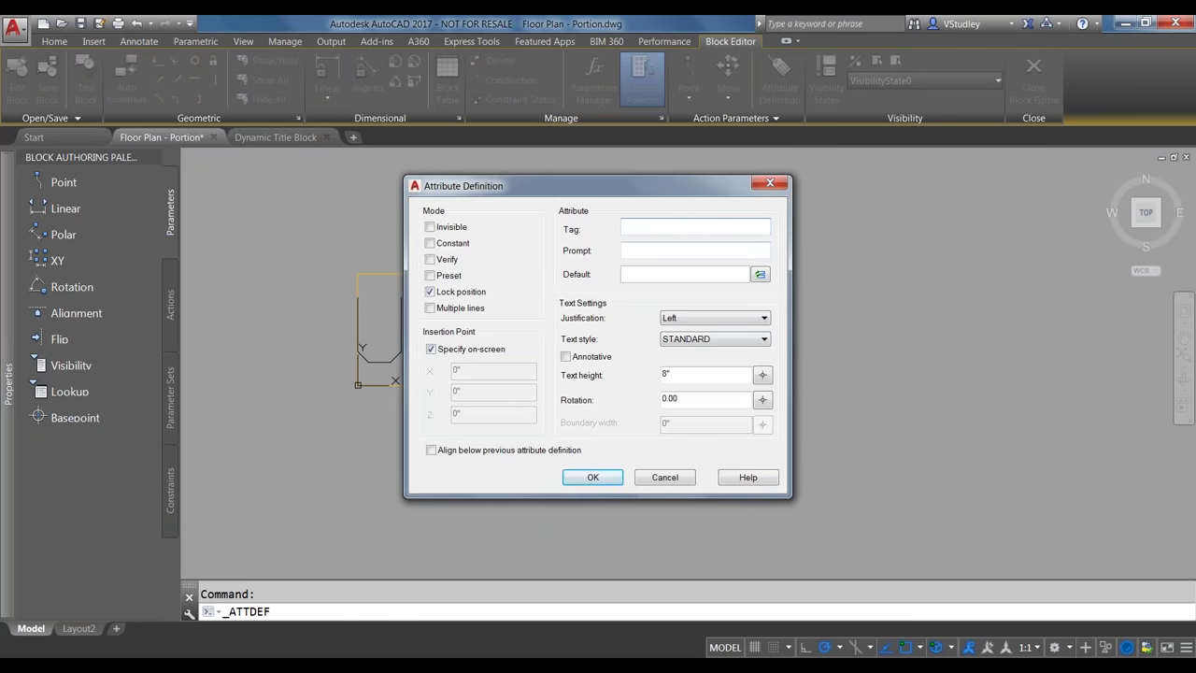
Define the EMPLOYEE attribute (tag and prompt EMPLOYEE, default XXXX, height 4) with position unlocked
{"action": "type", "text": "EMPLOYEE"}
{"action": "key", "text": "Tab"}
{"action": "type", "text": "EMPLOY"}
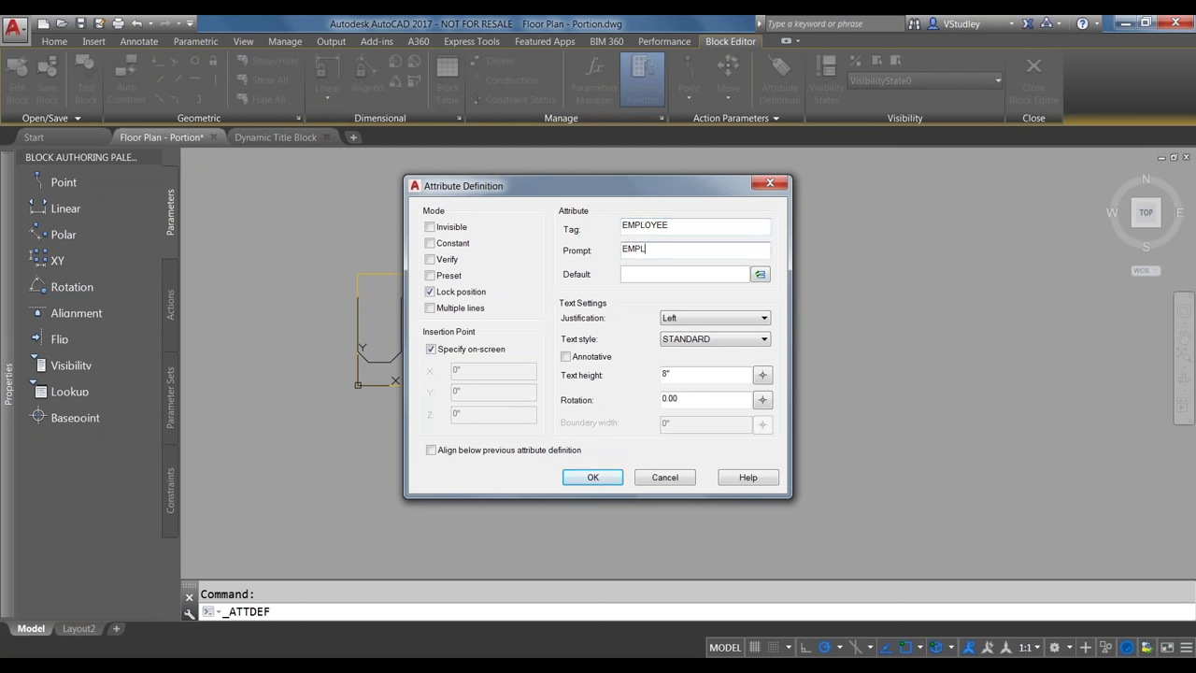
{"action": "type", "text": "EE"}
{"action": "key", "text": "Tab"}
{"action": "type", "text": "XXXX"}
{"action": "double_click", "coordinate": [666, 373]}
{"action": "type", "text": "6"}
{"action": "type", "text": "4"}
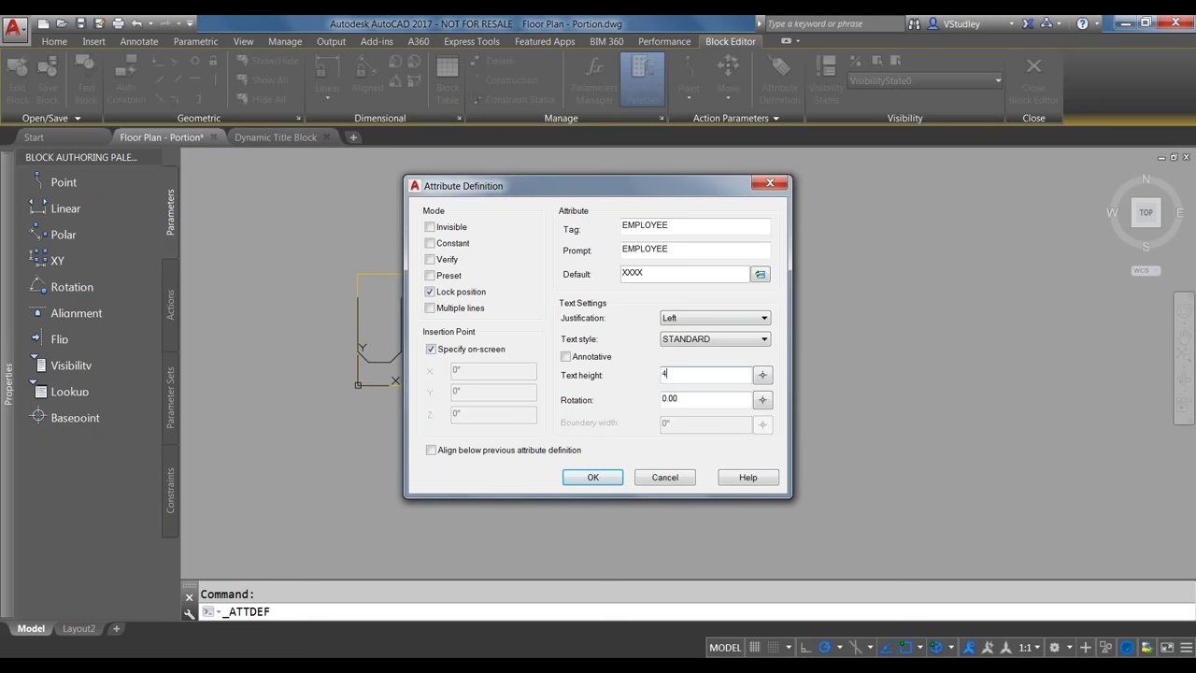
{"action": "double_click", "coordinate": [433, 293]}
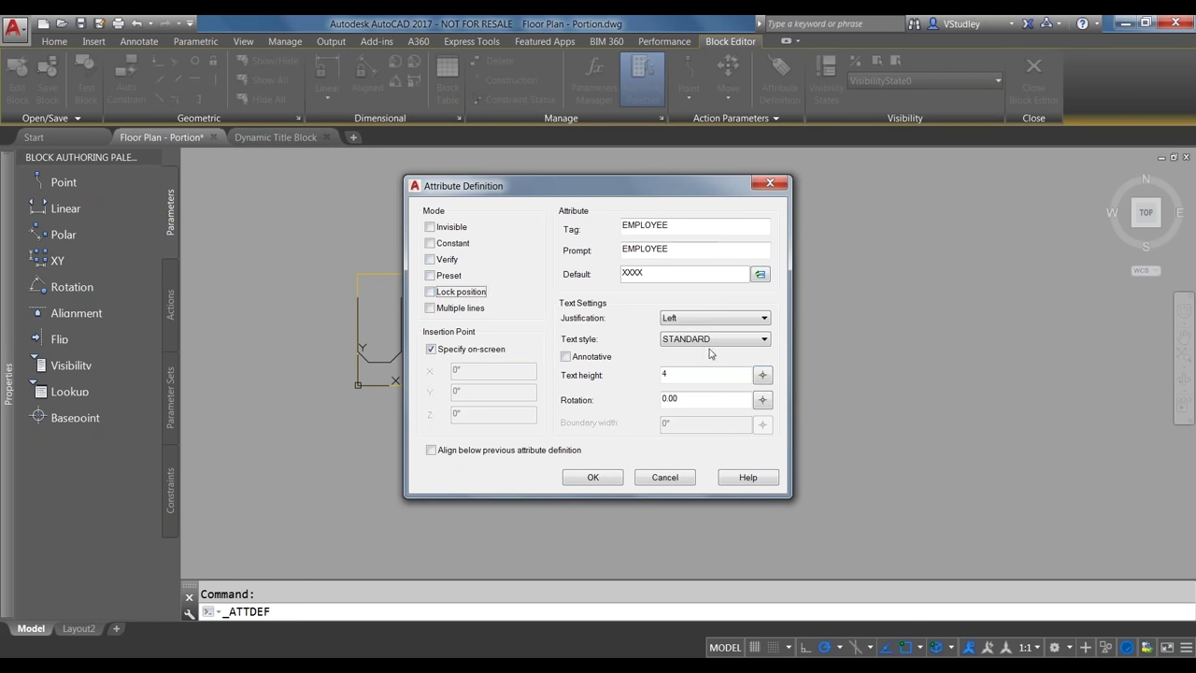
{"action": "left_click", "coordinate": [592, 478]}
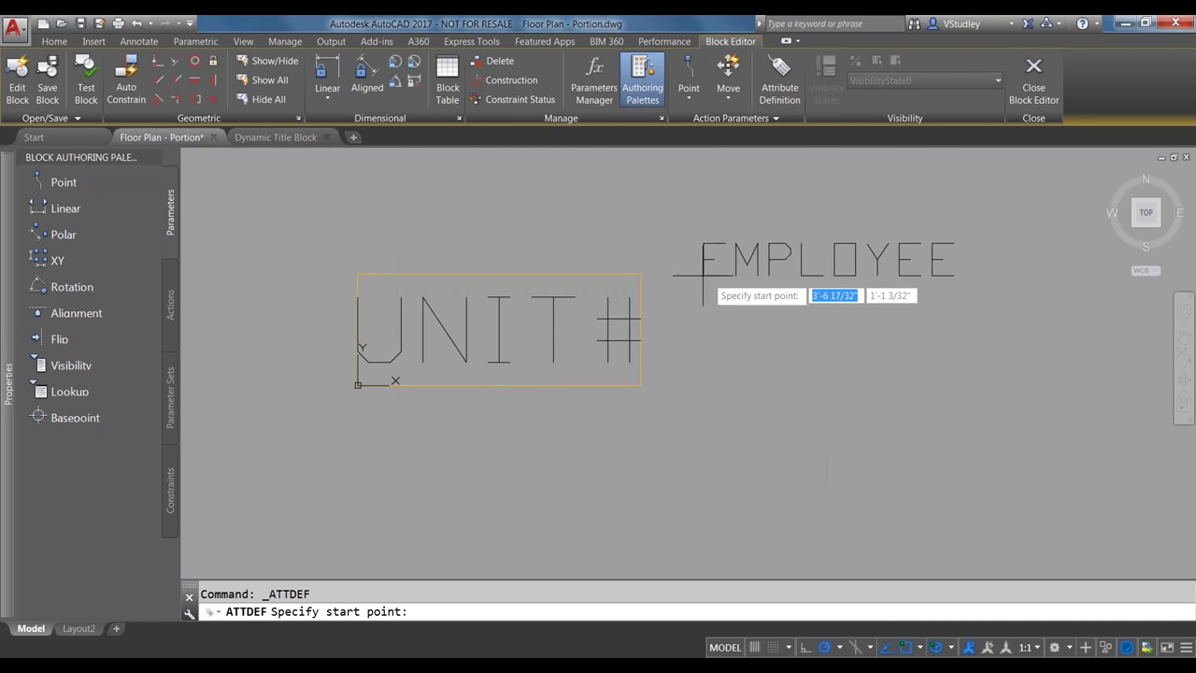
{"action": "left_click", "coordinate": [670, 270]}
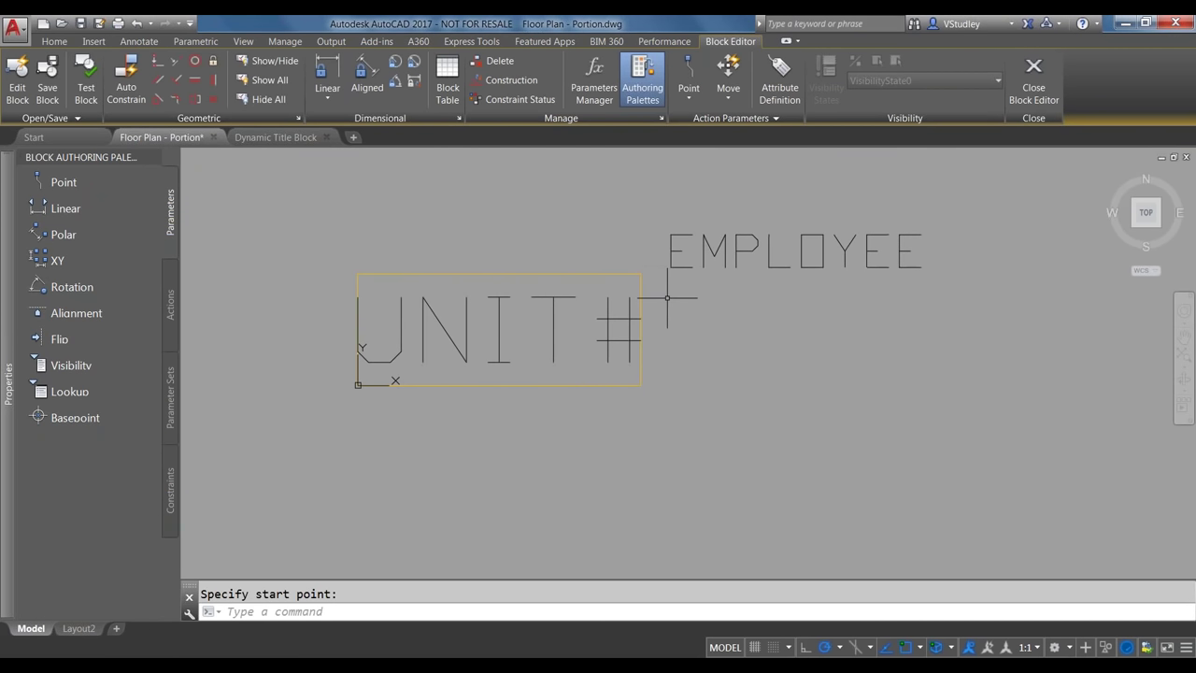
{"action": "left_click", "coordinate": [769, 84]}
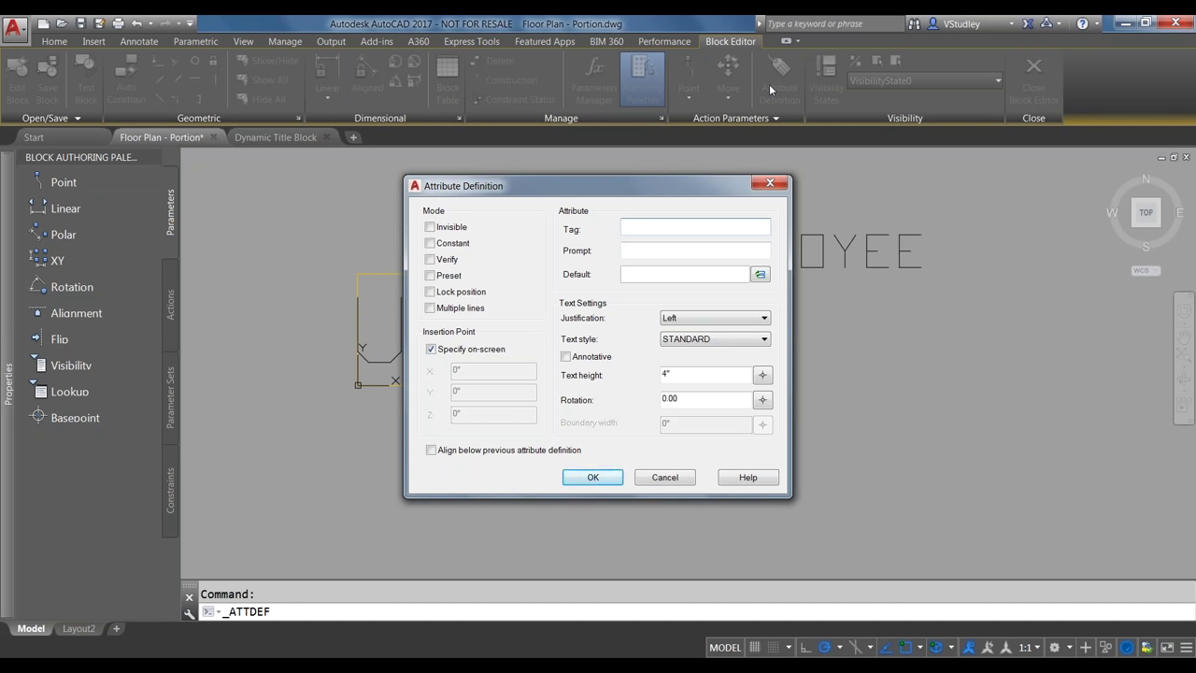
{"action": "type", "text": "ORIENTATION"}
{"action": "key", "text": "Tab"}
{"action": "type", "text": "ORIENTATION"}
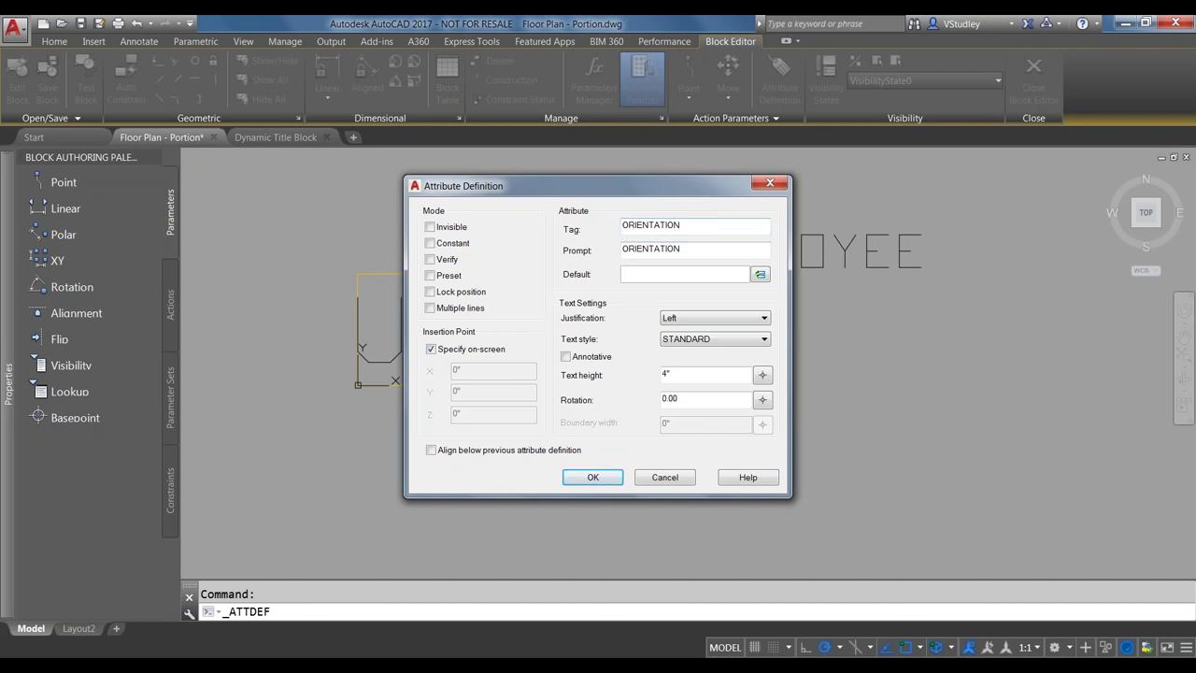
{"action": "key", "text": "Tab"}
{"action": "type", "text": "PER PLAN"}
{"action": "left_click_drag", "start_coordinate": [683, 378], "coordinate": [645, 377]}
{"action": "type", "text": "6"}
{"action": "left_click", "coordinate": [431, 292]}
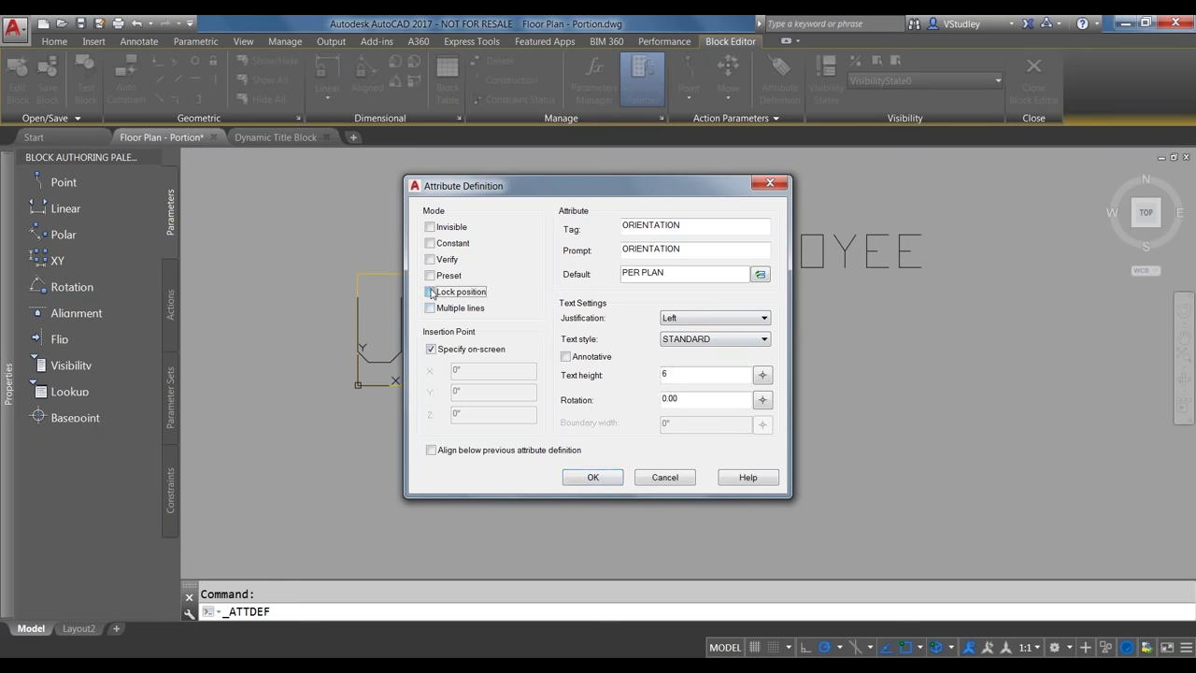
{"action": "left_click", "coordinate": [593, 478]}
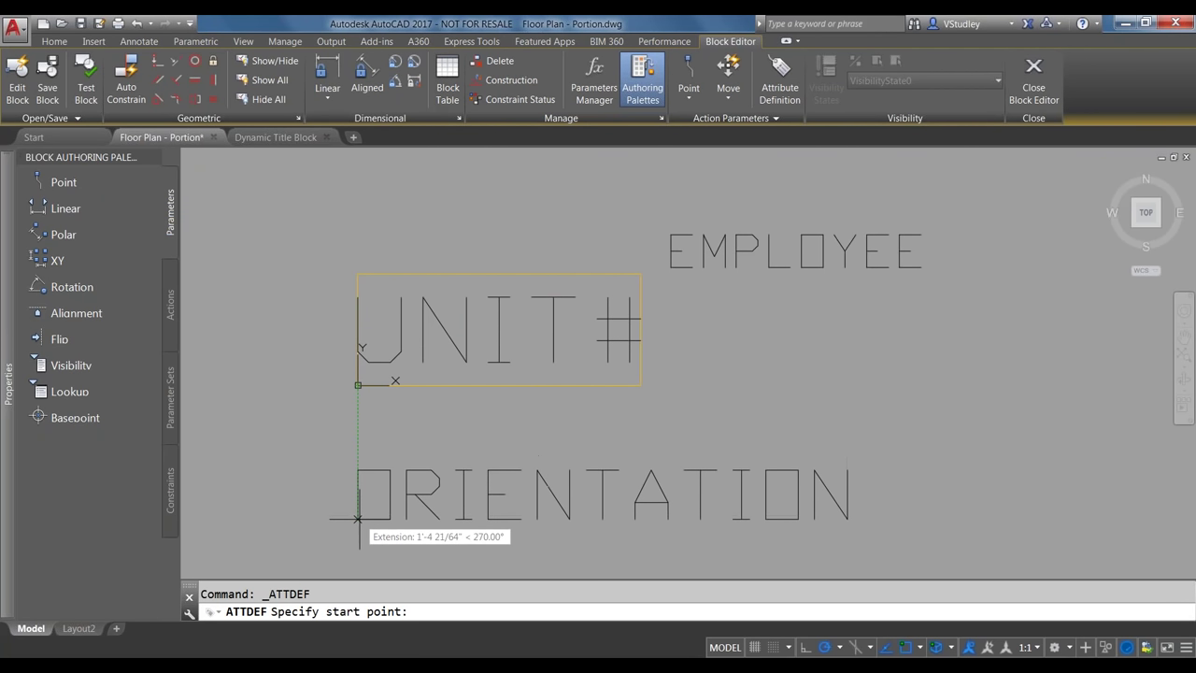
{"action": "left_click", "coordinate": [358, 531]}
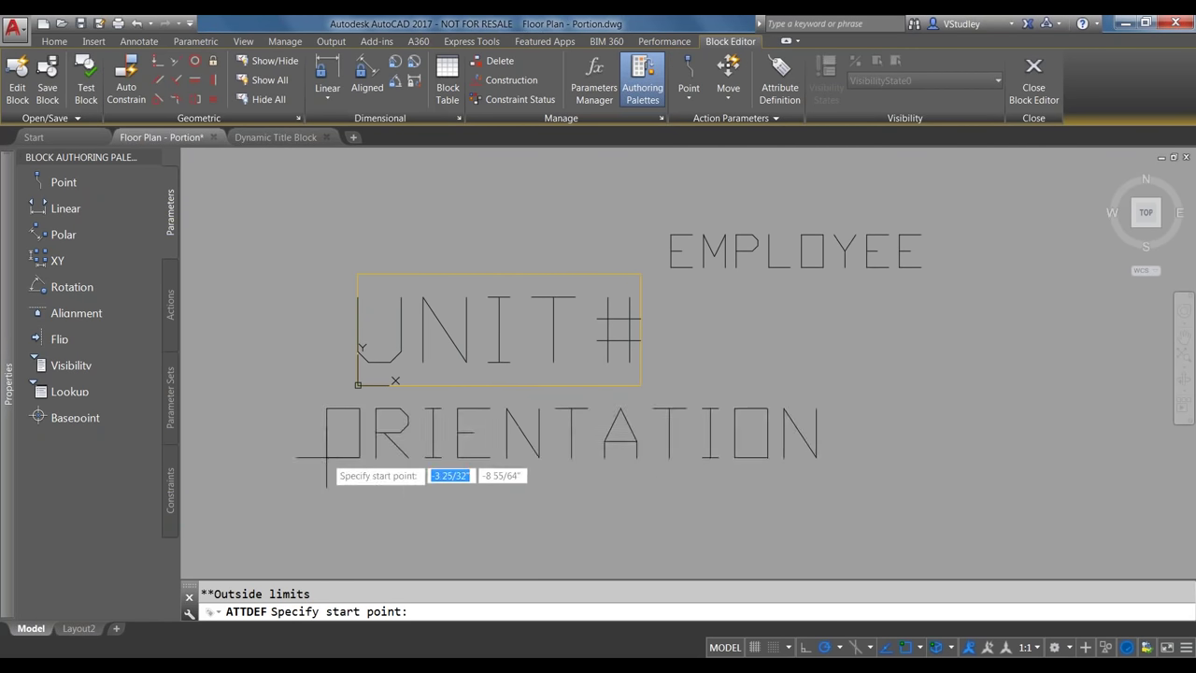
{"action": "key", "text": "Return"}
{"action": "key", "text": "Escape"}
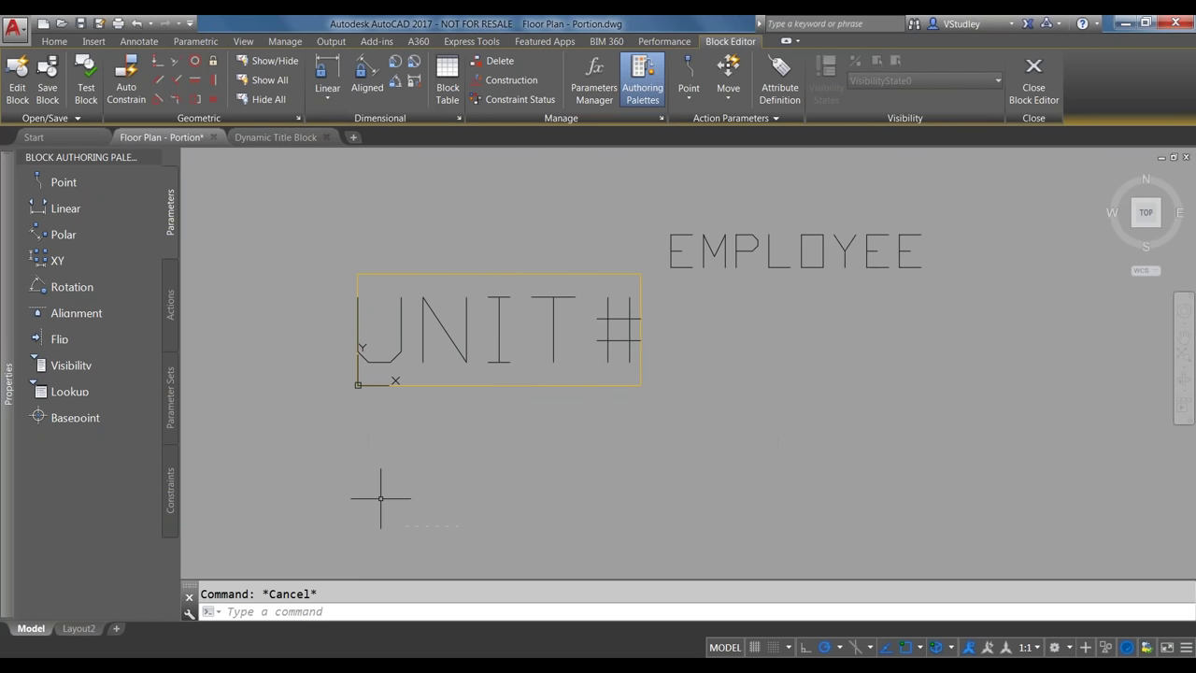
{"action": "left_click", "coordinate": [777, 82]}
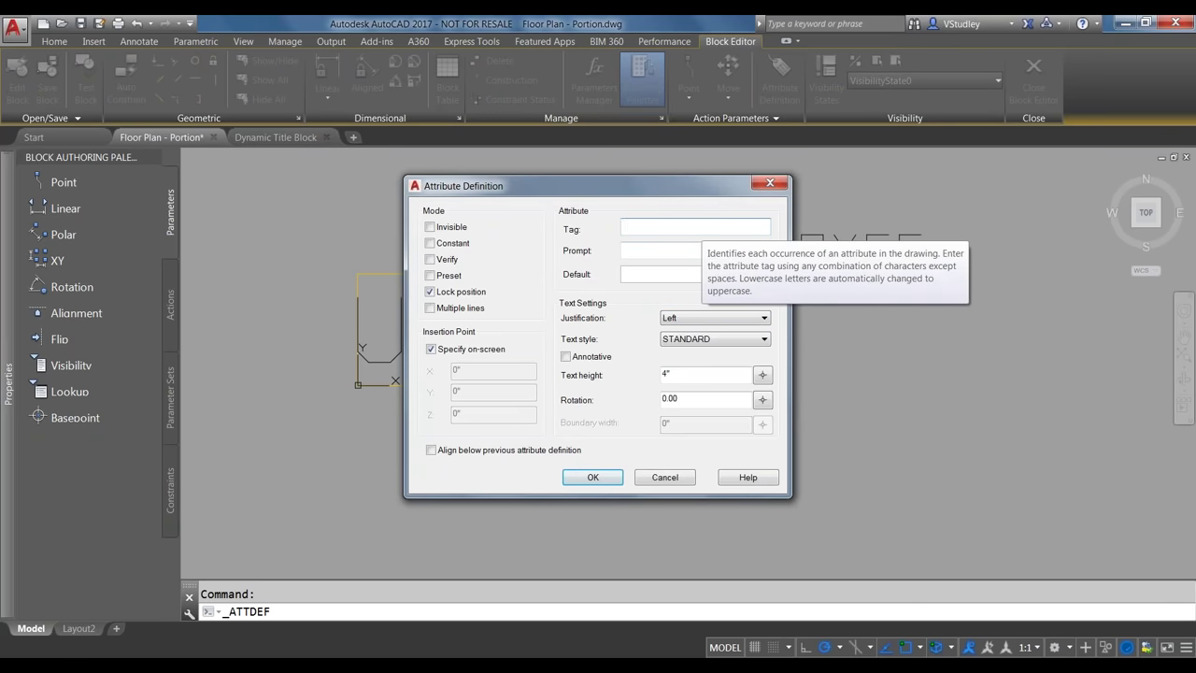
{"action": "type", "text": "ORIENTATION"}
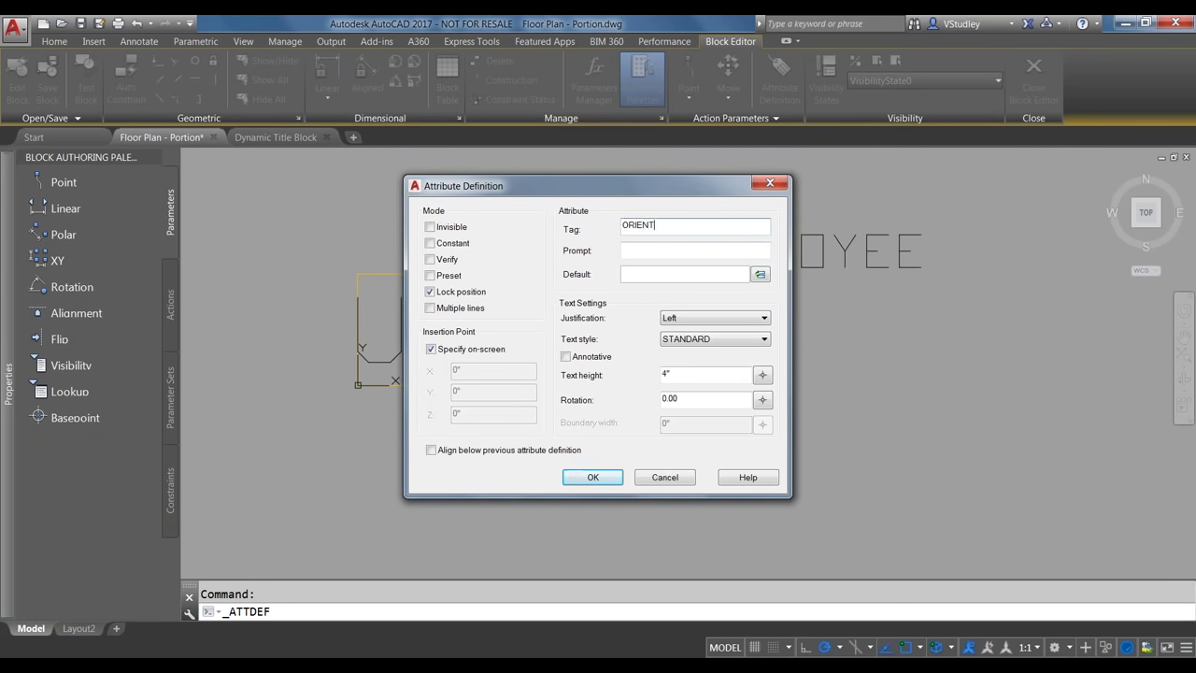
{"action": "key", "text": "Tab"}
{"action": "type", "text": "ORIENTATION"}
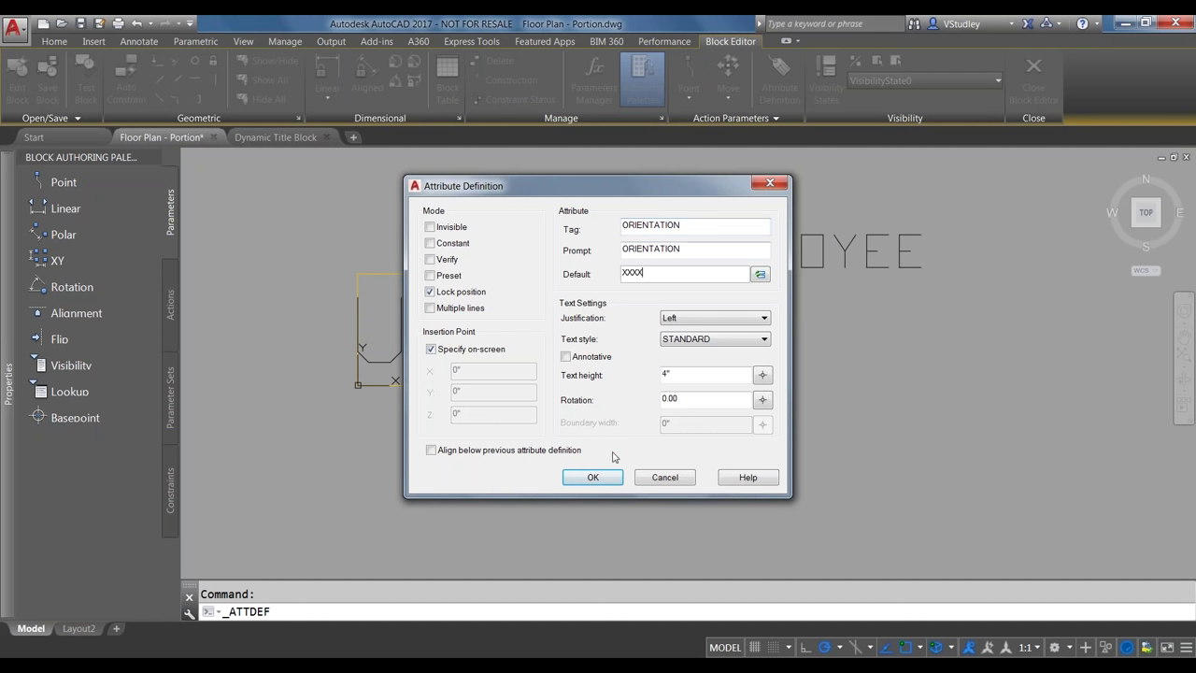
{"action": "double_click", "coordinate": [620, 272]}
{"action": "type", "text": "PER PLAN"}
{"action": "left_click", "coordinate": [592, 476]}
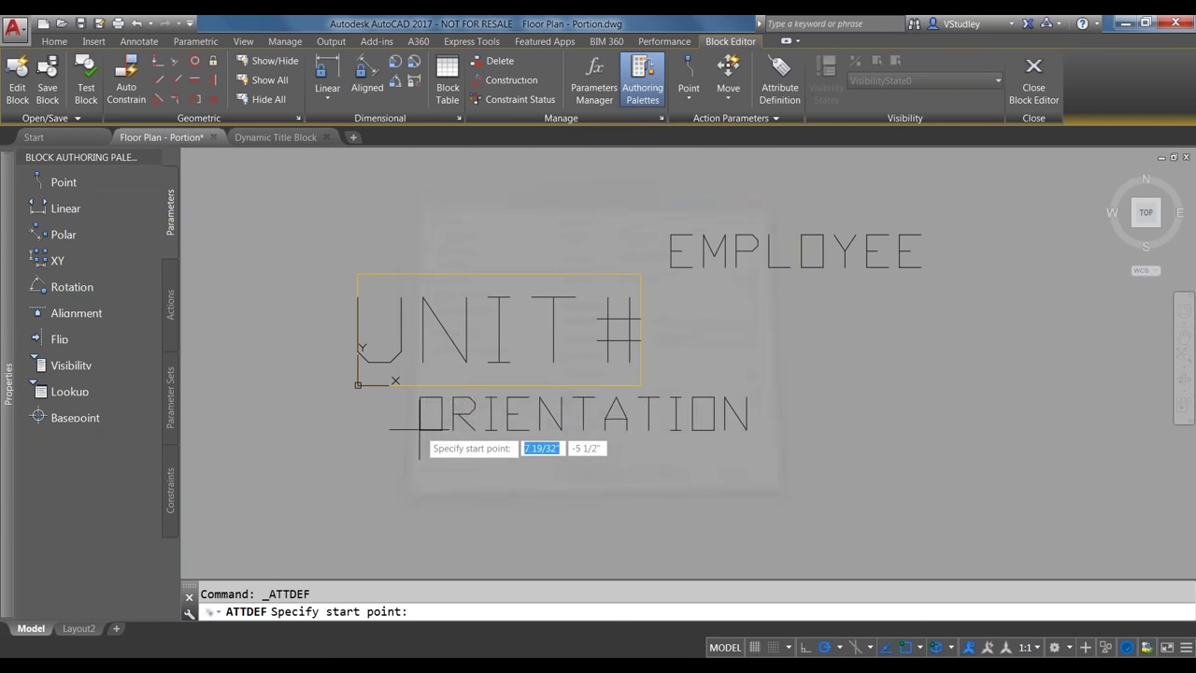
{"action": "left_click", "coordinate": [356, 453]}
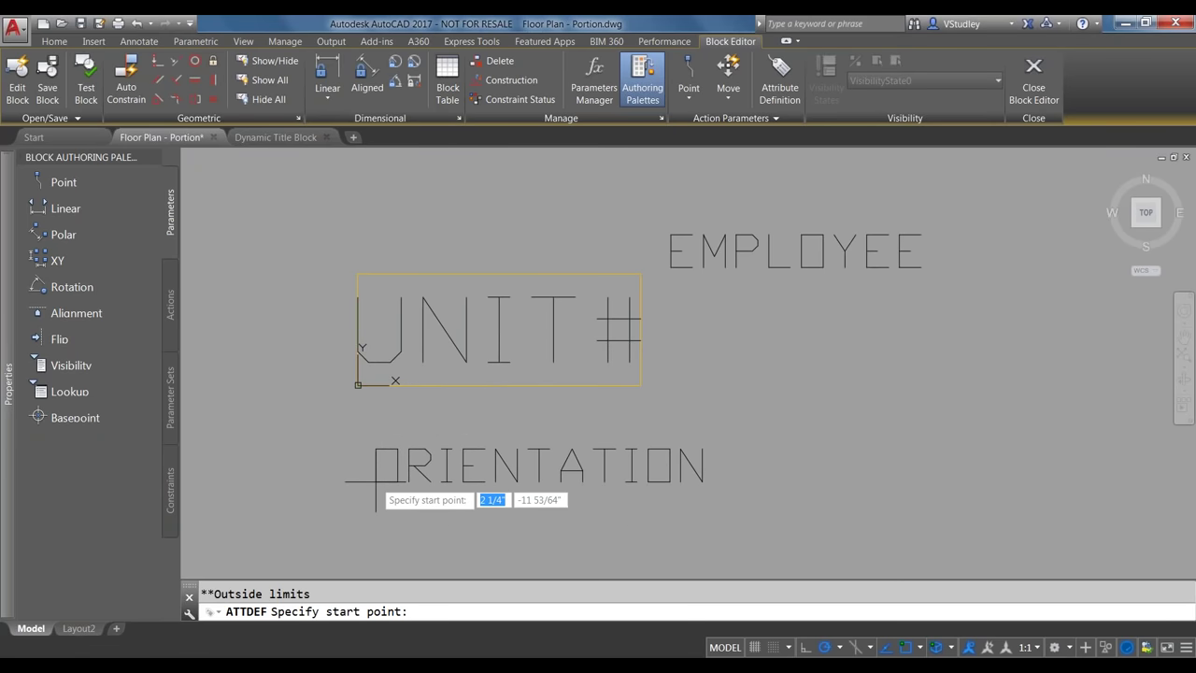
{"action": "key", "text": "Return"}
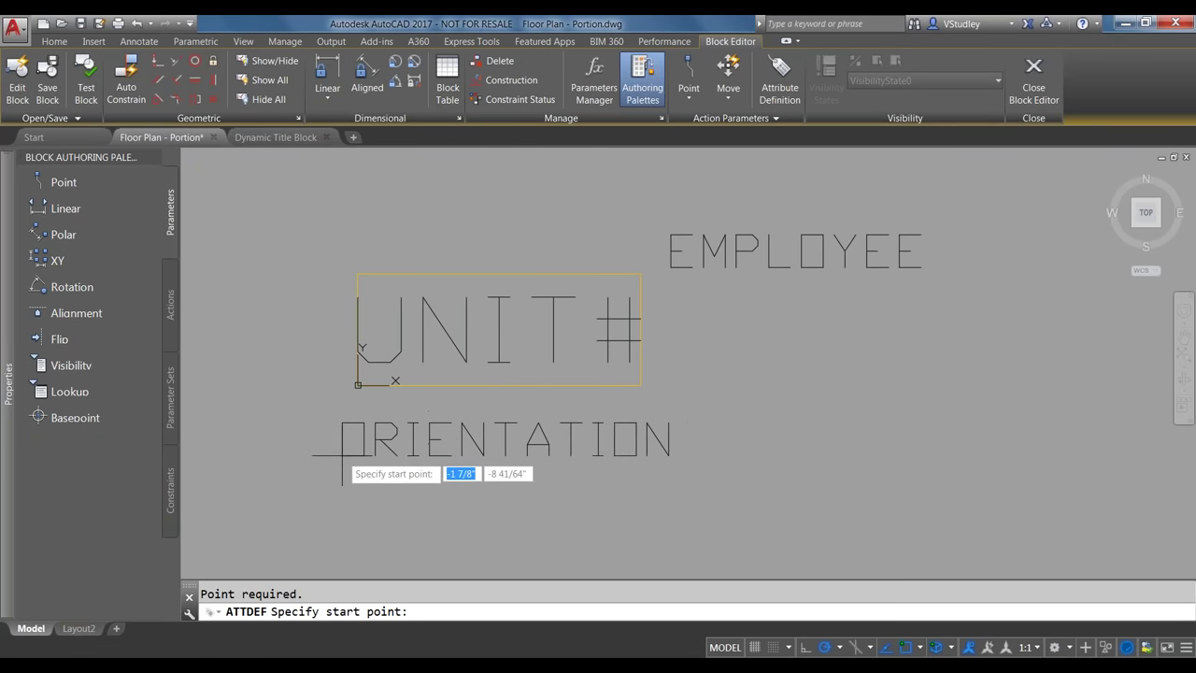
{"action": "key", "text": "Escape"}
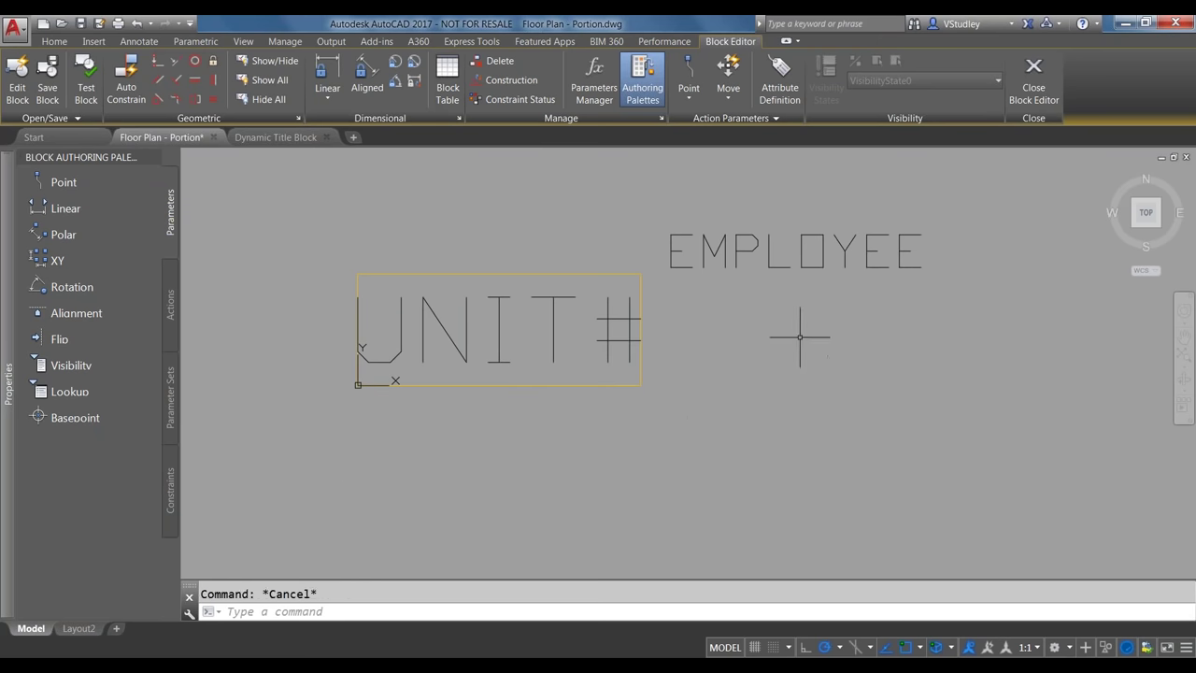
Define a UNIT-TYPE attribute with text height 6 and default value UNIT A
{"action": "left_click", "coordinate": [779, 80]}
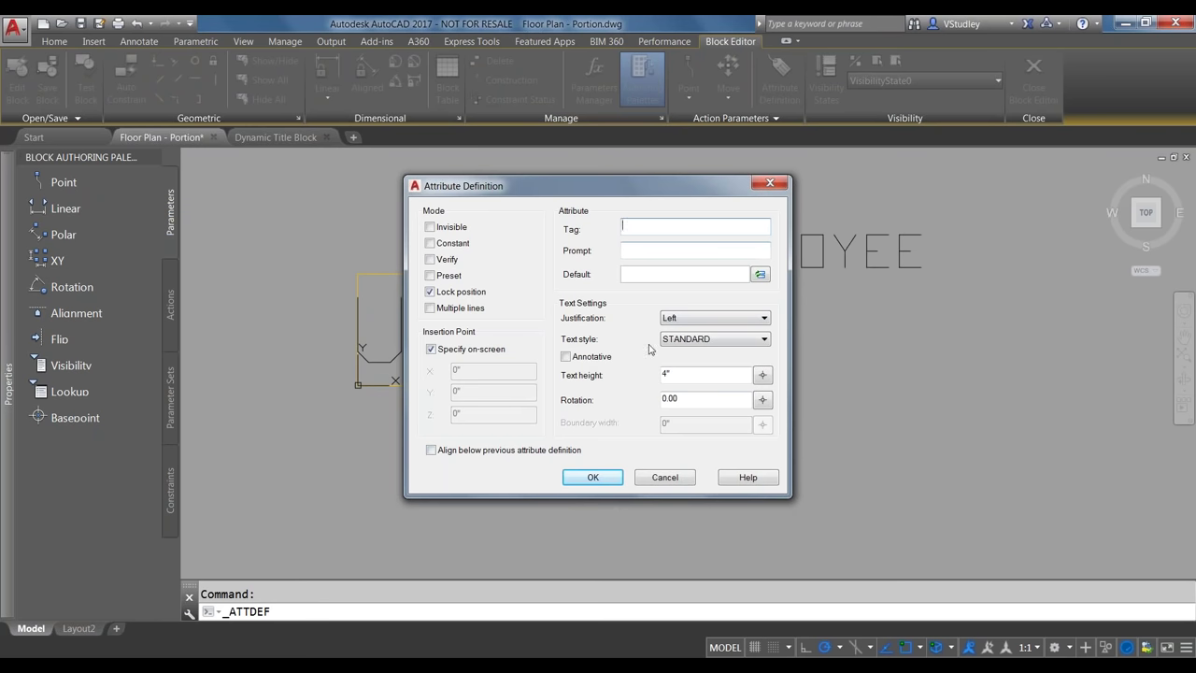
{"action": "left_click_drag", "start_coordinate": [678, 373], "coordinate": [654, 372]}
{"action": "type", "text": "6"}
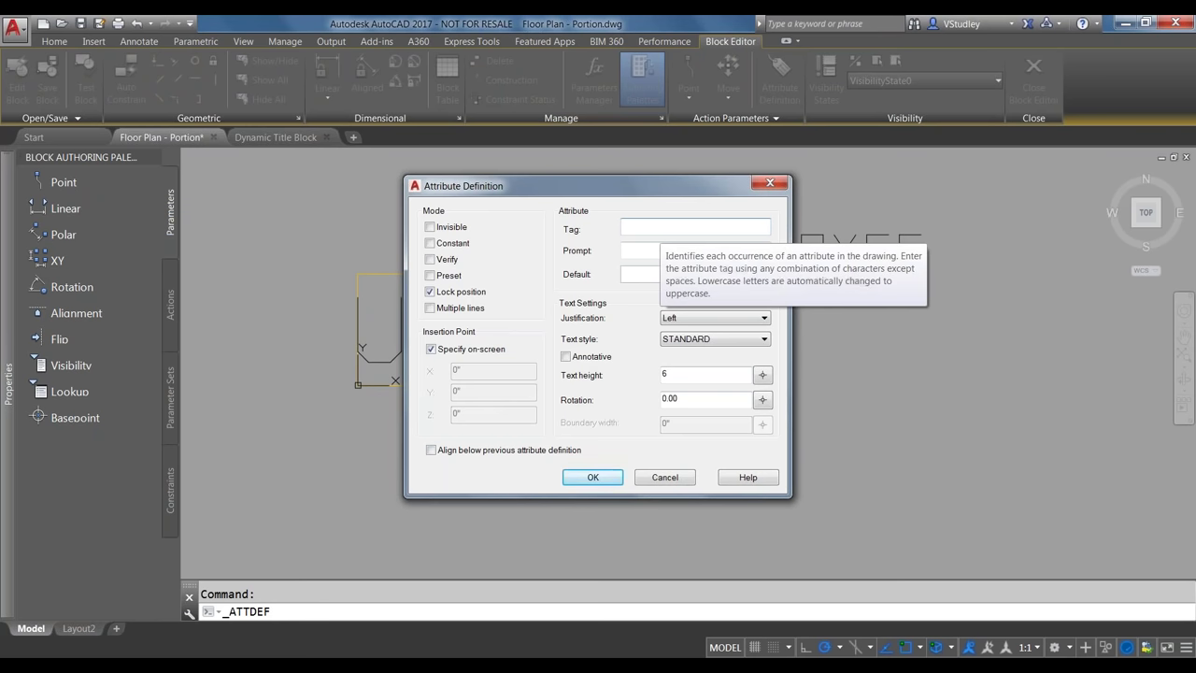
{"action": "type", "text": "UN"}
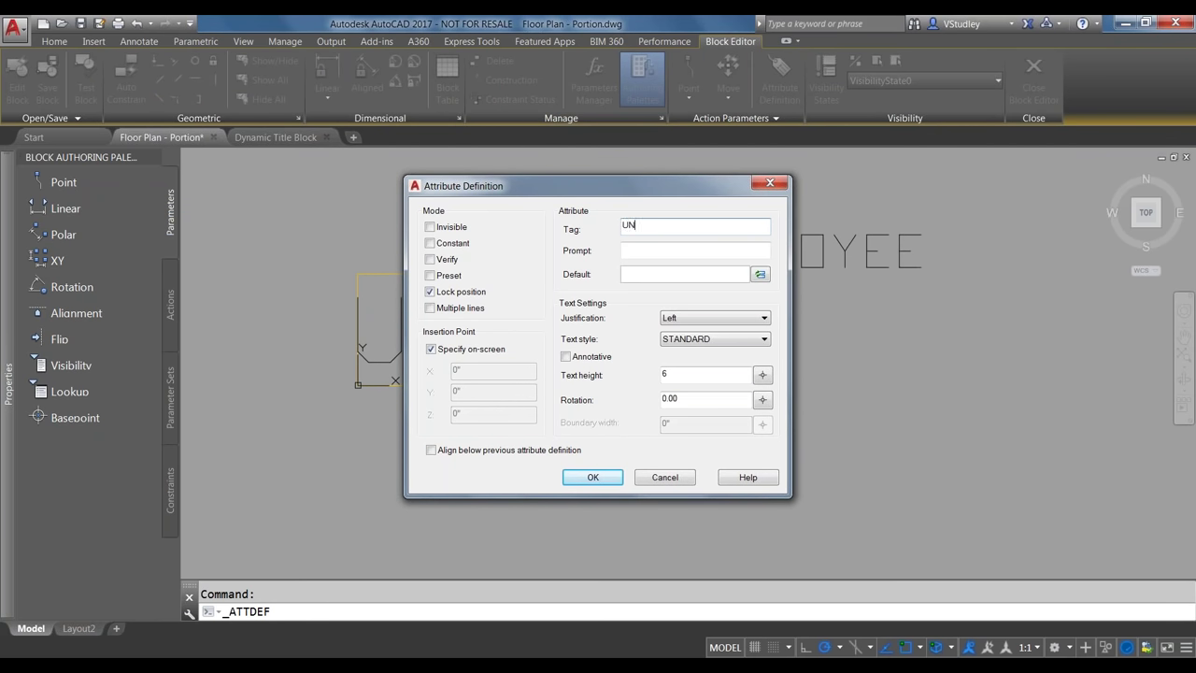
{"action": "type", "text": "IT-TYPE"}
{"action": "key", "text": "Tab"}
{"action": "type", "text": "UNIT-TYPE"}
{"action": "key", "text": "Tab"}
{"action": "type", "text": "UNIT A"}
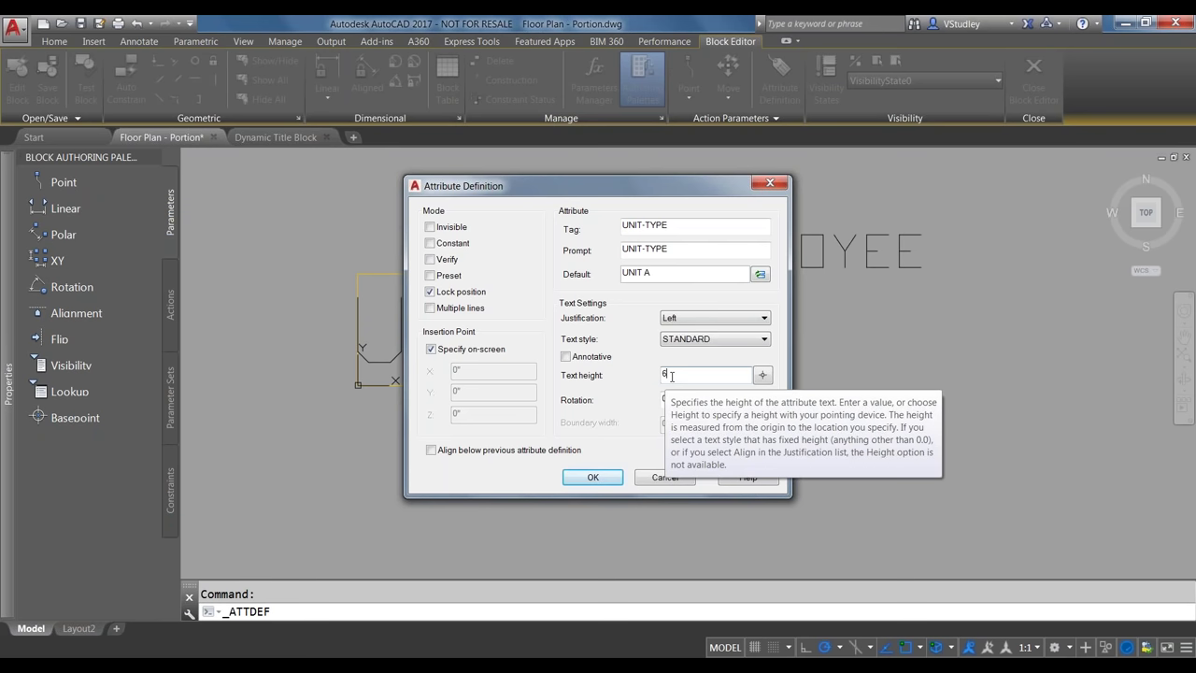
{"action": "left_click", "coordinate": [592, 477]}
Place the UNIT-TYPE attribute and move it directly below UNIT#
{"action": "left_click", "coordinate": [397, 486]}
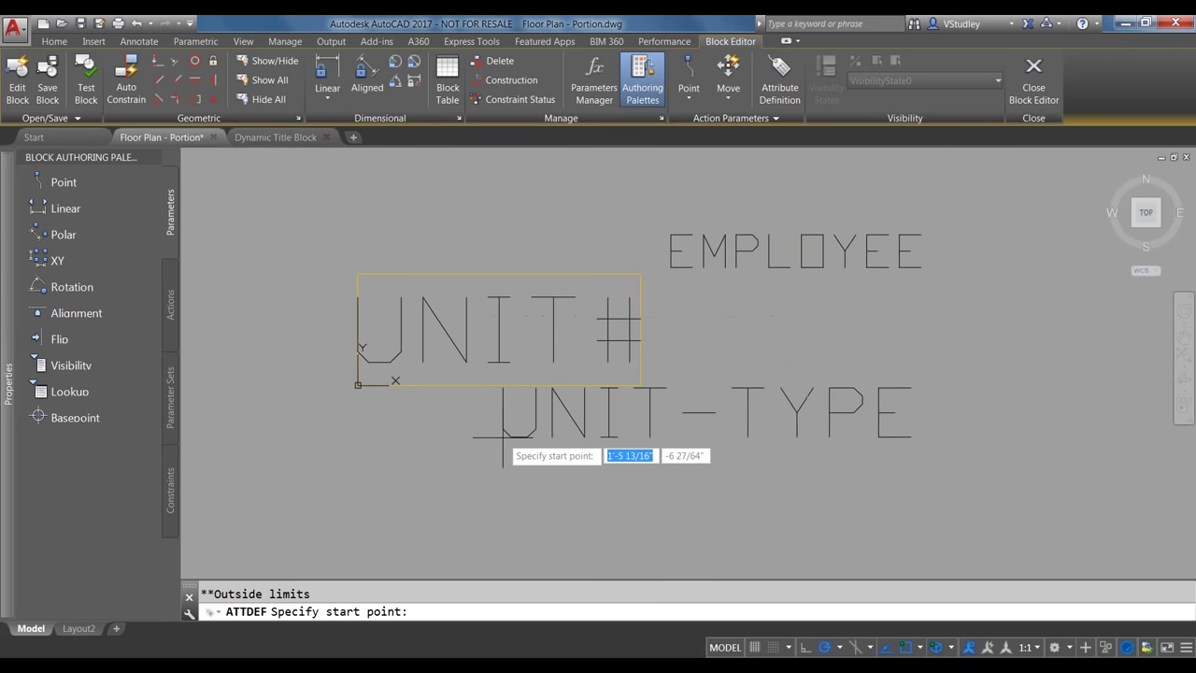
{"action": "scroll", "coordinate": [486, 439], "scroll_direction": "down", "scroll_amount": 2}
{"action": "key", "text": "Return"}
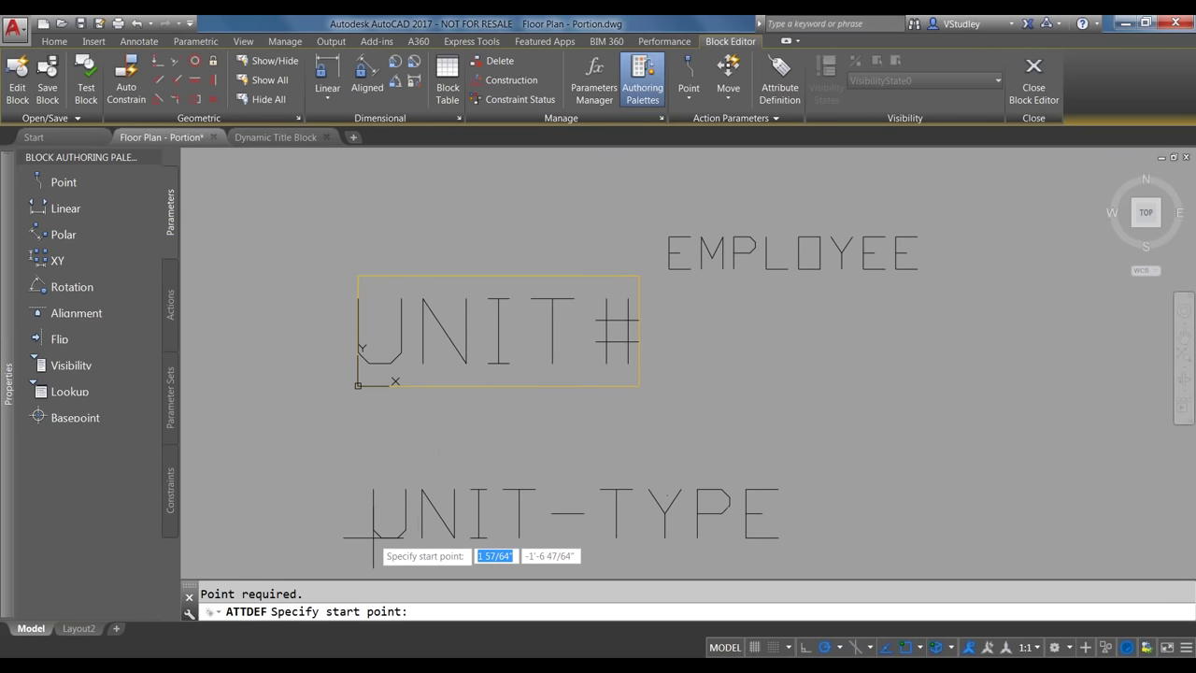
{"action": "left_click", "coordinate": [358, 385]}
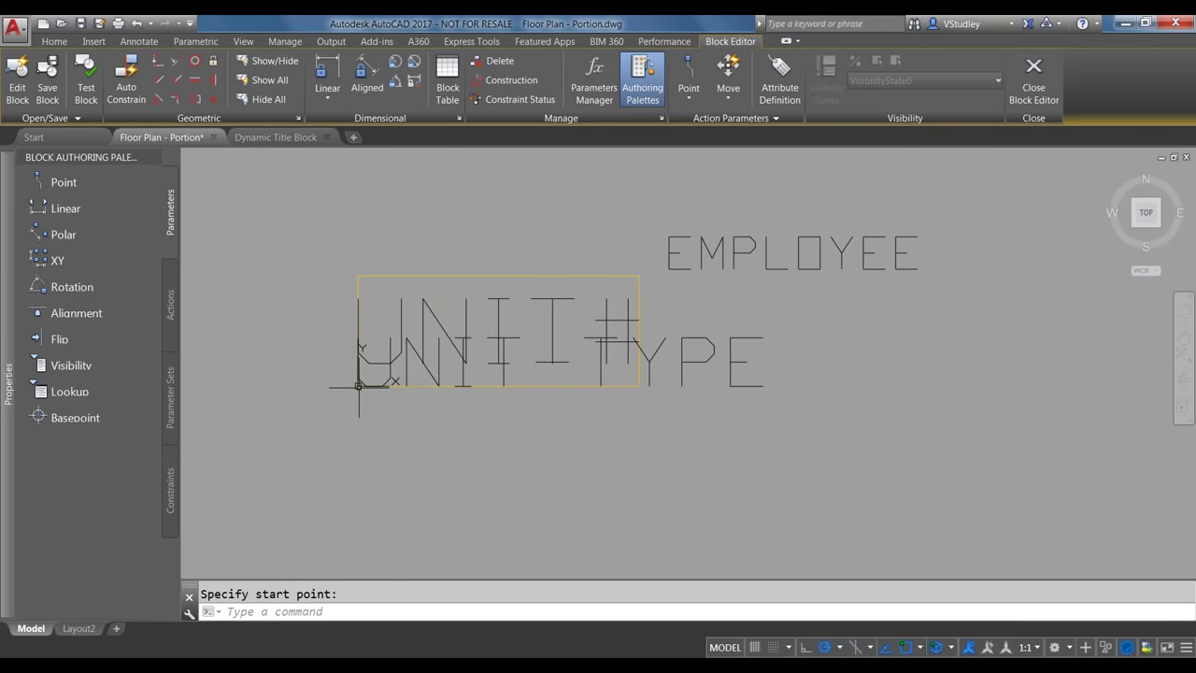
{"action": "left_click", "coordinate": [693, 356]}
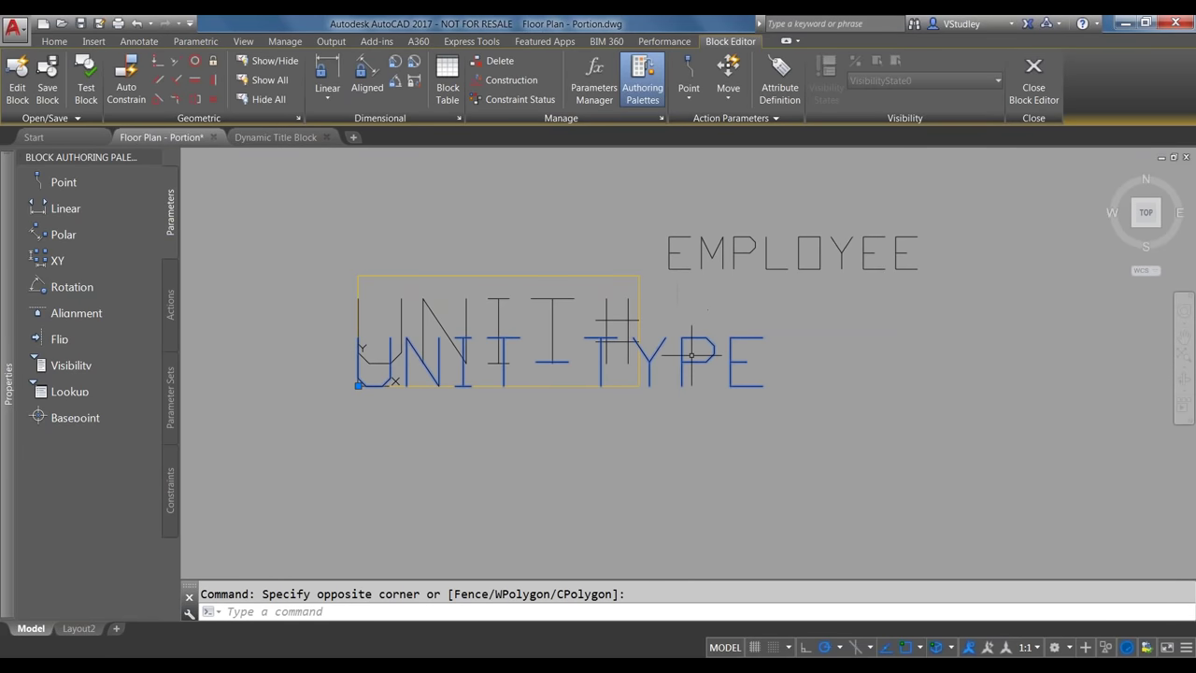
{"action": "type", "text": "m"}
{"action": "key", "text": "Return"}
{"action": "left_click", "coordinate": [844, 364]}
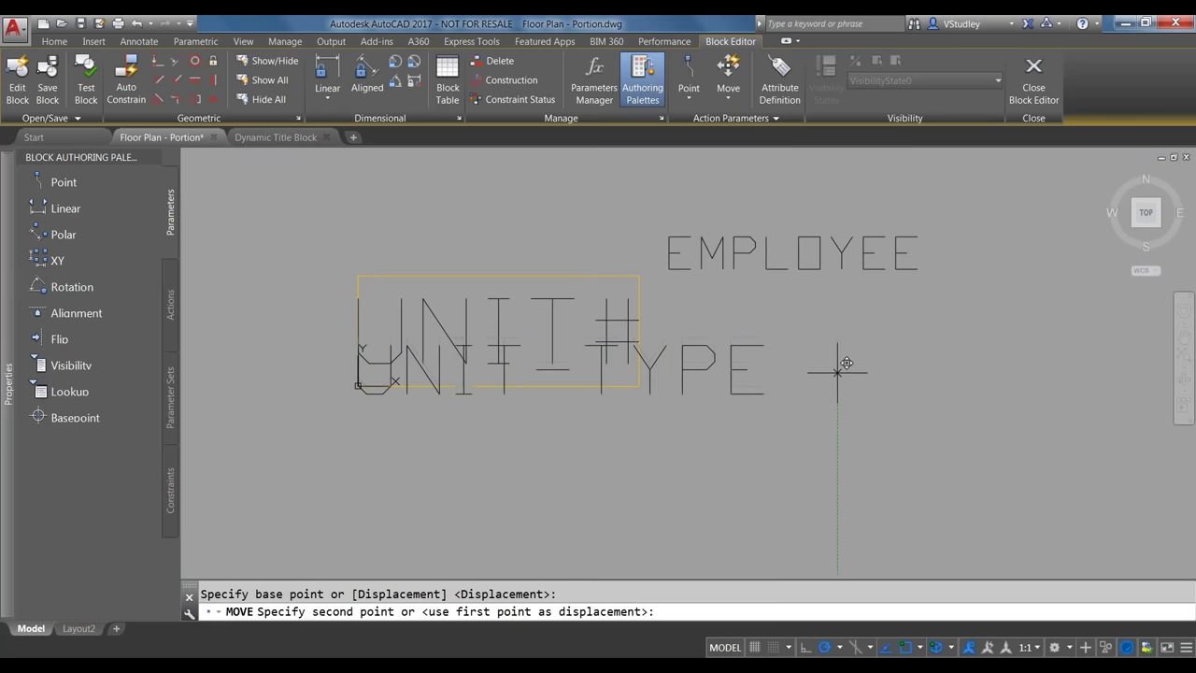
{"action": "left_click", "coordinate": [842, 439]}
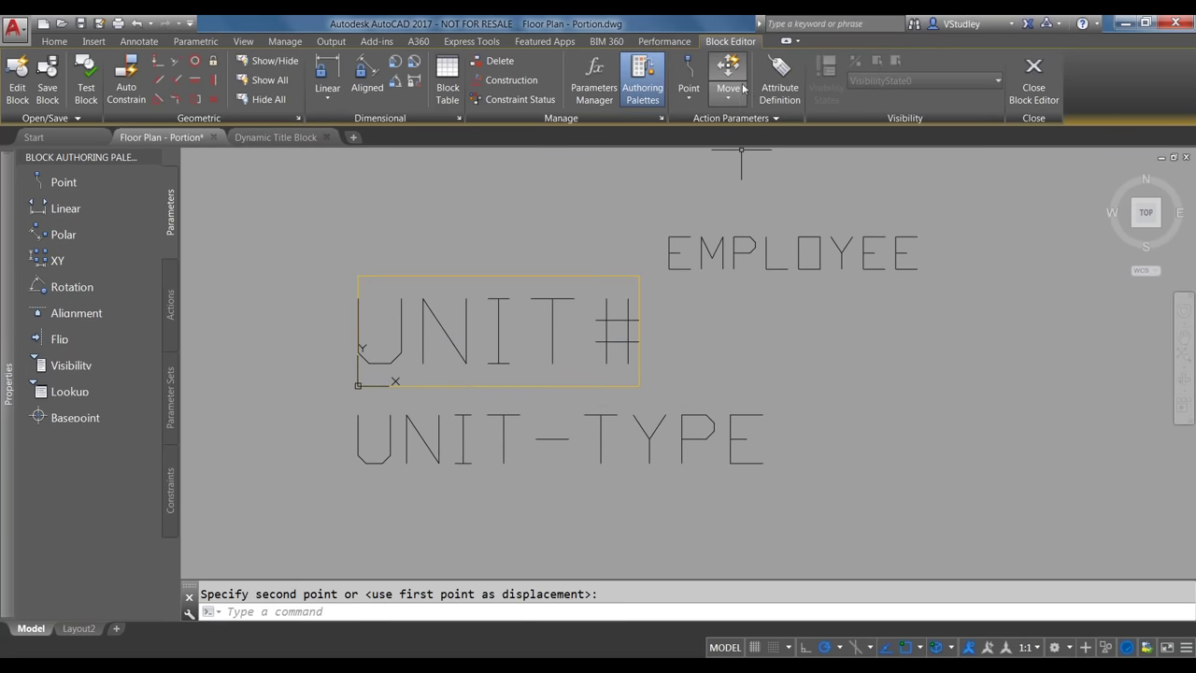
Define an ORIENTATION attribute with prompt ORIENTATION and default value PER PLAN
{"action": "left_click", "coordinate": [779, 82]}
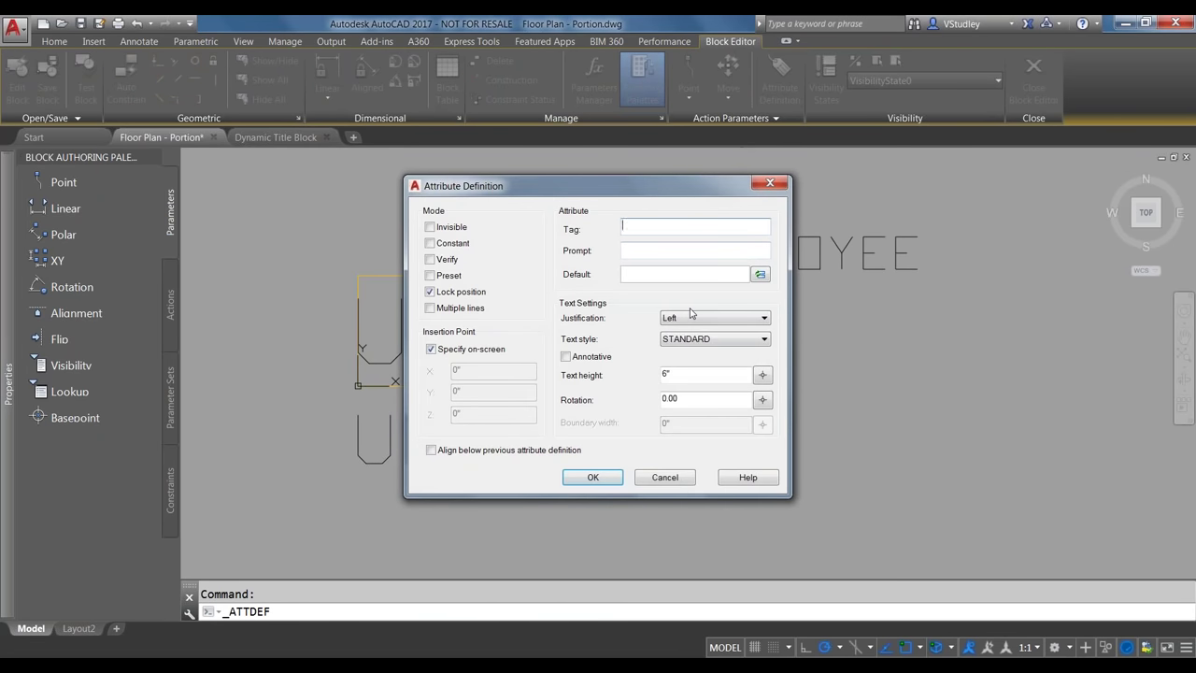
{"action": "type", "text": "ORIENTATION"}
{"action": "left_click", "coordinate": [696, 250]}
{"action": "type", "text": "ORIETNETAT"}
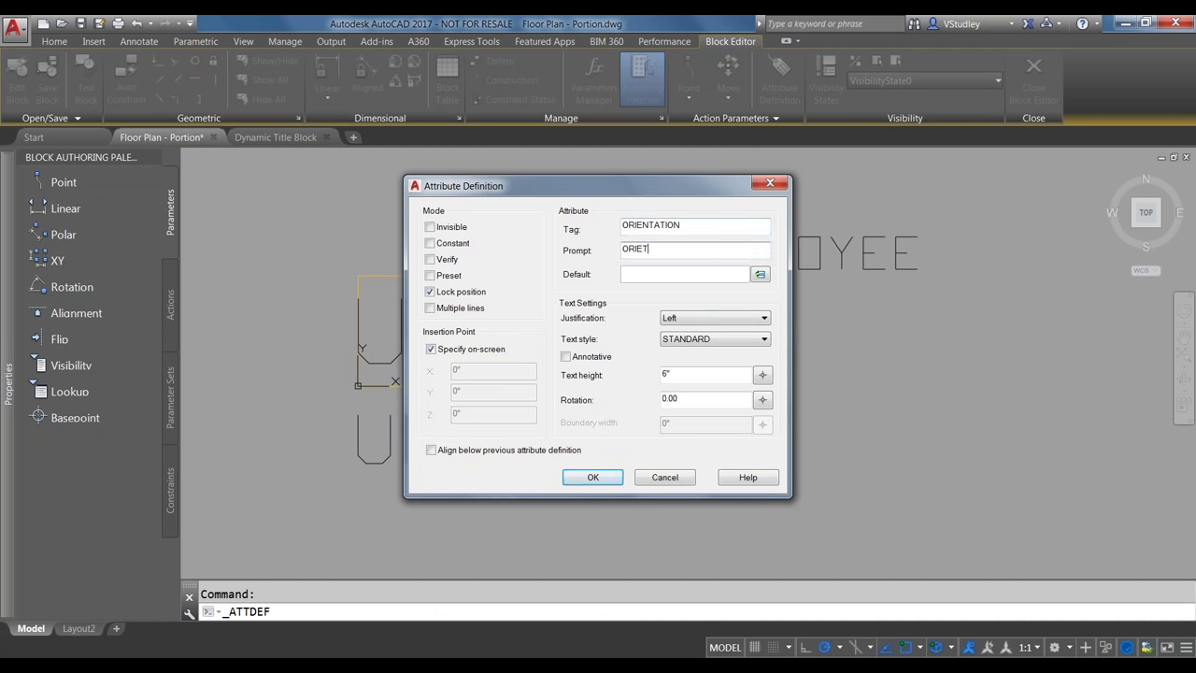
{"action": "key", "text": "BackSpace"}
{"action": "key", "text": "BackSpace"}
{"action": "key", "text": "BackSpace"}
{"action": "type", "text": "ATION"}
{"action": "key", "text": "Tab"}
{"action": "type", "text": "PER P"}
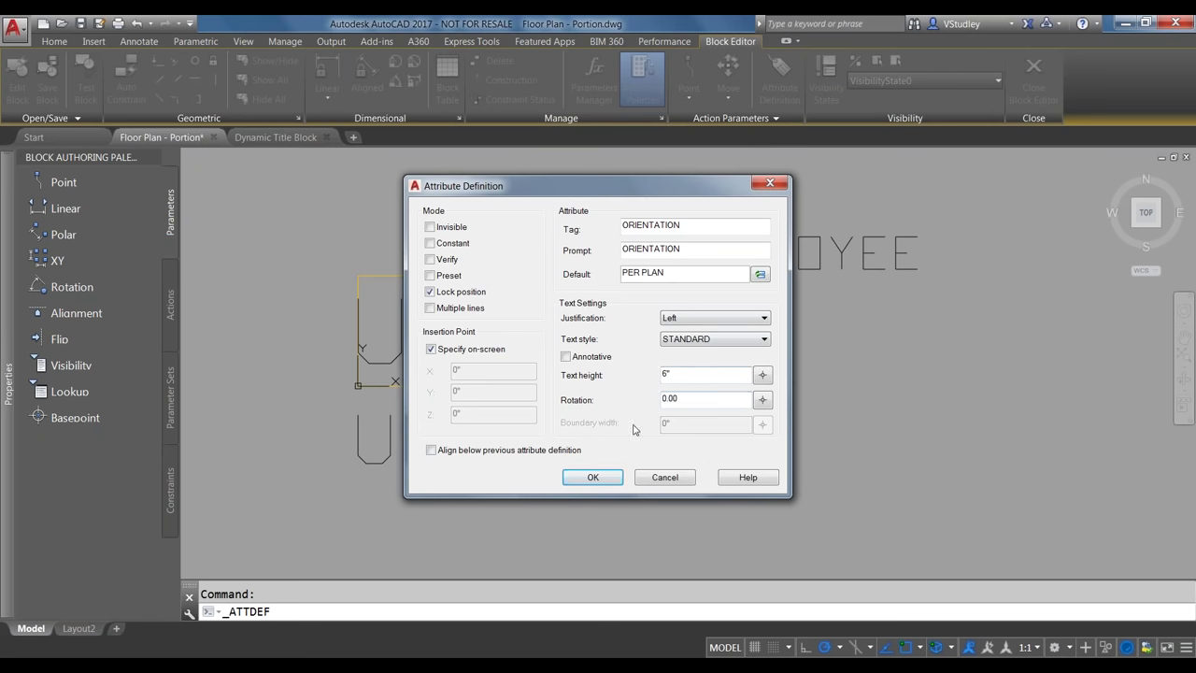
{"action": "left_click", "coordinate": [593, 478]}
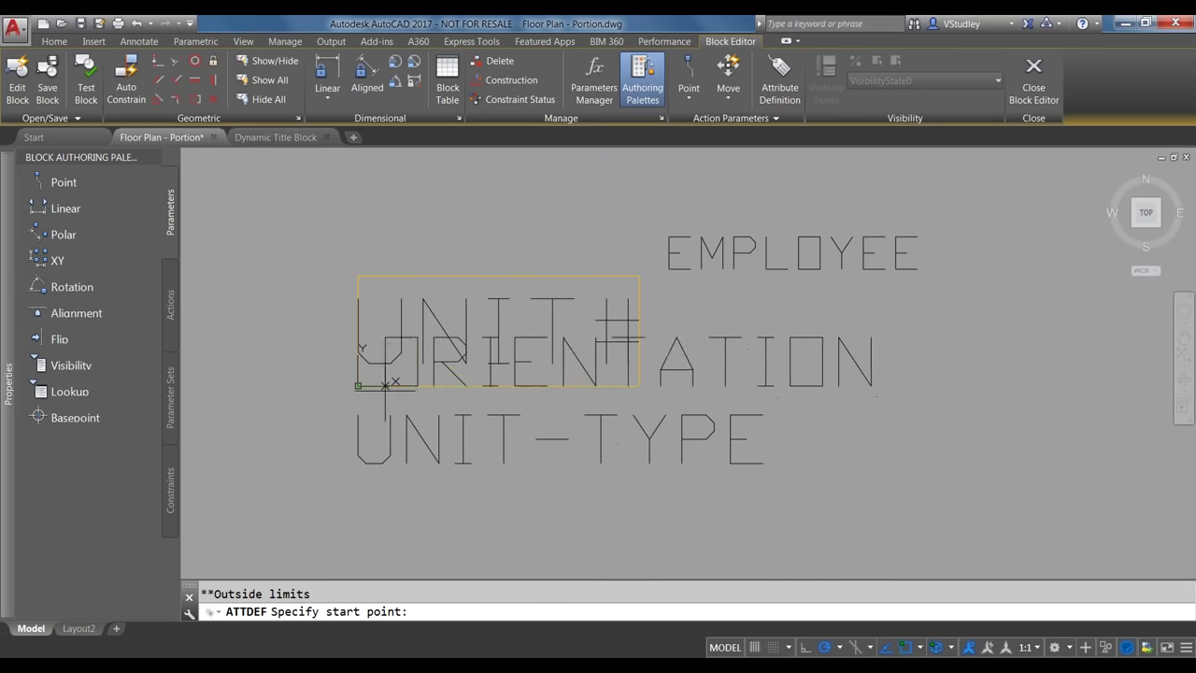
Place the ORIENTATION attribute and move it directly below UNIT-TYPE
{"action": "left_click", "coordinate": [358, 385]}
{"action": "left_click", "coordinate": [841, 393]}
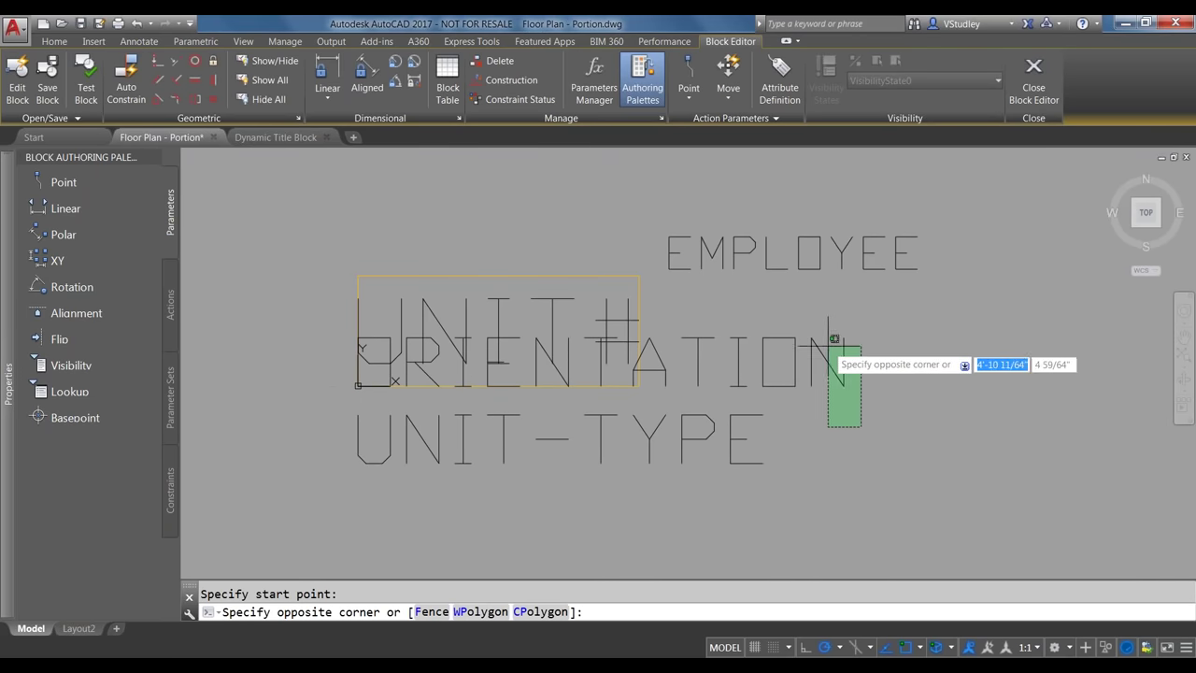
{"action": "type", "text": "m"}
{"action": "key", "text": "Return"}
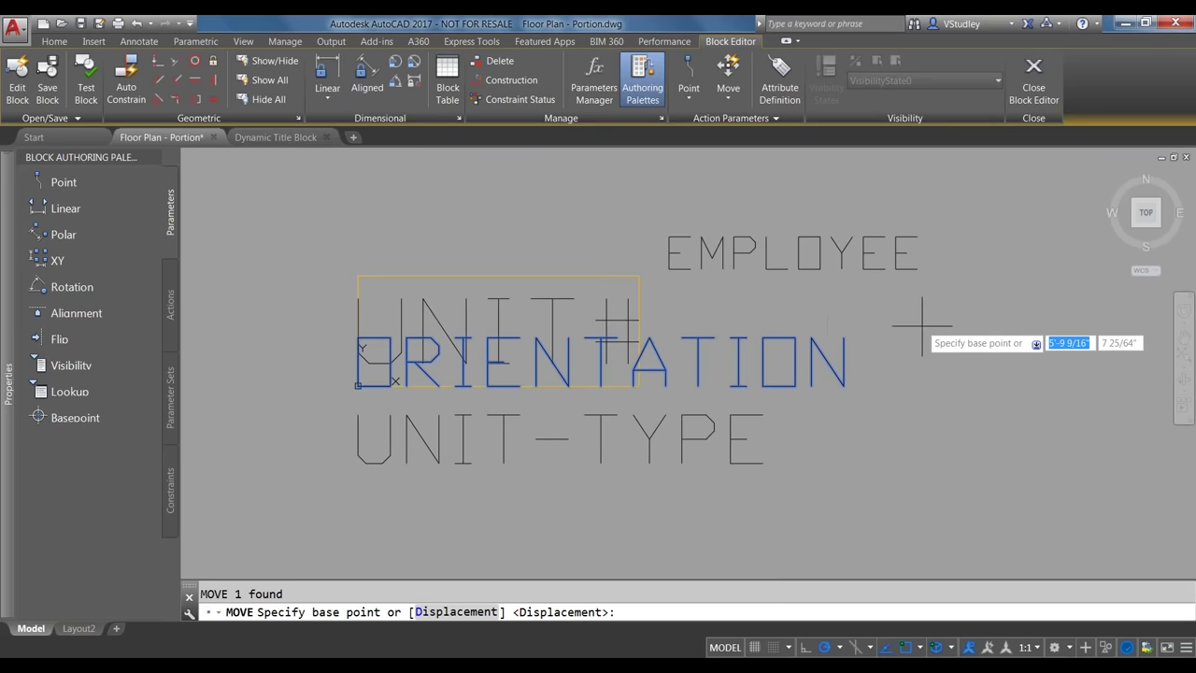
{"action": "left_click", "coordinate": [958, 332]}
{"action": "left_click", "coordinate": [953, 495]}
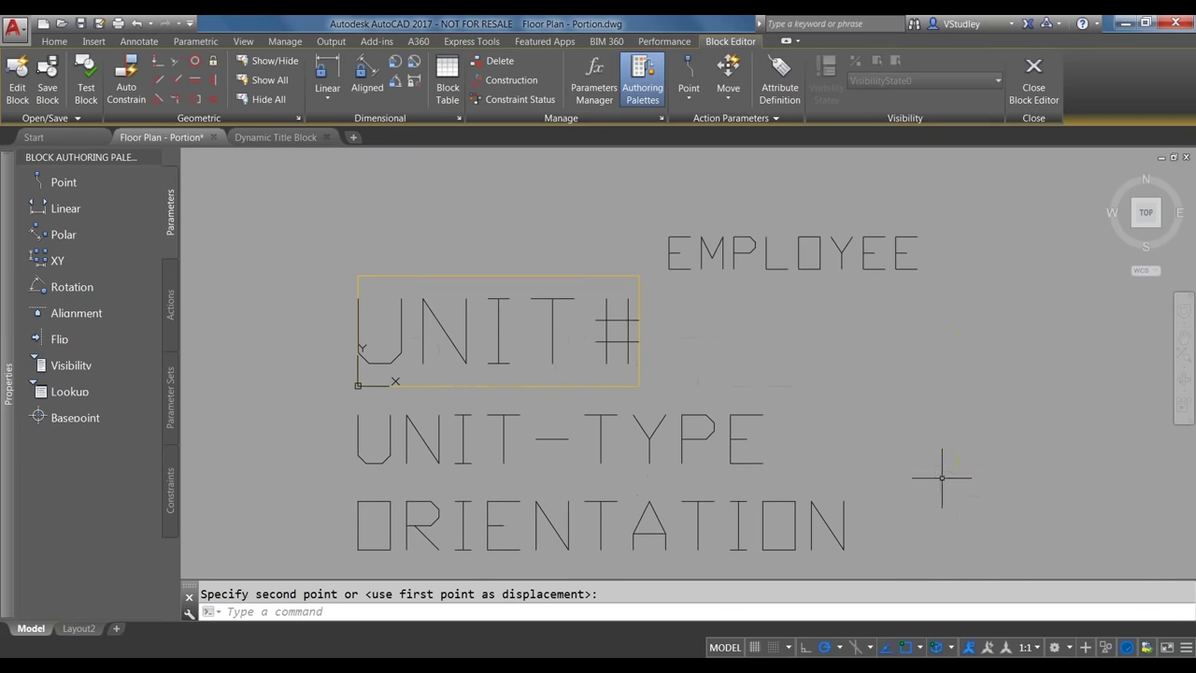
{"action": "scroll", "coordinate": [755, 383], "scroll_direction": "down", "scroll_amount": 2}
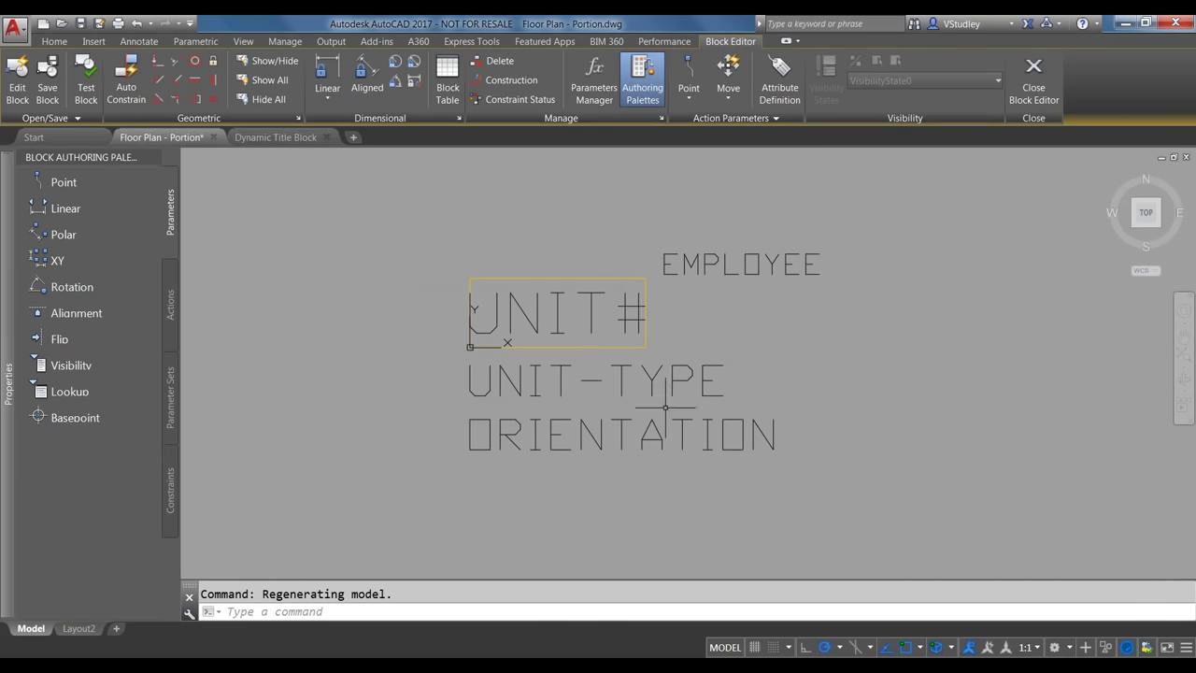
{"action": "scroll", "coordinate": [711, 375], "scroll_direction": "up", "scroll_amount": 2}
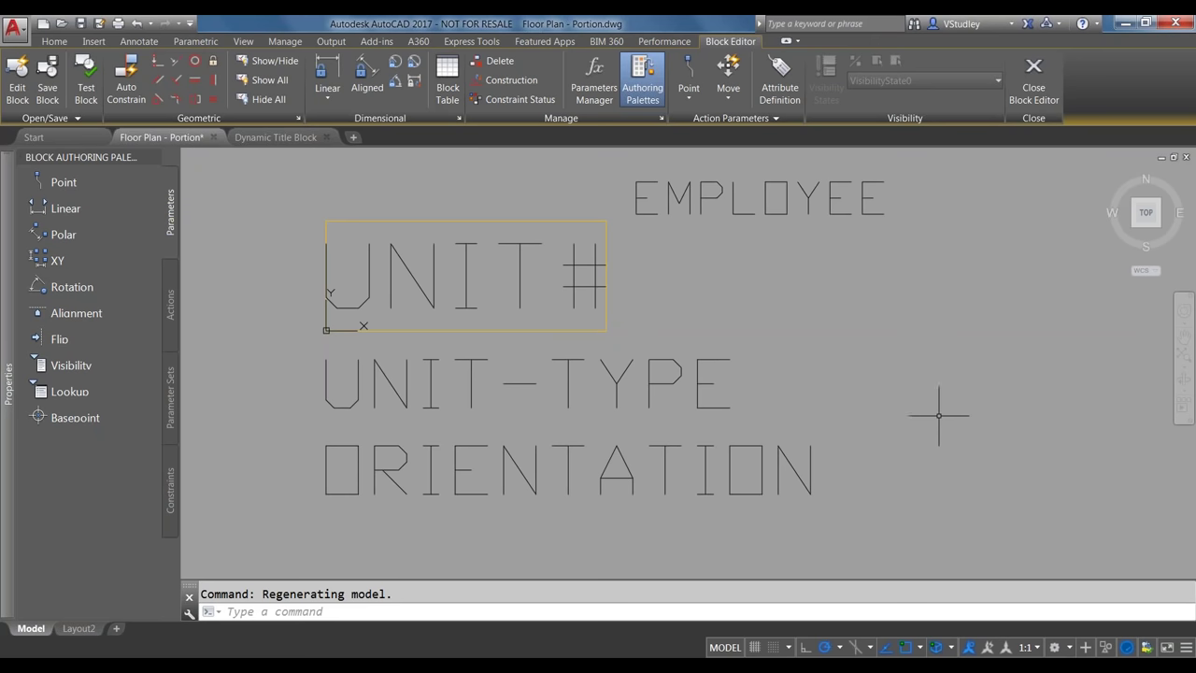
{"action": "middle_click_drag", "start_coordinate": [581, 340], "coordinate": [677, 359]}
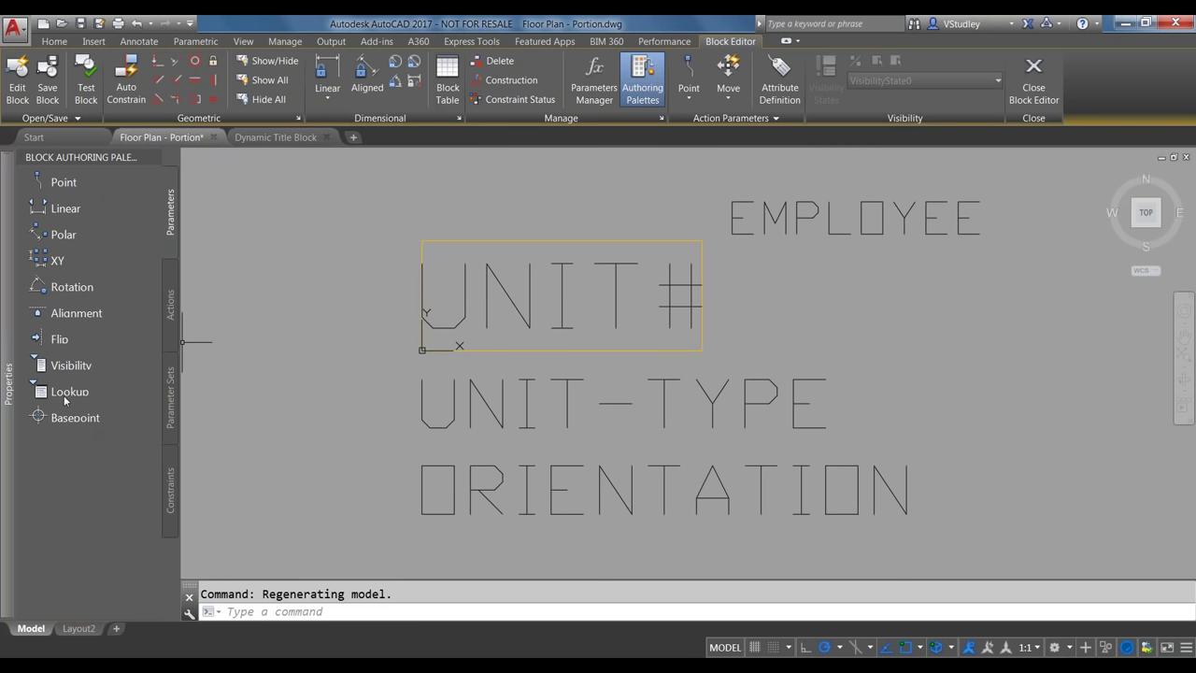
Add a Block Properties Table parameter at UNIT#'s corner with a single grip
{"action": "left_click", "coordinate": [169, 312]}
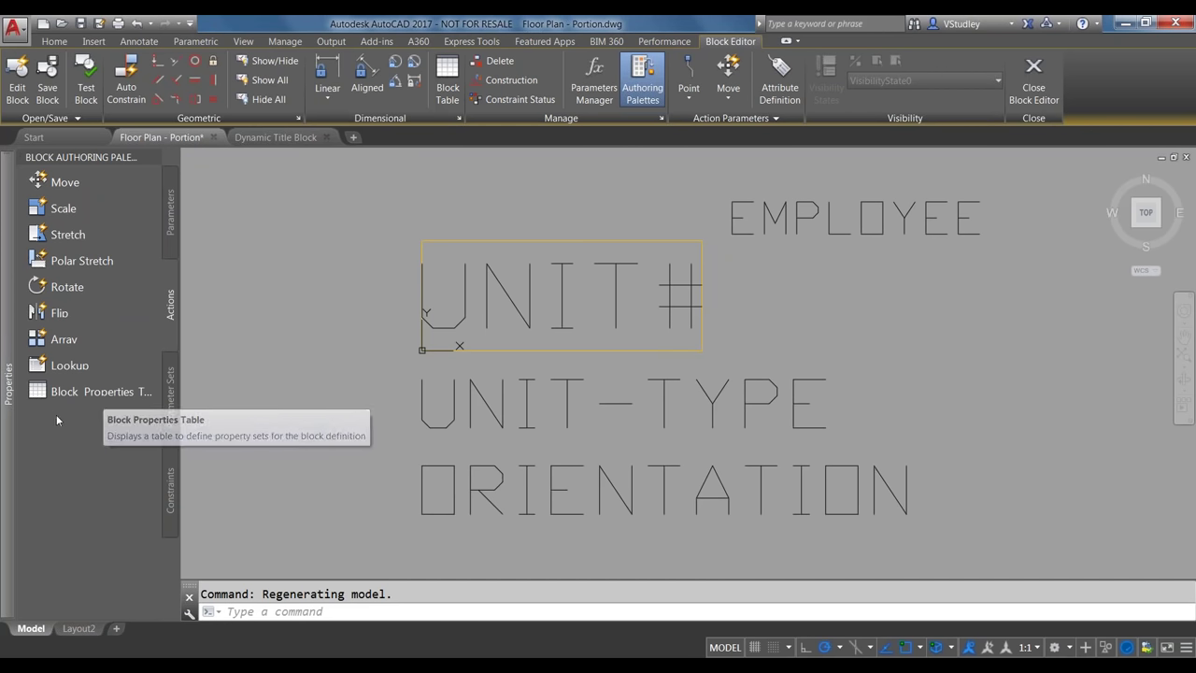
{"action": "left_click", "coordinate": [41, 394]}
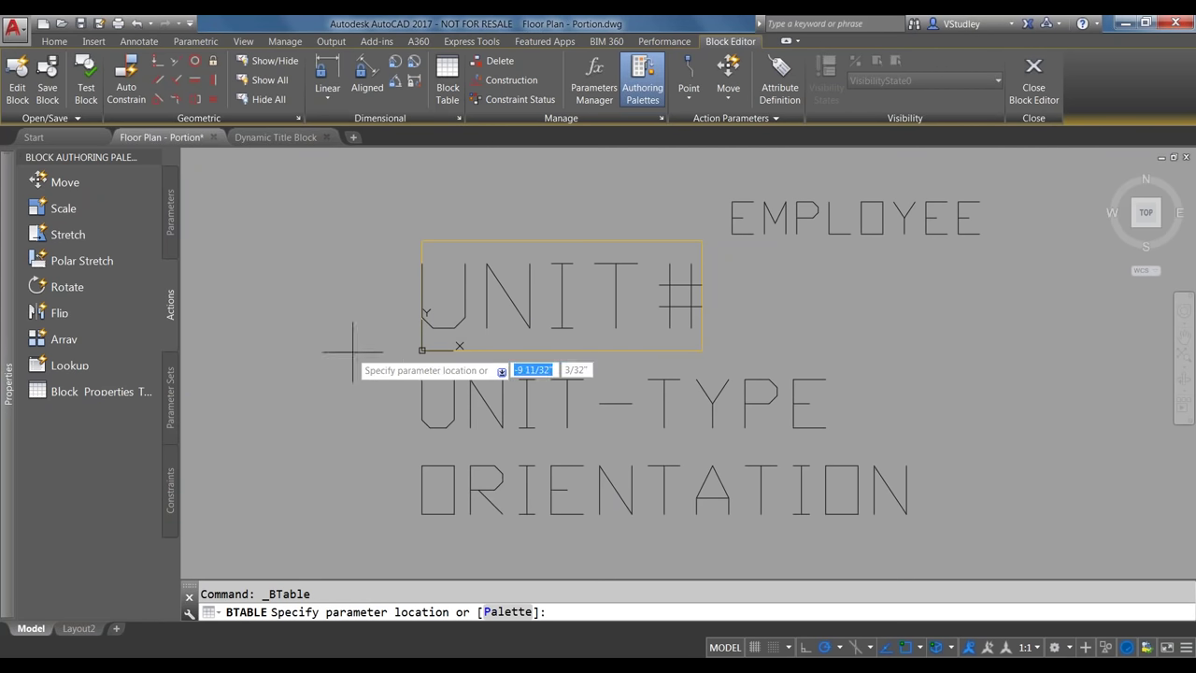
{"action": "left_click", "coordinate": [339, 267]}
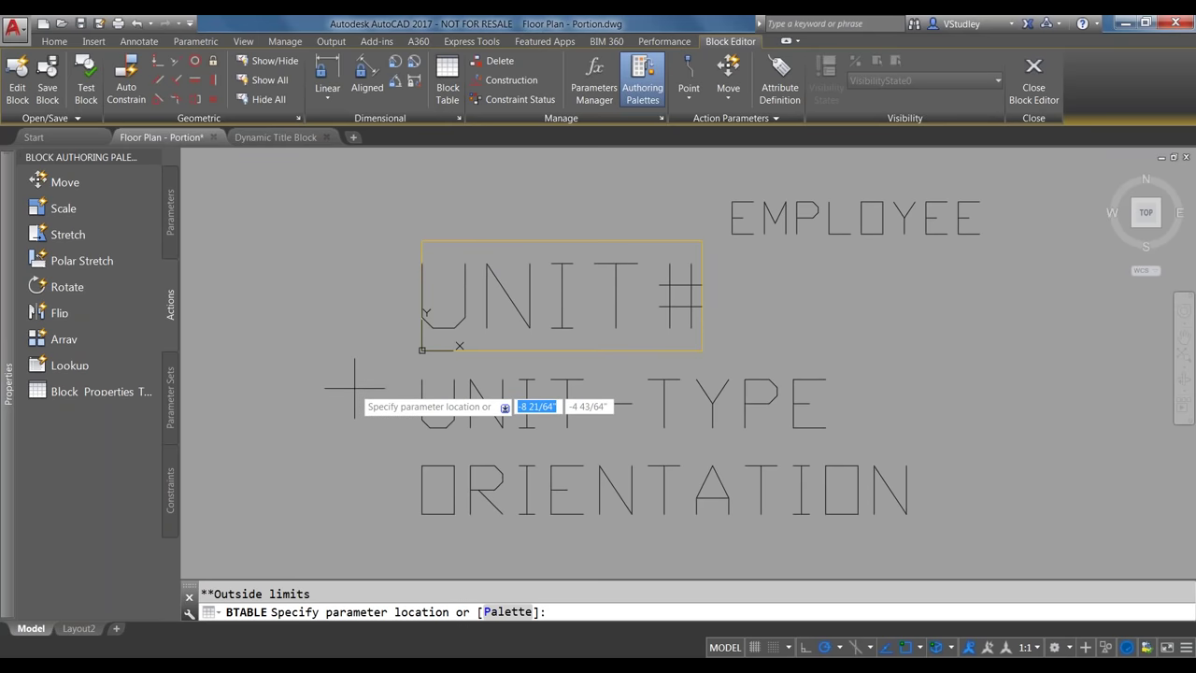
{"action": "key", "text": "Return"}
{"action": "left_click", "coordinate": [302, 269]}
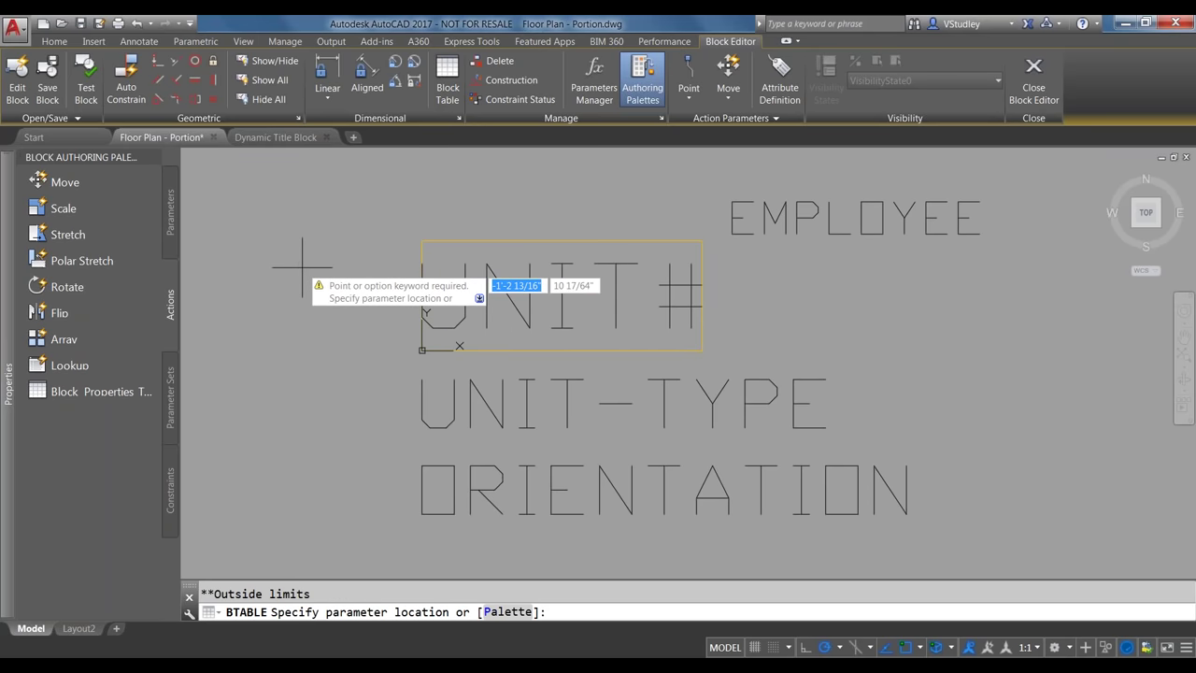
{"action": "left_click", "coordinate": [420, 240]}
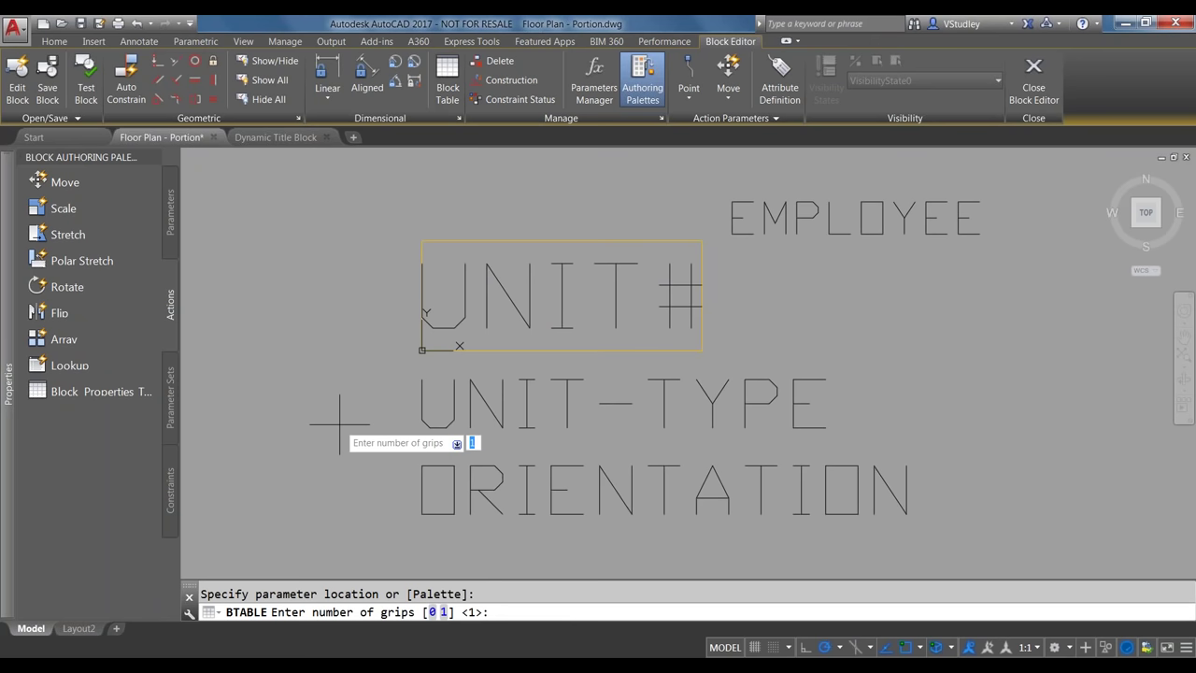
{"action": "key", "text": "Return"}
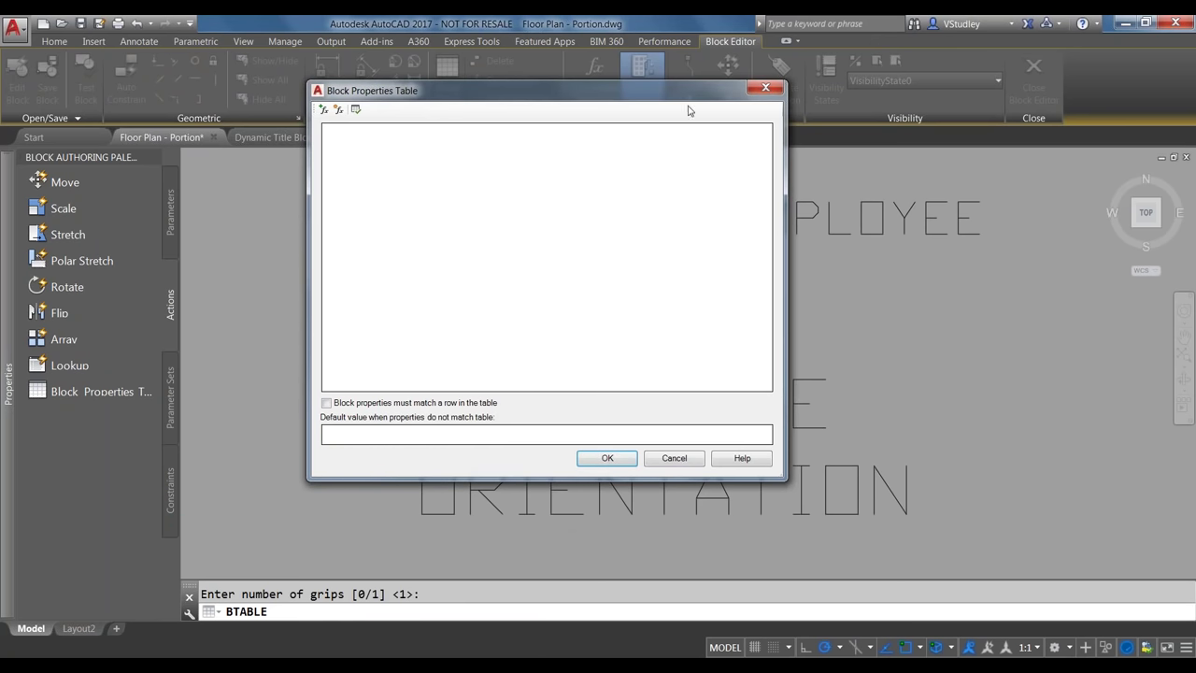
Add all four ROOMINFO attributes as columns of the Block Properties Table
{"action": "mouse_move", "coordinate": [687, 96]}
{"action": "left_mouse_down"}
{"action": "mouse_move", "coordinate": [412, 137]}
{"action": "mouse_move", "coordinate": [263, 284]}
{"action": "mouse_move", "coordinate": [566, 245]}
{"action": "mouse_move", "coordinate": [732, 130]}
{"action": "left_mouse_up"}
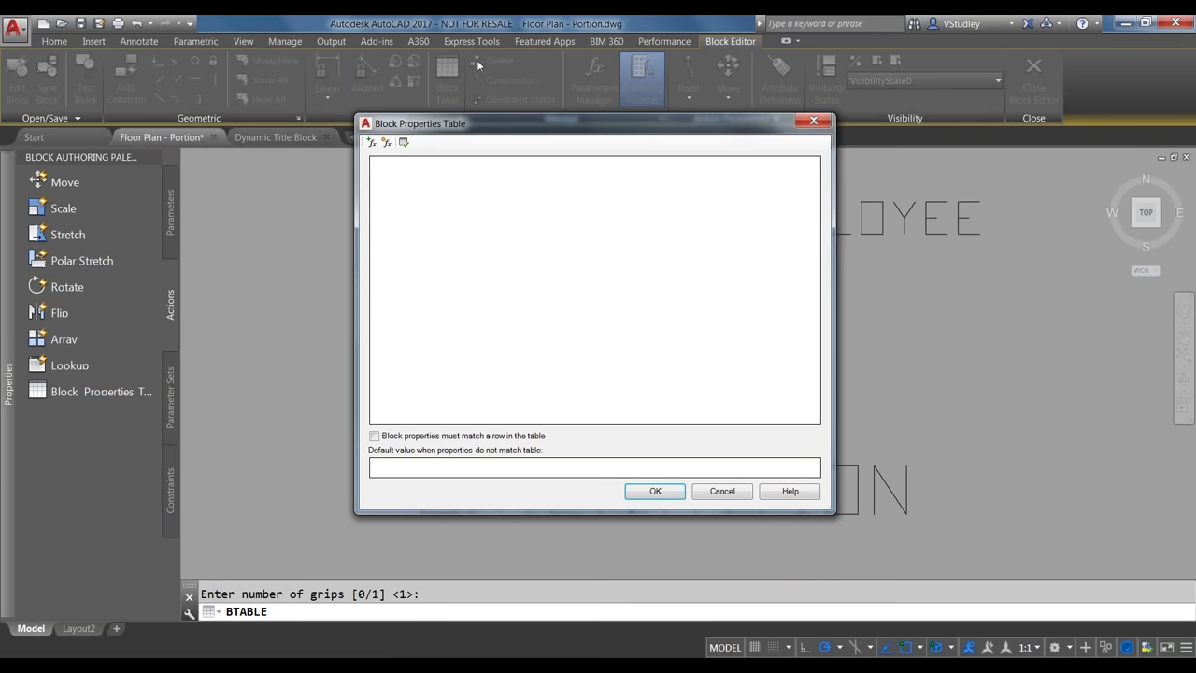
{"action": "left_click", "coordinate": [371, 145]}
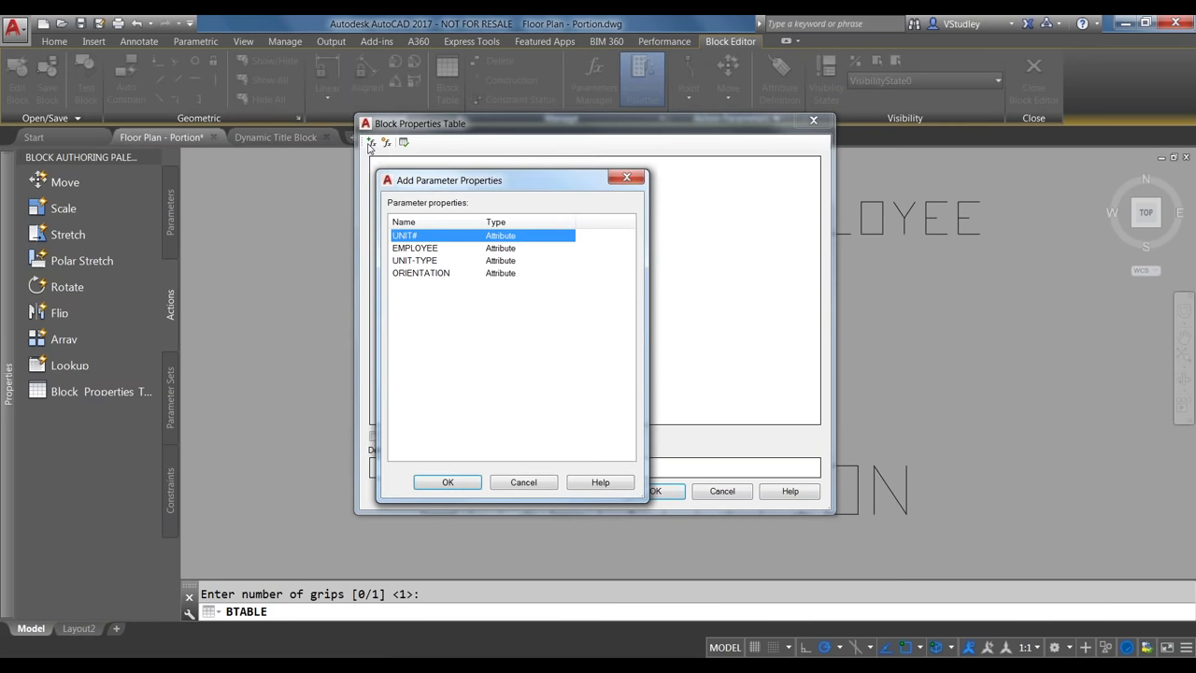
{"action": "left_click", "coordinate": [429, 274], "text": "shift"}
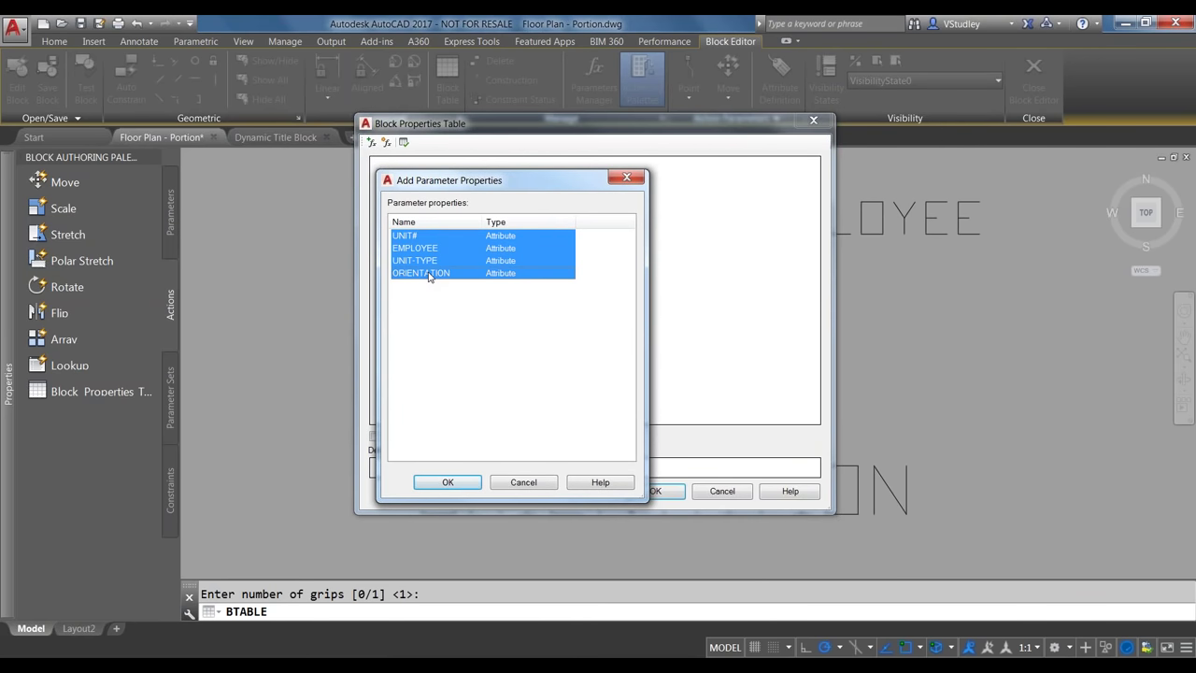
{"action": "left_click", "coordinate": [448, 484]}
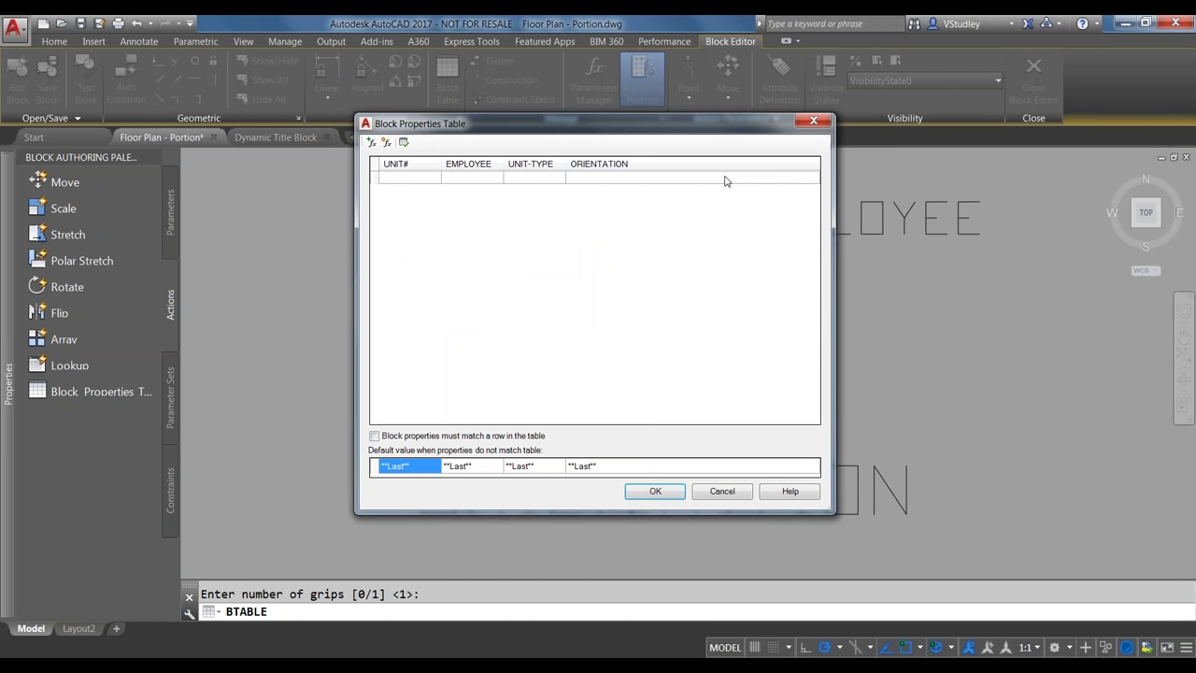
Enter unit numbers 6000 through 6007 in the UNIT# column
{"action": "left_click", "coordinate": [408, 182]}
{"action": "type", "text": "6000"}
{"action": "key", "text": "Return"}
{"action": "type", "text": "6001"}
{"action": "key", "text": "Return"}
{"action": "type", "text": "6002"}
{"action": "key", "text": "Return"}
{"action": "type", "text": "6003"}
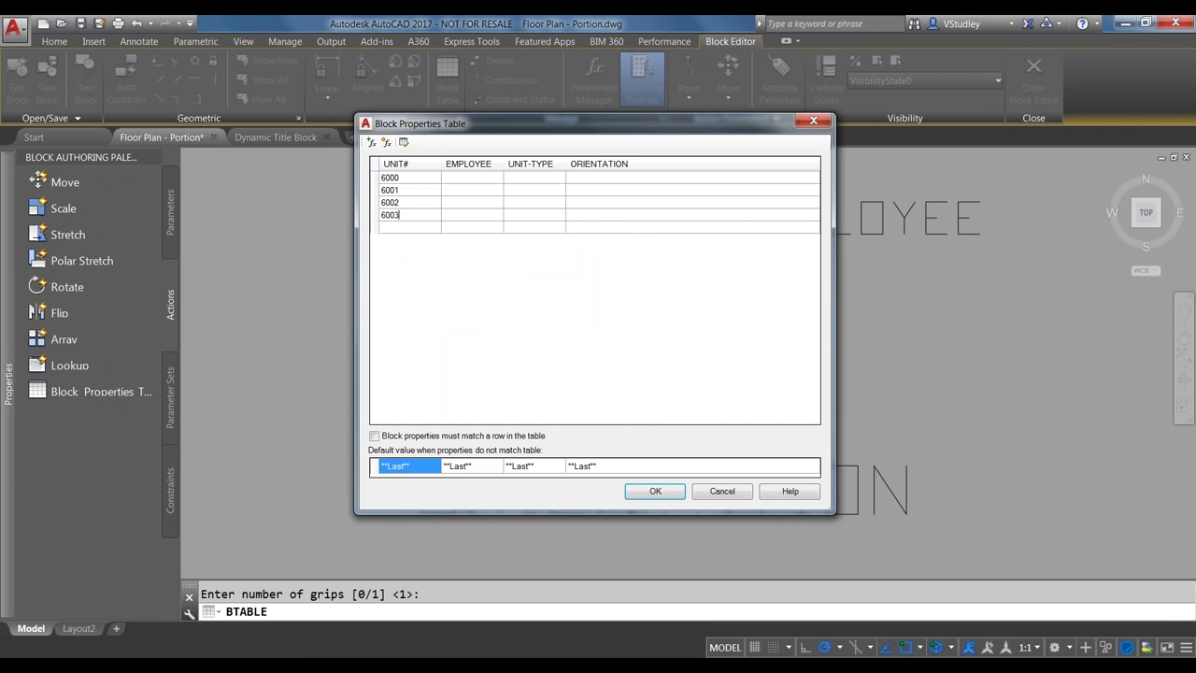
{"action": "key", "text": "Return"}
{"action": "type", "text": "6004"}
{"action": "key", "text": "Return"}
{"action": "type", "text": "600"}
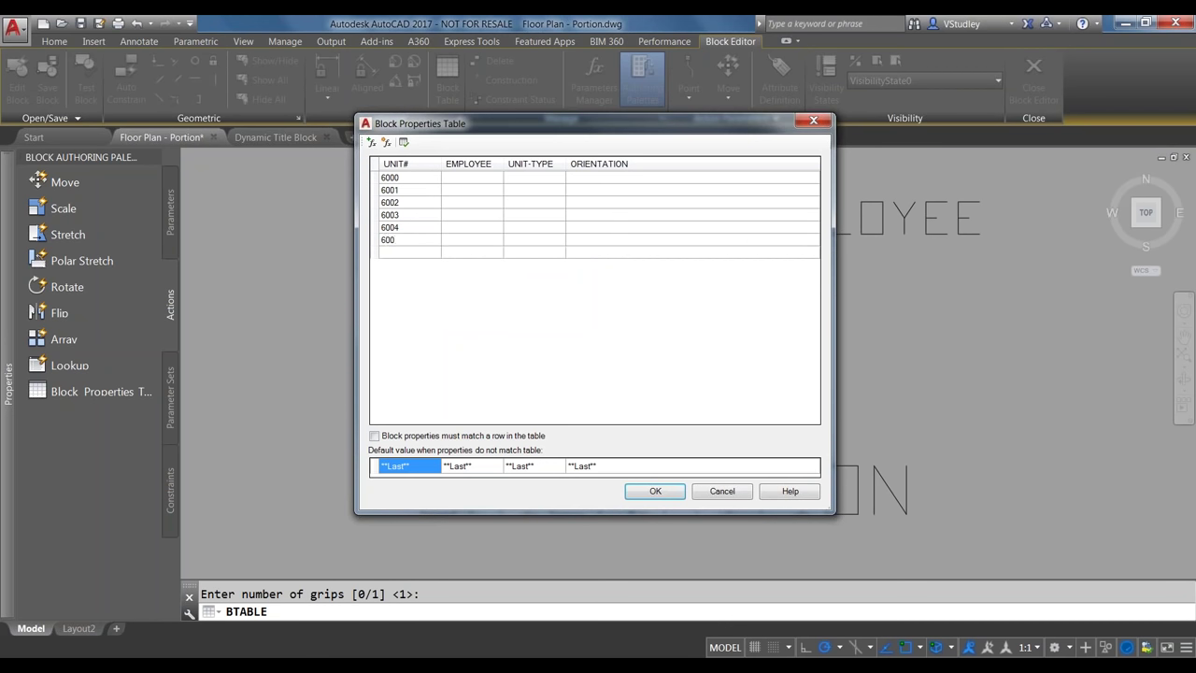
{"action": "type", "text": "5"}
{"action": "key", "text": "Return"}
{"action": "type", "text": "60"}
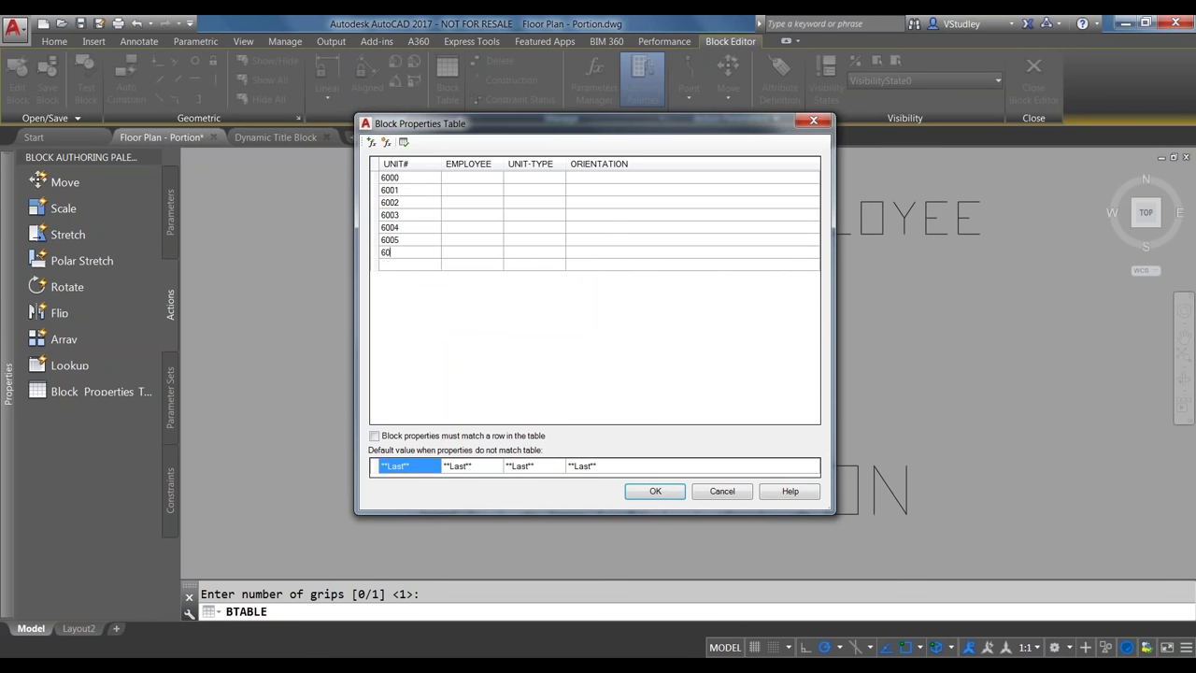
{"action": "type", "text": "06"}
{"action": "key", "text": "Return"}
{"action": "type", "text": "7"}
{"action": "type", "text": "600"}
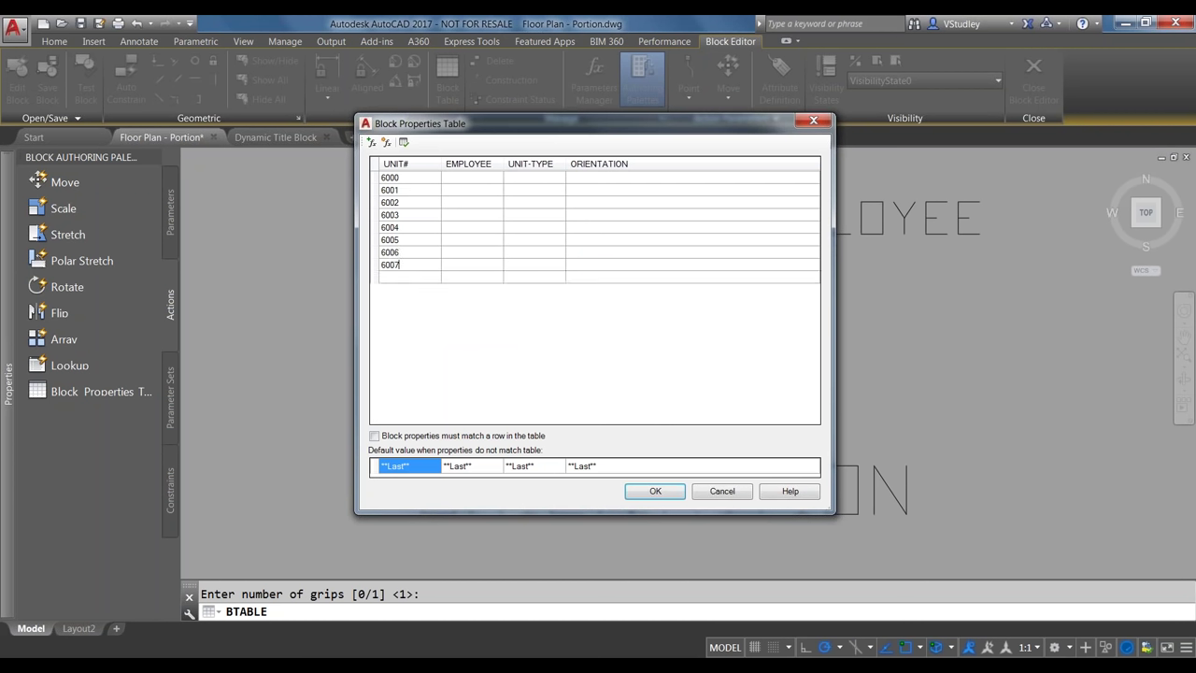
{"action": "type", "text": "7"}
{"action": "key", "text": "Tab"}
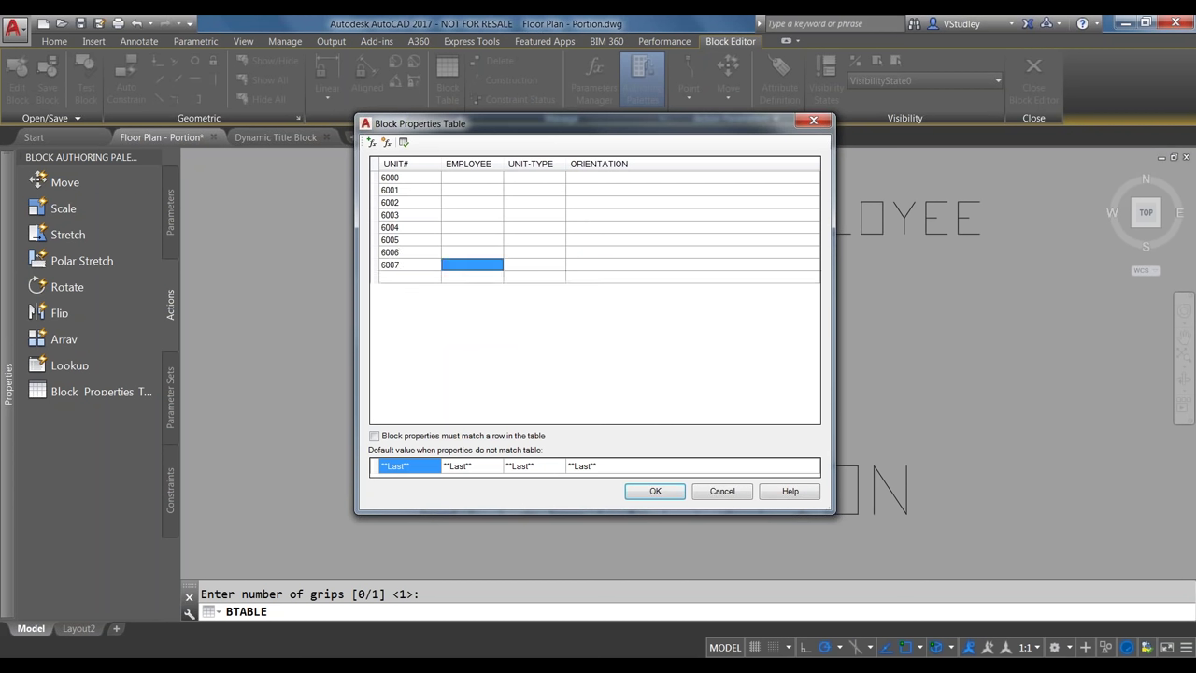
Type an employee name for each of units 6000 to 6004
{"action": "left_click", "coordinate": [471, 177]}
{"action": "type", "text": "Sarah"}
{"action": "key", "text": "Return"}
{"action": "type", "text": "Ashley"}
{"action": "key", "text": "Return"}
{"action": "type", "text": "Bryce"}
{"action": "key", "text": "Return"}
{"action": "type", "text": "Victoria"}
{"action": "key", "text": "Return"}
{"action": "type", "text": "Volke"}
{"action": "key", "text": "Return"}
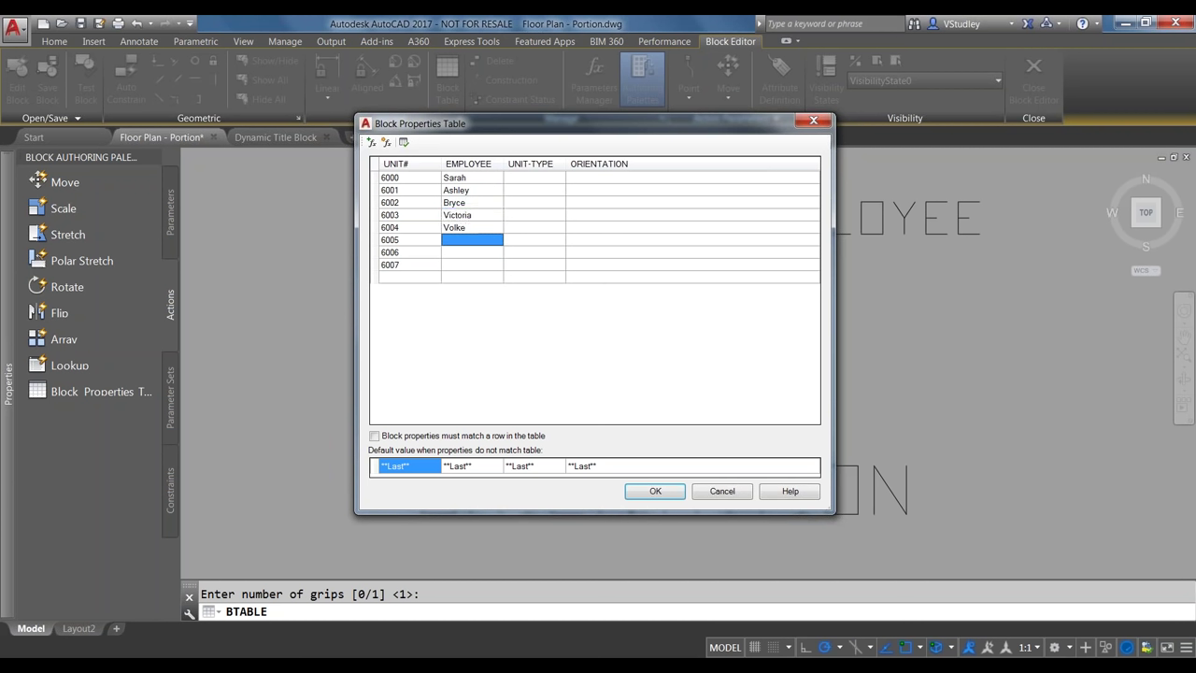
Fix unit 6004's misspelled employee name and enter employee names for units 6005–6007
{"action": "left_click", "coordinate": [409, 239]}
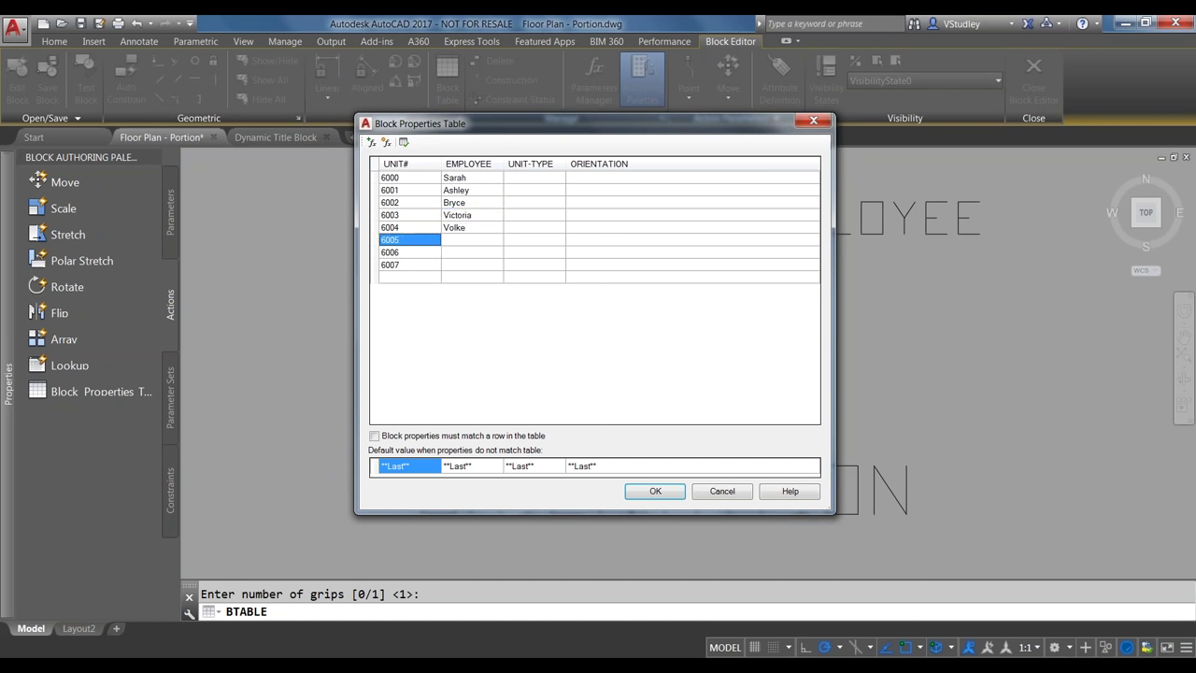
{"action": "left_click", "coordinate": [464, 230]}
{"action": "left_click", "coordinate": [465, 230]}
{"action": "key", "text": "BackSpace"}
{"action": "left_click", "coordinate": [472, 239]}
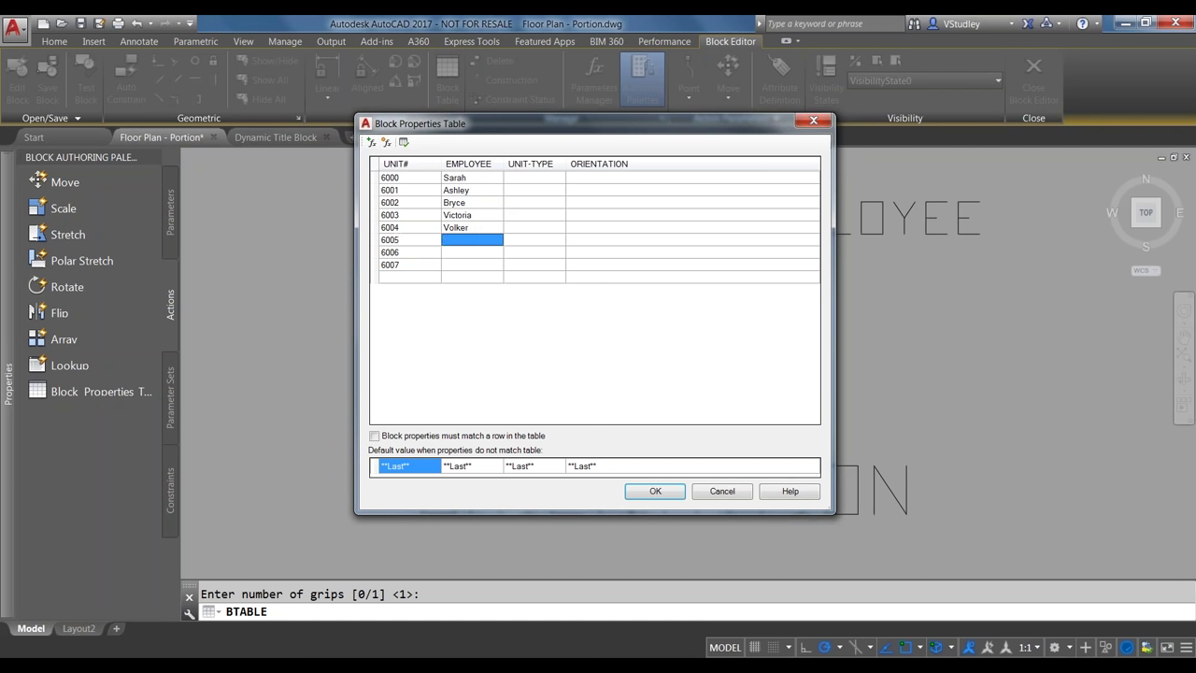
{"action": "type", "text": "Zac"}
{"action": "left_click", "coordinate": [472, 253]}
{"action": "type", "text": "Mike"}
{"action": "left_click", "coordinate": [472, 264]}
{"action": "type", "text": "Nauman"}
{"action": "key", "text": "Tab"}
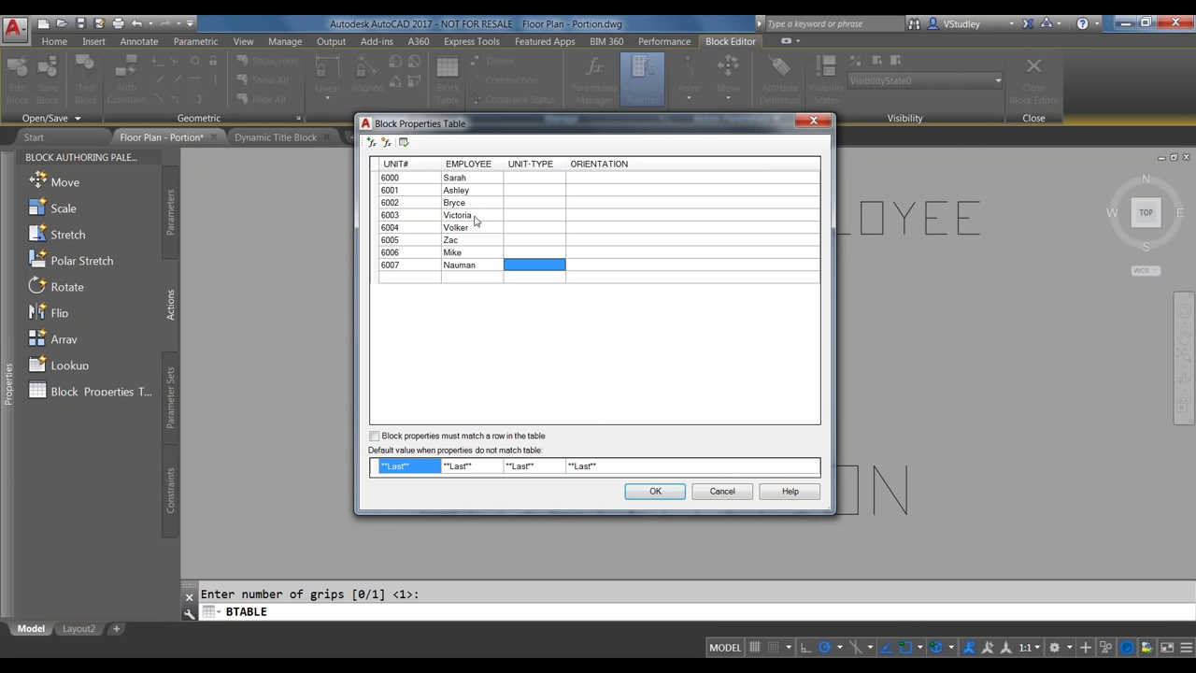
{"action": "left_click", "coordinate": [541, 179]}
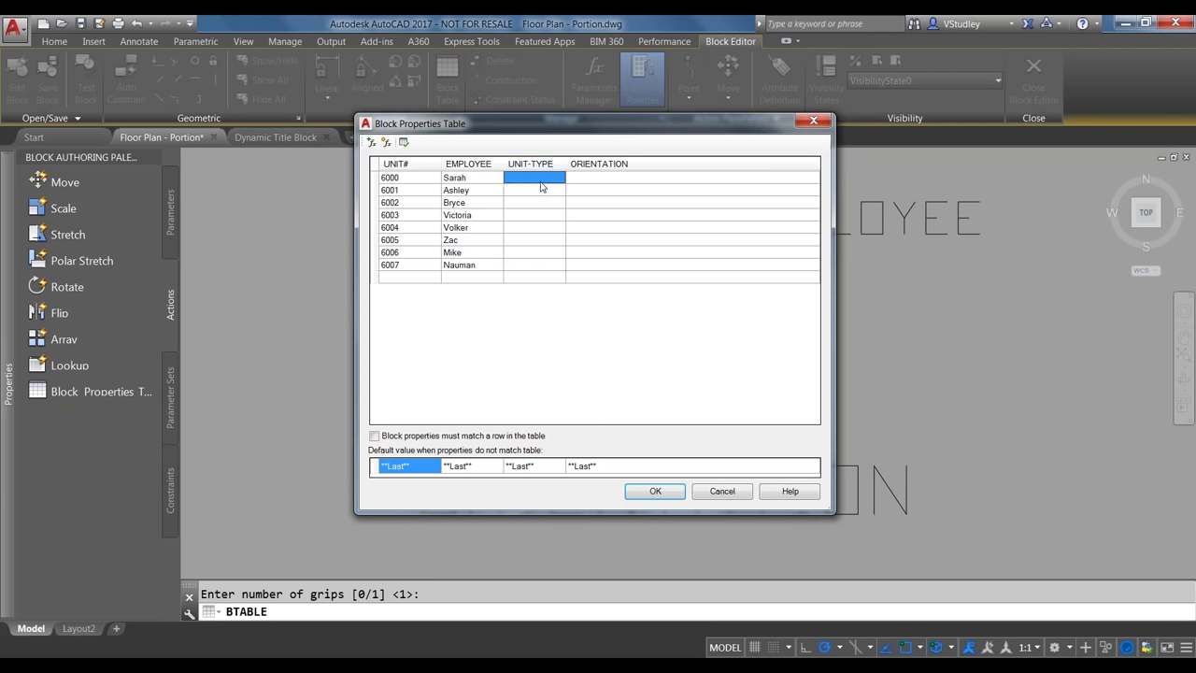
Set units 6000 and 6001 to UNIT A with orientations PER PLAN and REVERSE
{"action": "type", "text": "UNIT A"}
{"action": "key", "text": "Return"}
{"action": "type", "text": "UNIT A"}
{"action": "key", "text": "Tab"}
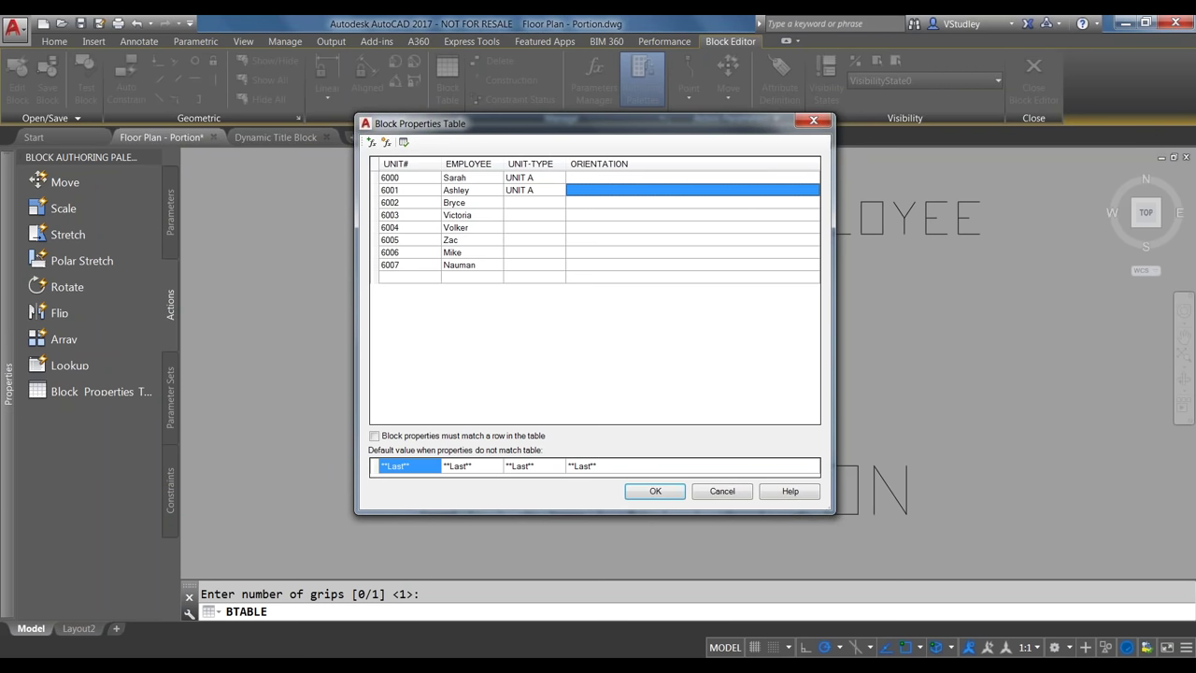
{"action": "left_click", "coordinate": [691, 177]}
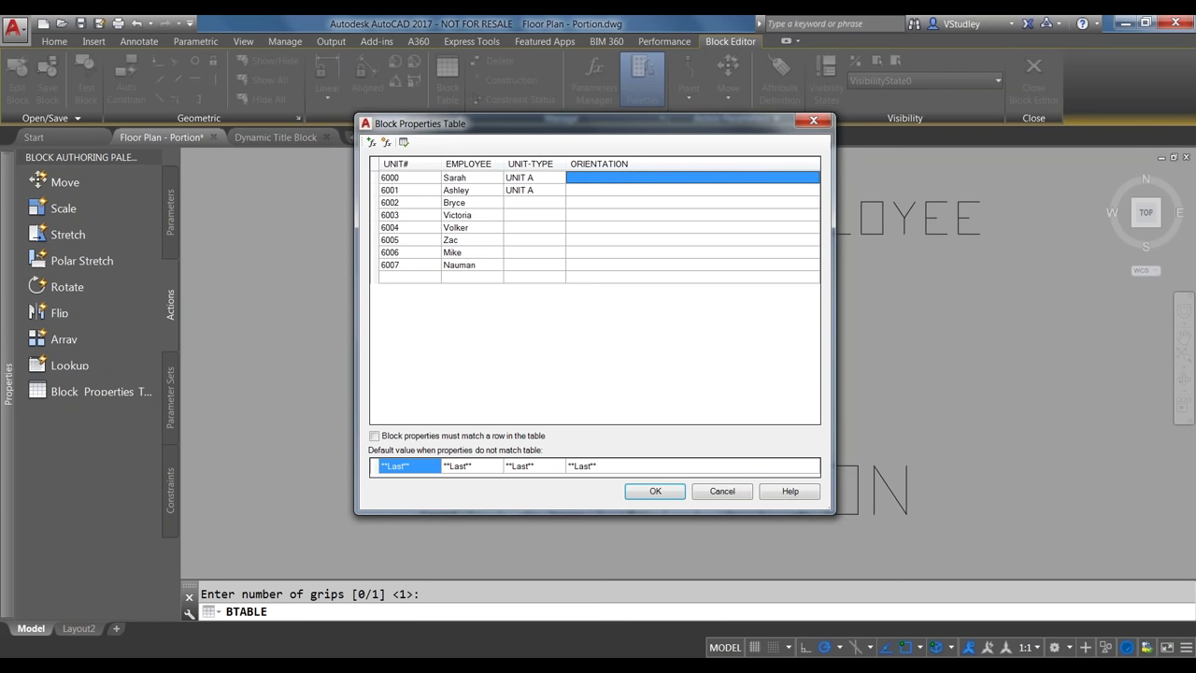
{"action": "type", "text": "PERPL"}
{"action": "type", "text": "LAN"}
{"action": "key", "text": "Return"}
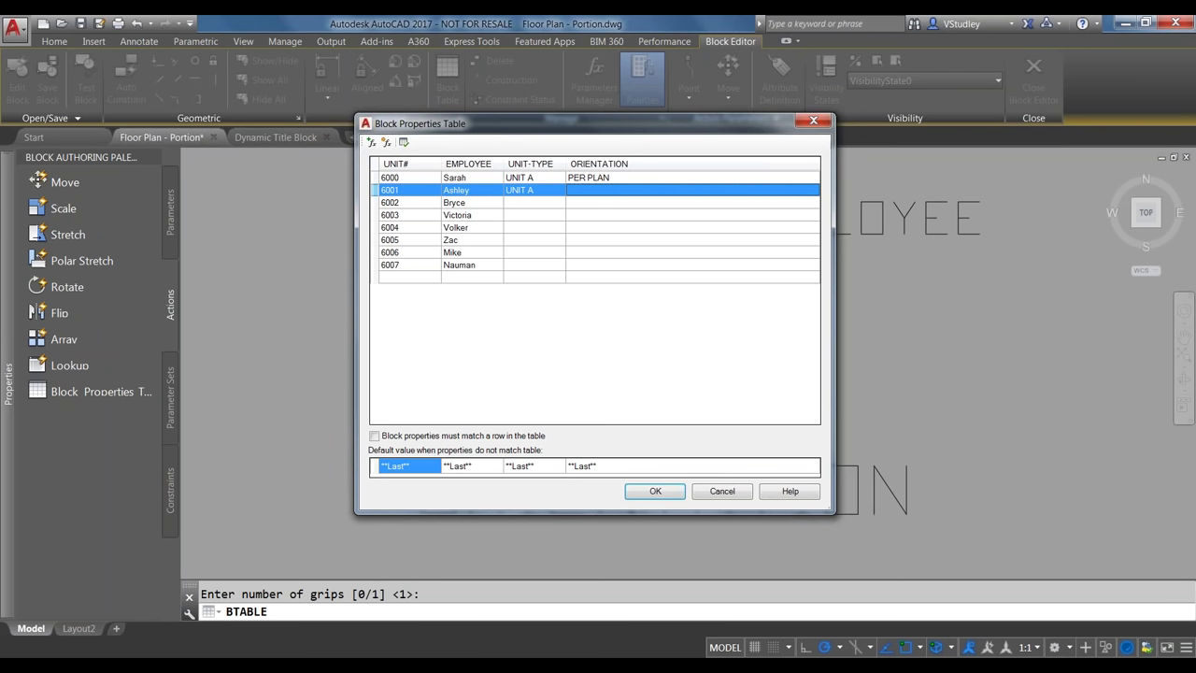
{"action": "type", "text": "REVERSE"}
{"action": "key", "text": "Return"}
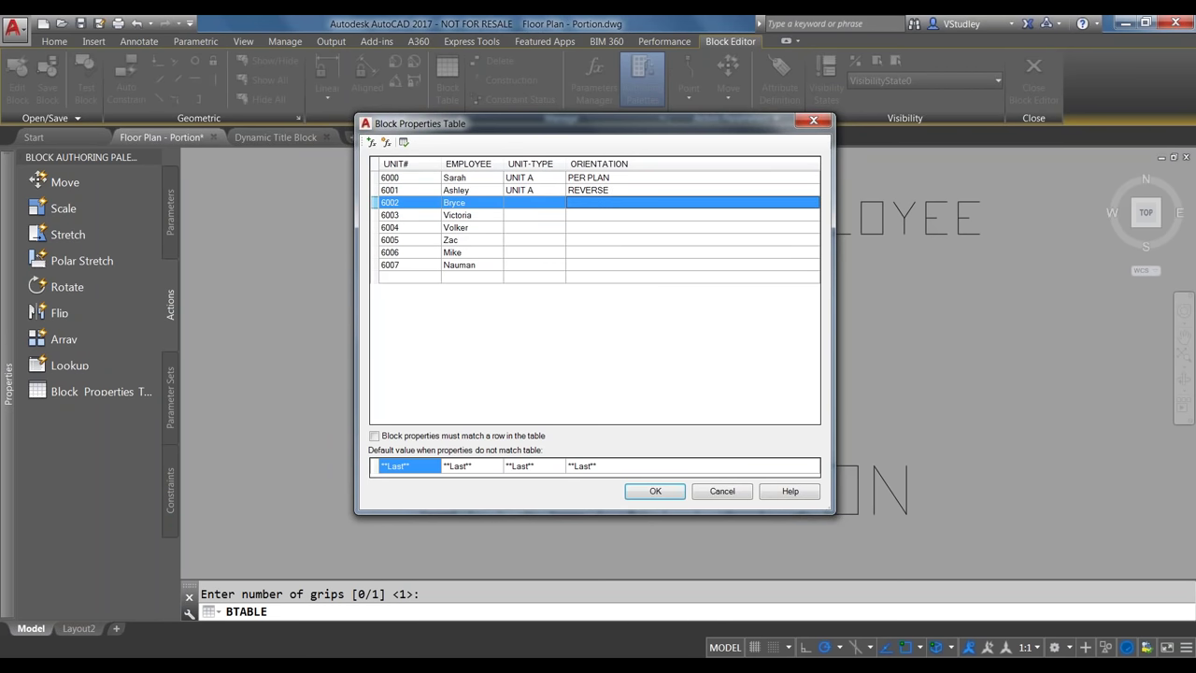
Give units 6002–6007 unit types UNIT B, UNIT C and UNIT D in pairs
{"action": "left_click", "coordinate": [524, 204]}
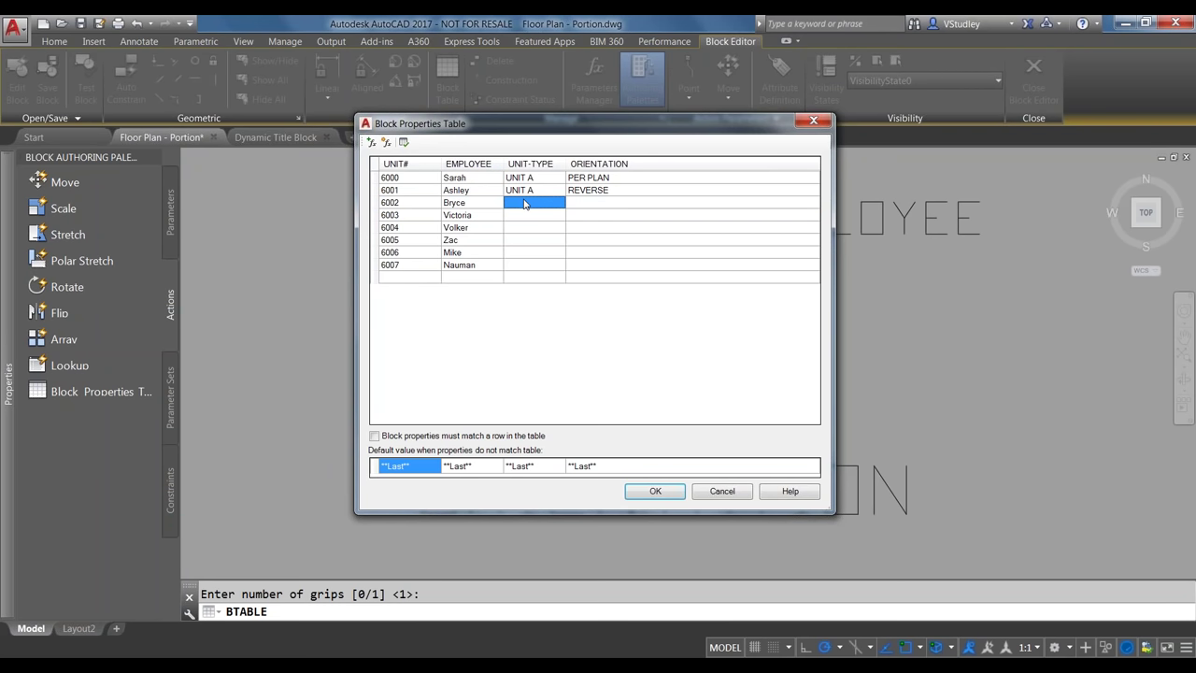
{"action": "type", "text": "UNIT B"}
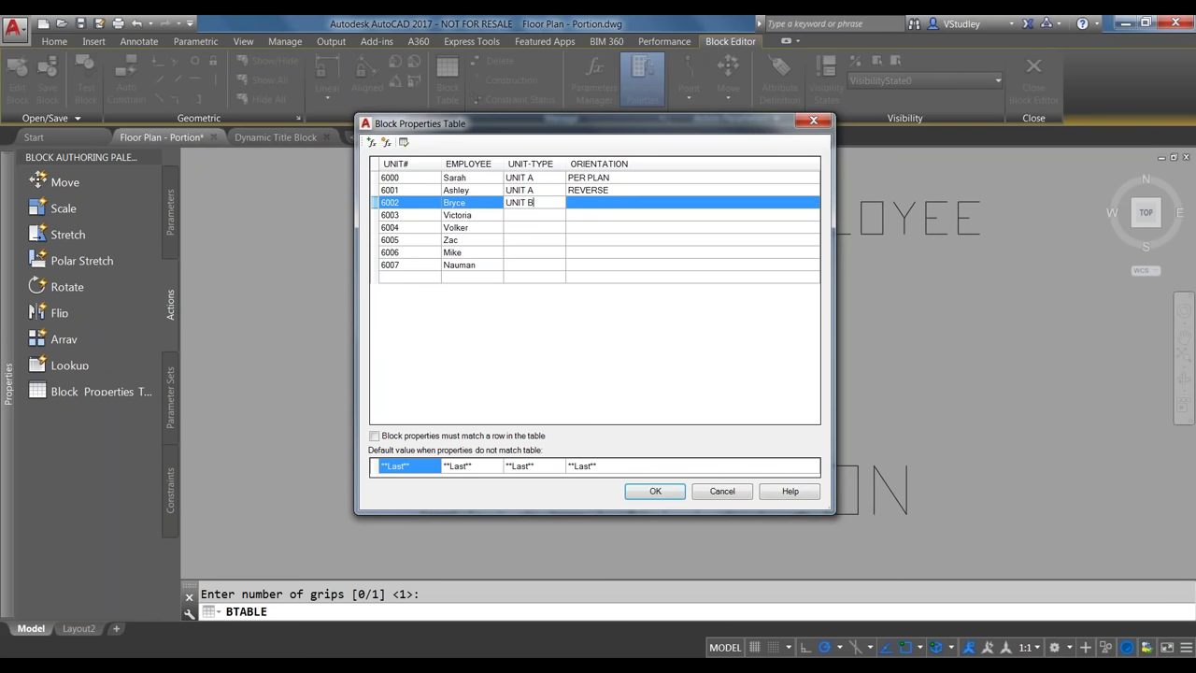
{"action": "key", "text": "Return"}
{"action": "type", "text": "U"}
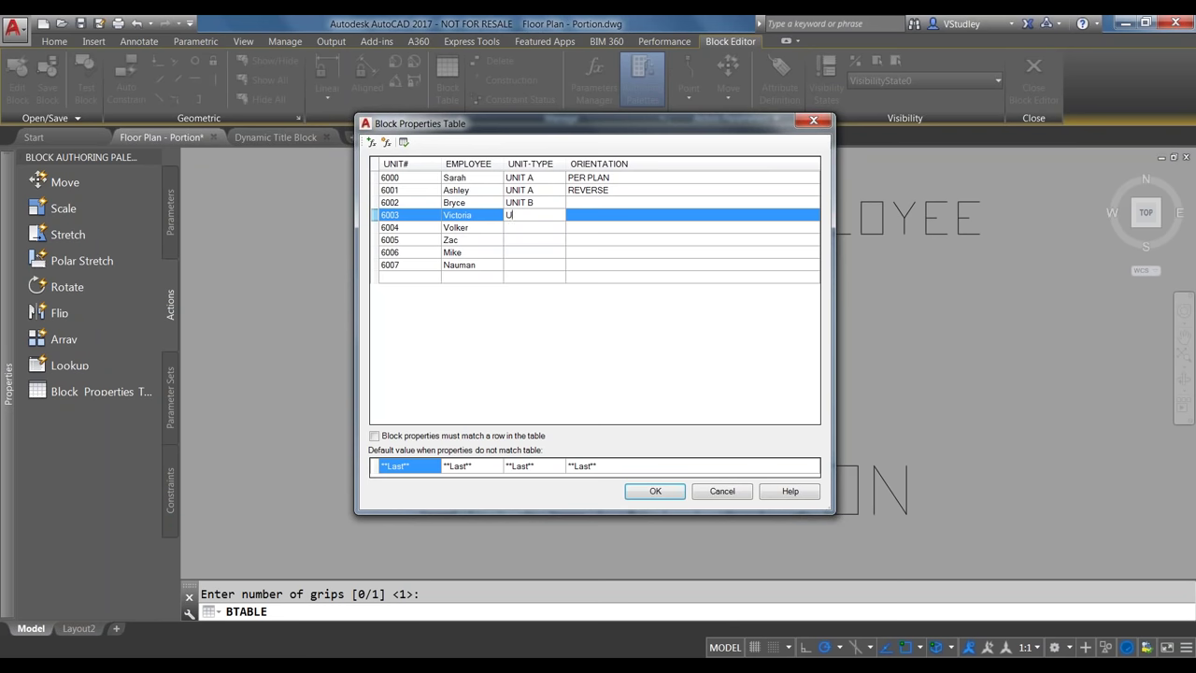
{"action": "type", "text": "NIT B"}
{"action": "key", "text": "Return"}
{"action": "type", "text": "UNIT"}
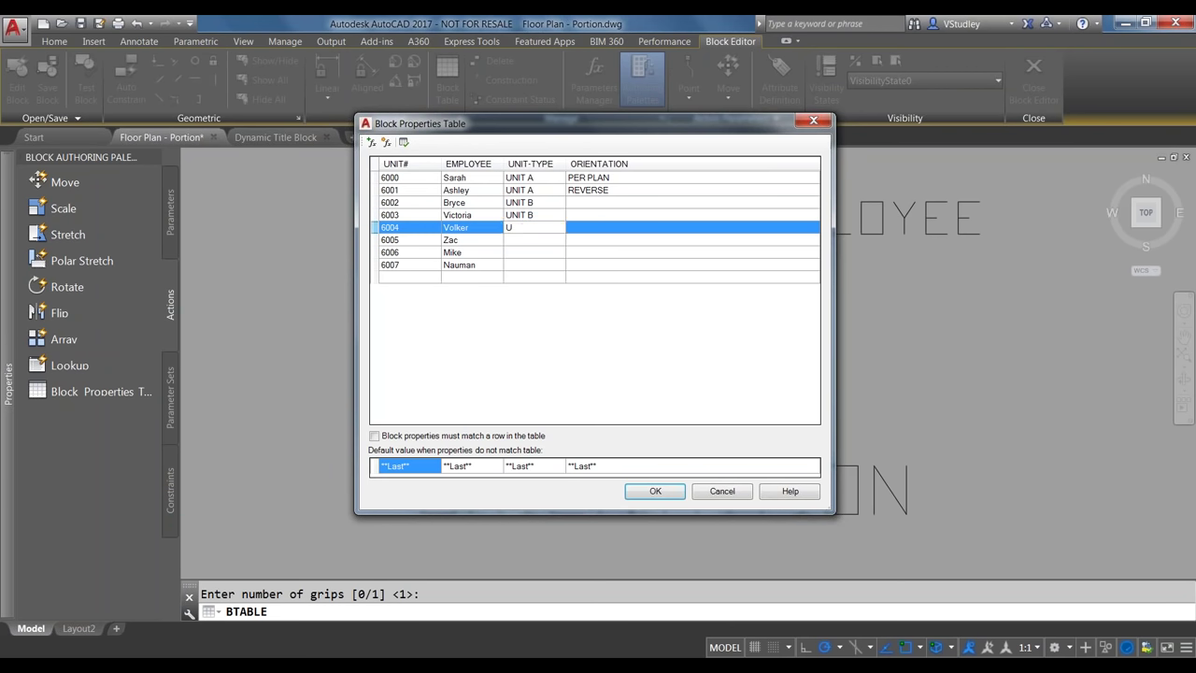
{"action": "type", "text": " C"}
{"action": "key", "text": "Return"}
{"action": "type", "text": "UNIT C"}
{"action": "key", "text": "Return"}
{"action": "type", "text": "UNIT 3"}
{"action": "key", "text": "BackSpace"}
{"action": "type", "text": "D"}
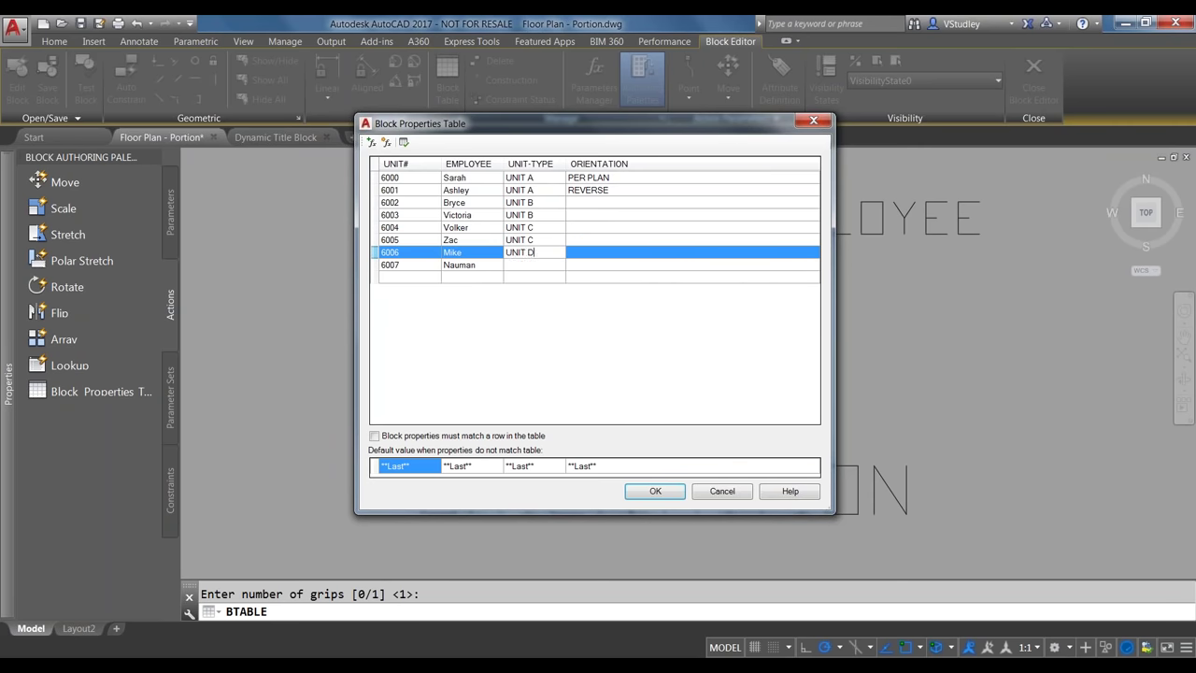
{"action": "key", "text": "Return"}
{"action": "type", "text": "UNIT D"}
{"action": "key", "text": "Tab"}
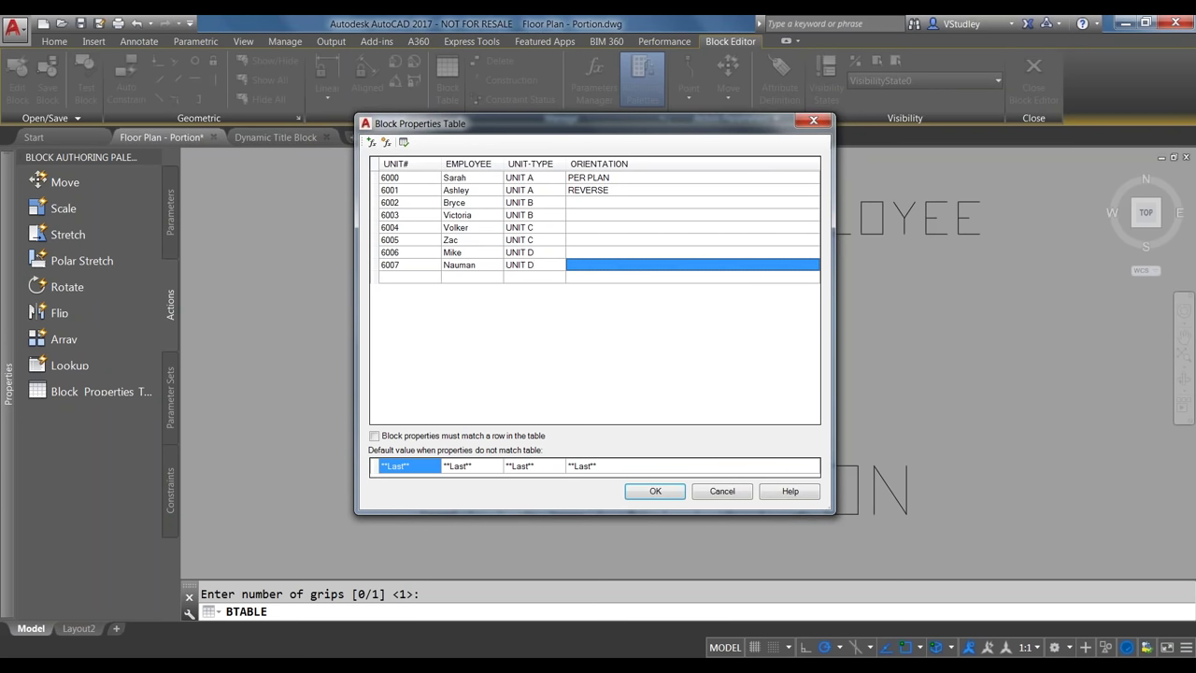
Copy the PER PLAN/REVERSE pair down the ORIENTATION column for units 6002–6007 and accept the table
{"action": "left_click", "coordinate": [587, 179]}
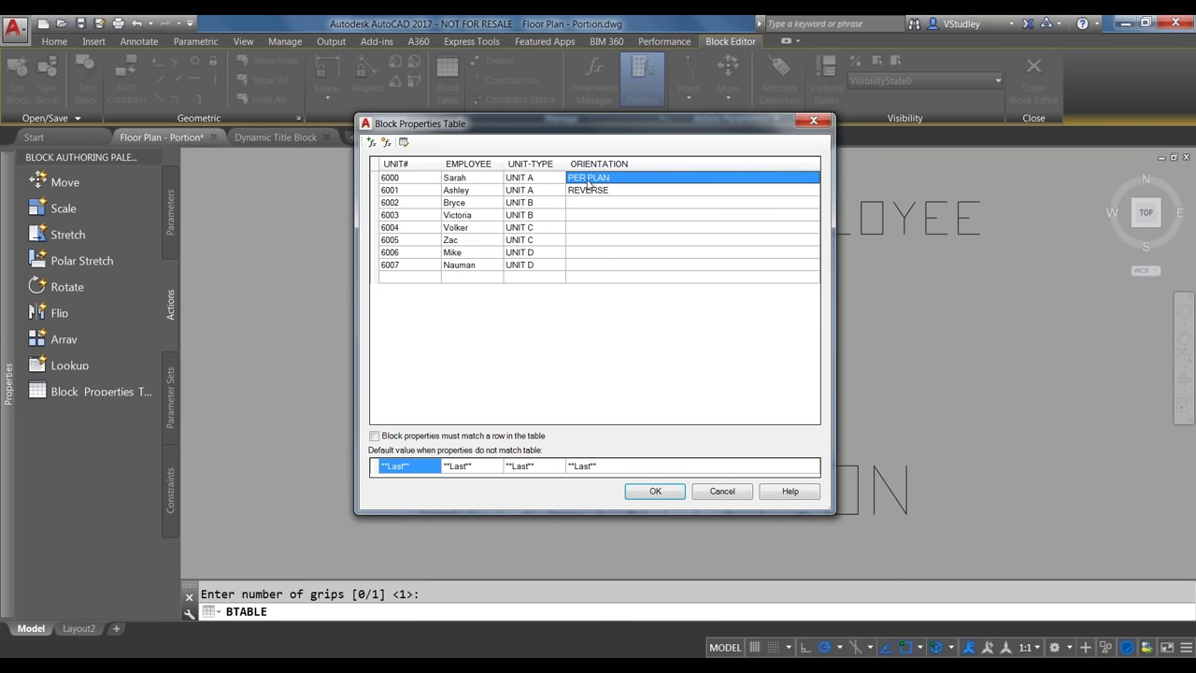
{"action": "left_click_drag", "start_coordinate": [588, 182], "coordinate": [588, 186]}
{"action": "key", "text": "ctrl+c"}
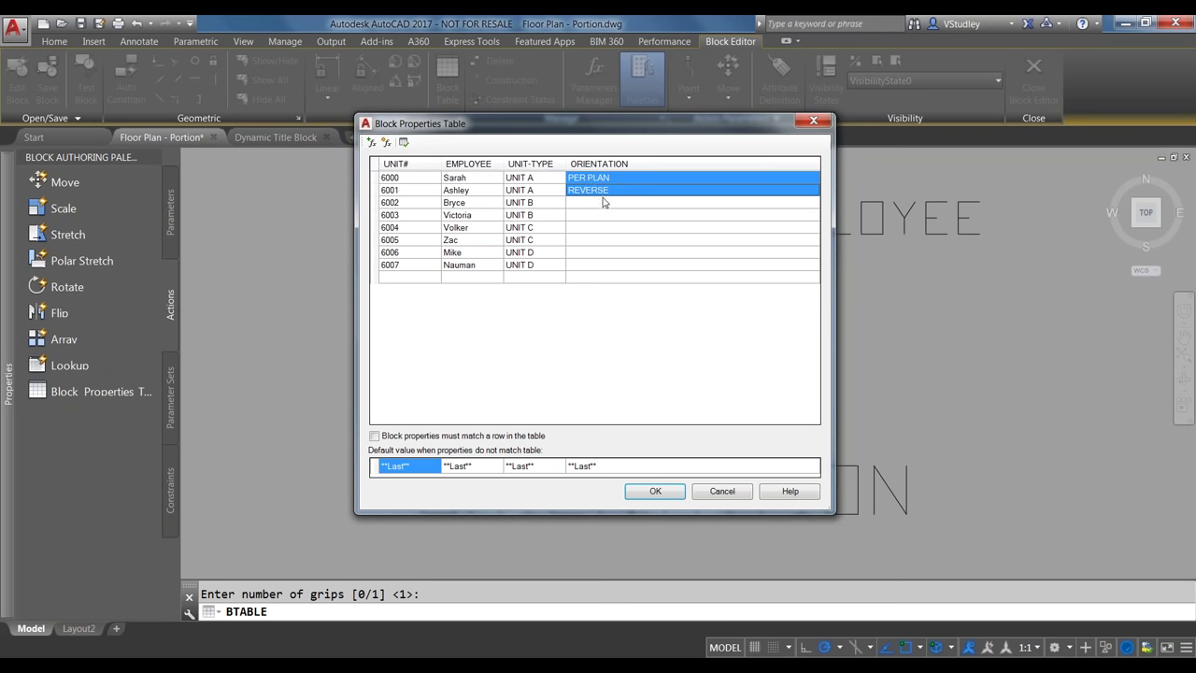
{"action": "left_click", "coordinate": [607, 202]}
{"action": "key", "text": "ctrl+v"}
{"action": "key", "text": "Down"}
{"action": "key", "text": "ctrl+v"}
{"action": "key", "text": "Up"}
{"action": "key", "text": "Up"}
{"action": "key", "text": "Down"}
{"action": "key", "text": "ctrl+v"}
{"action": "key", "text": "Down"}
{"action": "key", "text": "Down"}
{"action": "key", "text": "ctrl+v"}
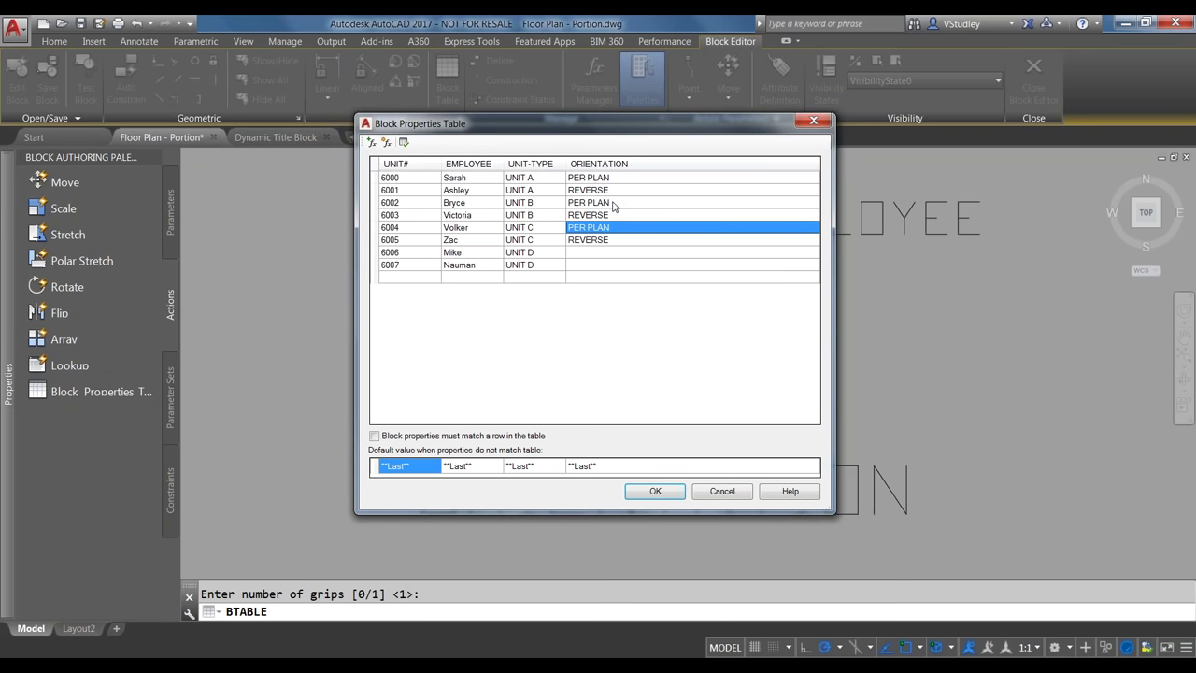
{"action": "key", "text": "Down"}
{"action": "key", "text": "Down"}
{"action": "key", "text": "ctrl+v"}
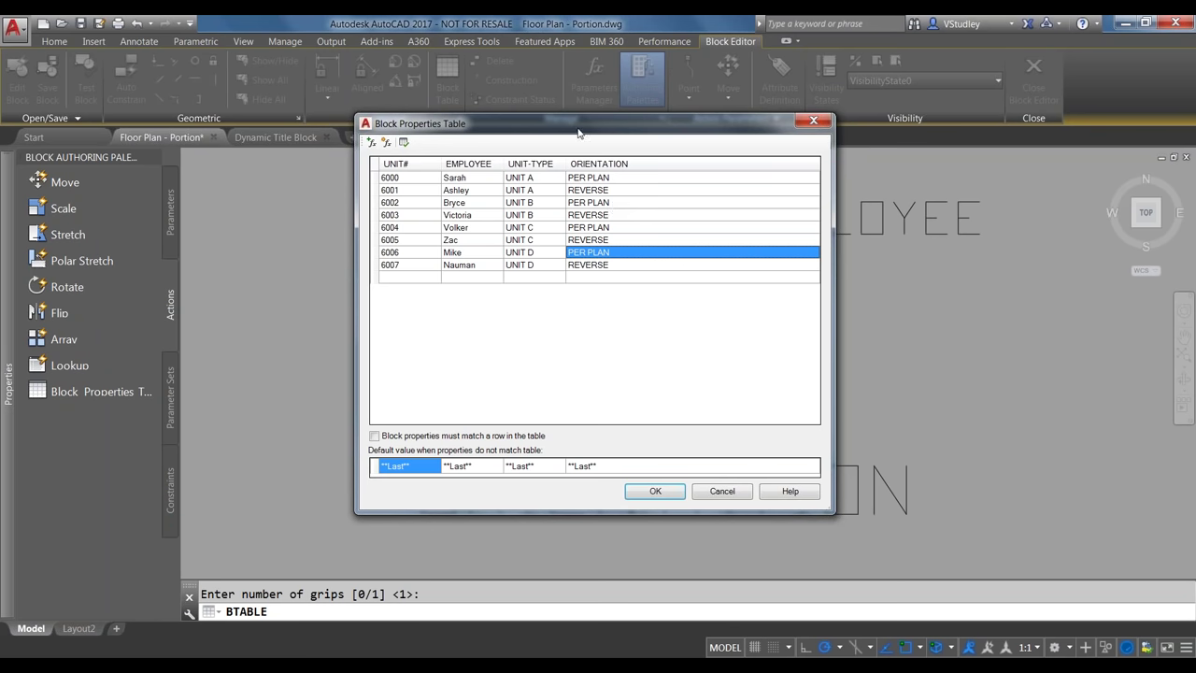
{"action": "left_click", "coordinate": [654, 492]}
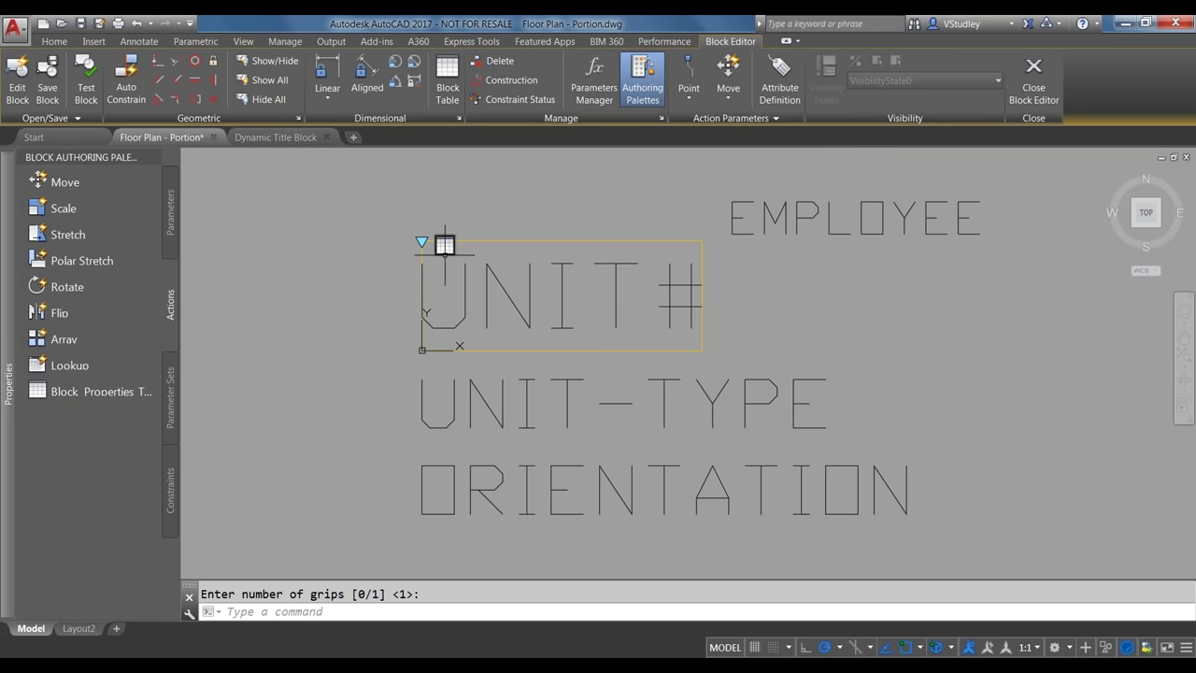
{"action": "left_click", "coordinate": [444, 245]}
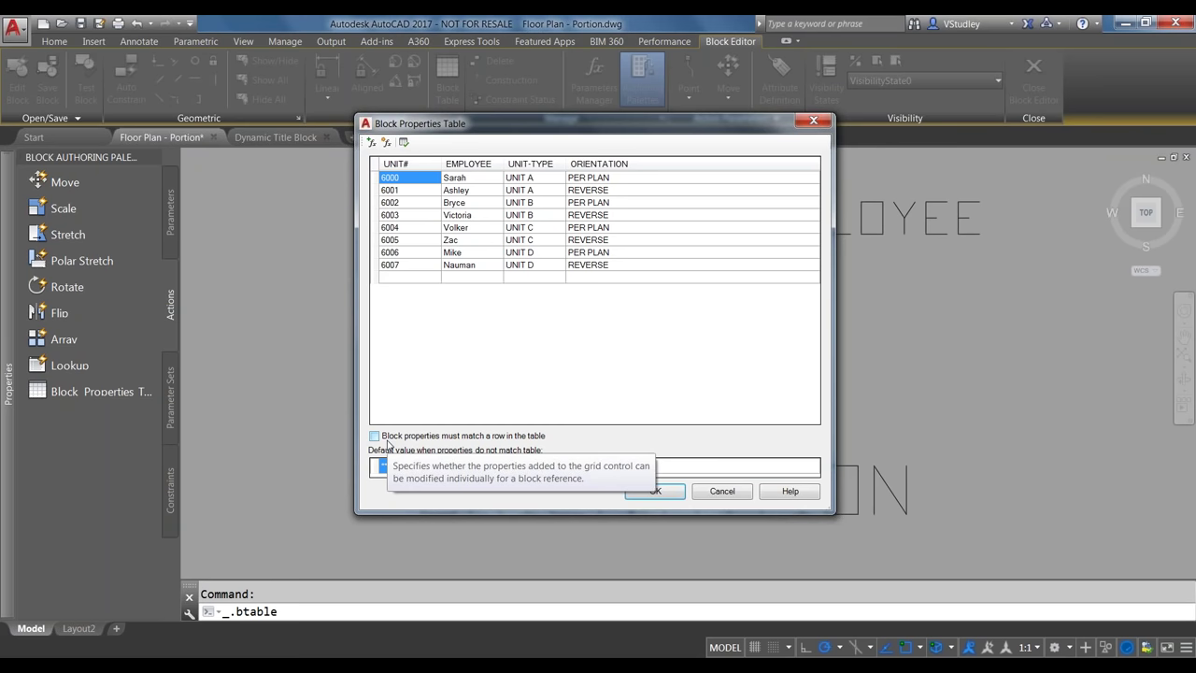
{"action": "left_click", "coordinate": [656, 490]}
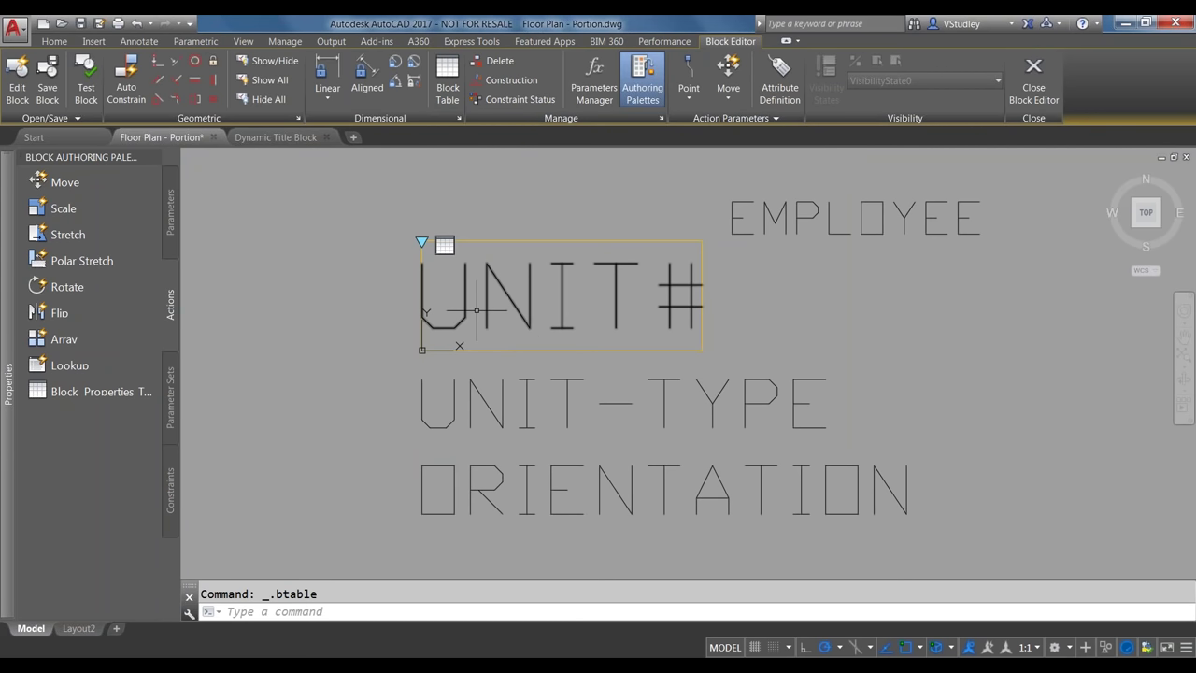
{"action": "scroll", "coordinate": [425, 242], "scroll_direction": "down", "scroll_amount": 2}
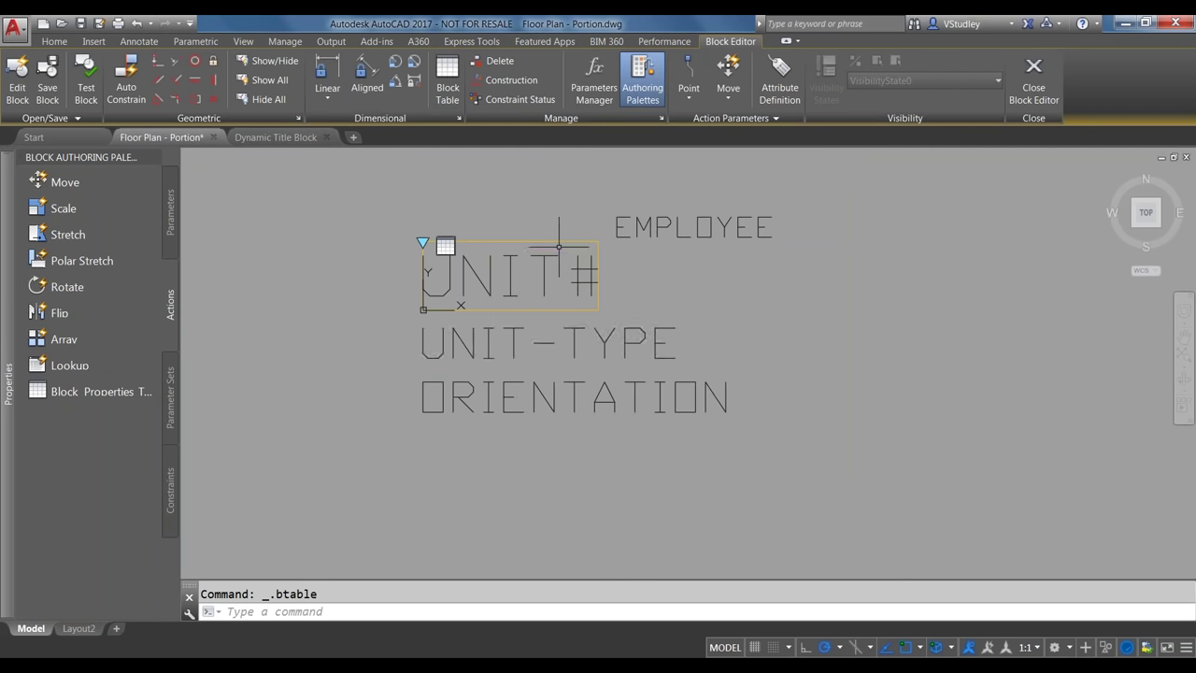
{"action": "scroll", "coordinate": [562, 240], "scroll_direction": "up", "scroll_amount": 2}
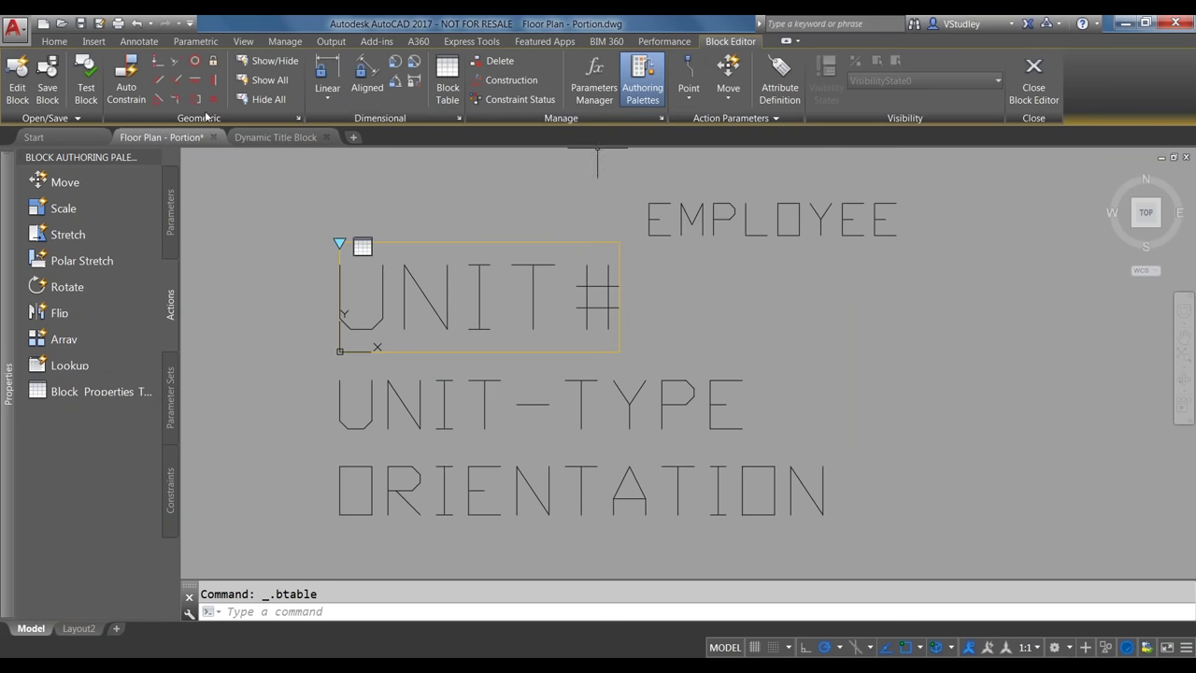
Put the EMPLOYEE attribute on the EMPLOYEE layer
{"action": "left_click", "coordinate": [54, 41]}
{"action": "left_click", "coordinate": [811, 253]}
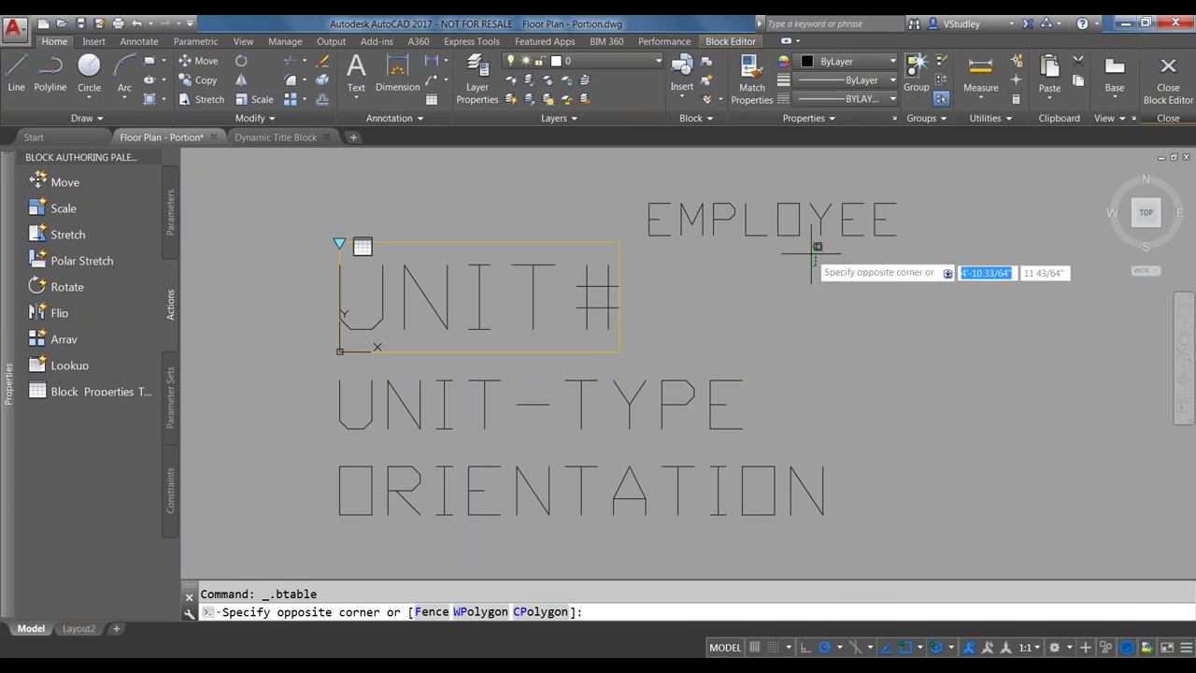
{"action": "left_click", "coordinate": [716, 165]}
{"action": "left_click", "coordinate": [626, 61]}
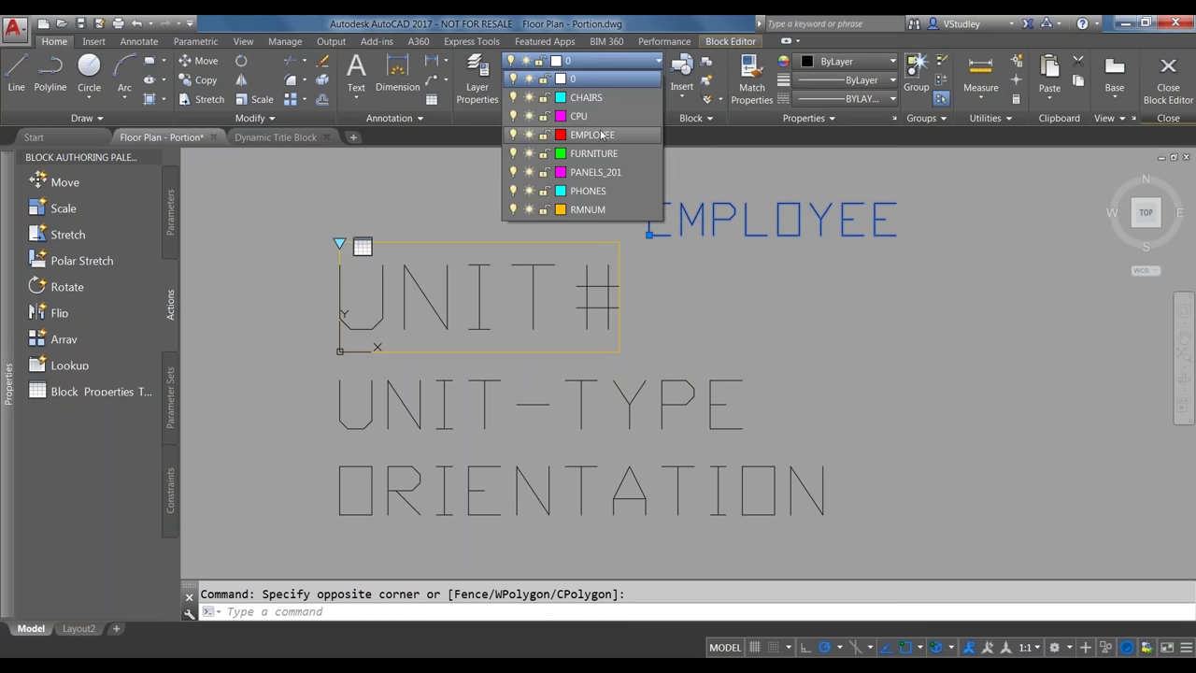
{"action": "left_click", "coordinate": [601, 135]}
{"action": "key", "text": "Escape"}
Put the UNIT# attribute on the RMNUM layer
{"action": "left_click", "coordinate": [589, 307]}
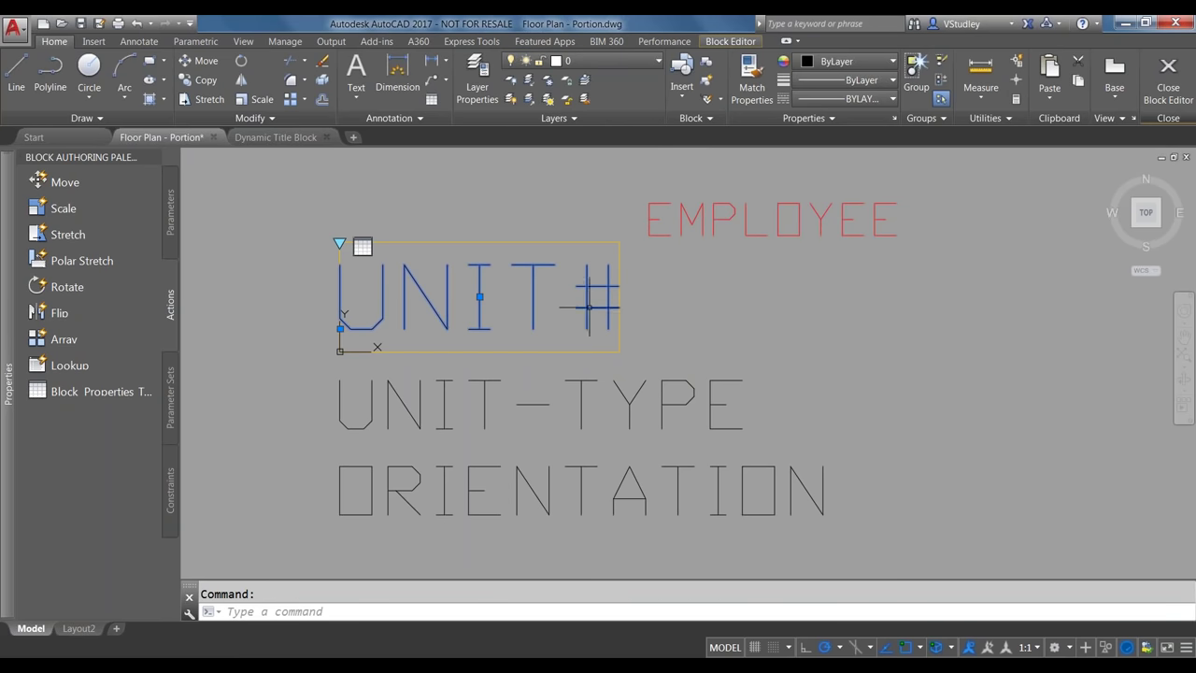
{"action": "left_click", "coordinate": [608, 63]}
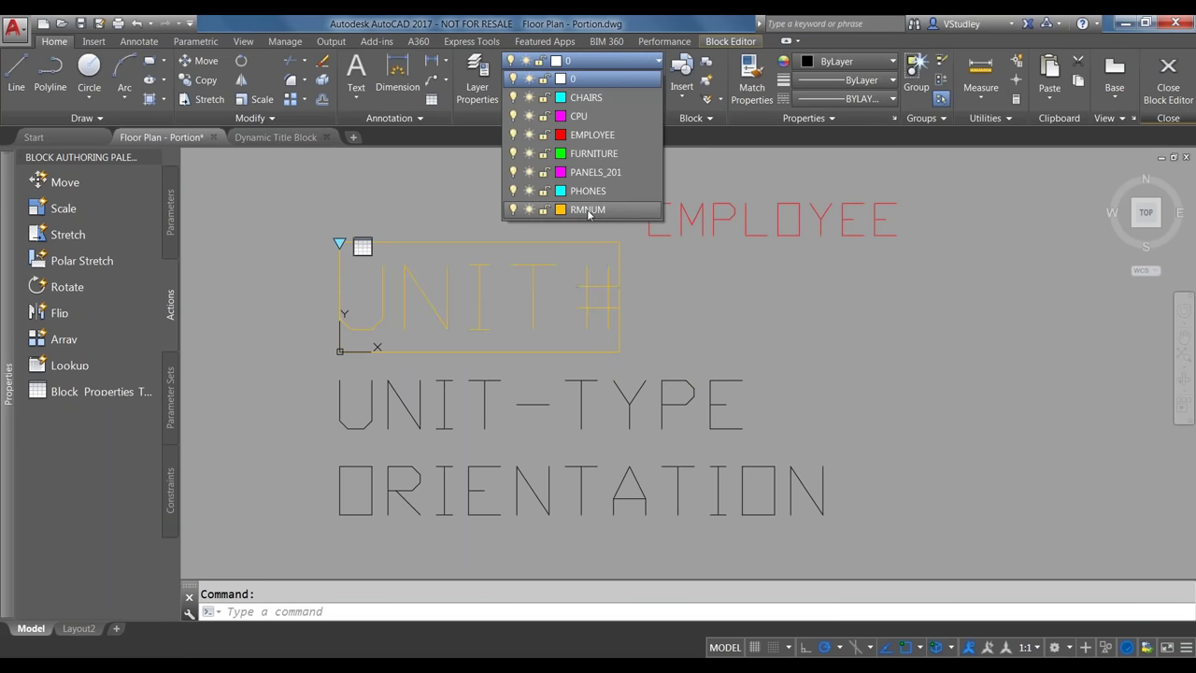
{"action": "left_click", "coordinate": [589, 209]}
{"action": "key", "text": "Escape"}
Move the UNIT-TYPE and ORIENTATION attributes onto the RMNUM layer
{"action": "left_click", "coordinate": [851, 520]}
{"action": "left_click", "coordinate": [630, 243]}
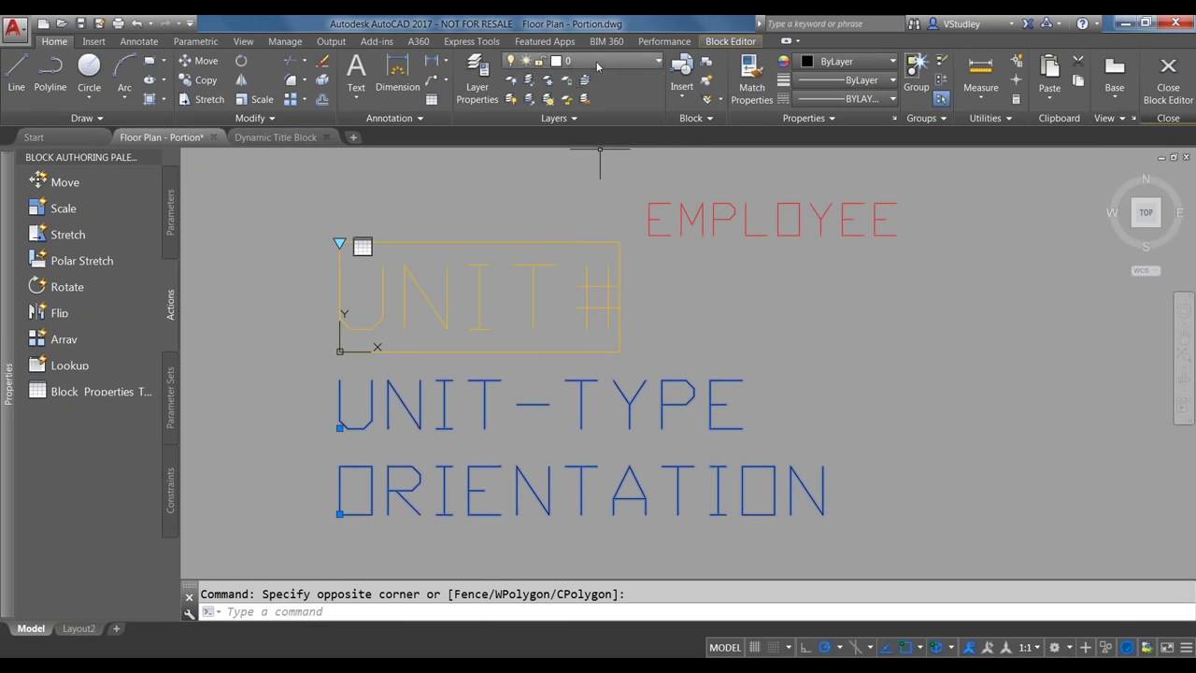
{"action": "left_click", "coordinate": [599, 63]}
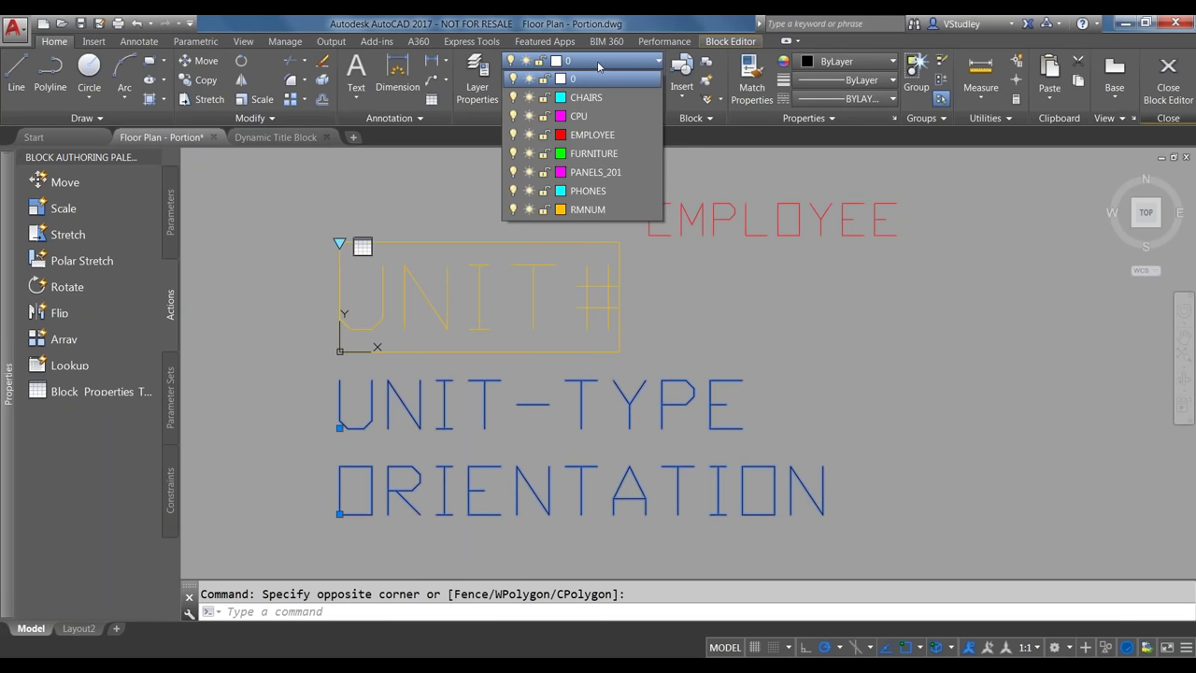
{"action": "left_click", "coordinate": [619, 211]}
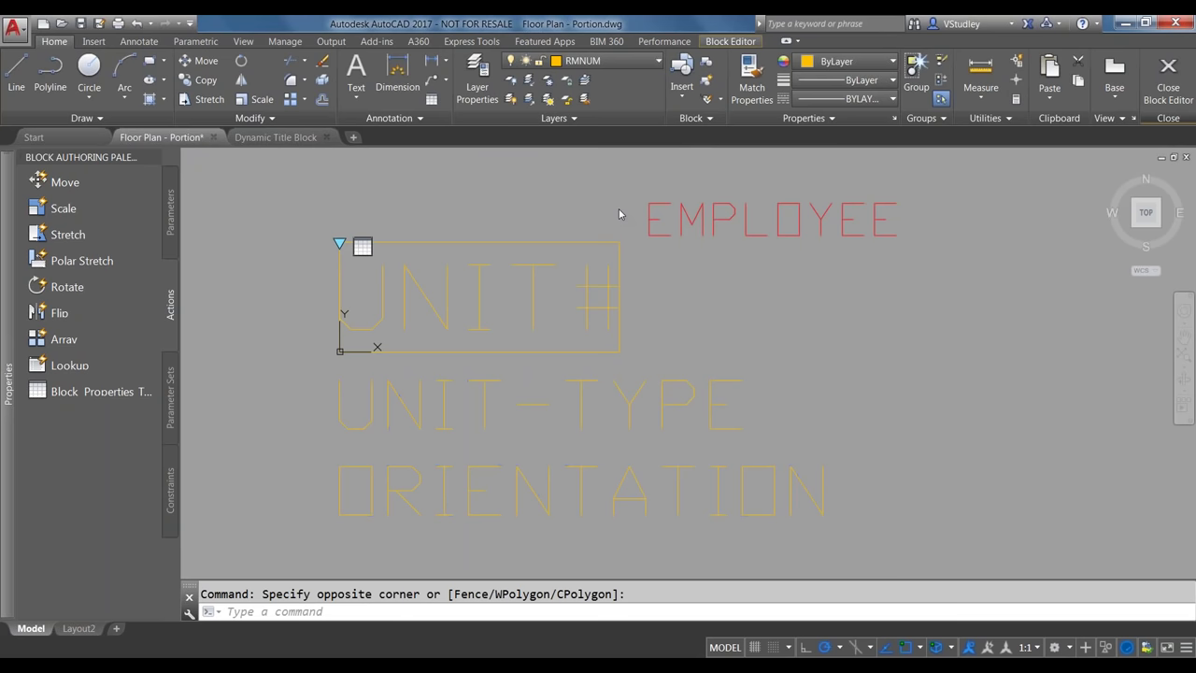
{"action": "key", "text": "Escape"}
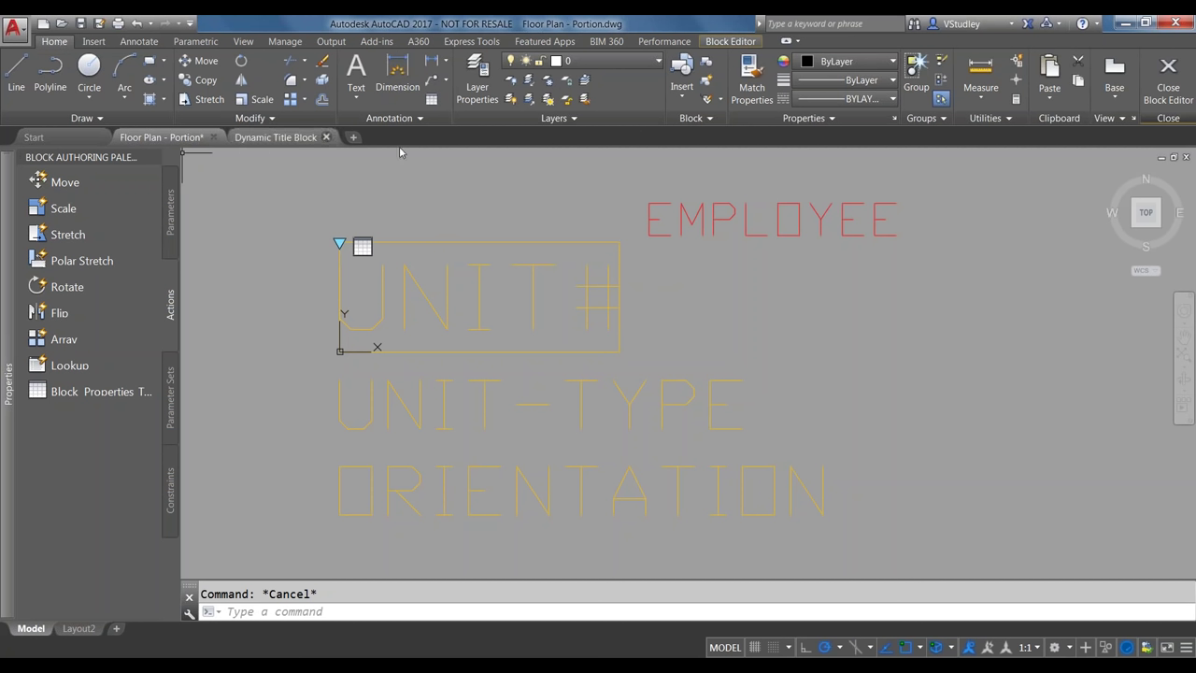
{"action": "left_click", "coordinate": [738, 42]}
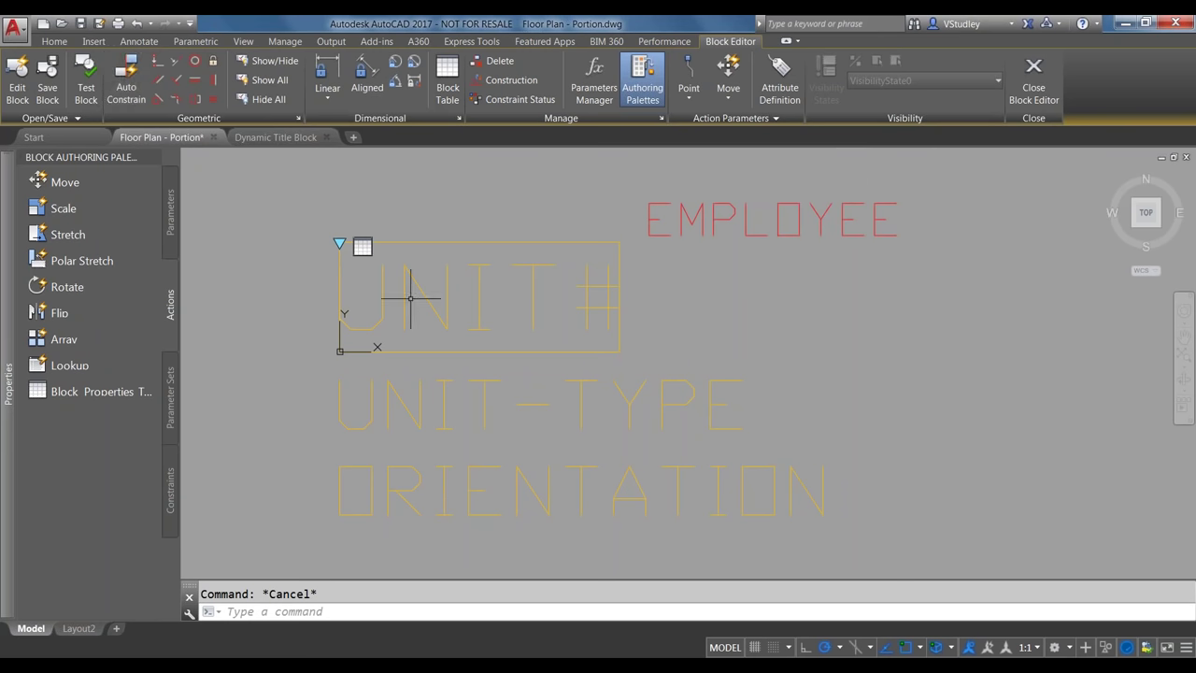
In a test block window, pick unit 6000 then 6001 from the lookup grip, then close it
{"action": "left_click", "coordinate": [86, 82]}
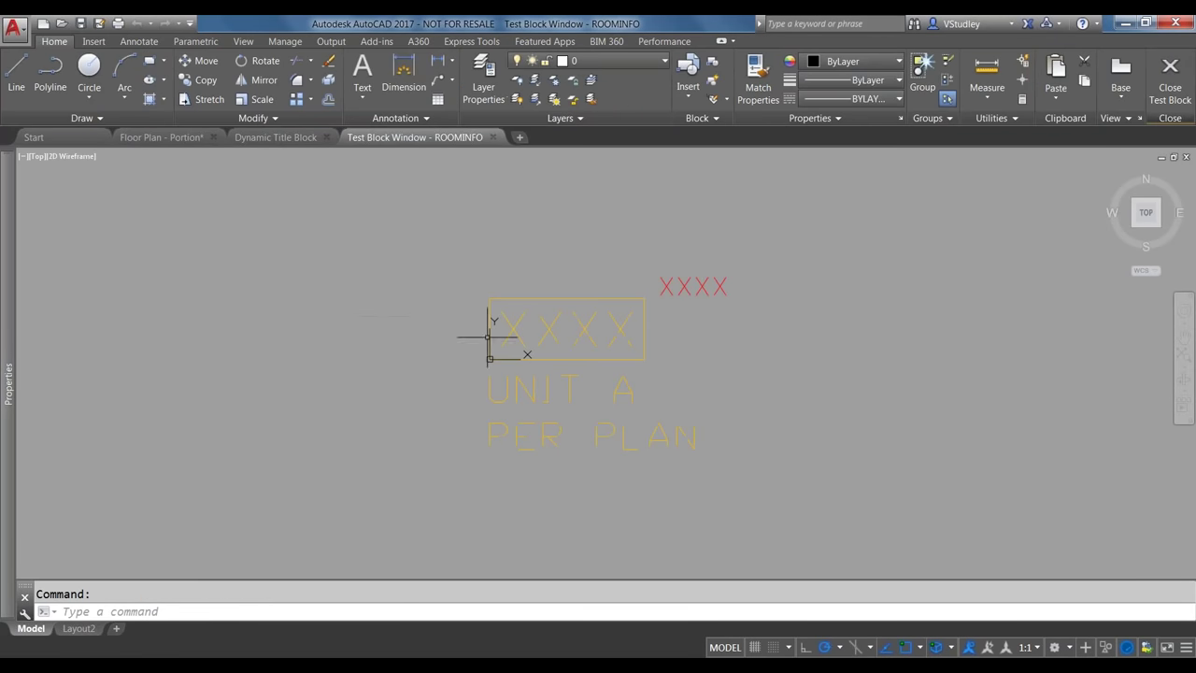
{"action": "left_click", "coordinate": [563, 344]}
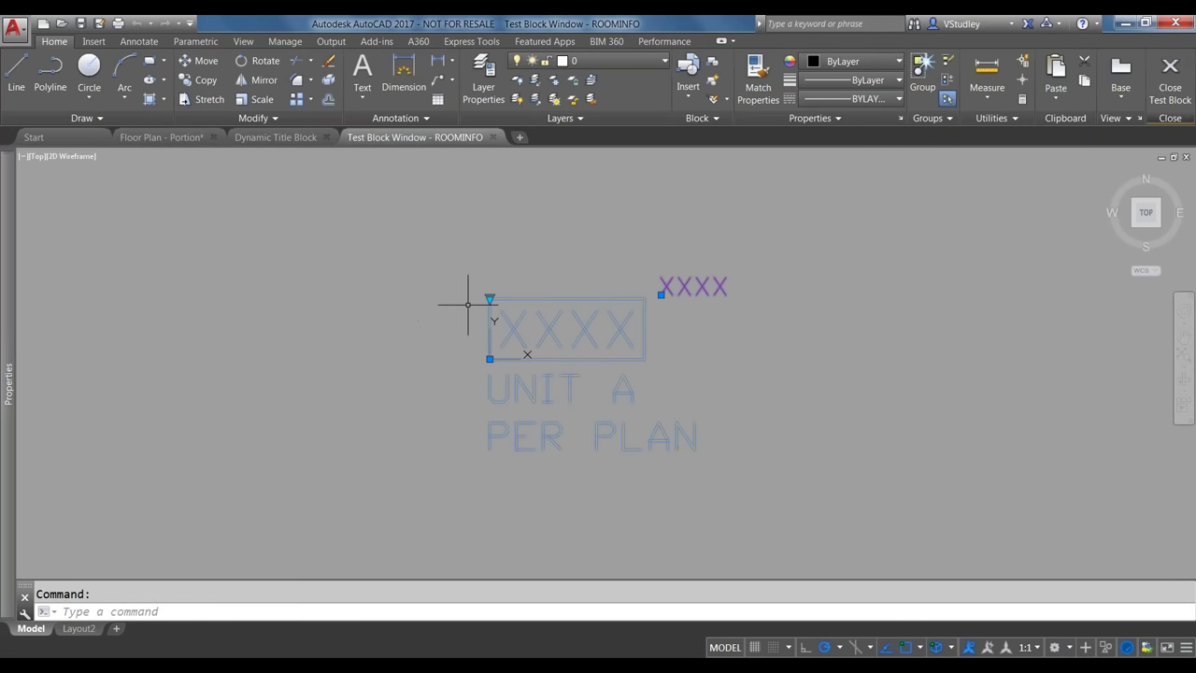
{"action": "left_click", "coordinate": [490, 298]}
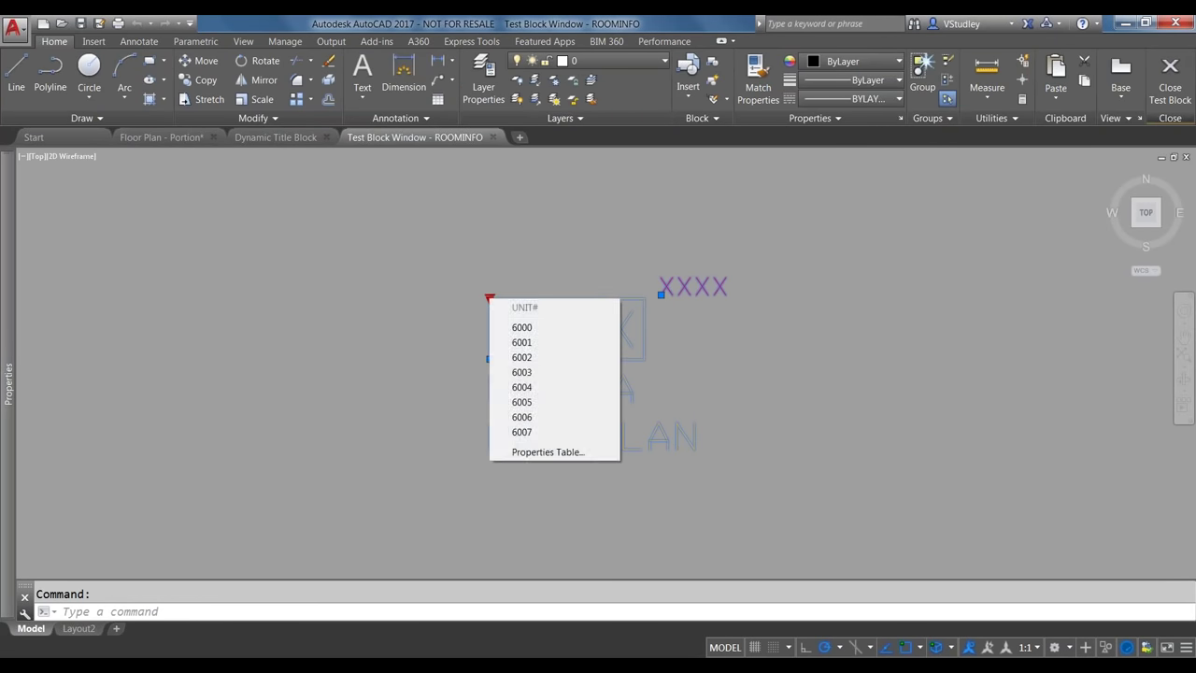
{"action": "left_click", "coordinate": [519, 328]}
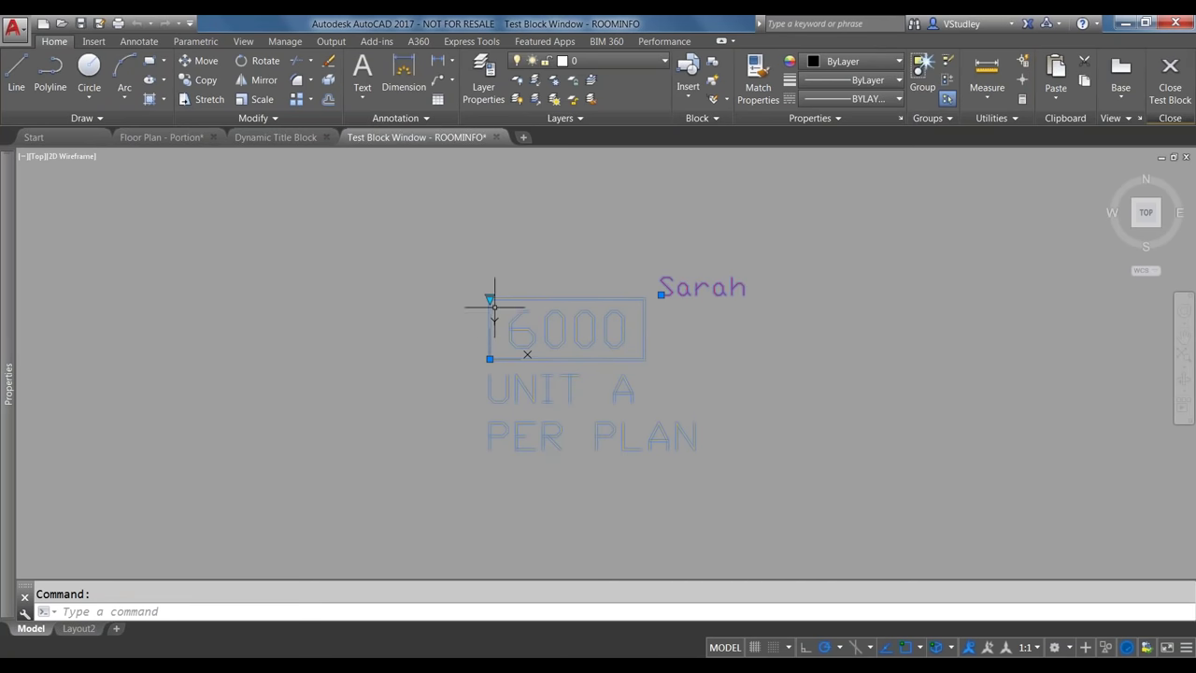
{"action": "scroll", "coordinate": [542, 436], "scroll_direction": "up", "scroll_amount": 2}
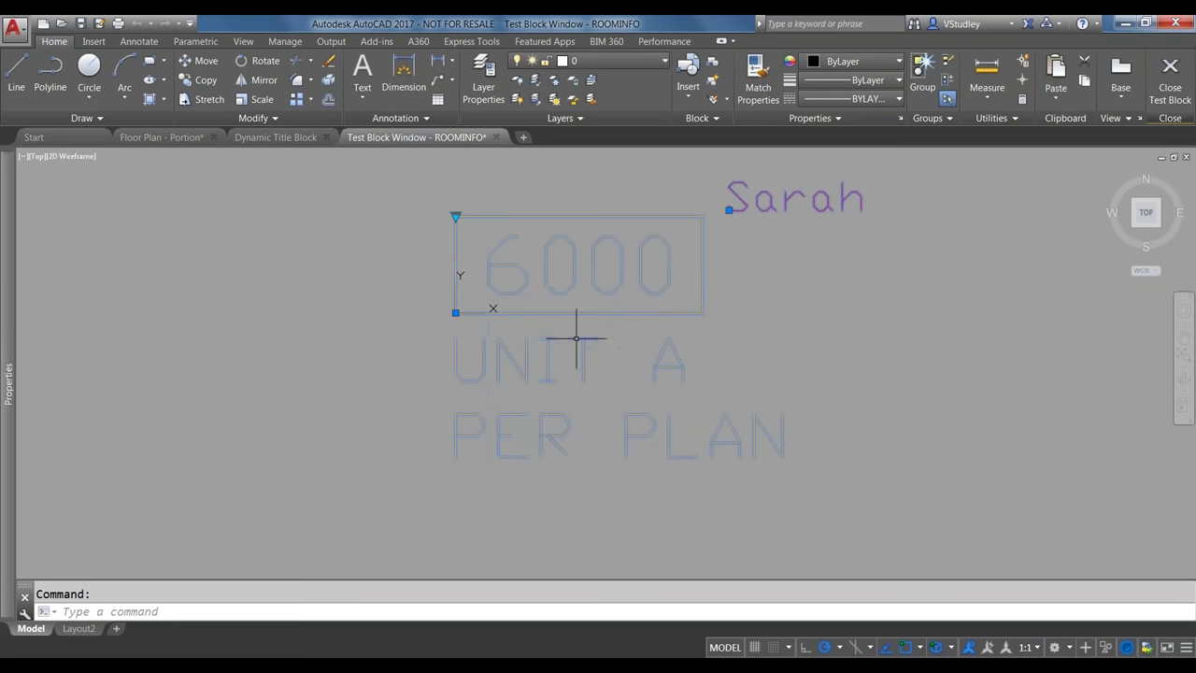
{"action": "left_click", "coordinate": [455, 214]}
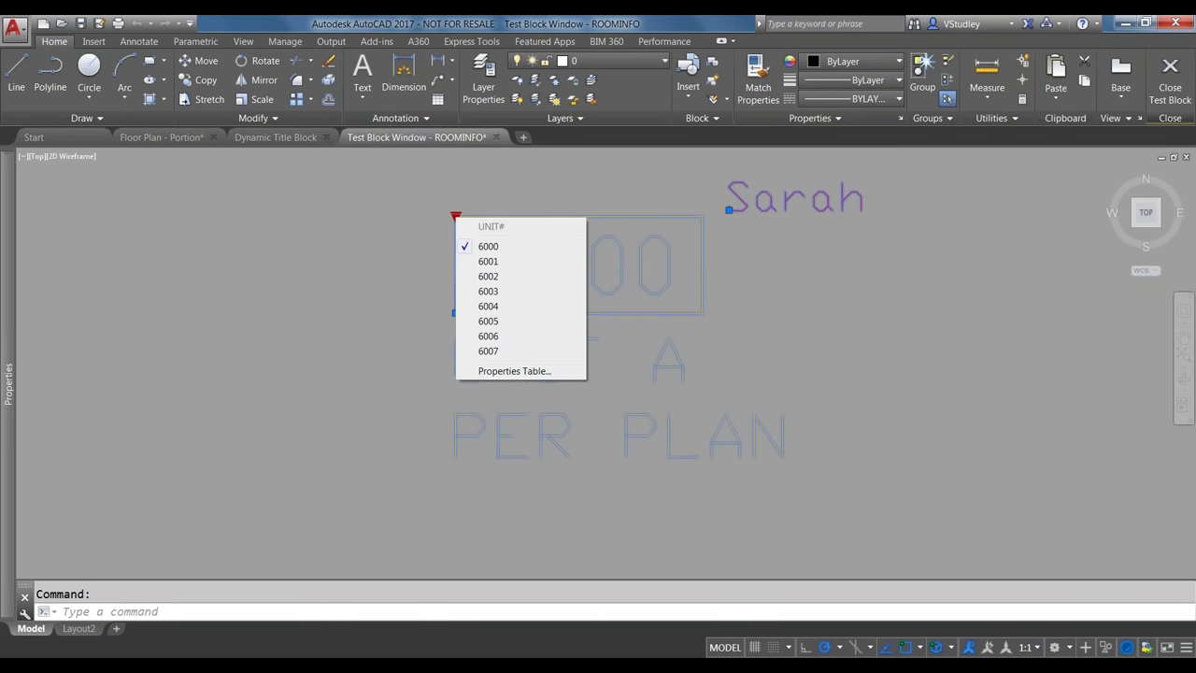
{"action": "left_click", "coordinate": [487, 262]}
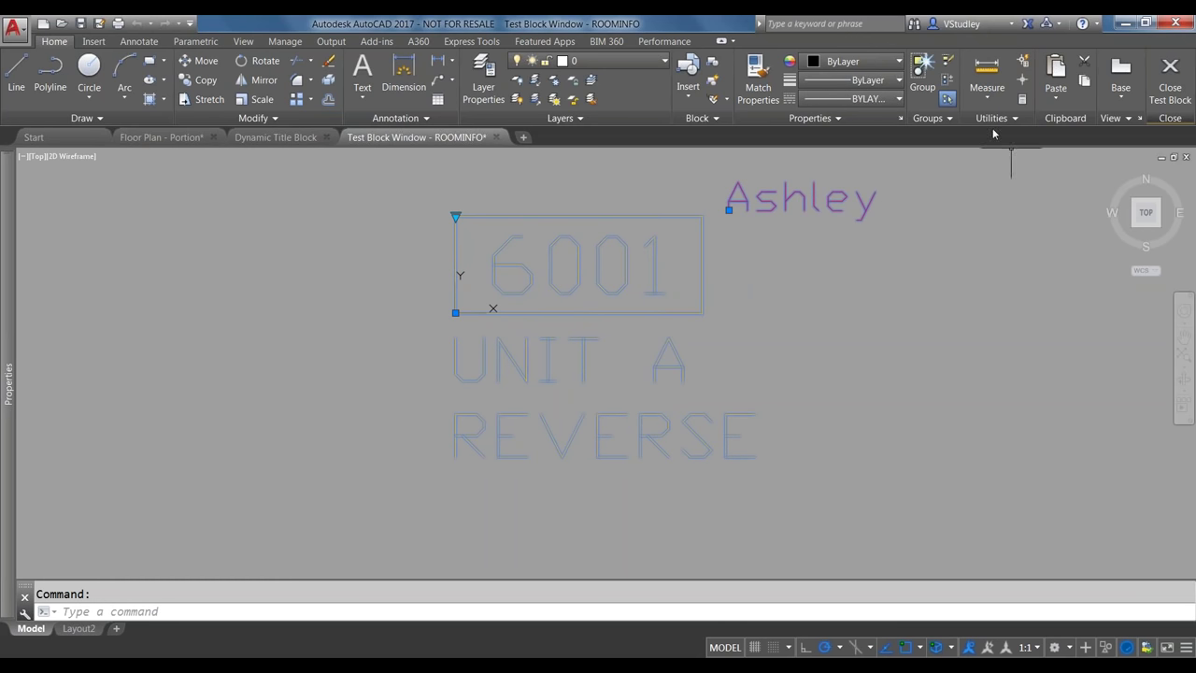
{"action": "left_click", "coordinate": [7, 182]}
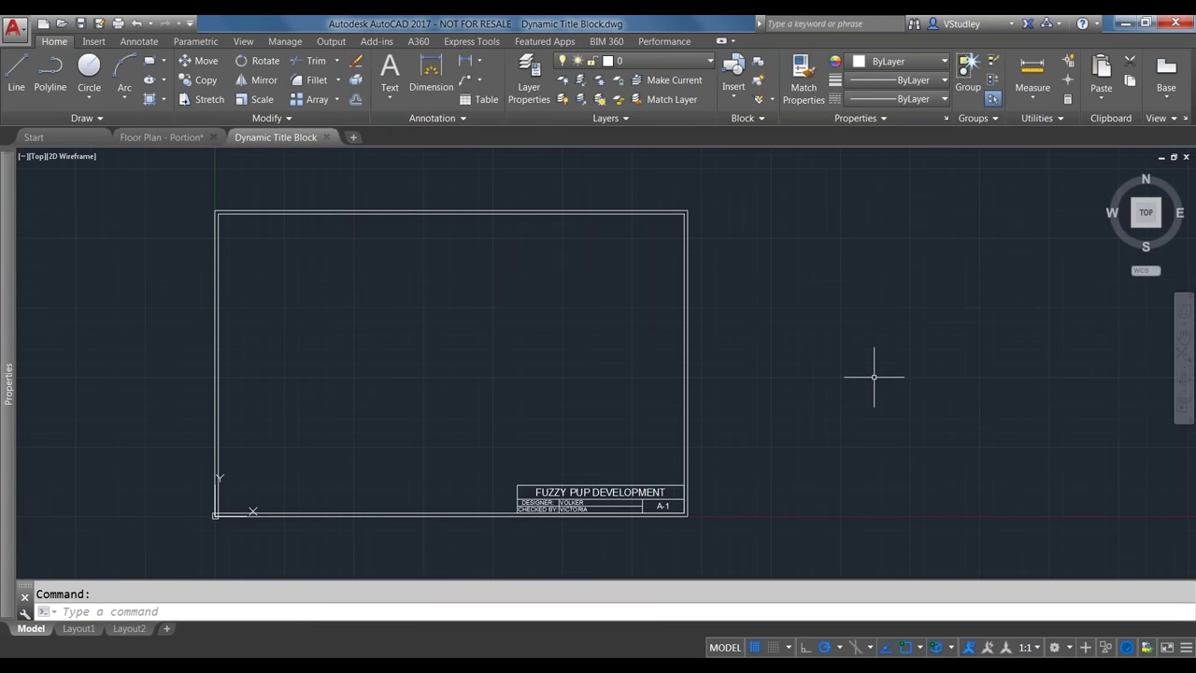
From the Floor Plan - Portion tab, close the Block Editor, saving changes to ROOMINFO
{"action": "left_click", "coordinate": [156, 137]}
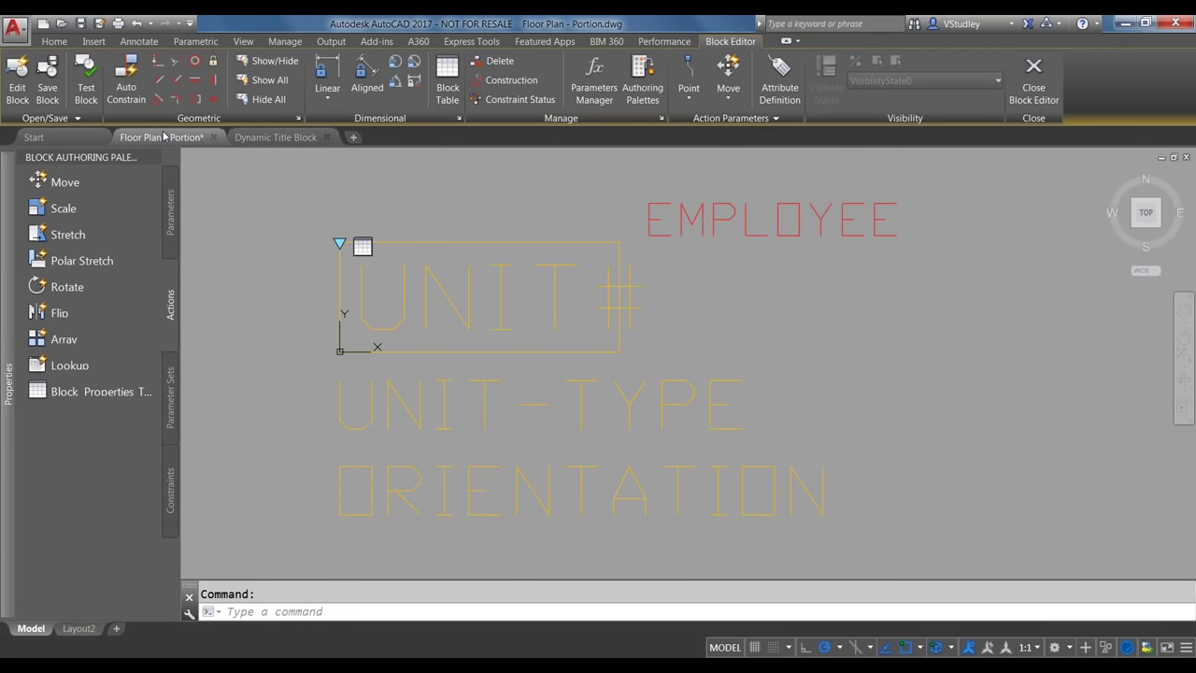
{"action": "left_click", "coordinate": [1031, 82]}
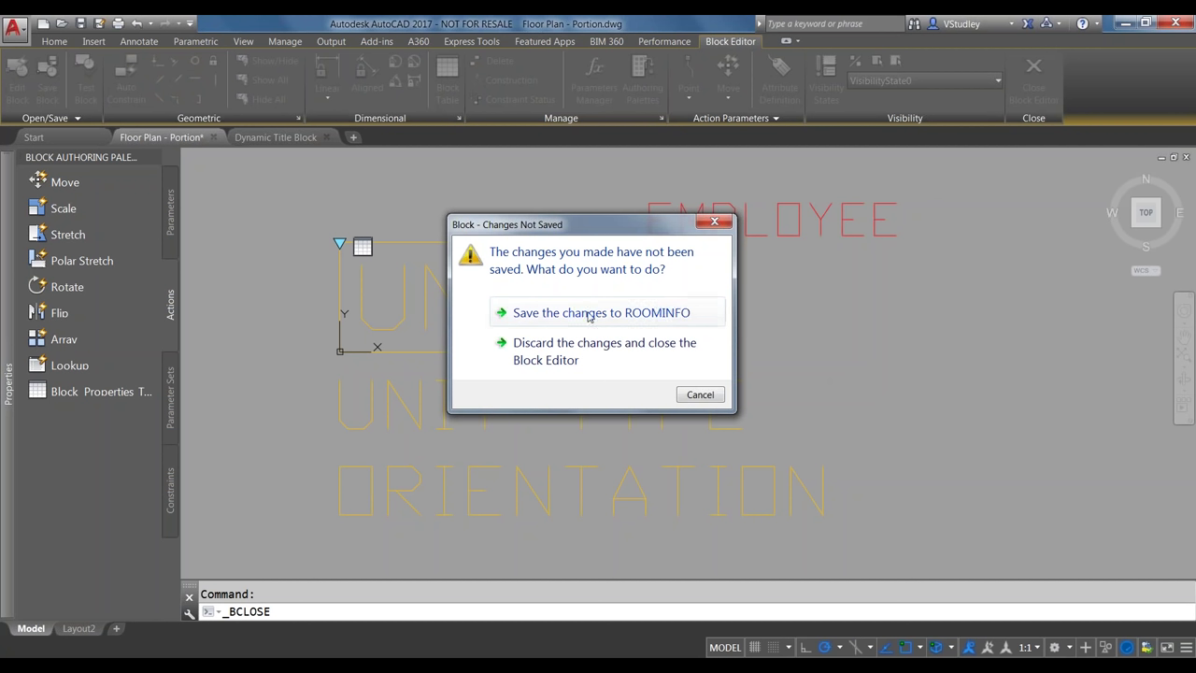
{"action": "left_click", "coordinate": [589, 313]}
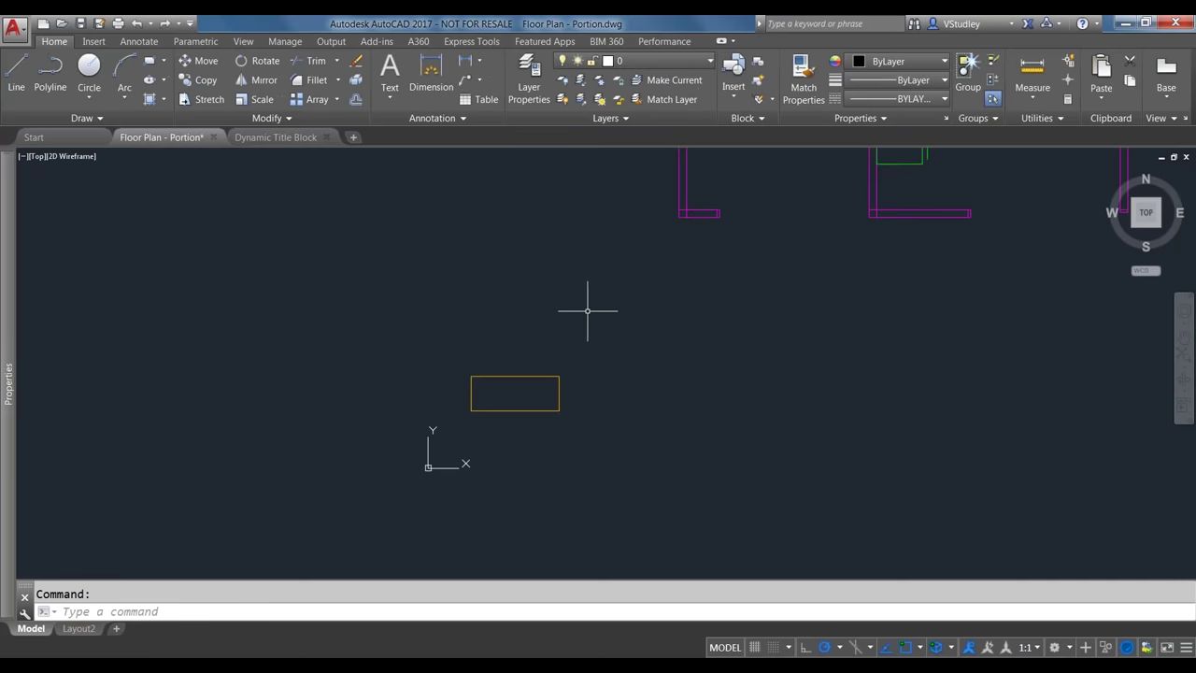
Insert ROOMINFO with the I command into the first cubicle, keeping default XXXX, UNIT A, PER PLAN
{"action": "scroll", "coordinate": [395, 402], "scroll_direction": "down", "scroll_amount": 2}
{"action": "left_click", "coordinate": [541, 443]}
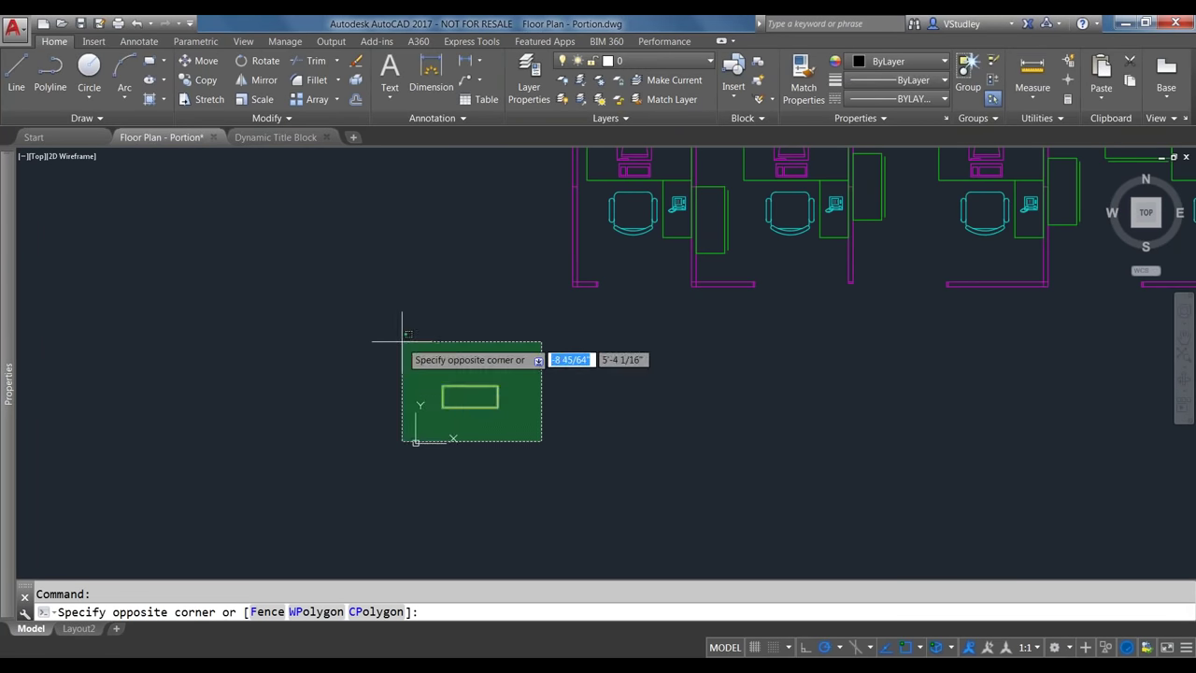
{"action": "left_click", "coordinate": [403, 338]}
{"action": "key", "text": "Escape"}
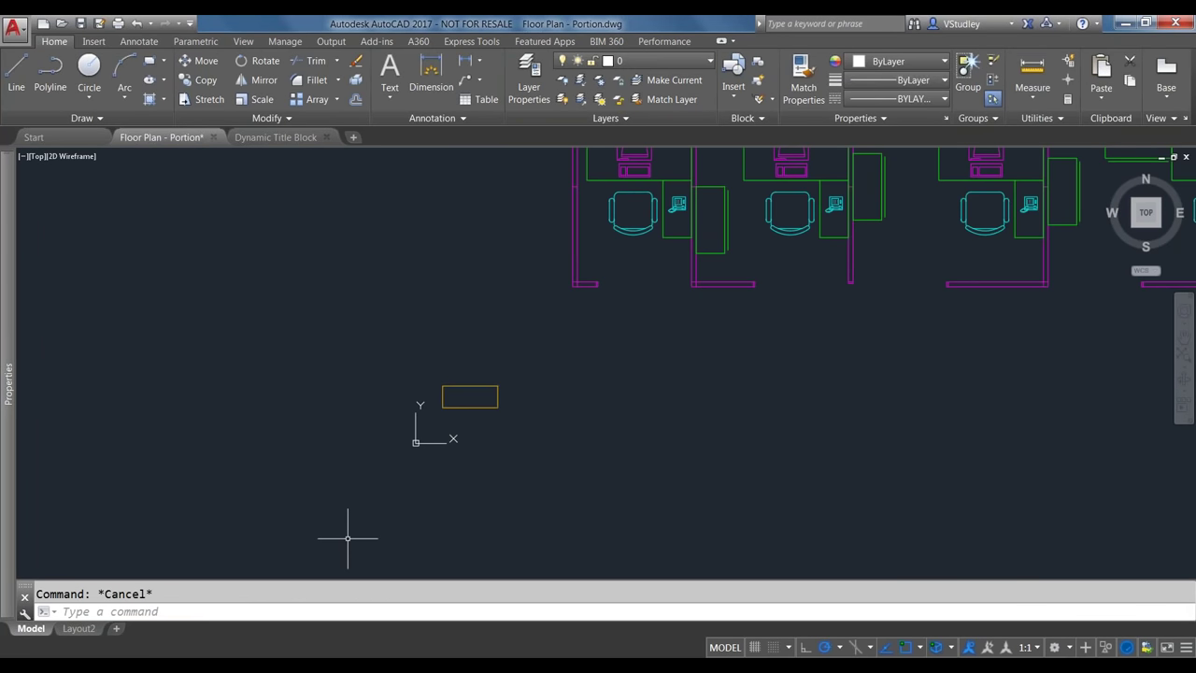
{"action": "type", "text": "I"}
{"action": "key", "text": "Return"}
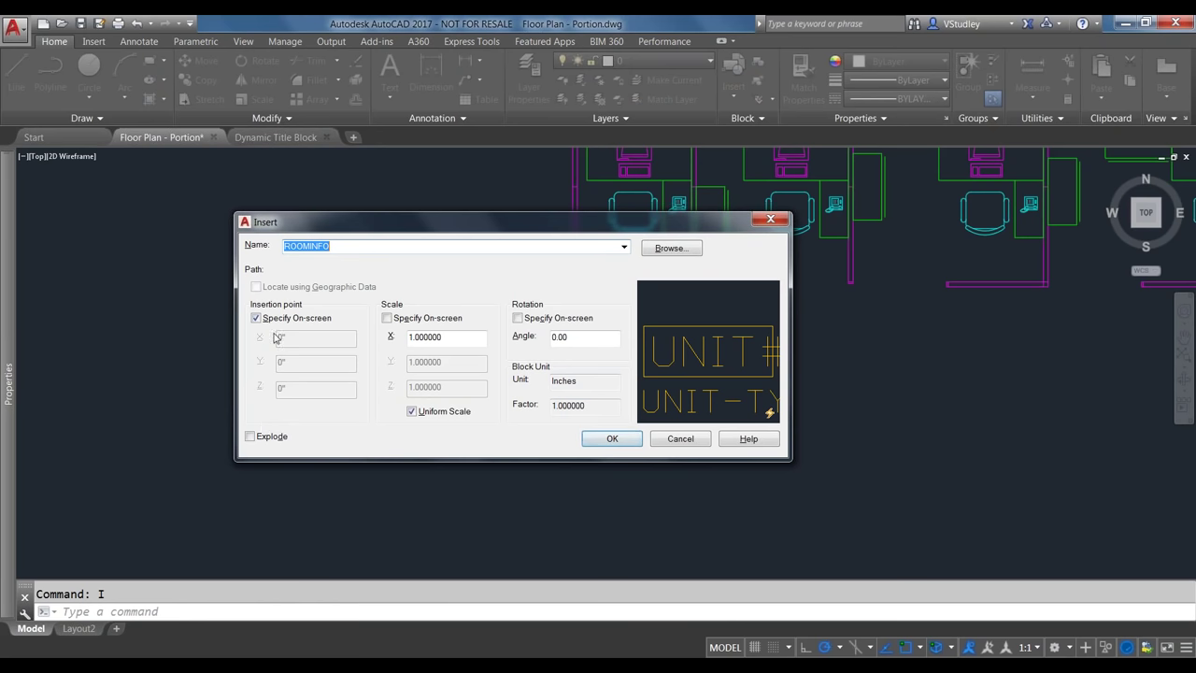
{"action": "left_click", "coordinate": [602, 443]}
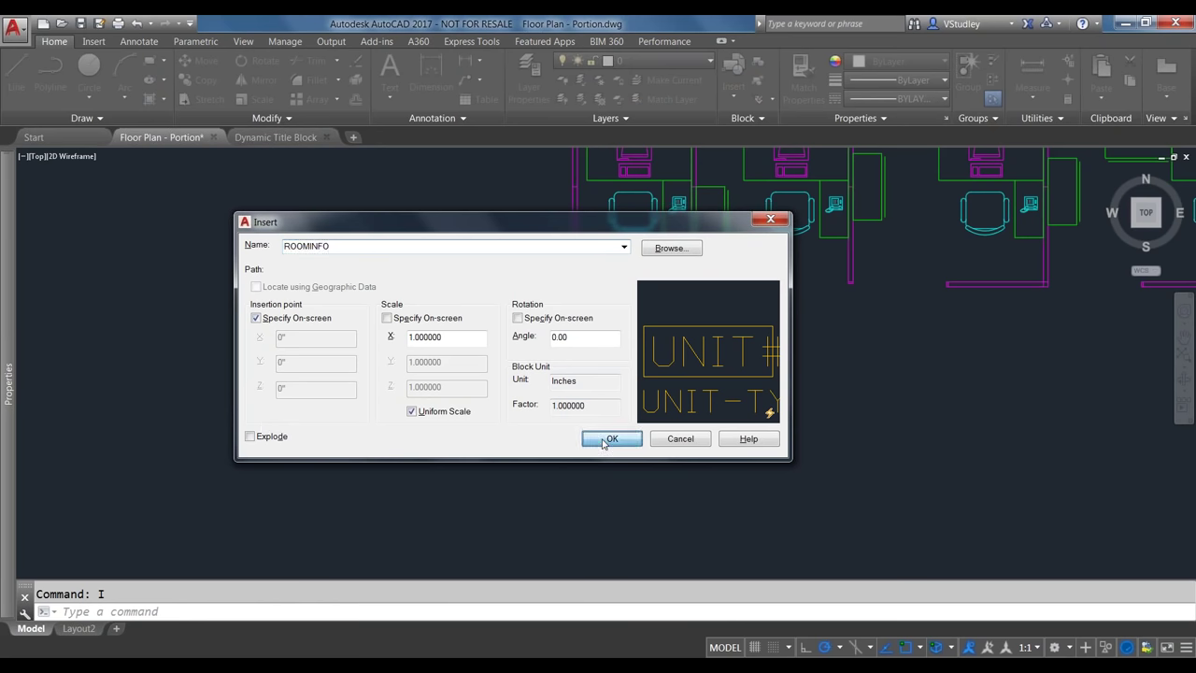
{"action": "scroll", "coordinate": [645, 290], "scroll_direction": "up", "scroll_amount": 2}
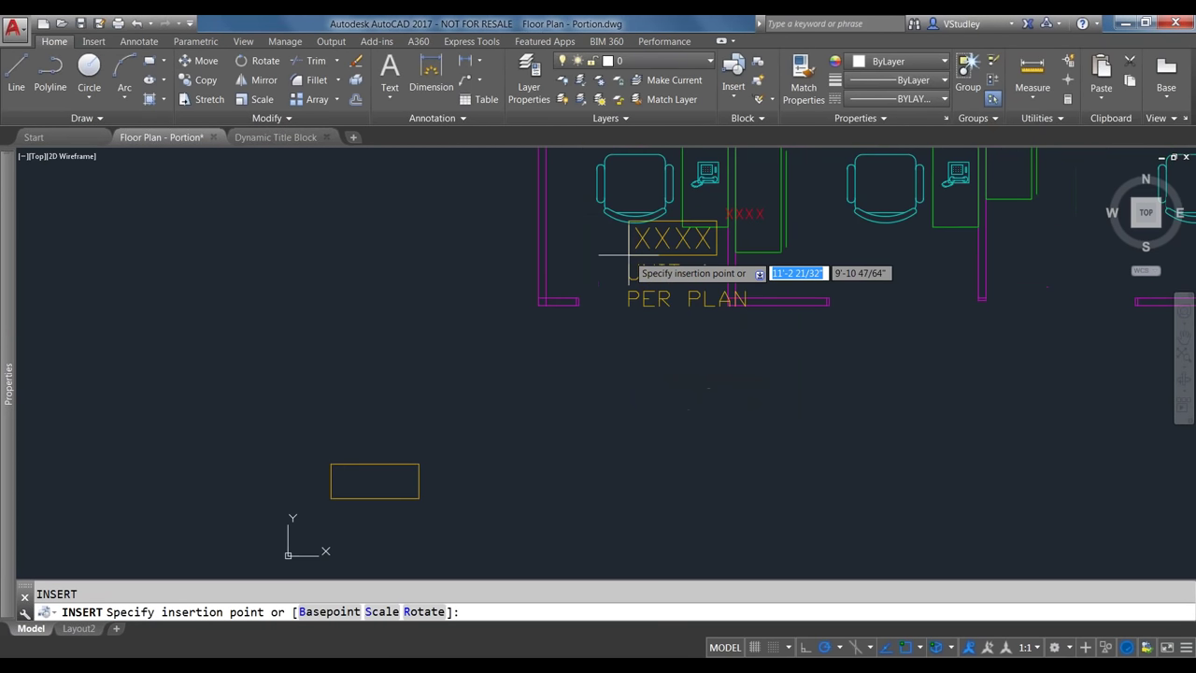
{"action": "scroll", "coordinate": [587, 284], "scroll_direction": "up", "scroll_amount": 2}
{"action": "left_click", "coordinate": [587, 284]}
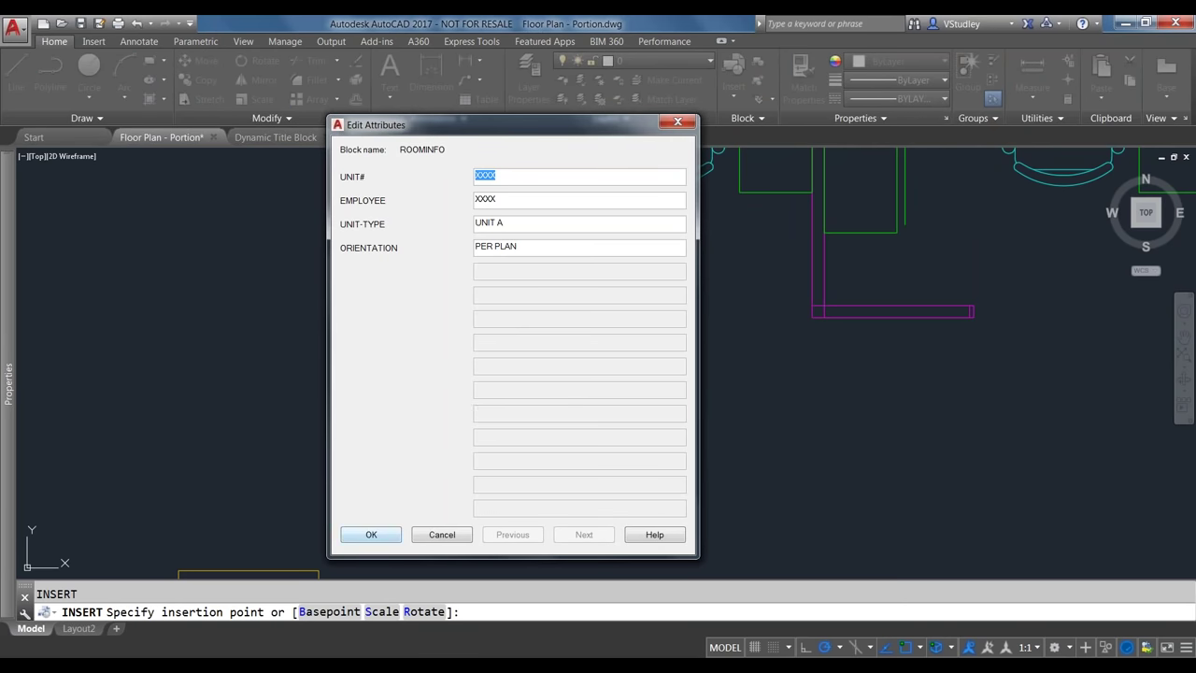
{"action": "left_click", "coordinate": [372, 534]}
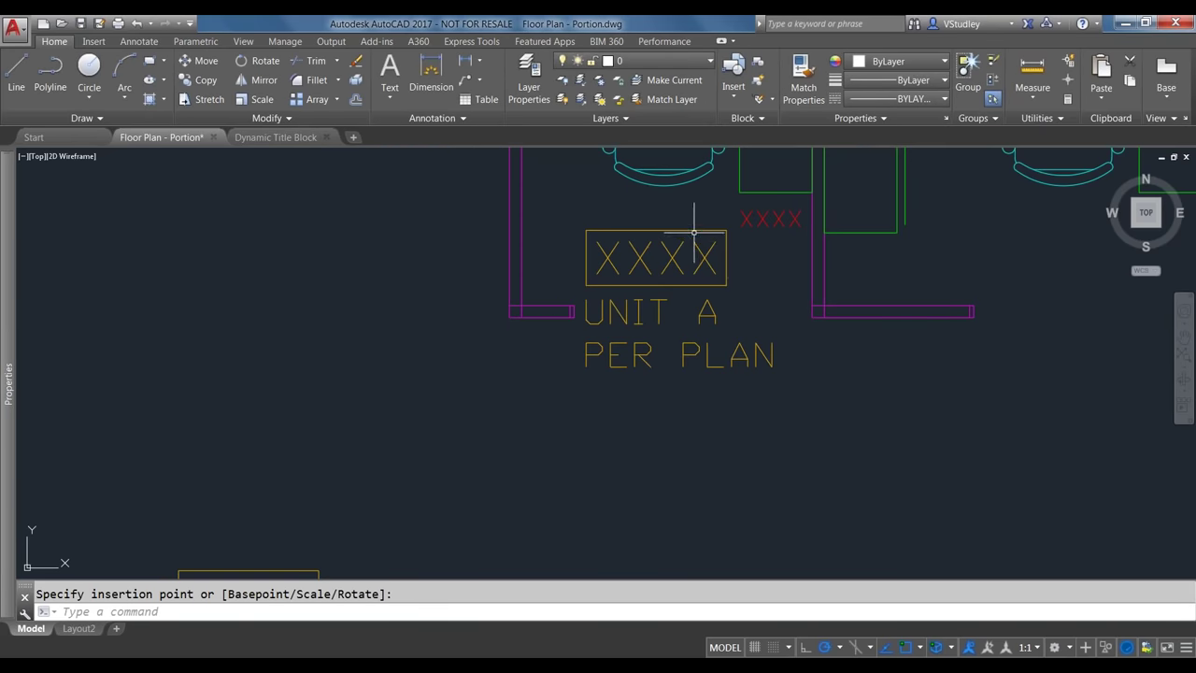
Copy the ROOMINFO block into the cubicle directly above it
{"action": "type", "text": "co"}
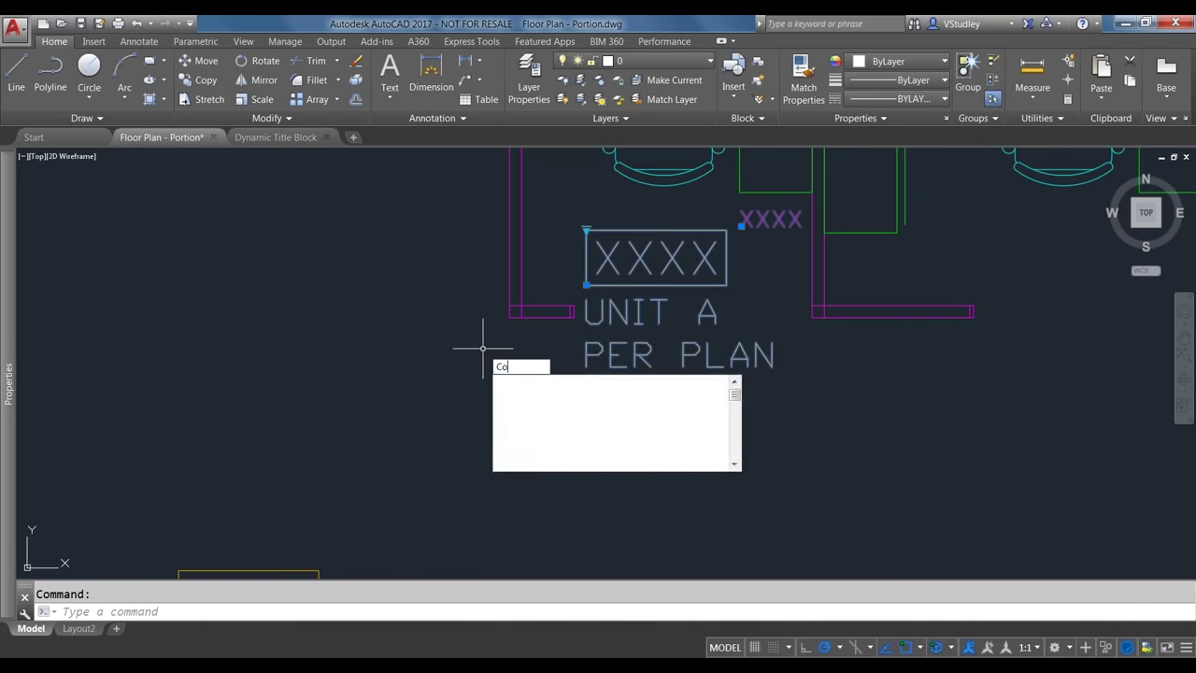
{"action": "key", "text": "Return"}
{"action": "scroll", "coordinate": [548, 431], "scroll_direction": "down", "scroll_amount": 3}
{"action": "left_click", "coordinate": [517, 446]}
{"action": "scroll", "coordinate": [516, 443], "scroll_direction": "down", "scroll_amount": 2}
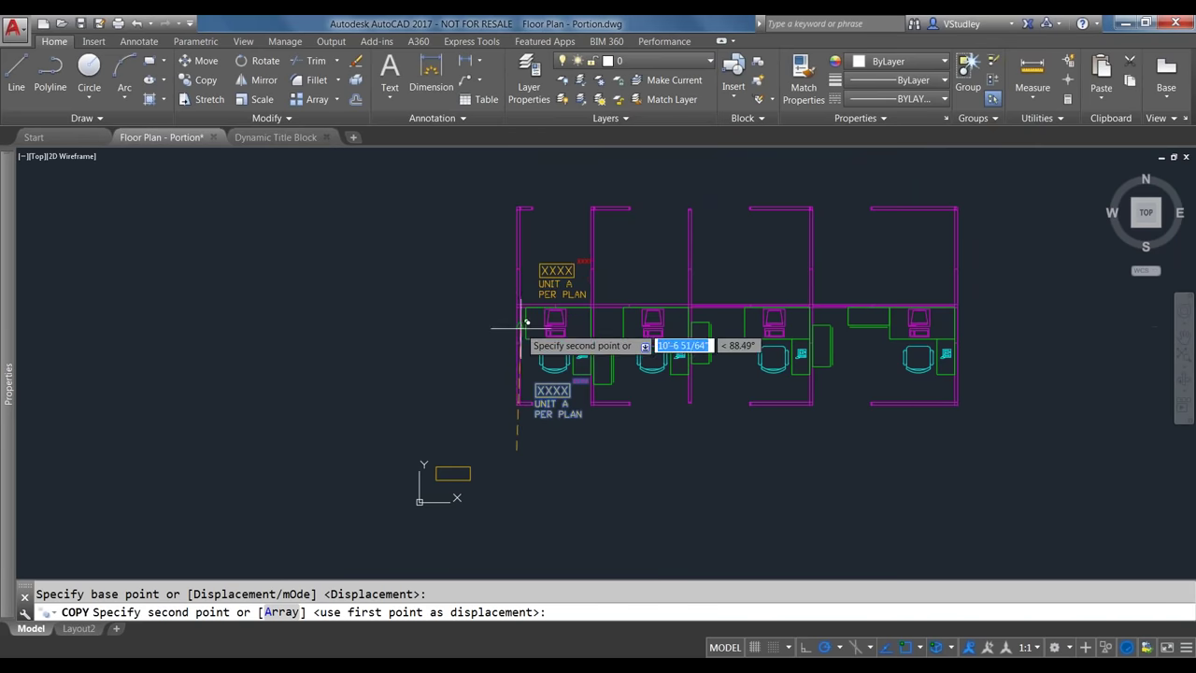
{"action": "scroll", "coordinate": [516, 307], "scroll_direction": "up", "scroll_amount": 3}
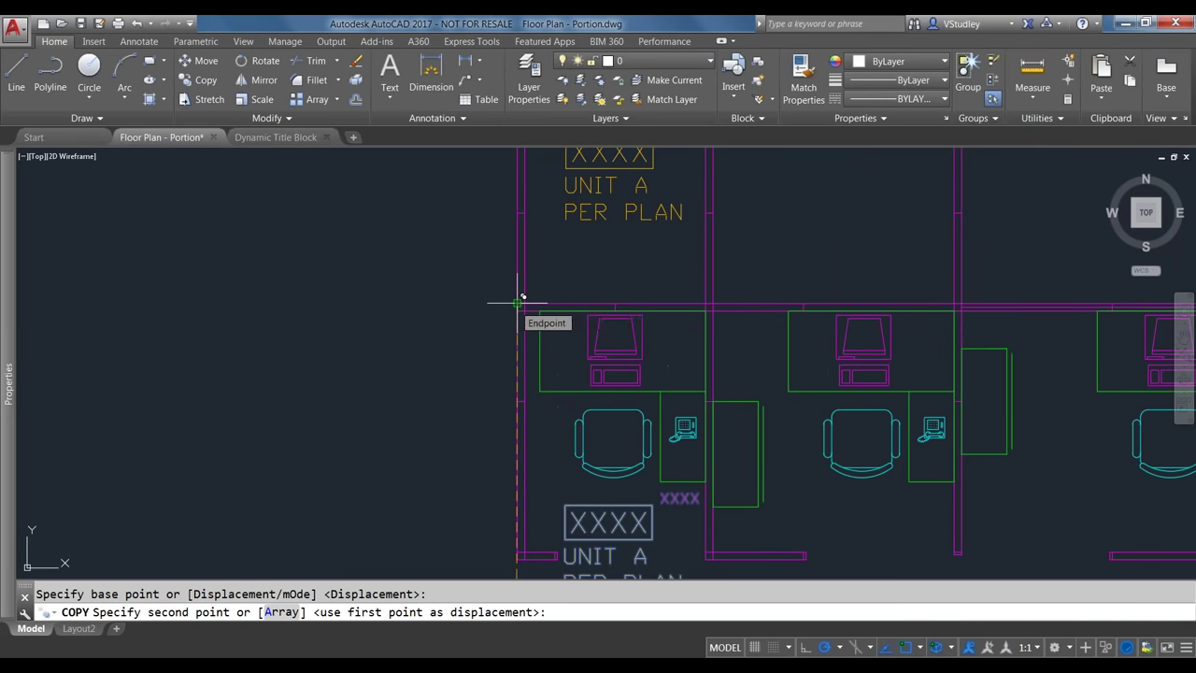
{"action": "left_click", "coordinate": [517, 307]}
{"action": "scroll", "coordinate": [517, 306], "scroll_direction": "down", "scroll_amount": 3}
{"action": "key", "text": "Return"}
Copy both ROOMINFO labels across to the second, third and fourth cubicle columns
{"action": "left_click", "coordinate": [593, 432]}
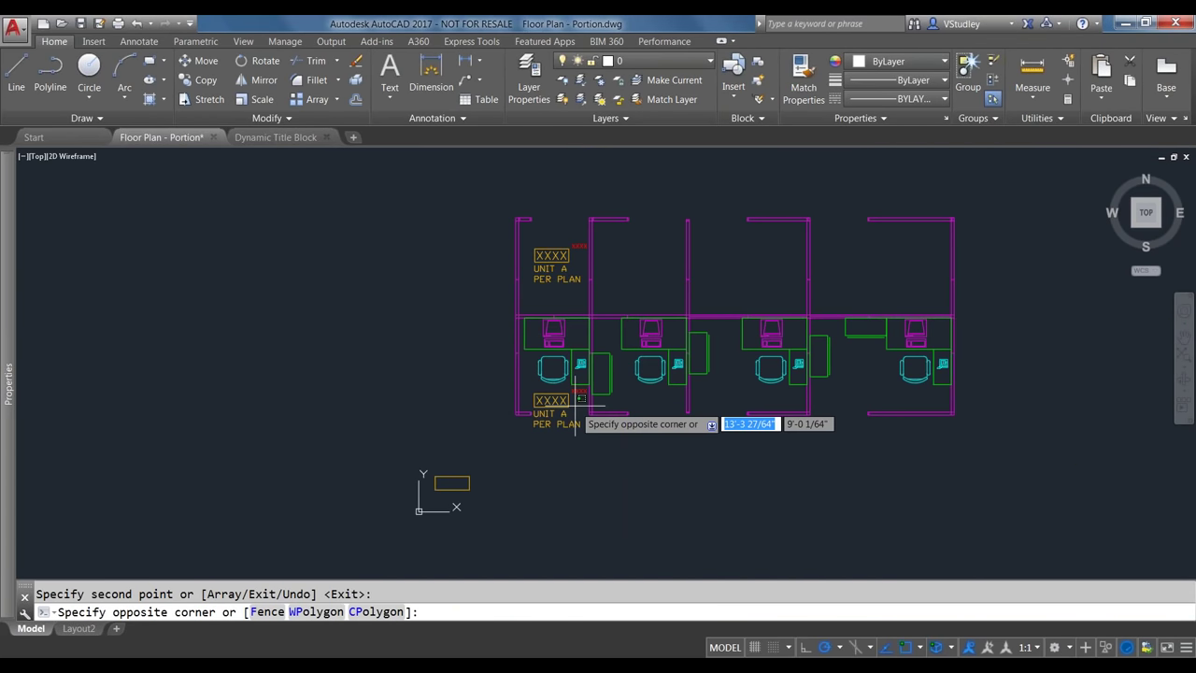
{"action": "left_click", "coordinate": [564, 388]}
{"action": "left_click", "coordinate": [551, 255]}
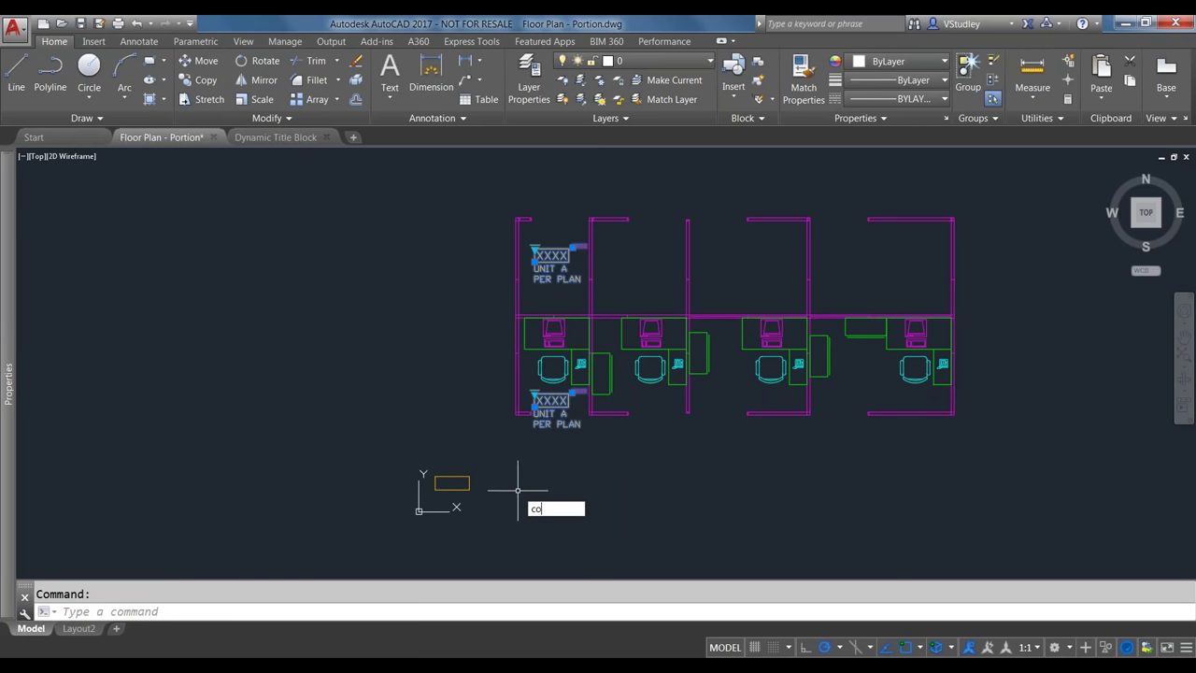
{"action": "type", "text": "co"}
{"action": "key", "text": "Return"}
{"action": "left_click", "coordinate": [599, 490]}
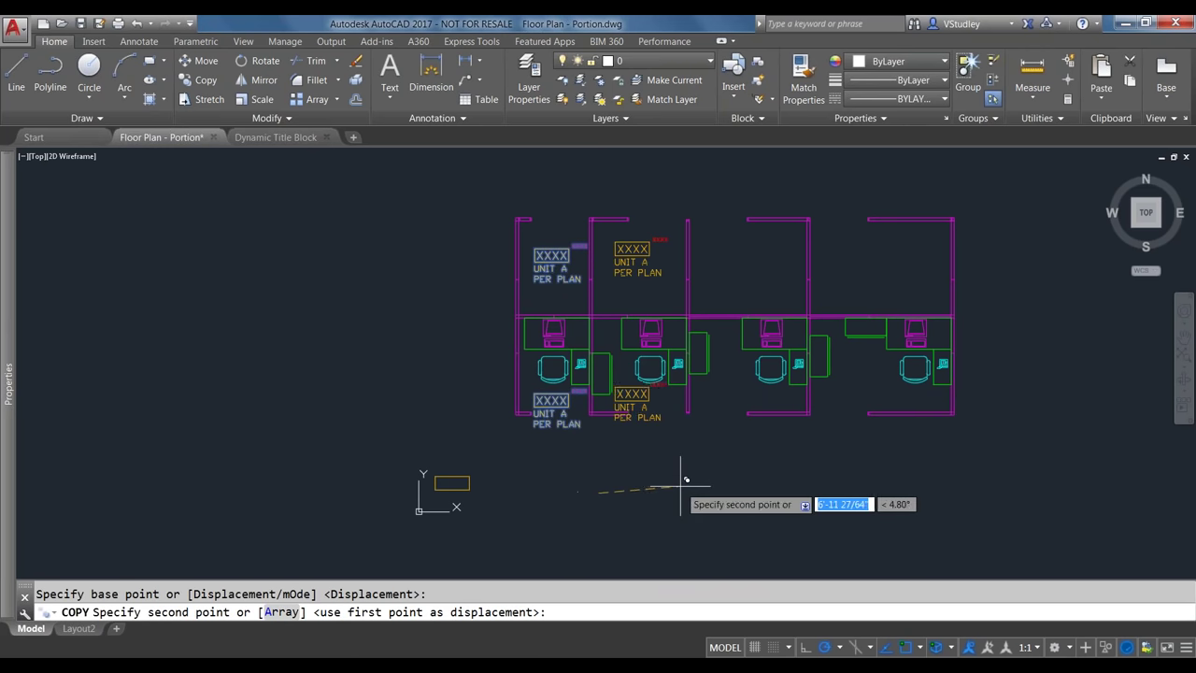
{"action": "left_click", "coordinate": [694, 491]}
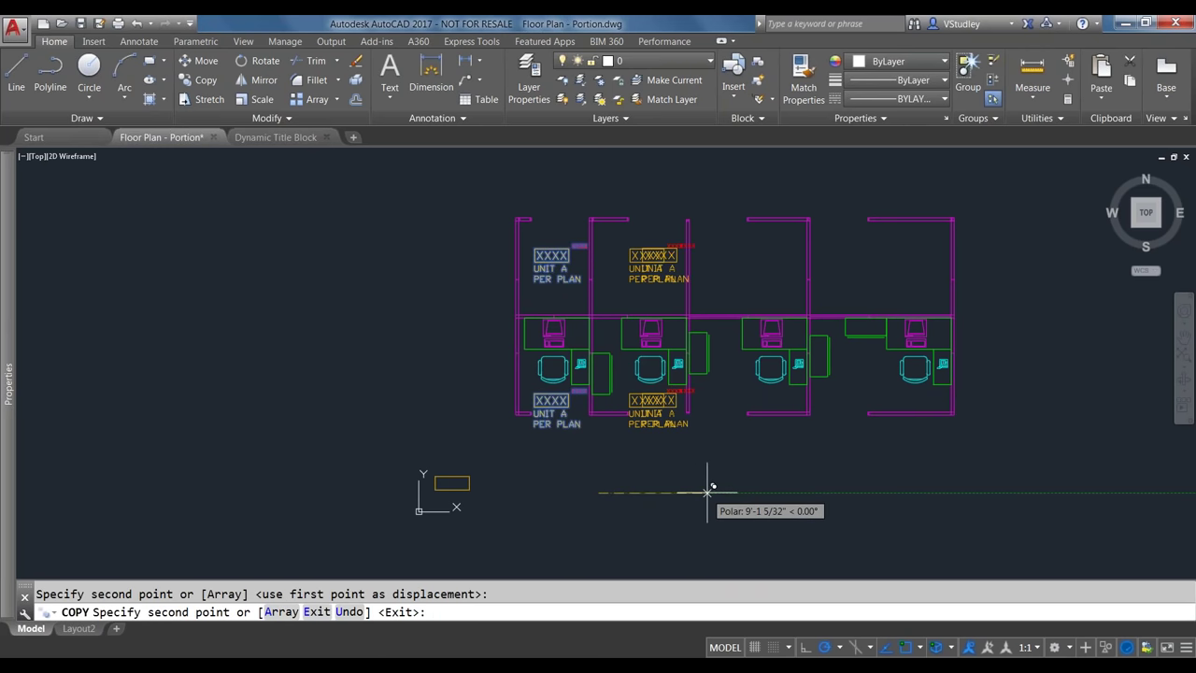
{"action": "left_click", "coordinate": [763, 491]}
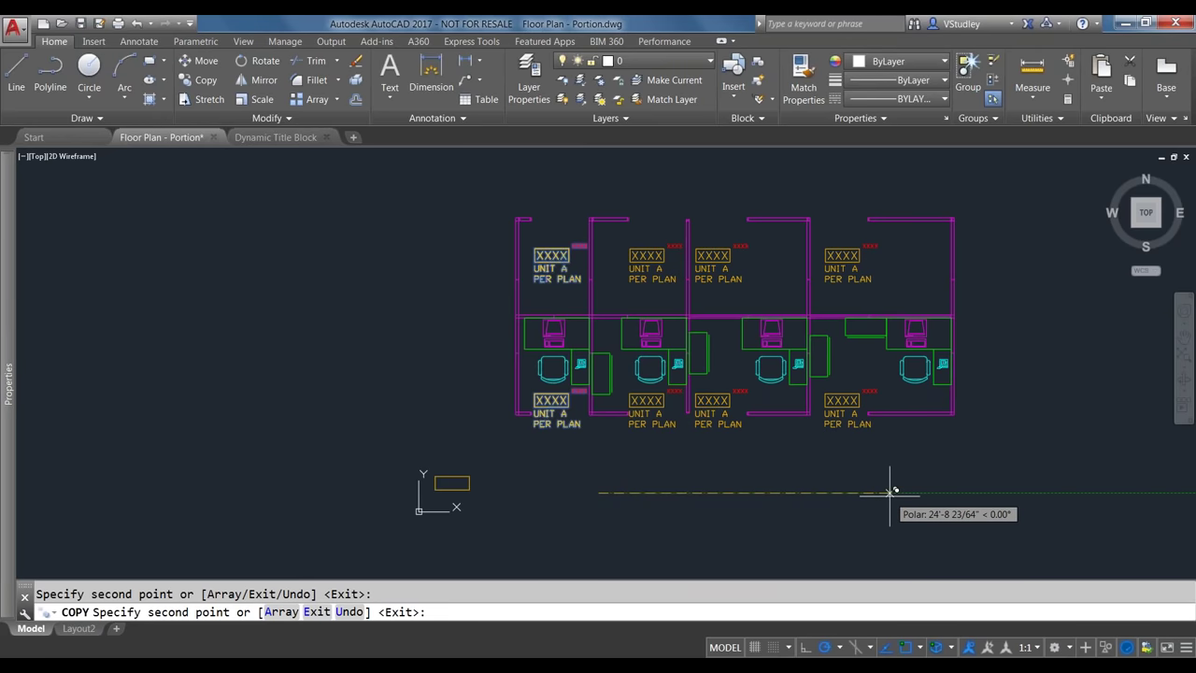
{"action": "left_click", "coordinate": [889, 491]}
{"action": "key", "text": "Return"}
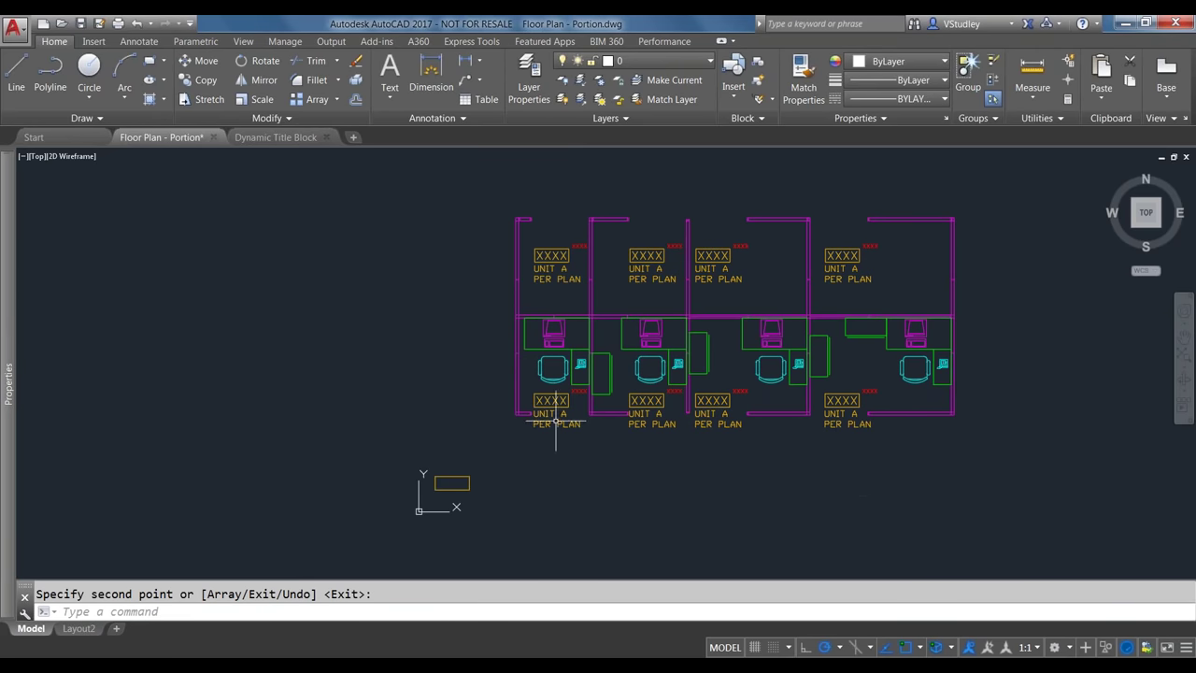
Set the lower-left label to unit 6000 and the upper-left label to 6001 via the lookup grips
{"action": "scroll", "coordinate": [556, 411], "scroll_direction": "up", "scroll_amount": 4}
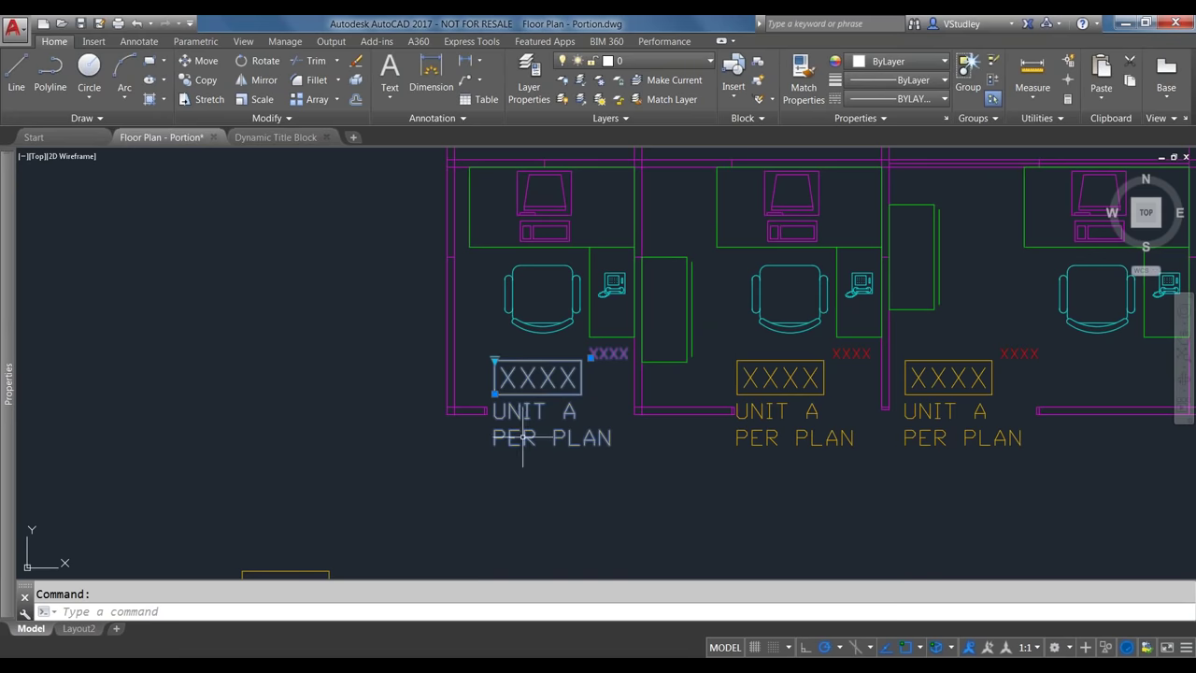
{"action": "scroll", "coordinate": [501, 421], "scroll_direction": "up", "scroll_amount": 2}
{"action": "scroll", "coordinate": [497, 419], "scroll_direction": "up", "scroll_amount": 2}
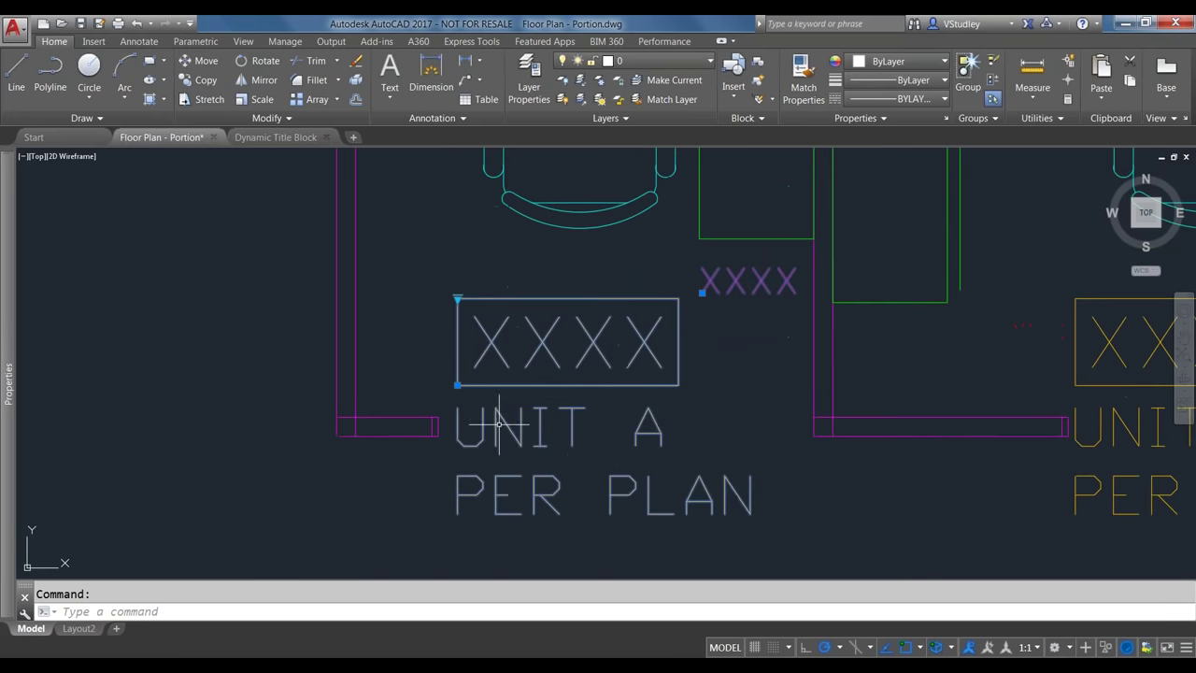
{"action": "left_click", "coordinate": [457, 297]}
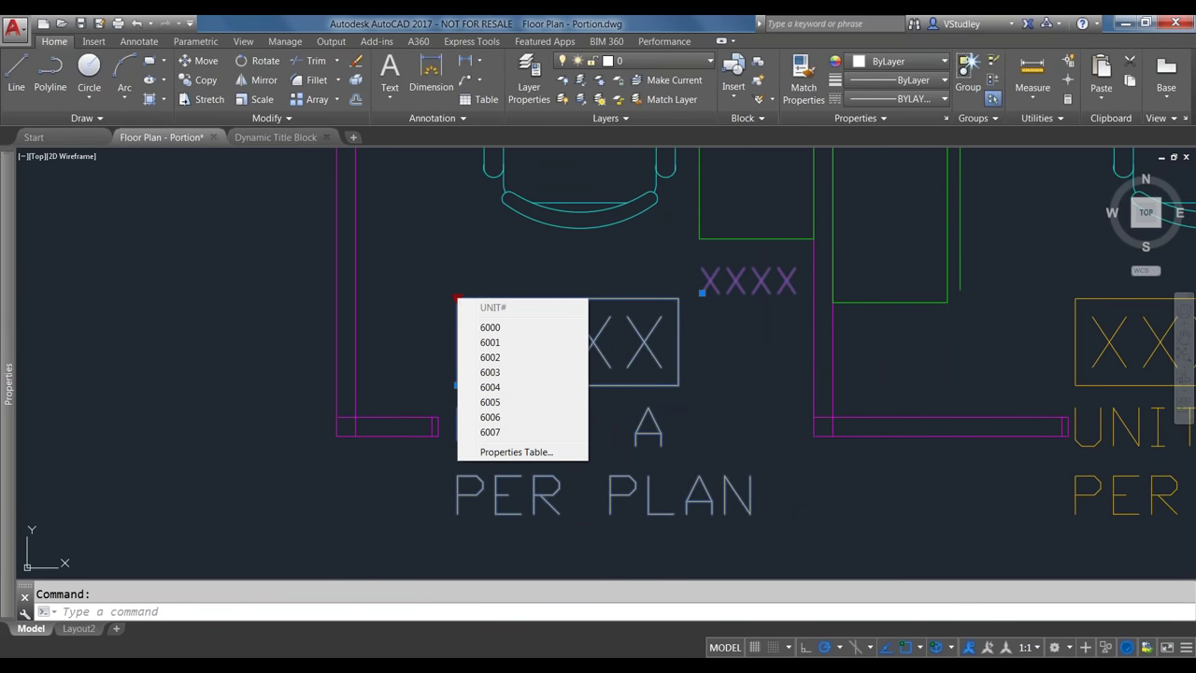
{"action": "left_click", "coordinate": [489, 327]}
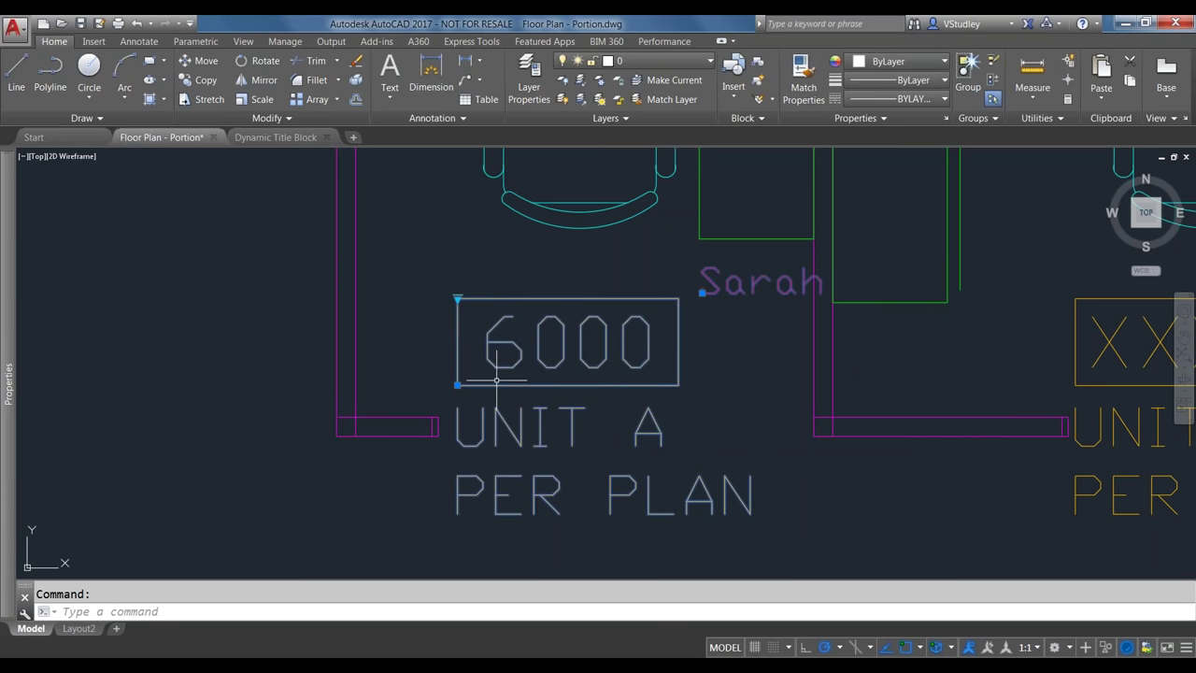
{"action": "scroll", "coordinate": [472, 295], "scroll_direction": "down", "scroll_amount": 3}
{"action": "scroll", "coordinate": [548, 548], "scroll_direction": "down", "scroll_amount": 2}
{"action": "scroll", "coordinate": [530, 217], "scroll_direction": "up", "scroll_amount": 4}
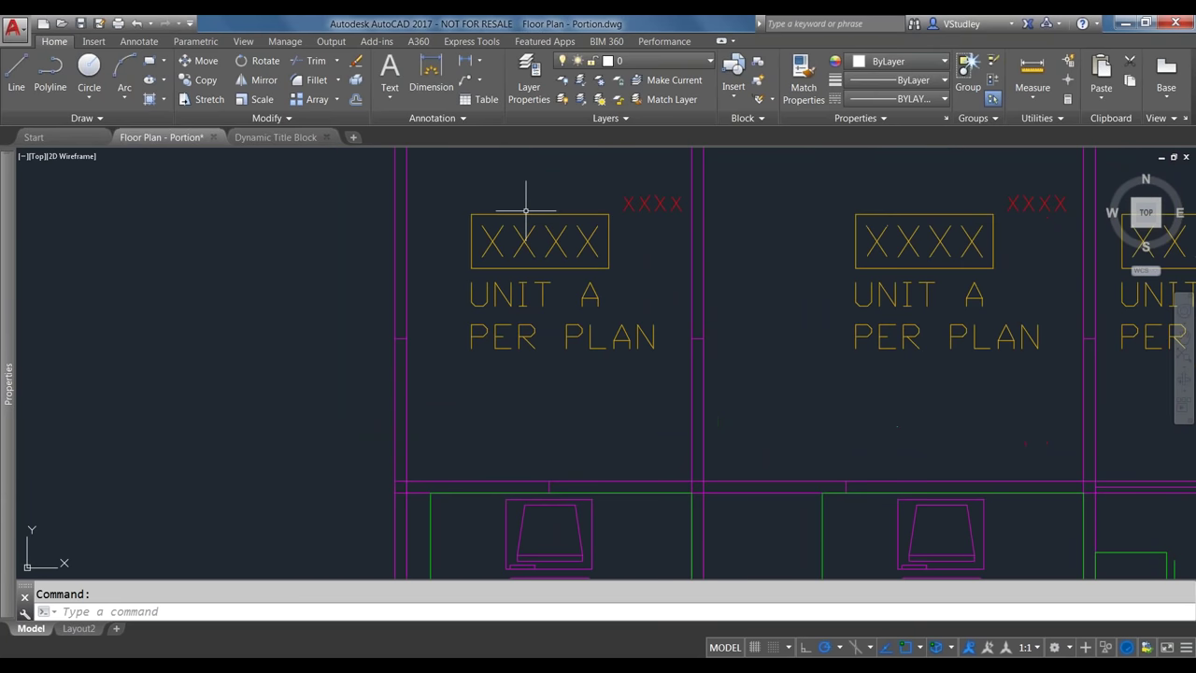
{"action": "left_click", "coordinate": [529, 213]}
{"action": "left_click", "coordinate": [472, 214]}
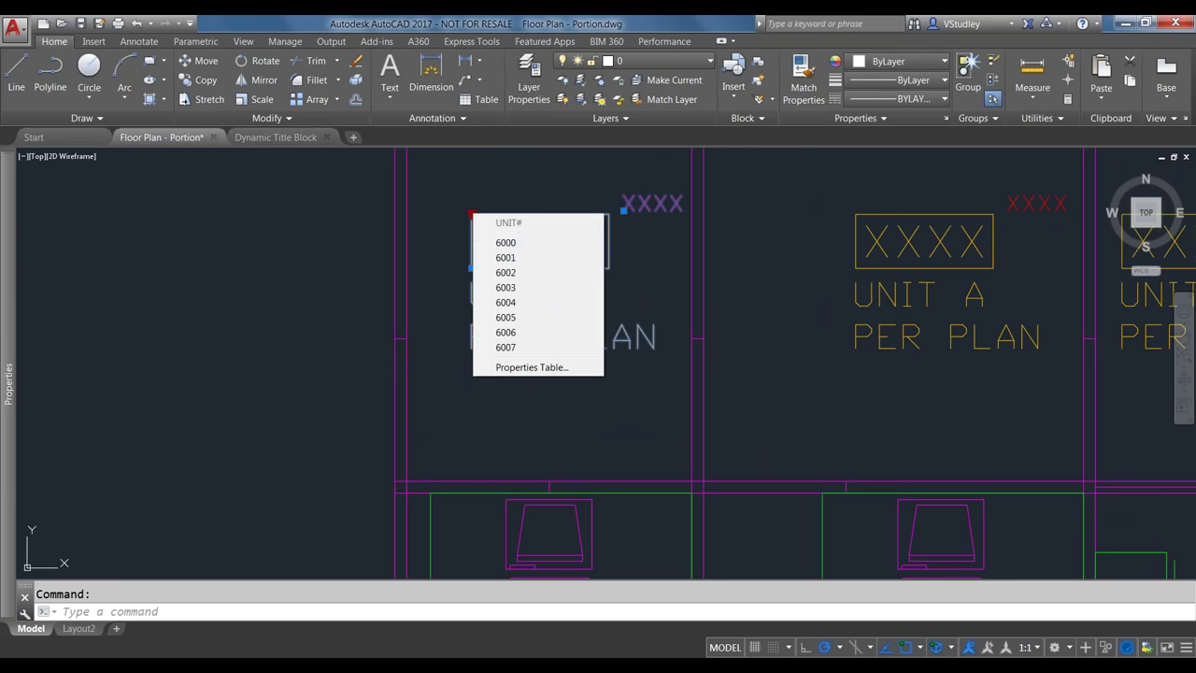
{"action": "left_click", "coordinate": [506, 257]}
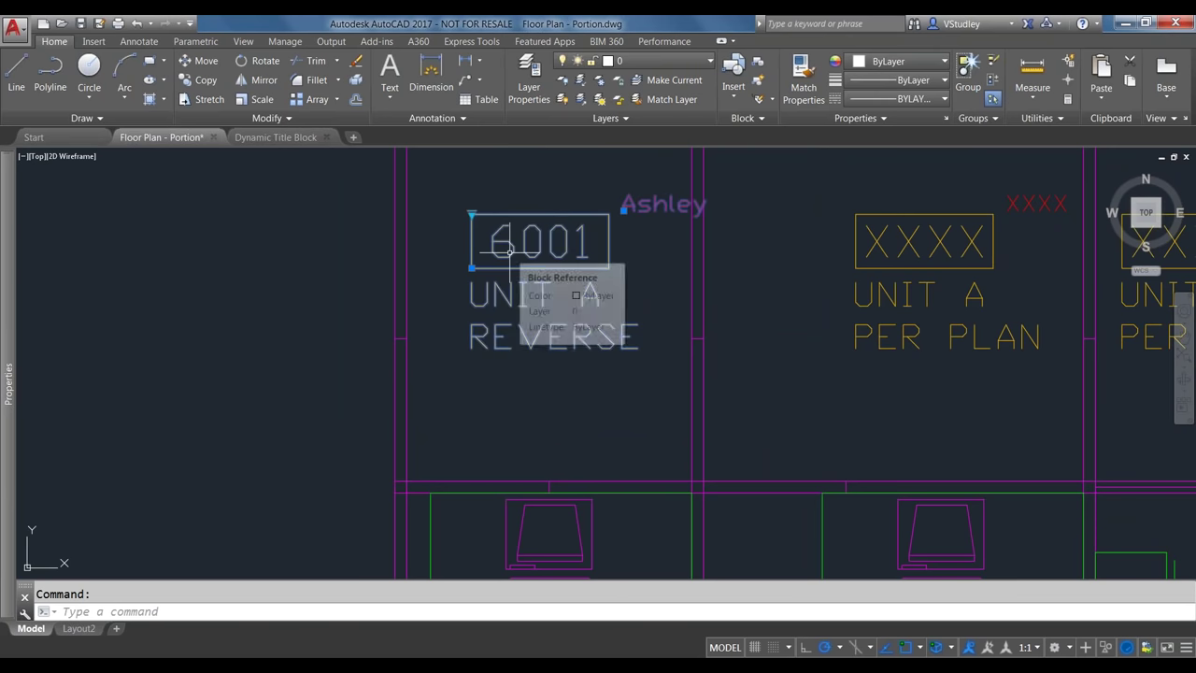
{"action": "scroll", "coordinate": [536, 150], "scroll_direction": "down", "scroll_amount": 5}
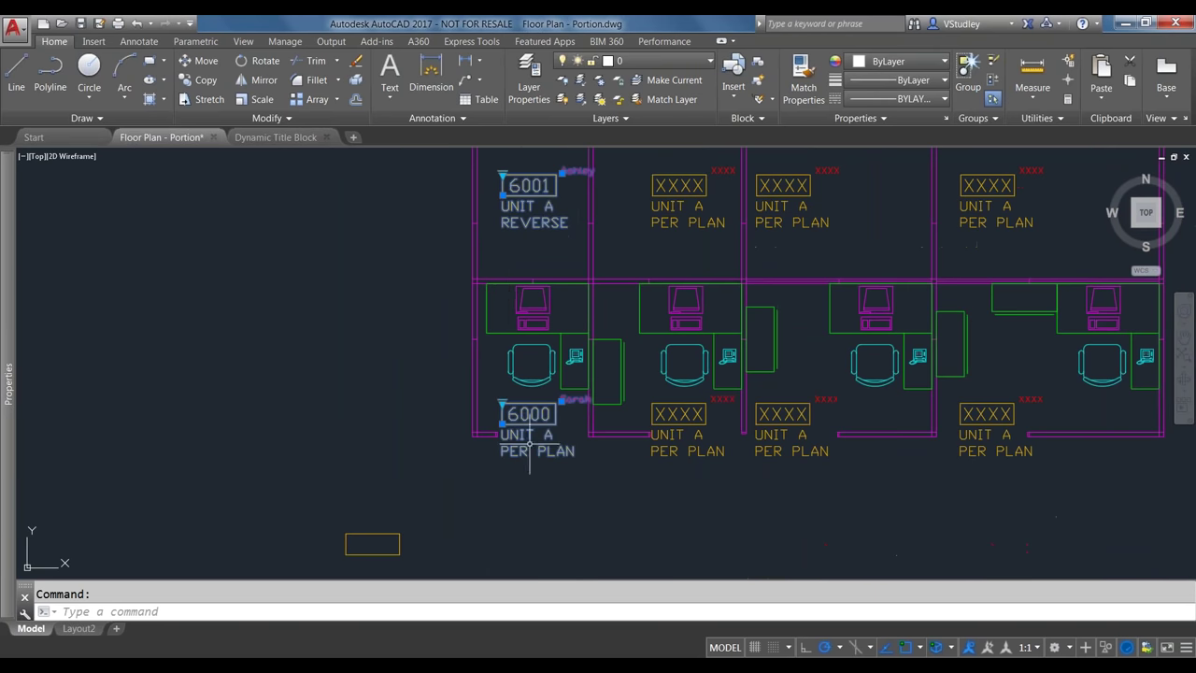
{"action": "key", "text": "Escape"}
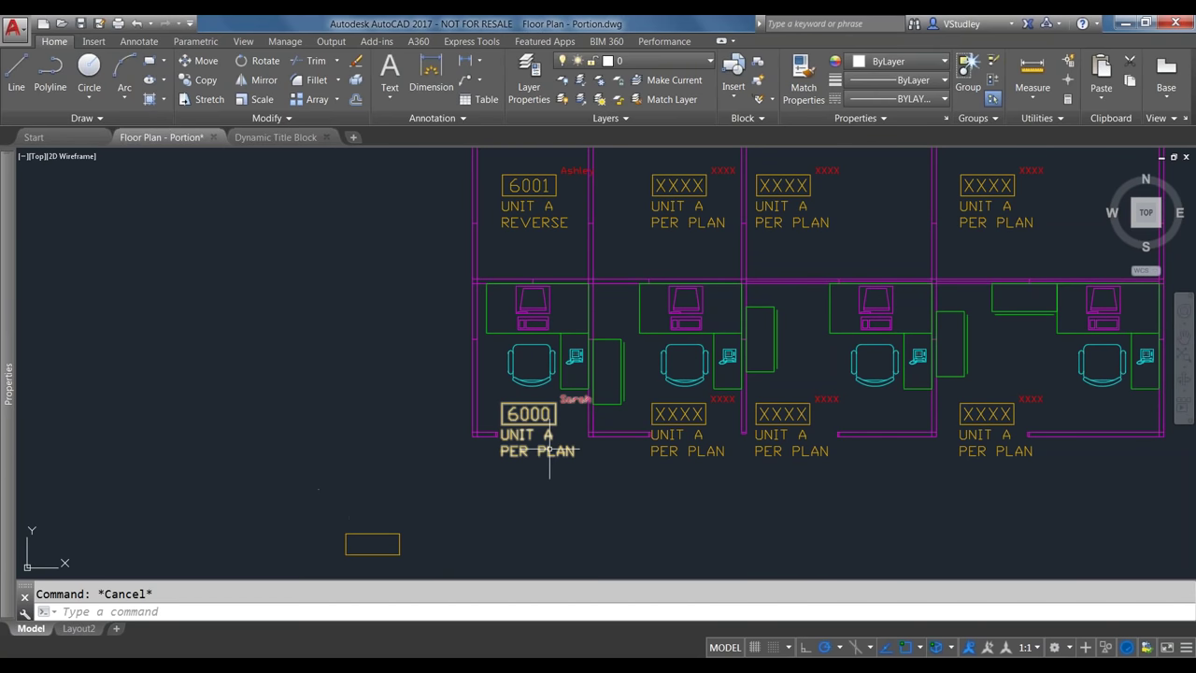
Grip-move the employee names of units 6000 and 6001 just above their unit boxes
{"action": "scroll", "coordinate": [528, 438], "scroll_direction": "up", "scroll_amount": 5}
{"action": "left_click", "coordinate": [712, 281]}
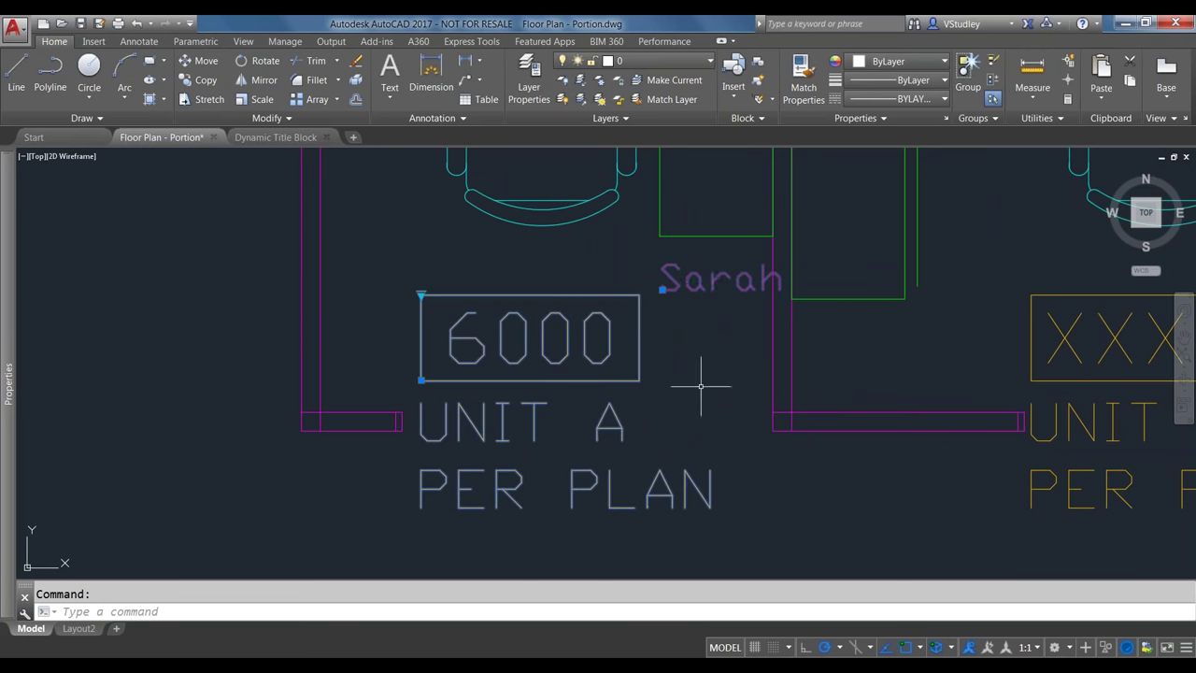
{"action": "left_click", "coordinate": [663, 290]}
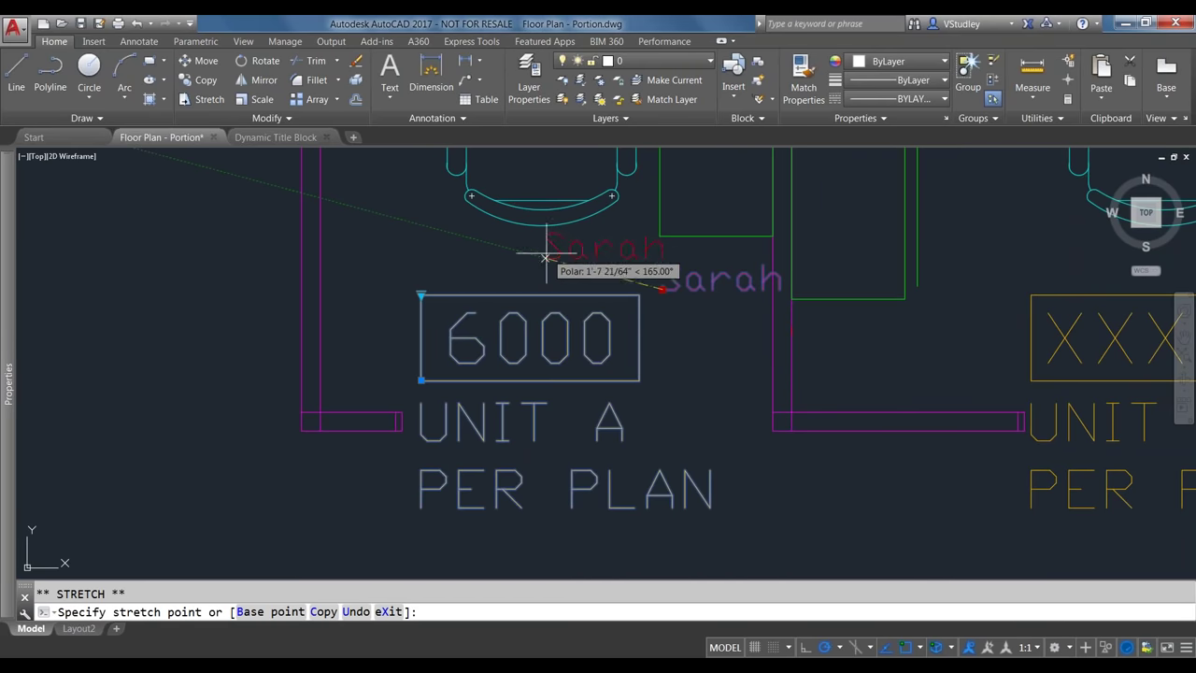
{"action": "left_click", "coordinate": [458, 262]}
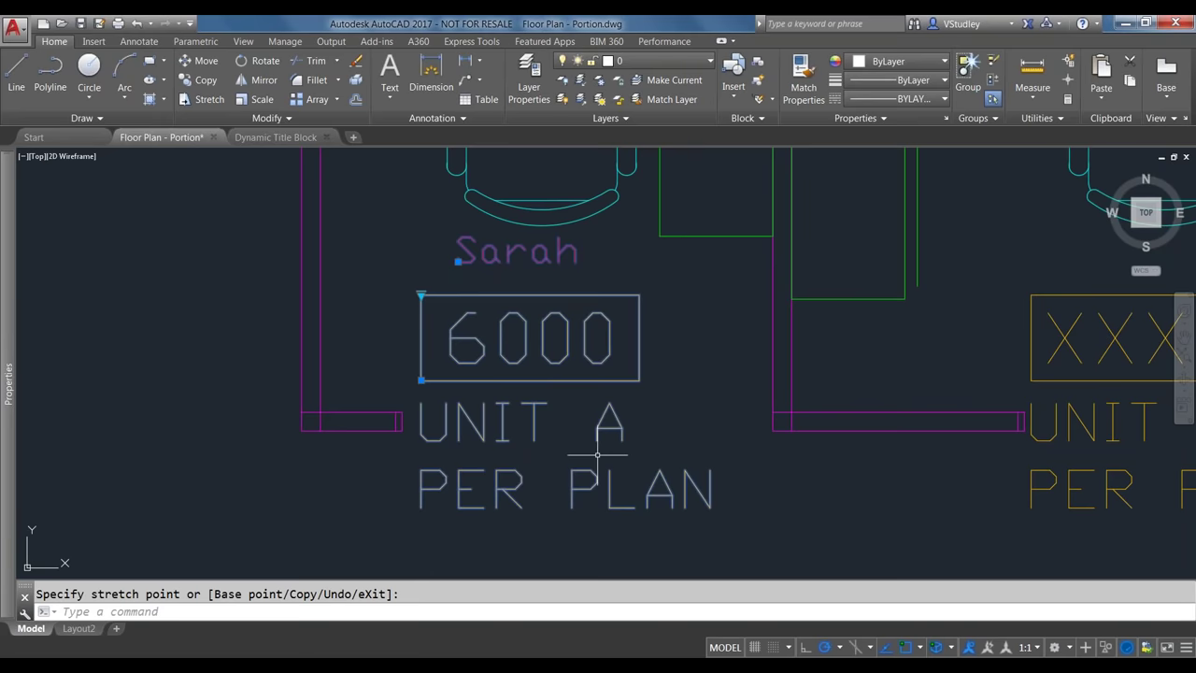
{"action": "scroll", "coordinate": [598, 454], "scroll_direction": "down", "scroll_amount": 5}
{"action": "scroll", "coordinate": [600, 174], "scroll_direction": "up", "scroll_amount": 5}
{"action": "left_click", "coordinate": [601, 224]}
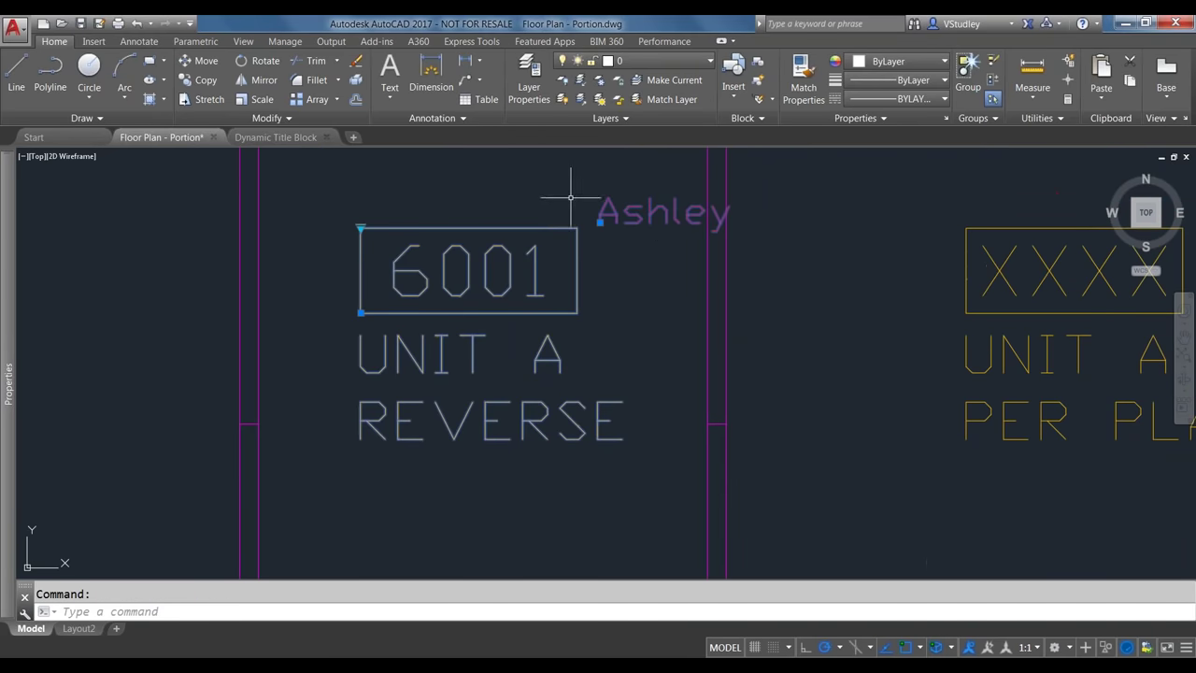
{"action": "left_click", "coordinate": [602, 219]}
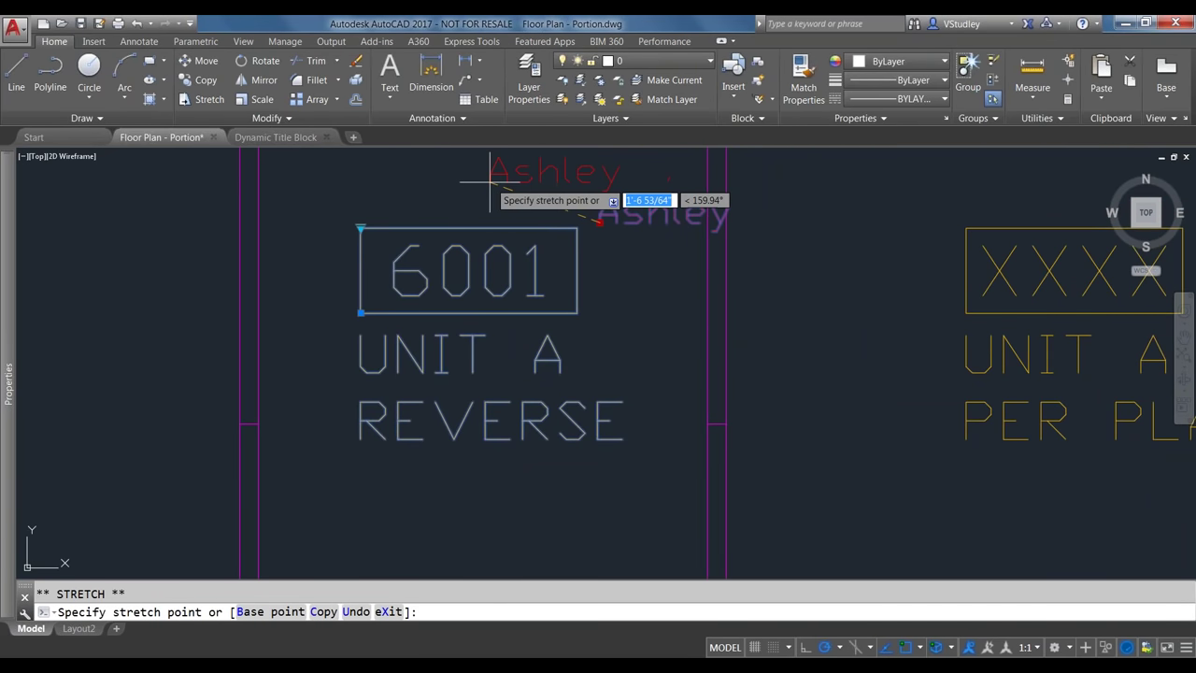
{"action": "scroll", "coordinate": [441, 183], "scroll_direction": "down", "scroll_amount": 5}
{"action": "key", "text": "Escape"}
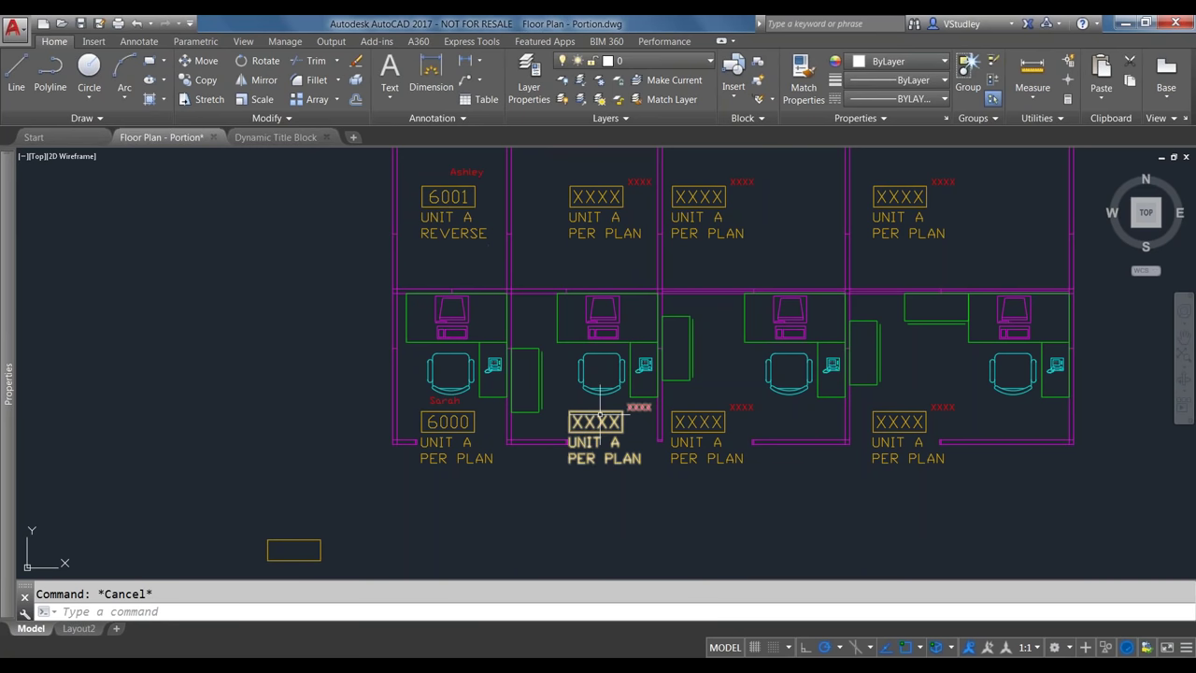
Assign units 6002, 6003 and 6004 to the next three ROOMINFO blocks from their lookup lists
{"action": "left_click", "coordinate": [581, 417]}
{"action": "left_click", "coordinate": [569, 412]}
{"action": "left_click", "coordinate": [603, 470]}
{"action": "left_click", "coordinate": [596, 196]}
{"action": "left_click", "coordinate": [569, 186]}
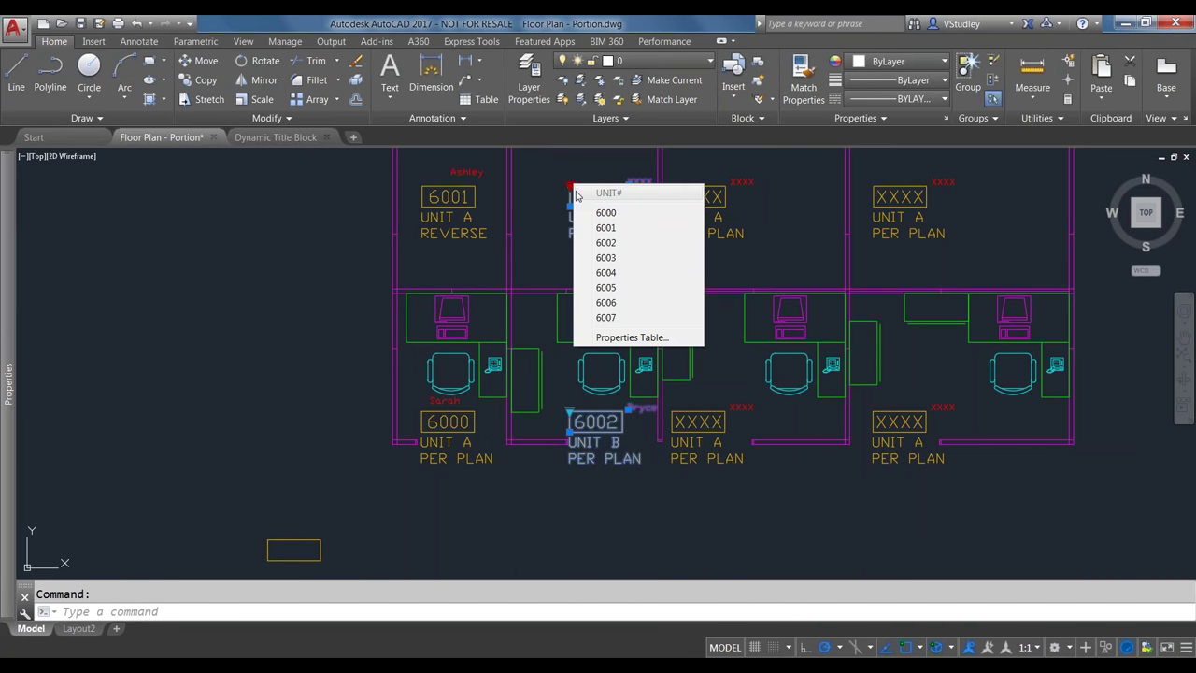
{"action": "left_click", "coordinate": [590, 258]}
{"action": "left_click", "coordinate": [729, 388]}
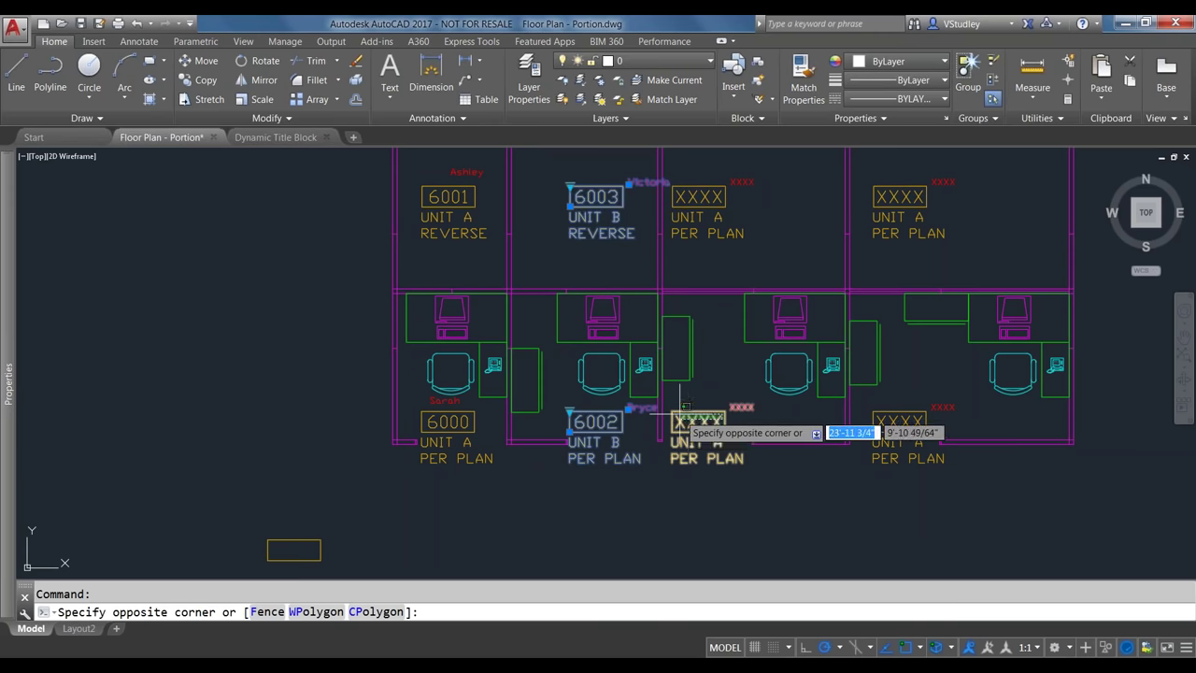
{"action": "left_click", "coordinate": [706, 432]}
{"action": "left_click", "coordinate": [672, 411]}
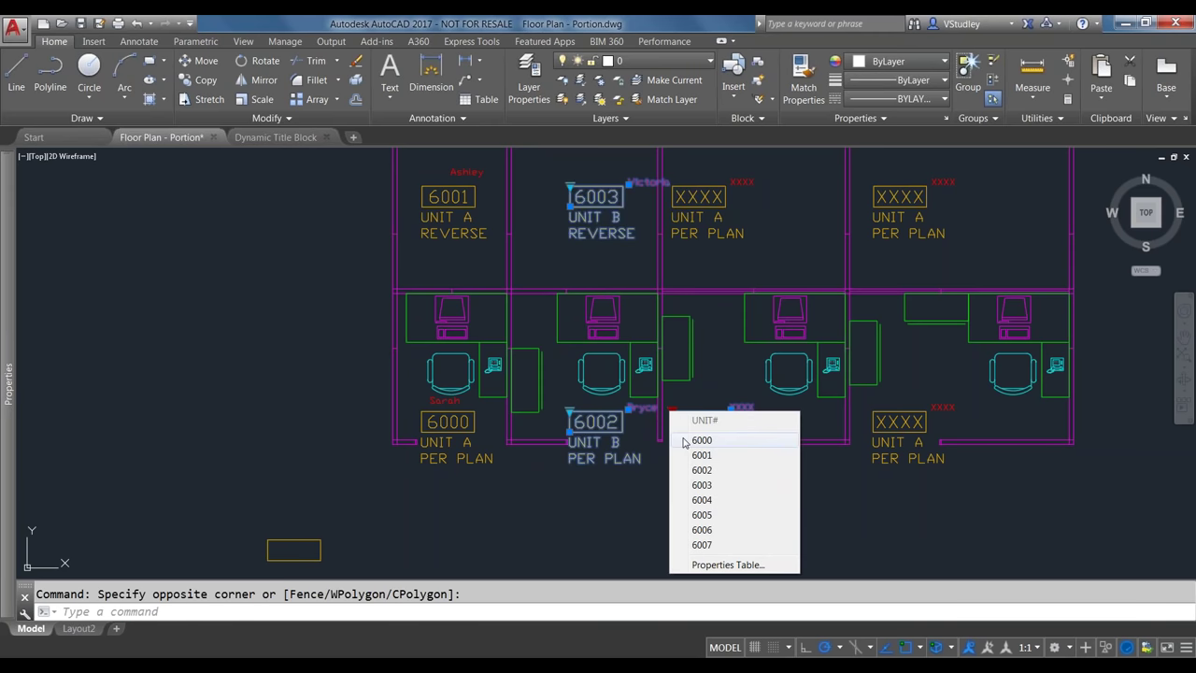
{"action": "left_click", "coordinate": [702, 500]}
Assign units 6005, 6006 and 6007 to the remaining blocks and clear the grips
{"action": "left_click", "coordinate": [698, 198]}
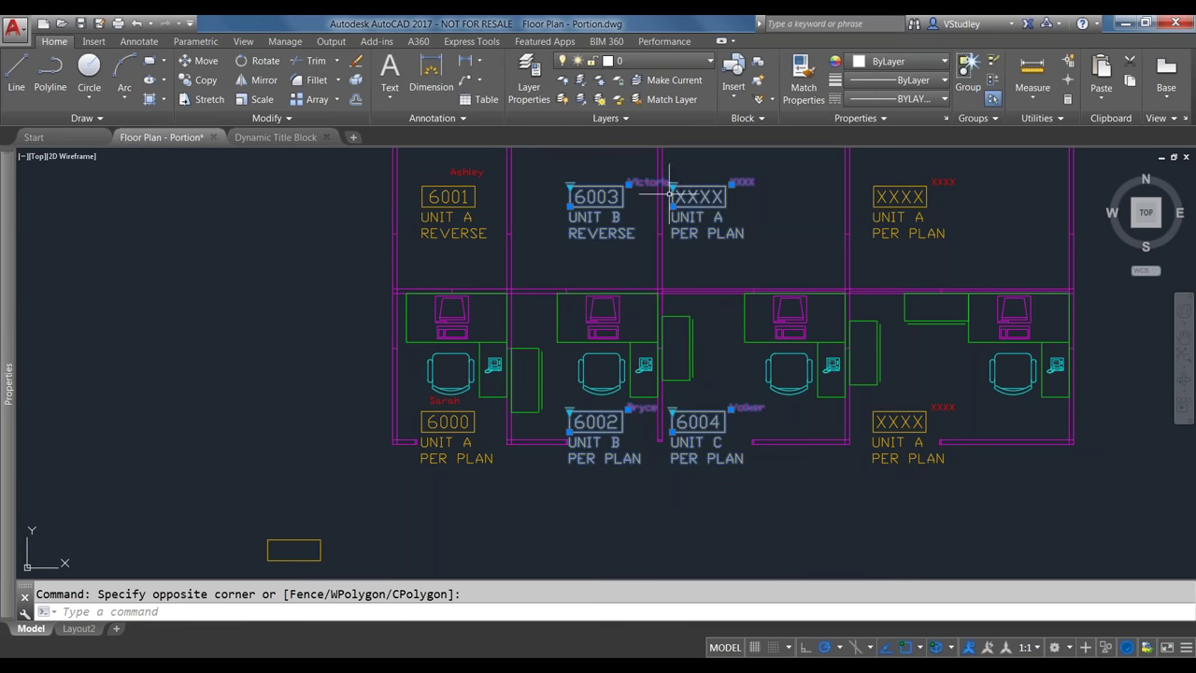
{"action": "left_click", "coordinate": [672, 186]}
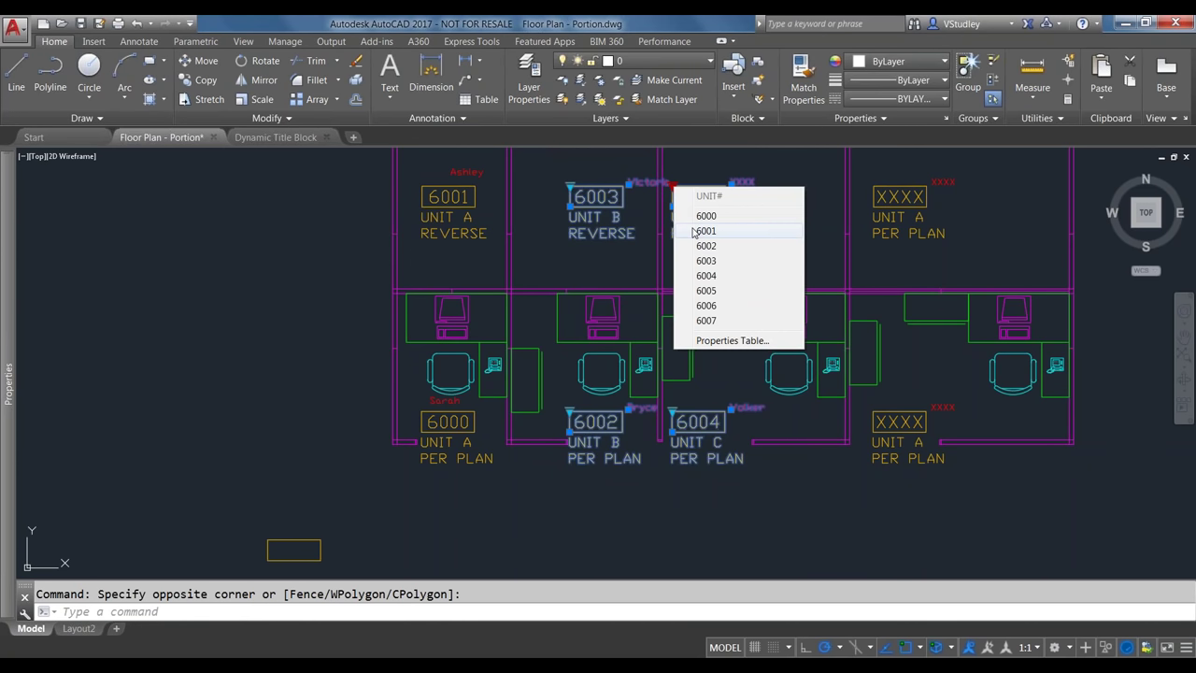
{"action": "left_click", "coordinate": [707, 291]}
{"action": "left_click", "coordinate": [991, 467]}
{"action": "left_click", "coordinate": [873, 401]}
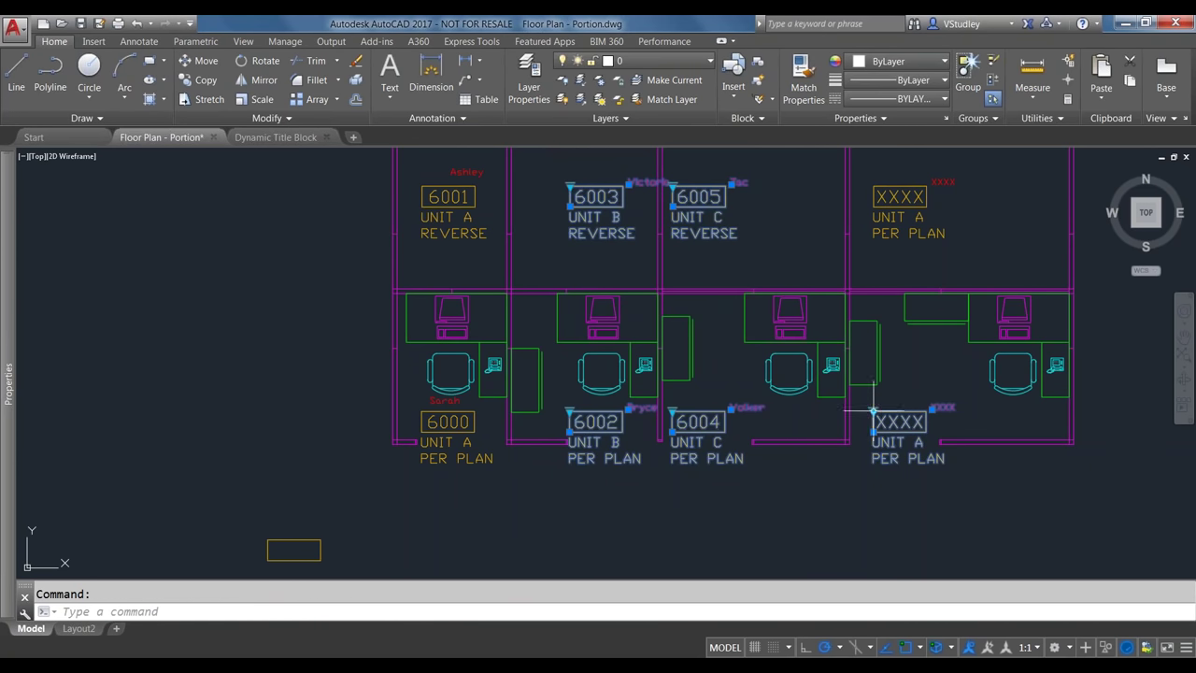
{"action": "left_click", "coordinate": [873, 411]}
{"action": "left_click", "coordinate": [909, 529]}
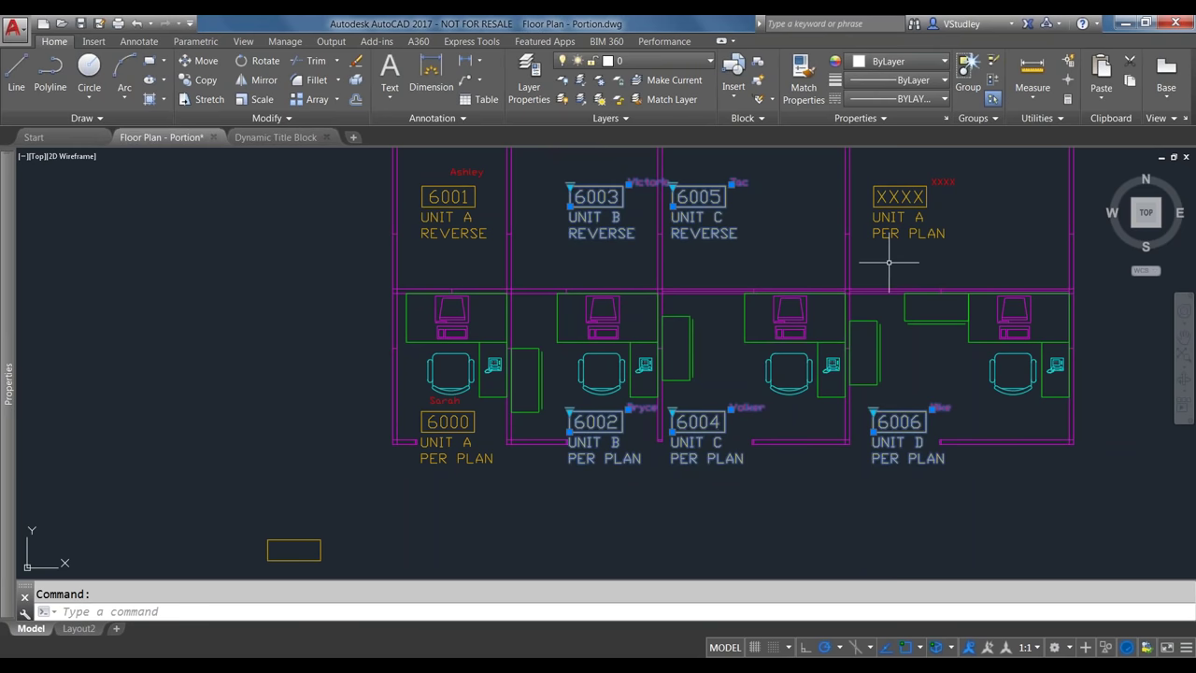
{"action": "left_click", "coordinate": [883, 197]}
{"action": "left_click", "coordinate": [873, 188]}
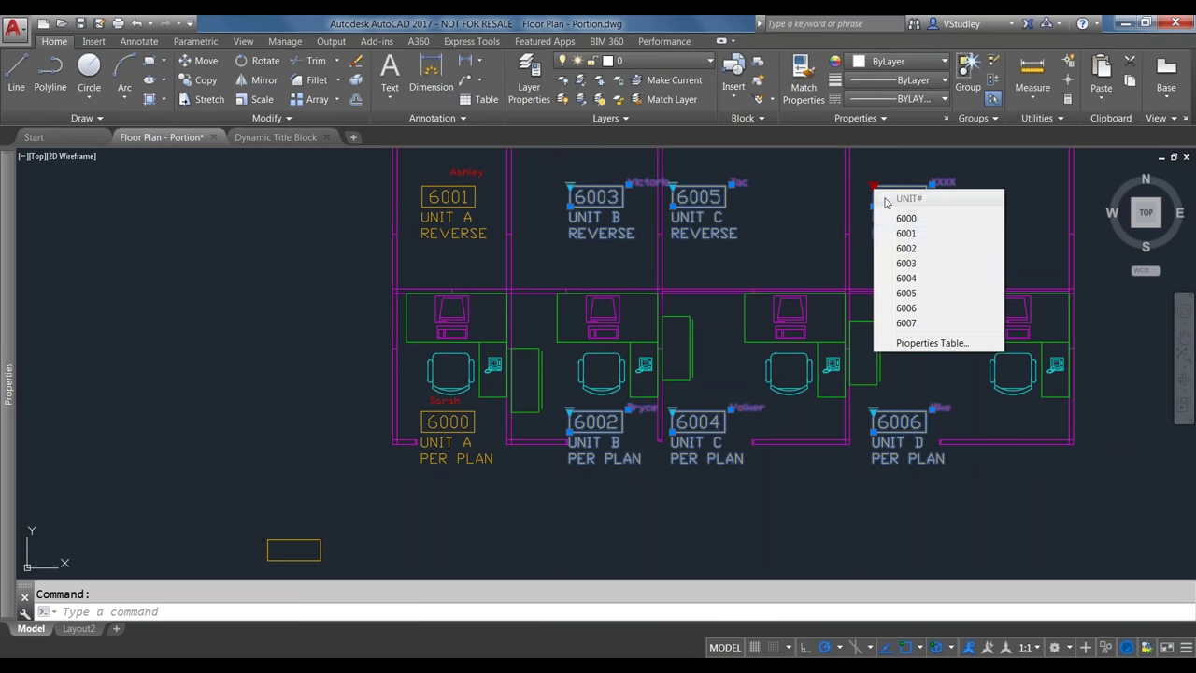
{"action": "left_click", "coordinate": [906, 322]}
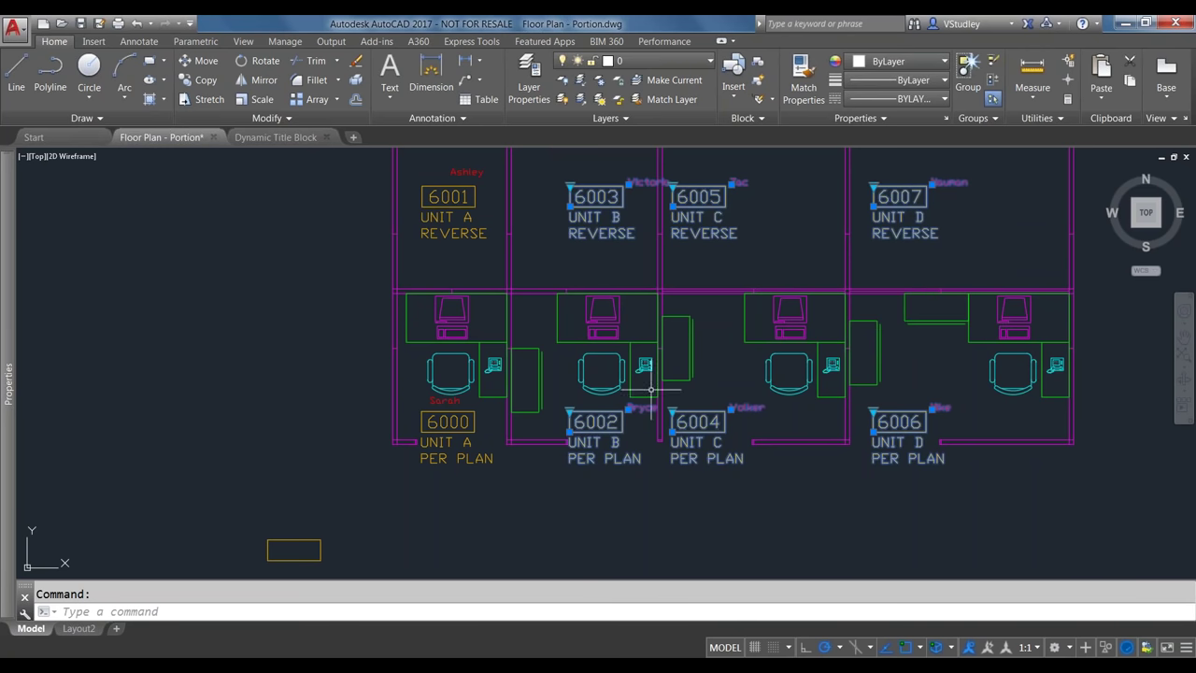
{"action": "key", "text": "Escape"}
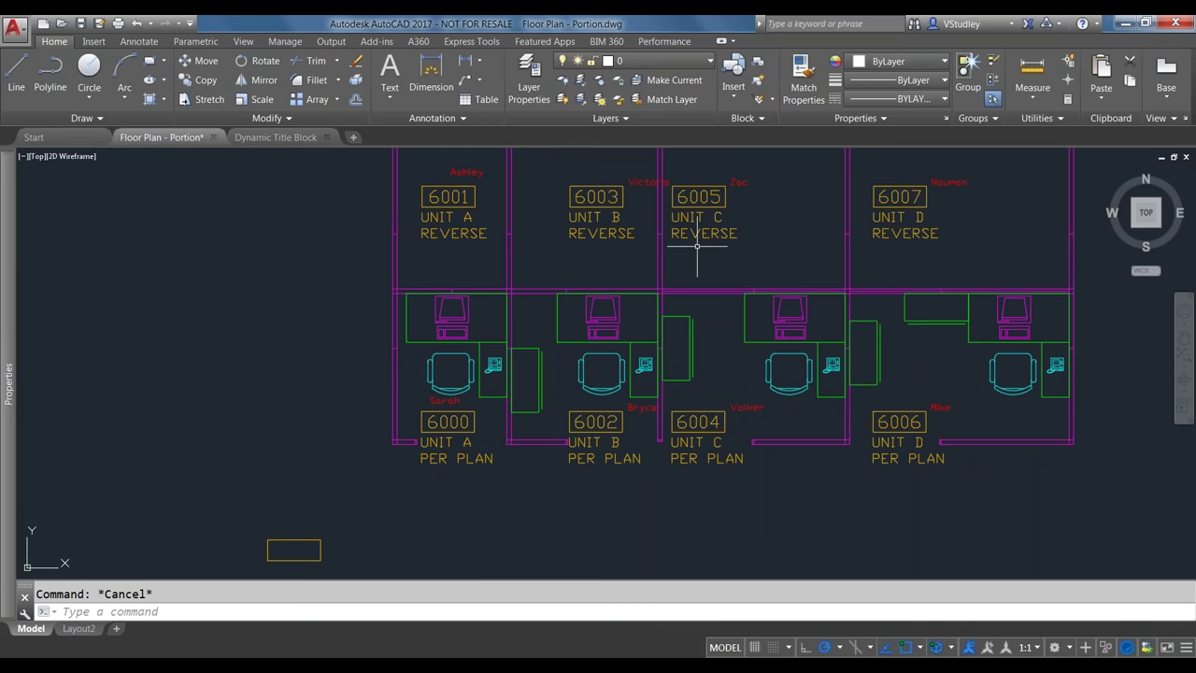
{"action": "scroll", "coordinate": [696, 246], "scroll_direction": "down", "scroll_amount": 2}
Save the labelled floor plan from the Quick Access Toolbar, then bring up the Dynamic Title Block drawing
{"action": "left_click", "coordinate": [80, 25]}
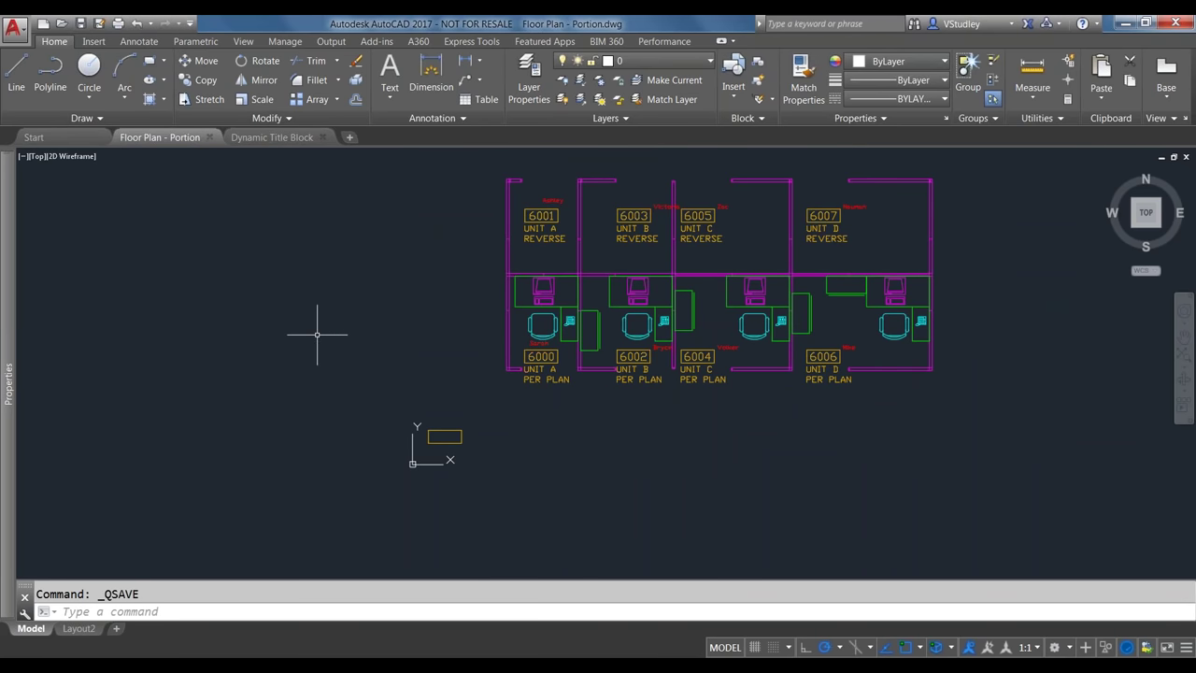
{"action": "scroll", "coordinate": [942, 171], "scroll_direction": "up", "scroll_amount": 2}
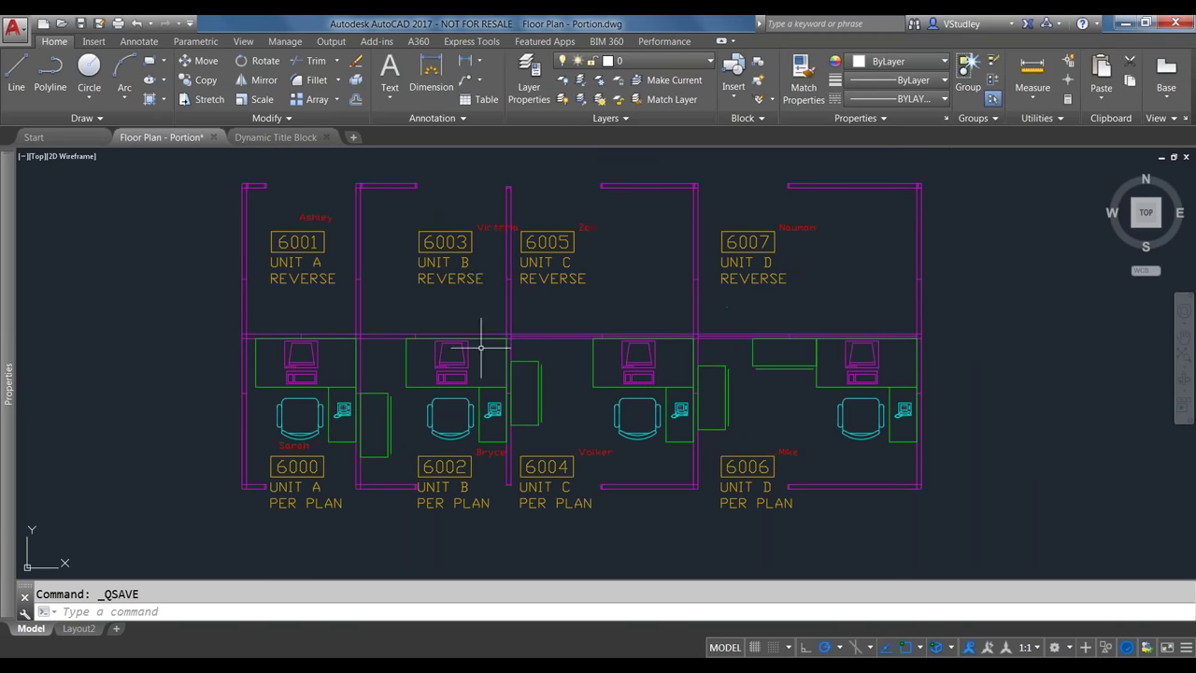
{"action": "mouse_move", "coordinate": [275, 137]}
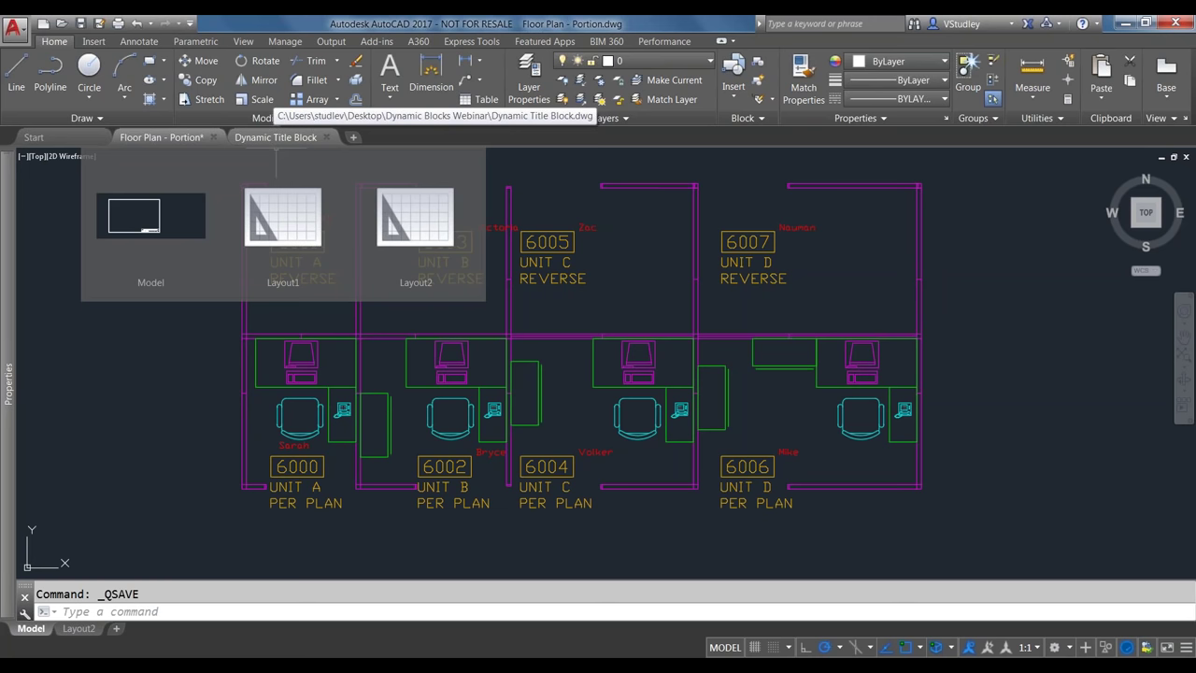
{"action": "left_click", "coordinate": [276, 137]}
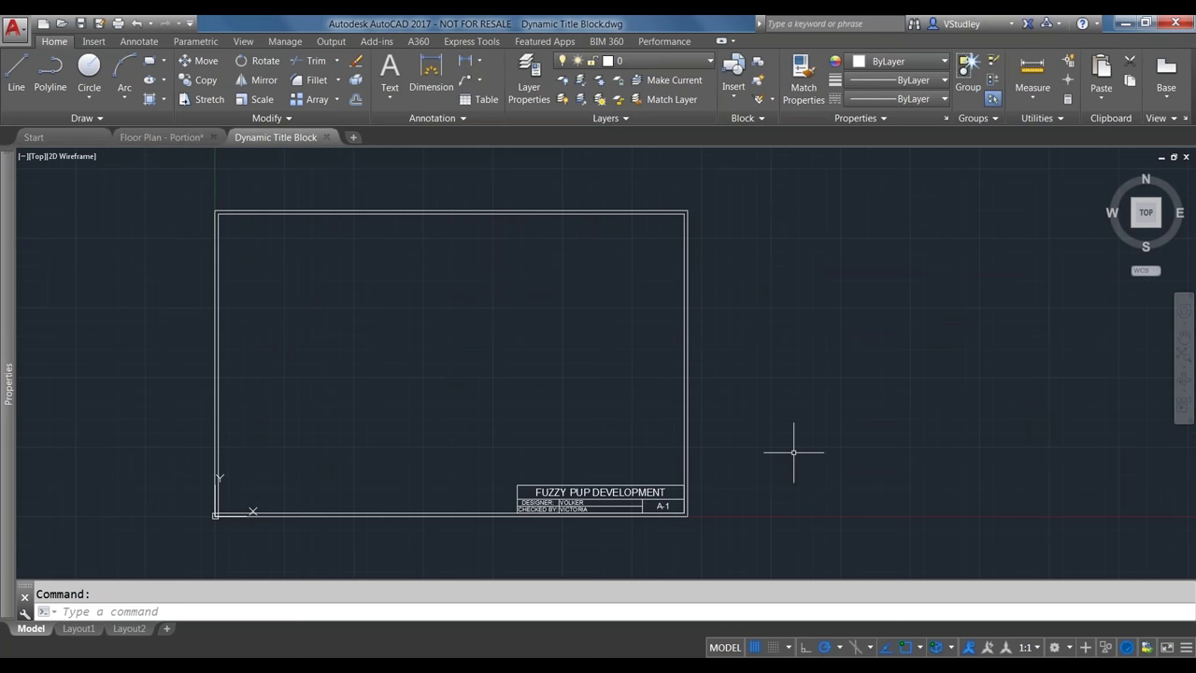
Cycle the title block's project title through EVERGREEN CONDOS and the residence, ending on FUZZY PUP DEVELOPMENT
{"action": "left_click", "coordinate": [683, 371]}
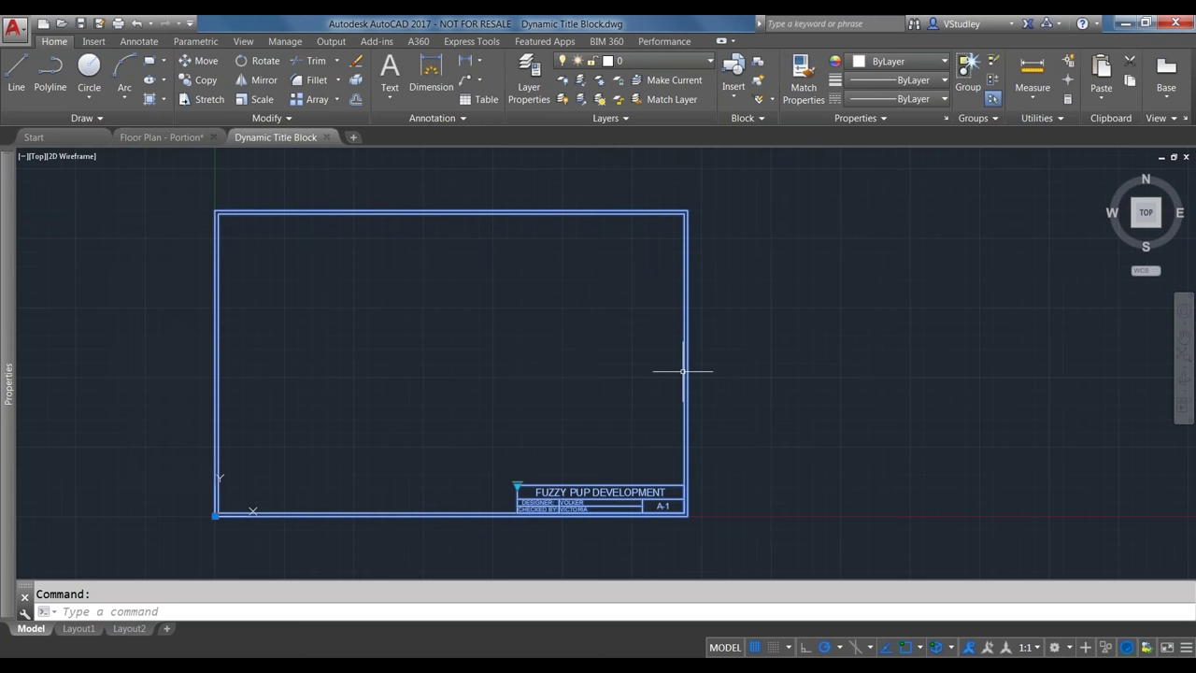
{"action": "scroll", "coordinate": [599, 561], "scroll_direction": "up", "scroll_amount": 6}
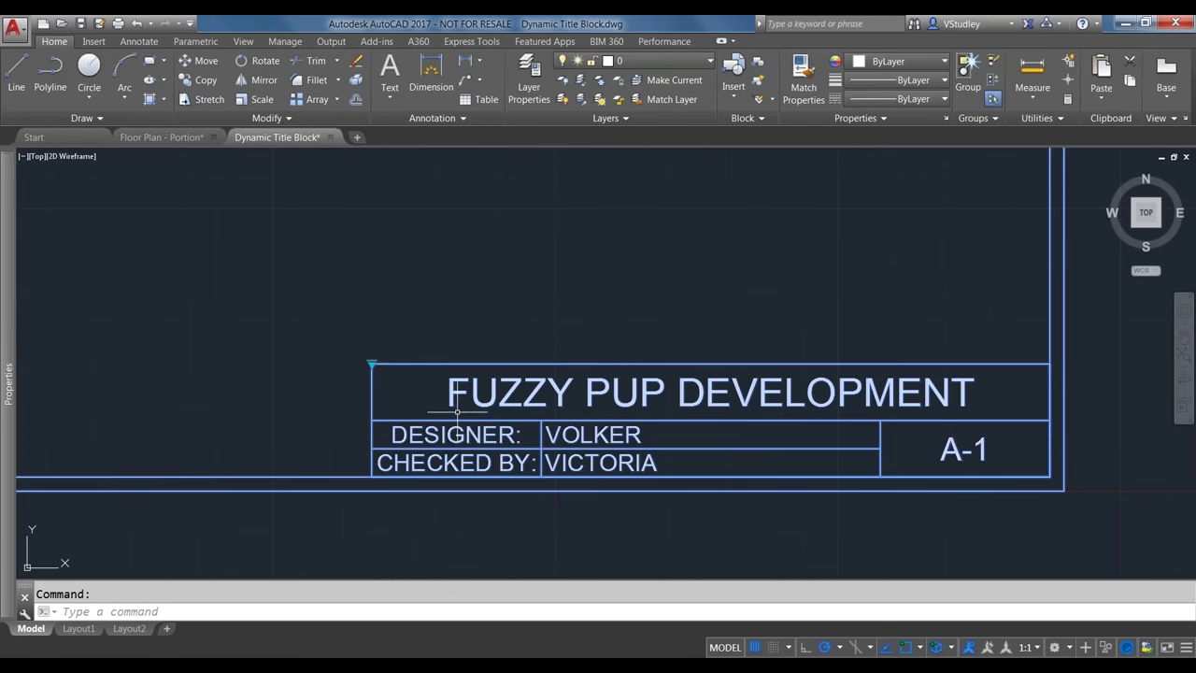
{"action": "left_click", "coordinate": [372, 363]}
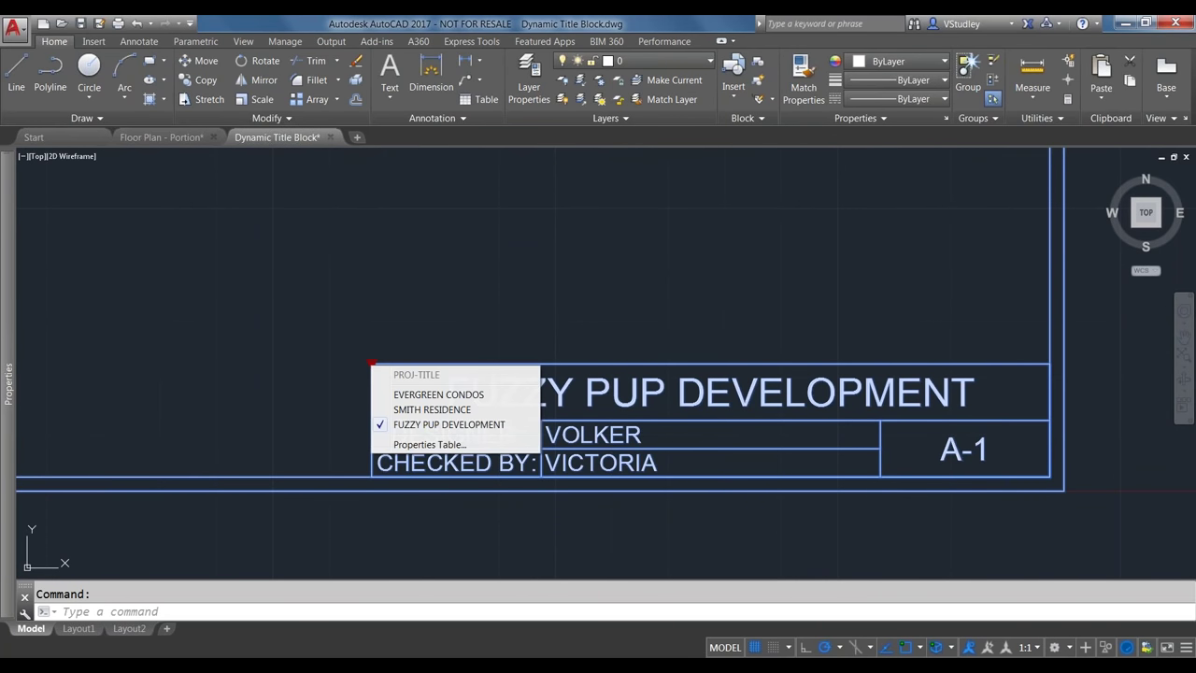
{"action": "left_click", "coordinate": [435, 396]}
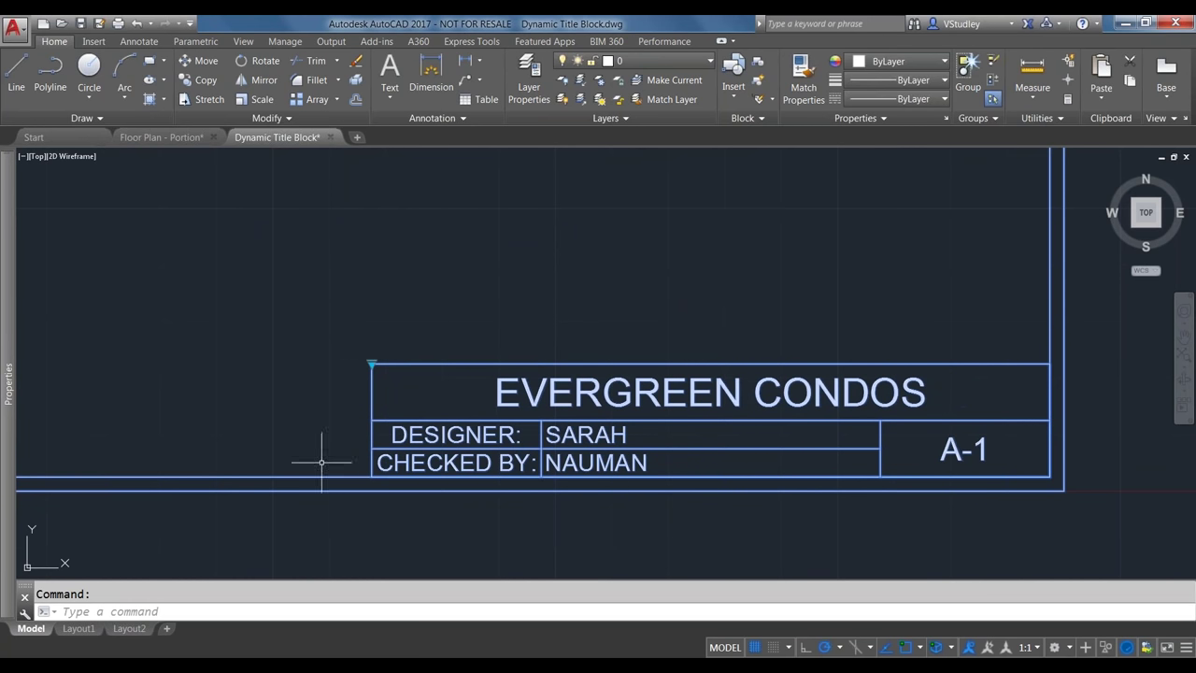
{"action": "left_click", "coordinate": [371, 362]}
{"action": "left_click", "coordinate": [430, 407]}
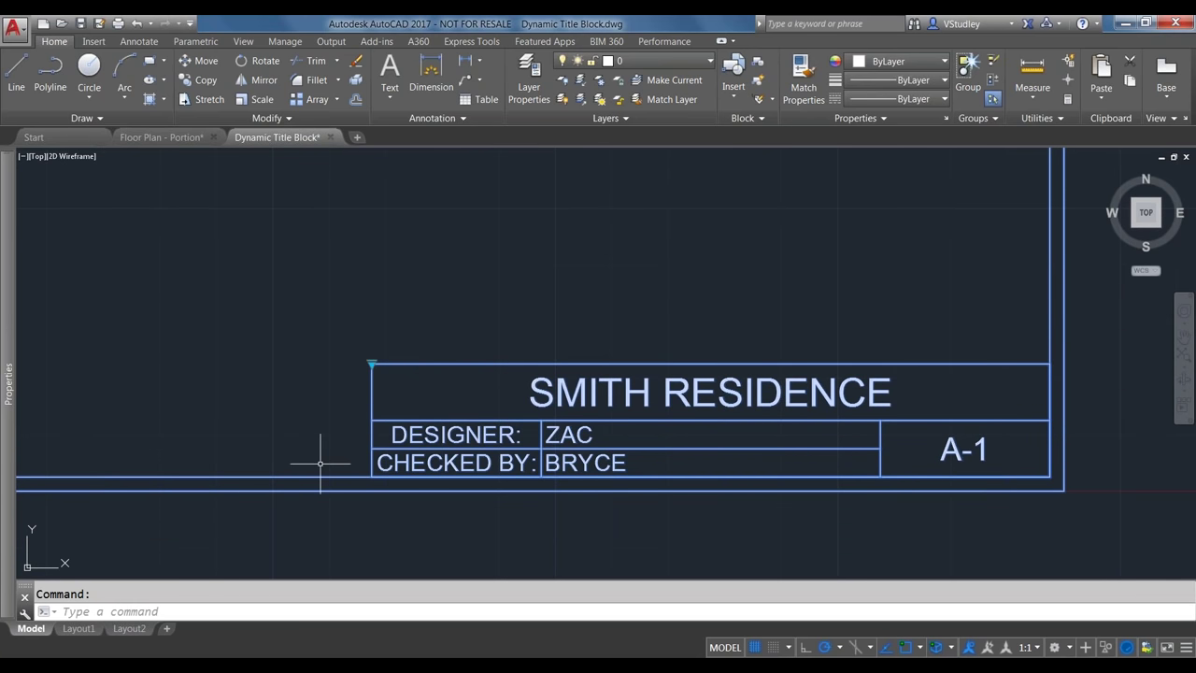
{"action": "left_click", "coordinate": [372, 363]}
{"action": "left_click", "coordinate": [400, 426]}
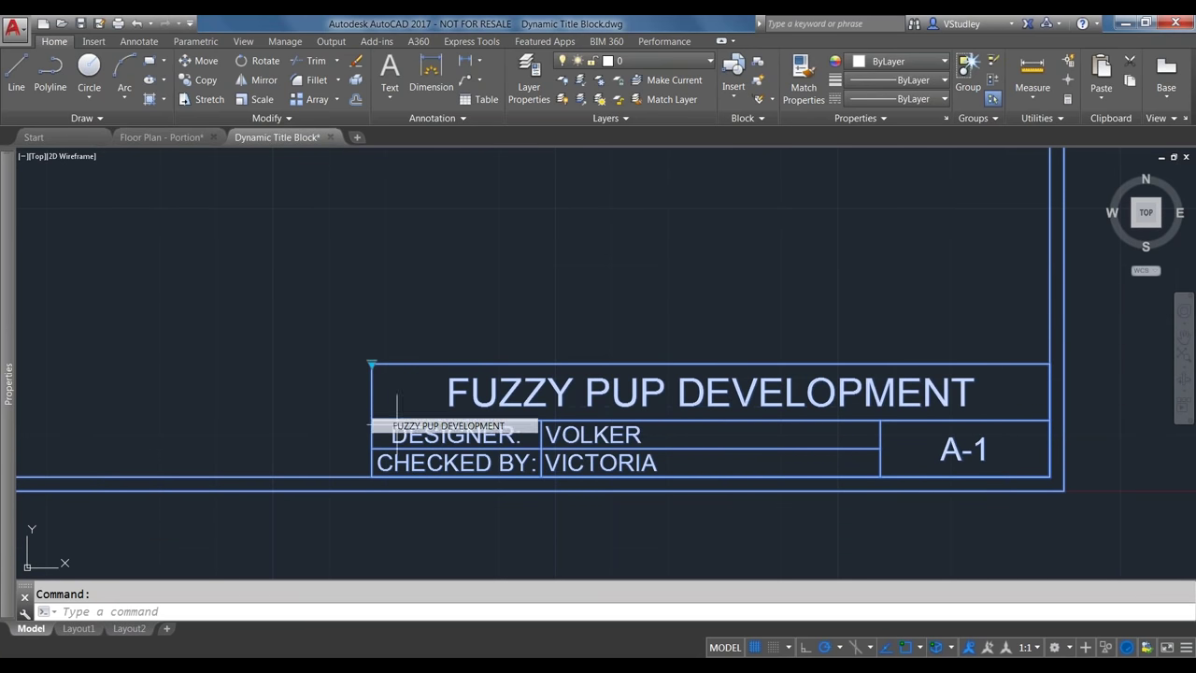
{"action": "scroll", "coordinate": [706, 509], "scroll_direction": "down", "scroll_amount": 5}
Reselect the title block and open it in the Block Editor from its right-click menu
{"action": "key", "text": "Escape"}
{"action": "scroll", "coordinate": [708, 511], "scroll_direction": "down", "scroll_amount": 2}
{"action": "scroll", "coordinate": [608, 478], "scroll_direction": "up", "scroll_amount": 2}
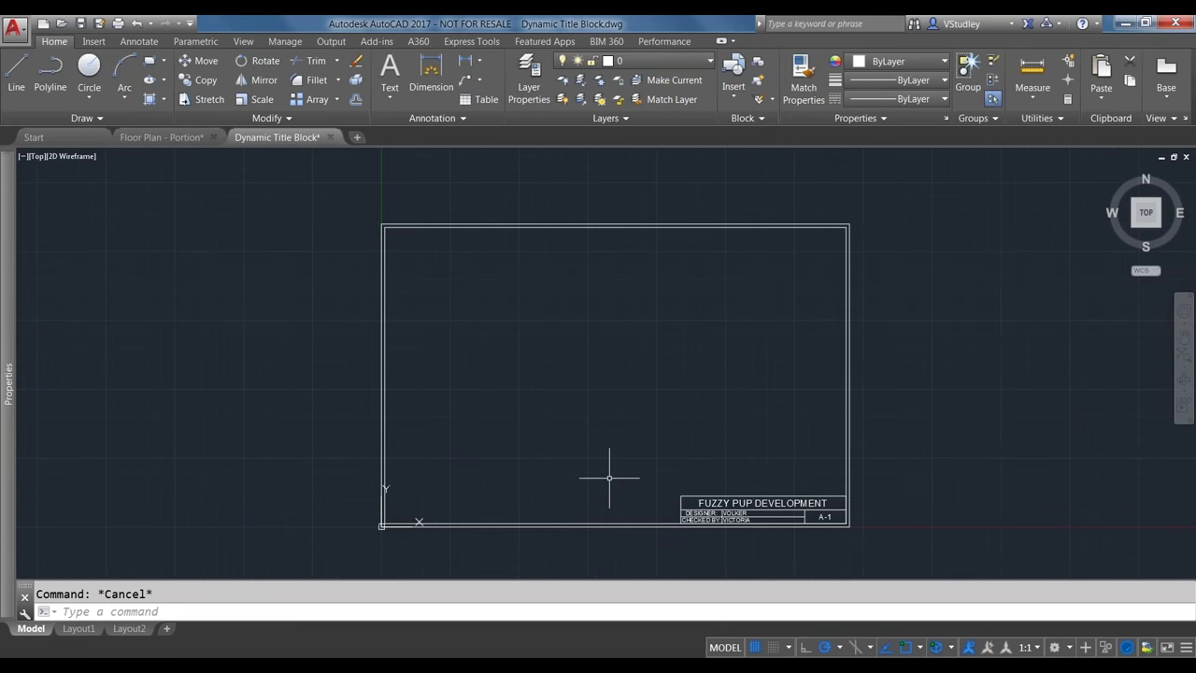
{"action": "left_click", "coordinate": [847, 346]}
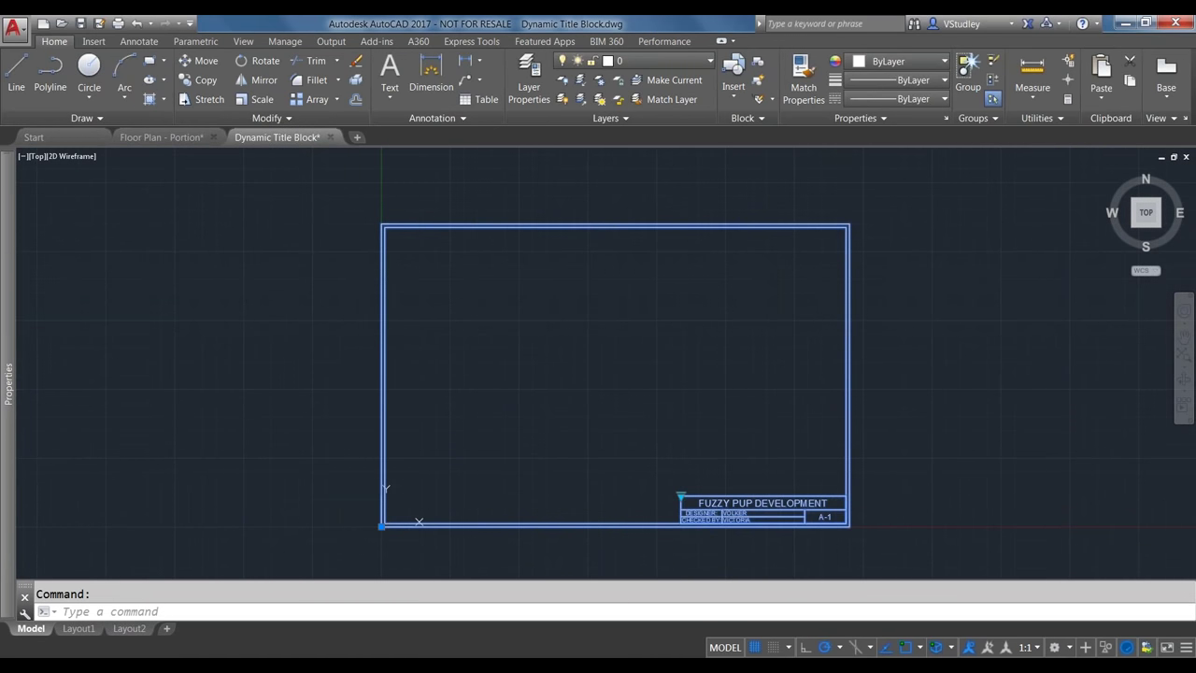
{"action": "right_click", "coordinate": [847, 346]}
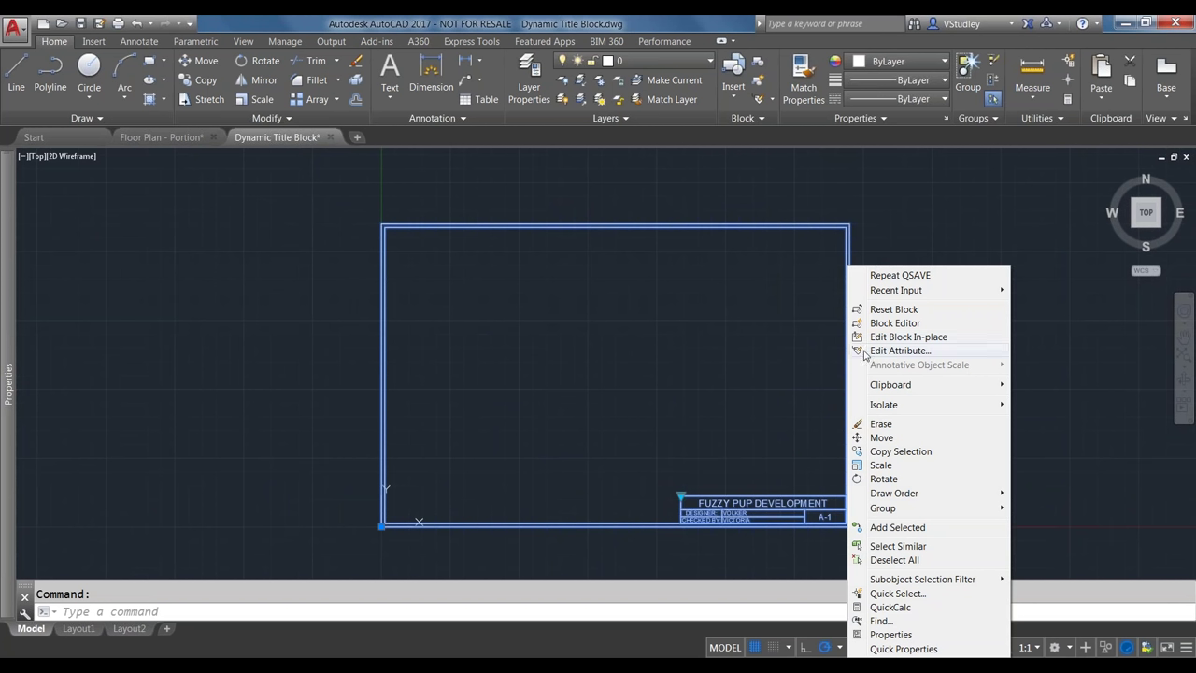
{"action": "left_click", "coordinate": [908, 329]}
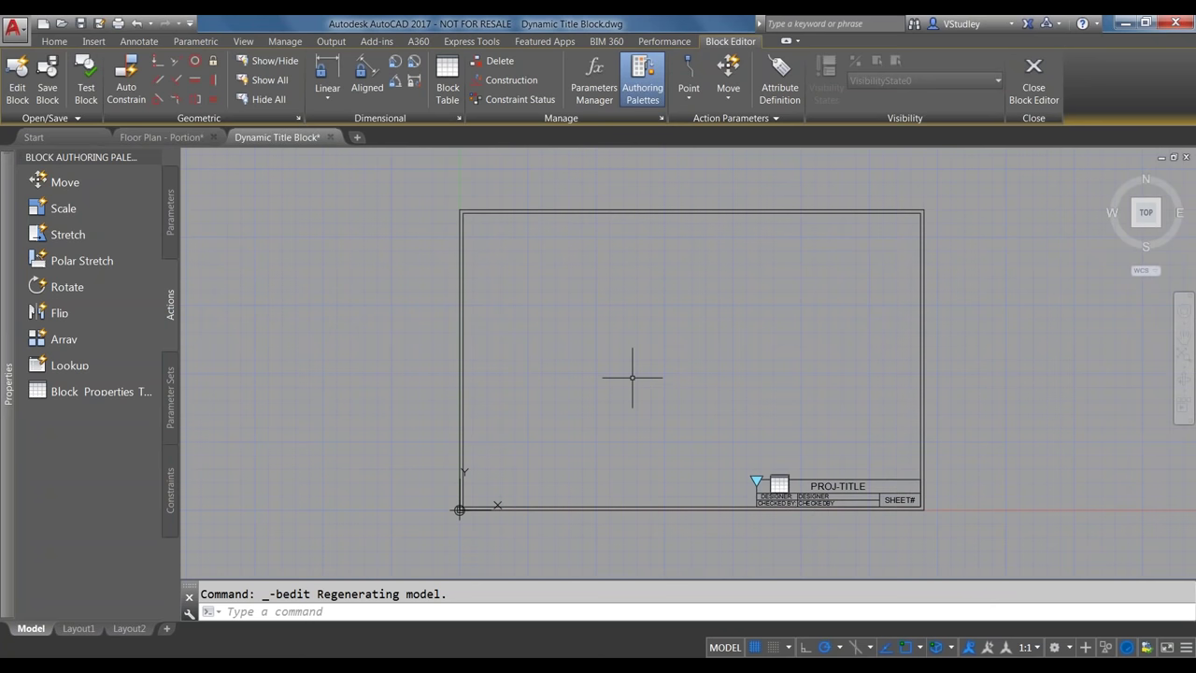
Create a multiline text box inside the sheet reading NOT FOR CONSTRUCTION
{"action": "type", "text": "mtext"}
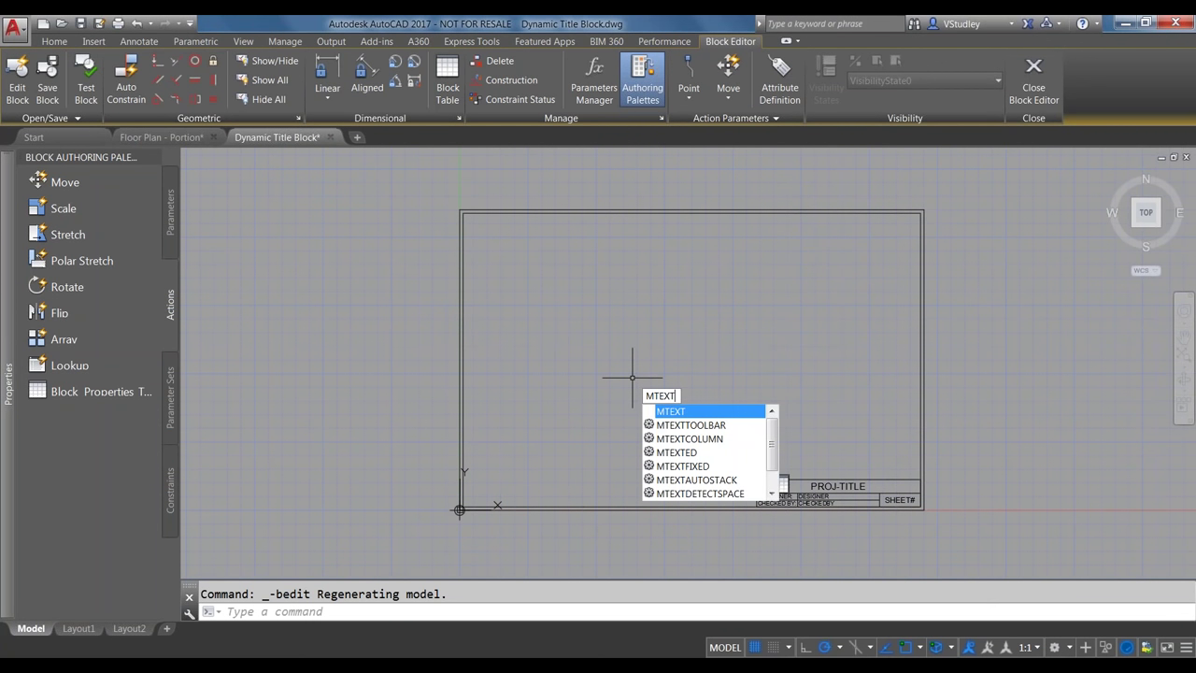
{"action": "key", "text": "Return"}
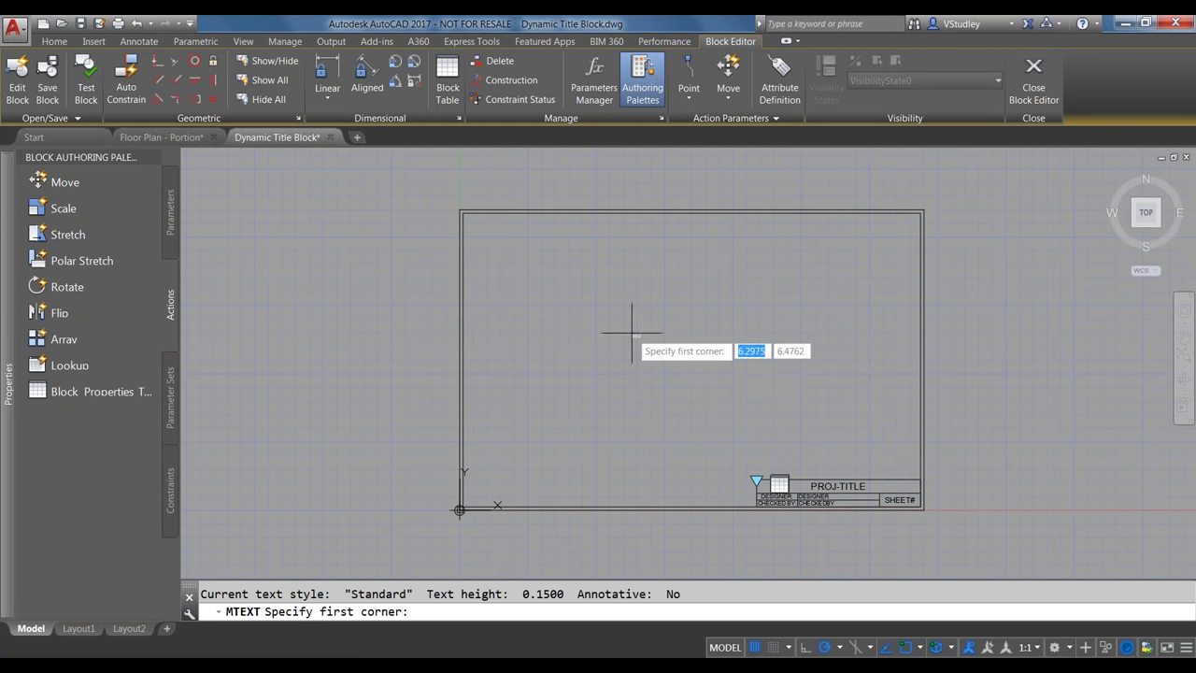
{"action": "left_click", "coordinate": [633, 332]}
{"action": "left_click", "coordinate": [837, 402]}
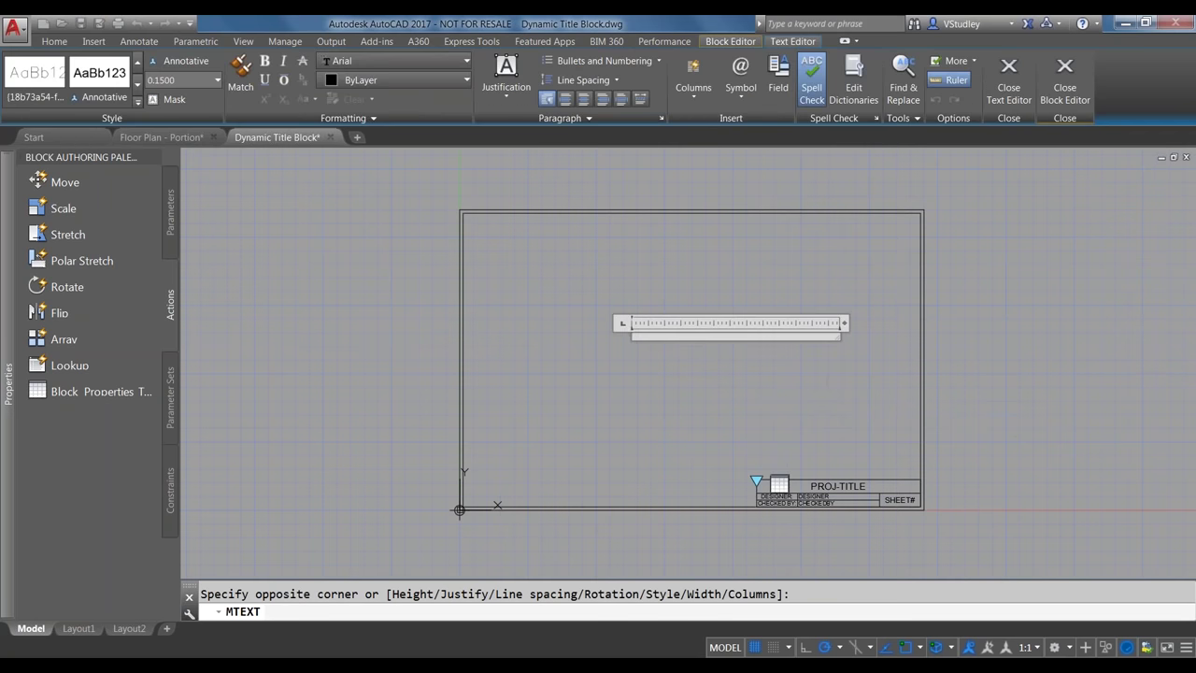
{"action": "type", "text": "NOT FOR CONSTRUCTION"}
Set the text height to 1 after trying 6, 3 and 2, and widen the box to one line
{"action": "left_click_drag", "start_coordinate": [731, 336], "coordinate": [629, 336]}
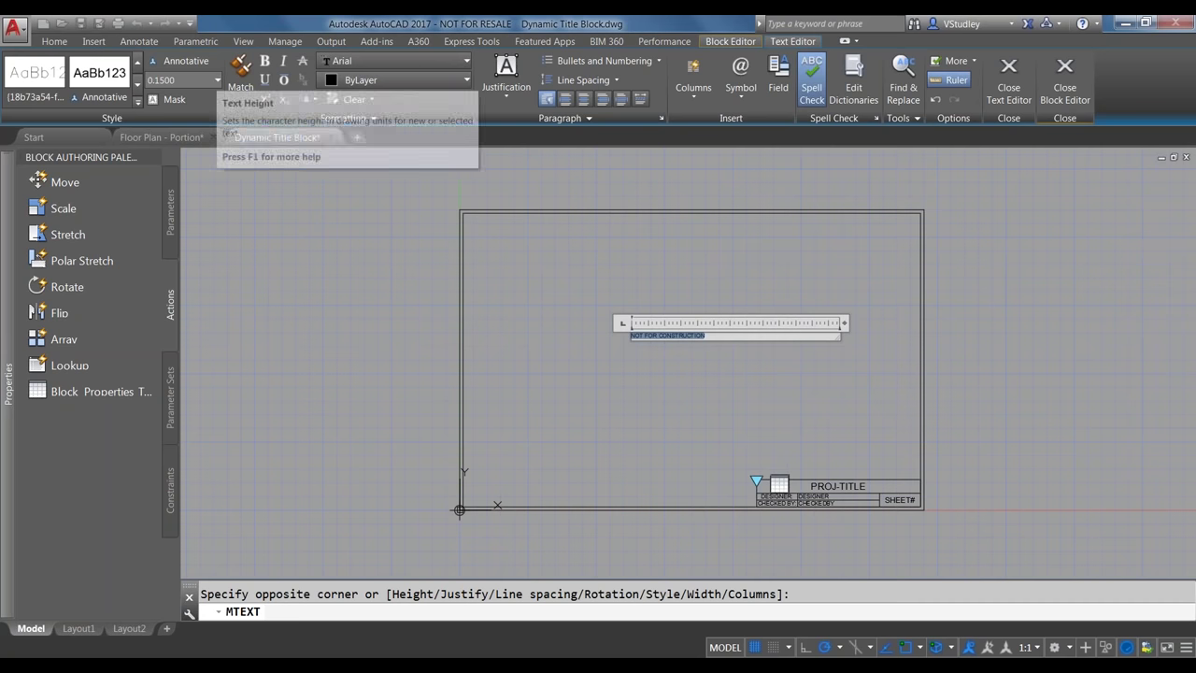
{"action": "type", "text": "6"}
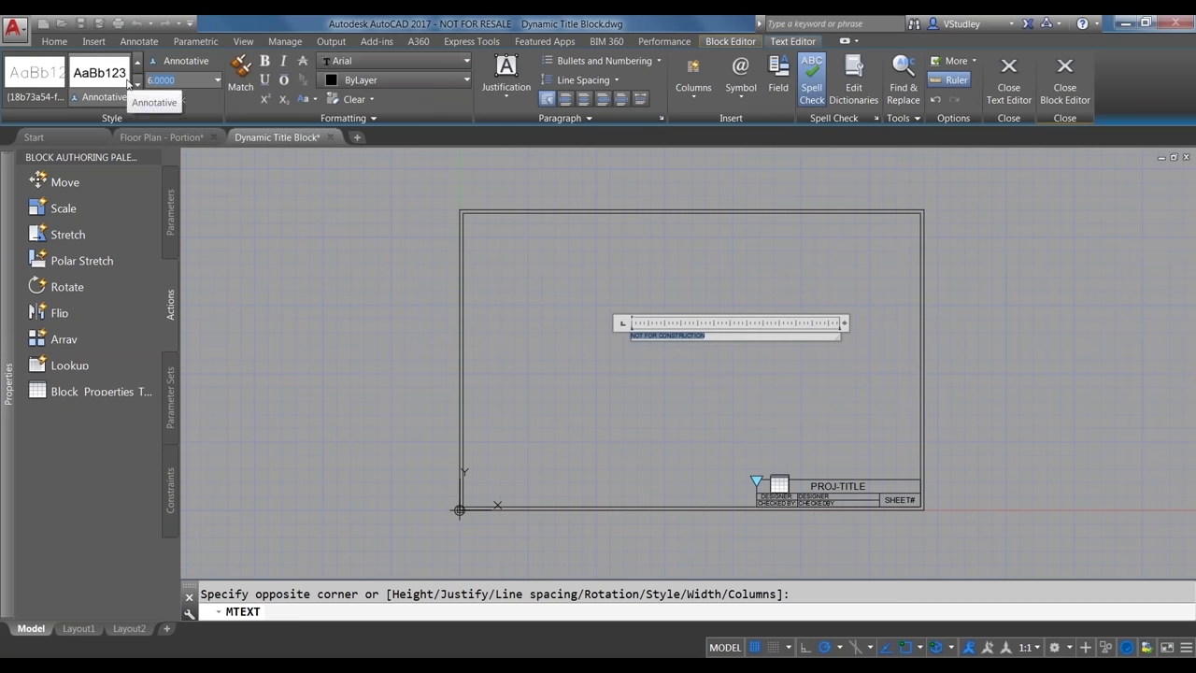
{"action": "key", "text": "Return"}
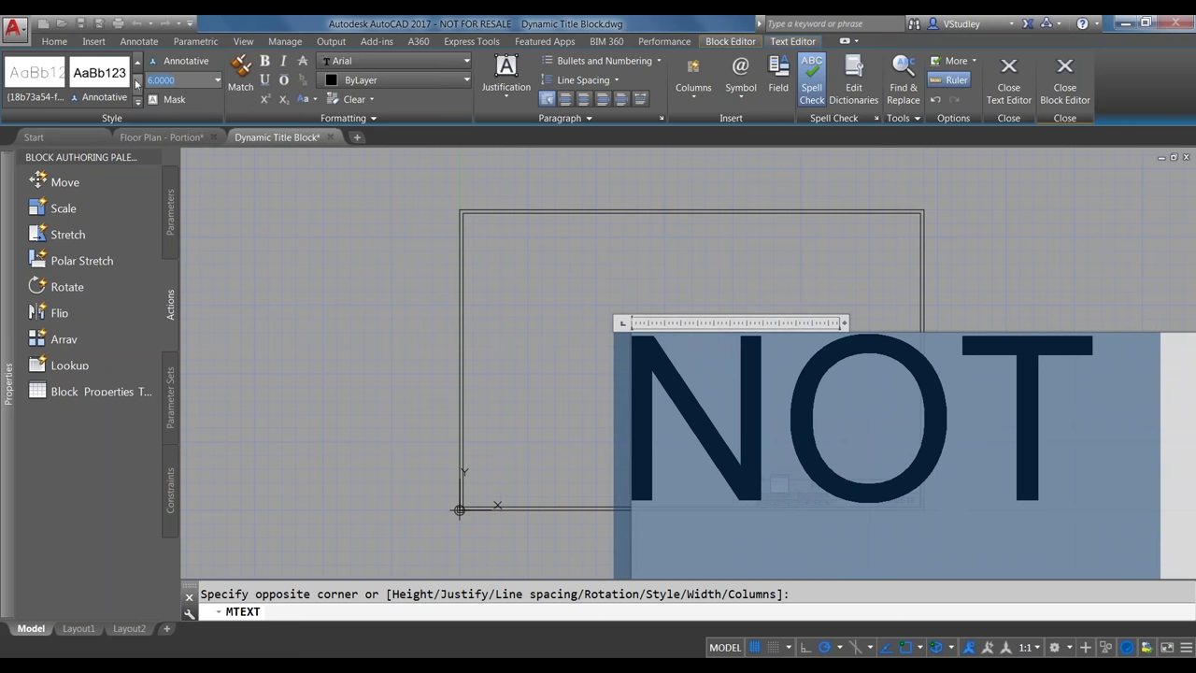
{"action": "type", "text": "3"}
{"action": "key", "text": "Return"}
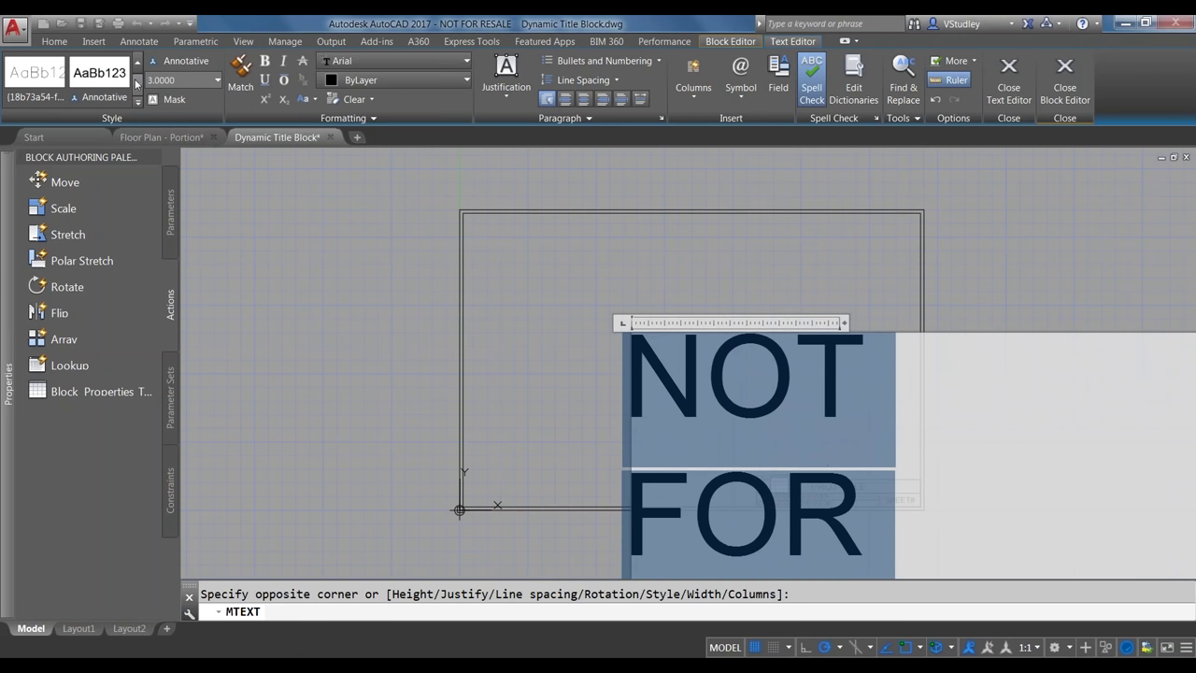
{"action": "type", "text": "2"}
{"action": "key", "text": "Return"}
{"action": "left_click", "coordinate": [170, 81]}
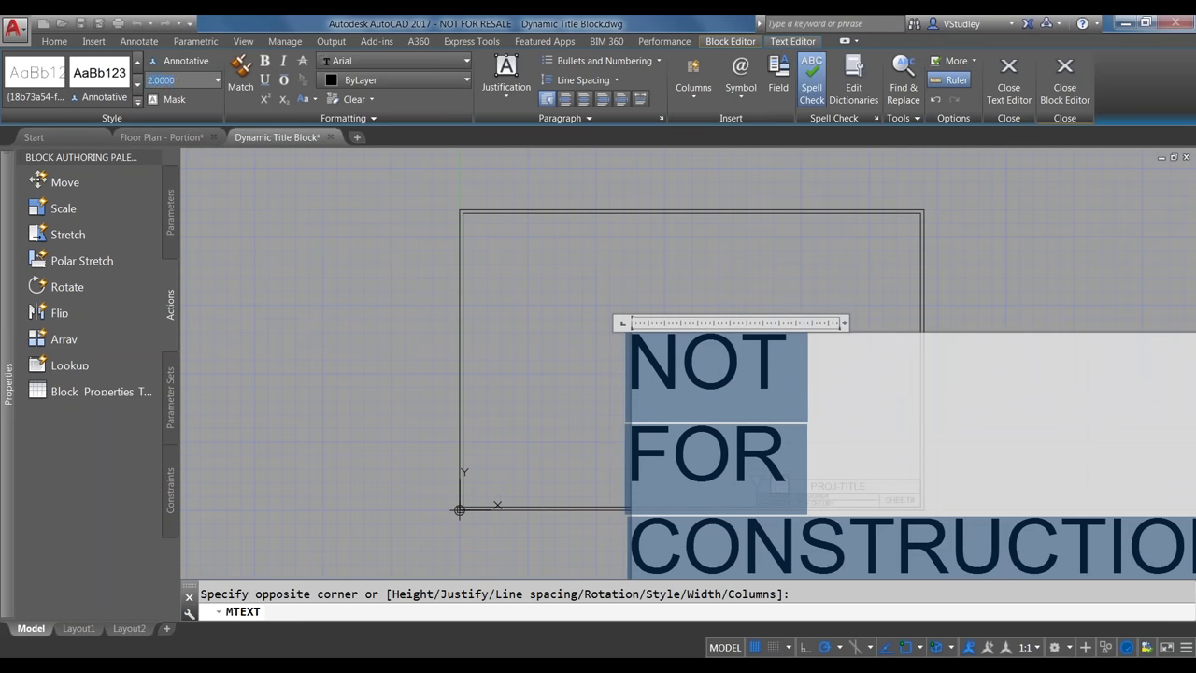
{"action": "type", "text": "1"}
{"action": "key", "text": "Return"}
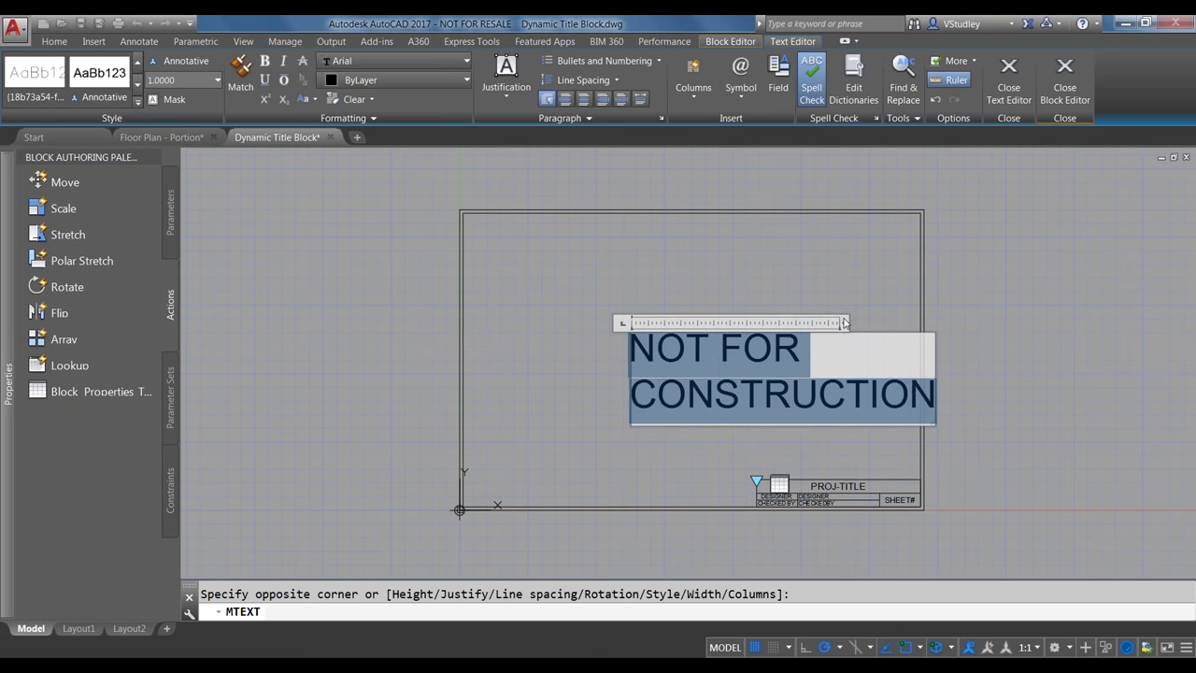
{"action": "left_click_drag", "start_coordinate": [844, 324], "coordinate": [1139, 299]}
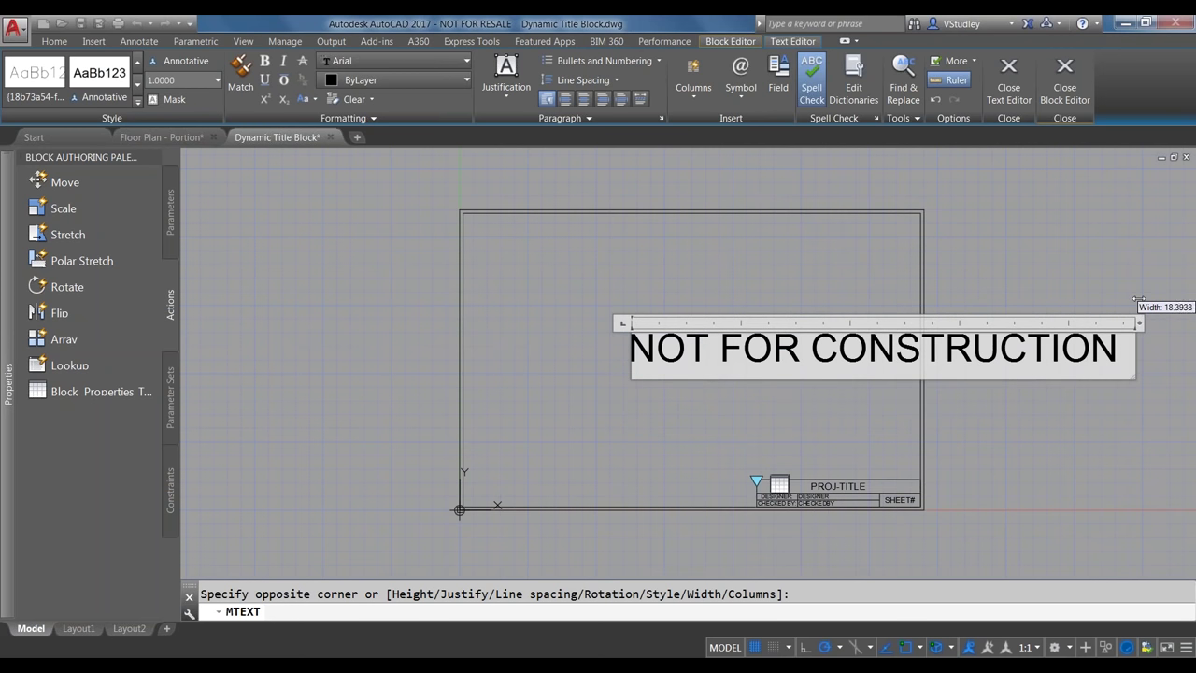
{"action": "key", "text": "ctrl+a"}
Rotate the NOT FOR CONSTRUCTION text upward about a base point with RO
{"action": "left_click", "coordinate": [669, 402]}
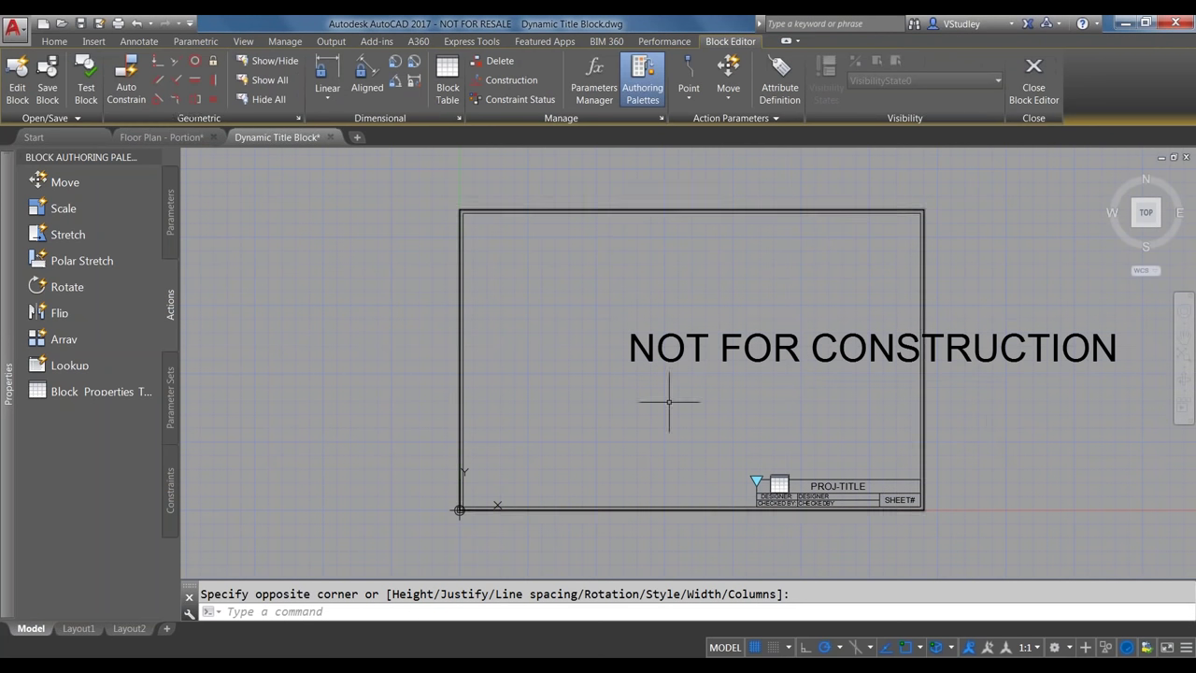
{"action": "left_click", "coordinate": [763, 382]}
{"action": "left_click", "coordinate": [707, 295]}
{"action": "type", "text": "ro"}
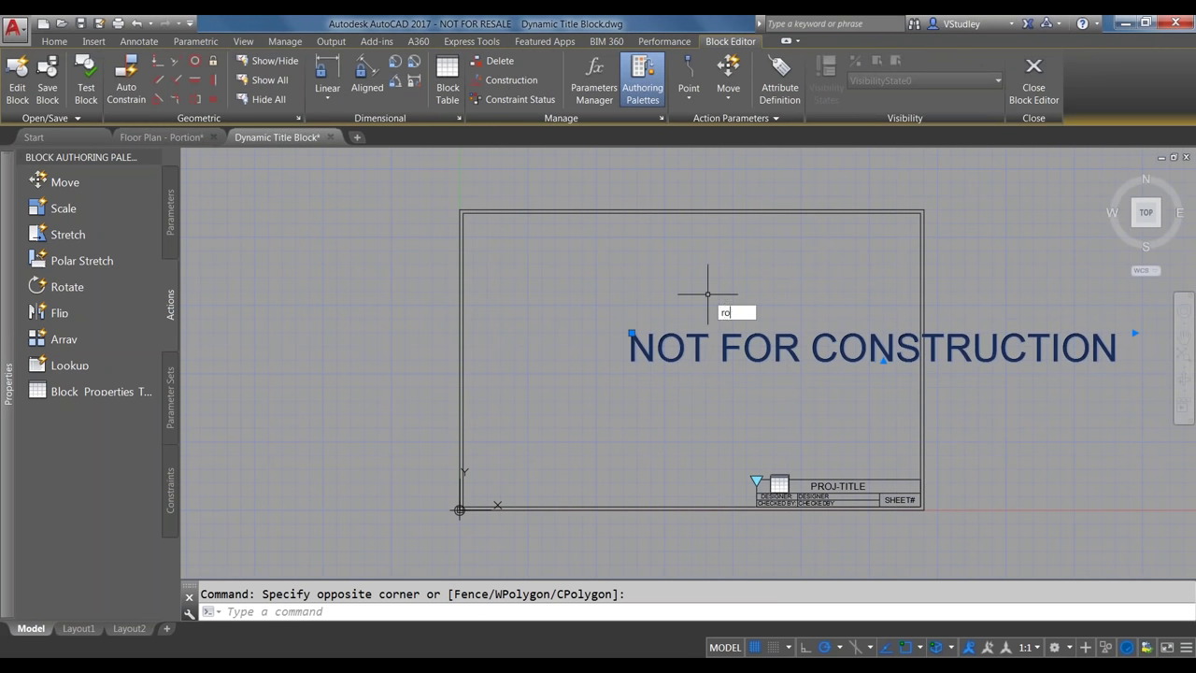
{"action": "key", "text": "Return"}
{"action": "left_click", "coordinate": [654, 360]}
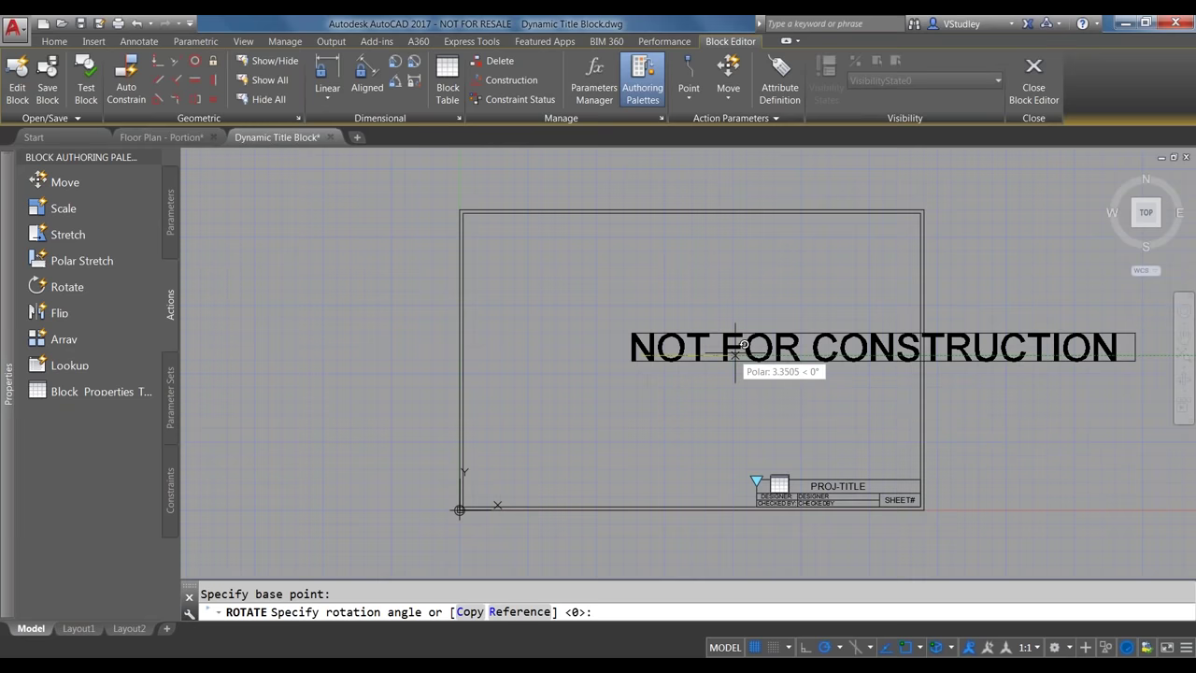
{"action": "left_click", "coordinate": [820, 266]}
Move the rotated text down-left so it runs diagonally across the sheet
{"action": "left_click", "coordinate": [819, 267]}
{"action": "left_click", "coordinate": [764, 253]}
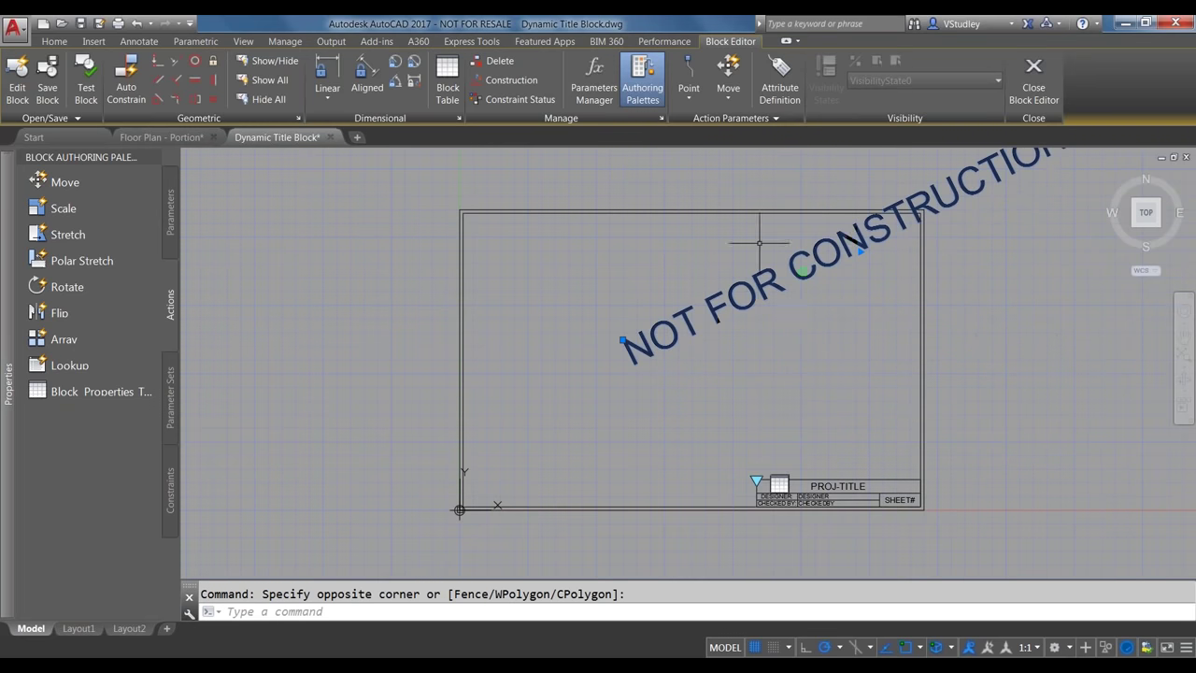
{"action": "type", "text": "m"}
{"action": "key", "text": "Return"}
{"action": "left_click", "coordinate": [848, 311]}
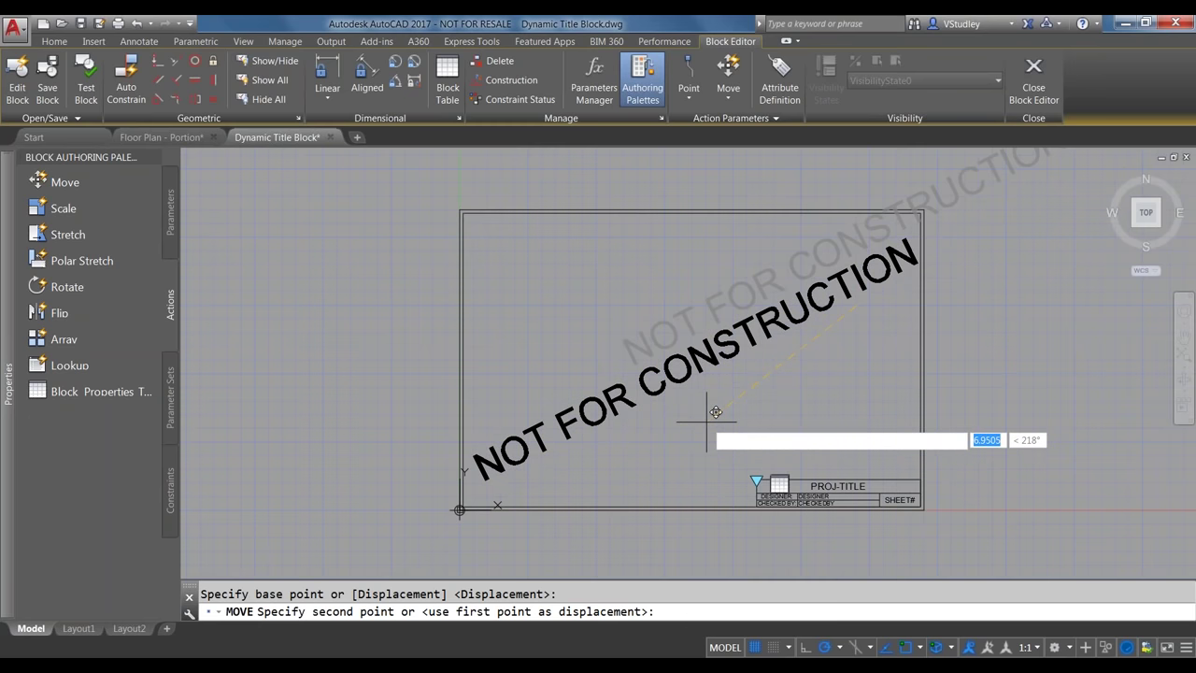
{"action": "left_click", "coordinate": [706, 421]}
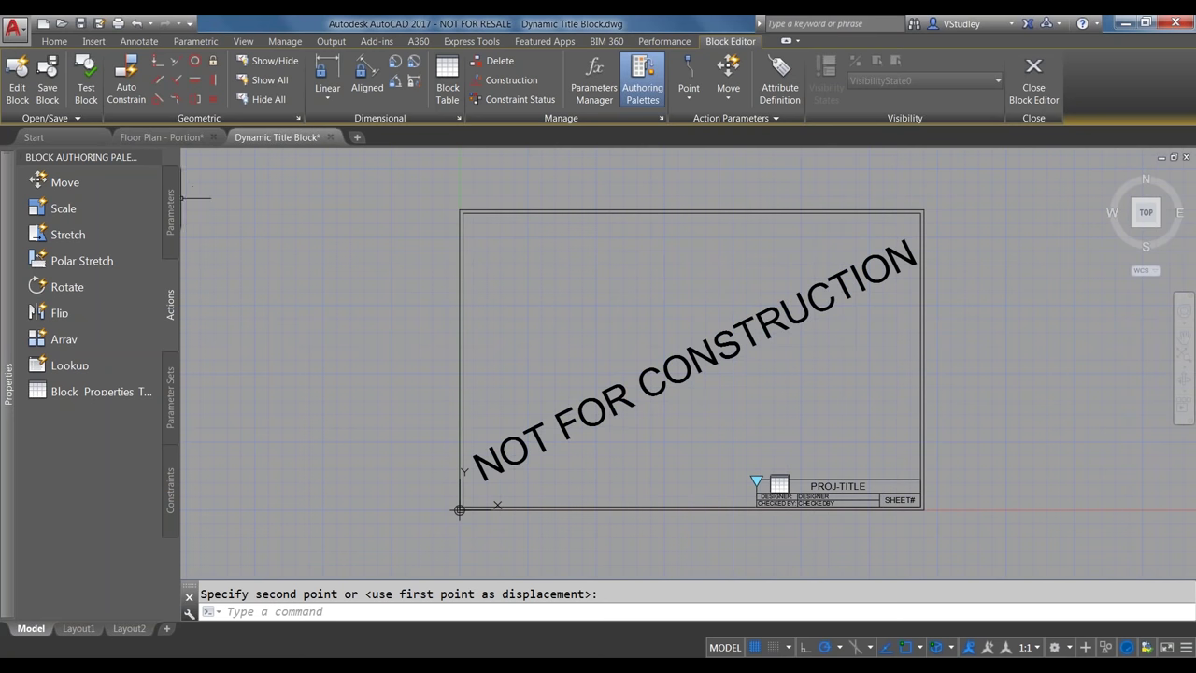
Place a trial Visibility parameter at the title block's lower-right corner from the Parameters palette
{"action": "left_click", "coordinate": [170, 204]}
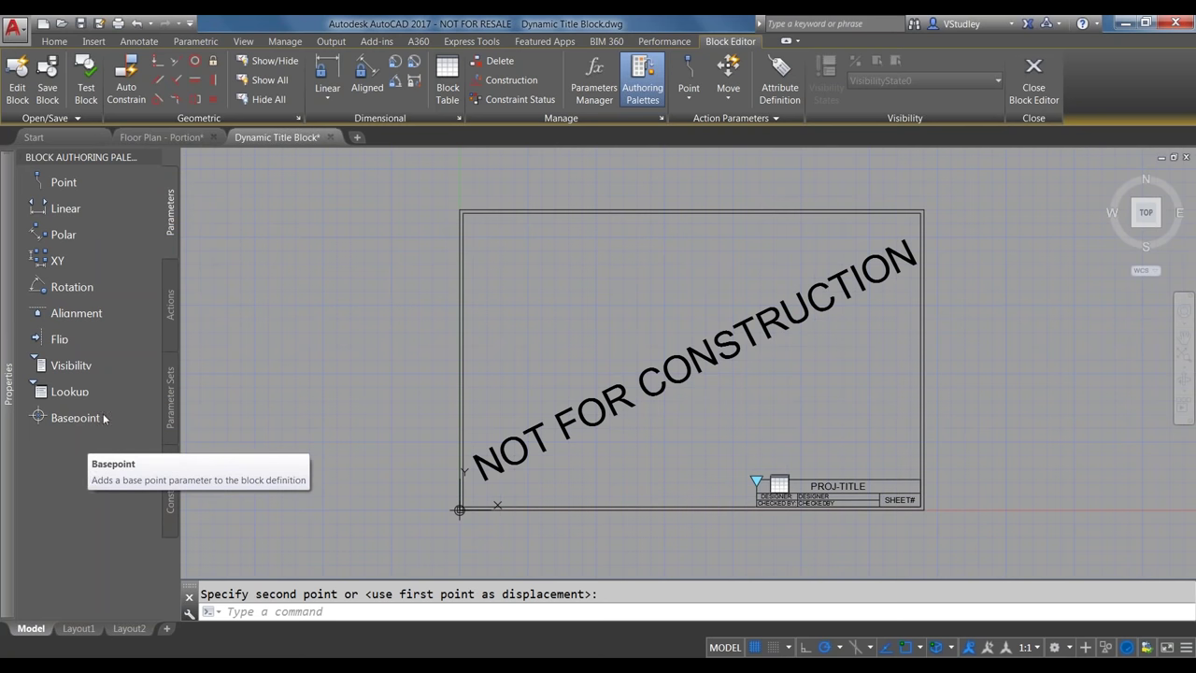
{"action": "left_click", "coordinate": [61, 367]}
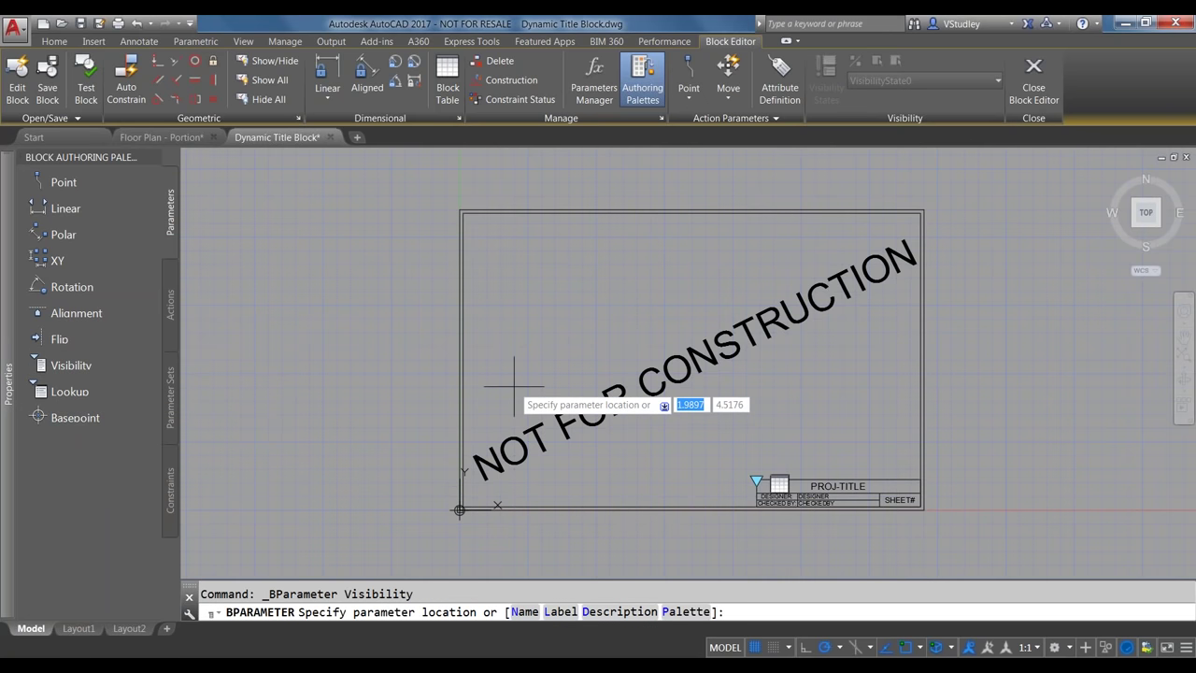
{"action": "left_click", "coordinate": [918, 479]}
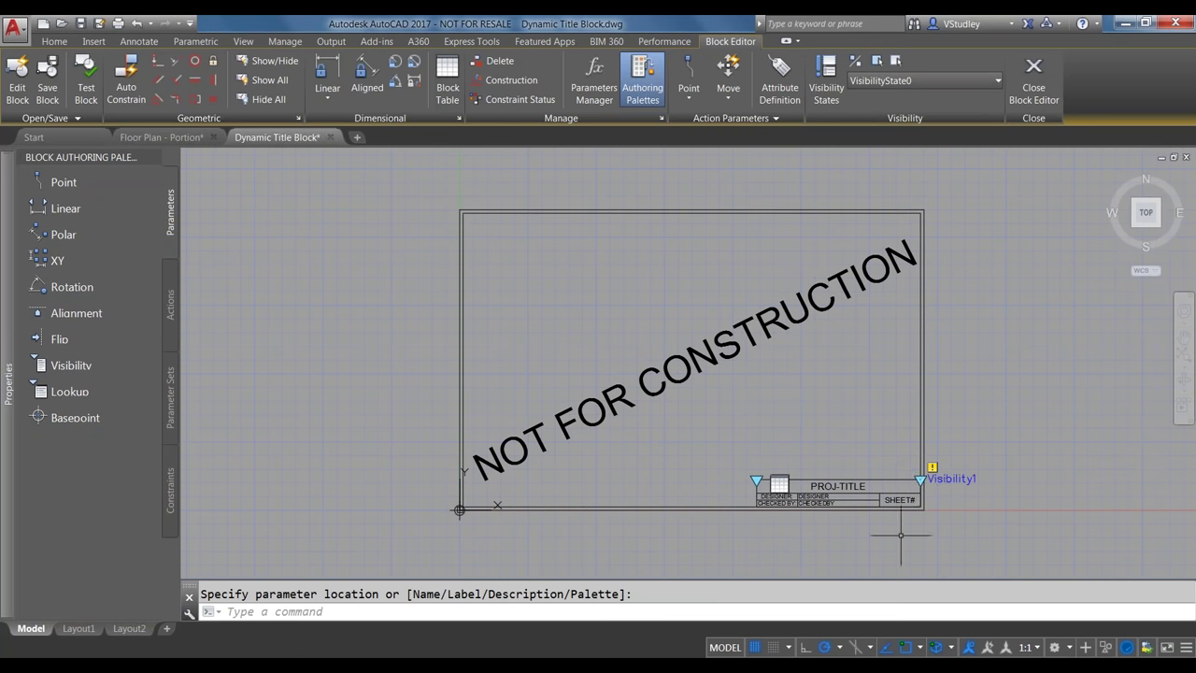
{"action": "left_click", "coordinate": [953, 477]}
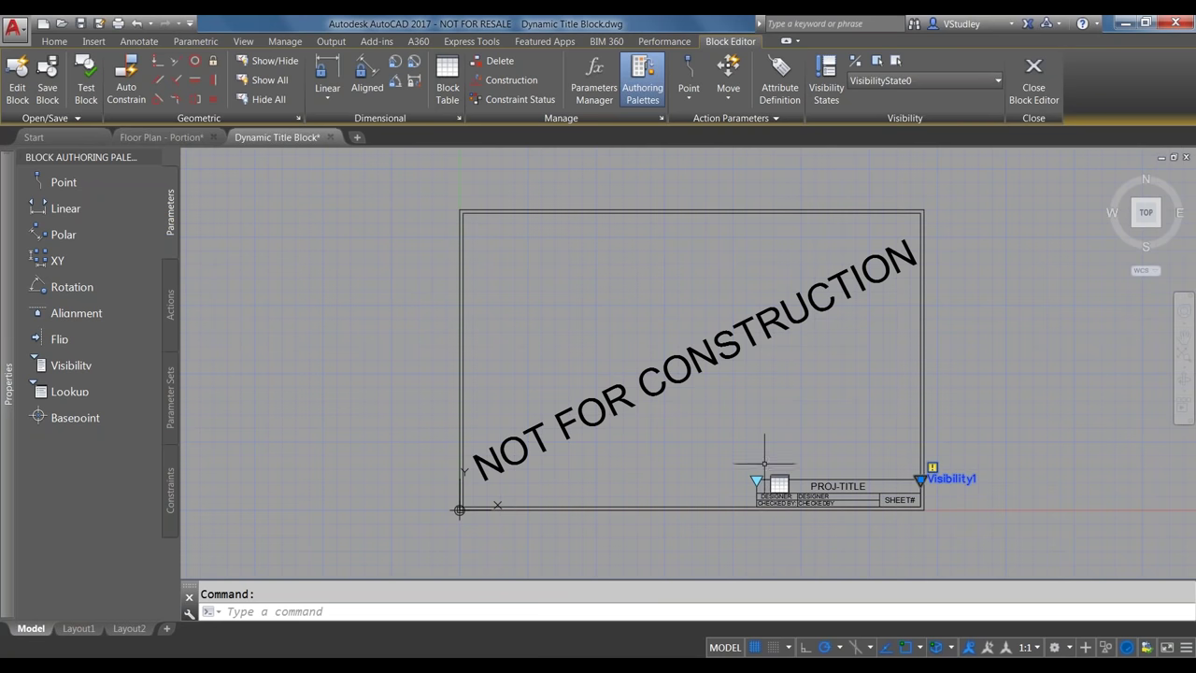
{"action": "key", "text": "Escape"}
{"action": "left_click", "coordinate": [170, 309]}
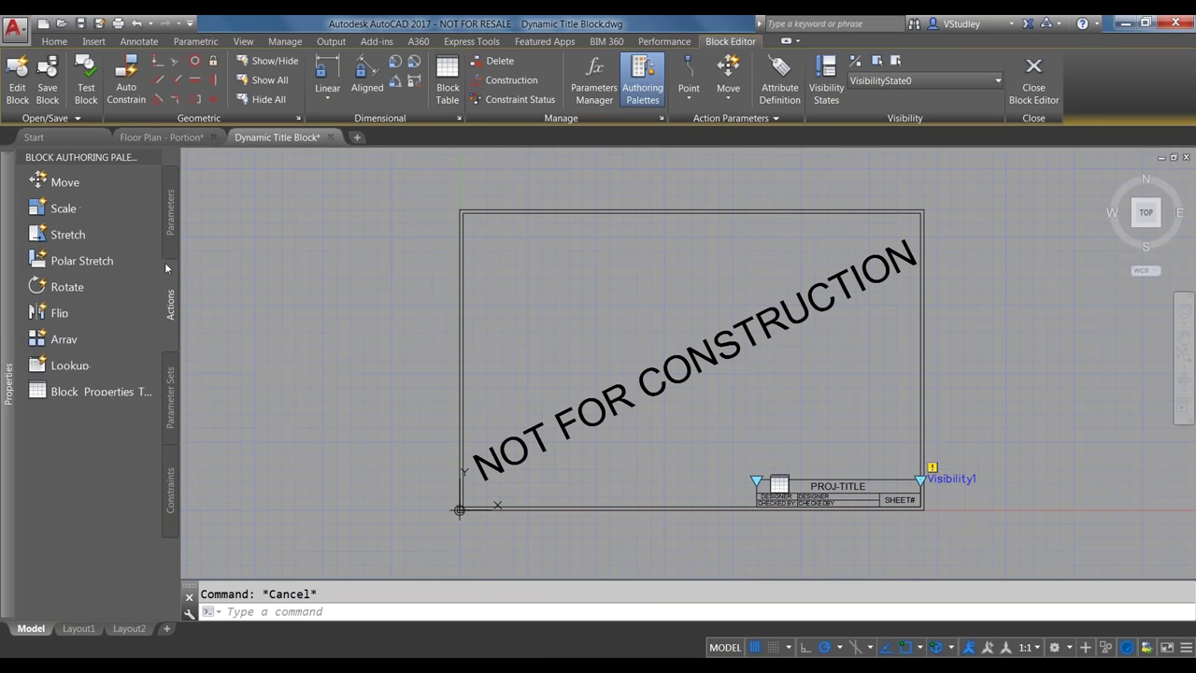
{"action": "left_click", "coordinate": [170, 219]}
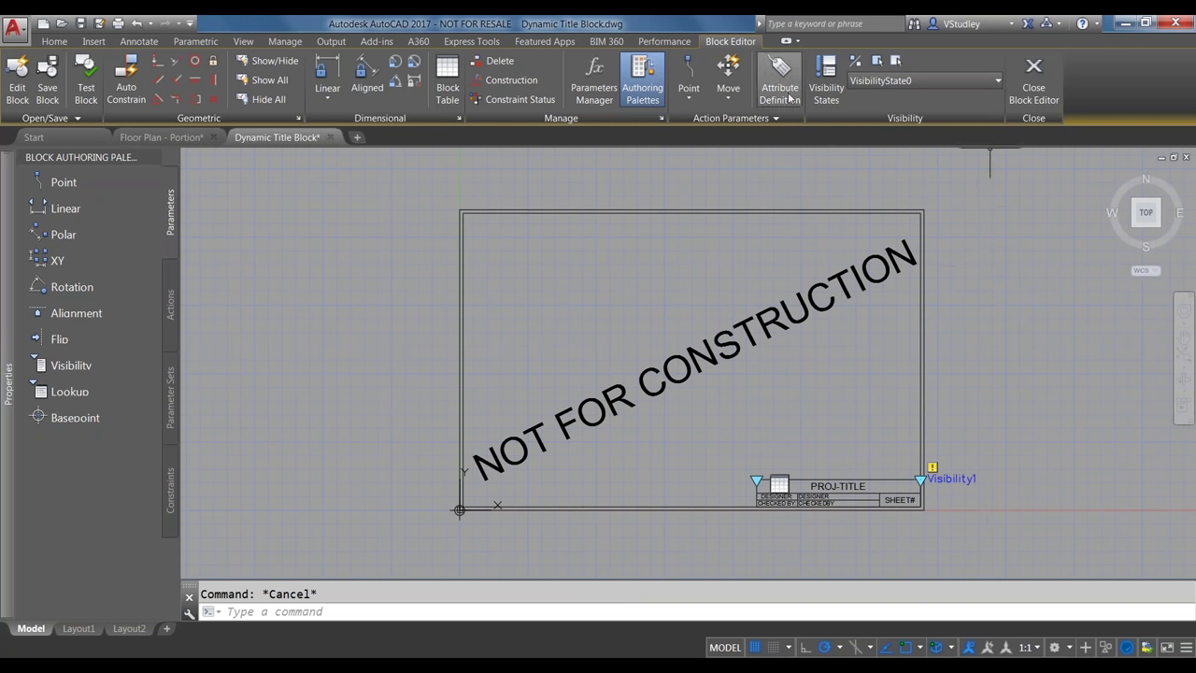
Delete the old visibility parameter with a crossing window and place a new one at the lower-right corner
{"action": "left_click", "coordinate": [1027, 505]}
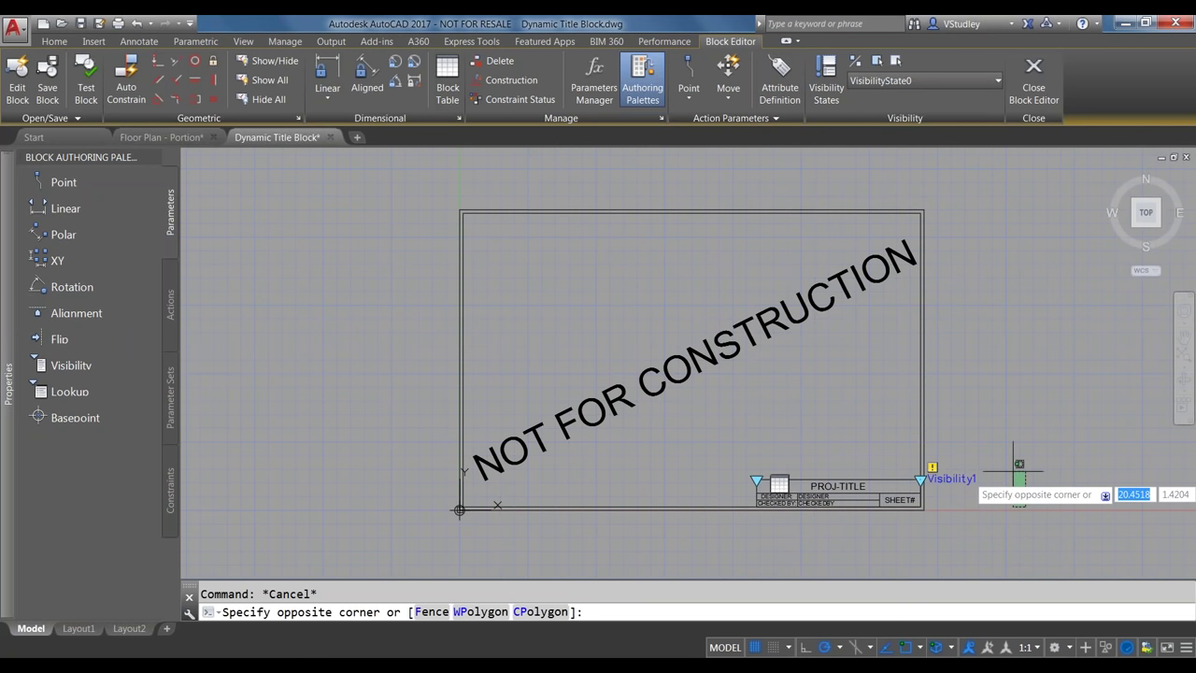
{"action": "left_click", "coordinate": [953, 403]}
{"action": "key", "text": "Delete"}
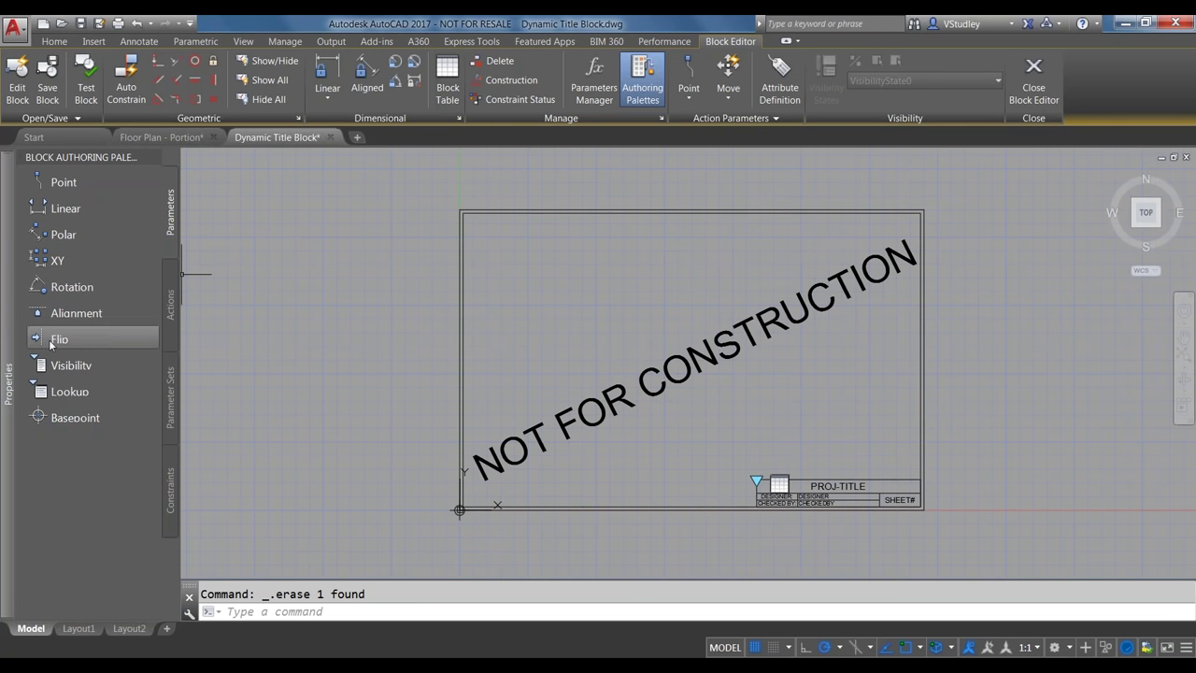
{"action": "left_click", "coordinate": [71, 365]}
{"action": "left_click", "coordinate": [927, 467]}
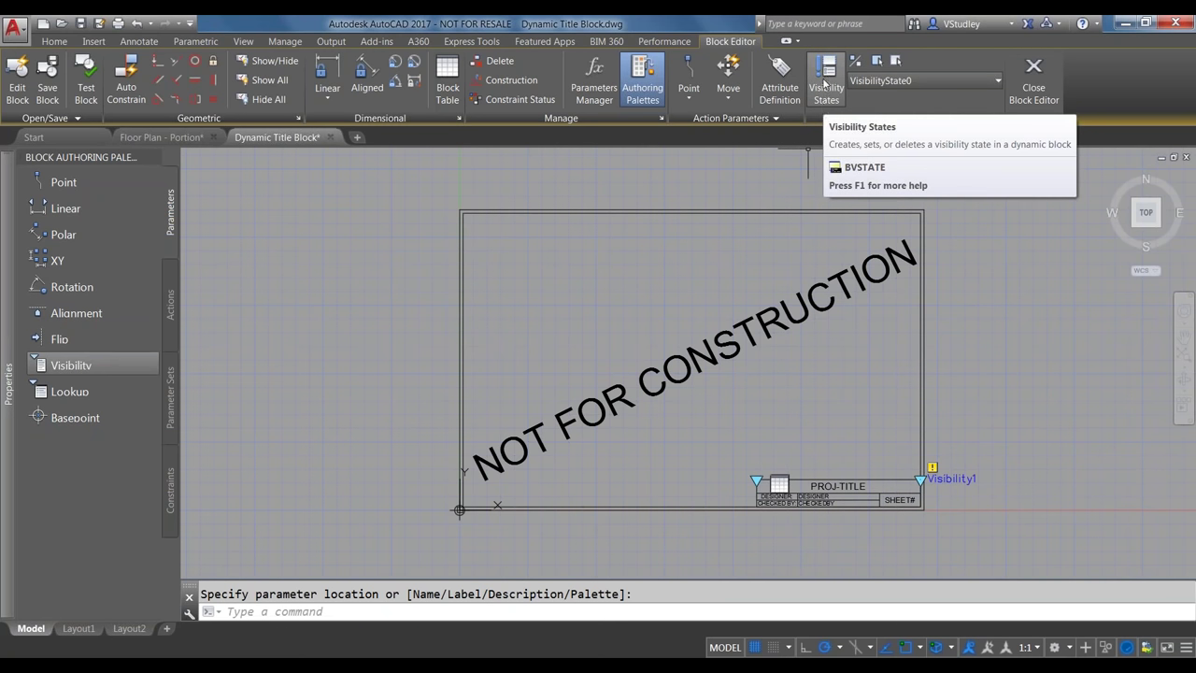
Add a visibility state named 'Not For Construction' in the Visibility States dialog, leaving existing visibility unchanged
{"action": "left_click", "coordinate": [823, 78]}
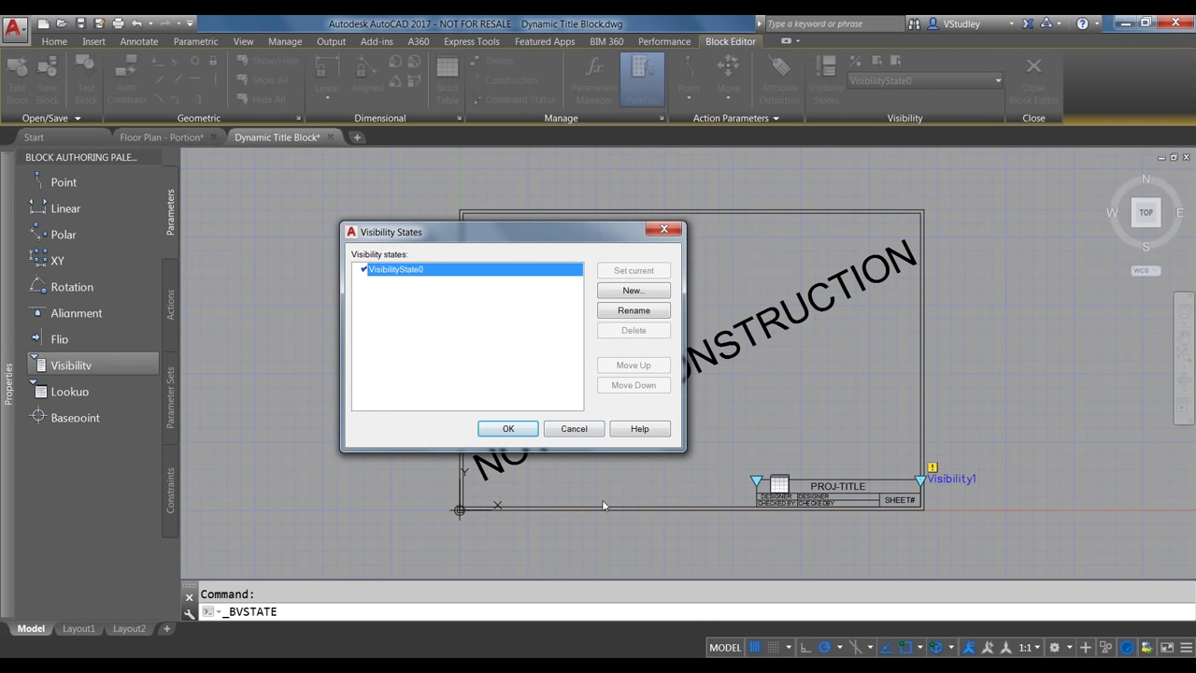
{"action": "left_click", "coordinate": [634, 291]}
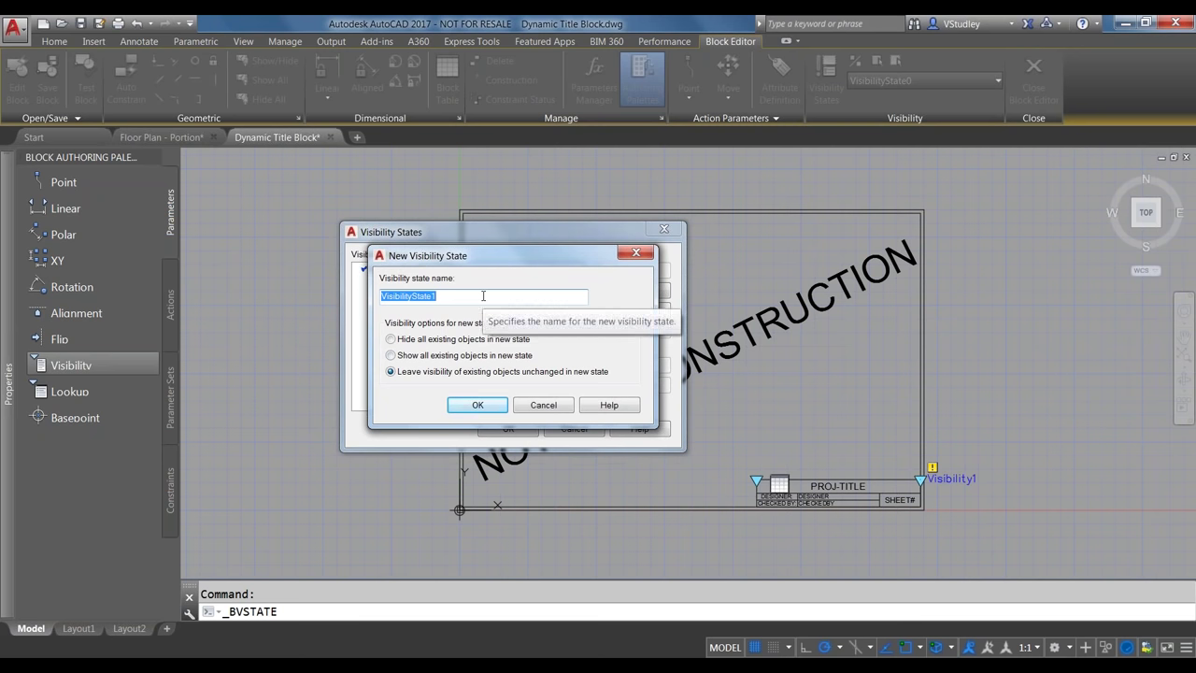
{"action": "type", "text": "Not For Construction"}
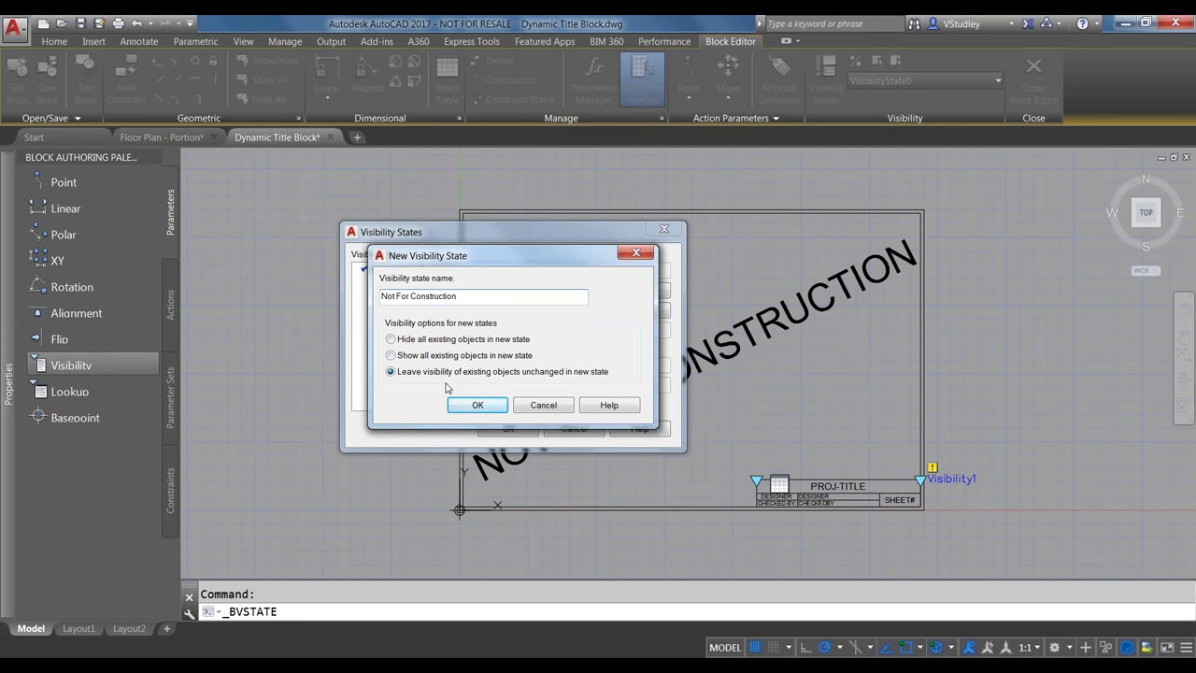
{"action": "left_click", "coordinate": [478, 407]}
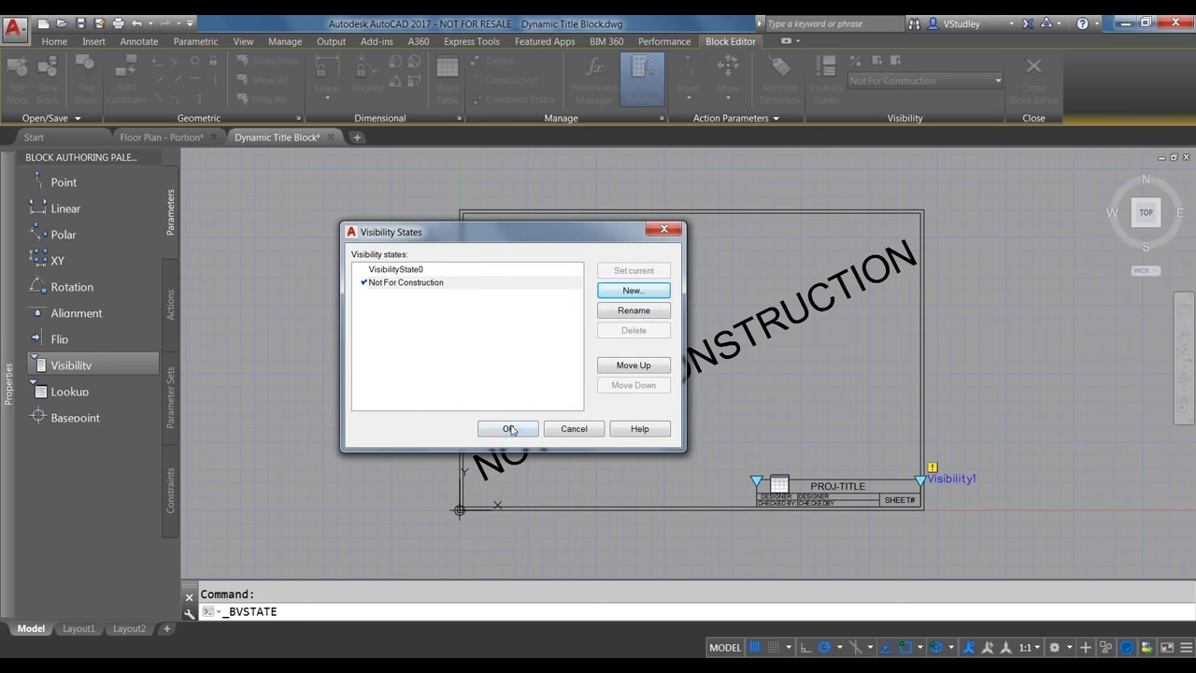
{"action": "left_click", "coordinate": [510, 429]}
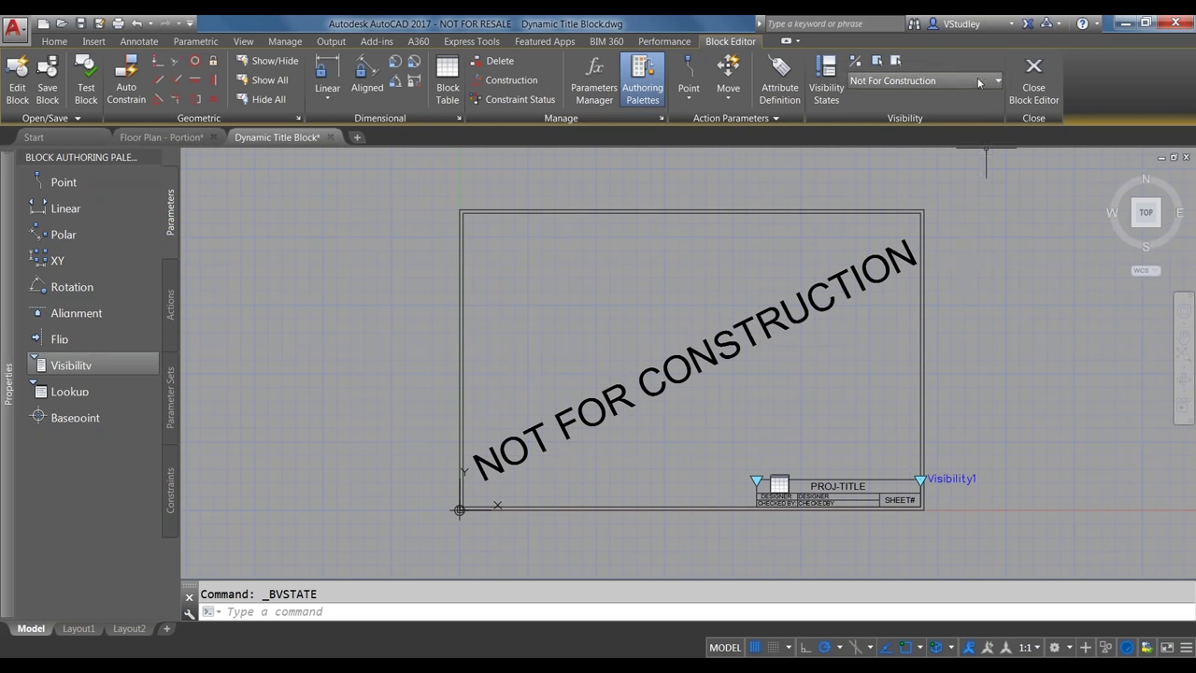
Make the NOT FOR CONSTRUCTION text invisible in VisibilityState0 and check it shows in Not For Construction
{"action": "left_click", "coordinate": [875, 81]}
{"action": "left_click", "coordinate": [878, 99]}
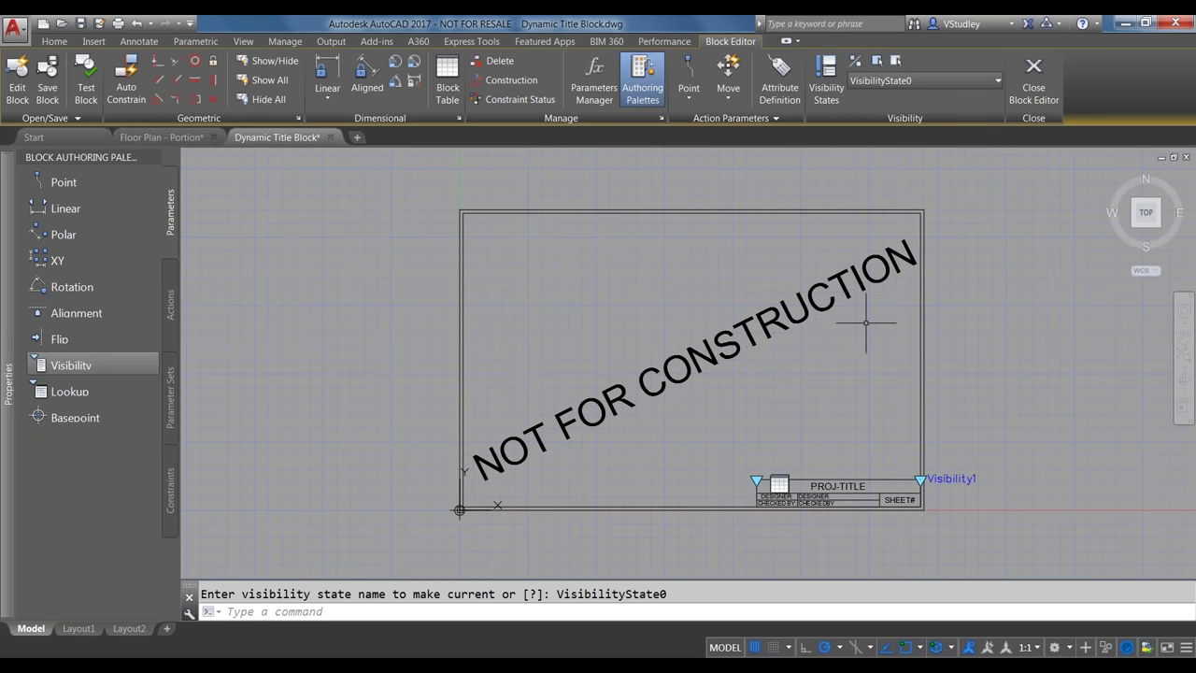
{"action": "left_click", "coordinate": [837, 285]}
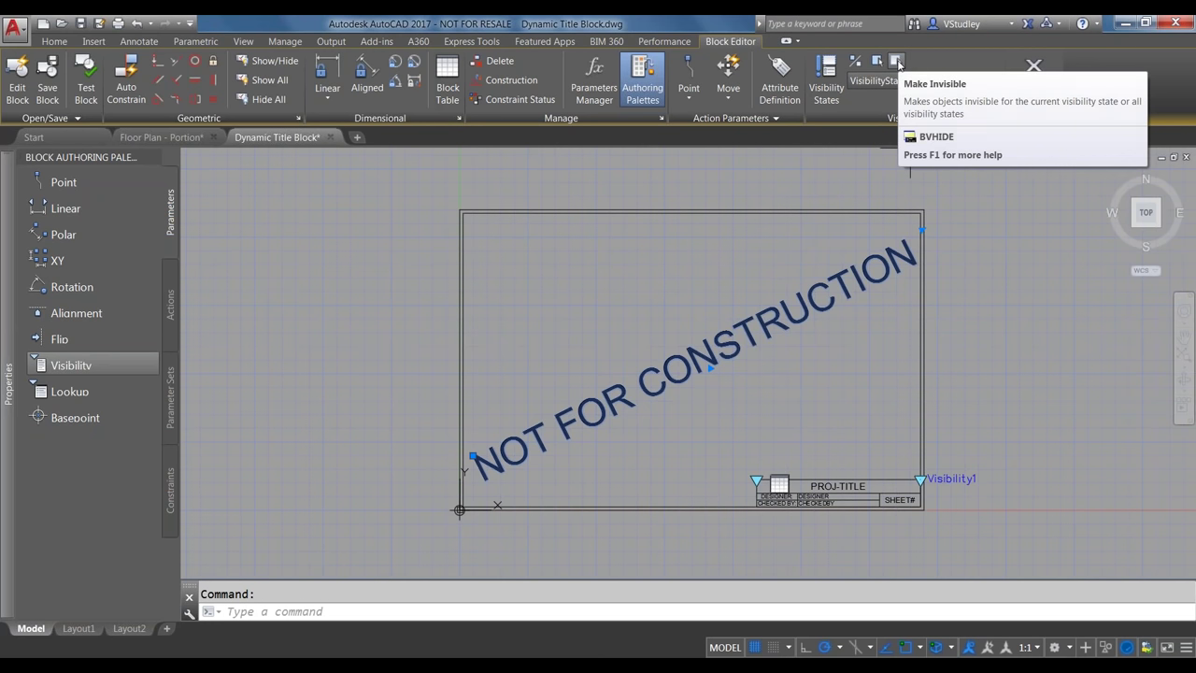
{"action": "left_click", "coordinate": [896, 61]}
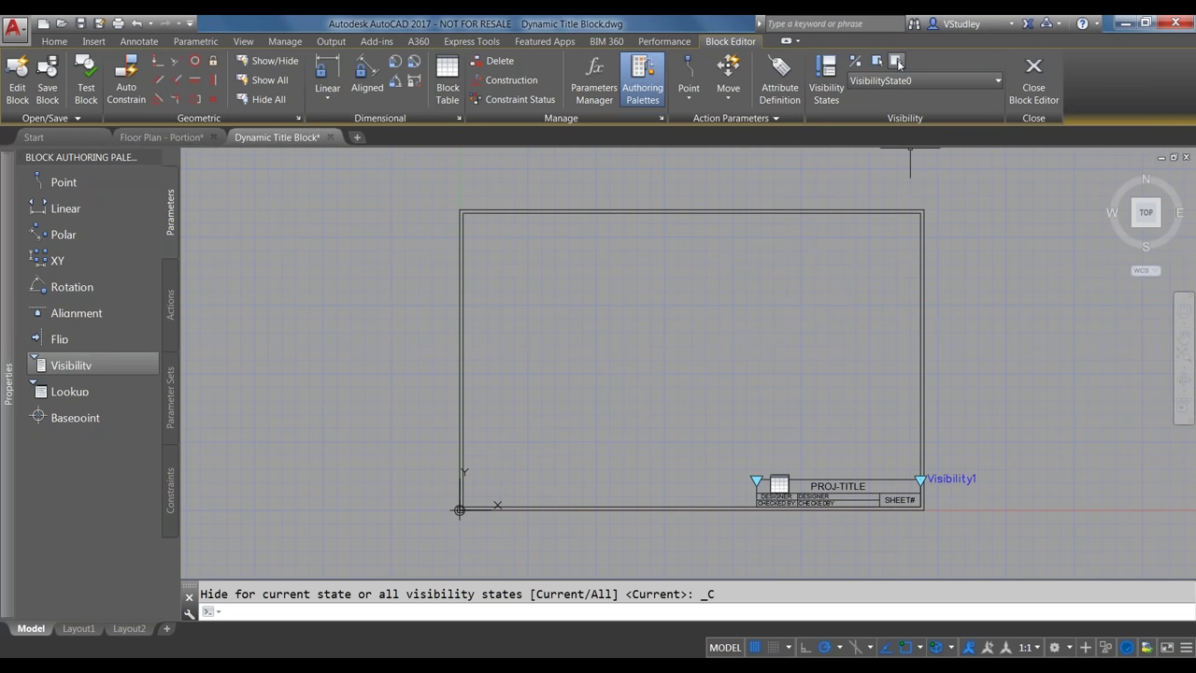
{"action": "left_click", "coordinate": [986, 80]}
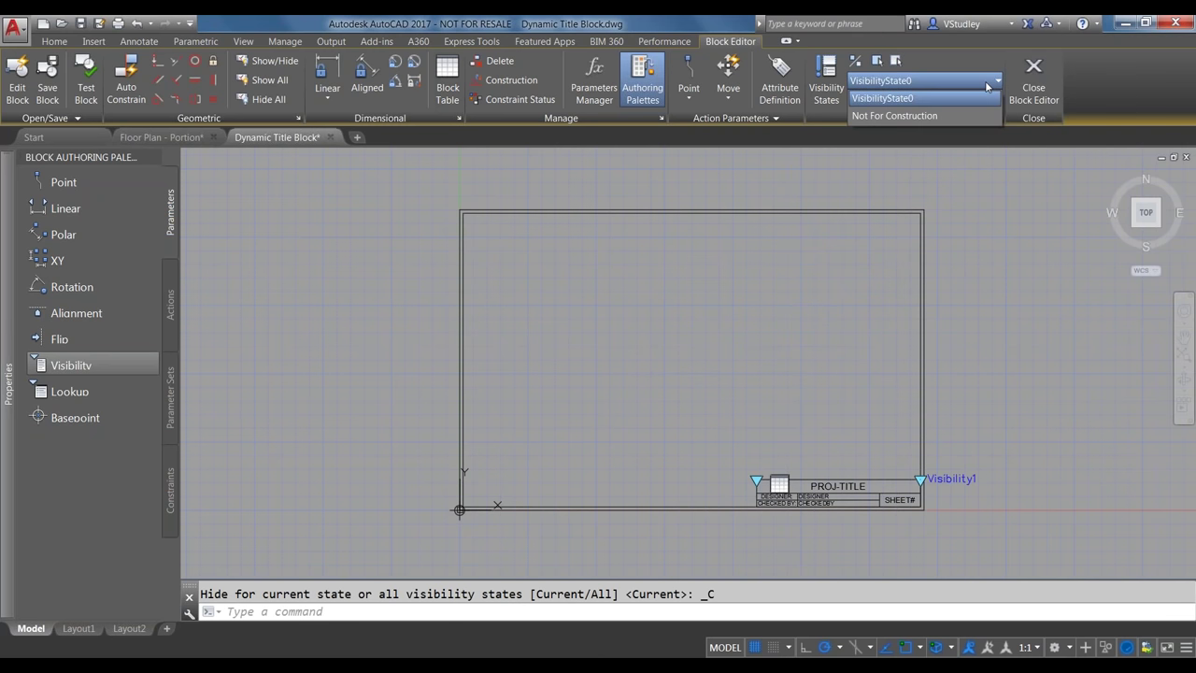
{"action": "left_click", "coordinate": [912, 114]}
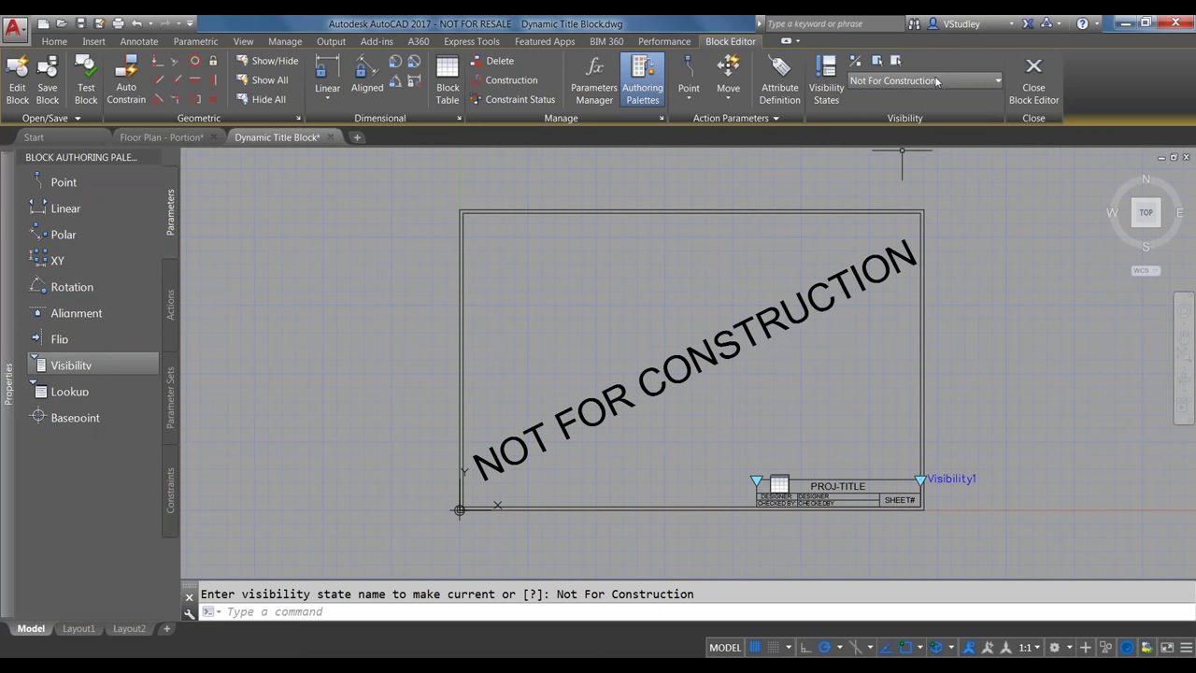
{"action": "left_click", "coordinate": [903, 81]}
{"action": "left_click", "coordinate": [903, 98]}
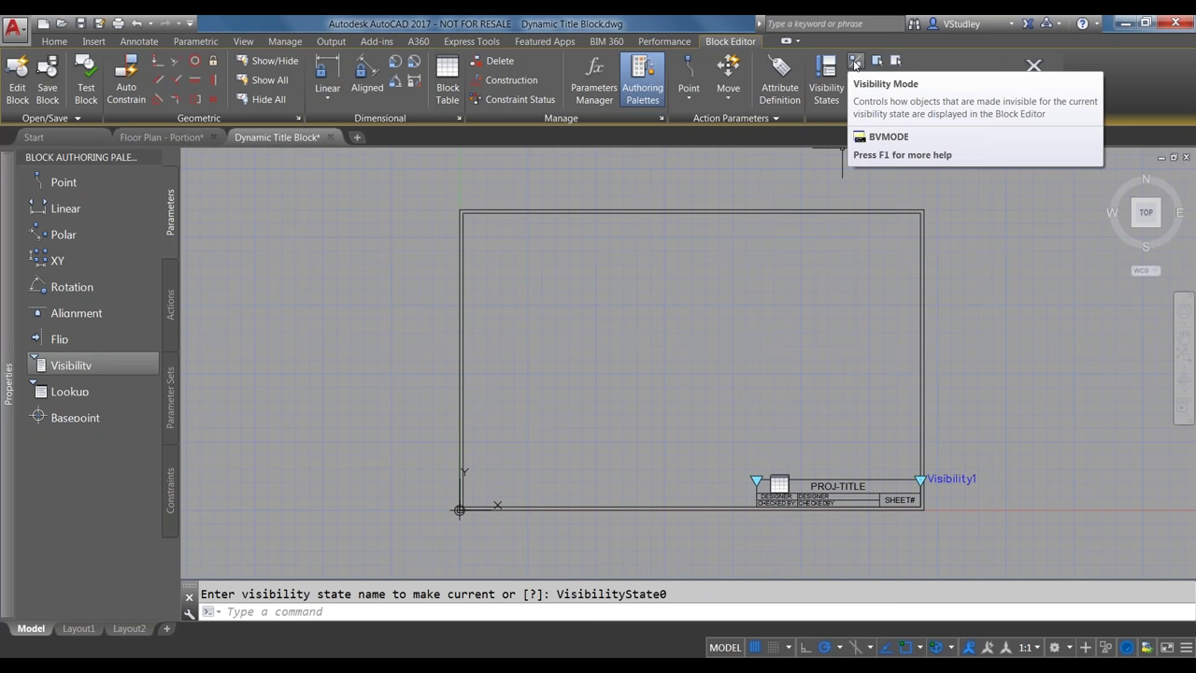
Display hidden objects faintly (BVMODE 1), recheck both states, and close the Block Editor
{"action": "left_click", "coordinate": [854, 61]}
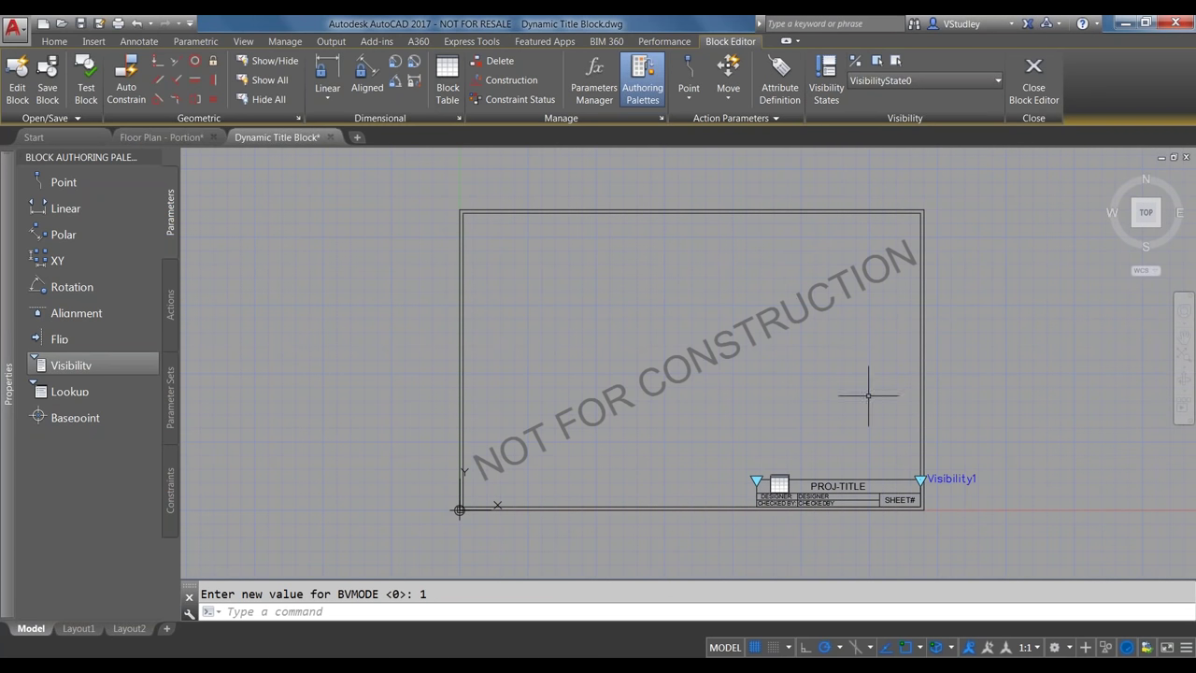
{"action": "left_click", "coordinate": [946, 80]}
{"action": "left_click", "coordinate": [946, 111]}
{"action": "left_click", "coordinate": [946, 86]}
{"action": "left_click", "coordinate": [947, 94]}
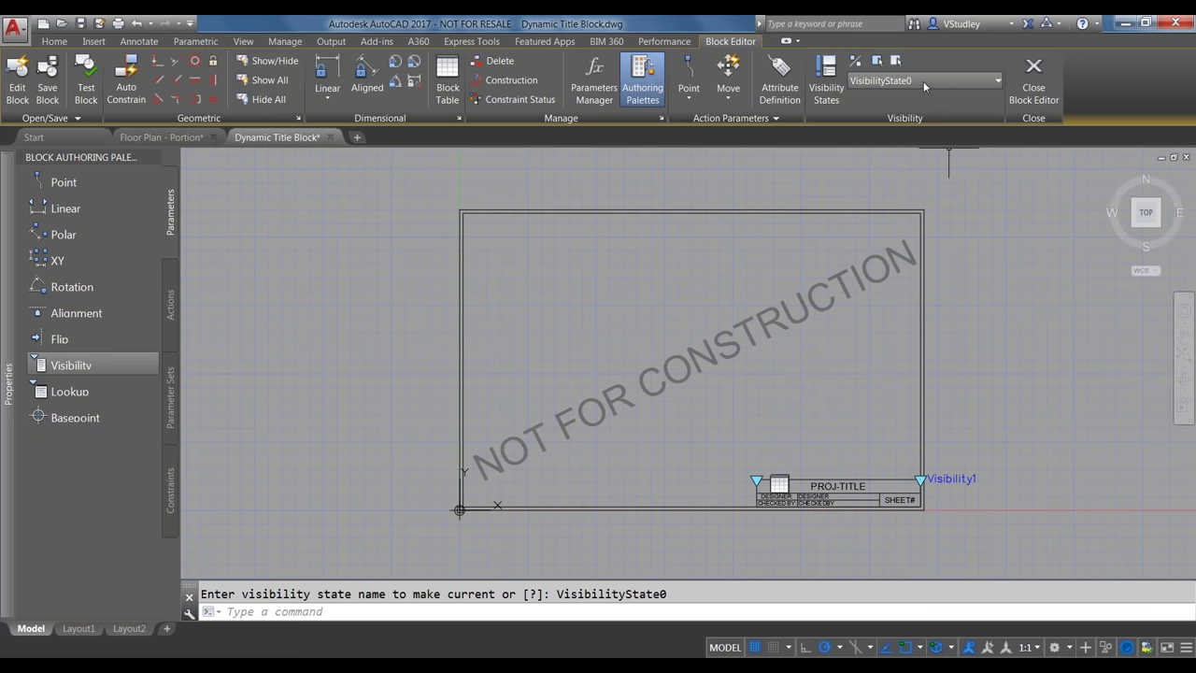
{"action": "left_click", "coordinate": [1047, 82]}
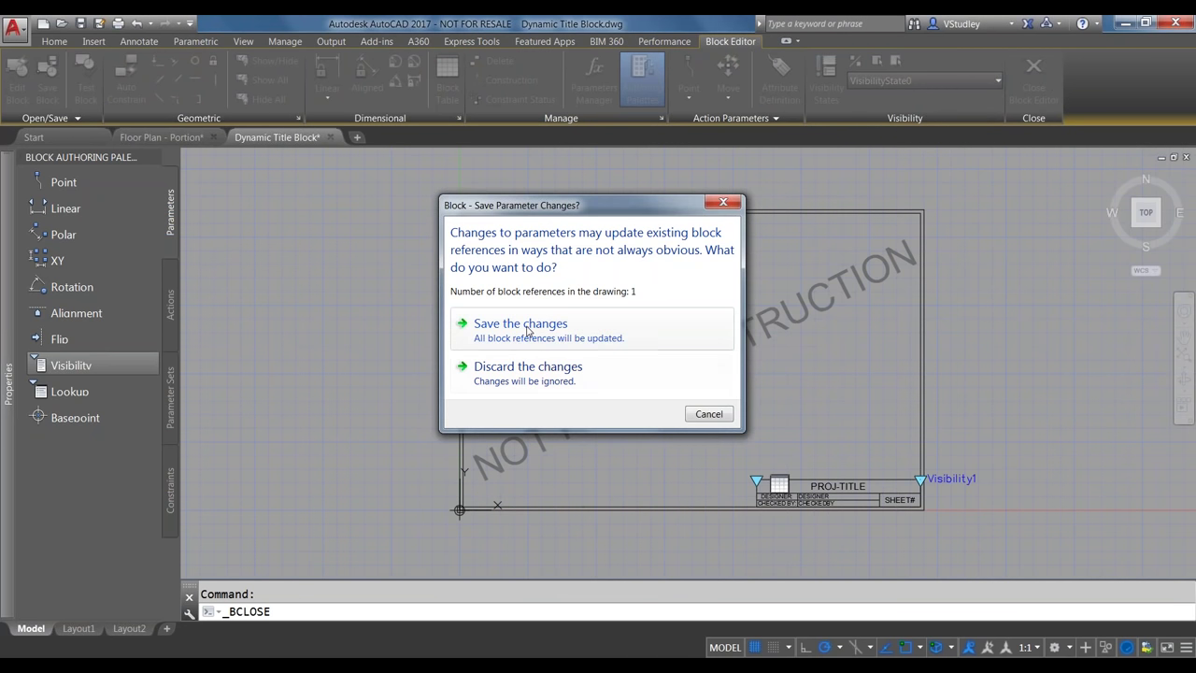
Save the block changes and select the placed title block in the drawing
{"action": "left_click", "coordinate": [528, 330]}
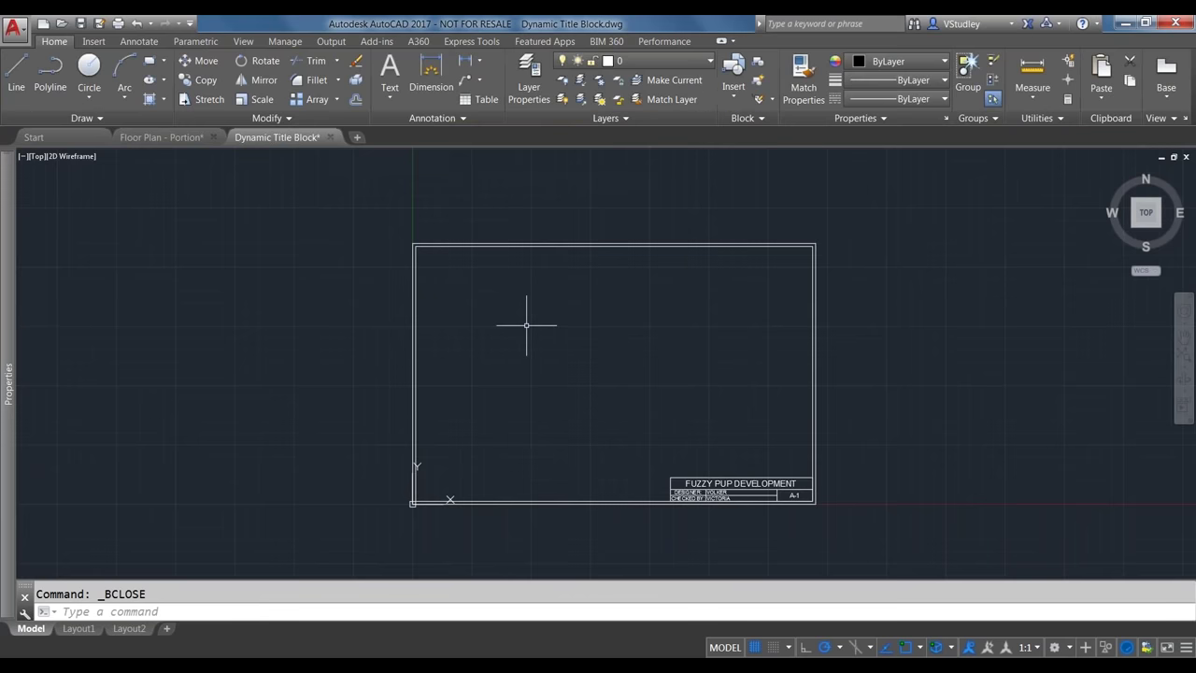
{"action": "left_click", "coordinate": [814, 315]}
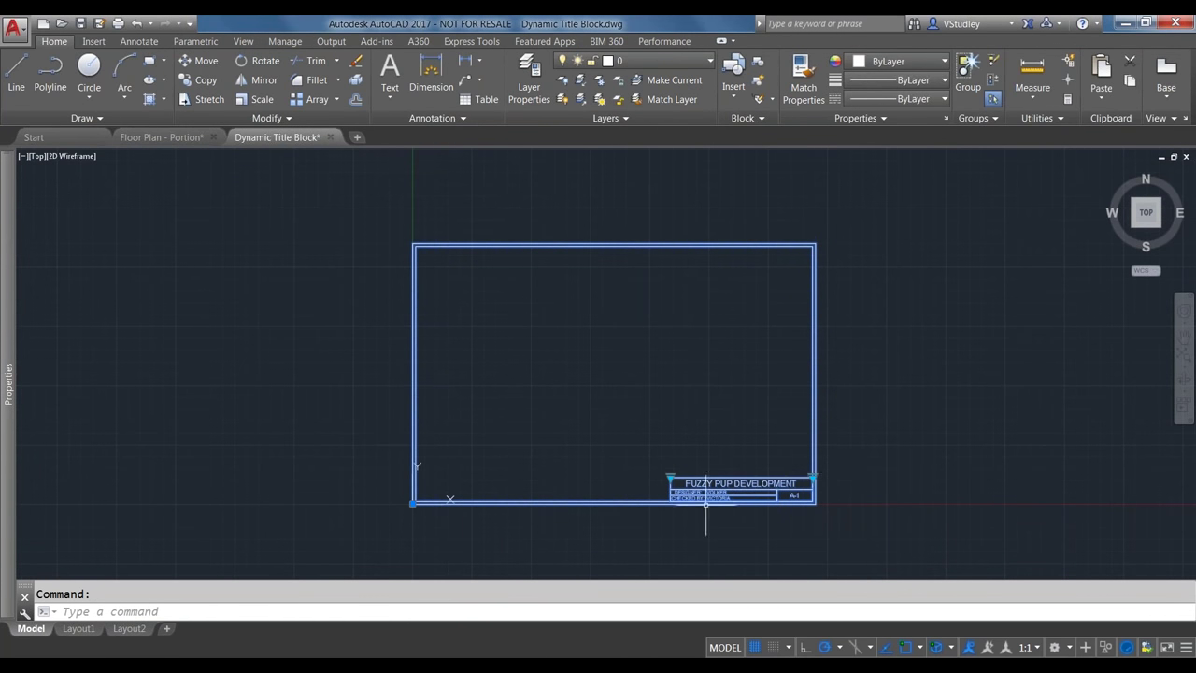
{"action": "scroll", "coordinate": [705, 505], "scroll_direction": "up", "scroll_amount": 2}
{"action": "scroll", "coordinate": [705, 504], "scroll_direction": "up", "scroll_amount": 2}
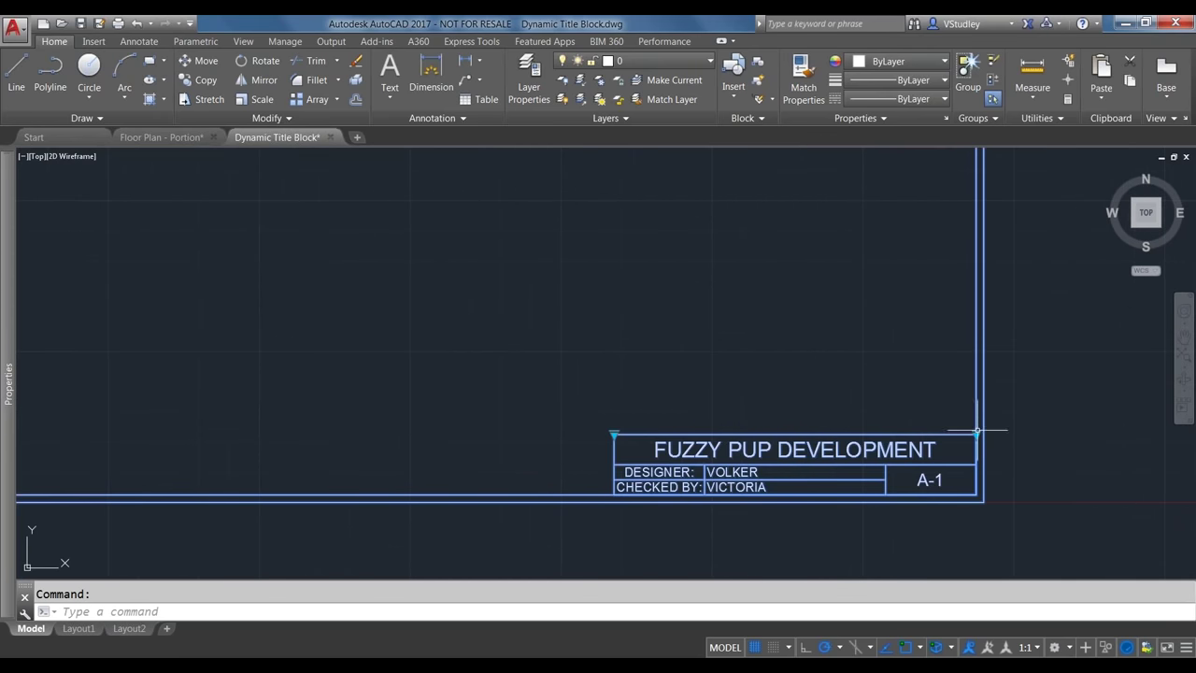
{"action": "scroll", "coordinate": [925, 479], "scroll_direction": "down", "scroll_amount": 3}
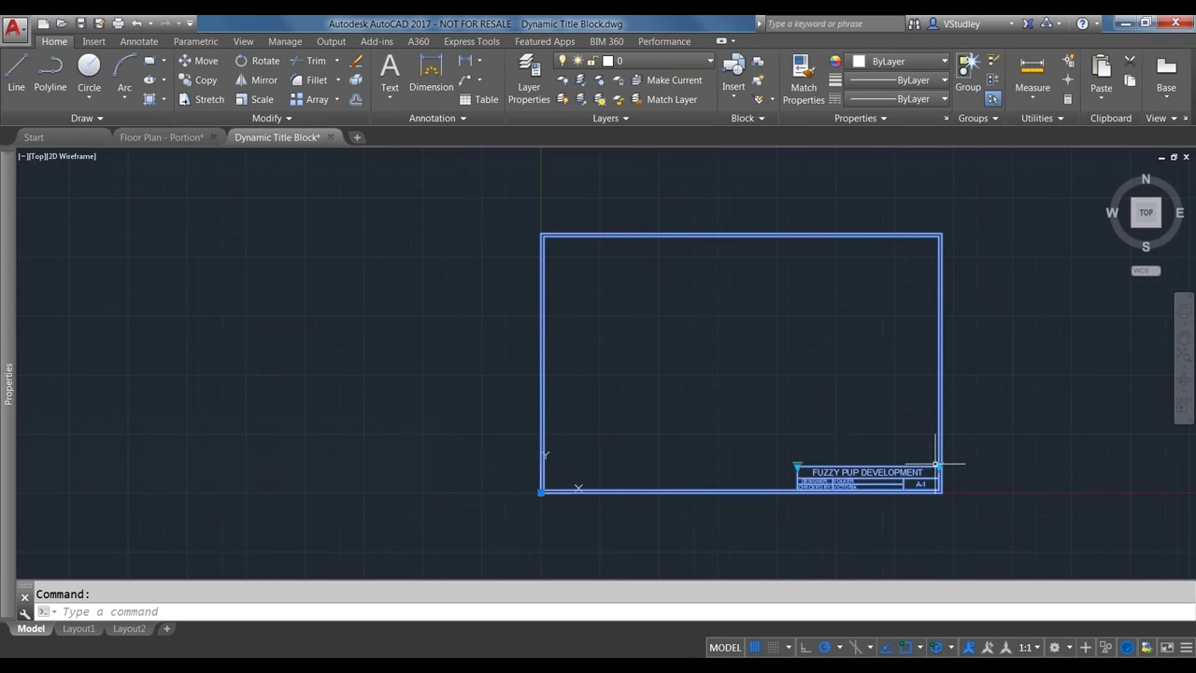
Toggle the title block's visibility grip between states, leave it on Not For Construction, and save
{"action": "left_click", "coordinate": [939, 467]}
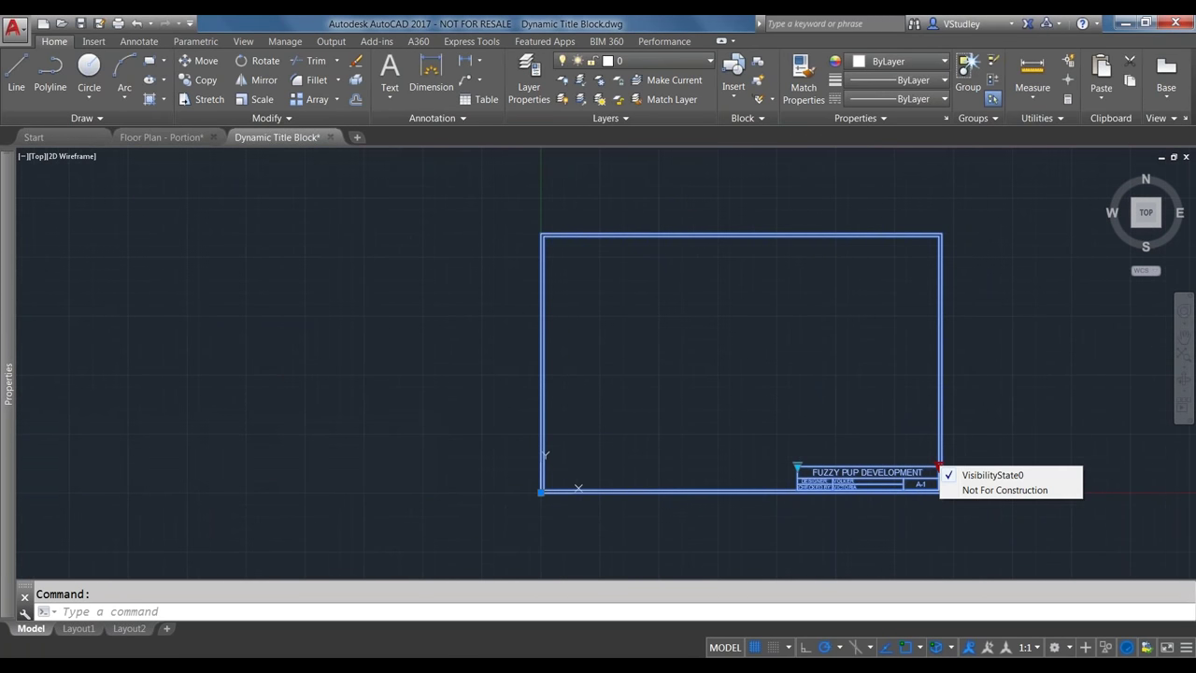
{"action": "left_click", "coordinate": [1041, 491]}
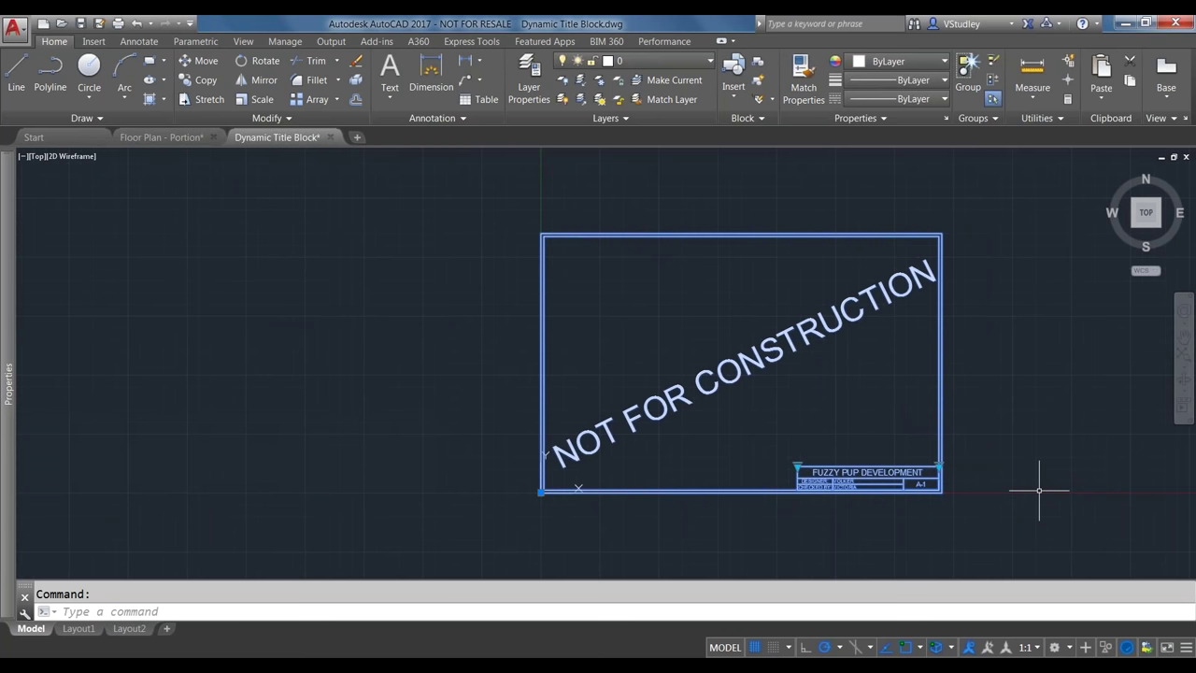
{"action": "left_click", "coordinate": [942, 467]}
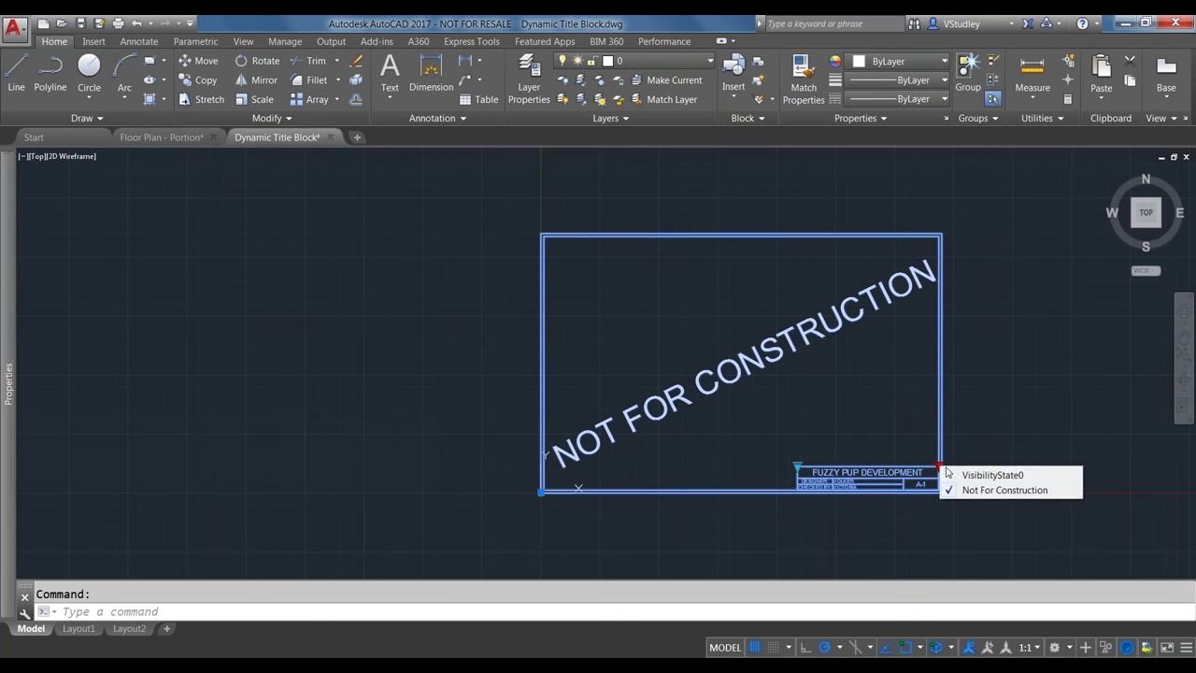
{"action": "left_click", "coordinate": [982, 476]}
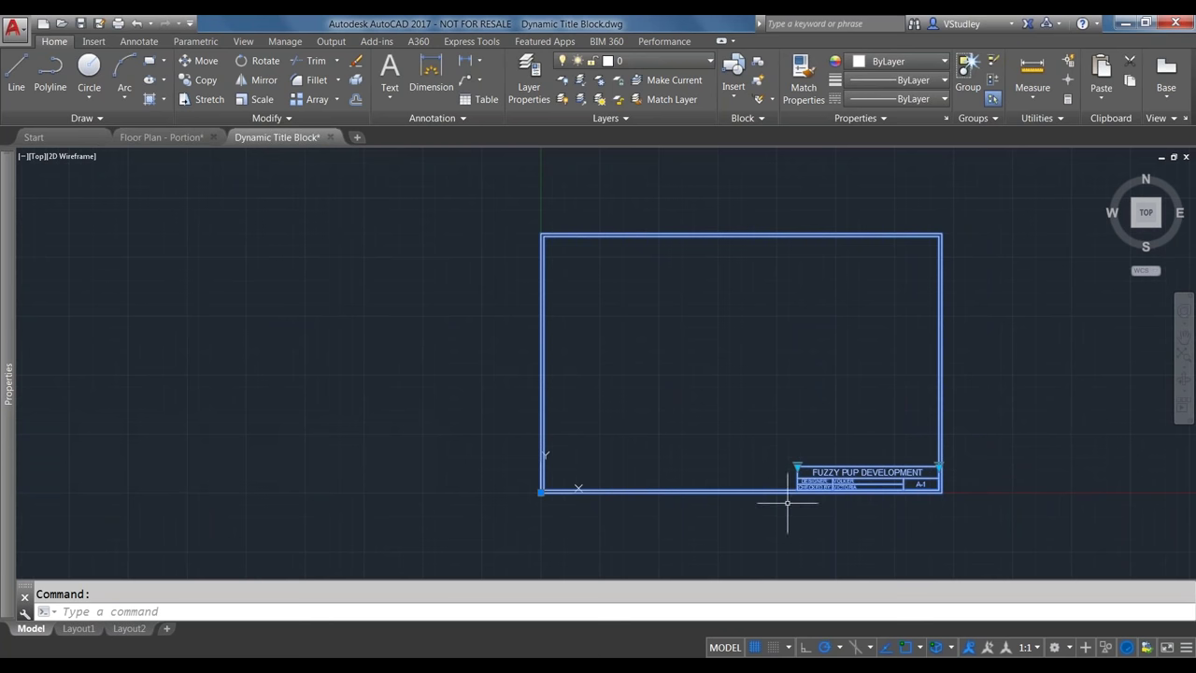
{"action": "left_click", "coordinate": [940, 466]}
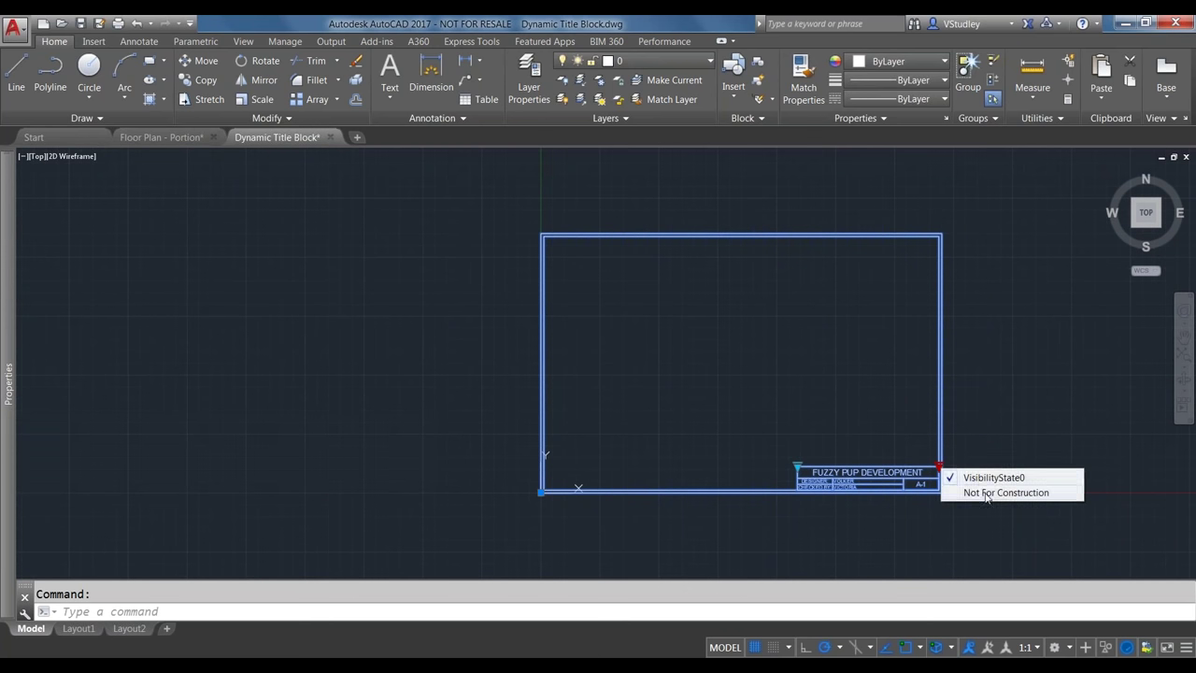
{"action": "left_click", "coordinate": [987, 493]}
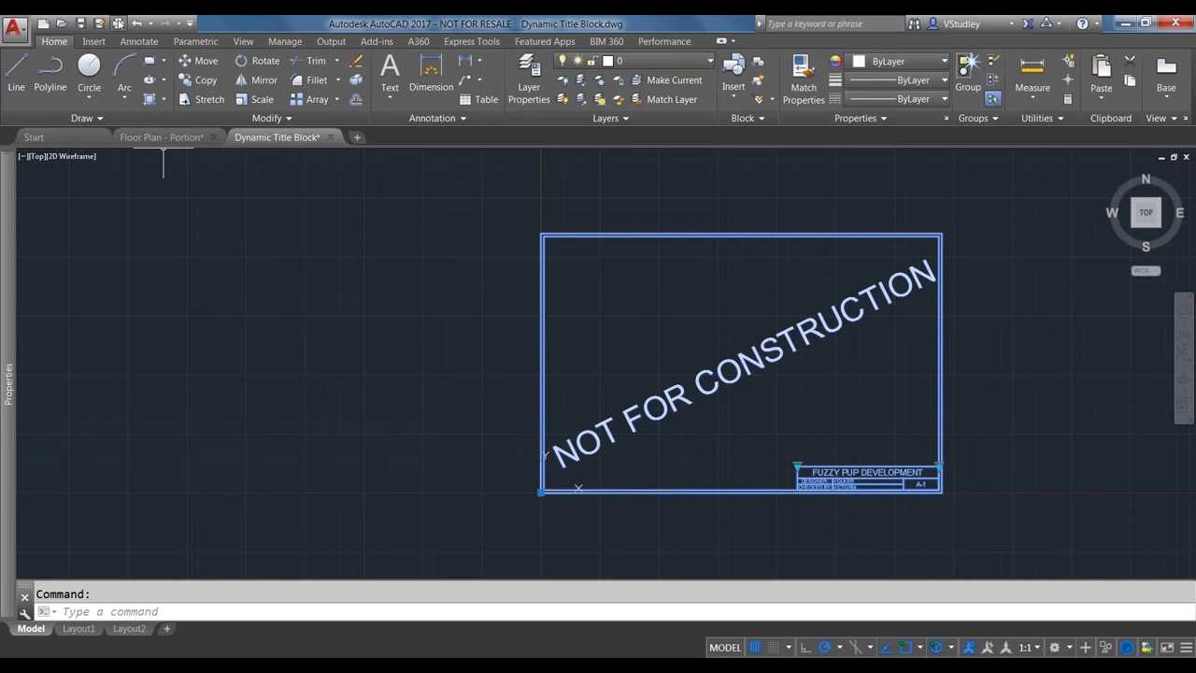
{"action": "left_click", "coordinate": [81, 23]}
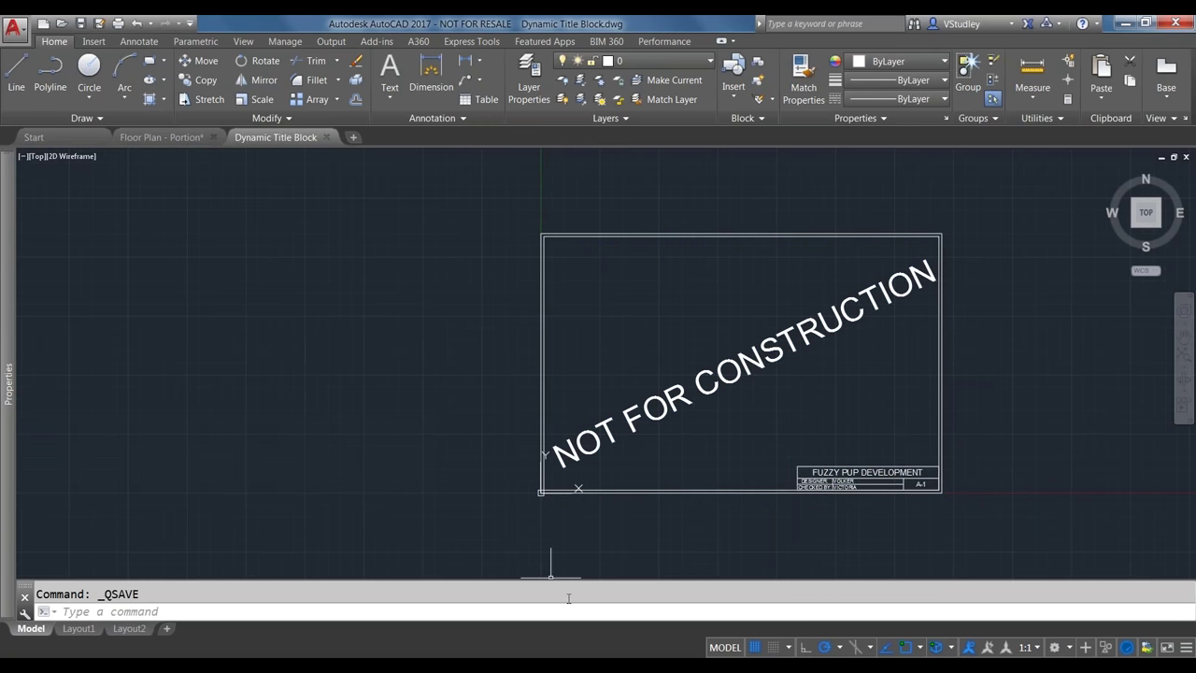
Run the PowerPoint slide show from the first slide through the thank-you and Q&A slides, then exit
{"action": "left_click", "coordinate": [583, 657]}
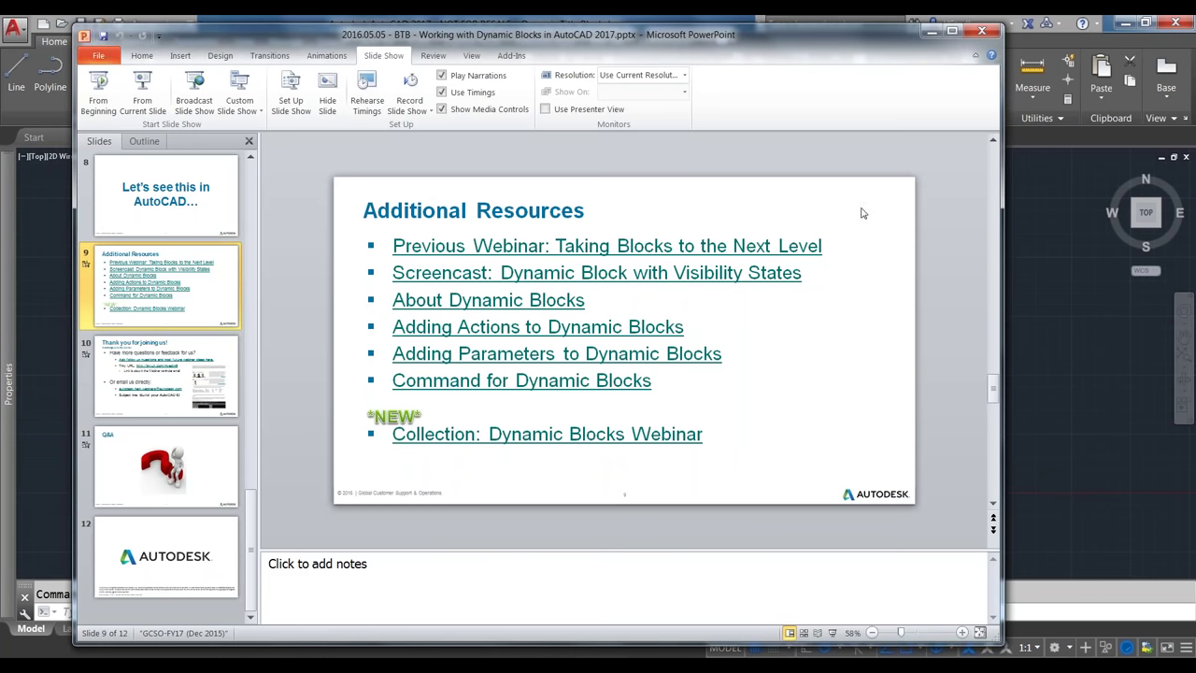
{"action": "left_click", "coordinate": [99, 86]}
{"action": "left_click", "coordinate": [529, 227]}
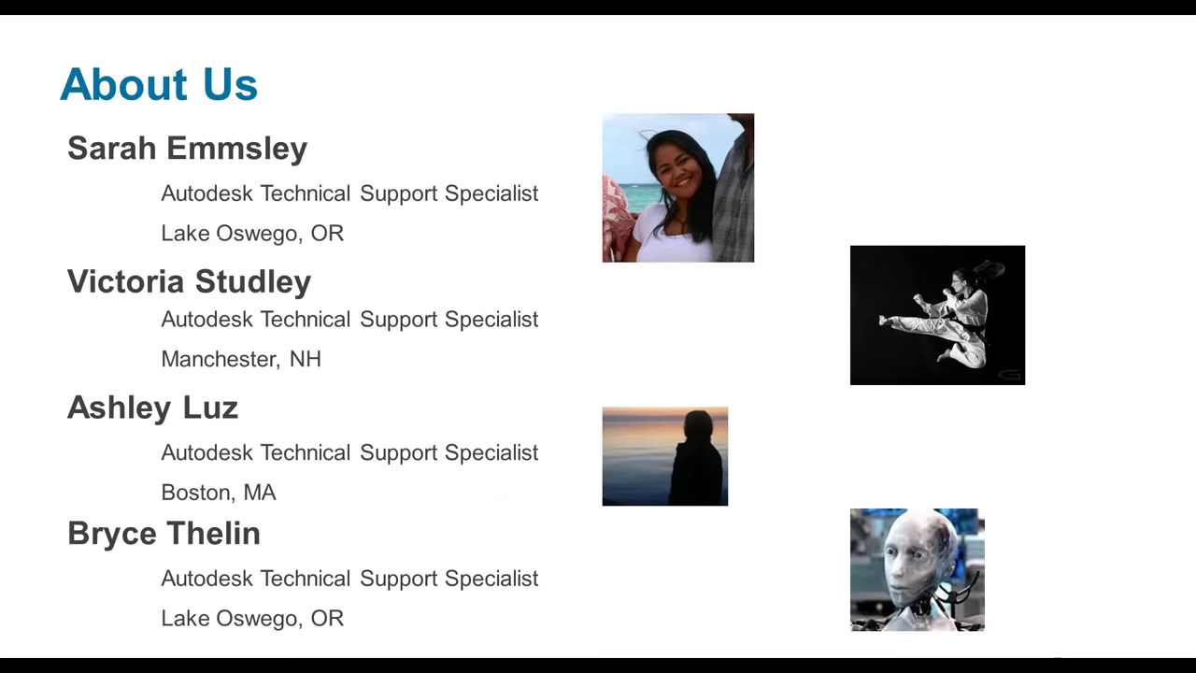
{"action": "left_click", "coordinate": [529, 227]}
{"action": "left_click", "coordinate": [529, 228]}
{"action": "left_click", "coordinate": [529, 227]}
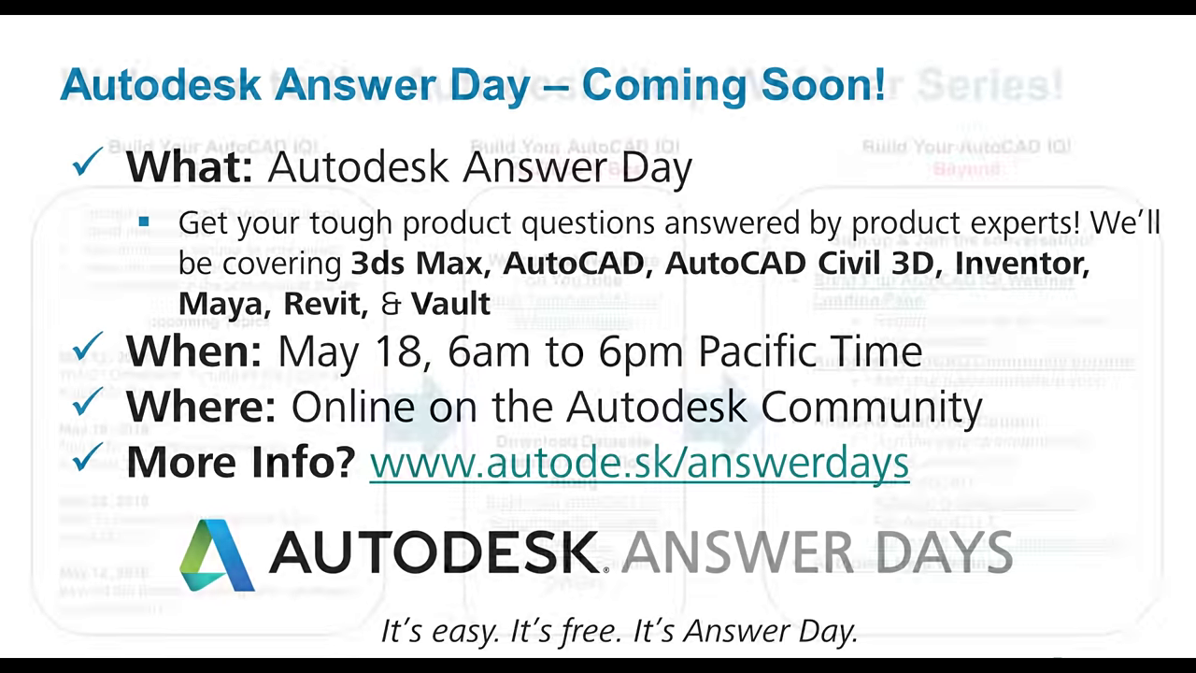
{"action": "left_click", "coordinate": [529, 227]}
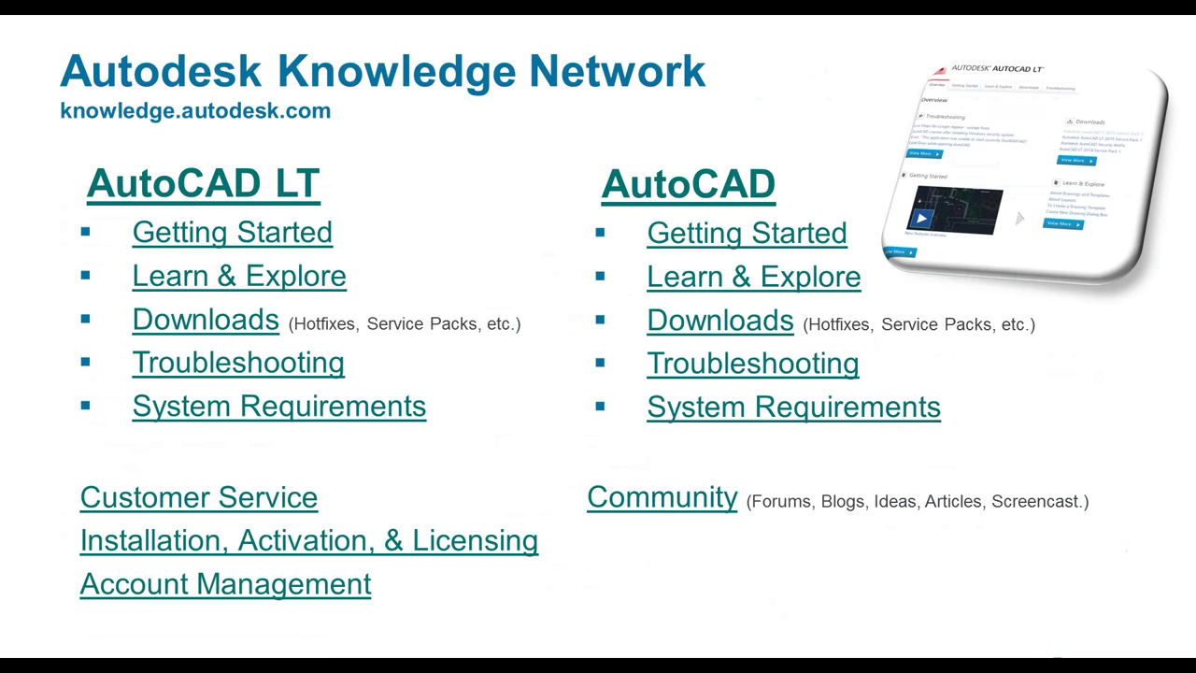
{"action": "key", "text": "Right"}
{"action": "key", "text": "Right"}
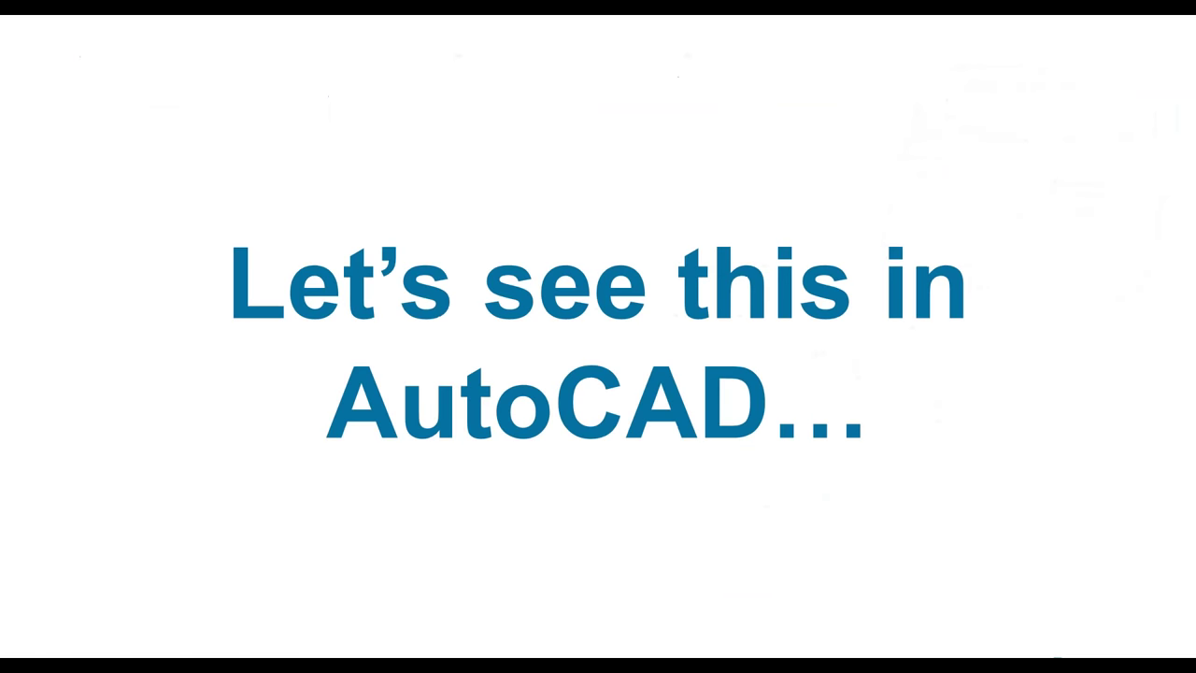
{"action": "key", "text": "Right"}
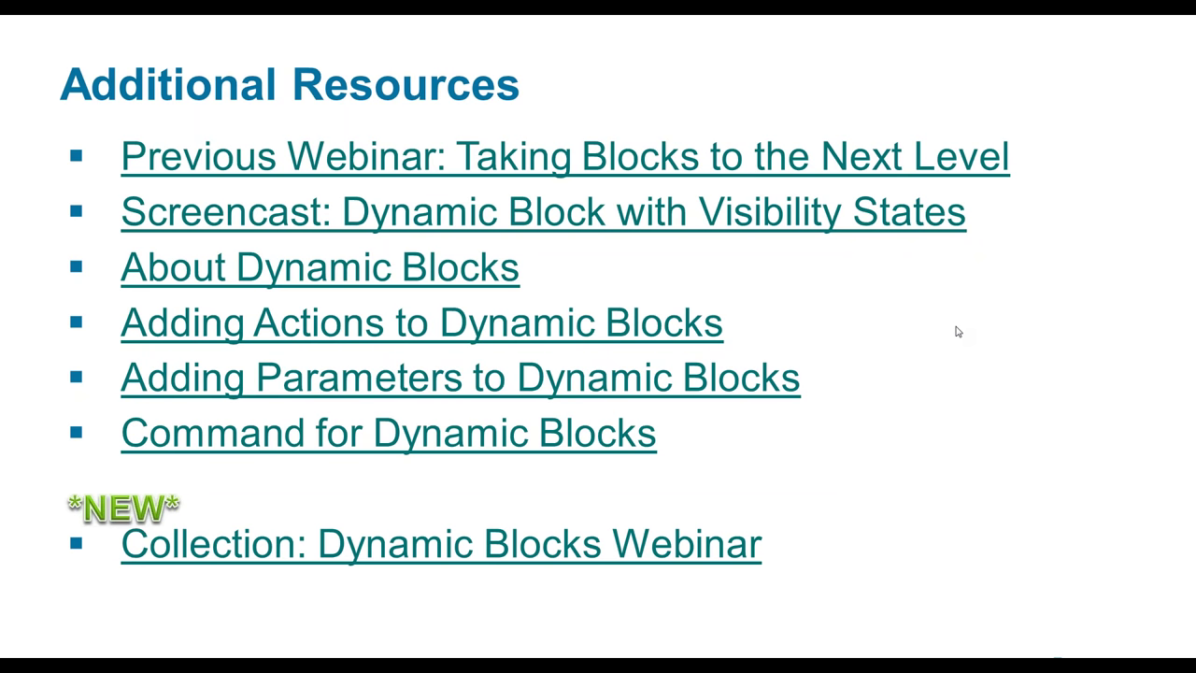
{"action": "key", "text": "Right"}
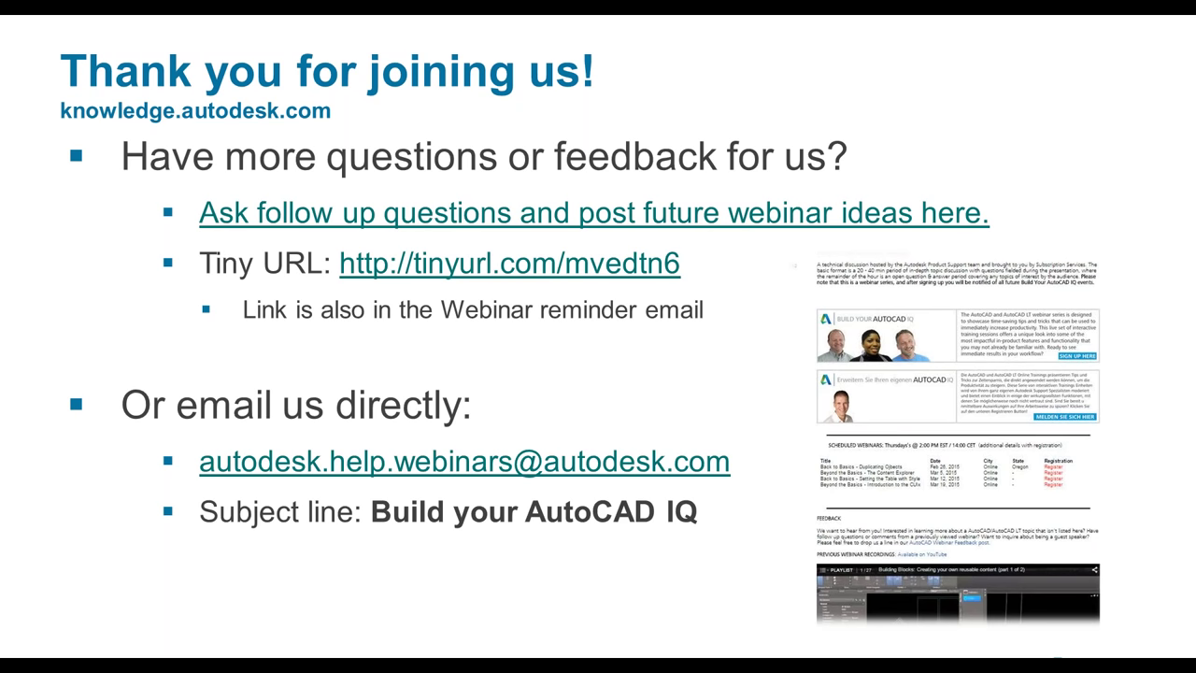
{"action": "key", "text": "Right"}
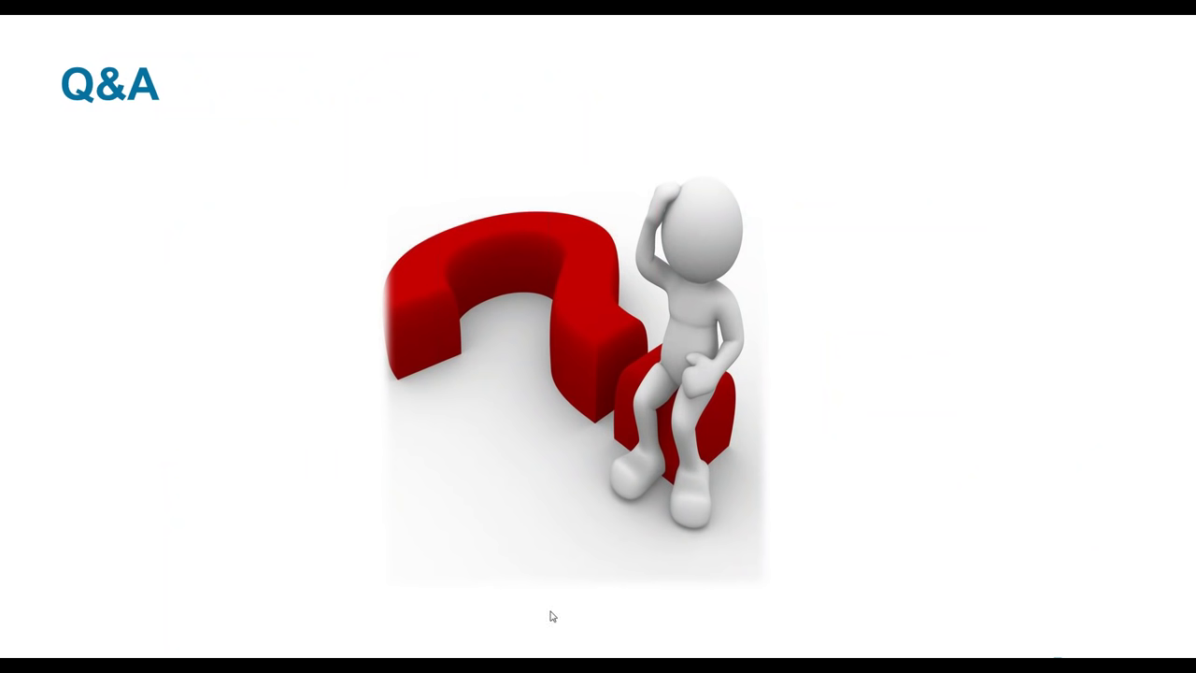
{"action": "key", "text": "Escape"}
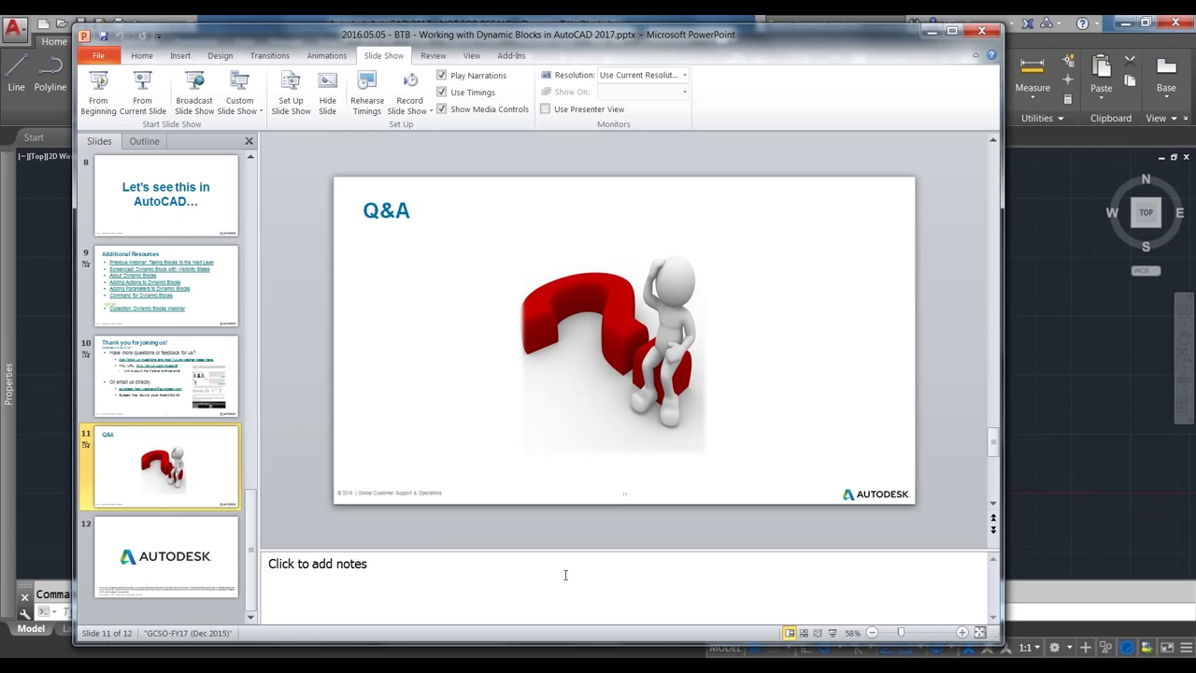
Bring the AutoCAD Dynamic Title Block drawing back in front of PowerPoint
{"action": "left_click", "coordinate": [1078, 384]}
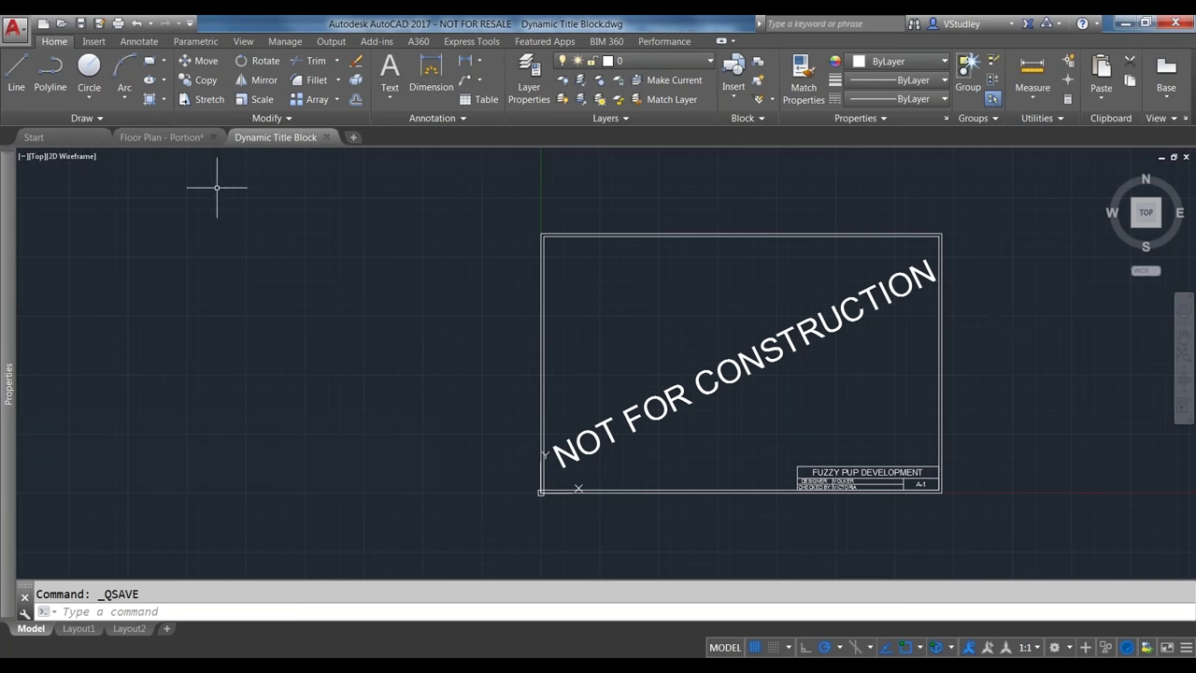
In the Floor Plan drawing, start a new DATAEXTRACTION saved as test on the Desktop
{"action": "left_click", "coordinate": [138, 138]}
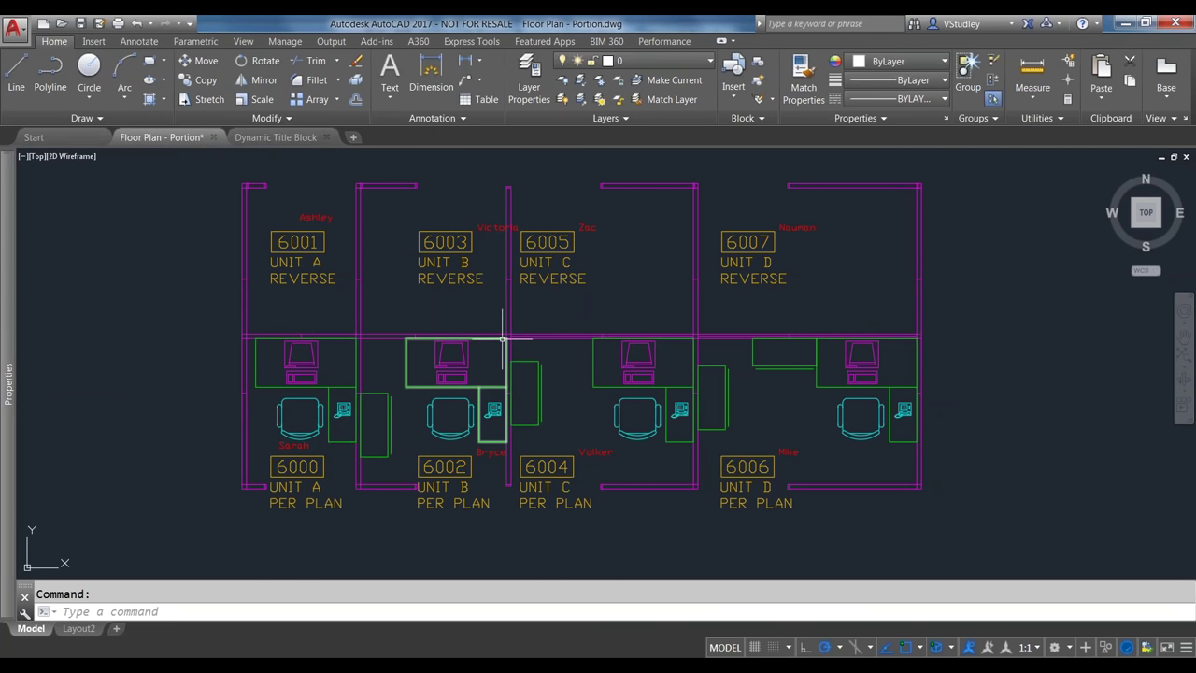
{"action": "scroll", "coordinate": [483, 353], "scroll_direction": "down", "scroll_amount": 2}
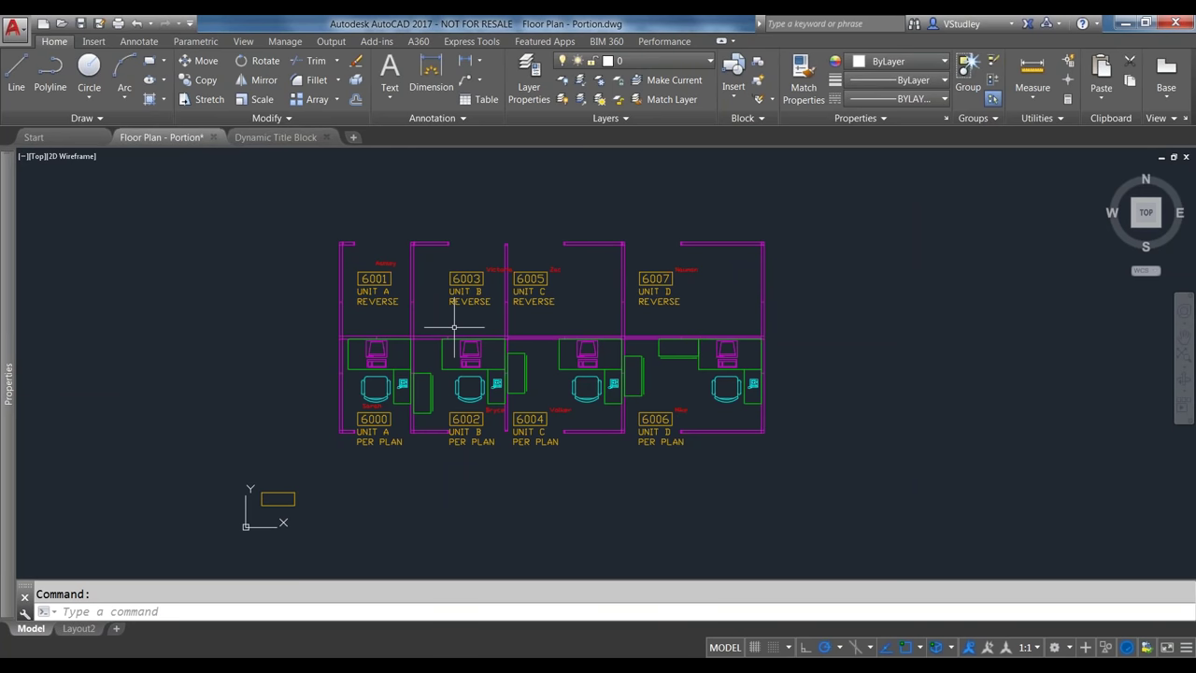
{"action": "type", "text": "dataextracti"}
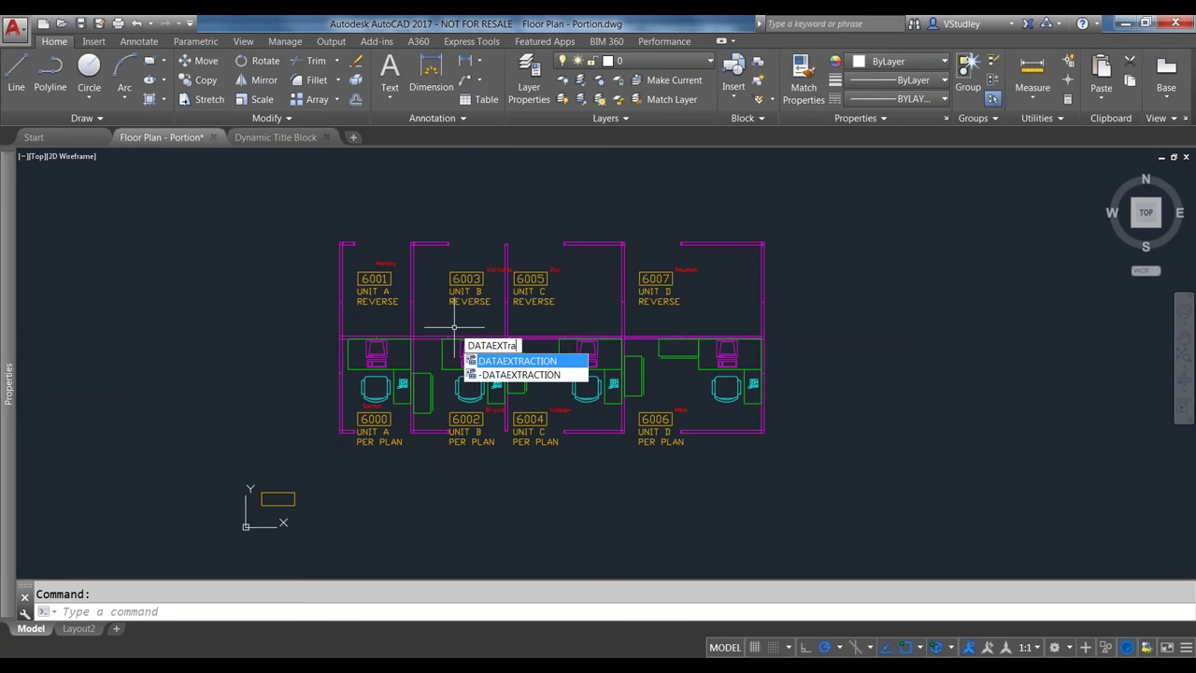
{"action": "type", "text": "on"}
{"action": "key", "text": "Return"}
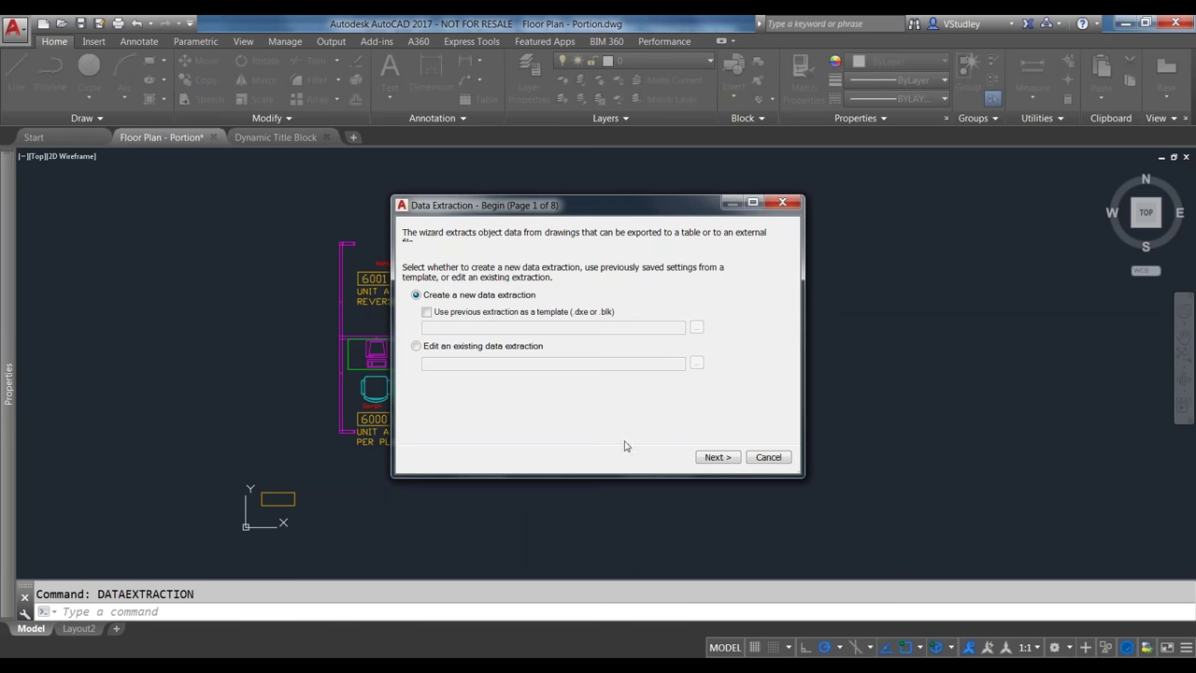
{"action": "left_click", "coordinate": [712, 457]}
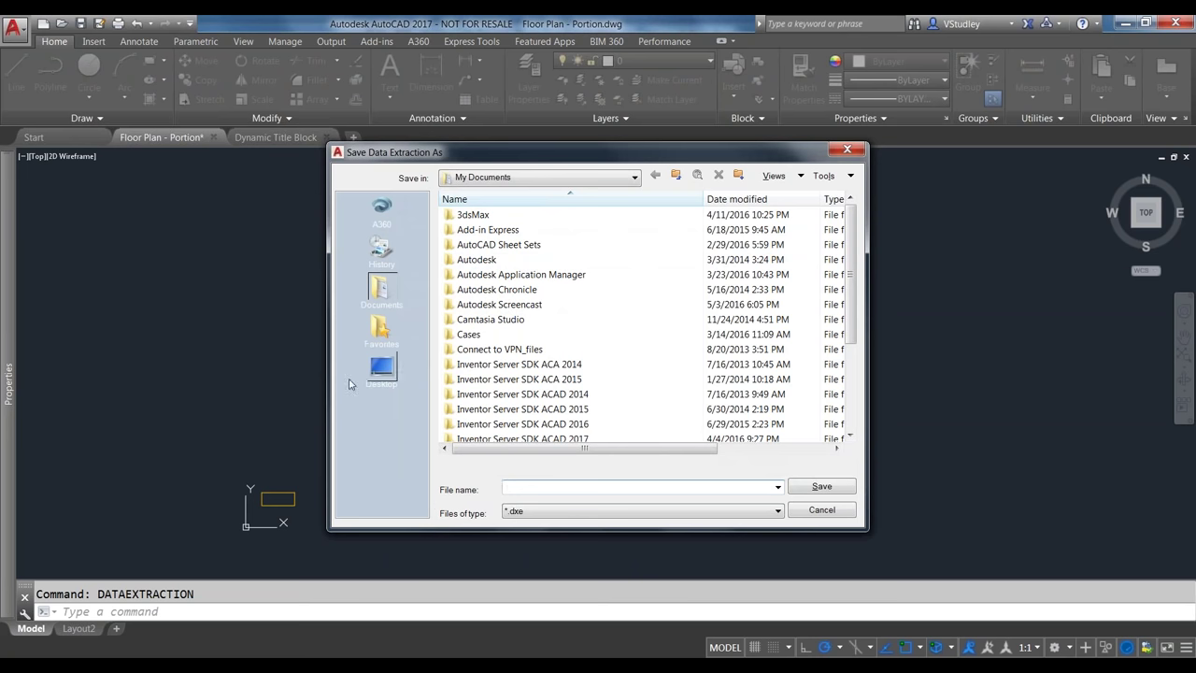
{"action": "left_click", "coordinate": [381, 367]}
{"action": "left_click", "coordinate": [553, 484]}
{"action": "type", "text": "test"}
{"action": "left_click", "coordinate": [806, 486]}
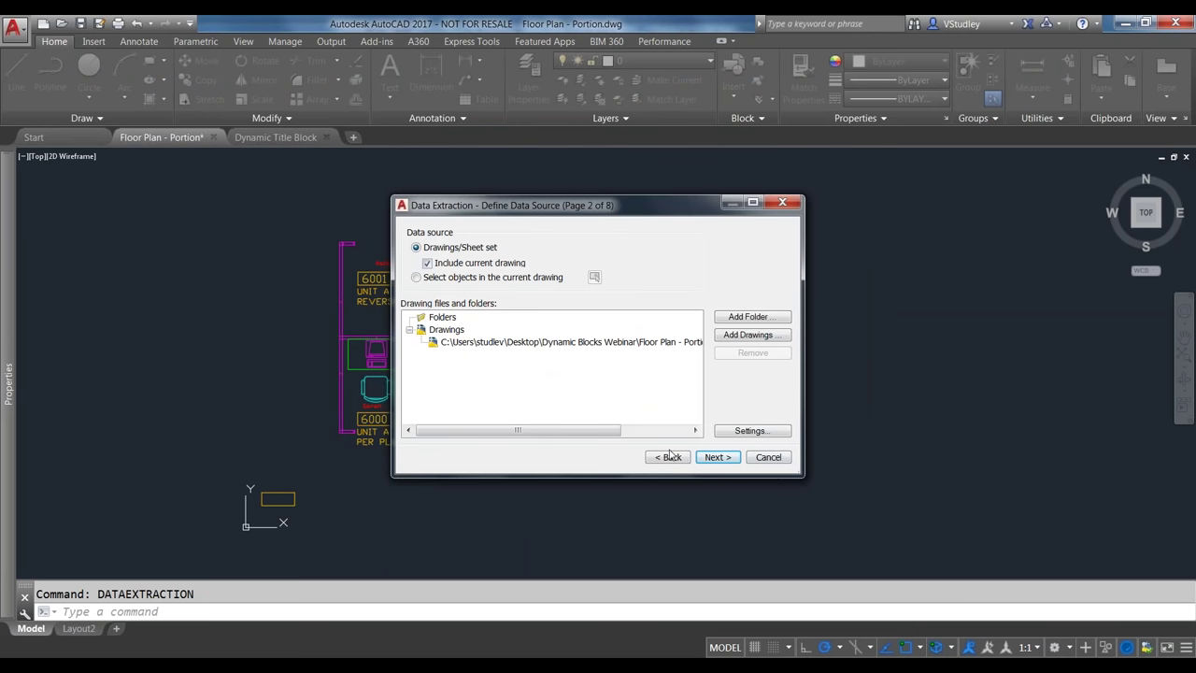
Pick the 6001 and 6000 room blocks as the extraction's source objects and continue
{"action": "left_click", "coordinate": [416, 277]}
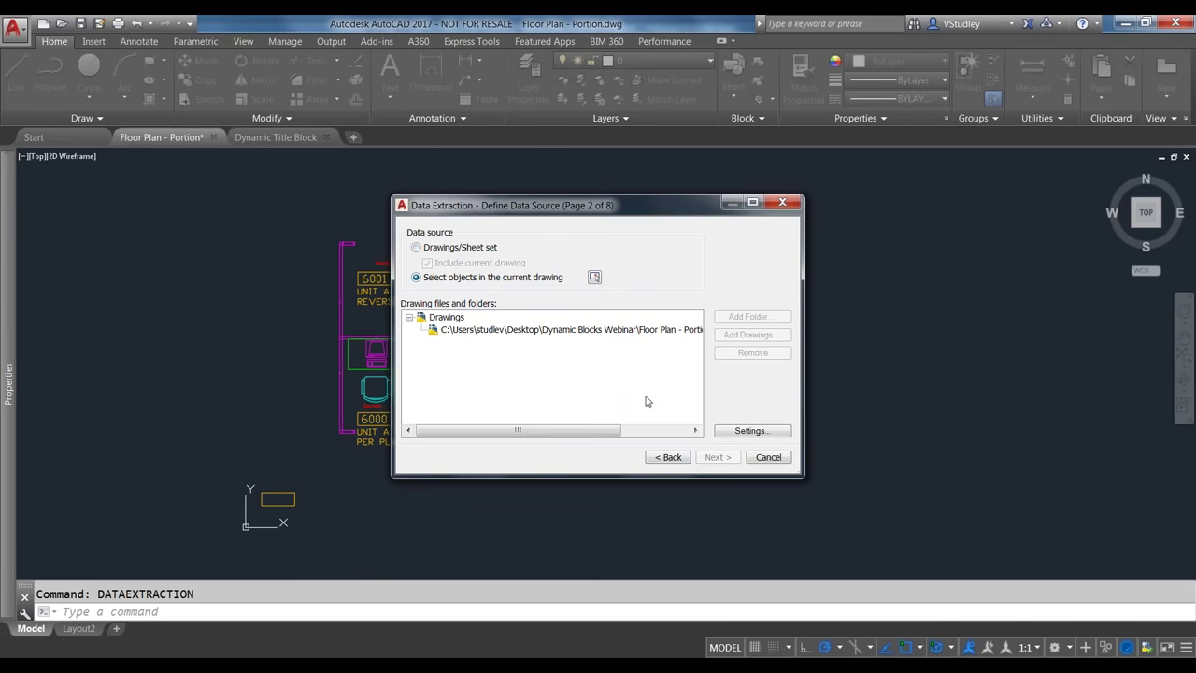
{"action": "left_click", "coordinate": [594, 279]}
{"action": "left_click", "coordinate": [373, 281]}
{"action": "left_click", "coordinate": [384, 431]}
{"action": "key", "text": "Return"}
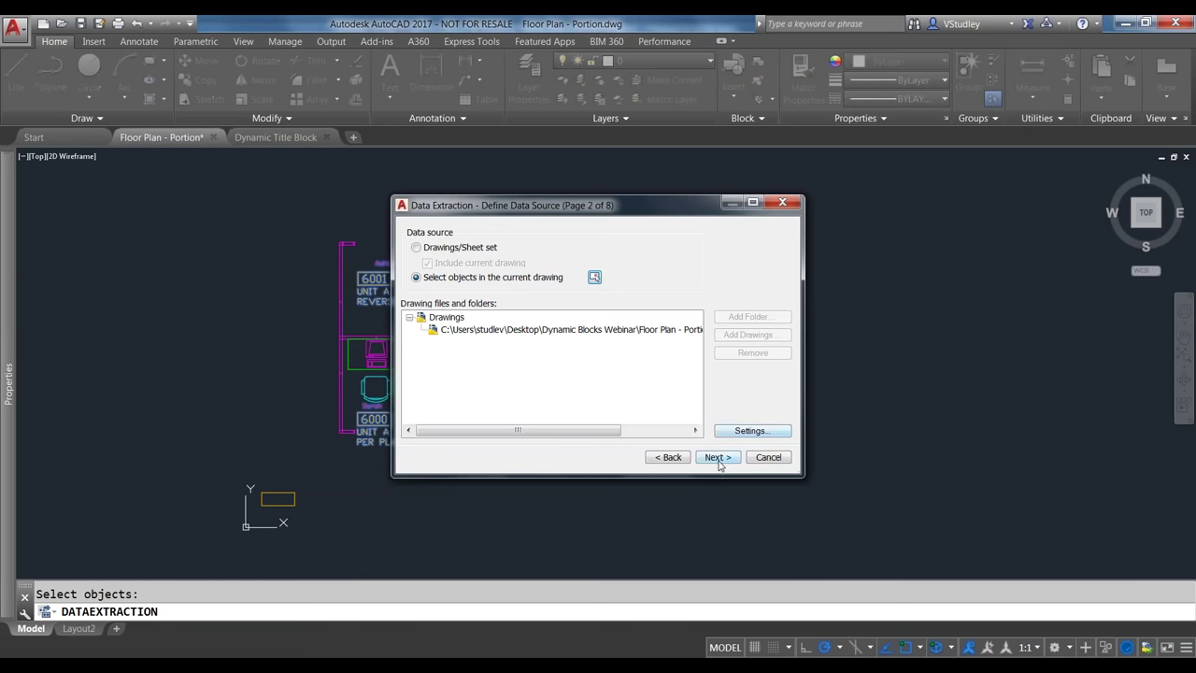
{"action": "left_click", "coordinate": [718, 457]}
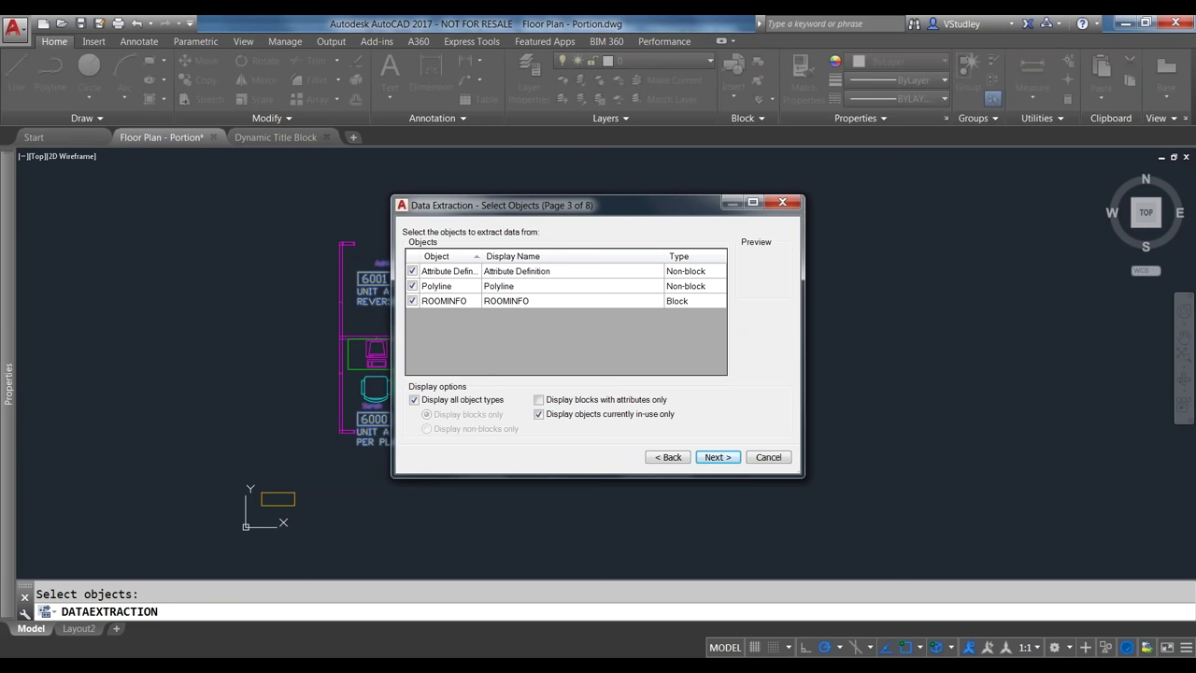
Widen the extraction wizard and filter out every property category except Attribute
{"action": "left_click_drag", "start_coordinate": [804, 281], "coordinate": [963, 275]}
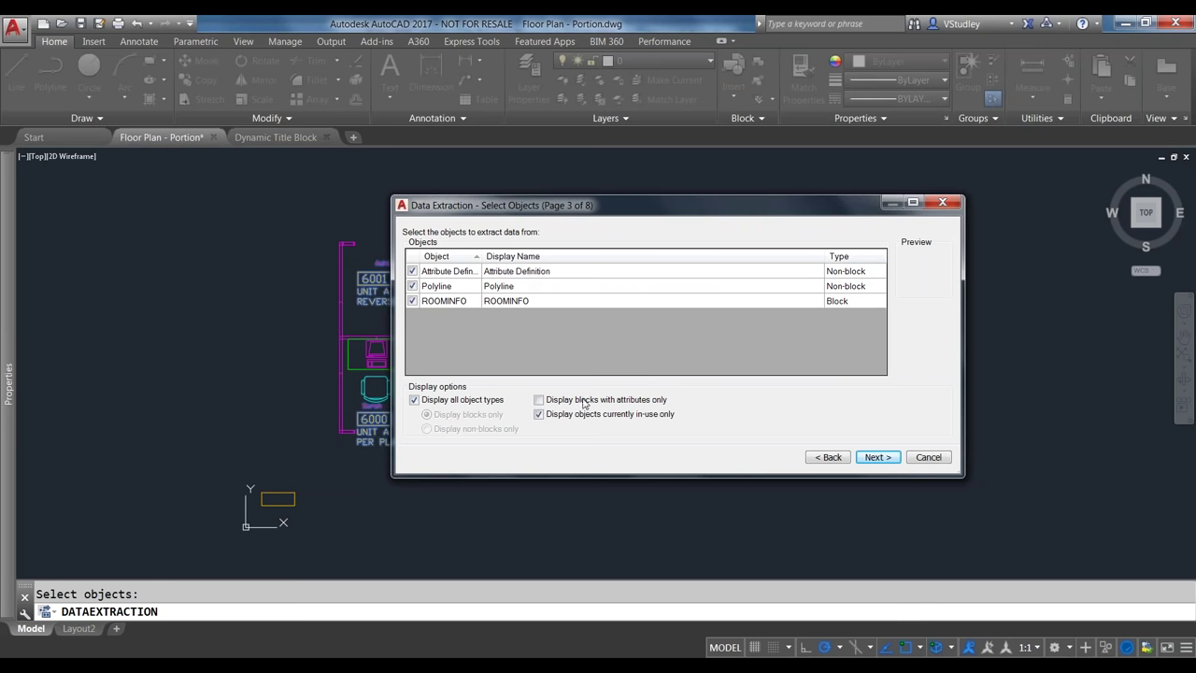
{"action": "left_click", "coordinate": [879, 458]}
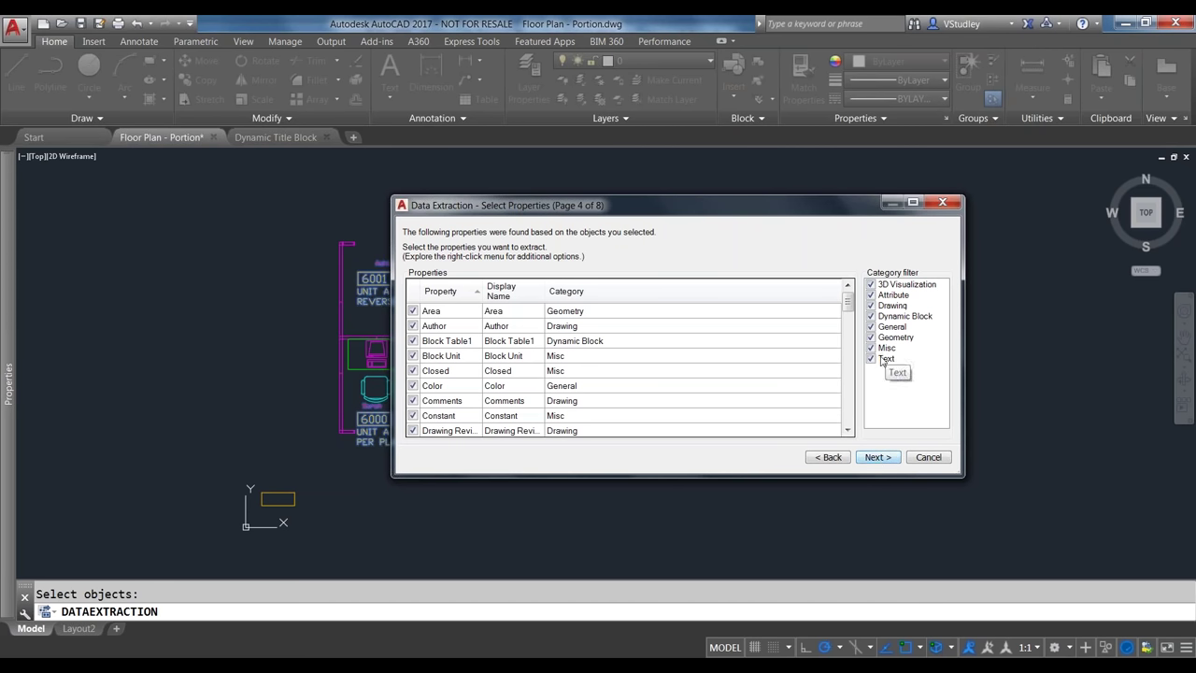
{"action": "left_click", "coordinate": [872, 284]}
{"action": "left_click", "coordinate": [871, 306]}
{"action": "left_click", "coordinate": [871, 316]}
{"action": "left_click", "coordinate": [871, 327]}
{"action": "left_click", "coordinate": [871, 338]}
{"action": "left_click", "coordinate": [872, 347]}
{"action": "left_click", "coordinate": [873, 359]}
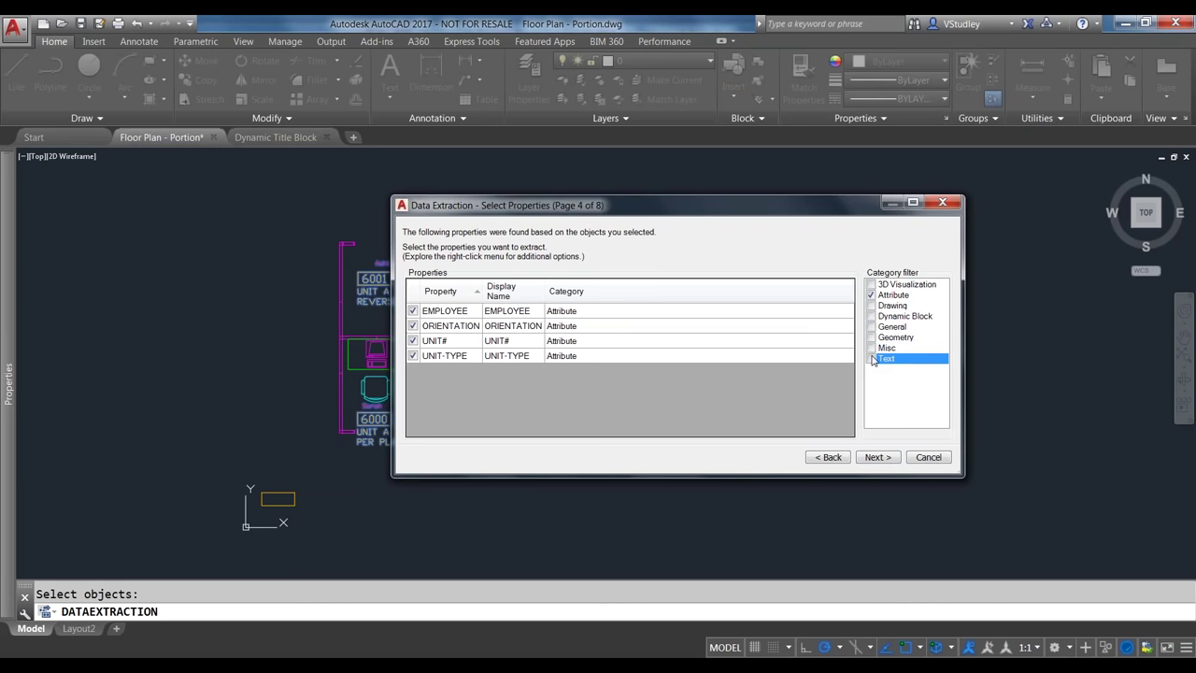
Choose to insert the data extraction as a table in the drawing, advancing to the final page
{"action": "left_click", "coordinate": [877, 460]}
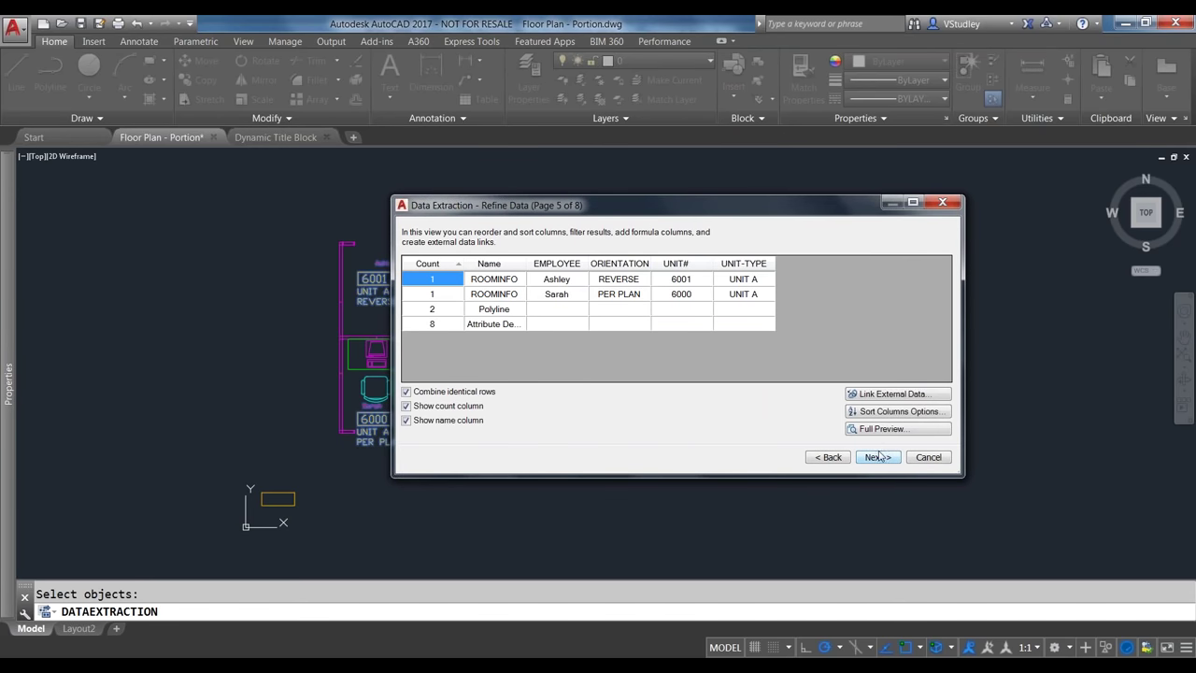
{"action": "left_click", "coordinate": [877, 457]}
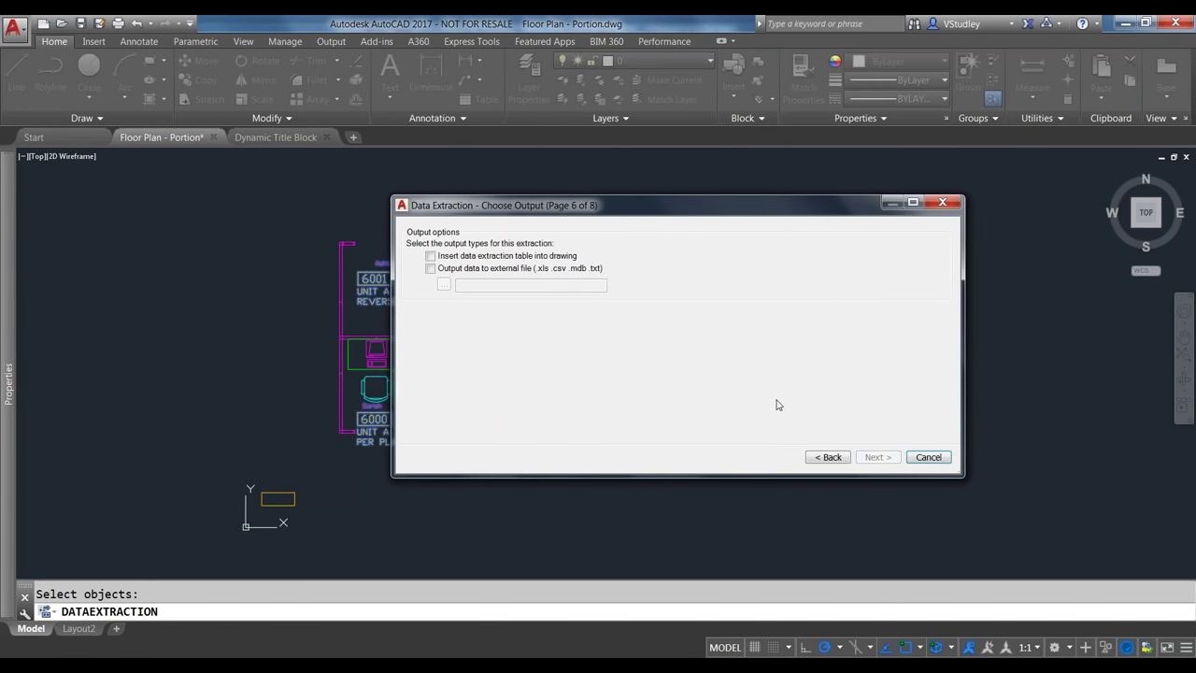
{"action": "left_click", "coordinate": [430, 257]}
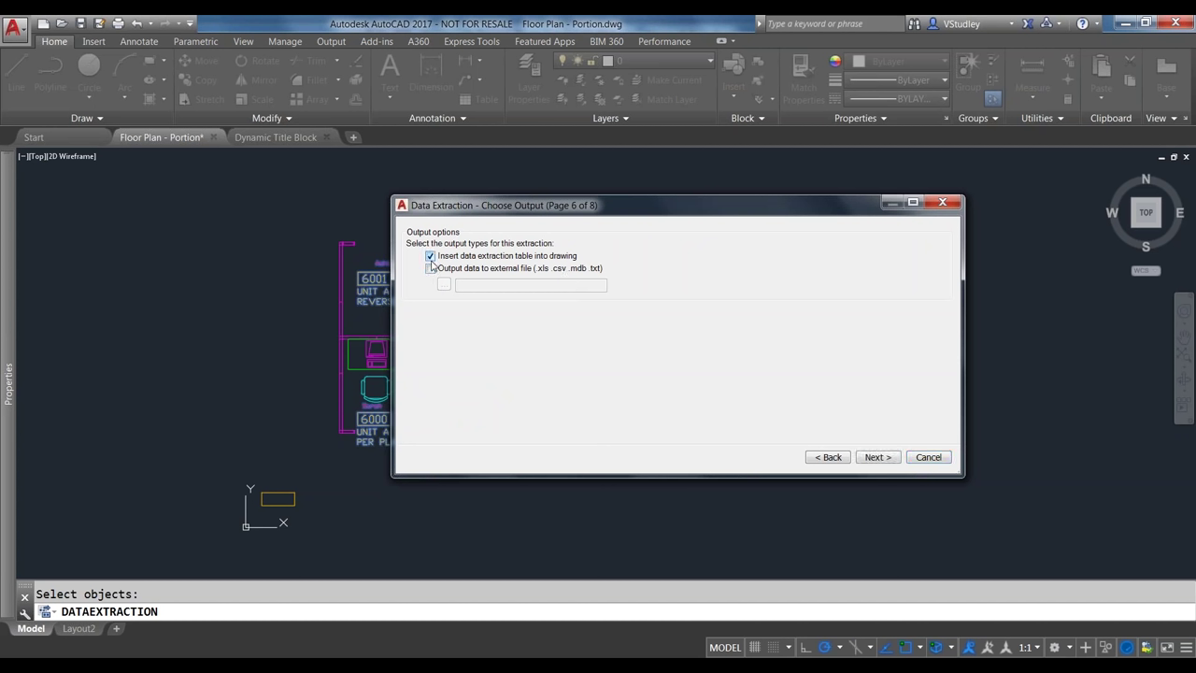
{"action": "left_click", "coordinate": [878, 458]}
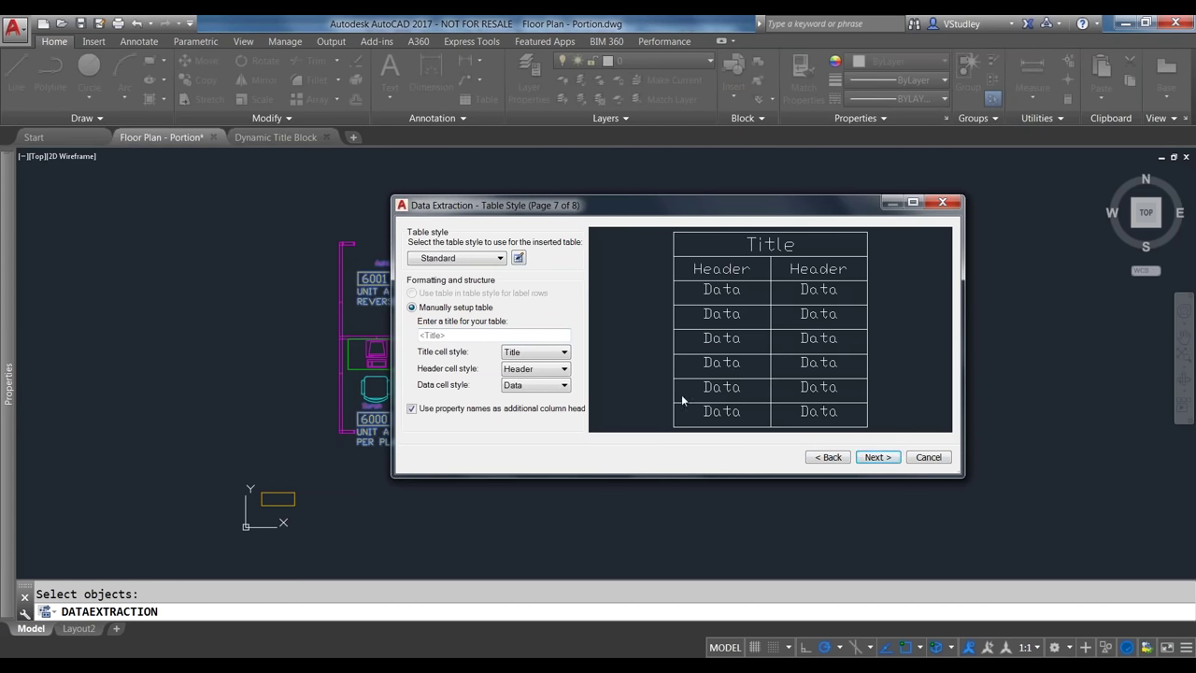
{"action": "left_click", "coordinate": [877, 457]}
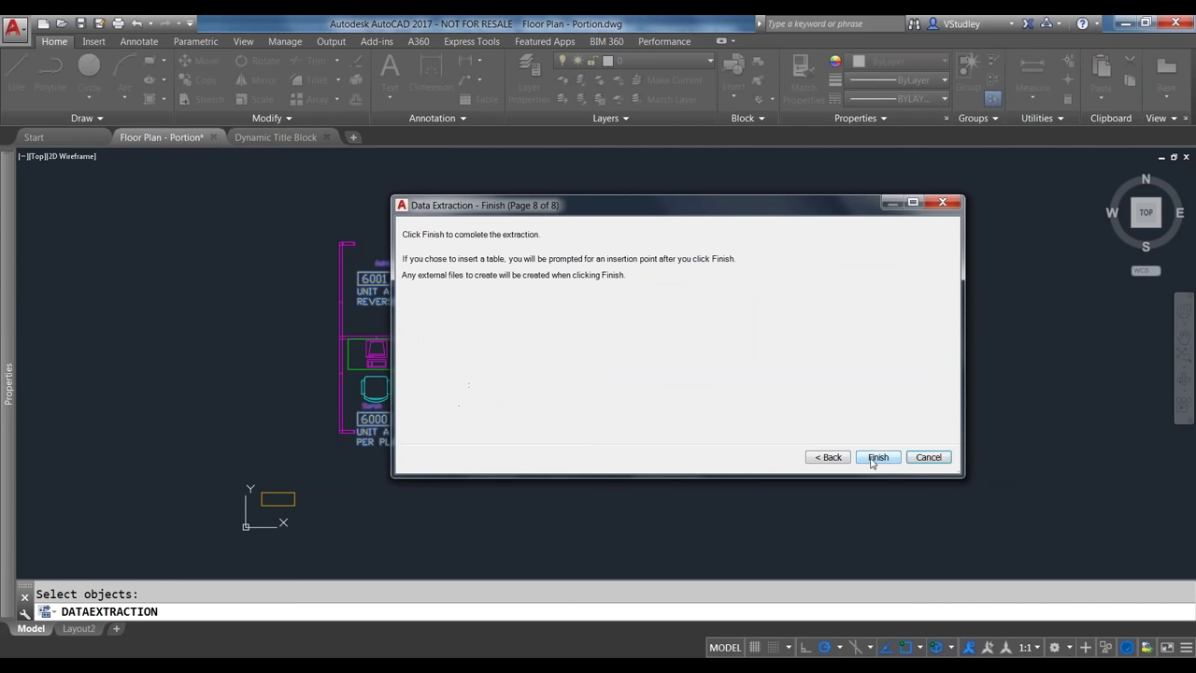
Finish the extraction and place the room-attribute table in the floor plan
{"action": "left_click", "coordinate": [888, 460]}
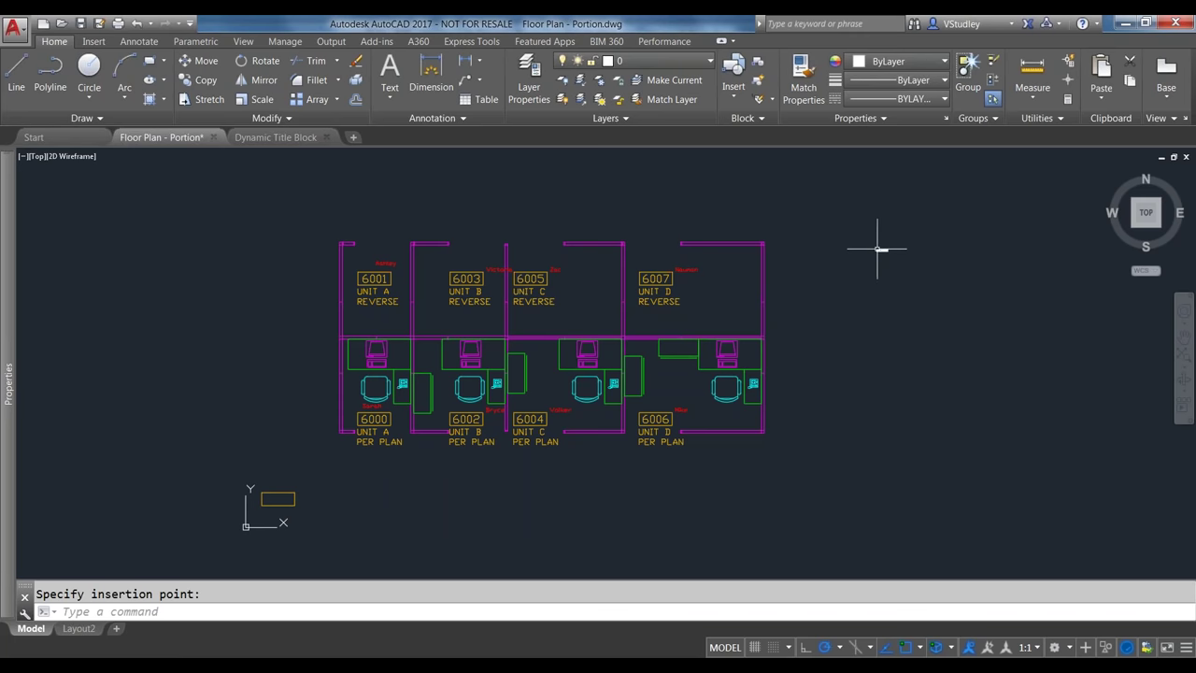
{"action": "scroll", "coordinate": [881, 246], "scroll_direction": "up", "scroll_amount": 14}
{"action": "scroll", "coordinate": [775, 261], "scroll_direction": "up", "scroll_amount": 4}
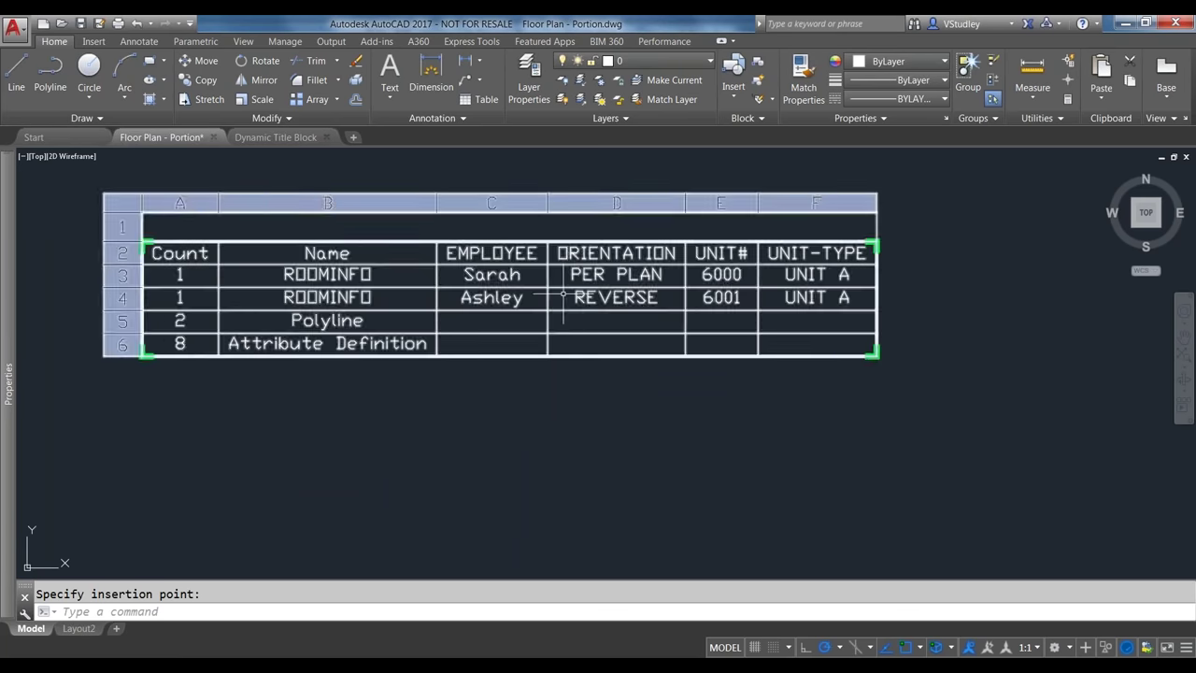
{"action": "scroll", "coordinate": [214, 259], "scroll_direction": "up", "scroll_amount": 2}
{"action": "middle_click_drag", "start_coordinate": [595, 314], "coordinate": [475, 320]}
{"action": "scroll", "coordinate": [502, 241], "scroll_direction": "down", "scroll_amount": 2}
Select the extraction table to inspect it, then clear the selection
{"action": "left_click", "coordinate": [332, 274]}
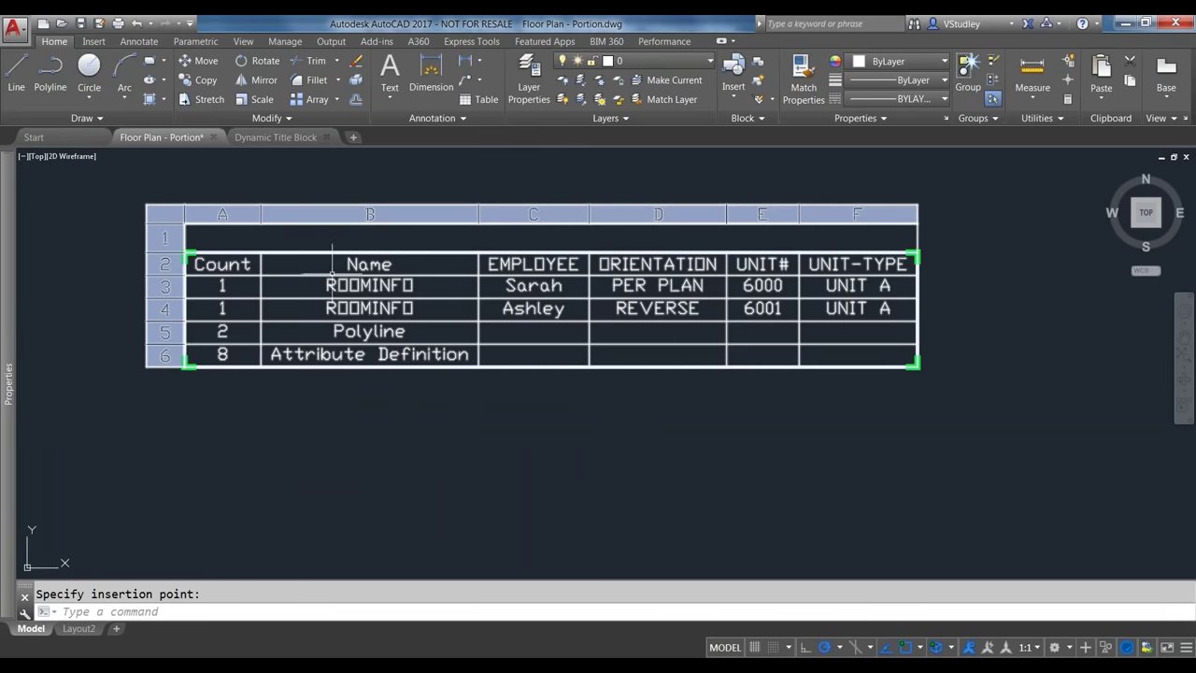
{"action": "key", "text": "Escape"}
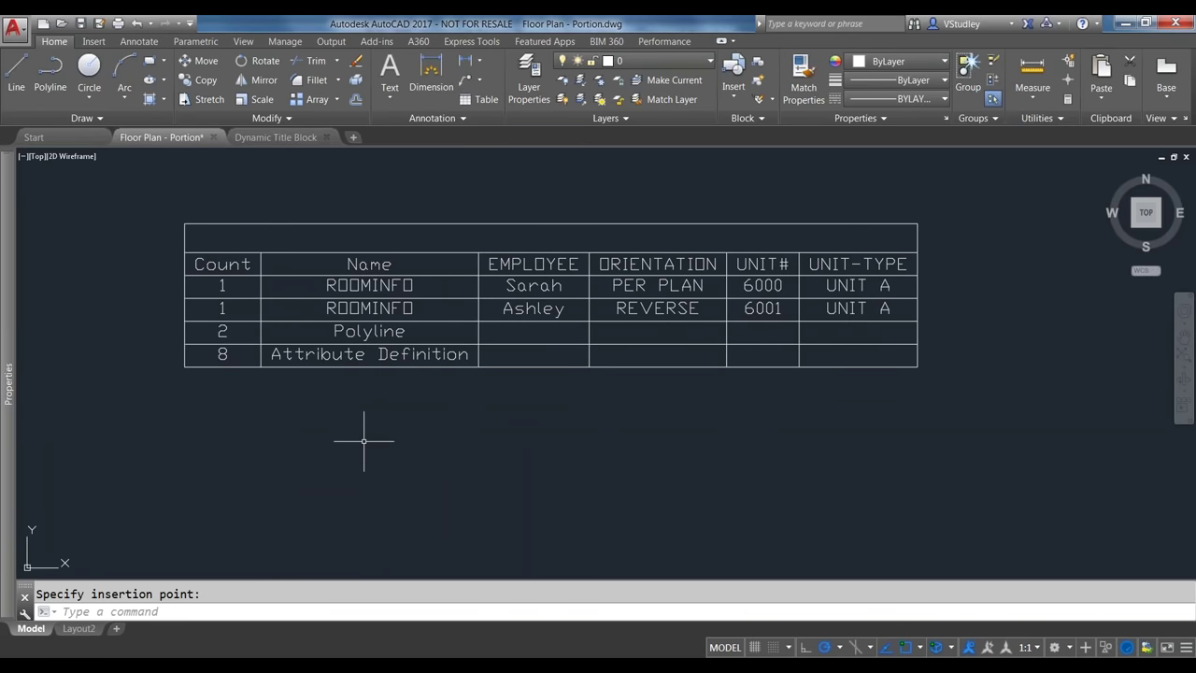
{"action": "left_click", "coordinate": [386, 306]}
{"action": "key", "text": "Escape"}
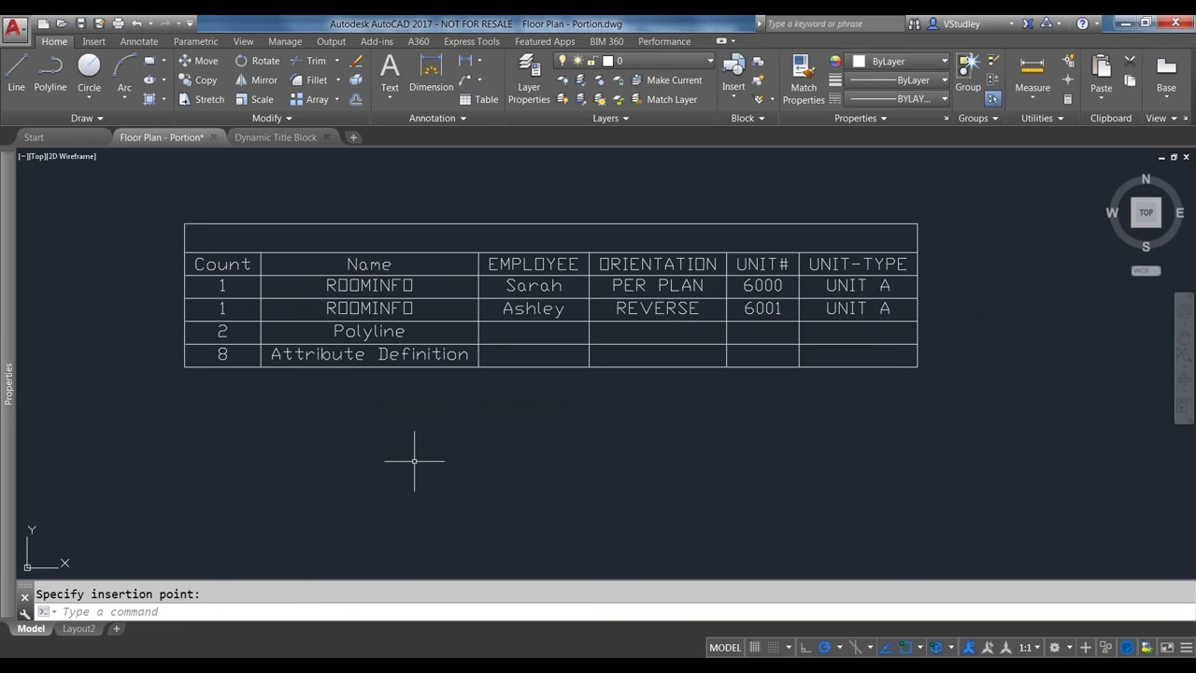